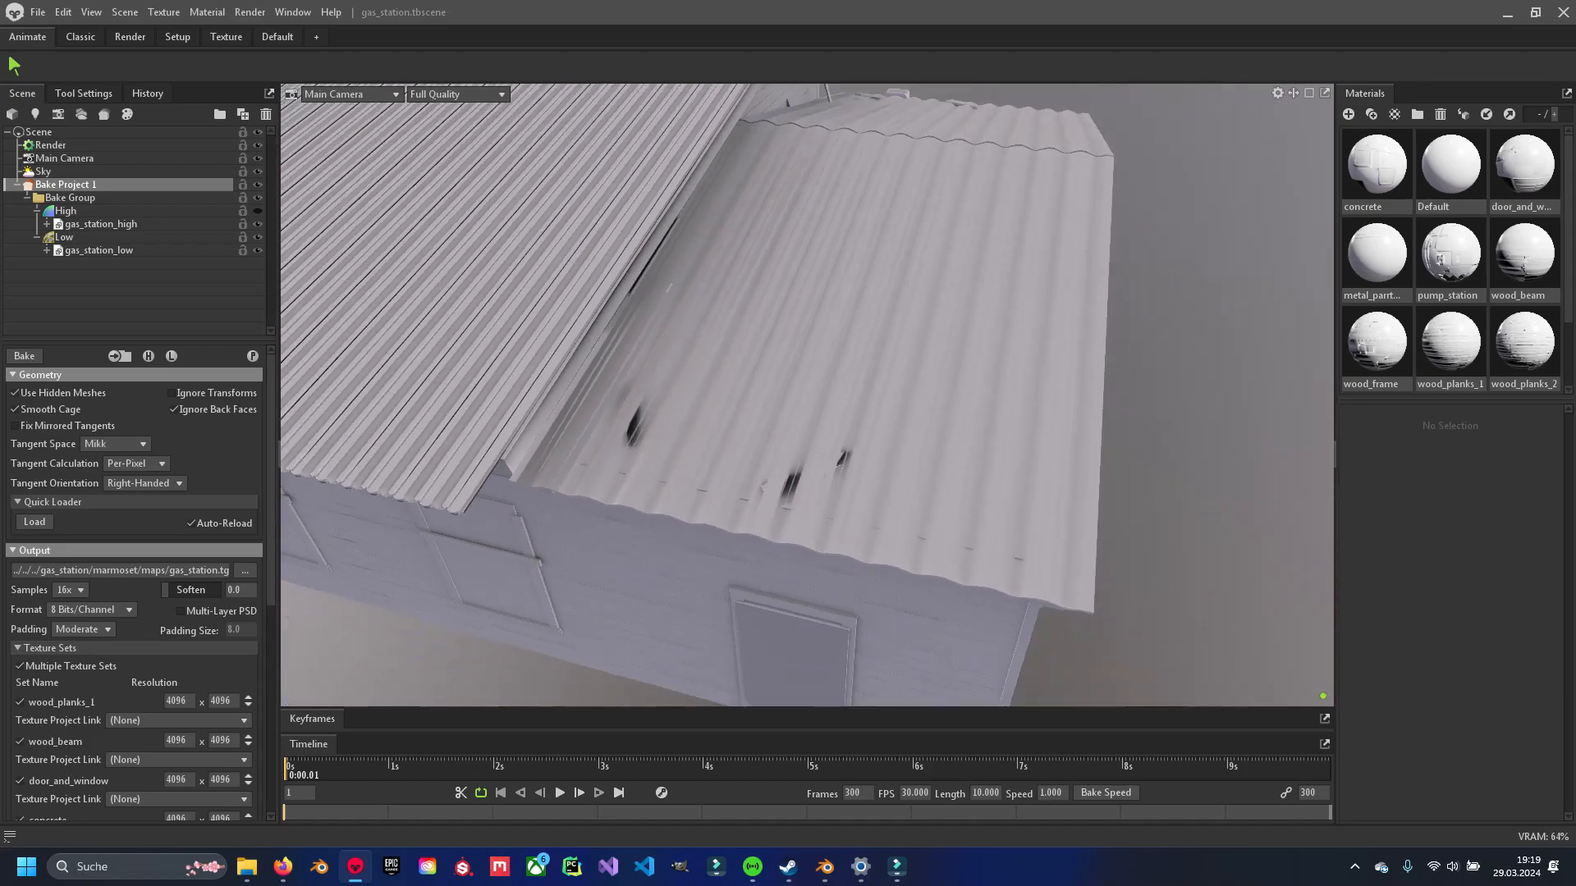
Examine the baked gas station building, including its roofs, boarded windows, double doors and balcony, for shading errors.
left_click_drag(594, 440, 656, 361)
scroll(807, 394, "up", 8)
middle_click_drag(808, 394, 492, 452)
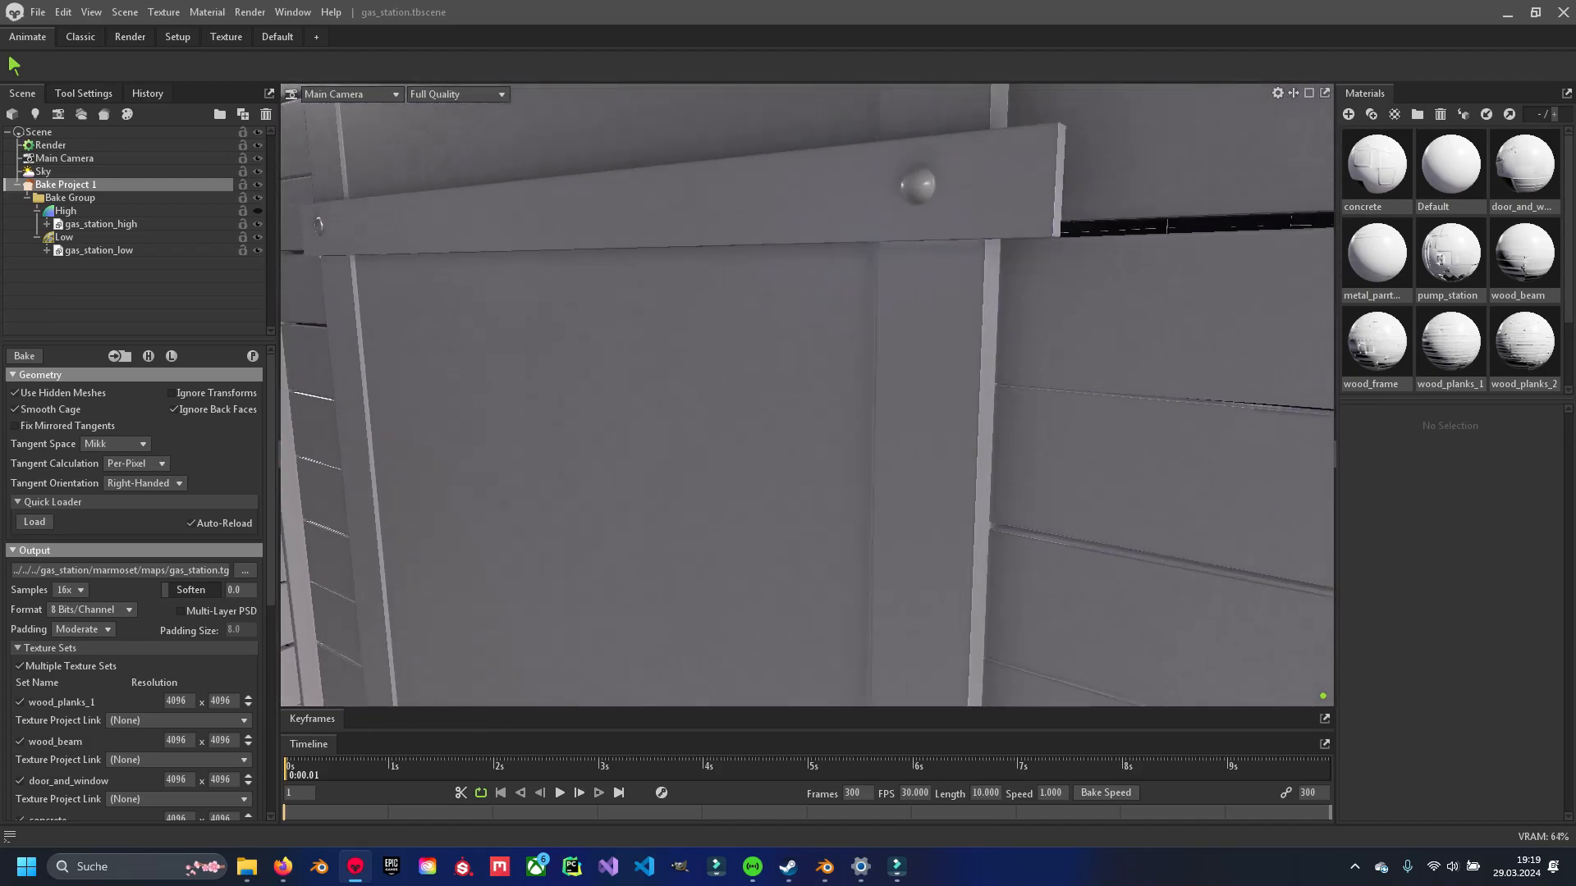
left_click_drag(808, 394, 706, 369)
scroll(807, 394, "down", 8)
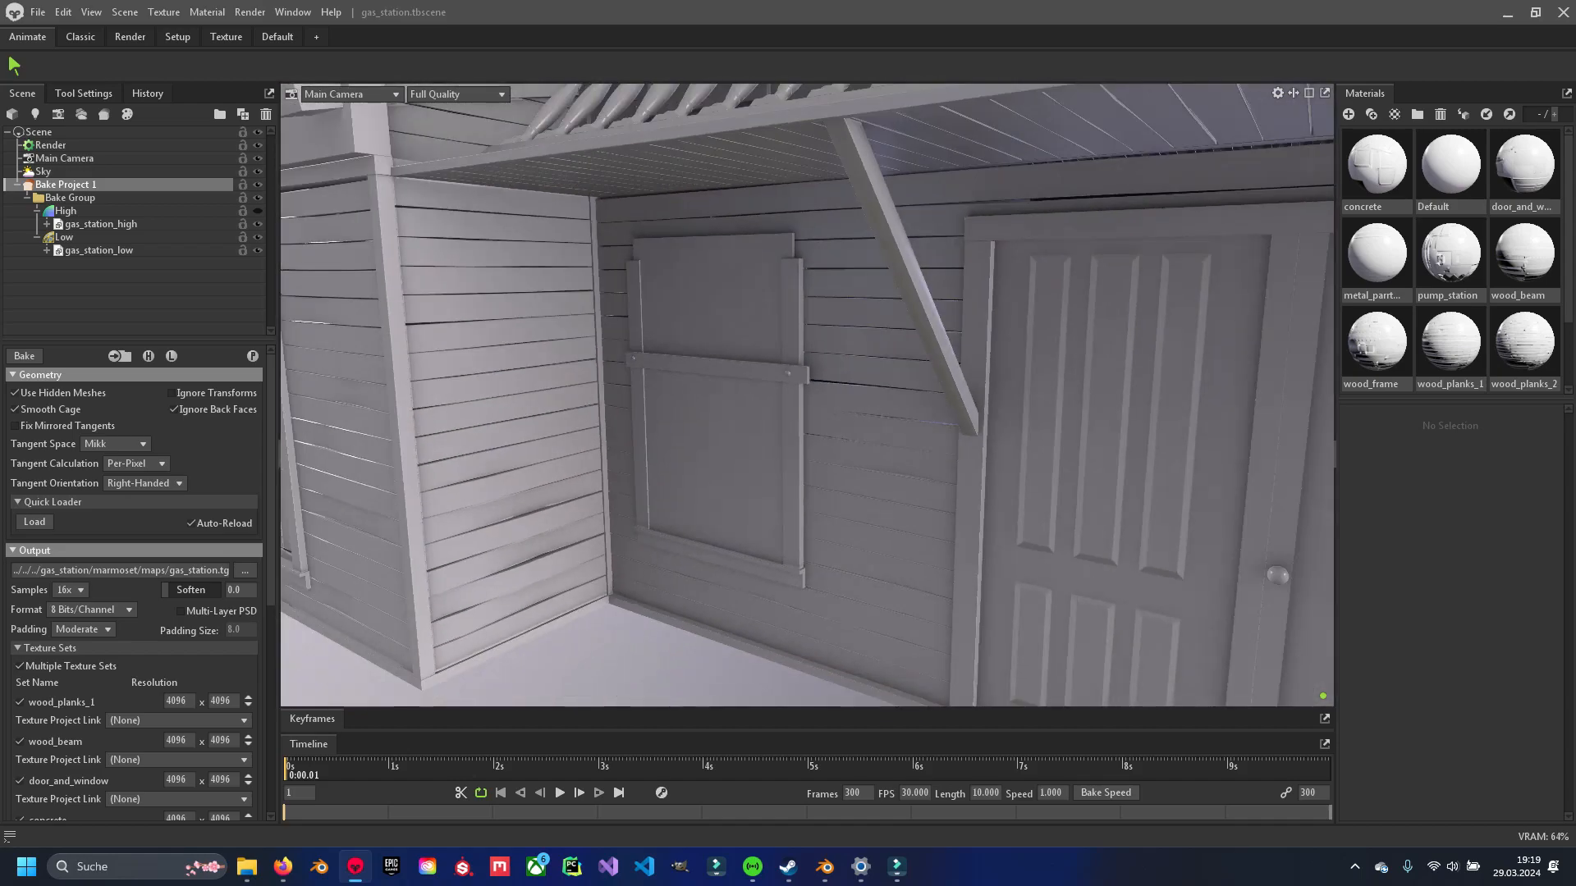
middle_click_drag(807, 394, 508, 262)
left_click_drag(808, 394, 919, 419)
middle_click_drag(808, 394, 510, 393)
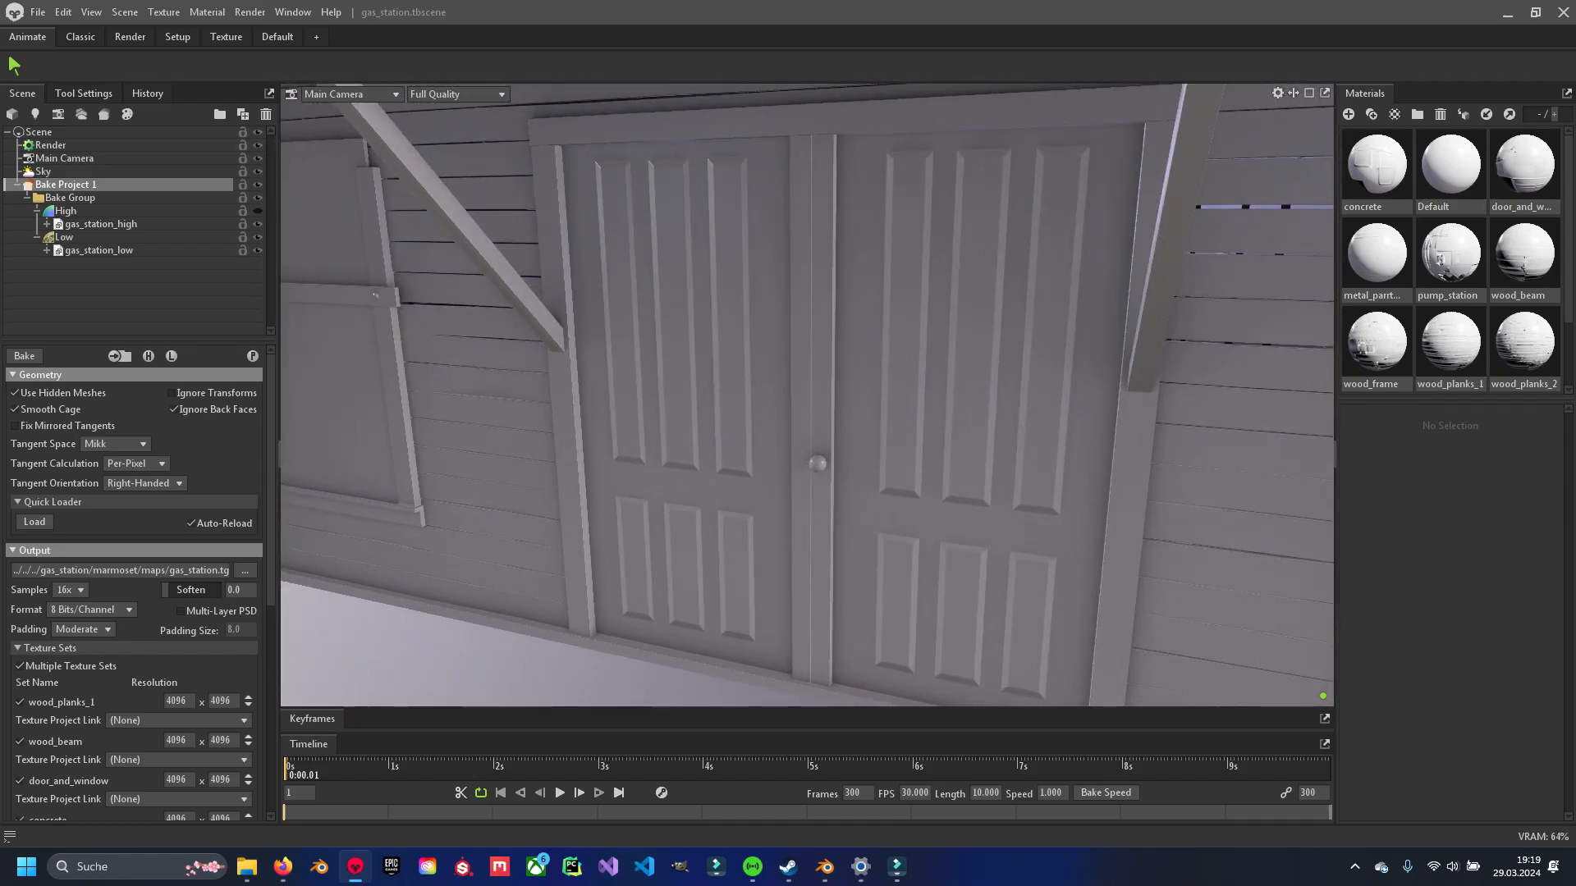
scroll(807, 394, "down", 8)
middle_click_drag(808, 394, 861, 363)
left_click_drag(808, 394, 798, 501)
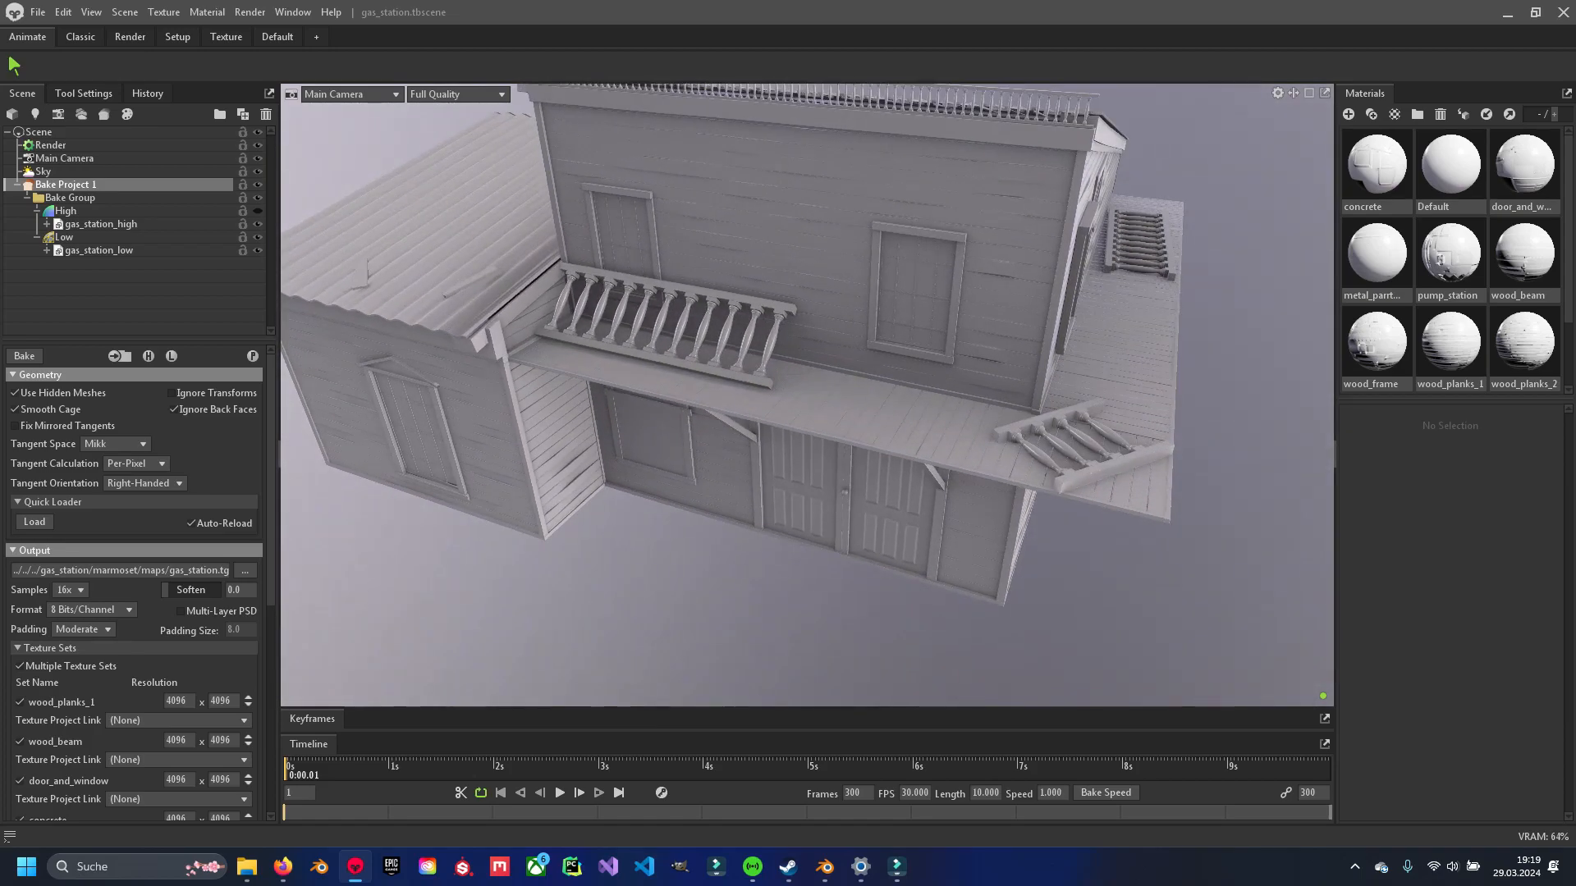
left_click_drag(807, 394, 685, 443)
scroll(807, 394, "up", 2)
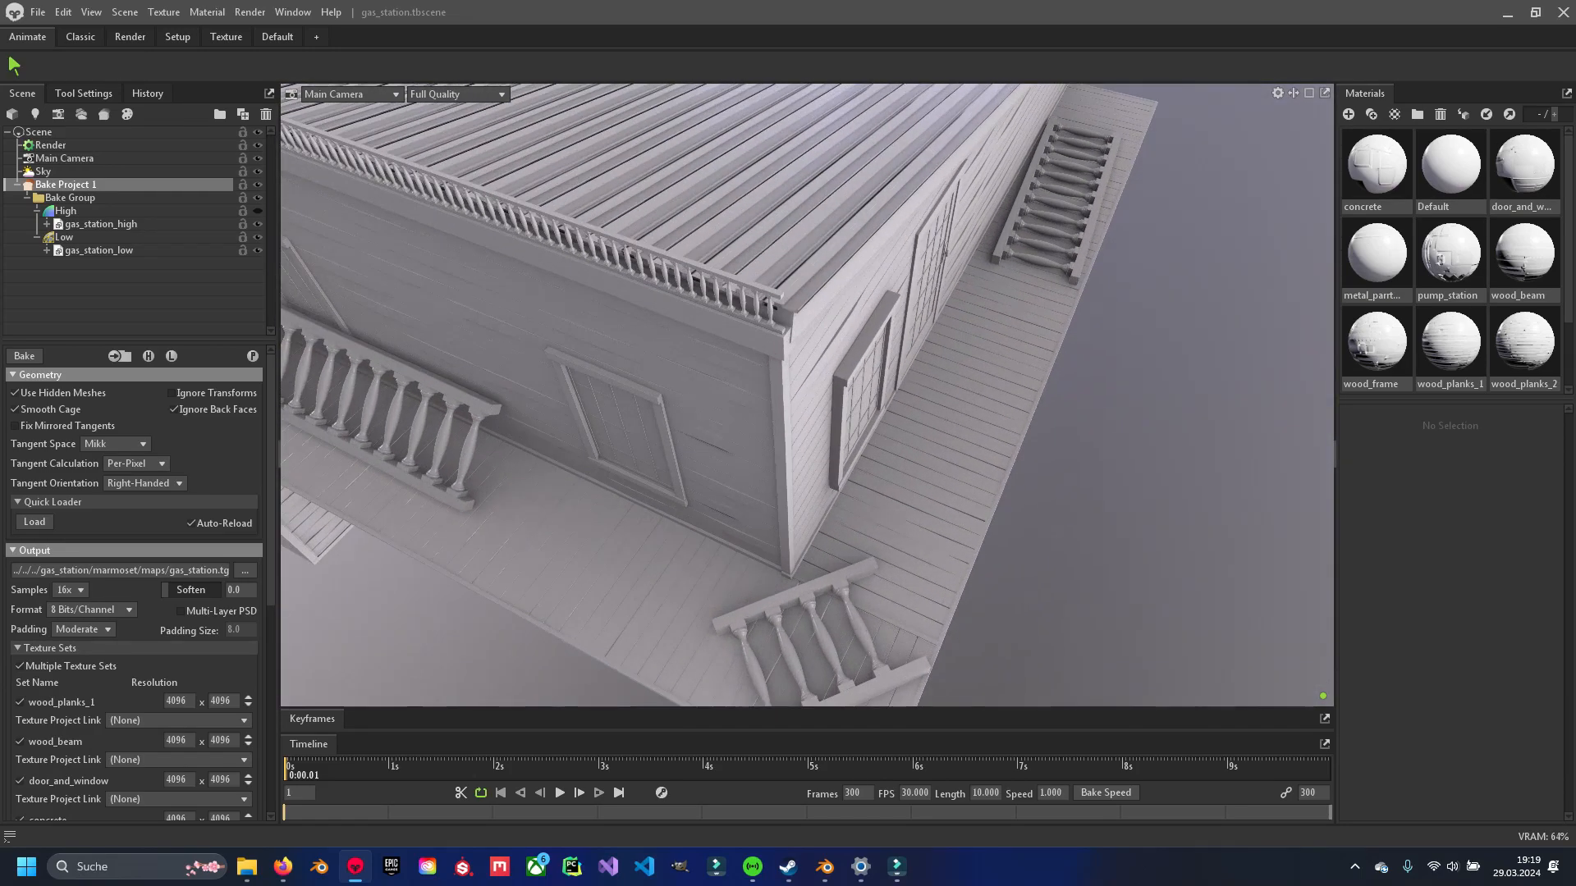
left_click_drag(807, 394, 922, 402)
scroll(808, 394, "down", 4)
middle_click_drag(808, 394, 985, 99)
left_click_drag(808, 394, 853, 312)
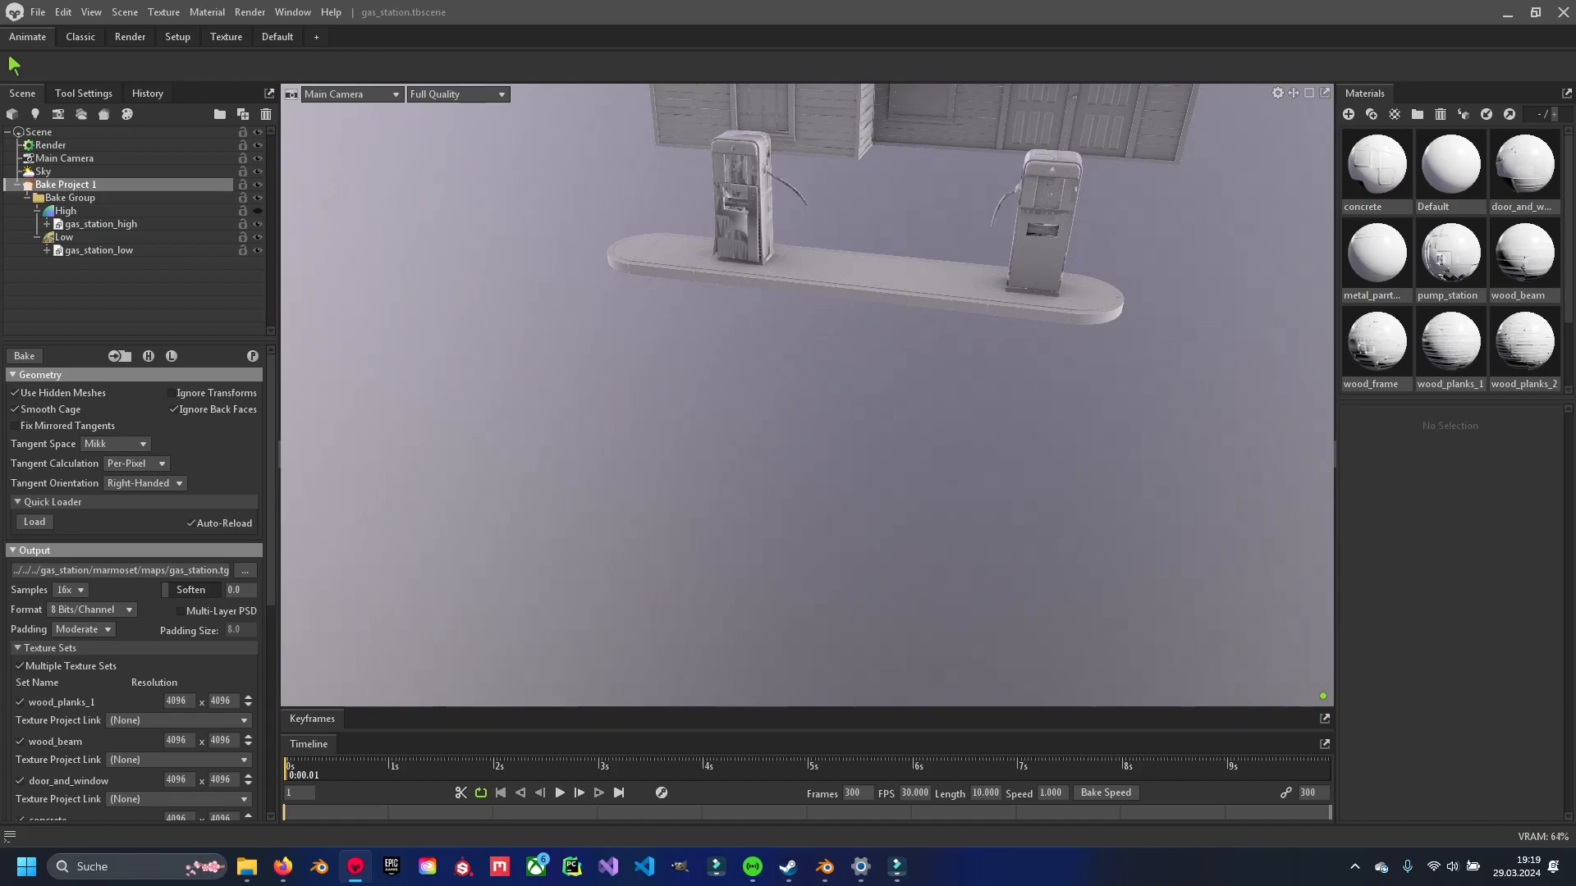
Examine the bake on both fuel pumps and their hoses on the concrete island.
middle_click_drag(807, 329, 807, 484)
scroll(743, 361, "up", 10)
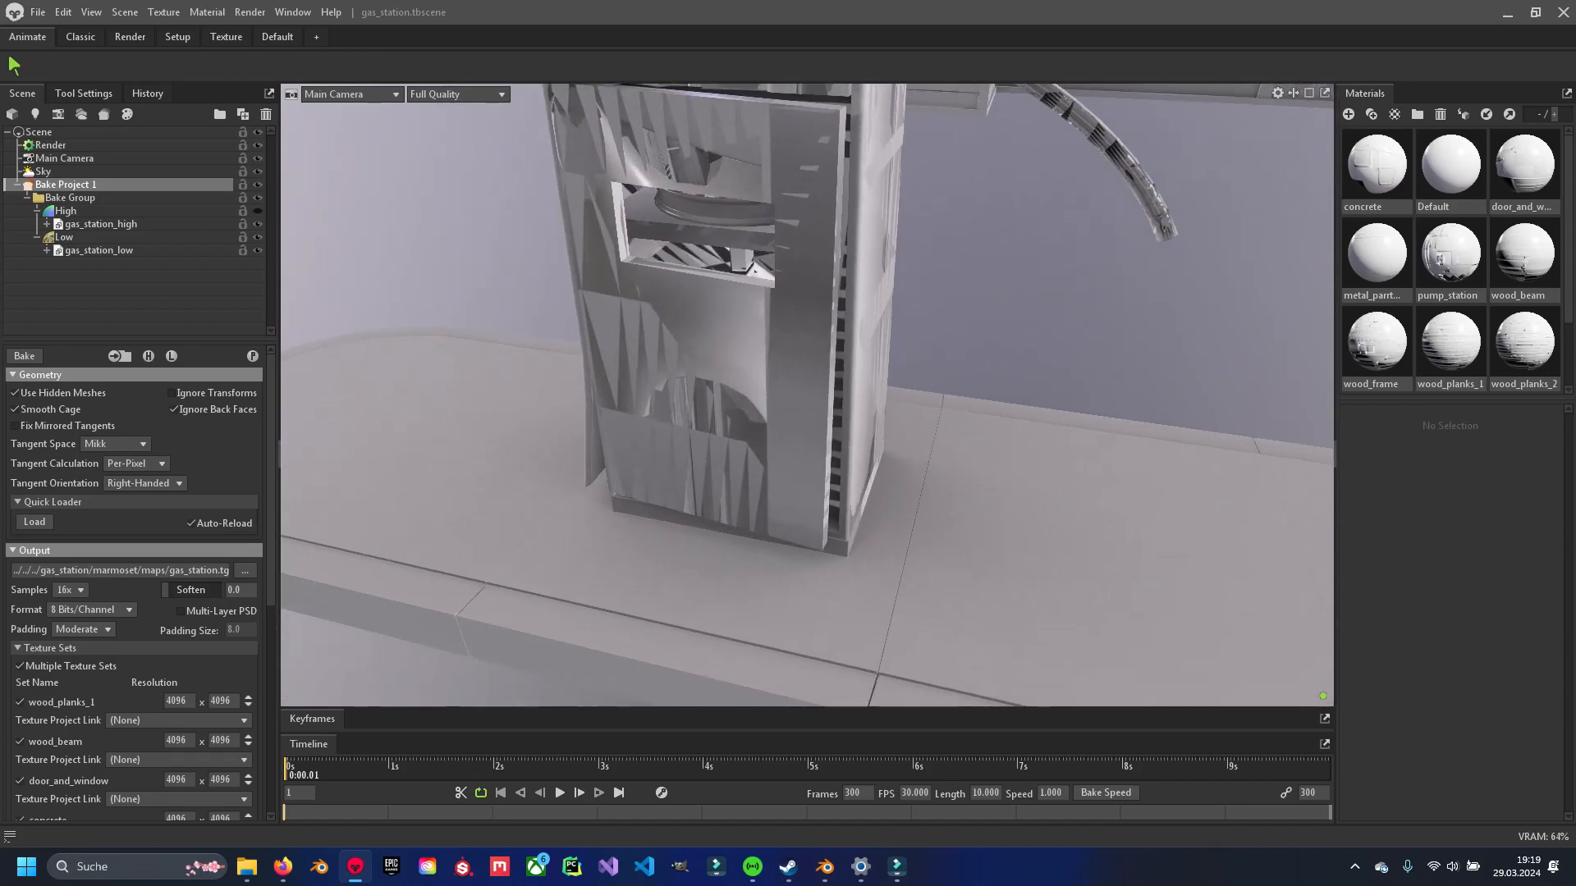
scroll(807, 394, "down", 6)
left_click_drag(807, 394, 698, 402)
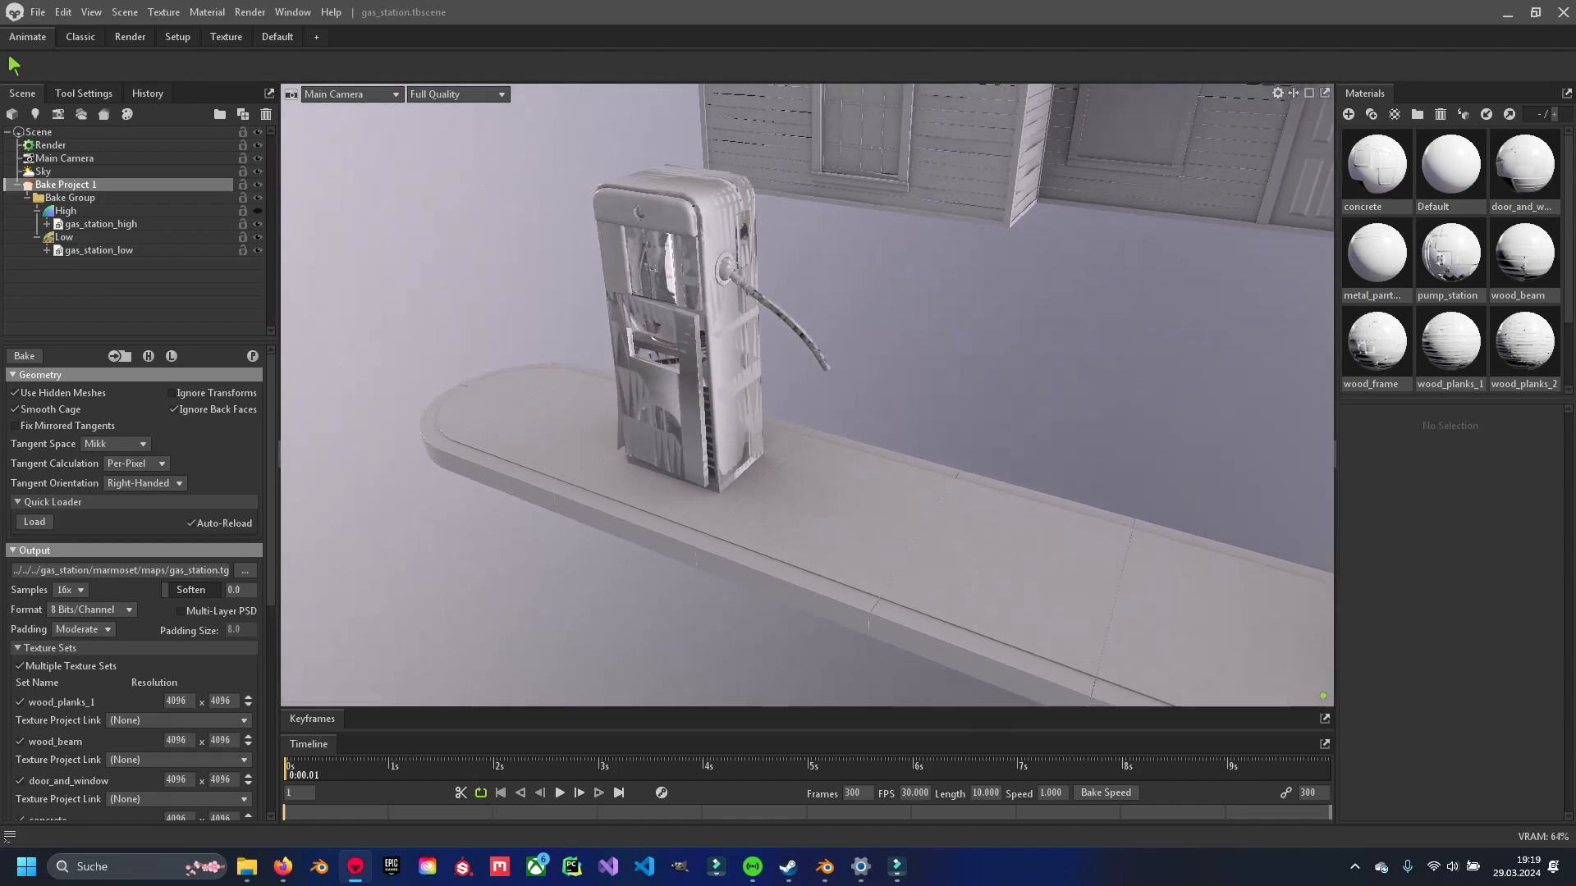
scroll(743, 377, "up", 6)
scroll(807, 393, "up", 3)
scroll(808, 394, "down", 4)
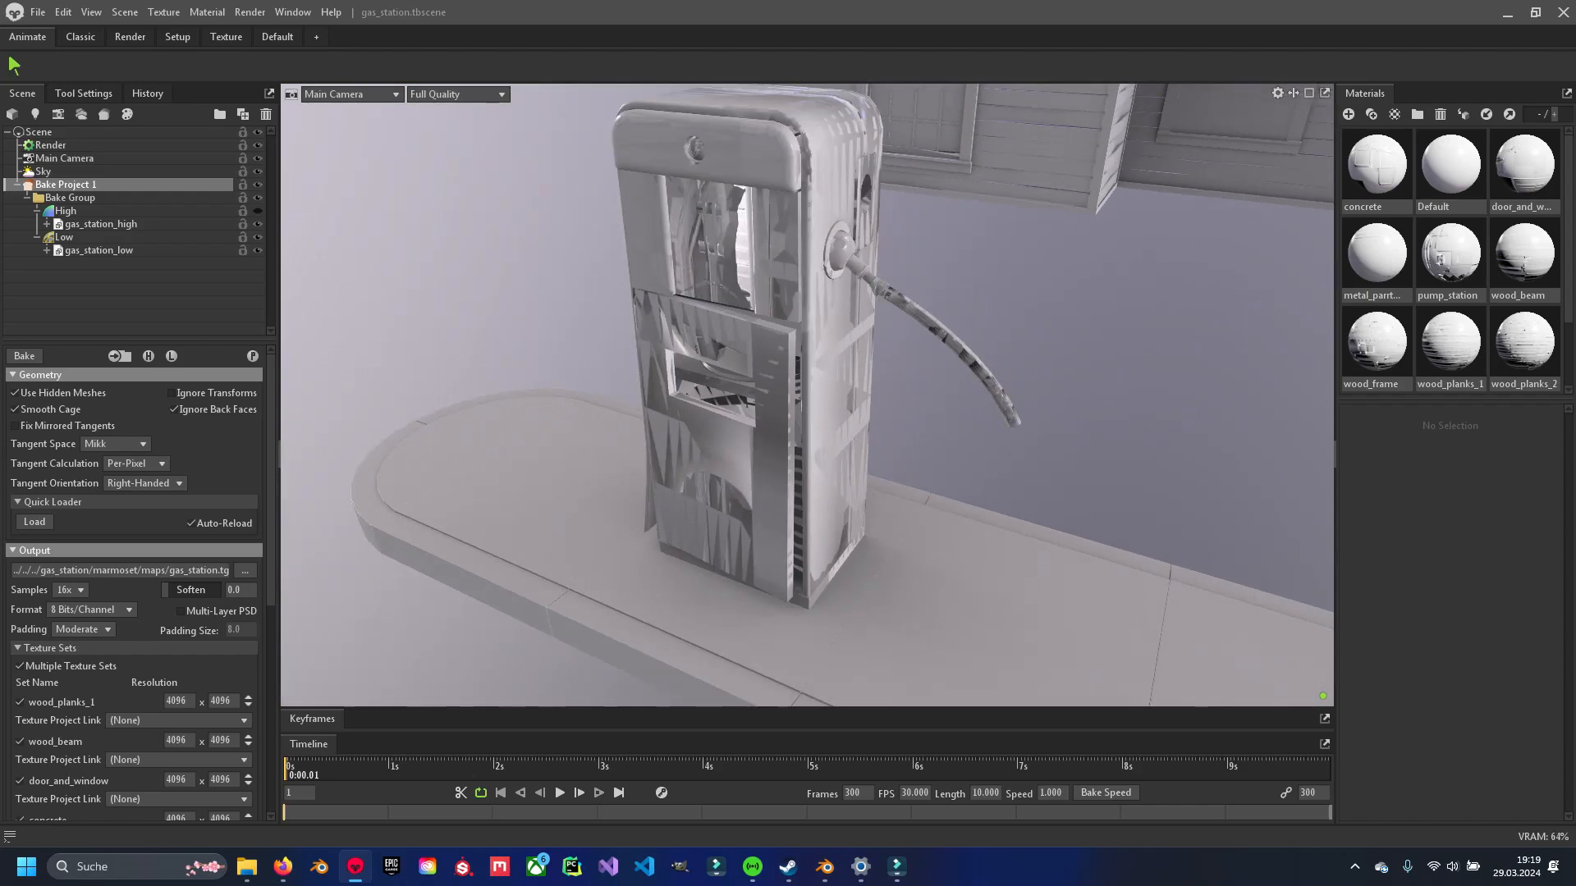
scroll(807, 394, "down", 4)
left_click_drag(808, 394, 656, 378)
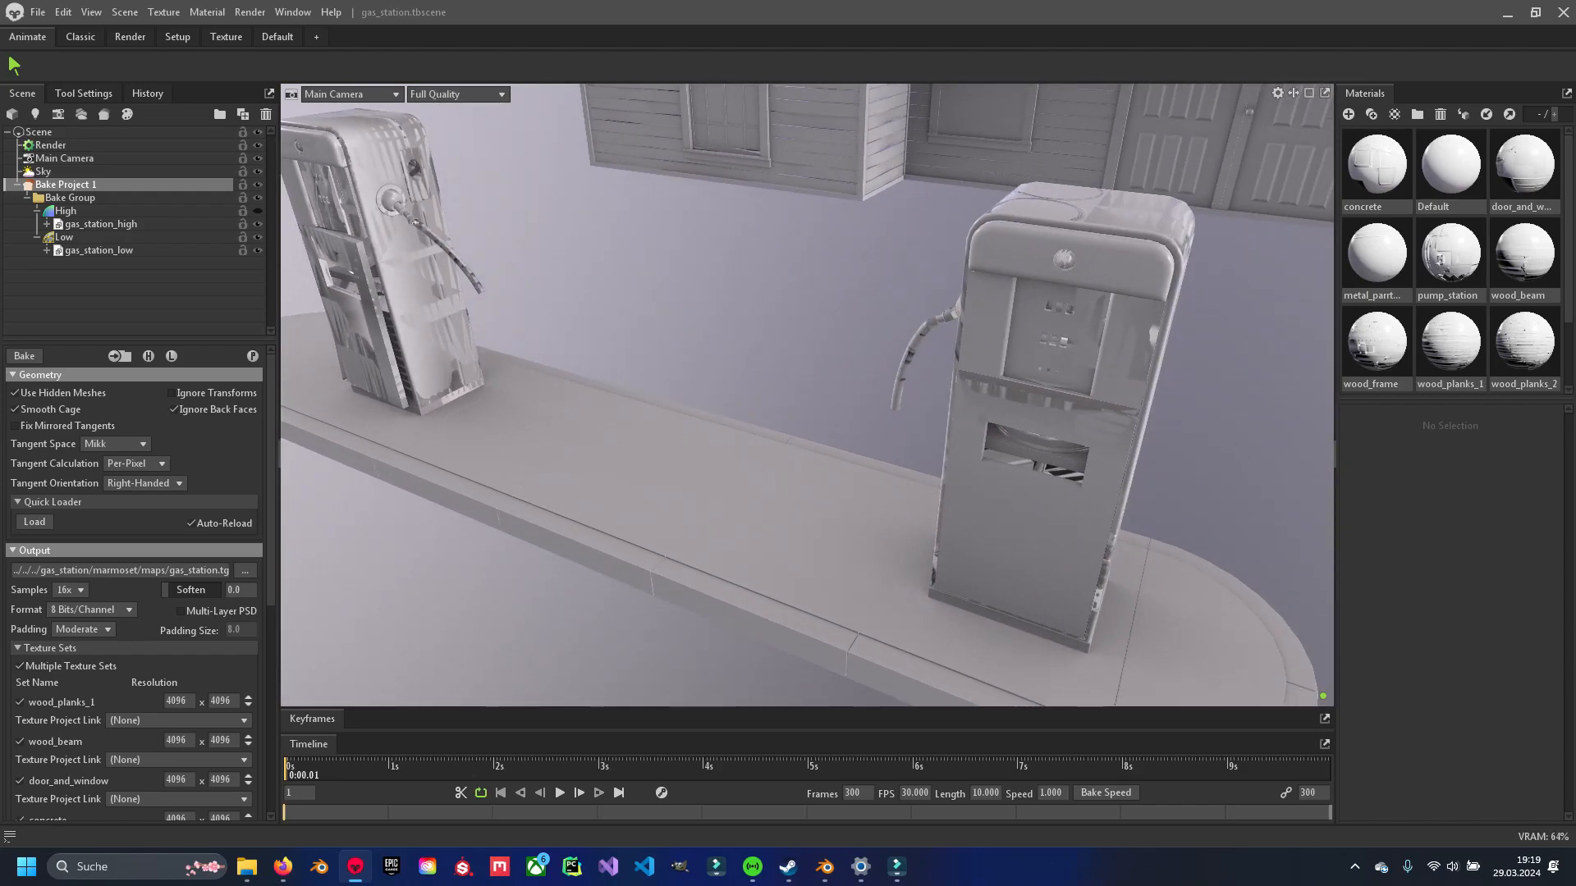
left_click_drag(807, 394, 858, 379)
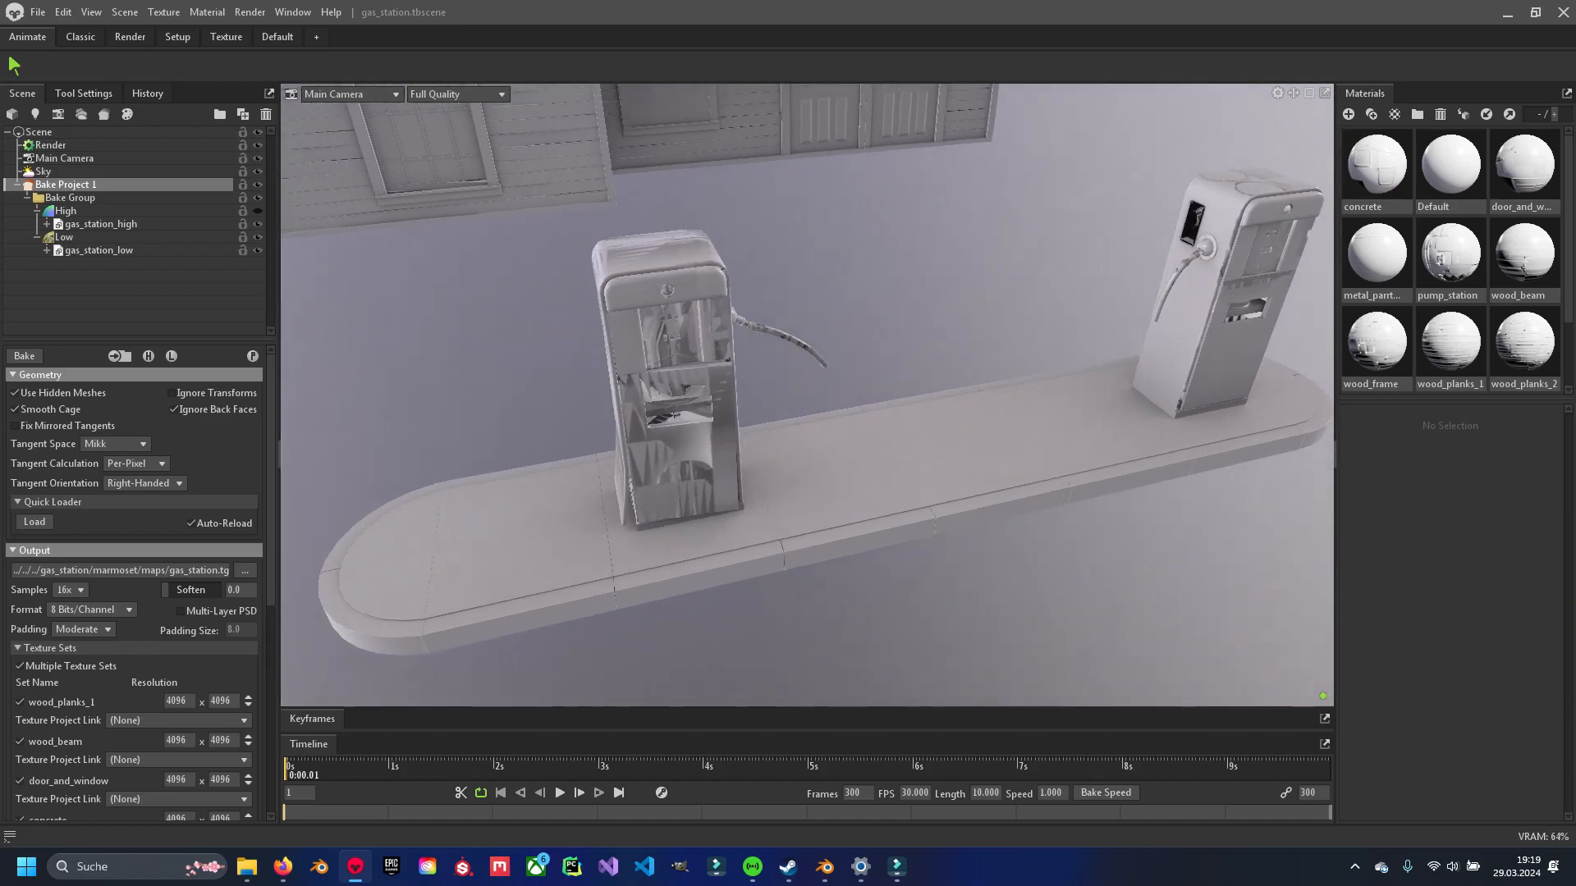
middle_click_drag(858, 379, 649, 459)
scroll(807, 394, "up", 4)
scroll(807, 394, "down", 4)
left_click_drag(808, 394, 763, 394)
Examine the baked corrugated roof of the side building from above.
middle_click_drag(763, 394, 1010, 414)
scroll(1009, 414, "down", 4)
left_click_drag(706, 394, 952, 443)
middle_click_drag(739, 410, 935, 369)
left_click_drag(936, 369, 862, 353)
middle_click_drag(808, 378, 940, 400)
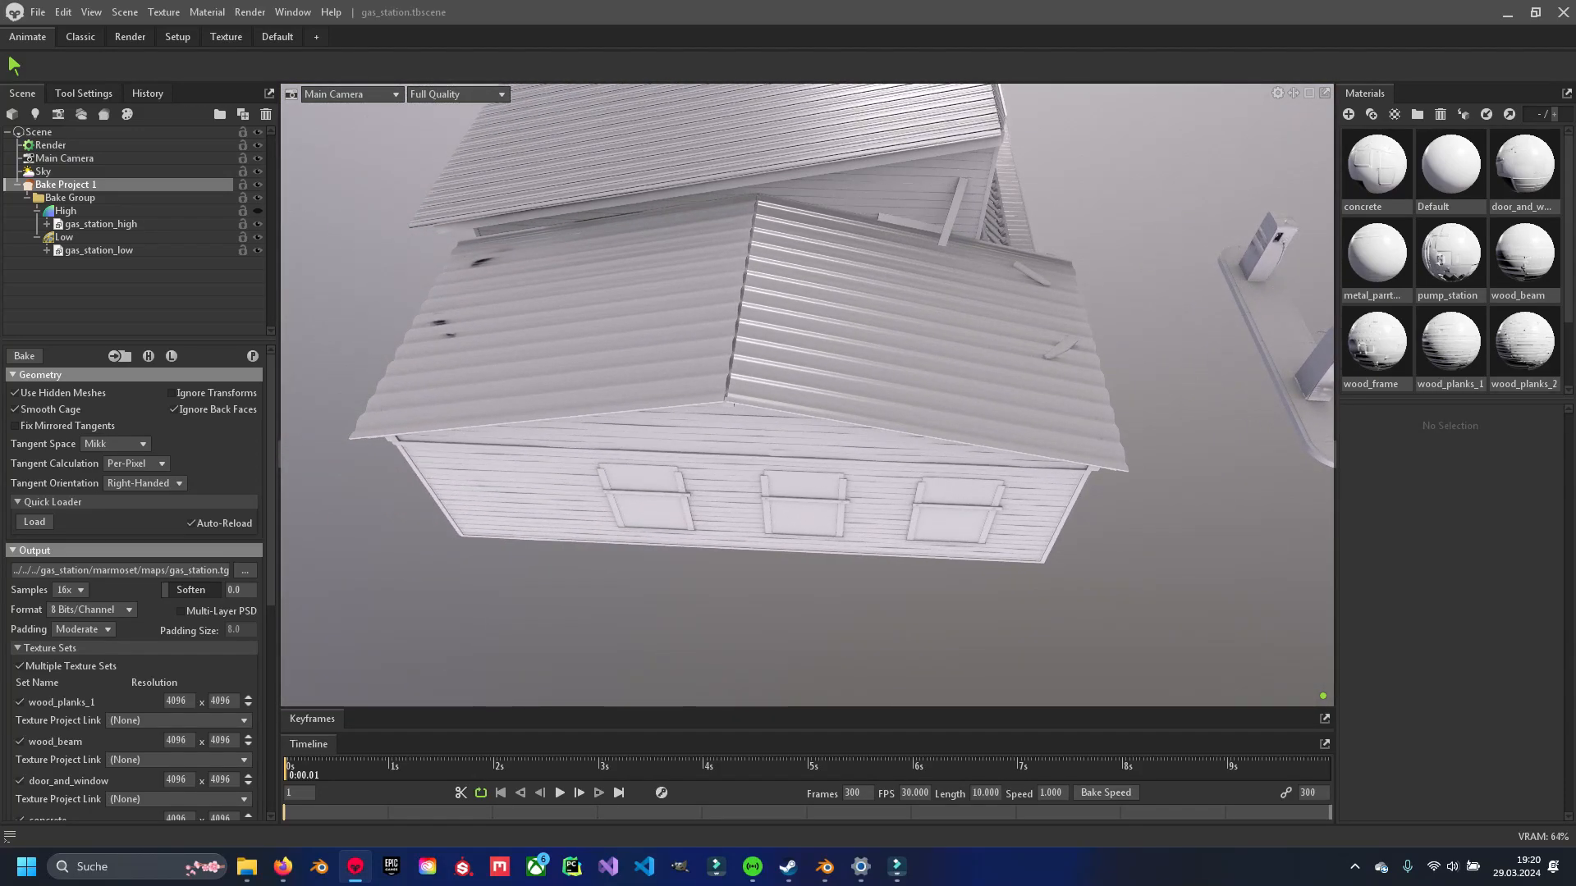
Switch to Blender, display only the low collection instead of the high one, and save the file.
left_click(824, 867)
middle_click_drag(739, 394, 894, 443)
middle_click_drag(723, 460, 946, 425, "shift")
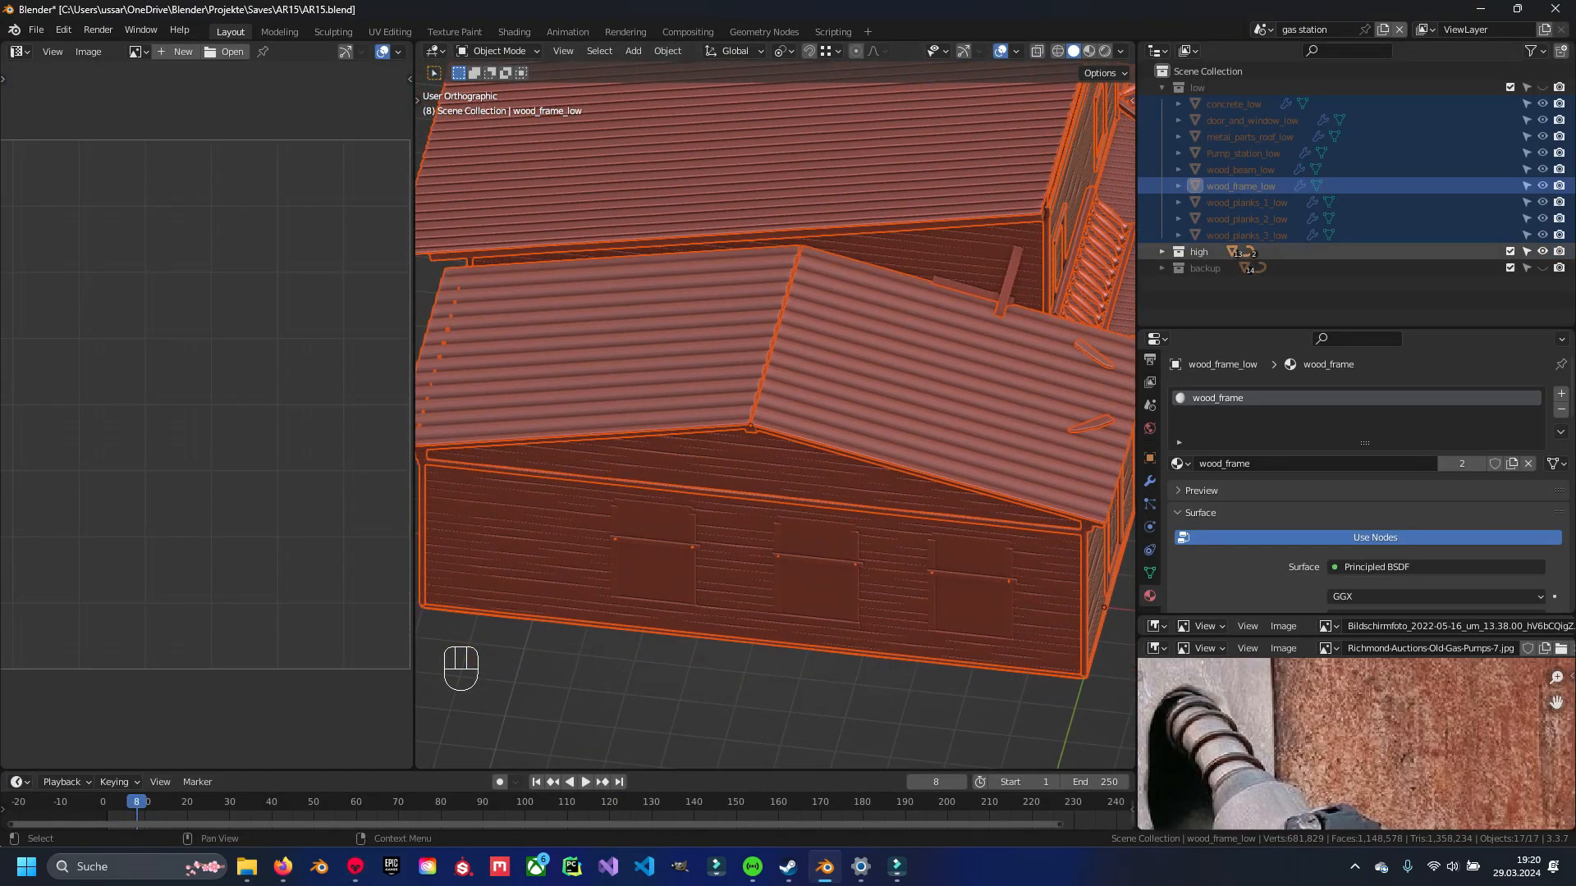
key("h")
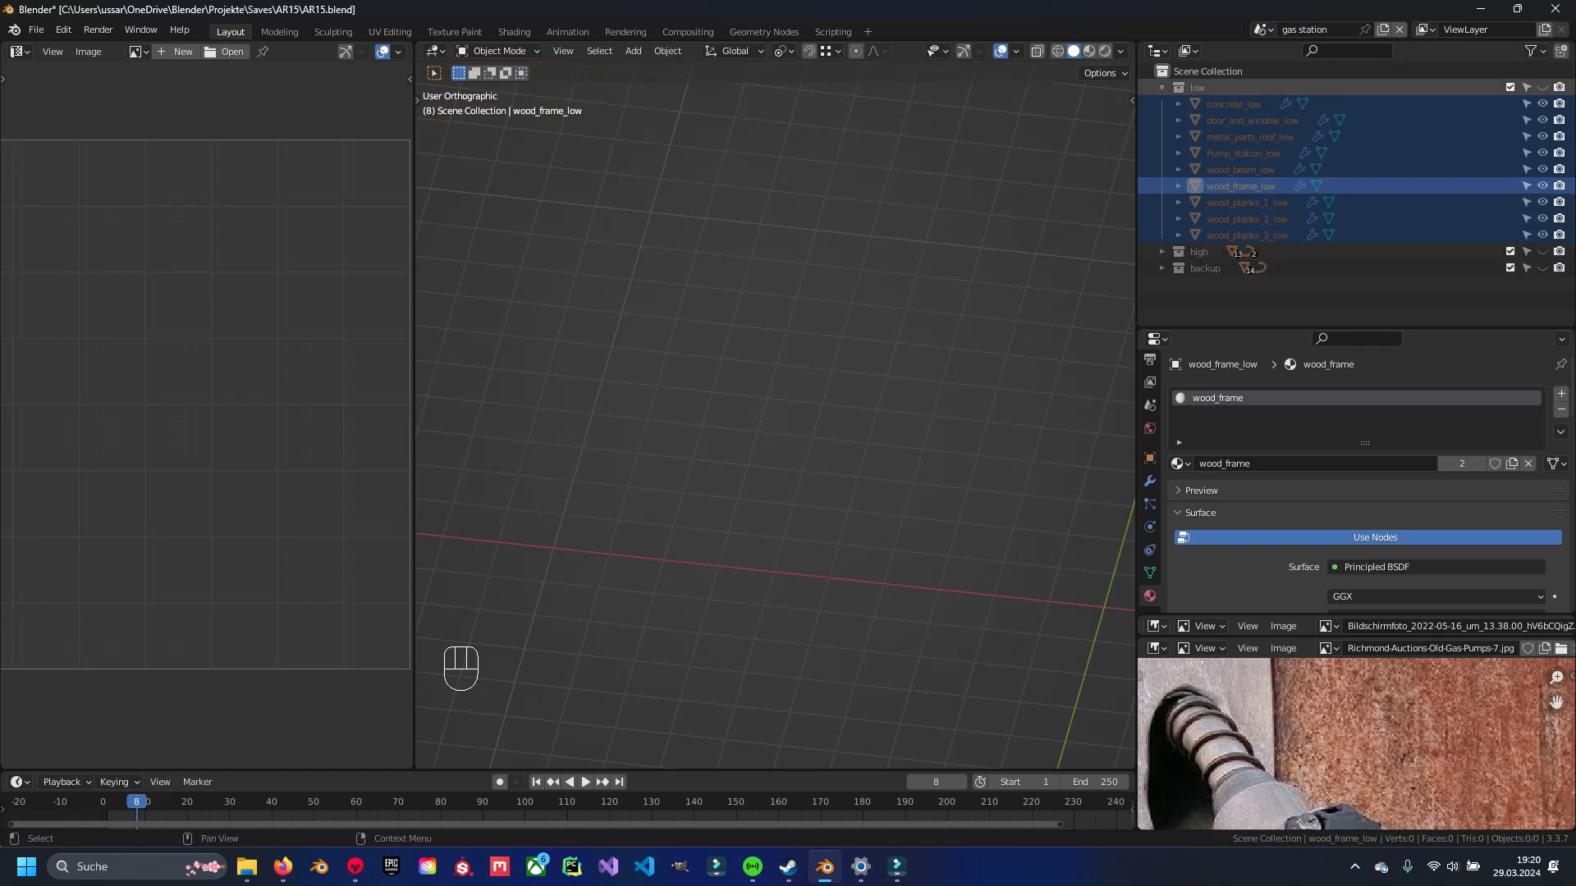
left_click(1542, 88)
key("a")
key("ctrl+s")
Open metal_parts_roof_low in Edit Mode, select one side-building roof slope linked by seam, and test-move its UV island.
middle_click_drag(870, 353, 868, 348, "shift")
right_click(868, 348)
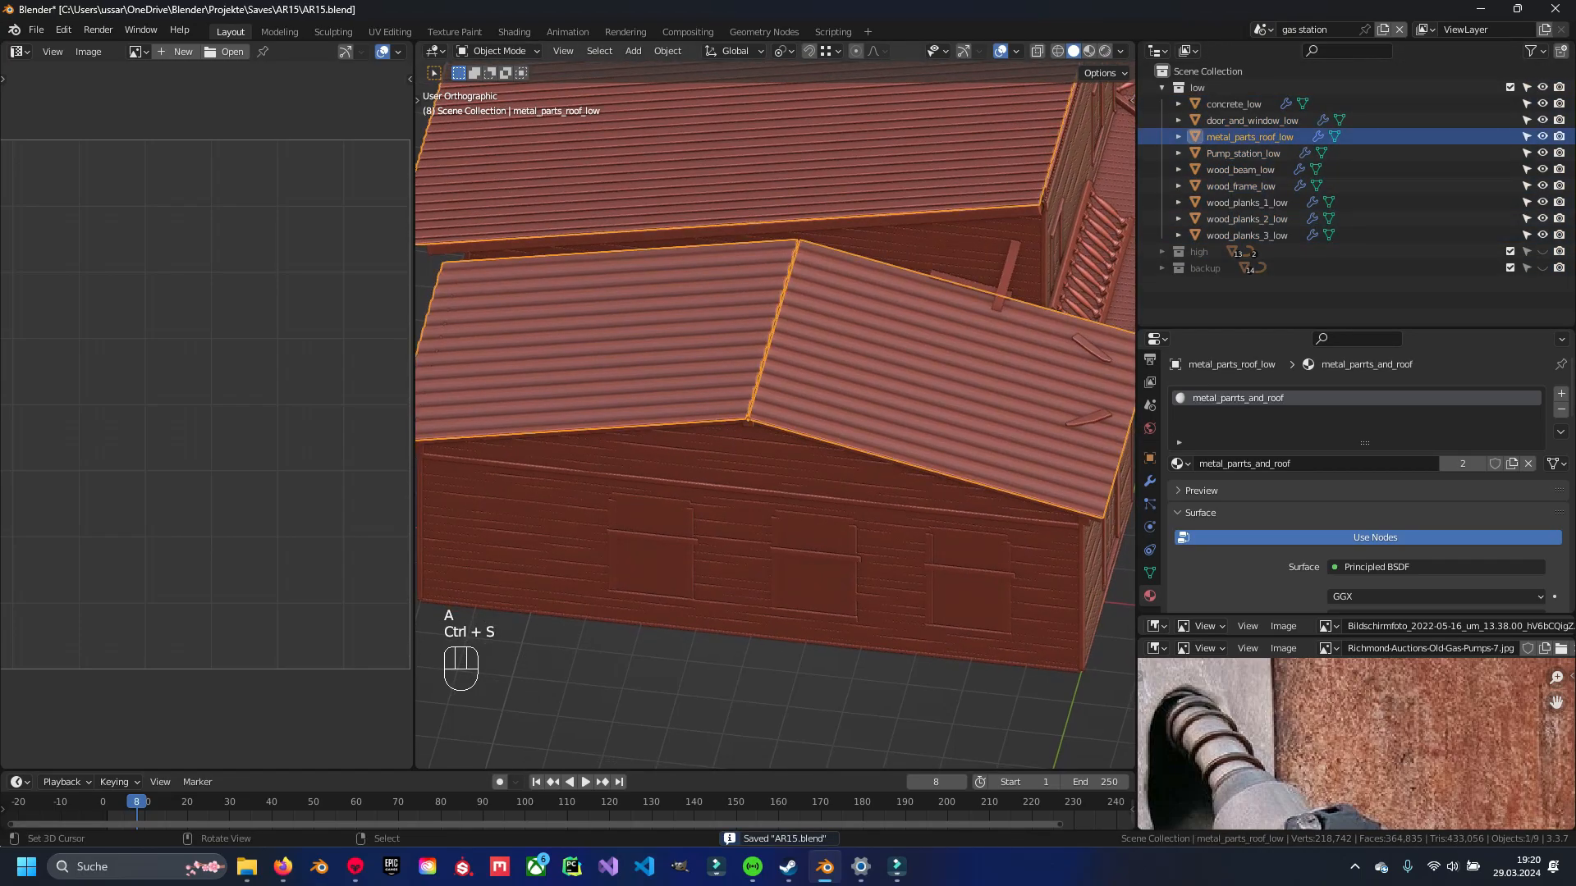
key("Tab")
key("a")
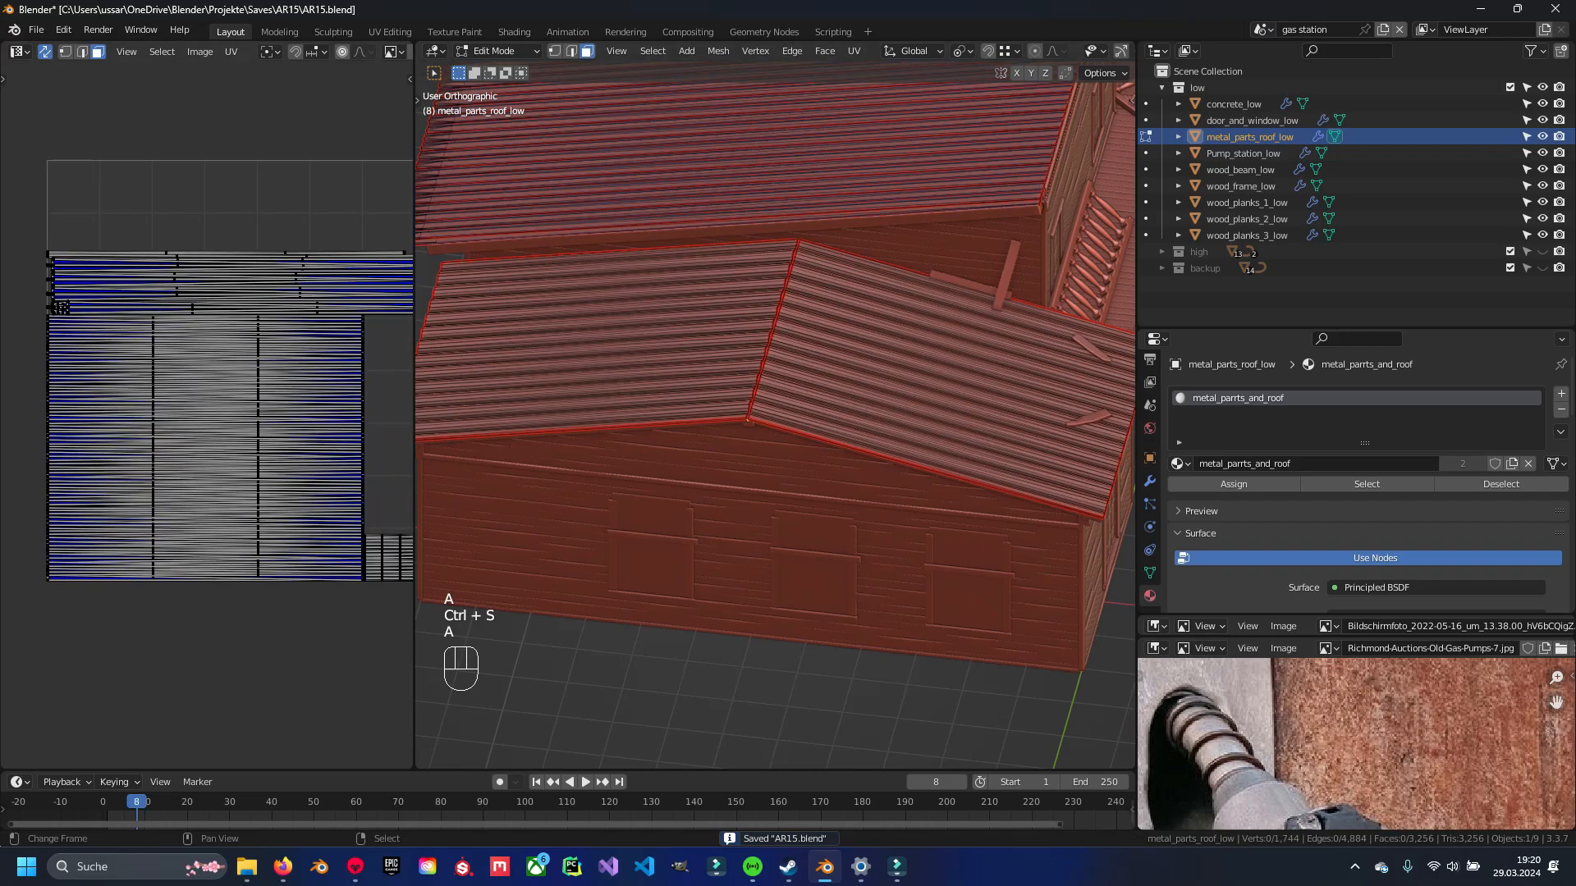
key("ctrl+l")
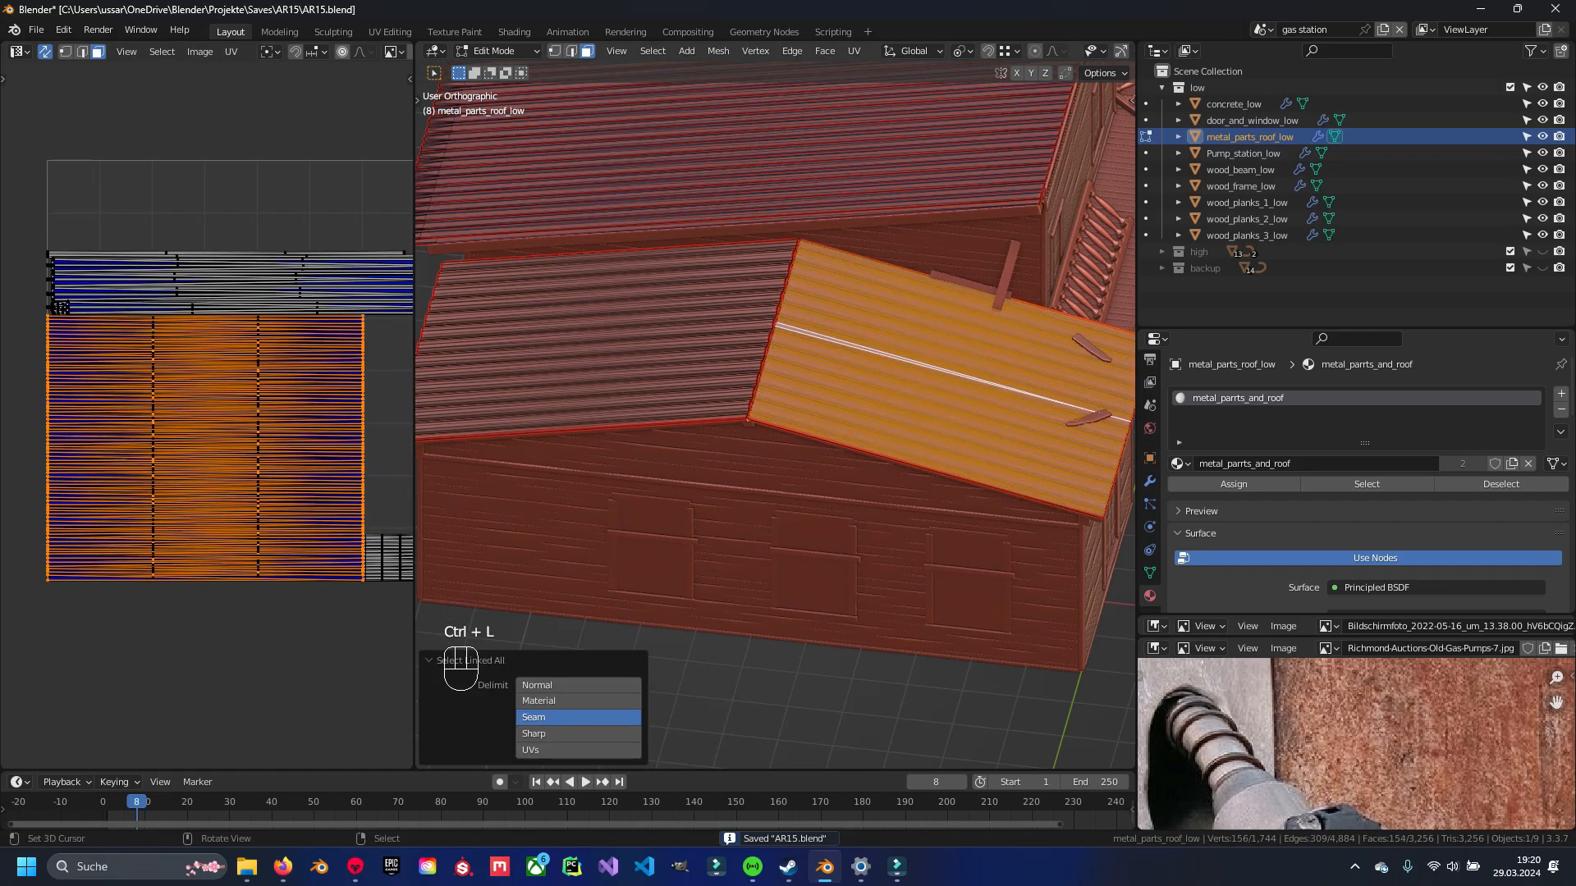
key("g")
key("Escape")
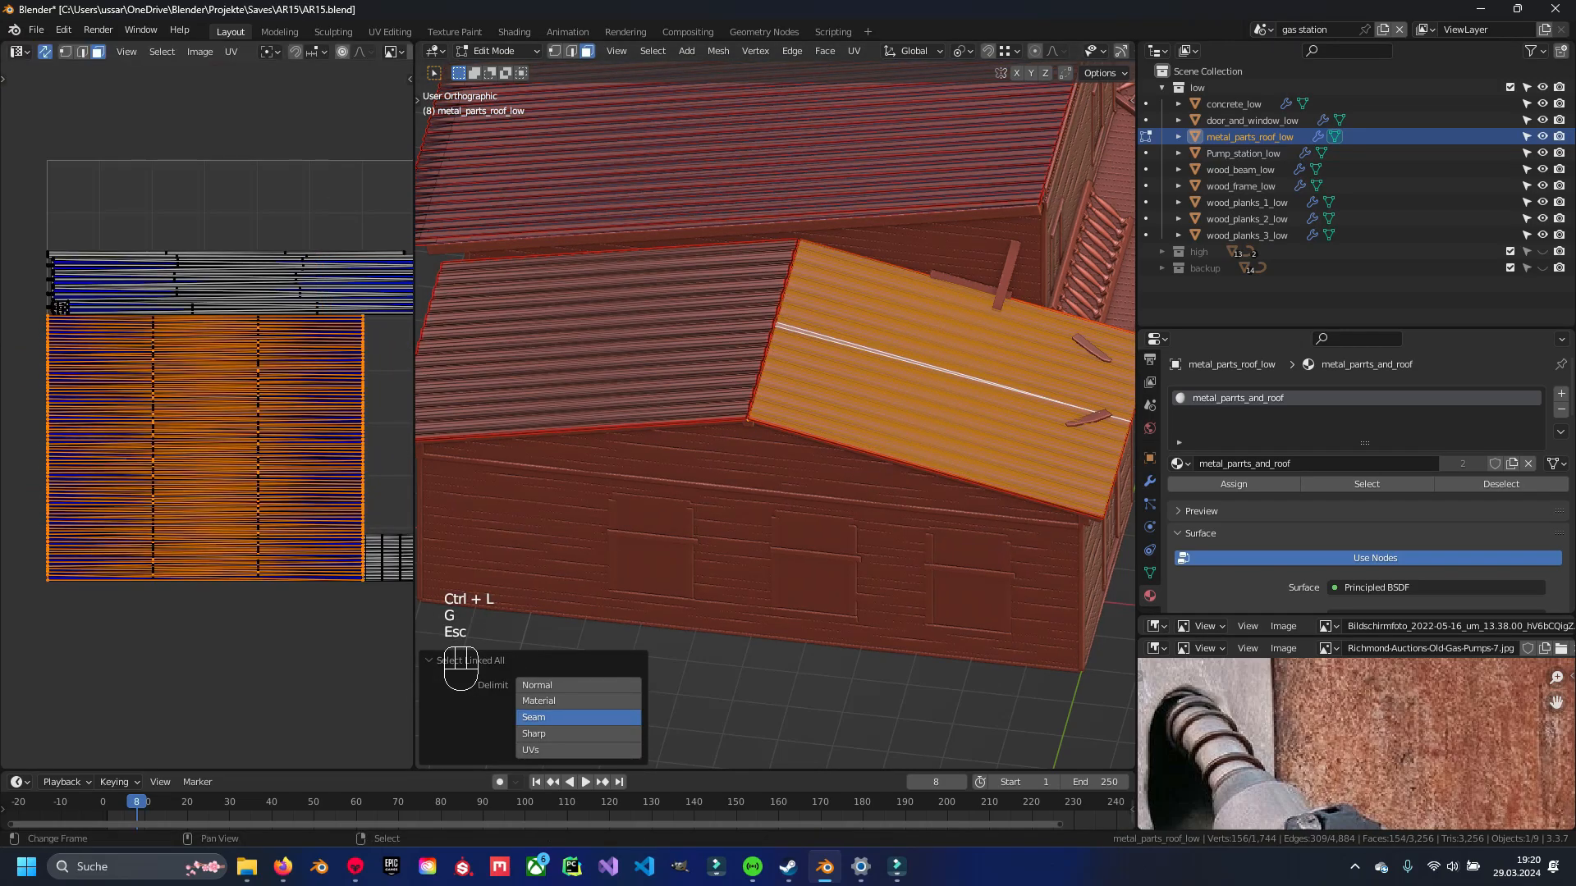
Select both slopes of the side-building roof and scale their overlapping UV islands to about 0.73.
right_click(630, 322)
key("ctrl+l")
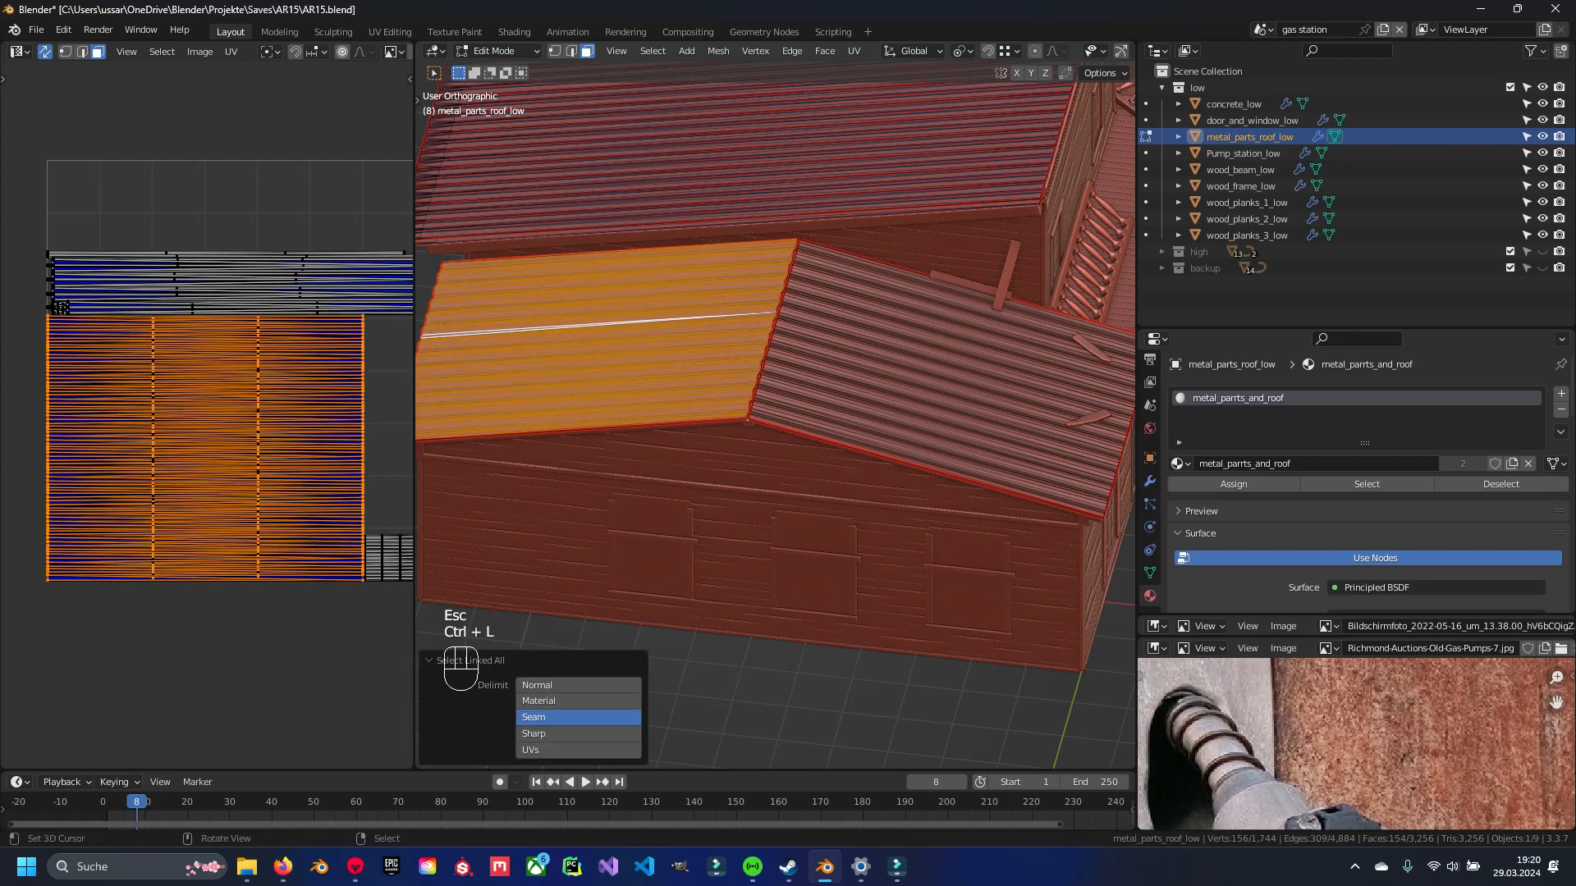
right_click(944, 370, "shift")
key("ctrl+l")
scroll(238, 517, "down", 2)
key("s")
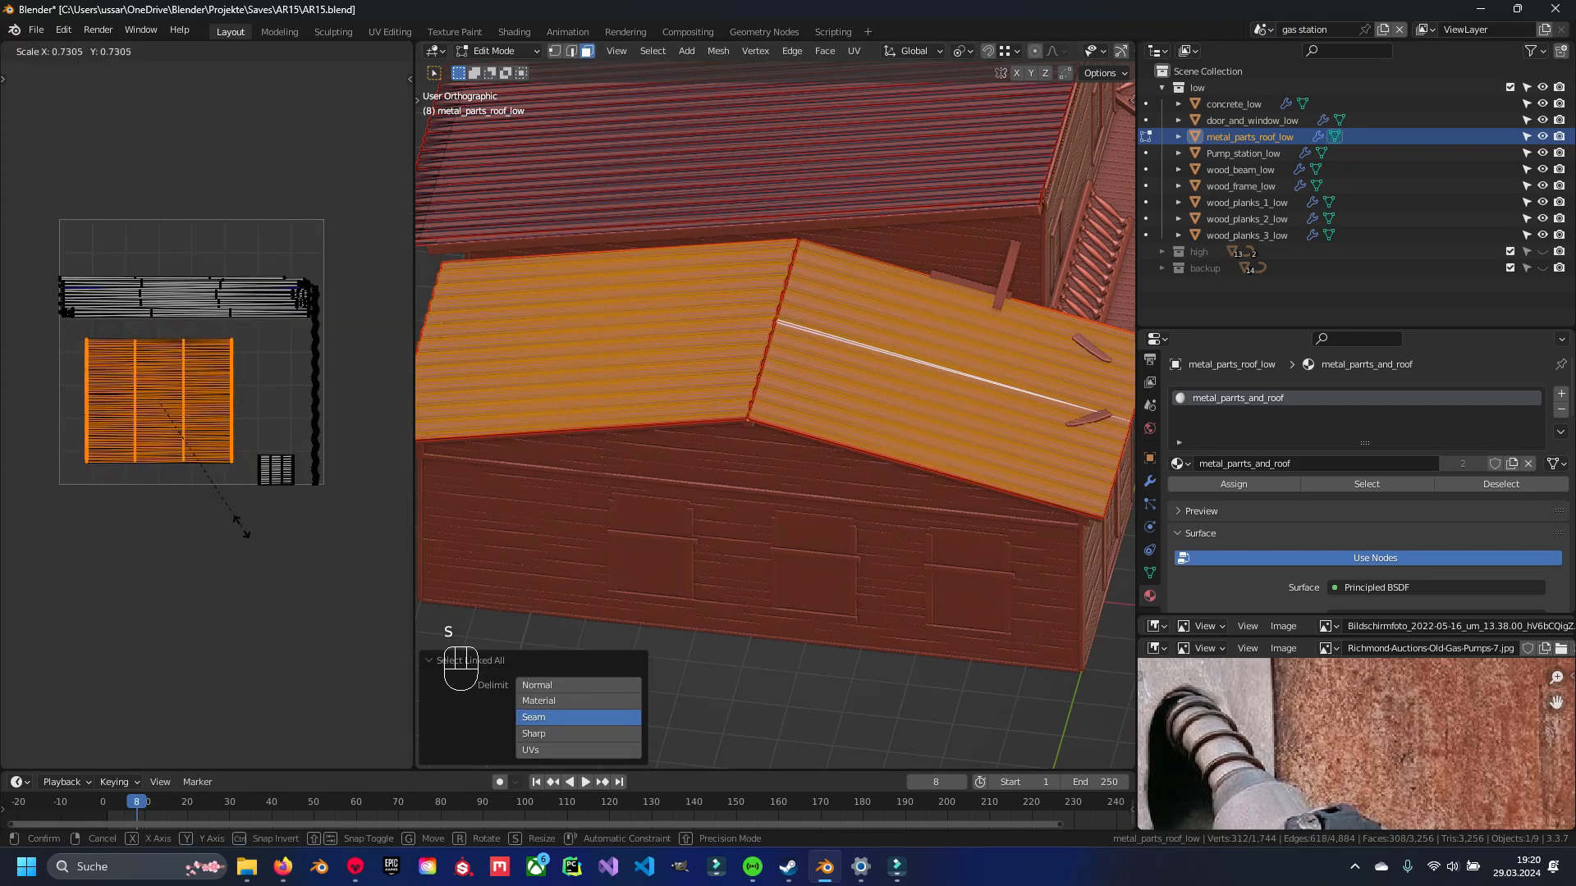
left_click(242, 528)
Select only the left slope of the side-building roof and move its UV island outside the UV square.
scroll(624, 344, "up", 1)
right_click(648, 317)
key("ctrl+l")
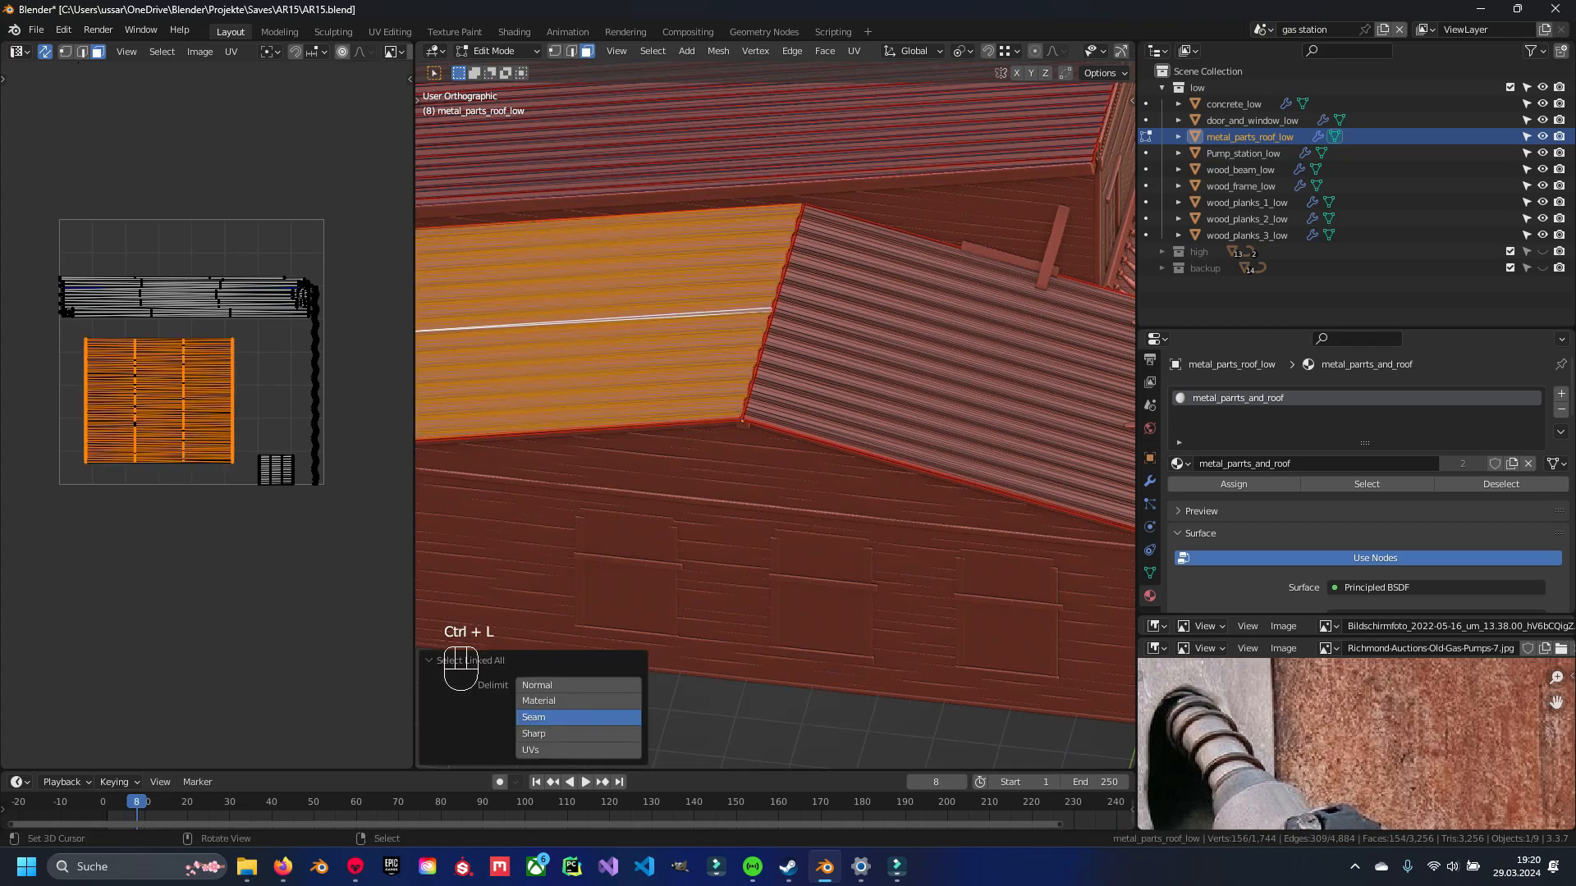
middle_click_drag(739, 328, 808, 322, "shift")
key("g")
left_click(87, 439)
middle_click_drag(87, 439, 183, 414, "shift")
scroll(182, 414, "up", 2)
key("g")
left_click(83, 414)
Rotate the left slope's UV island by 90 degrees.
key("r")
key("KP_0")
key("Escape")
key("r")
key("KP_9")
key("KP_0")
key("Return")
Select the other roof slope's whole UV island and rotate it by 90 degrees.
left_click_drag(161, 240, 271, 457)
key("ctrl+l")
key("r")
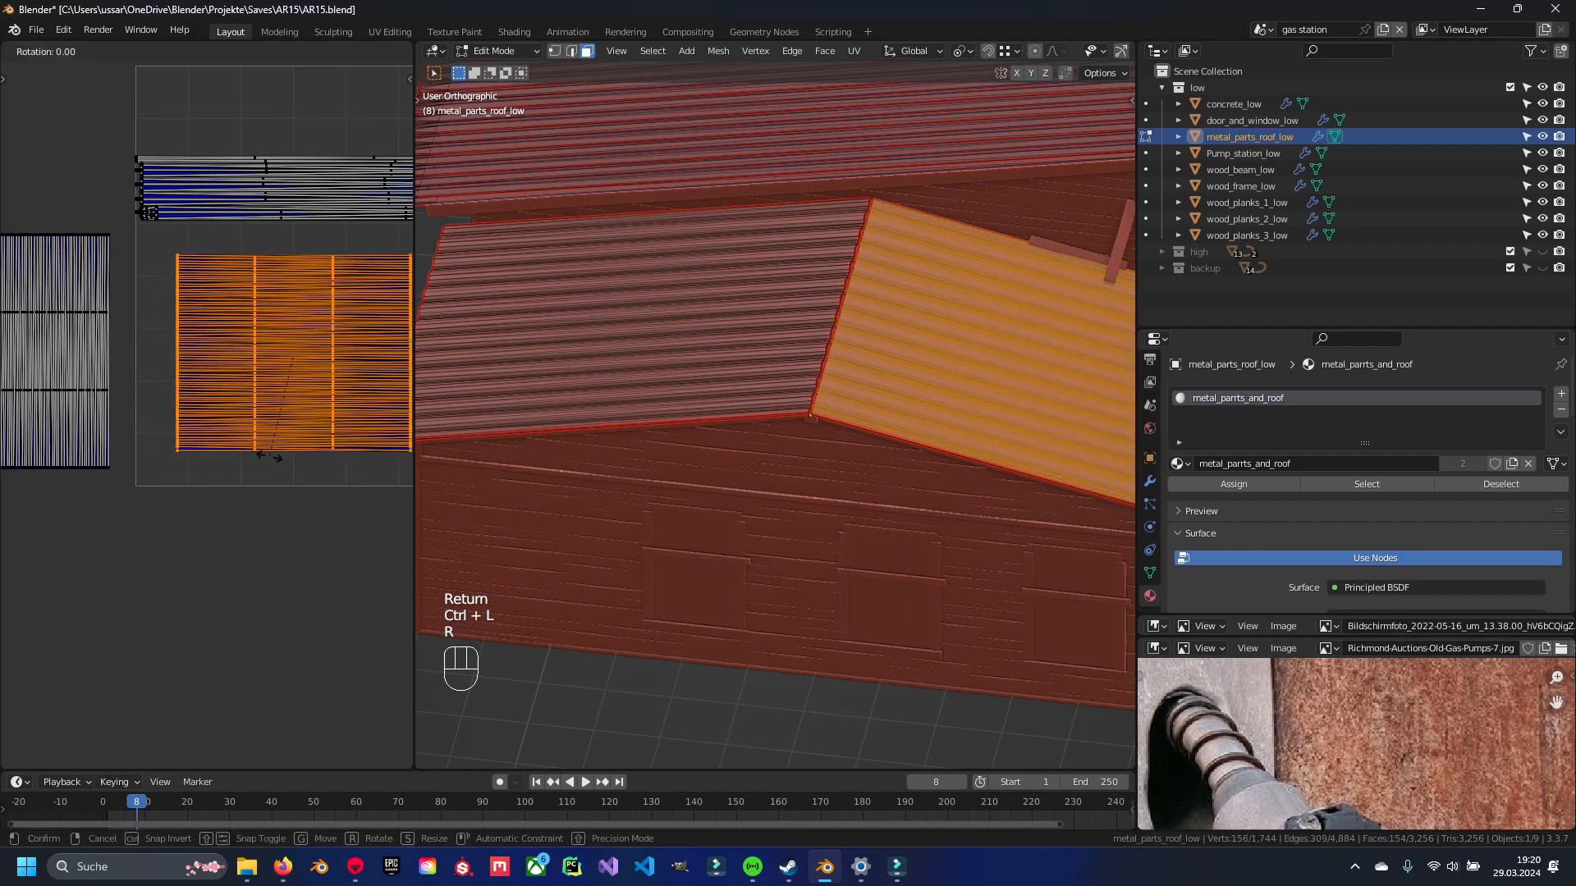
key("KP_9")
key("KP_0")
key("Return")
Move the small roof-edge UV islands from the lower corner to the free space above the long horizontal islands.
scroll(215, 427, "down", 1)
middle_click_drag(399, 450, 183, 428, "shift")
scroll(186, 424, "up", 1)
left_click_drag(161, 405, 250, 499)
middle_click_drag(250, 499, 266, 553, "shift")
left_click_drag(266, 553, 163, 434)
key("g")
left_click(197, 85)
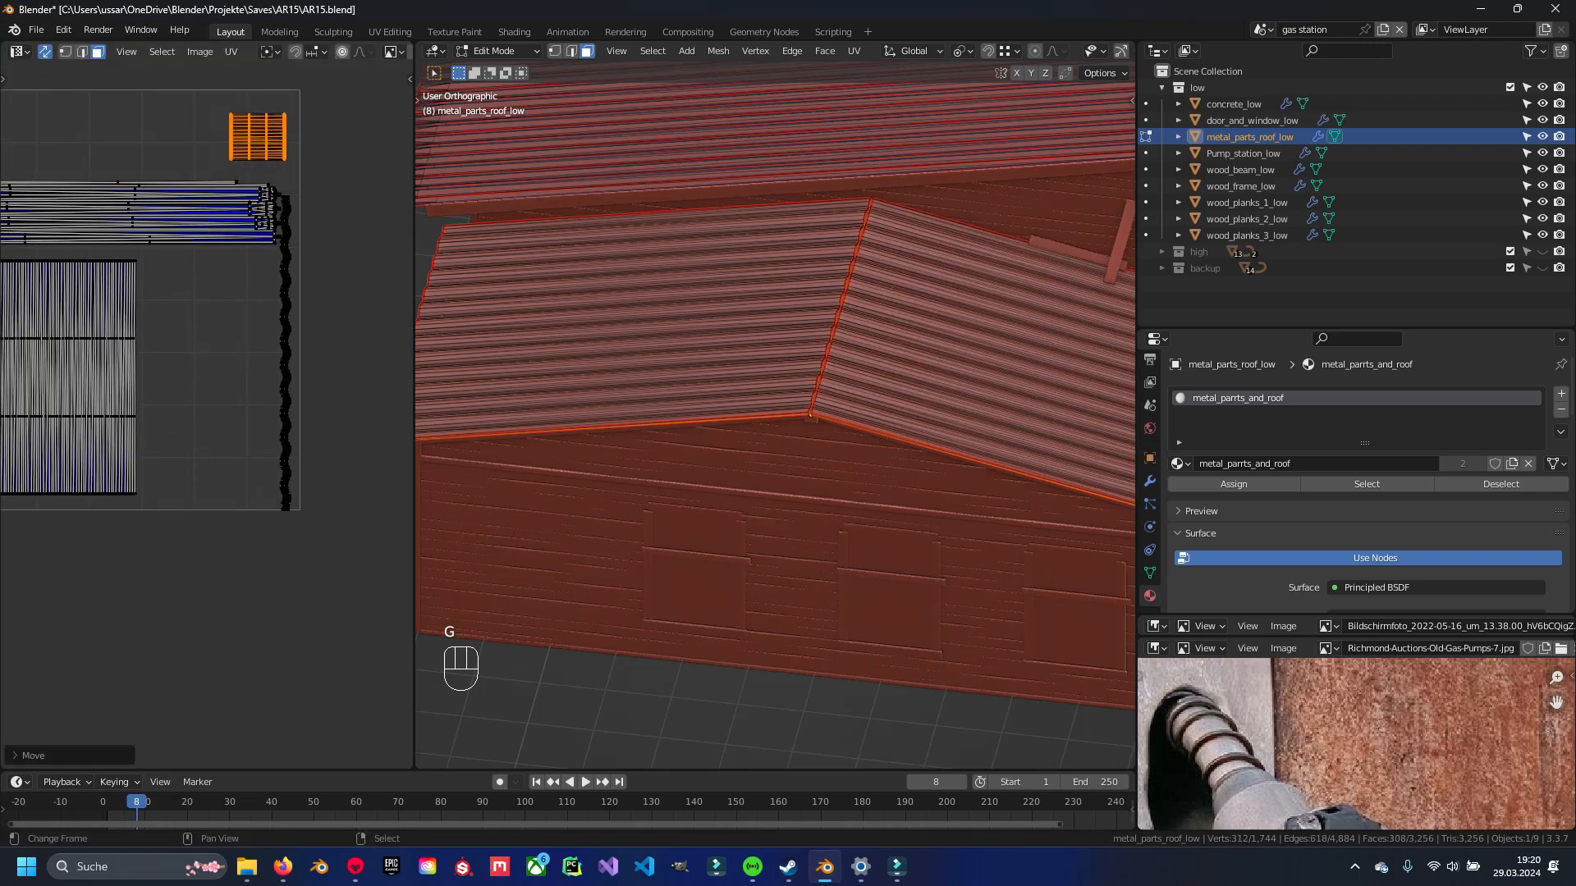
Move the right slope's UV island sideways, close to the narrow vertical strip at the UV square's right edge.
middle_click_drag(139, 312, 327, 195, "shift")
left_click_drag(120, 203, 368, 344)
middle_click_drag(368, 344, 237, 342, "shift")
key("g")
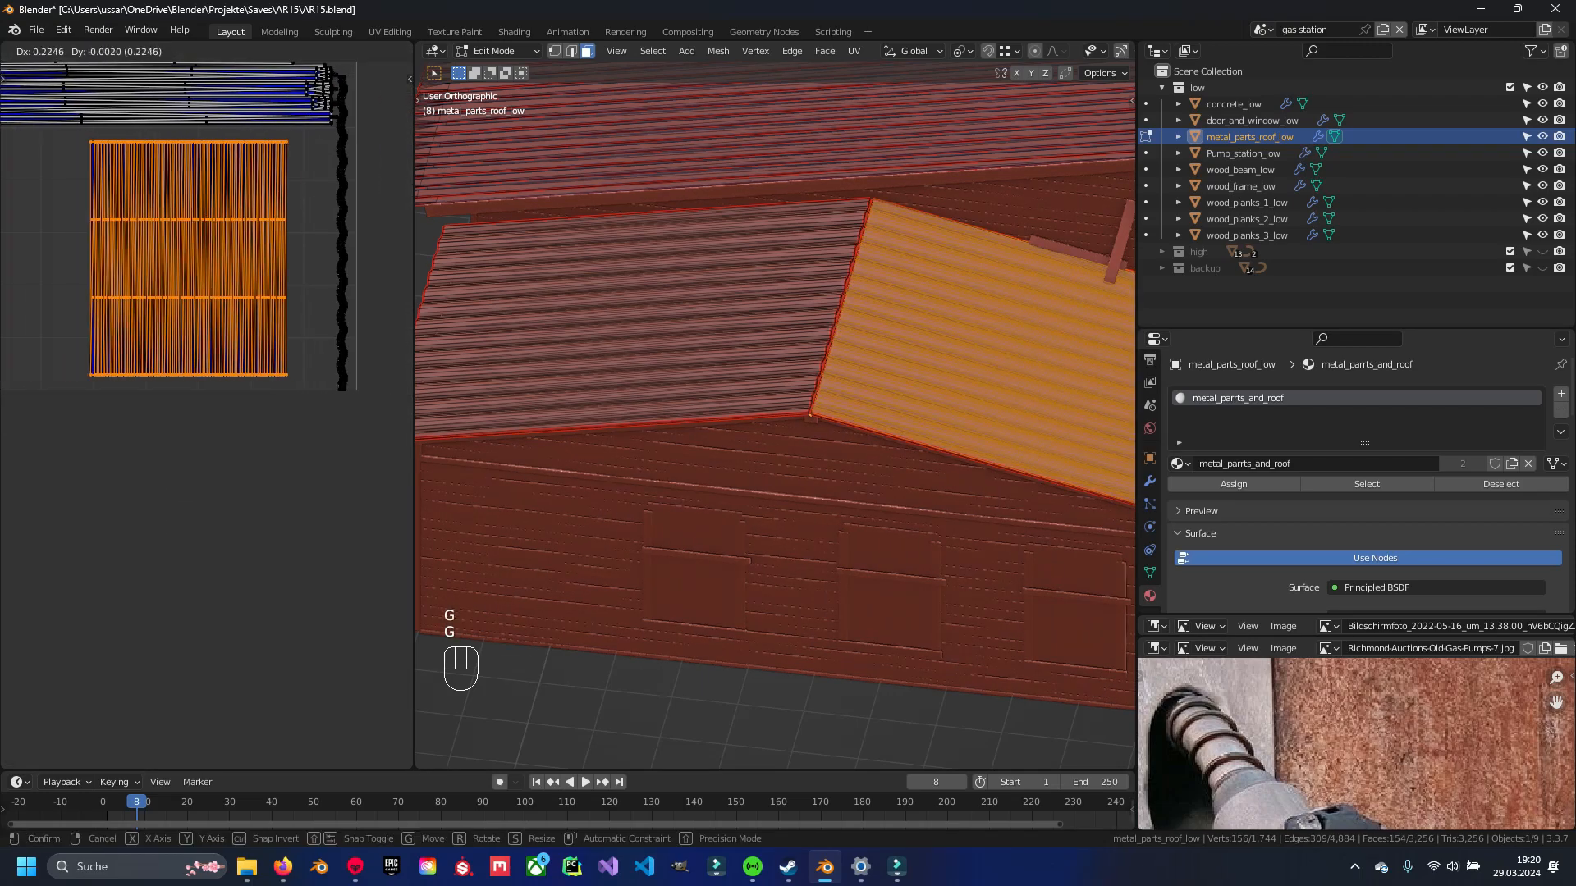
left_click(374, 342)
middle_click_drag(373, 342, 605, 343)
scroll(199, 394, "down", 2)
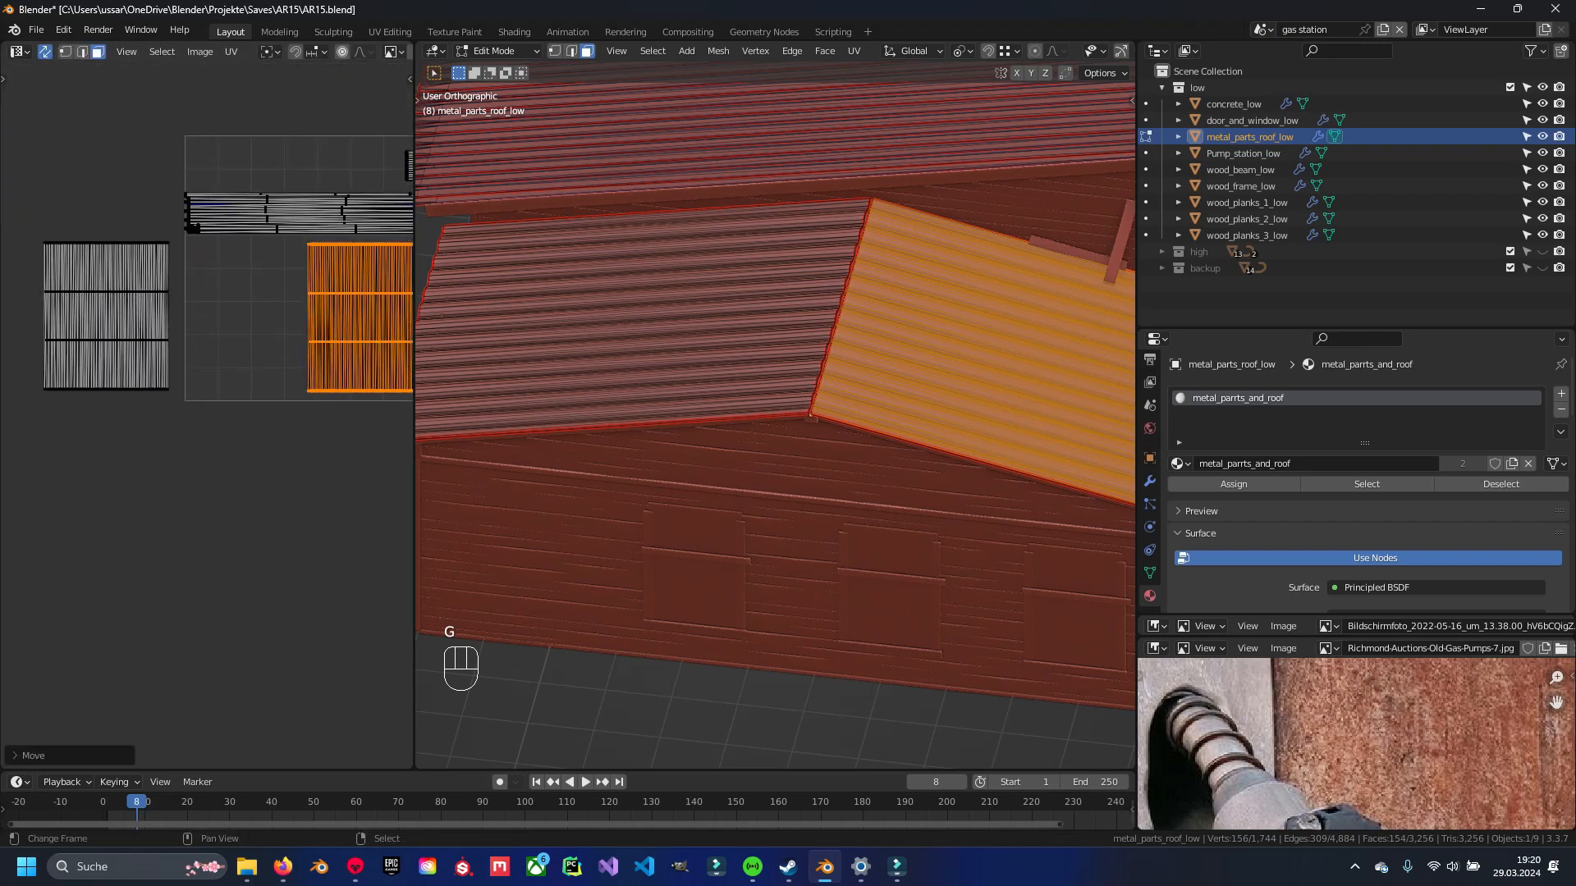
Move the left slope's UV island back into the UV square, directly beside the right slope's island.
left_click_drag(226, 375, 6, 264)
scroll(207, 411, "up", 3)
key("g")
left_click(389, 417)
middle_click_drag(389, 417, 290, 471, "shift")
key("g")
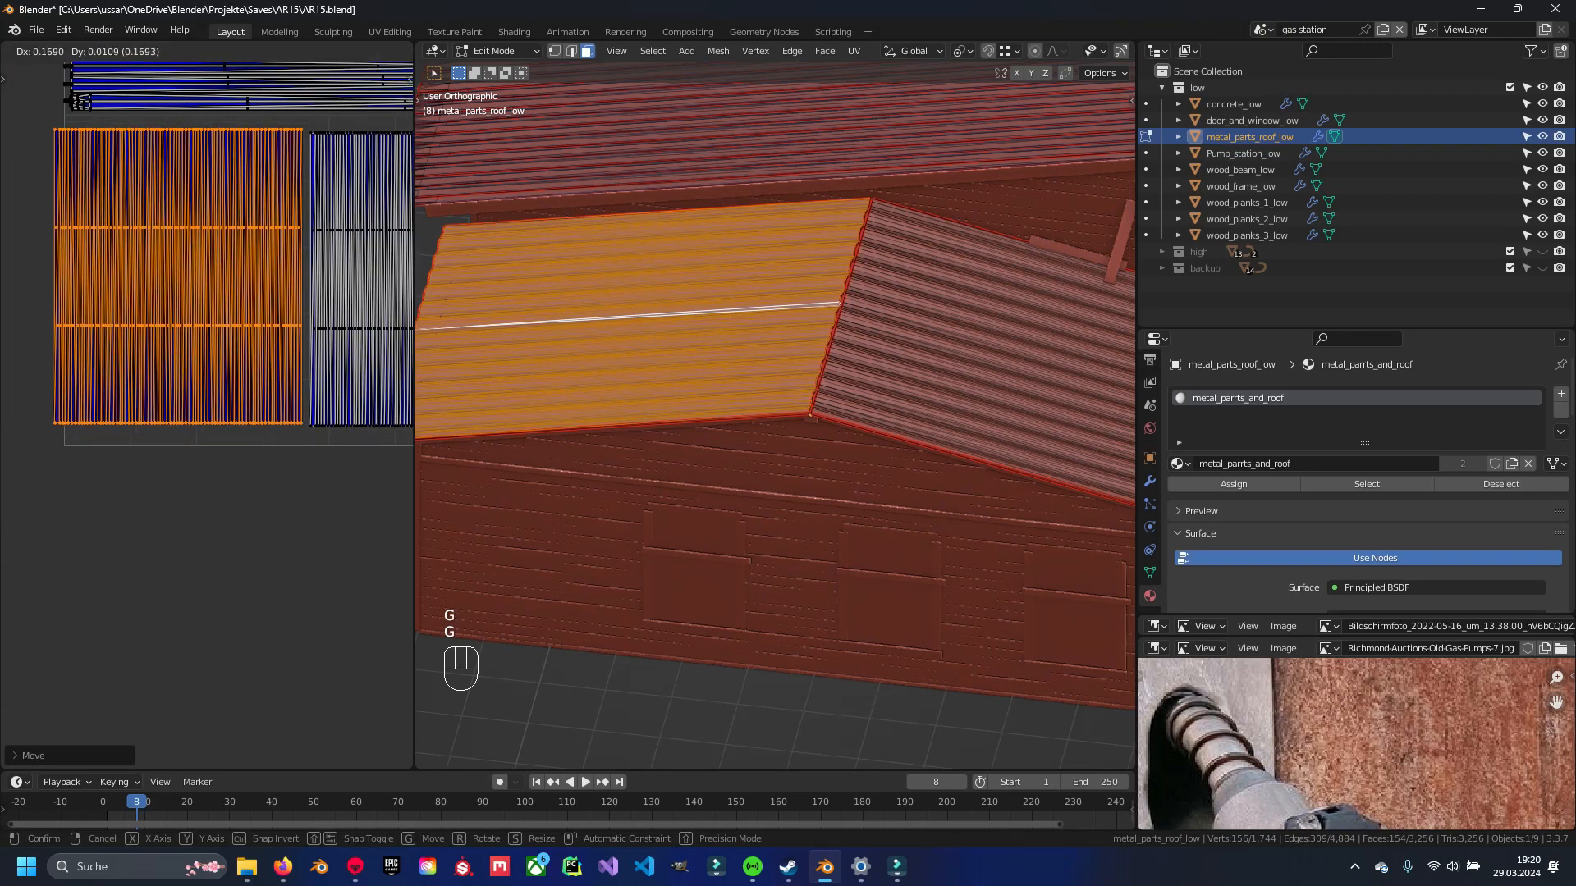
key("shift")
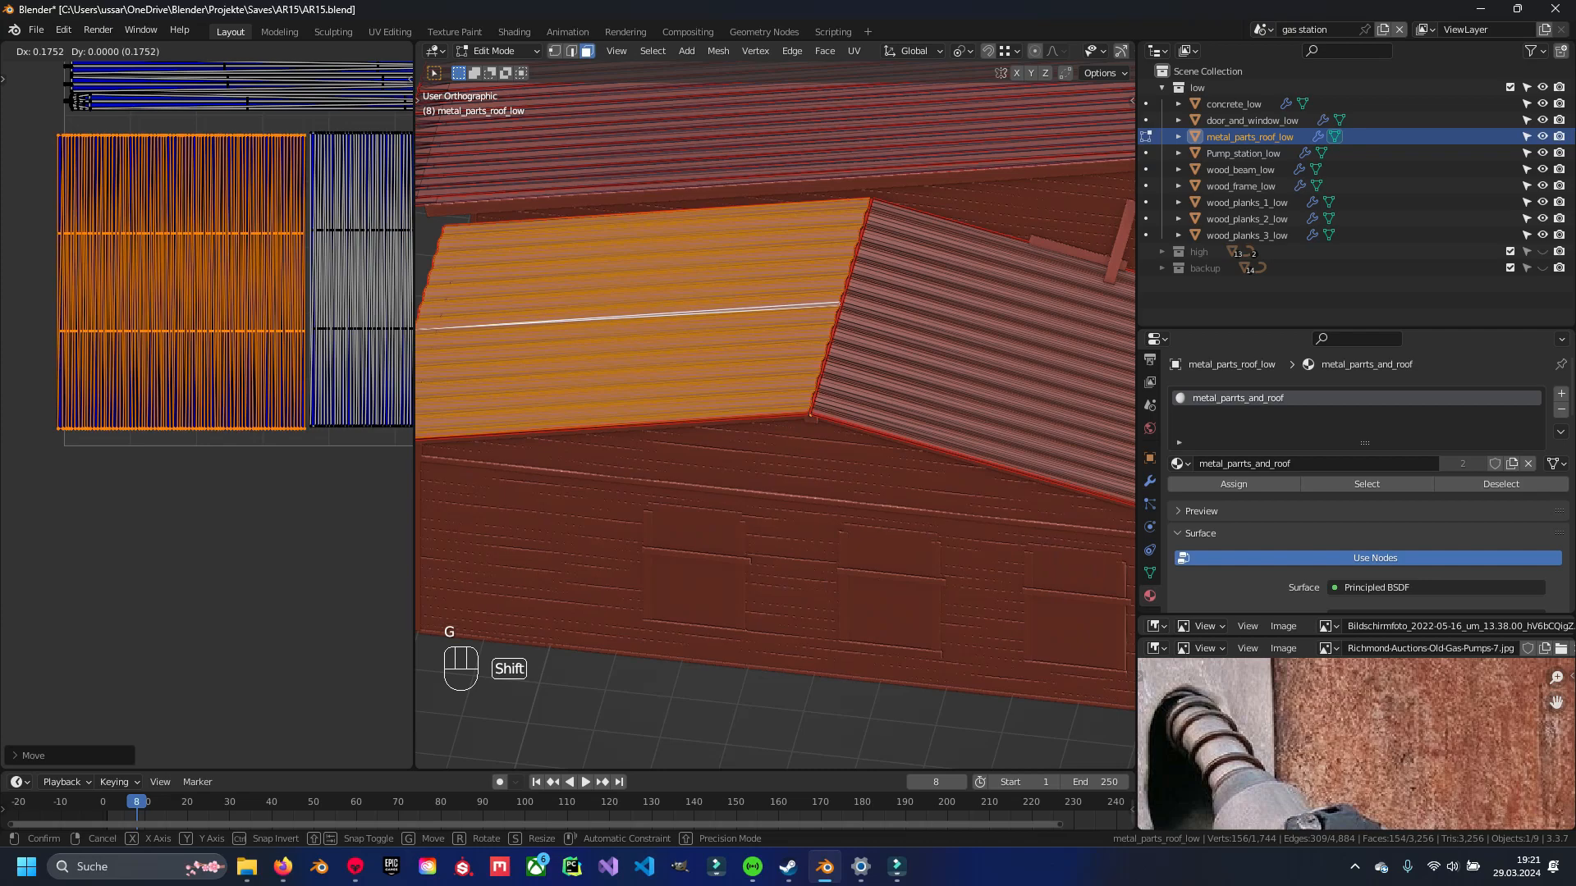
left_click(312, 411)
Scale both roof slope UV islands together to about 0.97 and reposition them within the UV square.
middle_click_drag(312, 410, 246, 394, "shift")
scroll(246, 394, "down", 1)
key("b")
left_click_drag(169, 205, 240, 454)
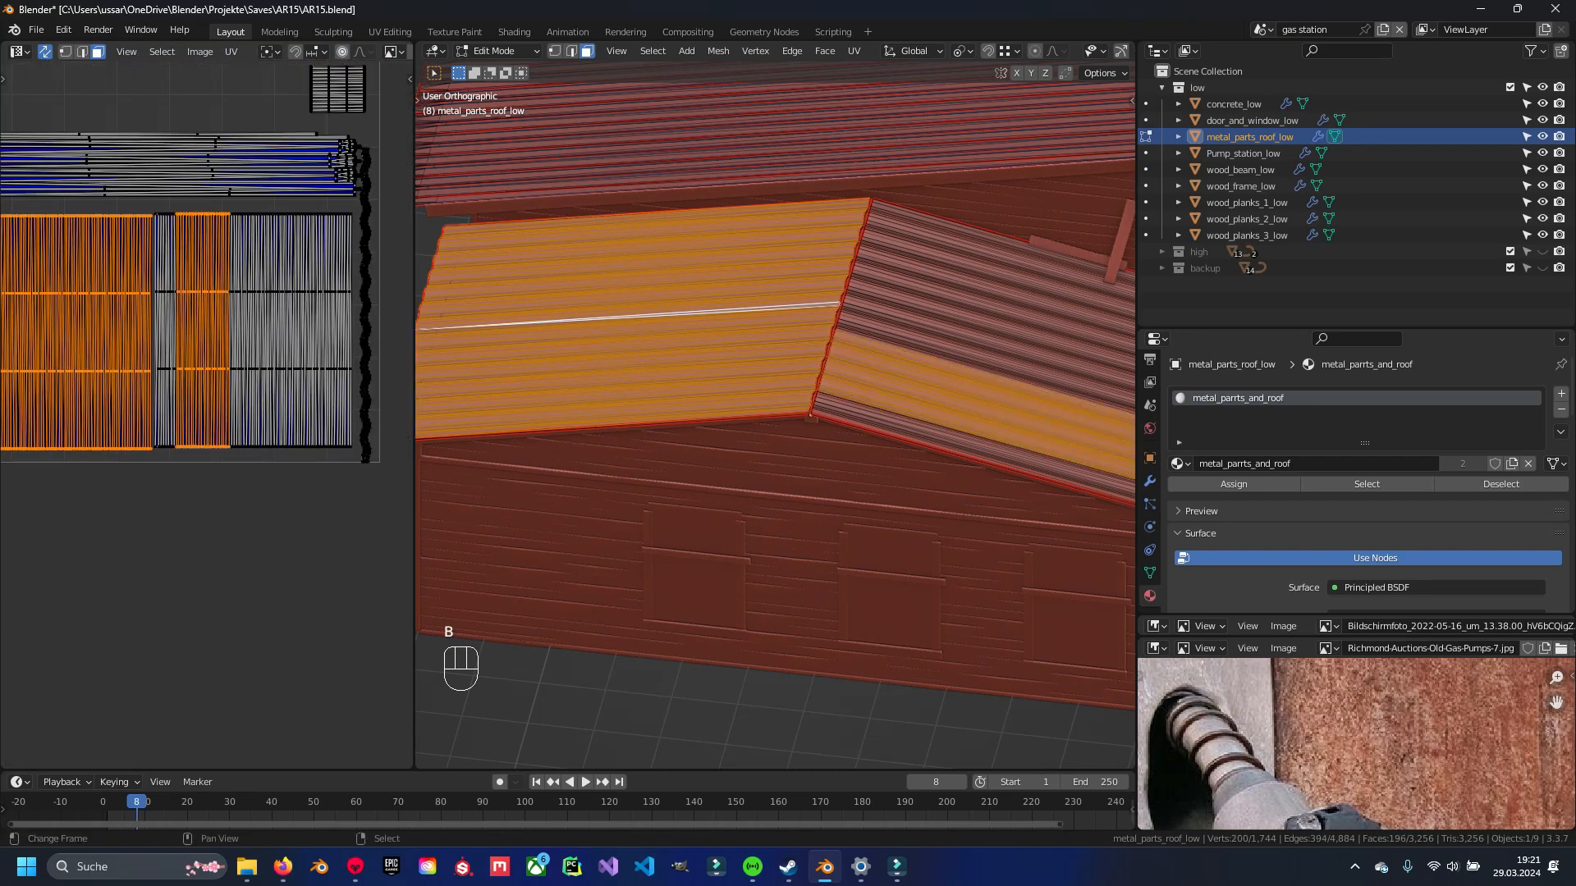
key("ctrl+l")
key("s")
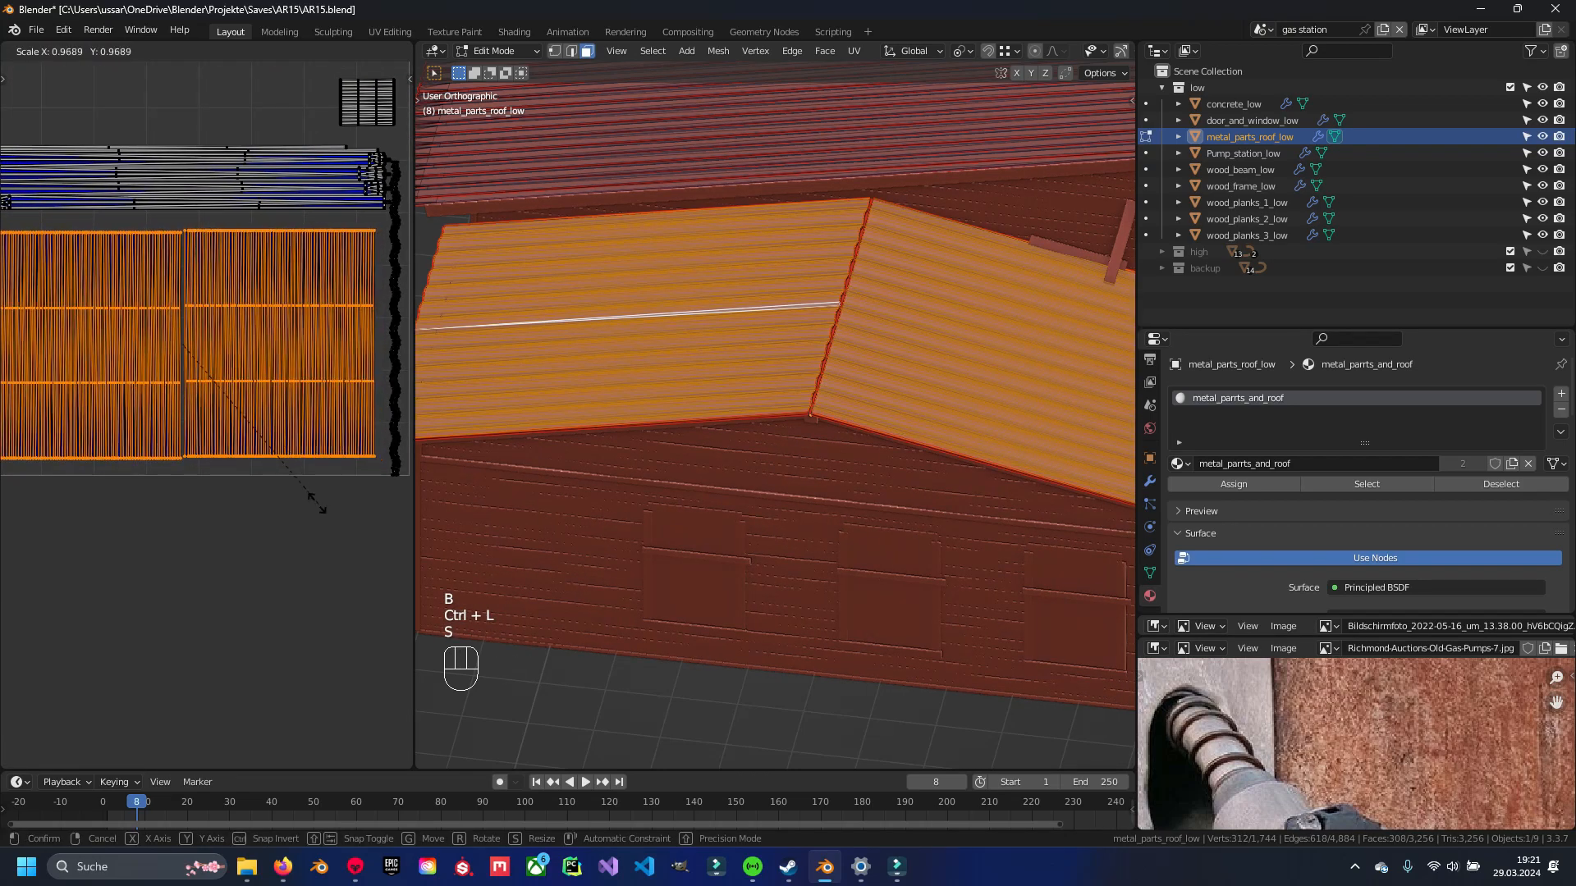
left_click(318, 506)
key("g")
left_click(246, 329)
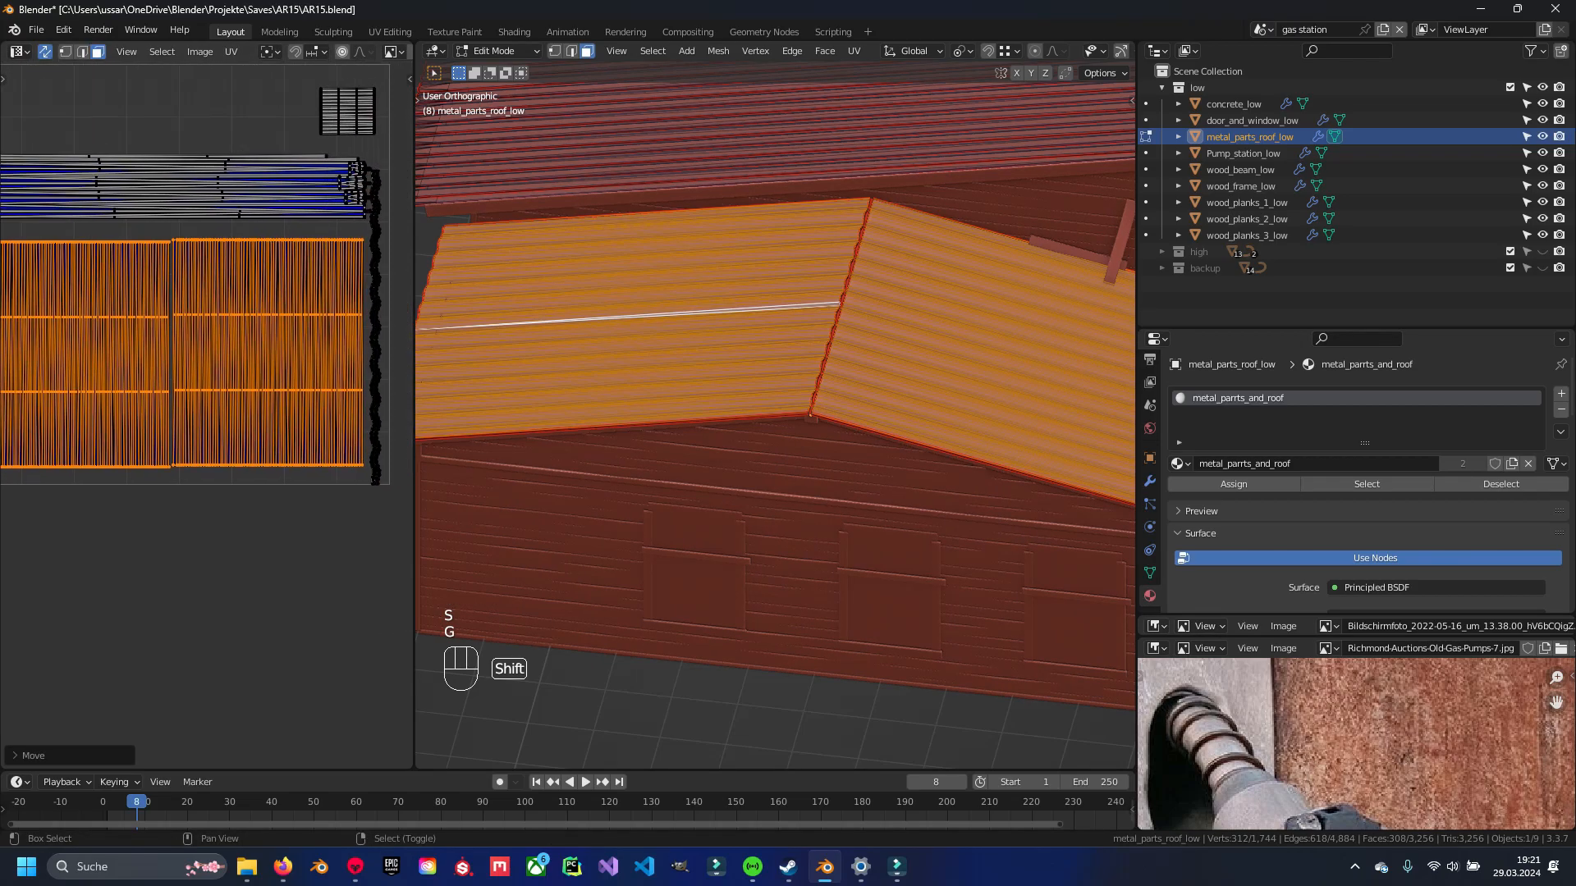
Return to Object Mode and save the Blender file.
key("Tab")
key("ctrl+s")
scroll(775, 369, "down", 3)
scroll(776, 410, "down", 3)
middle_click_drag(775, 410, 738, 361)
scroll(775, 410, "up", 3)
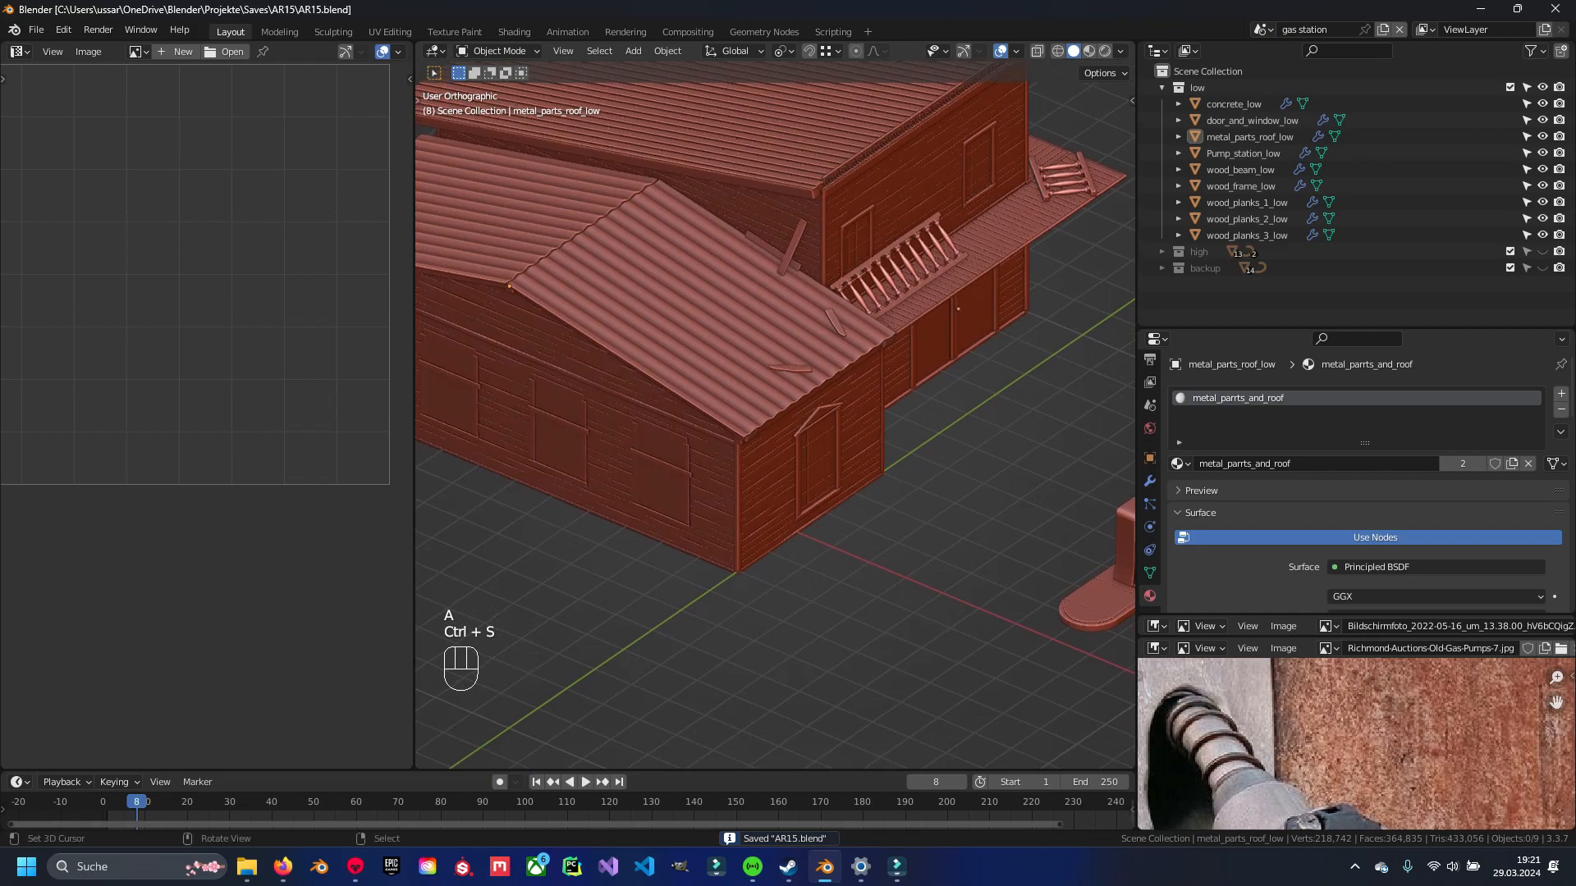
Export all objects of the low collection as FBX and switch back to Marmoset Toolbag.
key("a")
scroll(776, 410, "down", 3)
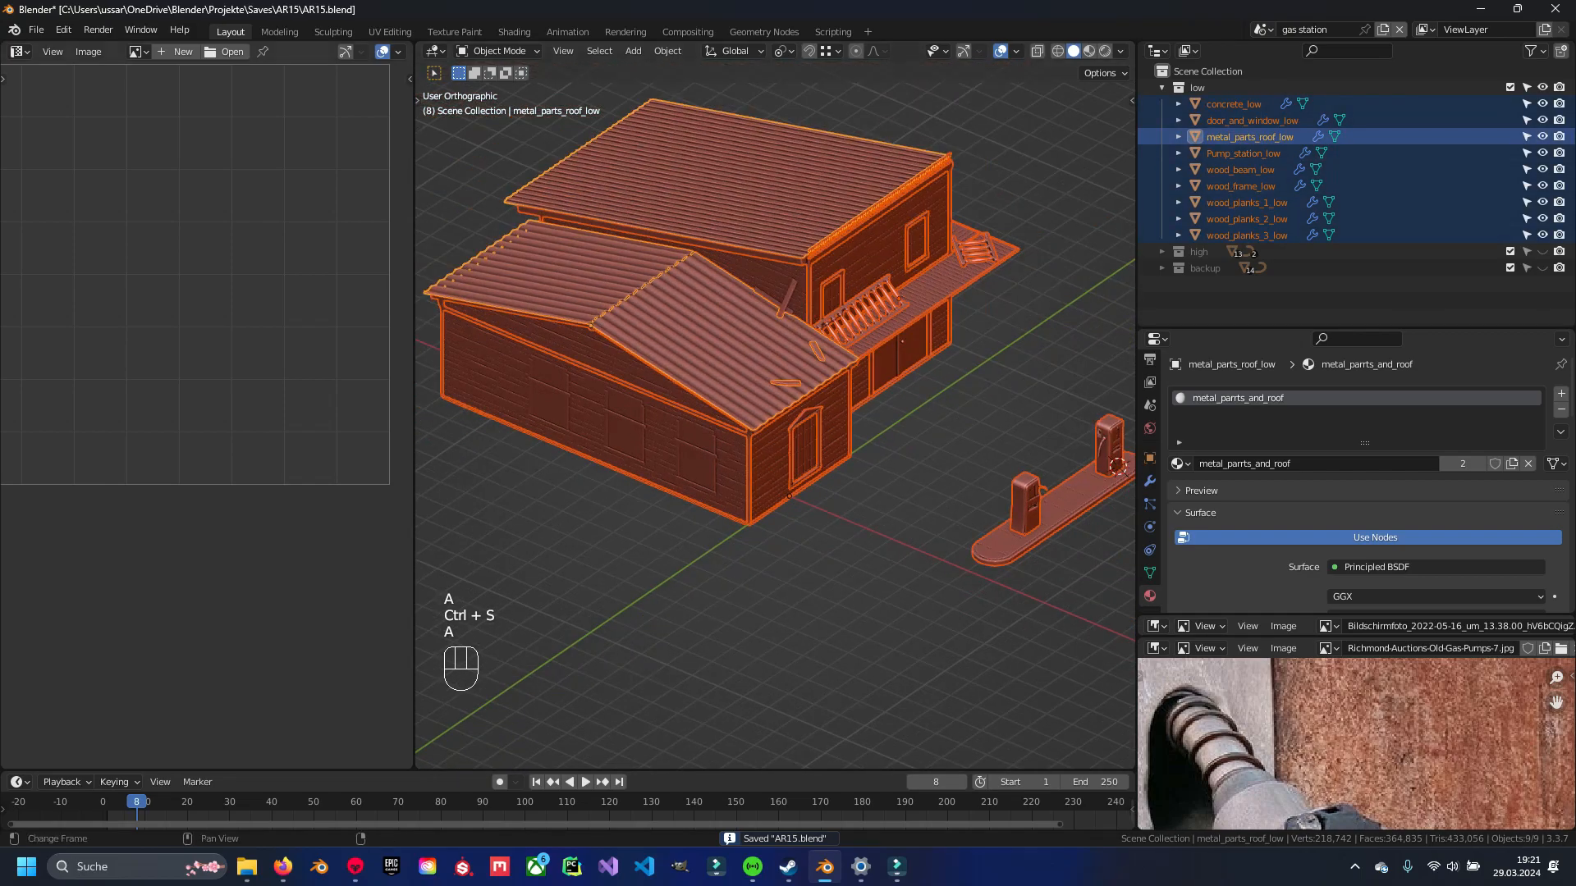
left_click(36, 29)
mouse_move(82, 266)
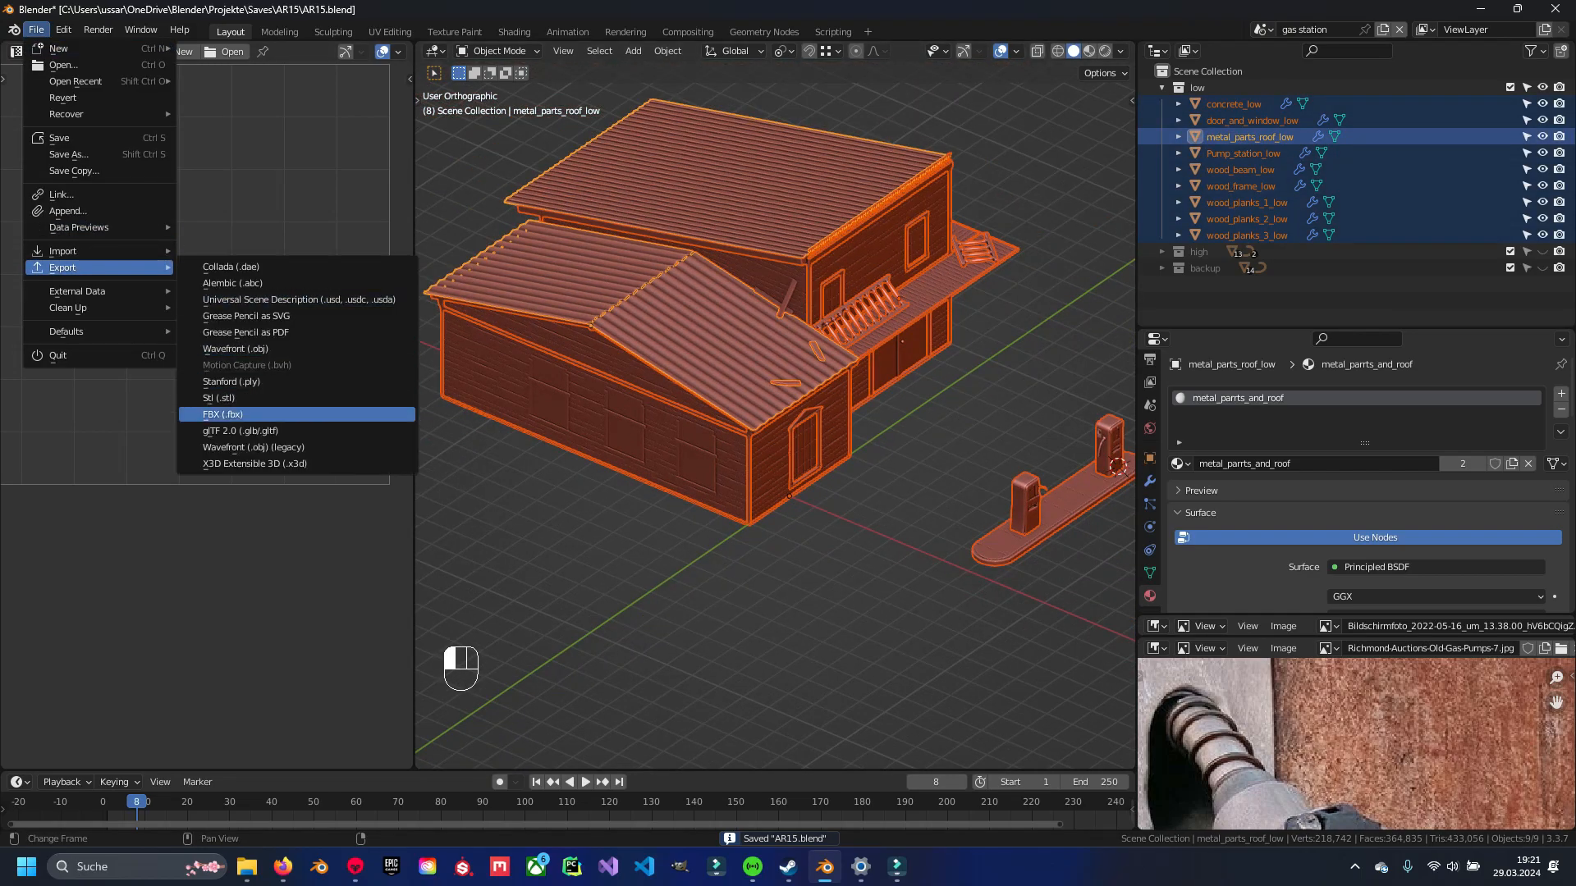
left_click(238, 398)
double_click(654, 296)
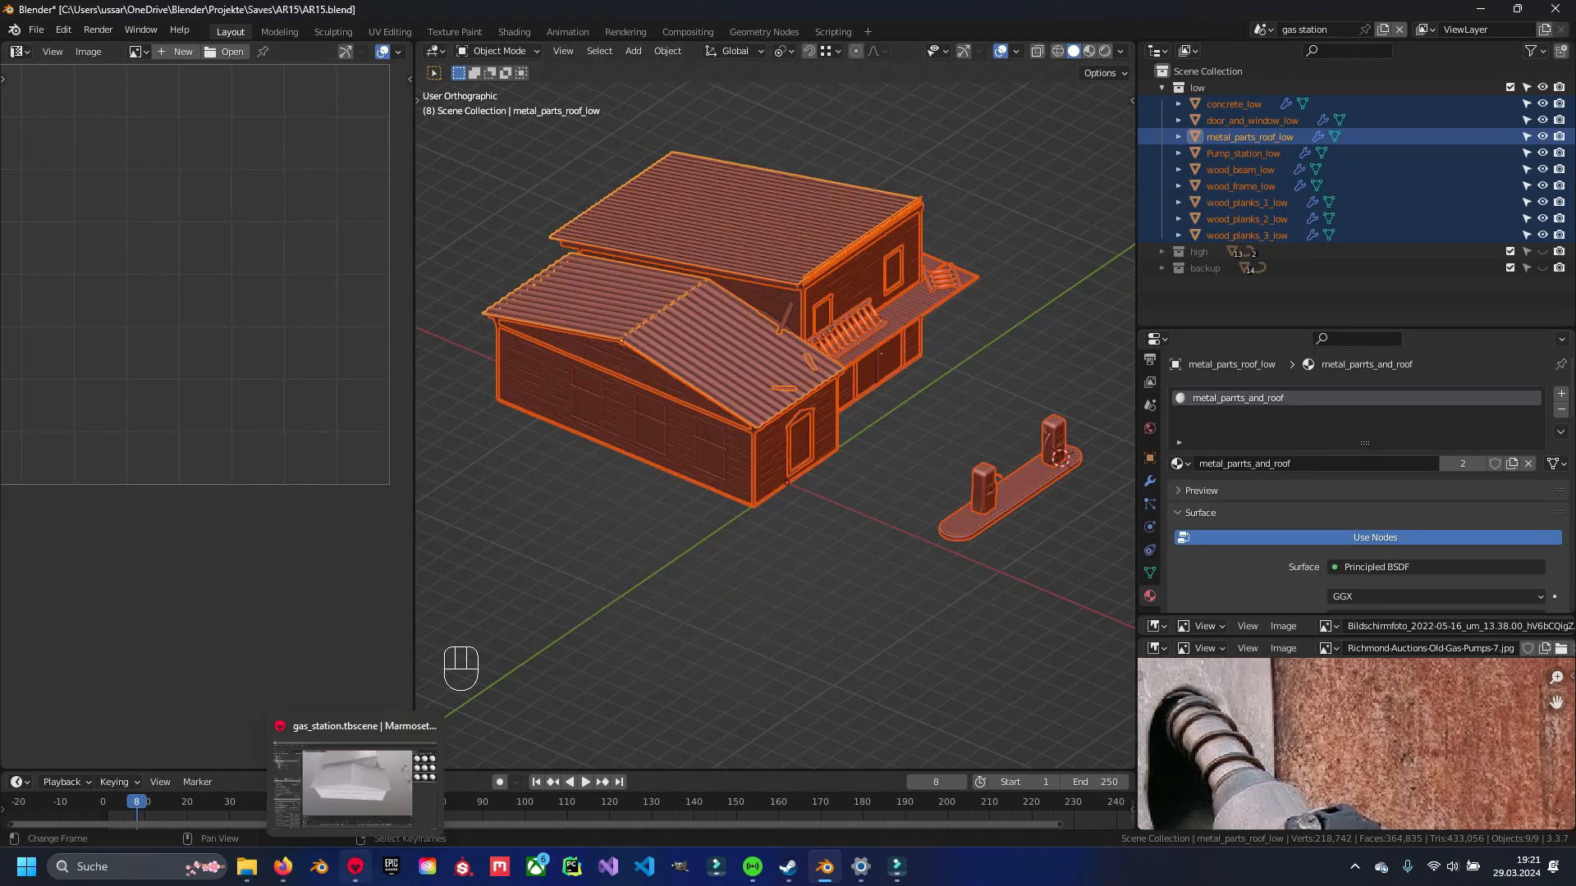
left_click(355, 866)
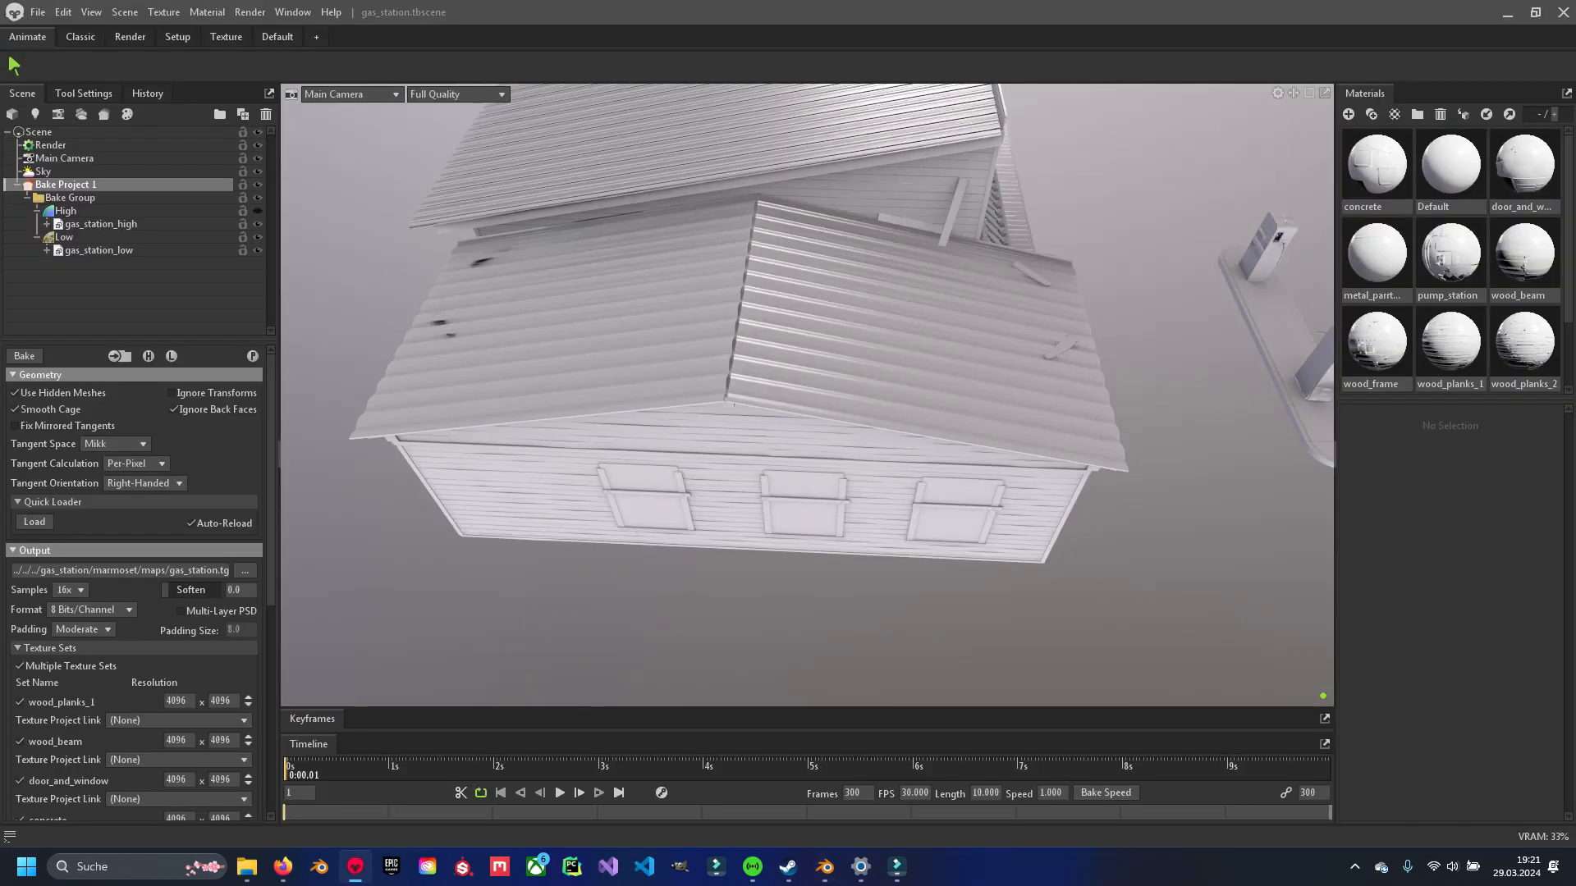
Bake all active maps again with the re-exported low-poly model and check the roof and fuel pumps.
left_click_drag(805, 394, 607, 377)
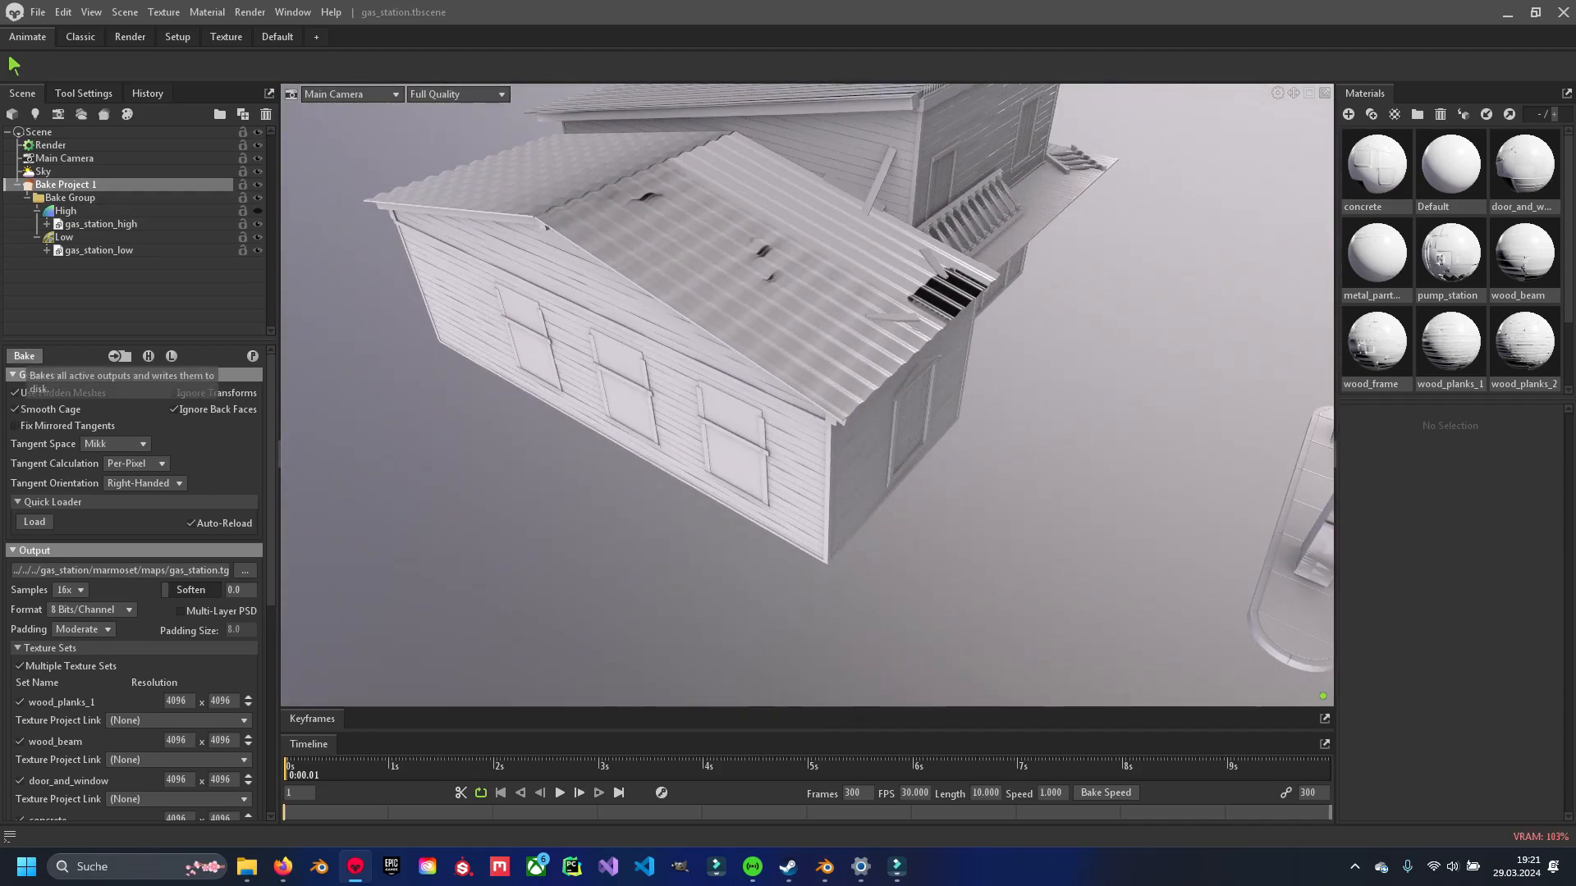
left_click(24, 355)
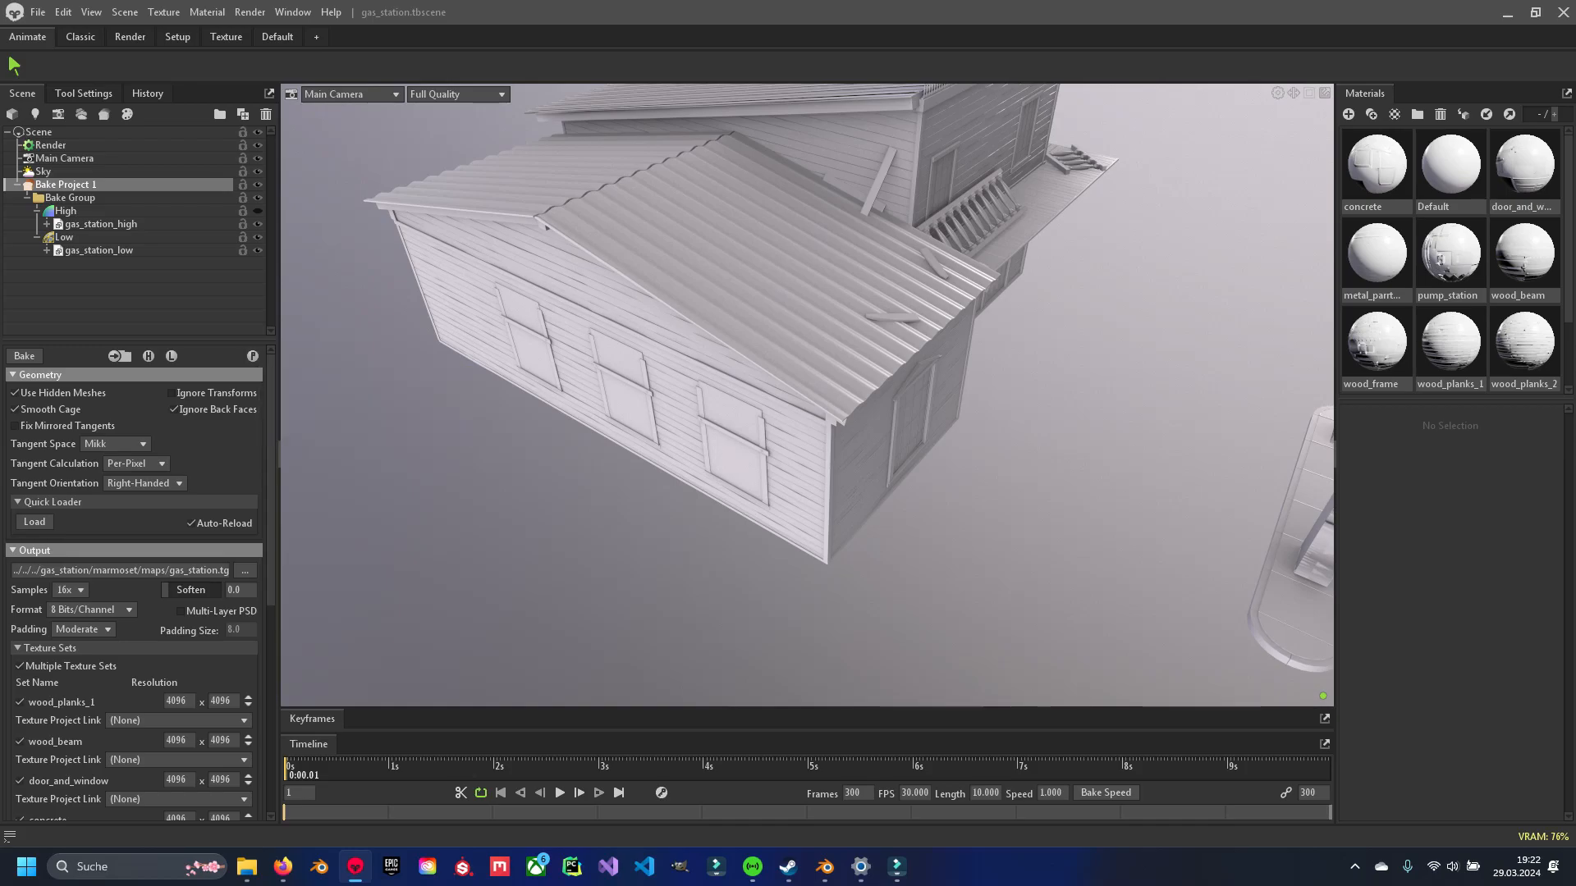
left_click_drag(771, 393, 870, 329)
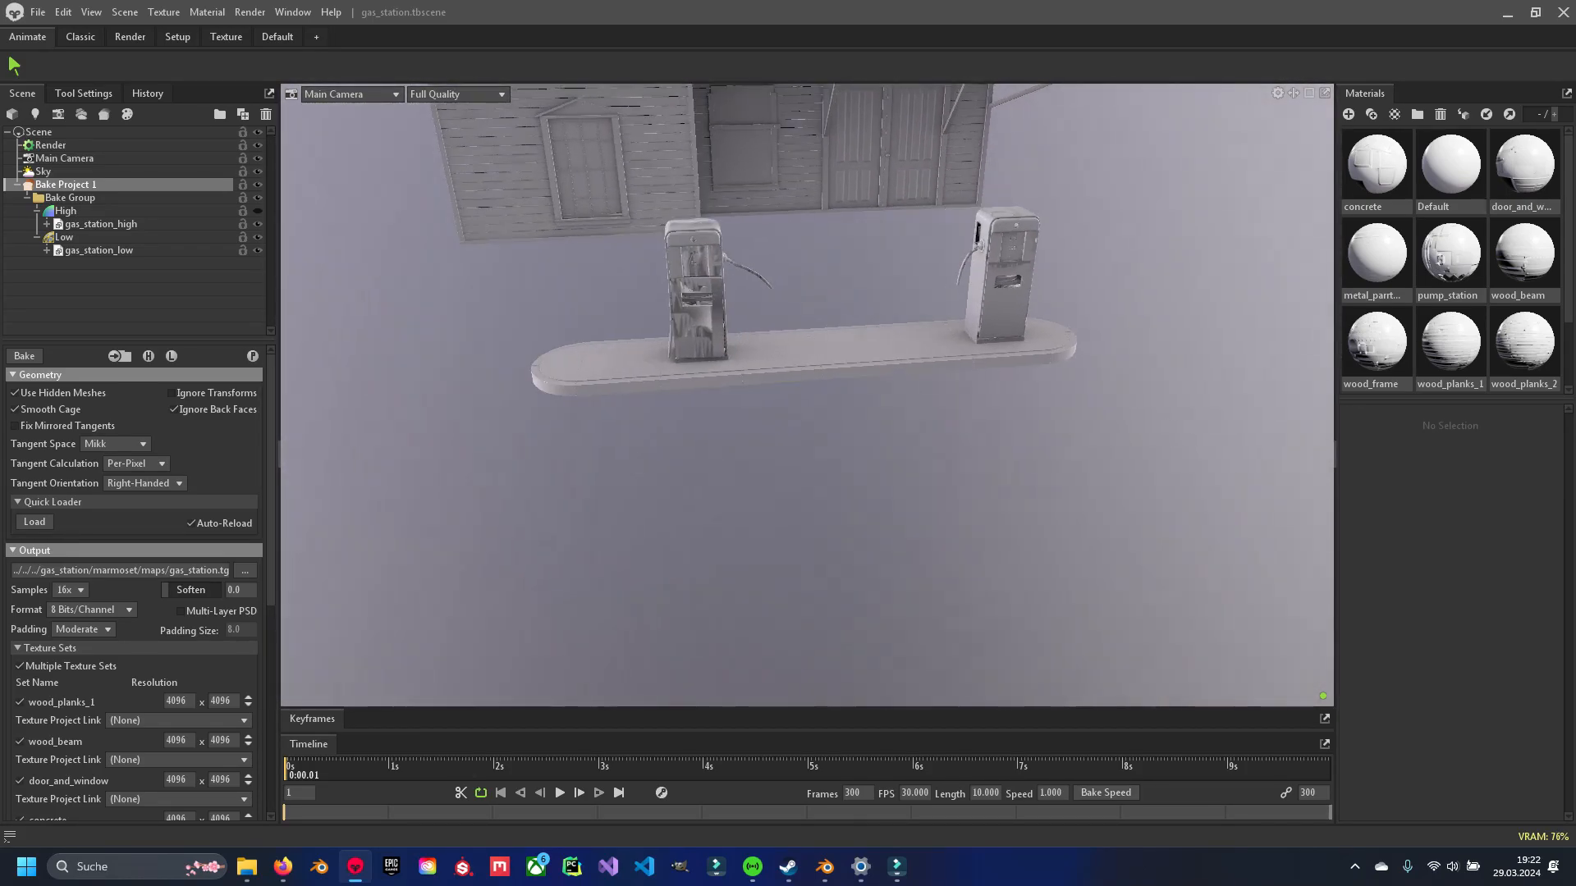
scroll(808, 394, "up", 5)
middle_click_drag(870, 394, 919, 509)
Switch to Blender, open Pump_station_low in Edit Mode, and widen the UV editor to show its full UV layout.
key("alt+Tab")
scroll(775, 410, "down", 3)
left_click(710, 423)
key("Tab")
scroll(710, 422, "up", 3)
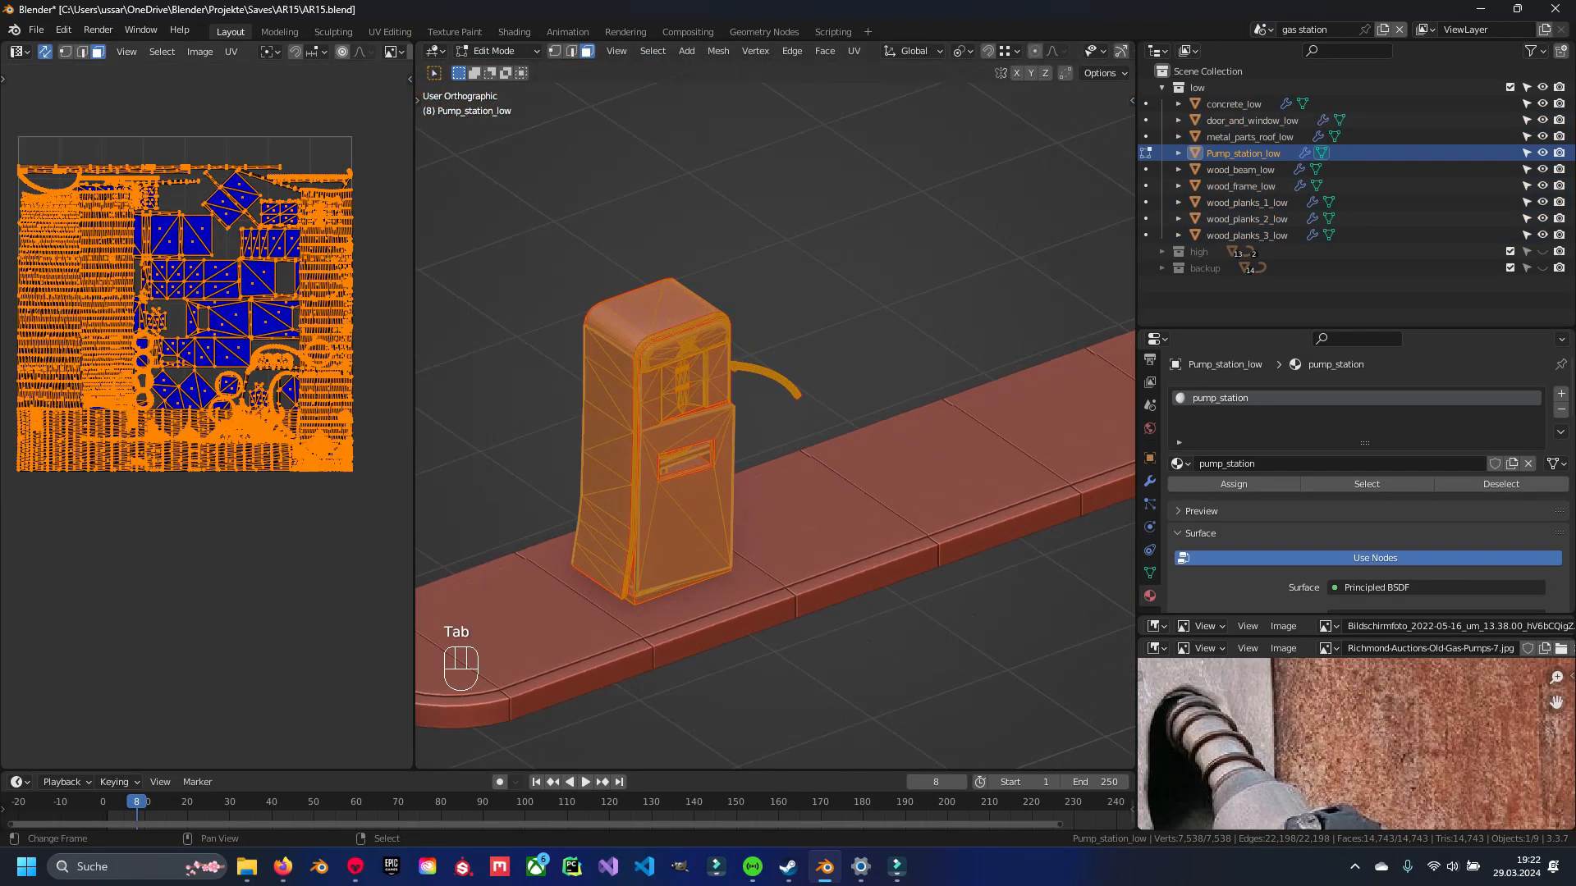
scroll(207, 329, "down", 3)
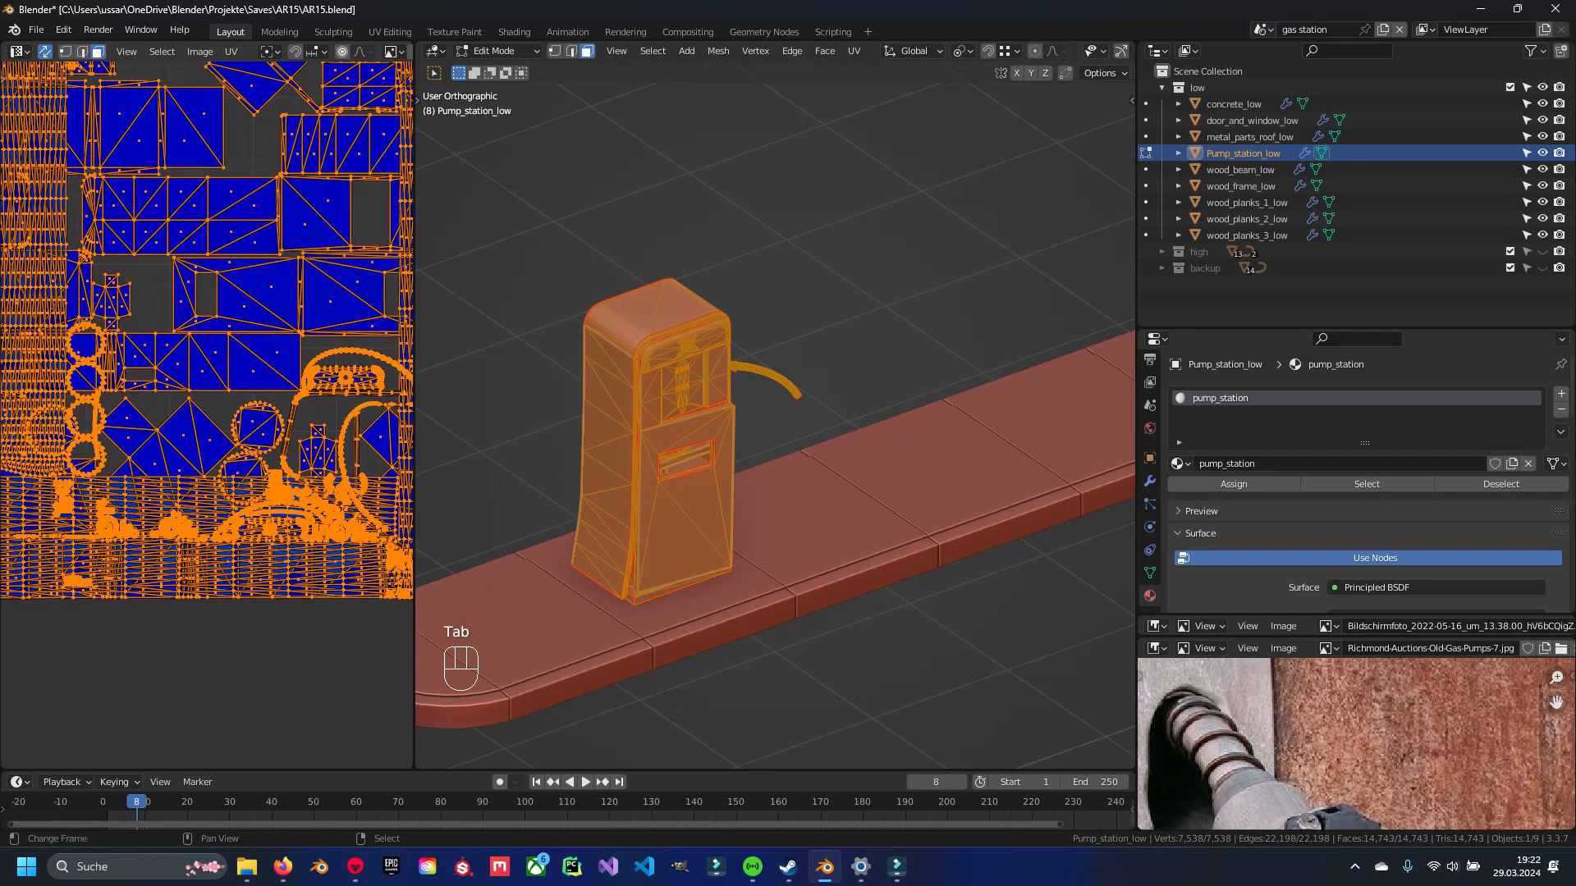
scroll(775, 415, "down", 4)
scroll(206, 328, "down", 5)
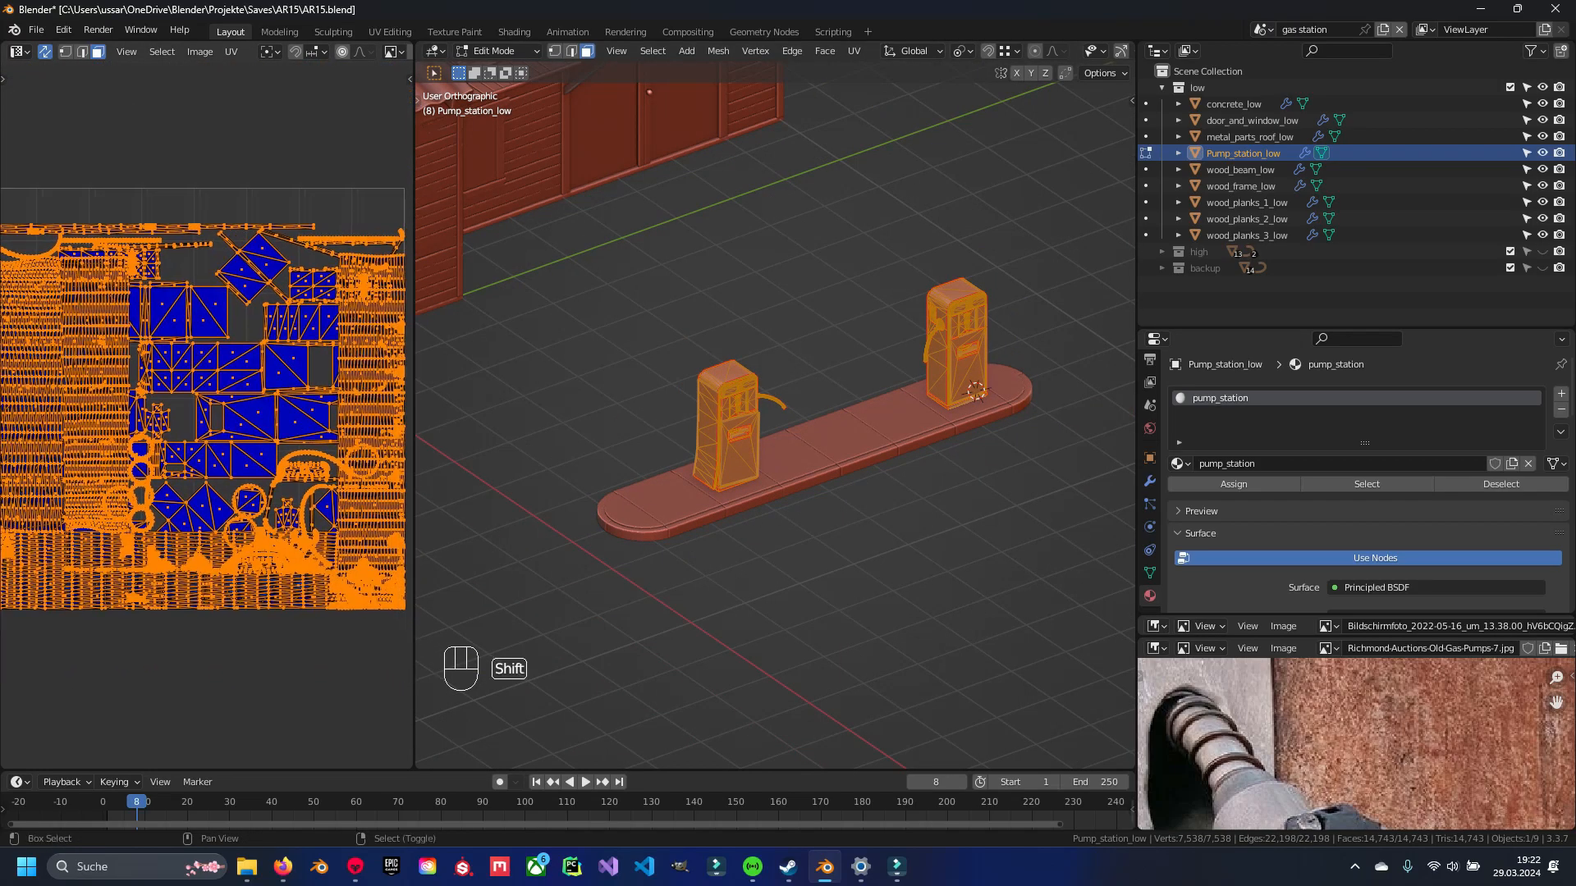
middle_click_drag(207, 371, 255, 328)
middle_click_drag(775, 415, 759, 411)
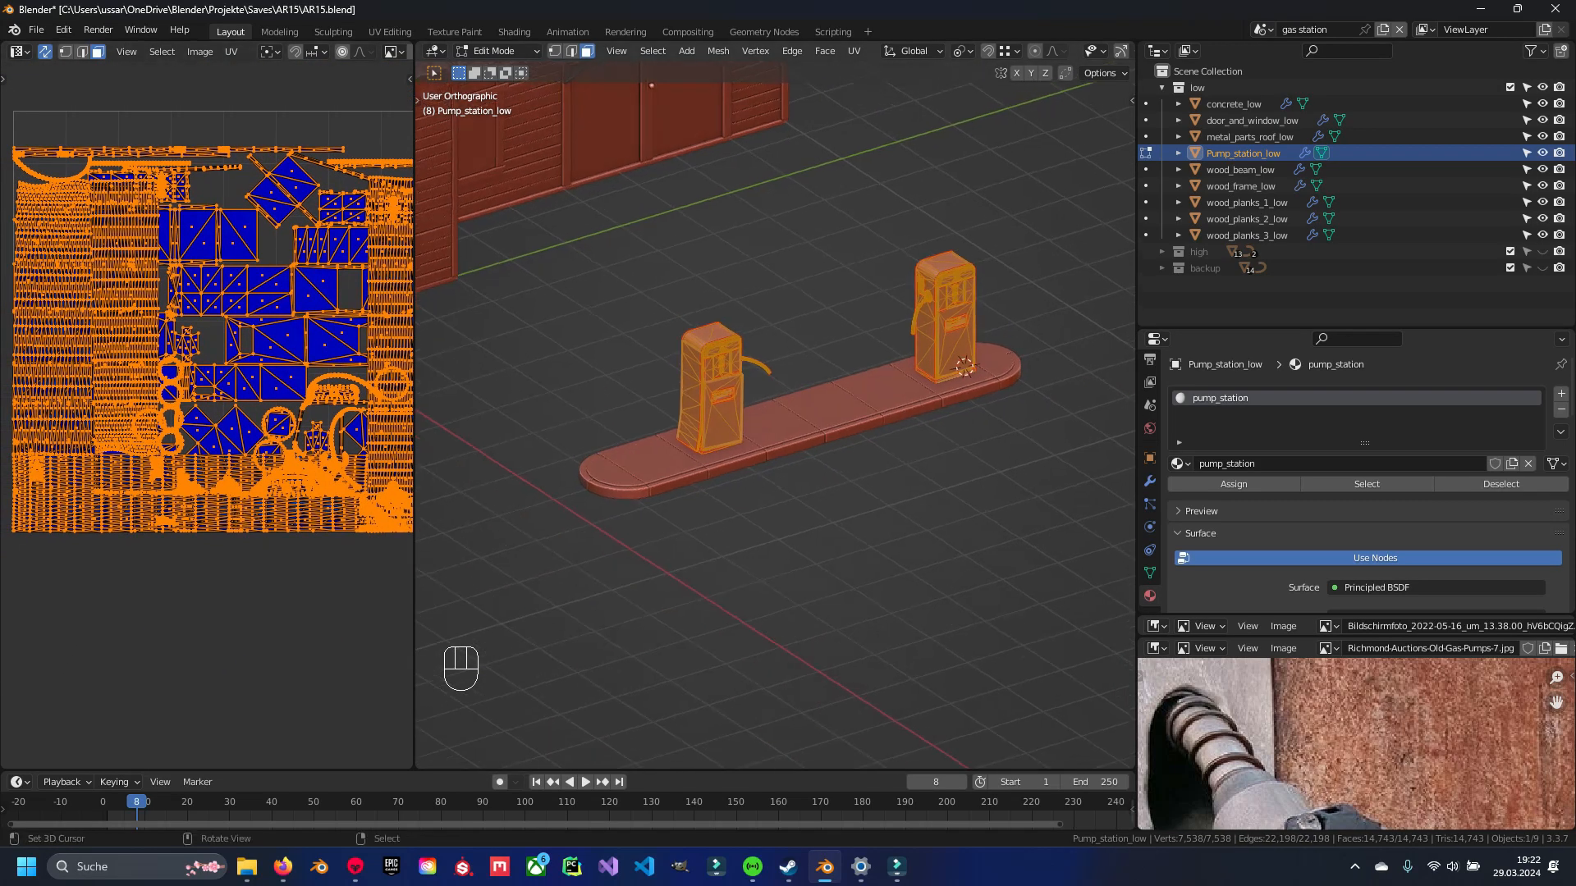
left_click_drag(414, 410, 592, 411)
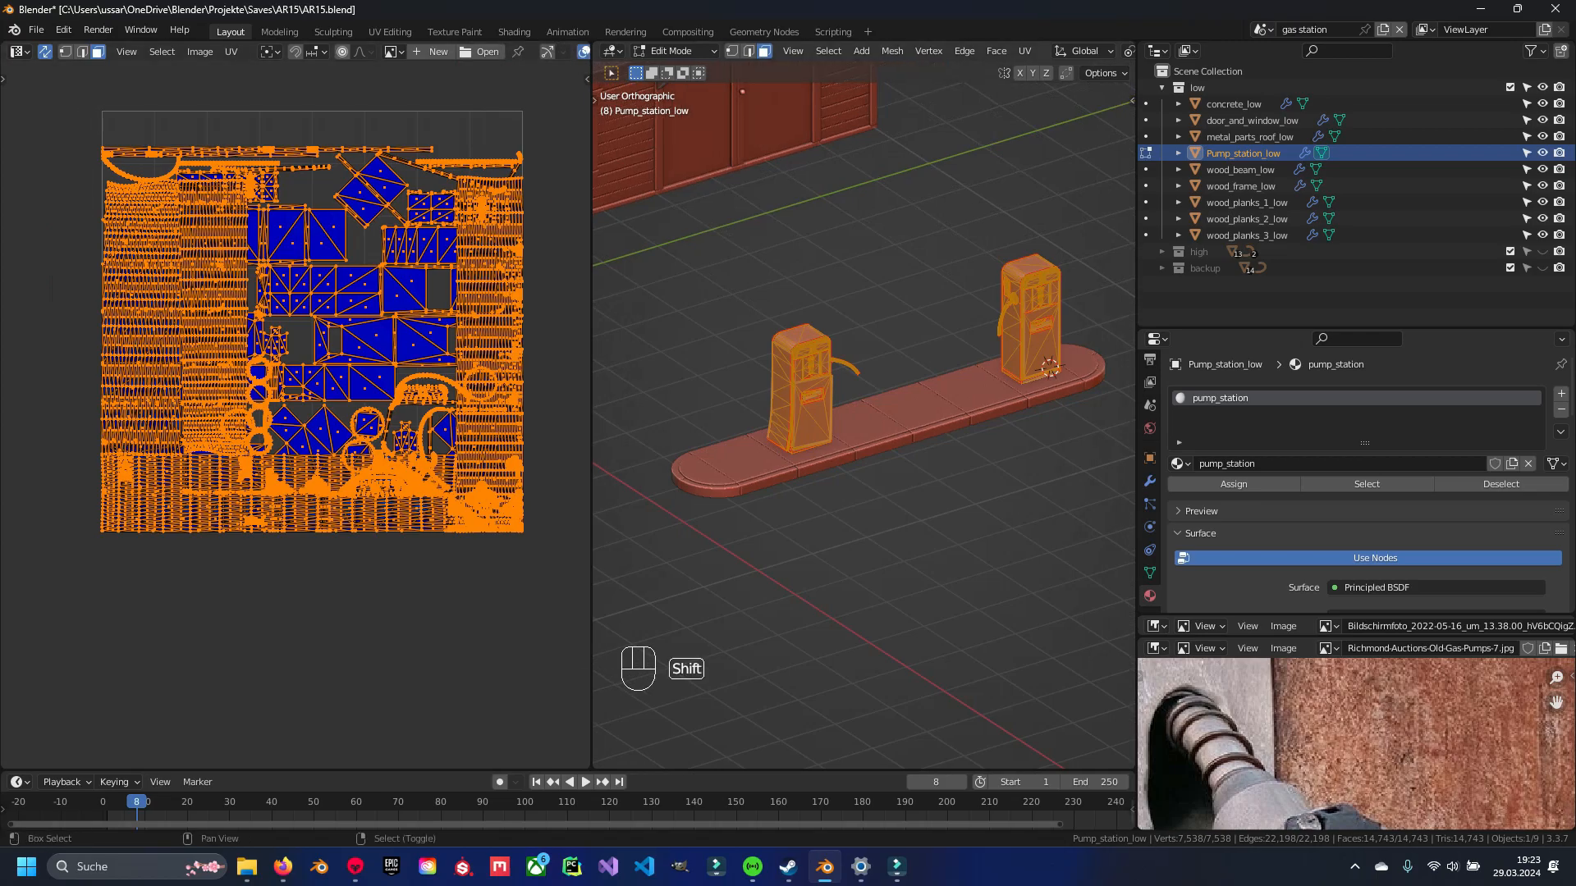
Unwrap all faces of the fuel pumps again and pack the UV islands into a single tile with UVPackmaster.
key("u")
left_click(816, 387)
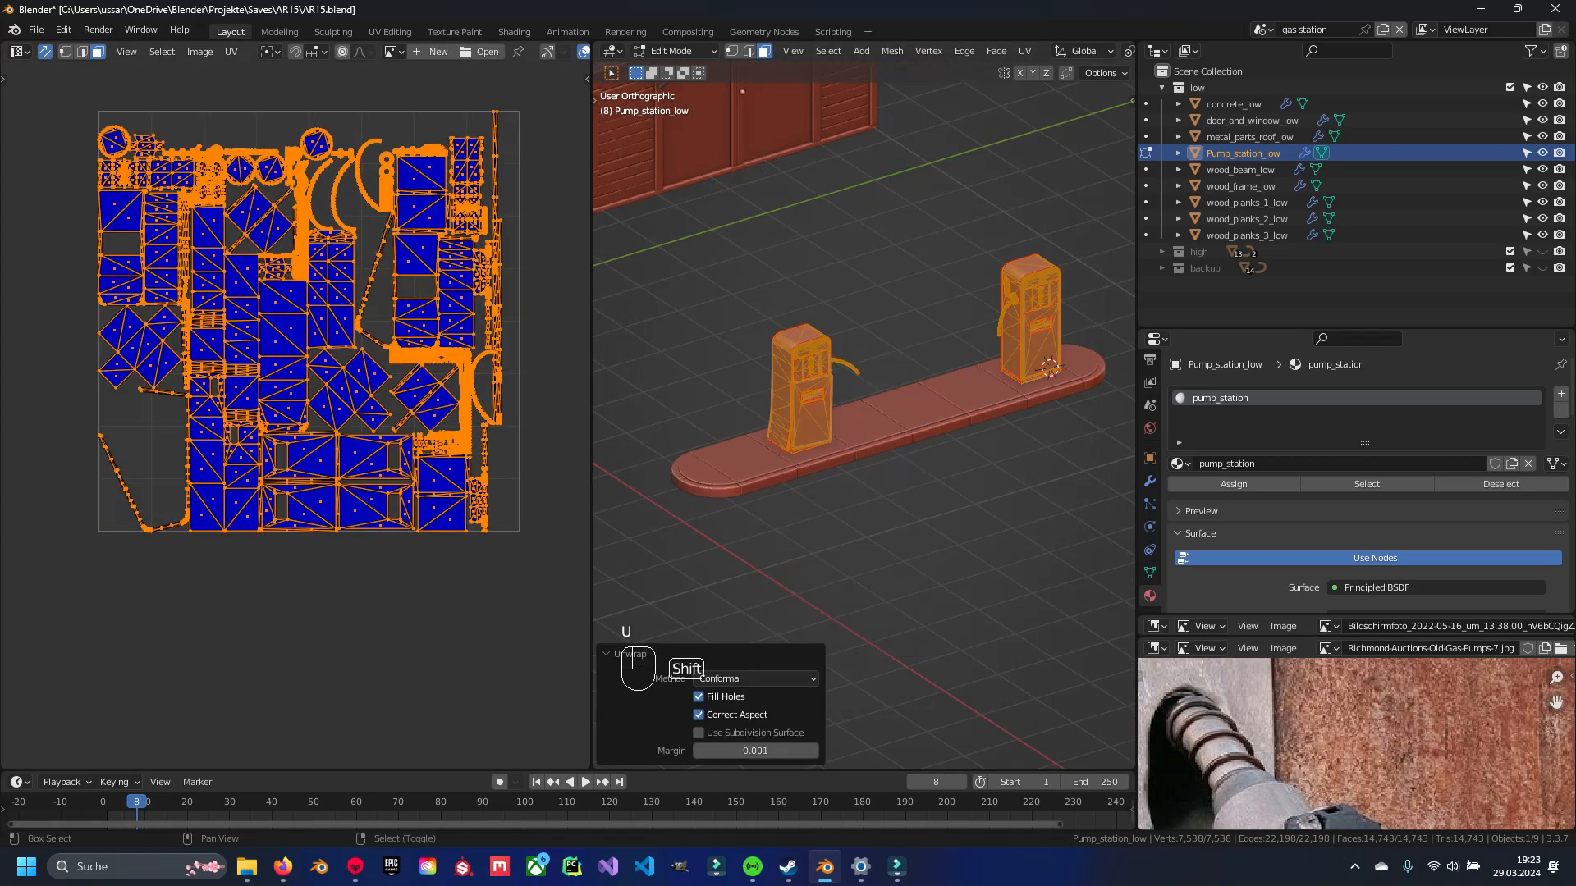
key("n")
left_click(492, 229)
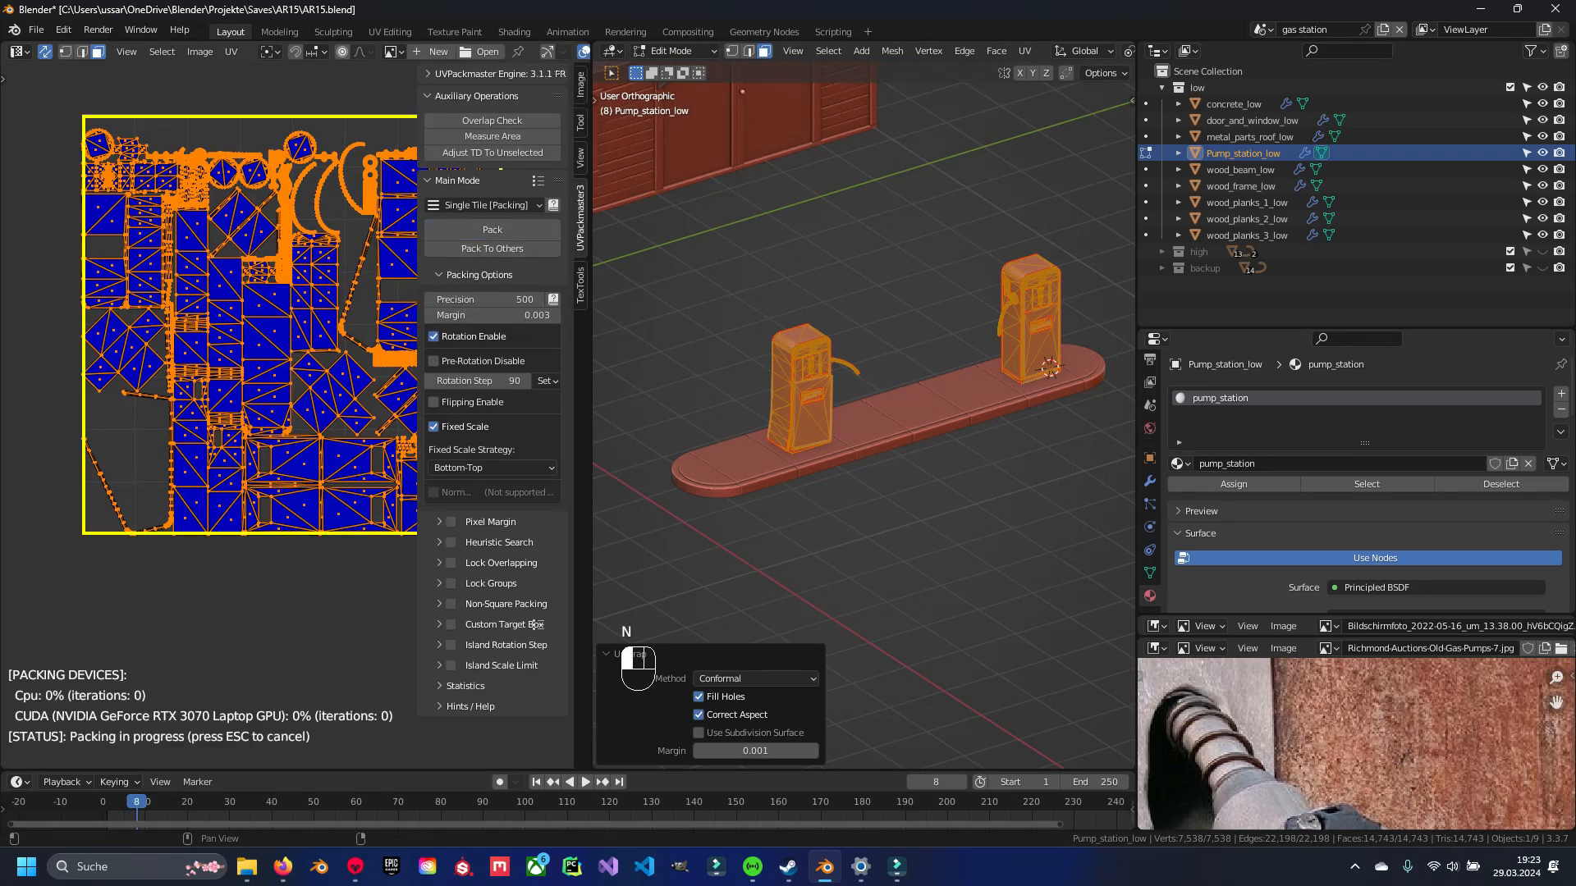
Rescale the fuel pumps' UV islands together and repack them with UVPackmaster so they fit within the UV square.
left_click_drag(591, 394, 720, 394)
middle_click_drag(493, 394, 362, 387, "shift")
key("s")
left_click(476, 353)
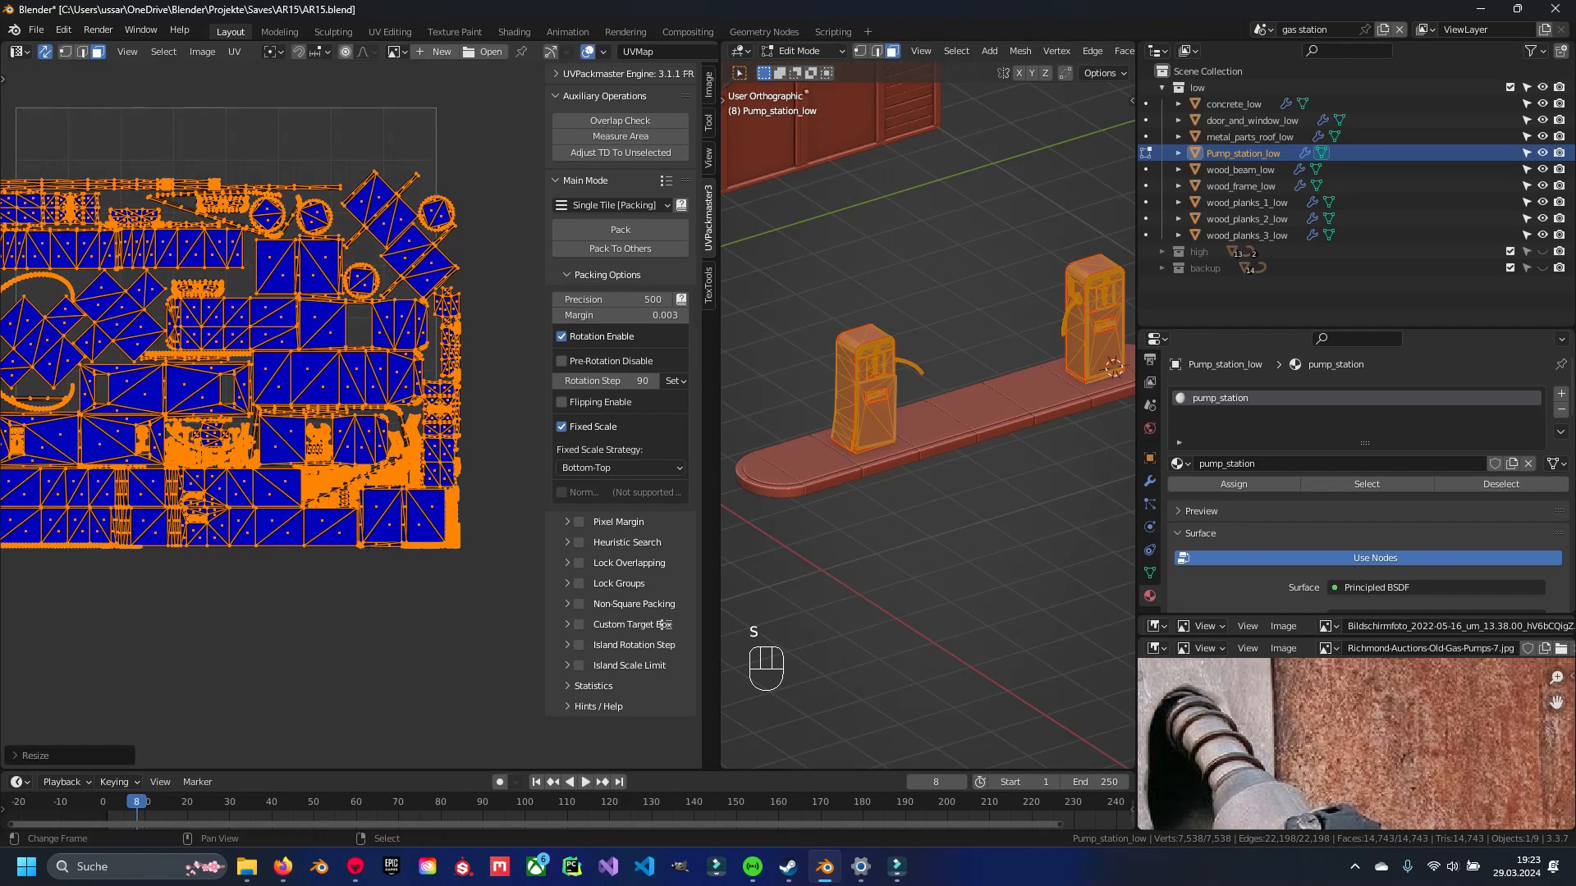
left_click(620, 229)
left_click(620, 230)
key("n")
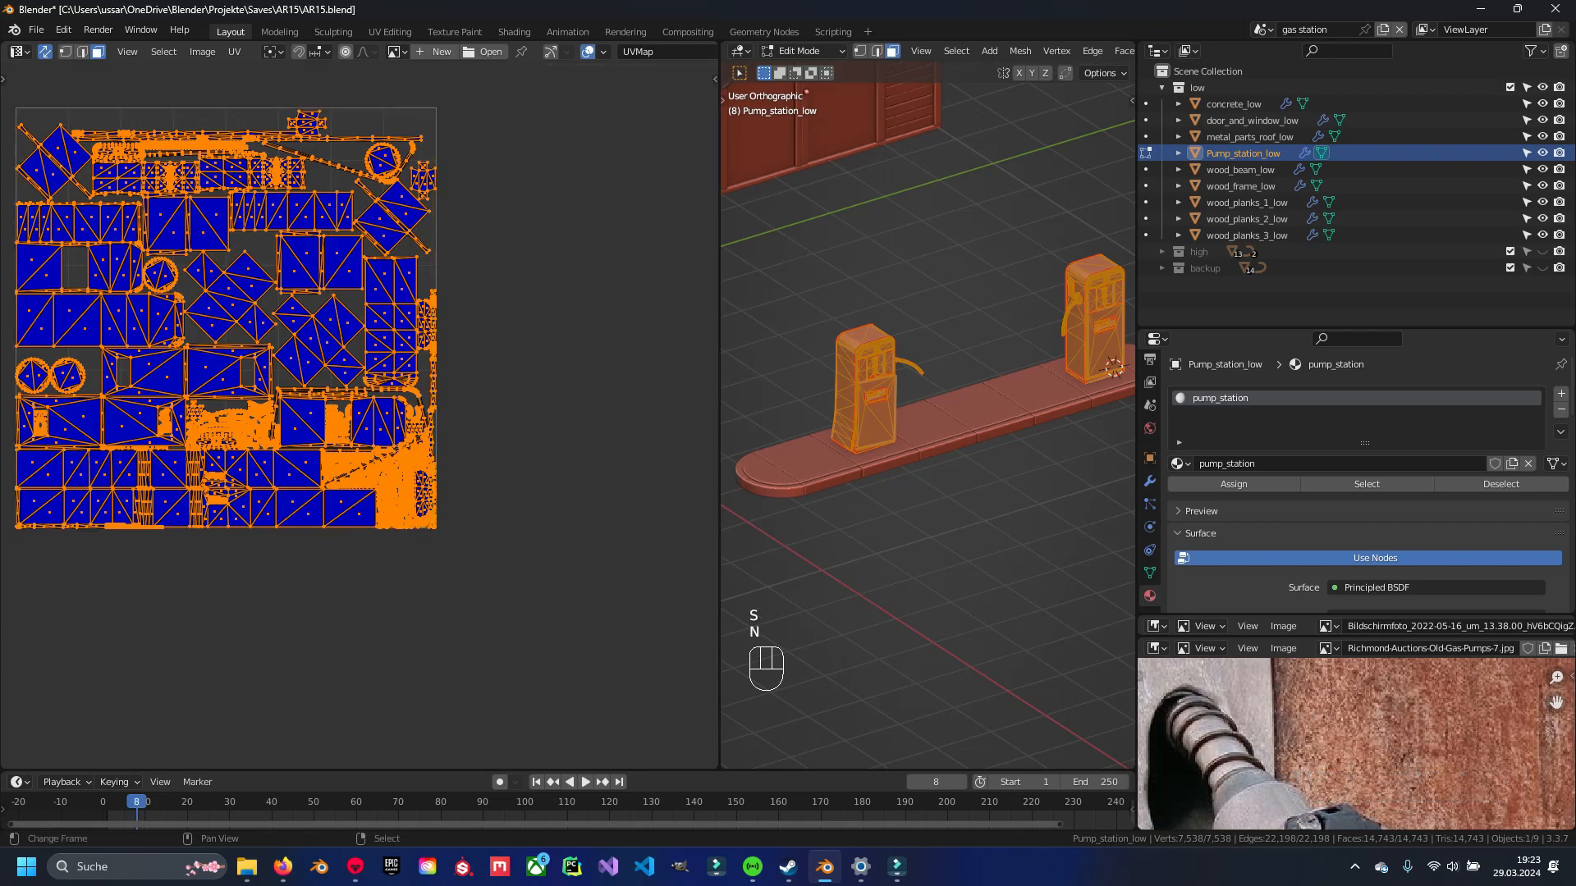
Return to Object Mode, select all objects of the low collection, and save the Blender file.
key("Tab")
key("a")
key("a")
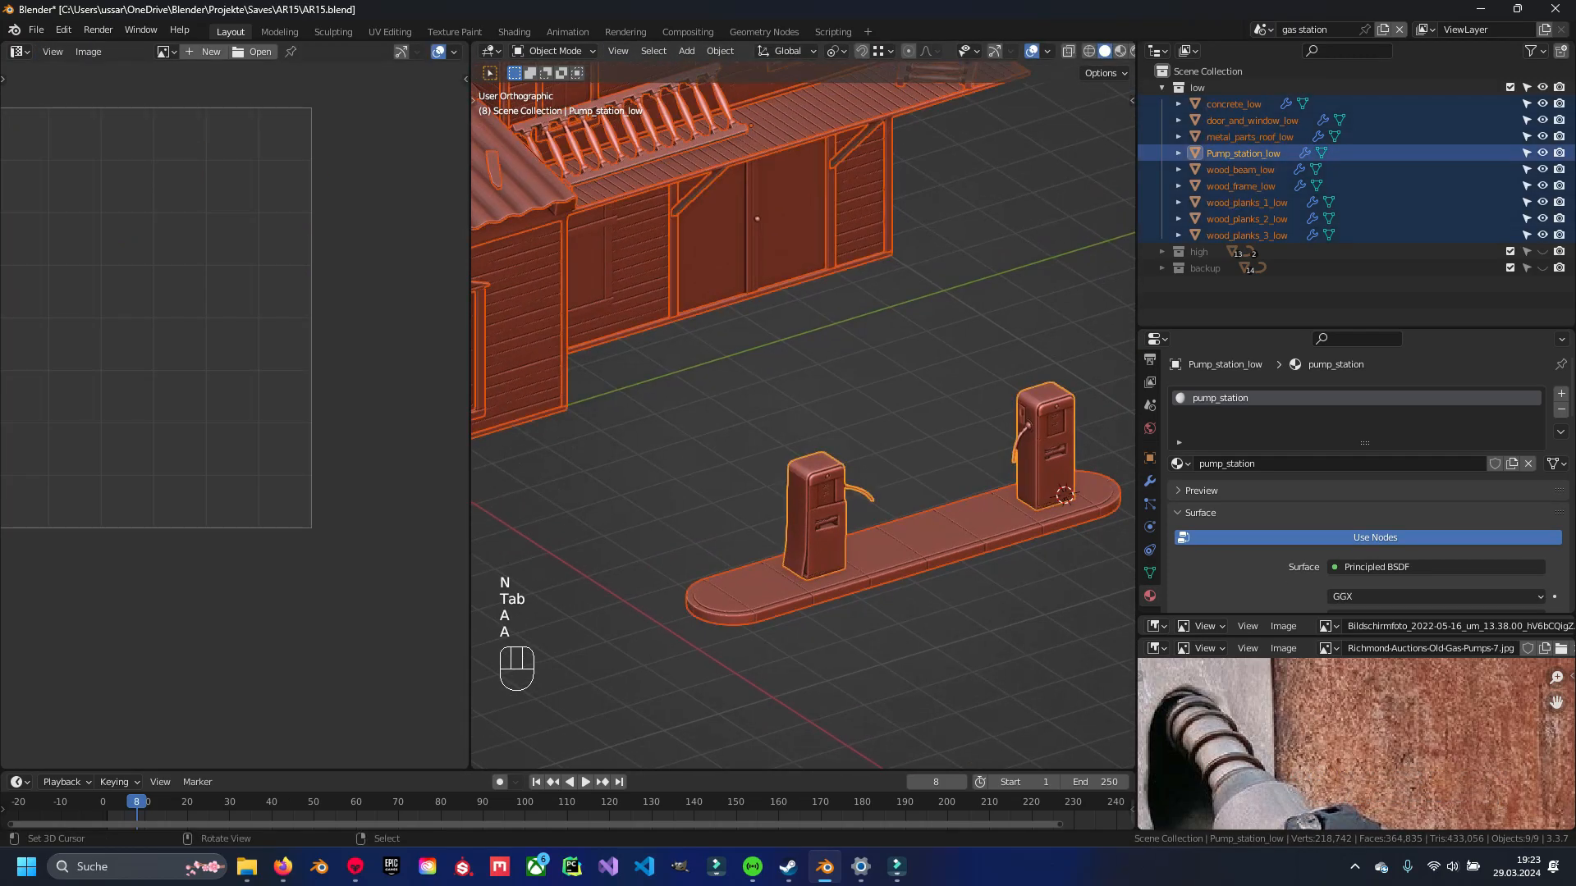
Export the selected low-poly objects as FBX over gas_station_low.fbx and switch to Marmoset Toolbag.
left_click(36, 30)
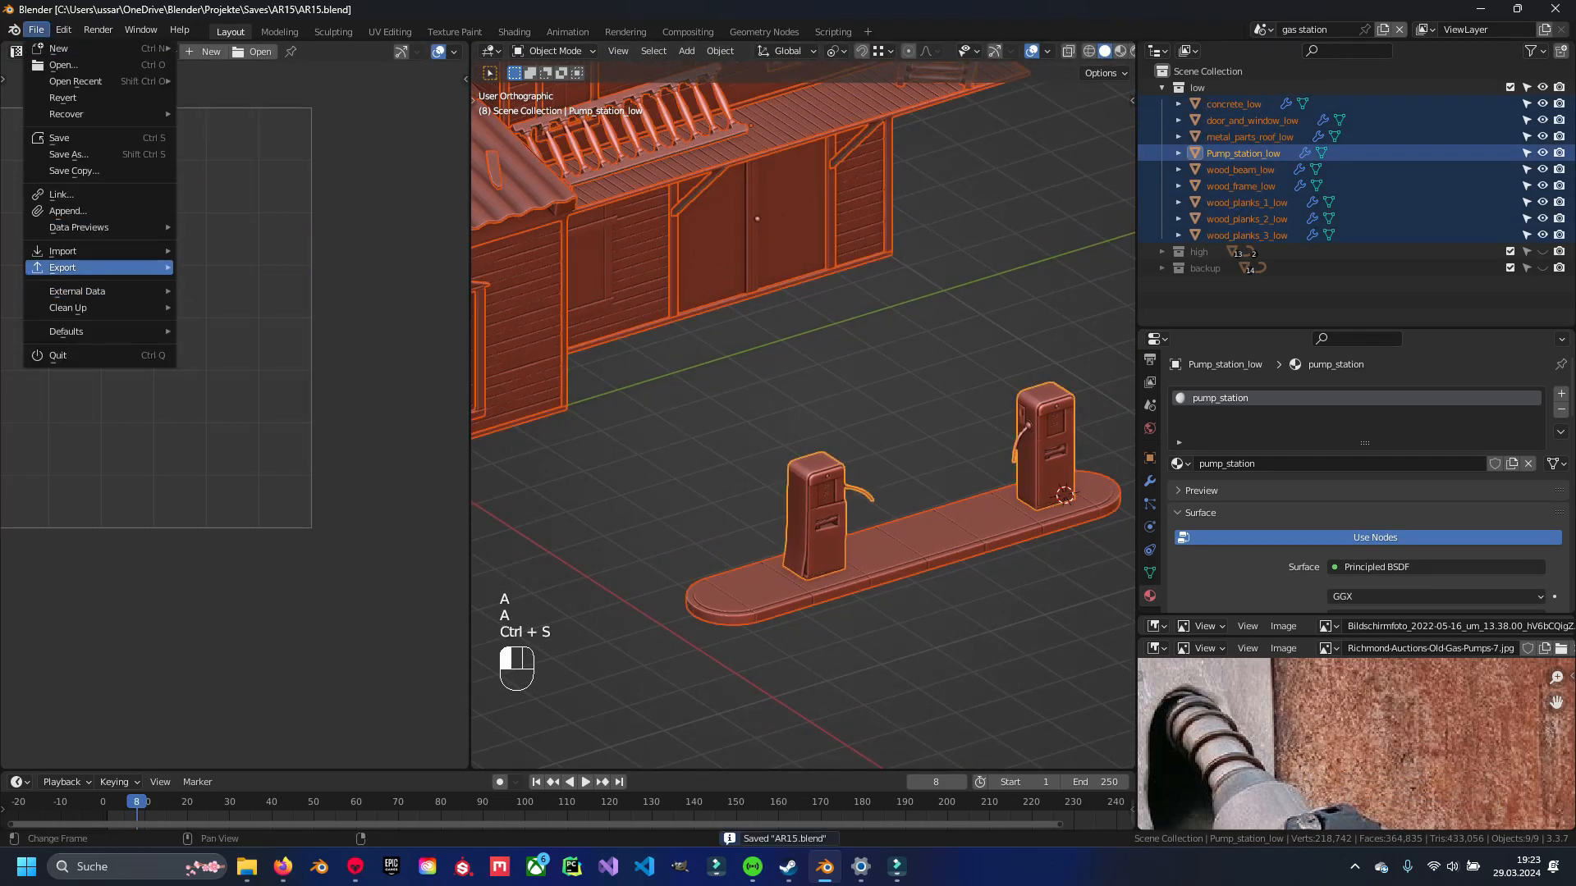
mouse_move(63, 267)
left_click(222, 414)
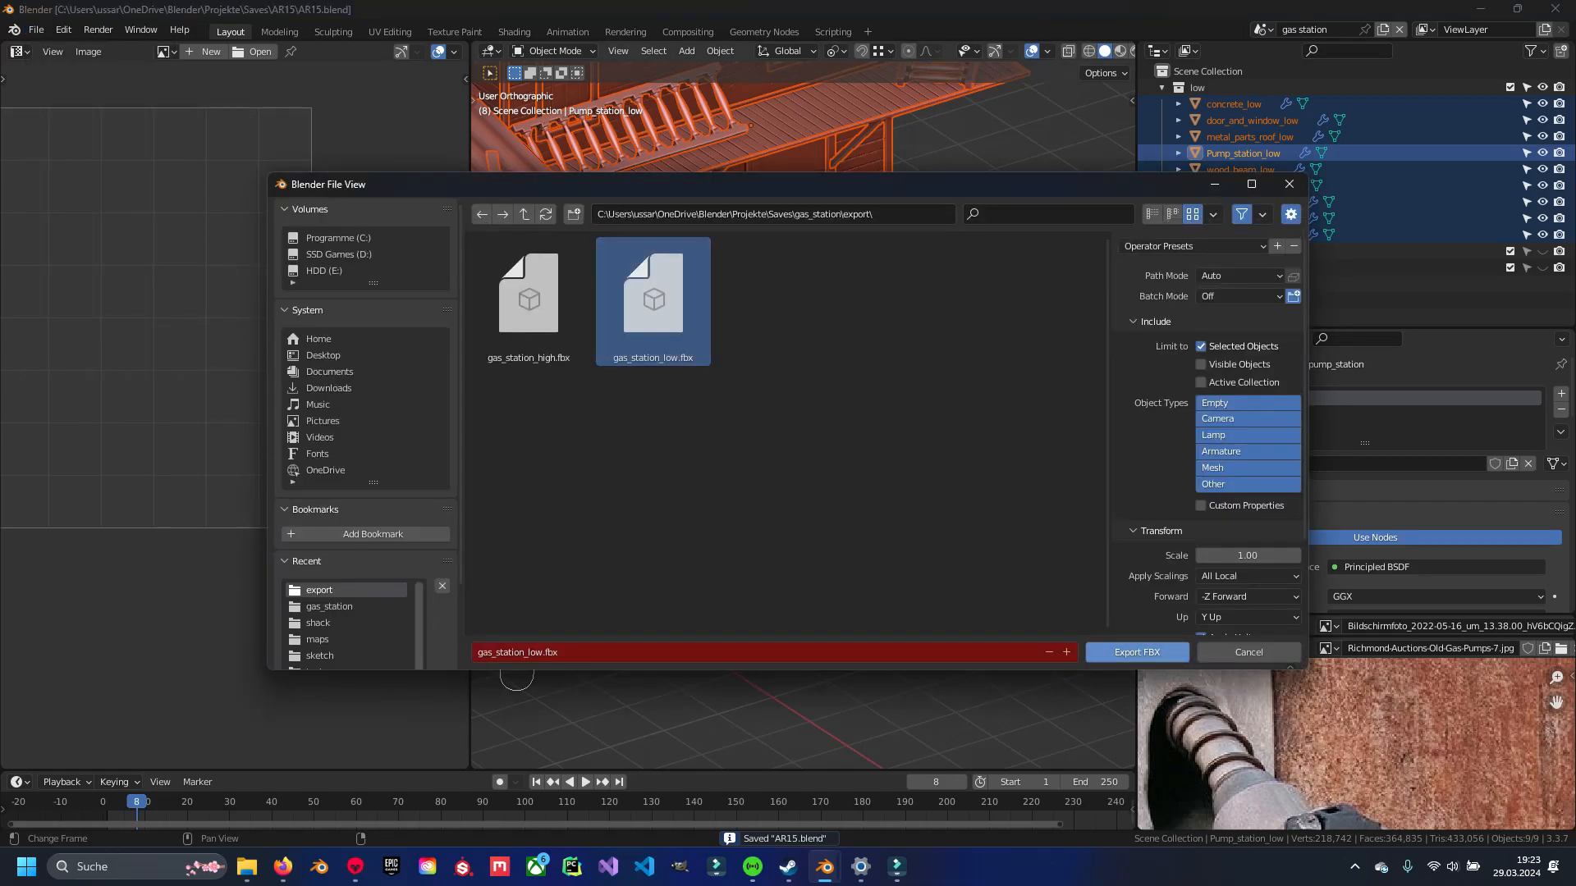
left_click(1138, 653)
left_click(355, 866)
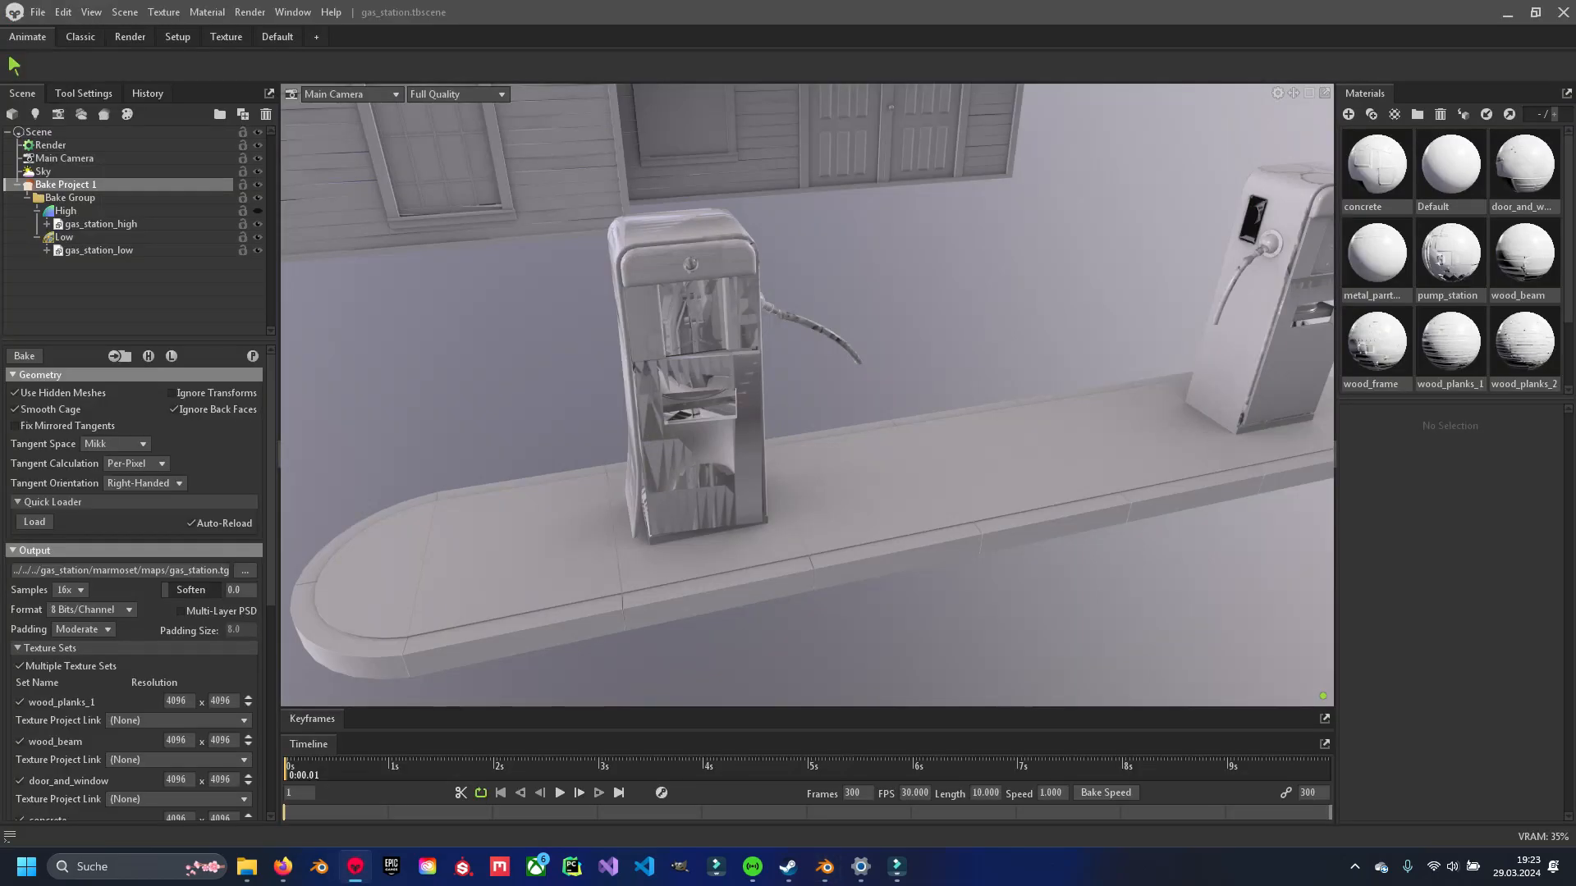
Turn off every texture set except pump_station and bake the maps again.
left_click_drag(771, 402, 825, 414)
scroll(807, 394, "down", 5)
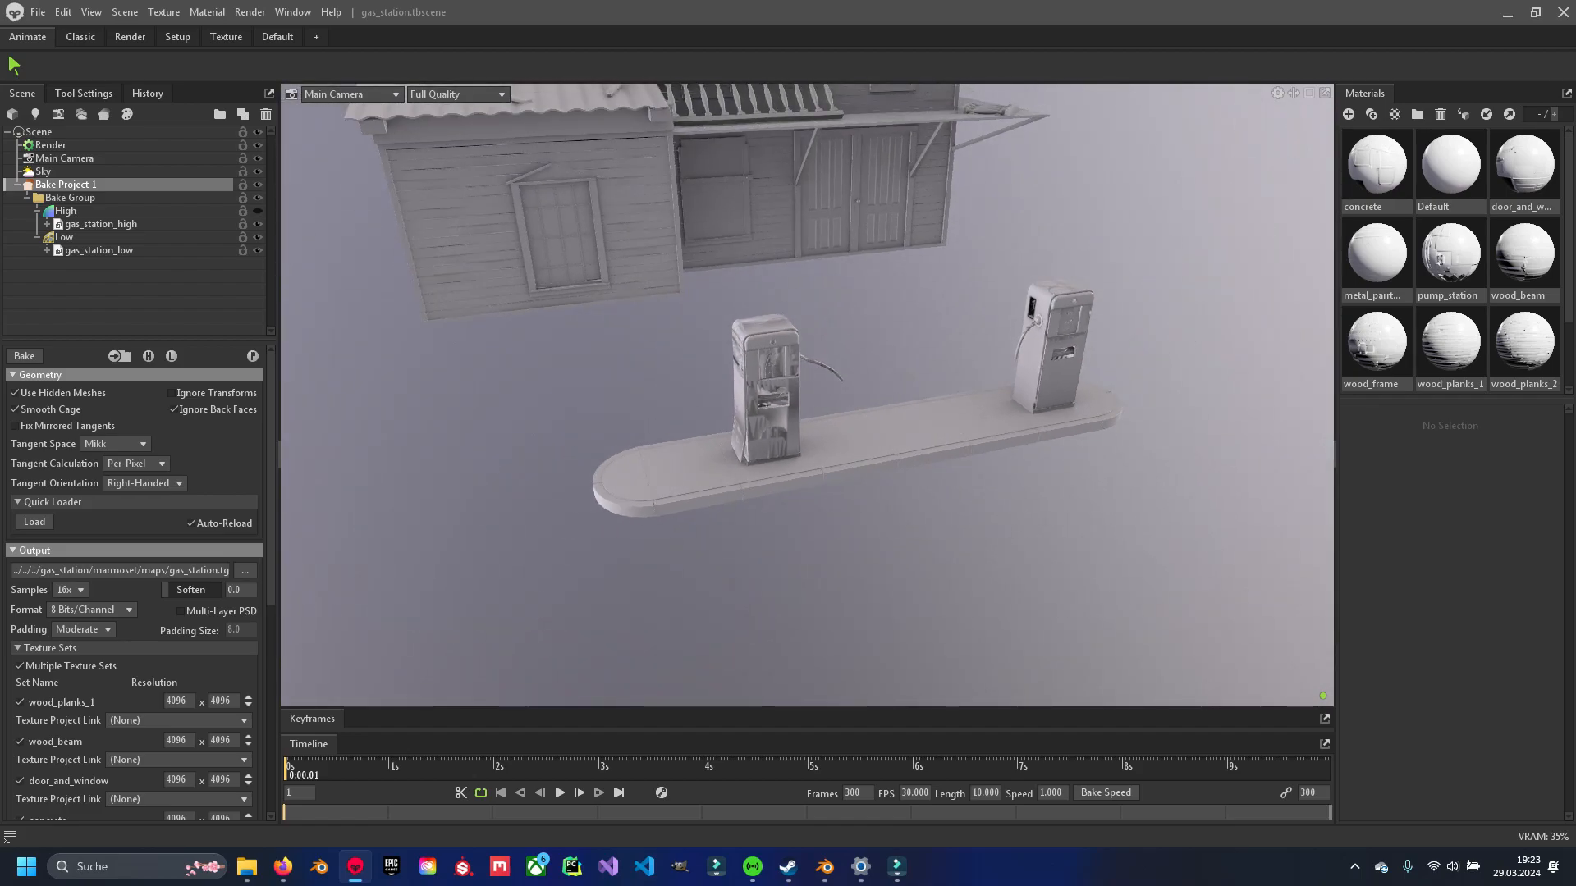
middle_click_drag(788, 410, 743, 378)
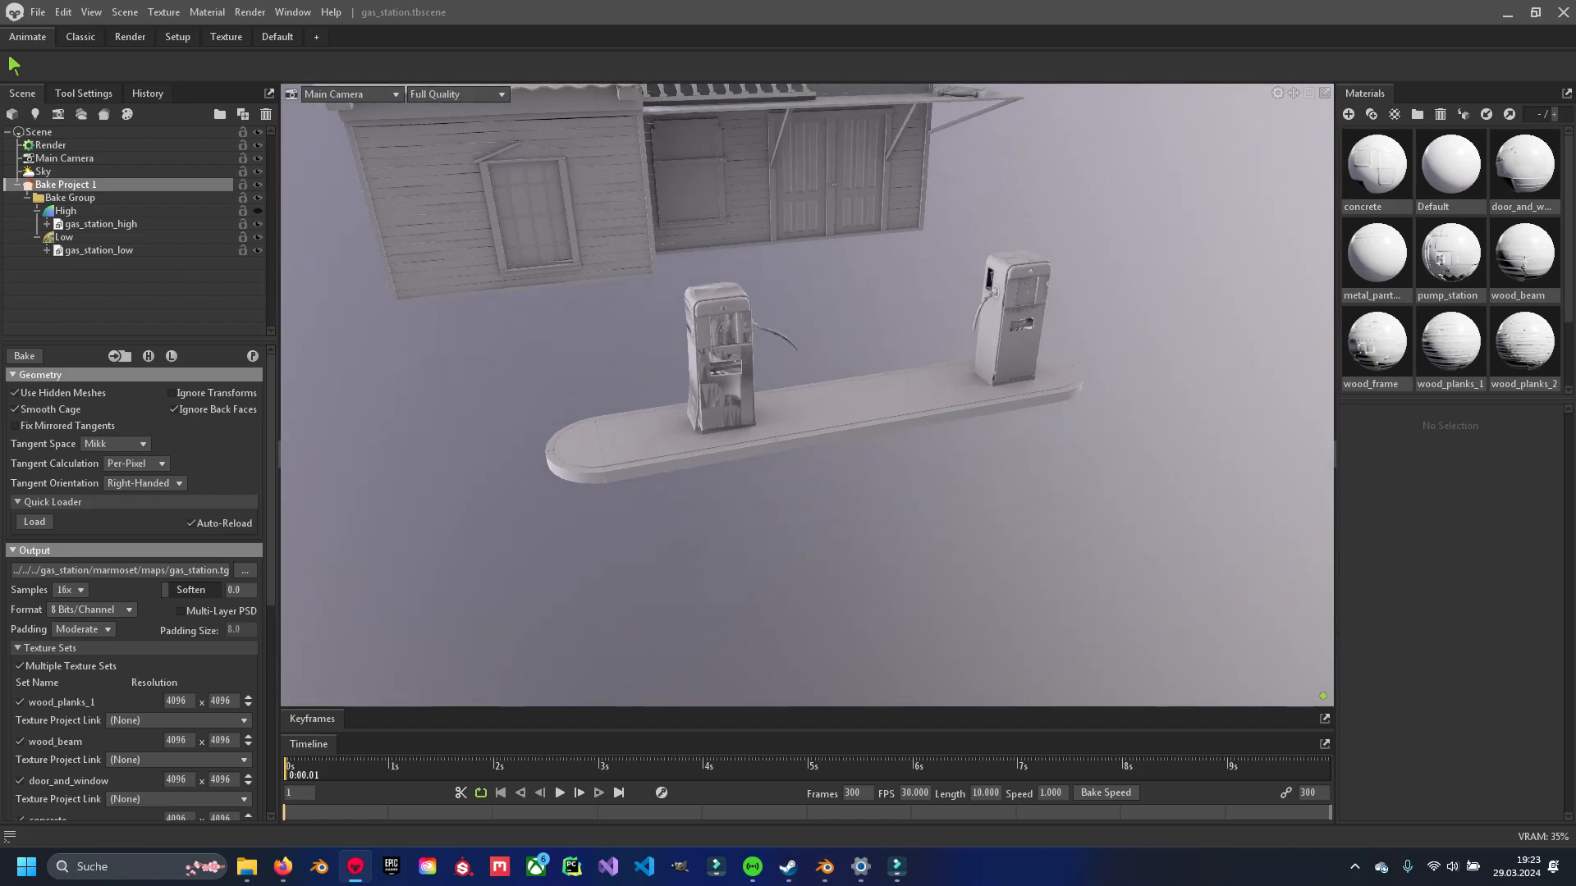
scroll(136, 584, "down", 4)
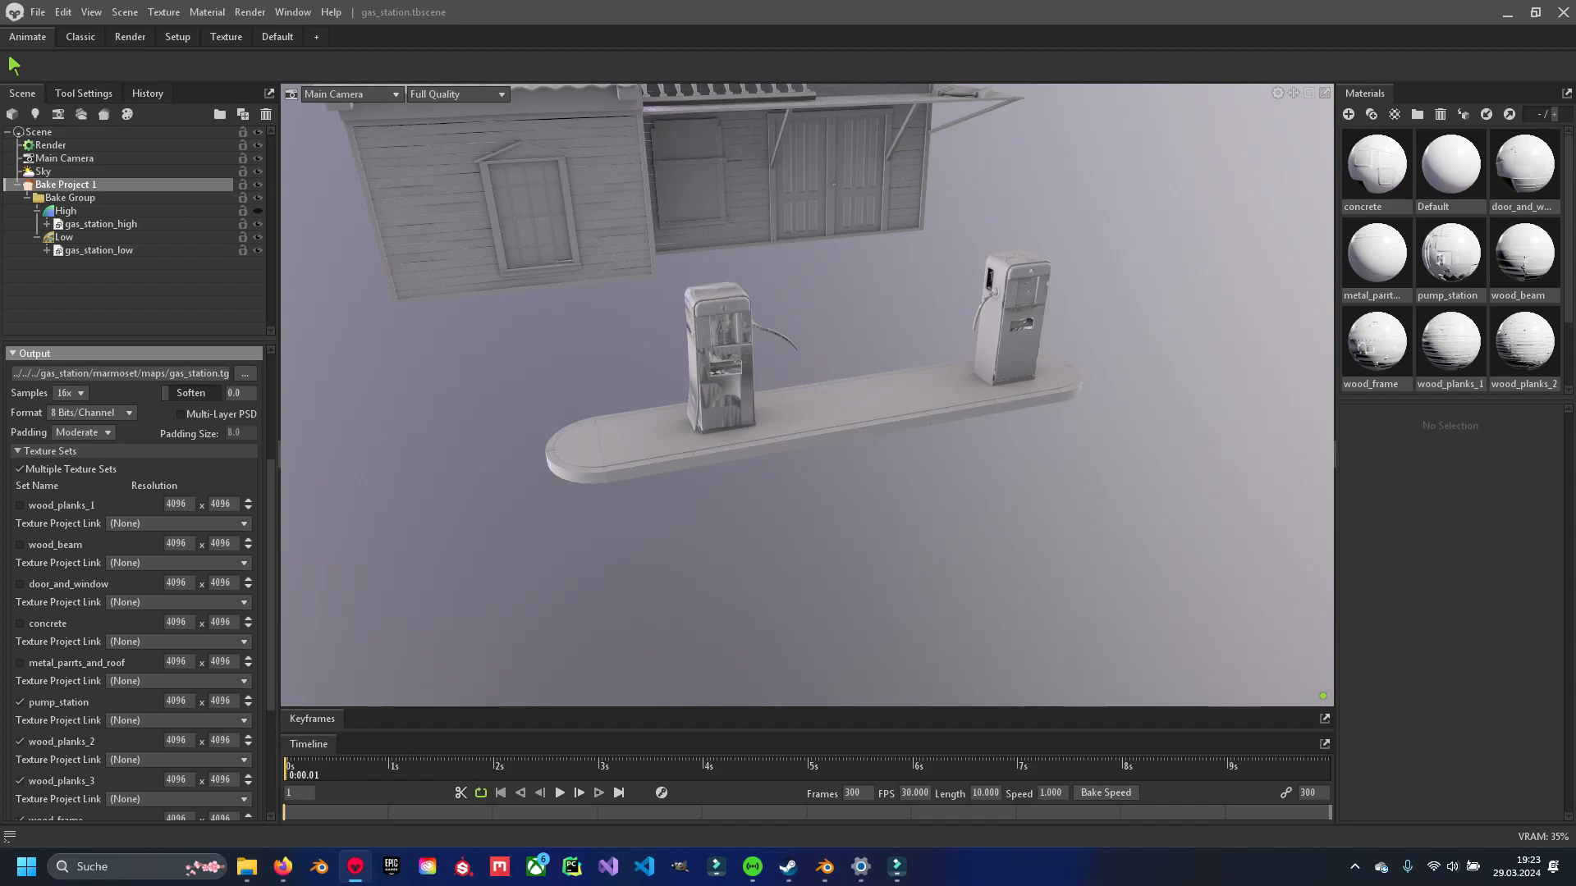
scroll(135, 585, "down", 2)
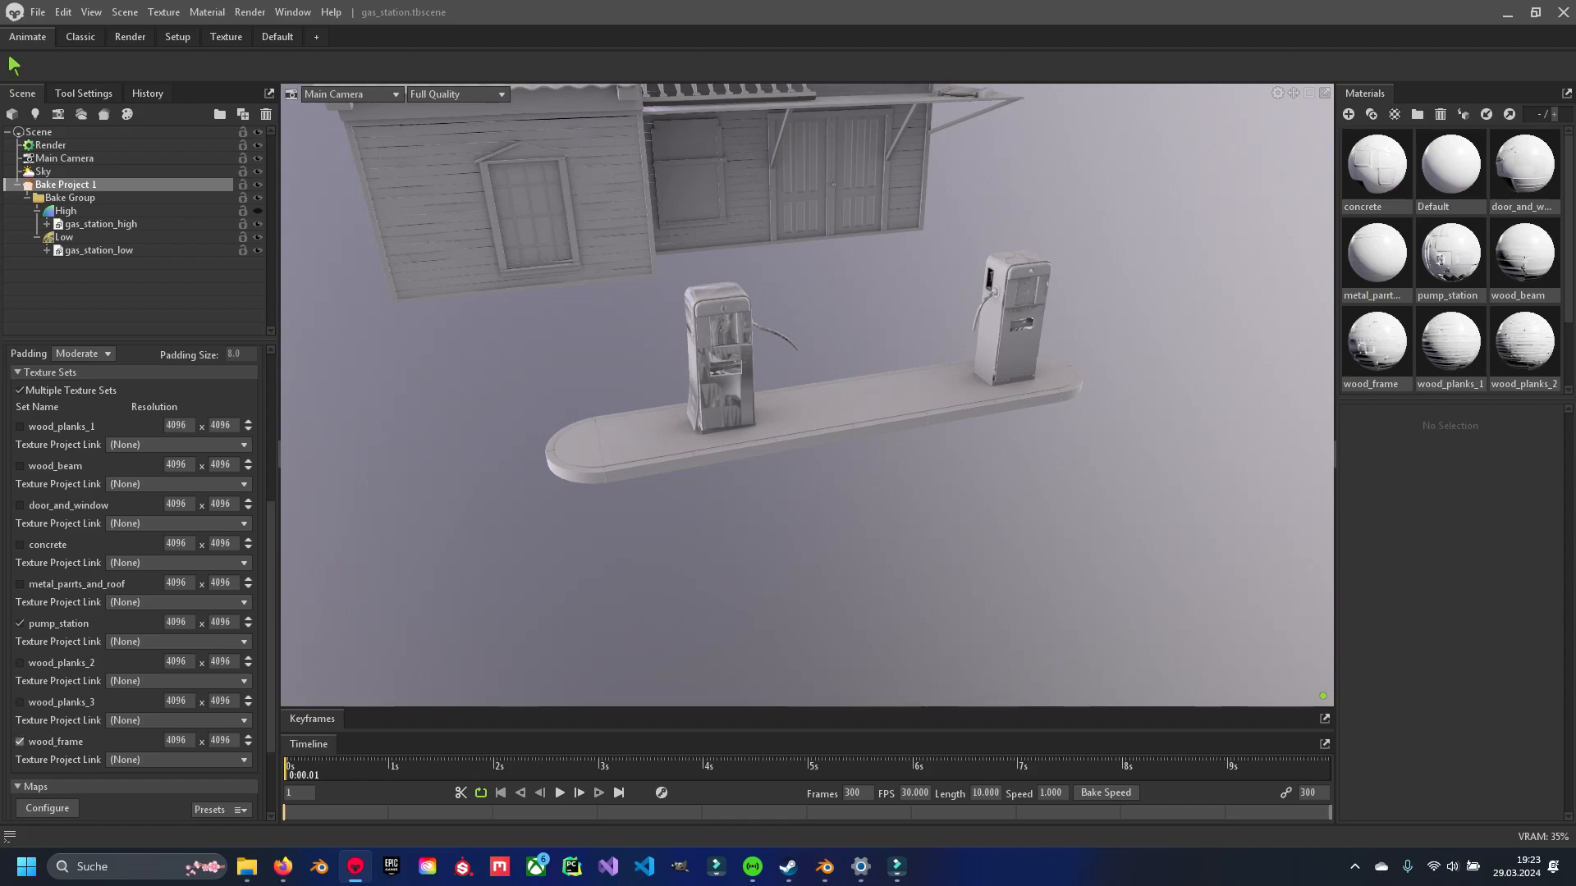
scroll(135, 584, "up", 1)
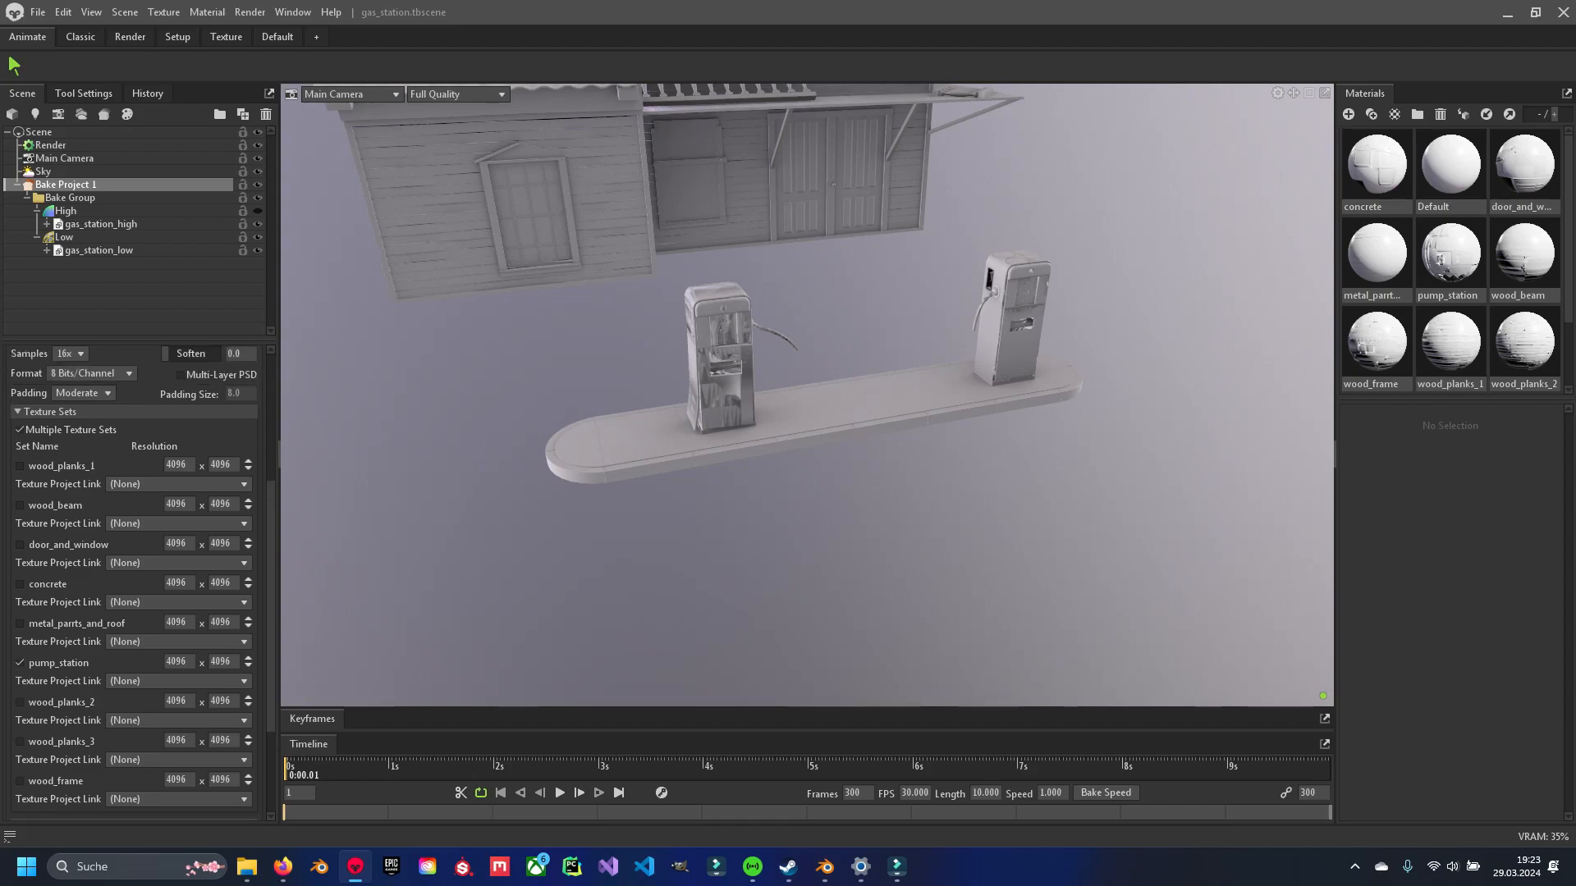
scroll(136, 584, "up", 5)
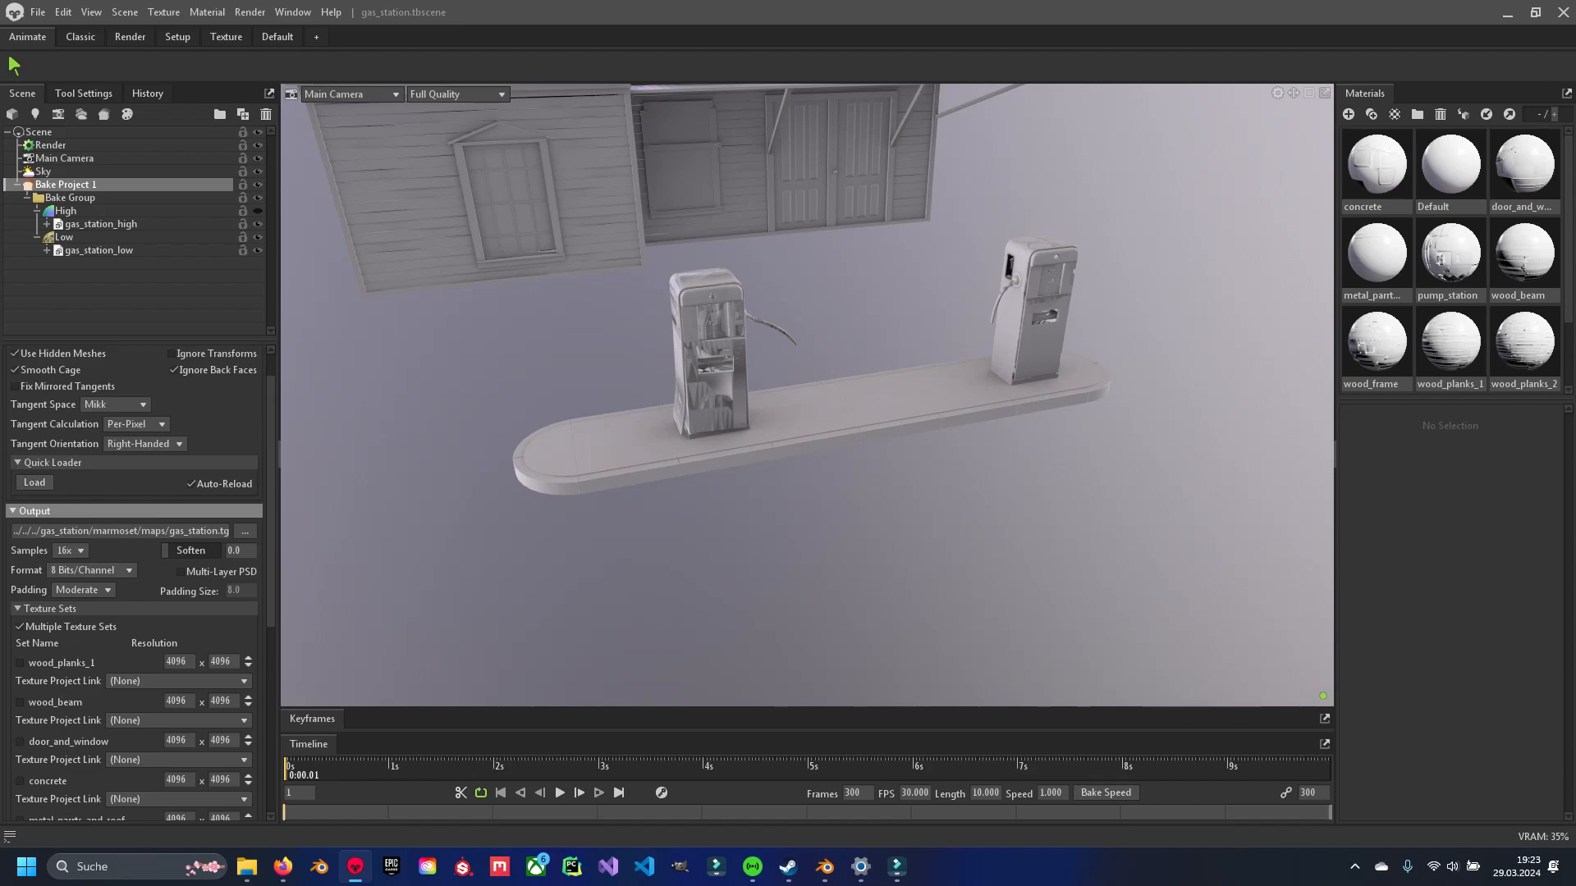
scroll(141, 586, "up", 1)
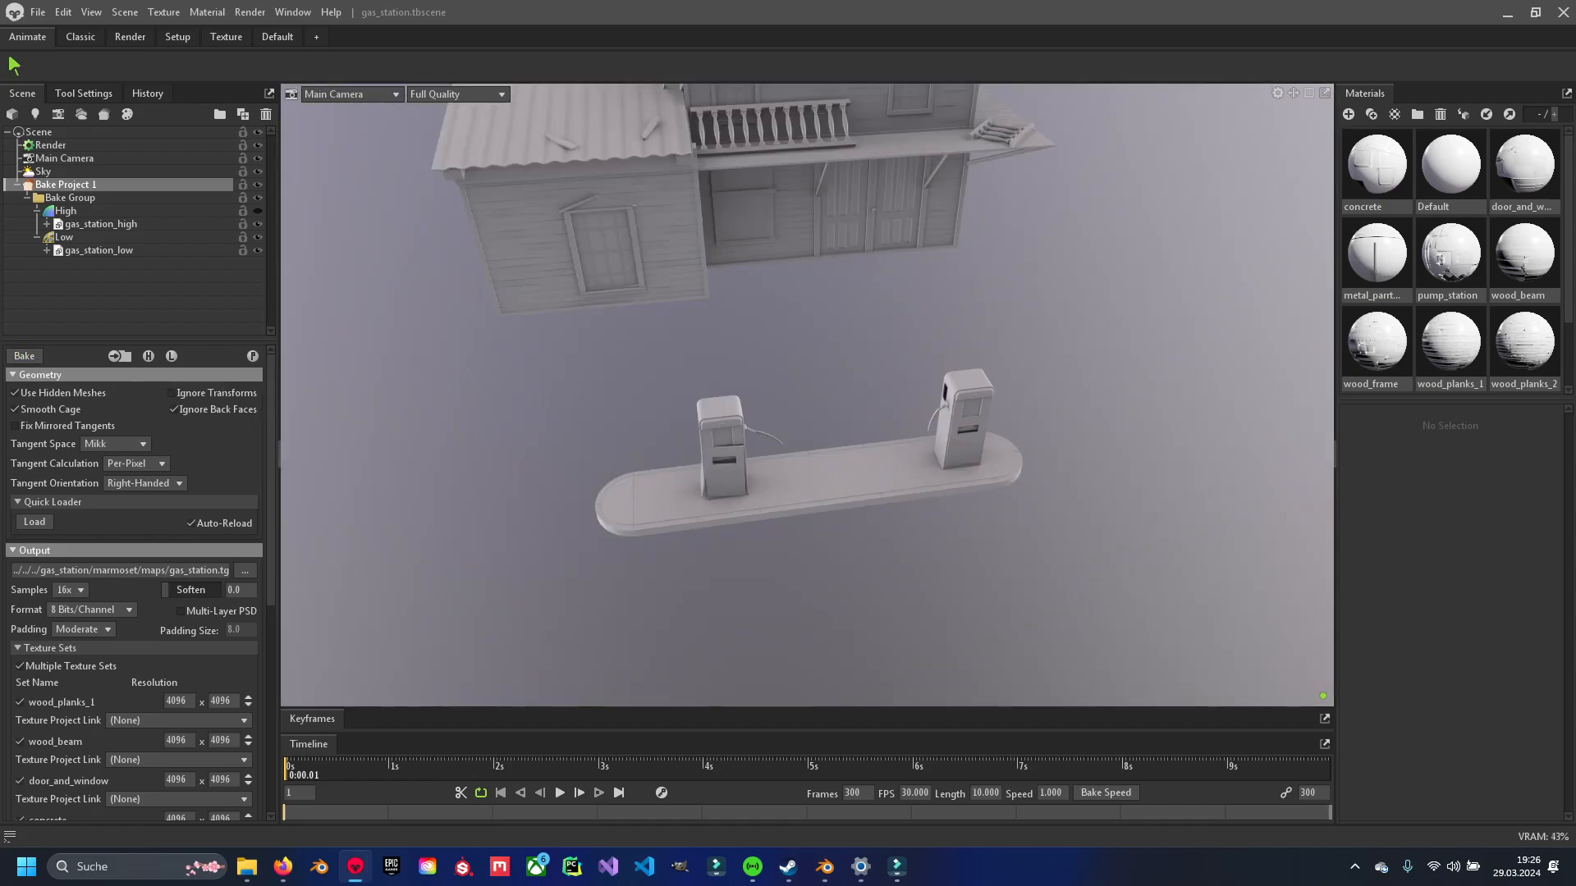
Examine the new bake on both fuel pumps, closely checking the front and hose side of the pump with the open door.
scroll(807, 395, "up", 5)
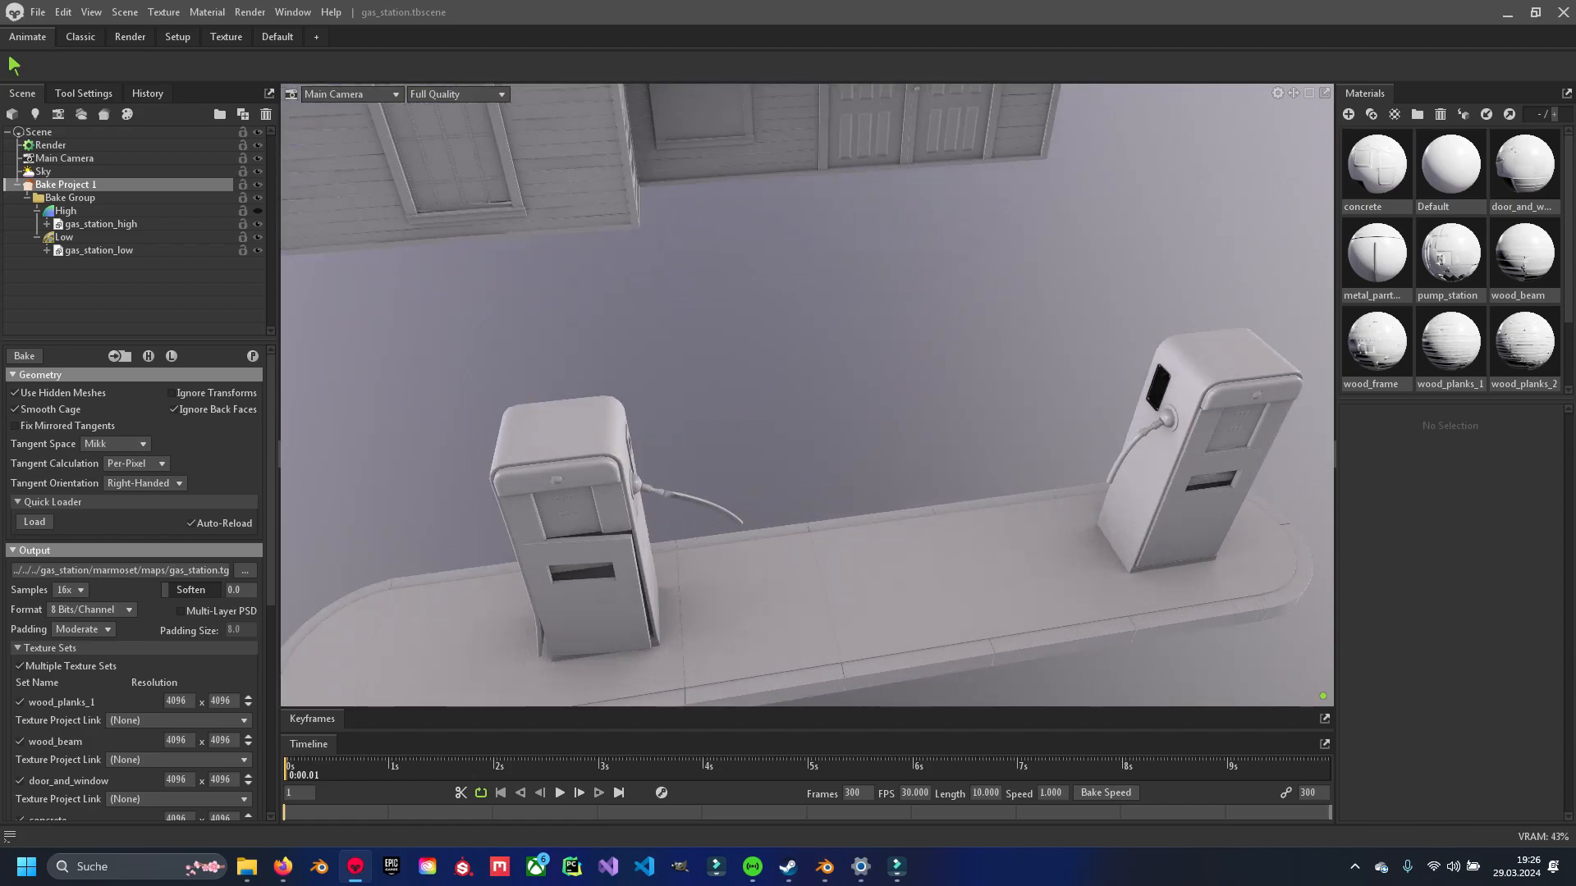
left_click_drag(807, 395, 869, 365)
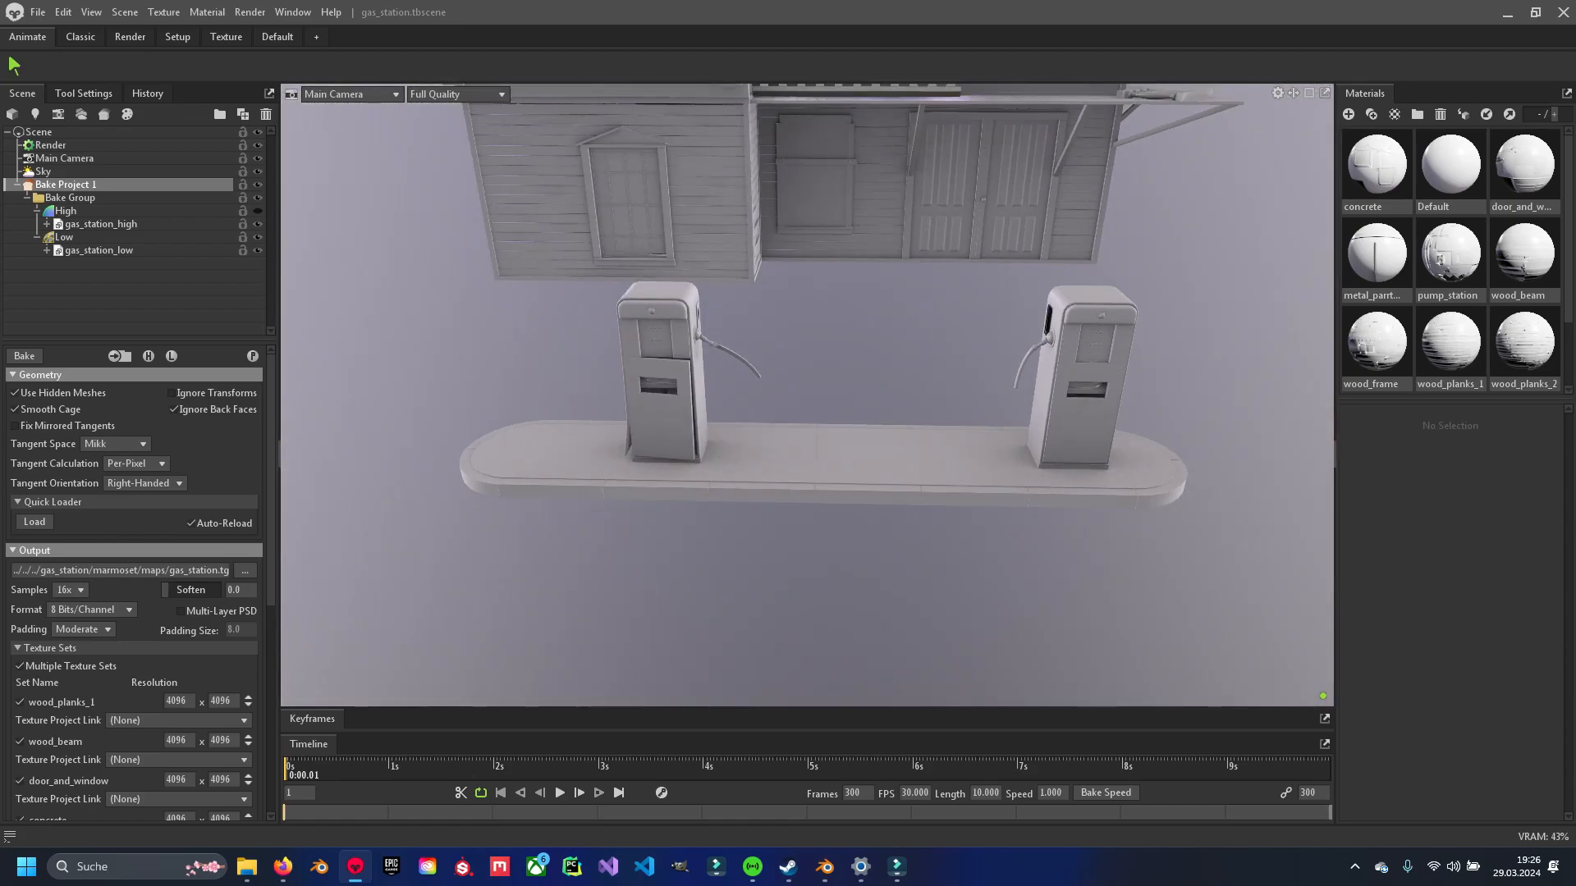
left_click_drag(862, 394, 722, 398, "alt")
middle_click_drag(722, 398, 845, 468)
scroll(807, 395, "up", 5)
middle_click_drag(739, 394, 878, 409)
scroll(807, 394, "up", 3)
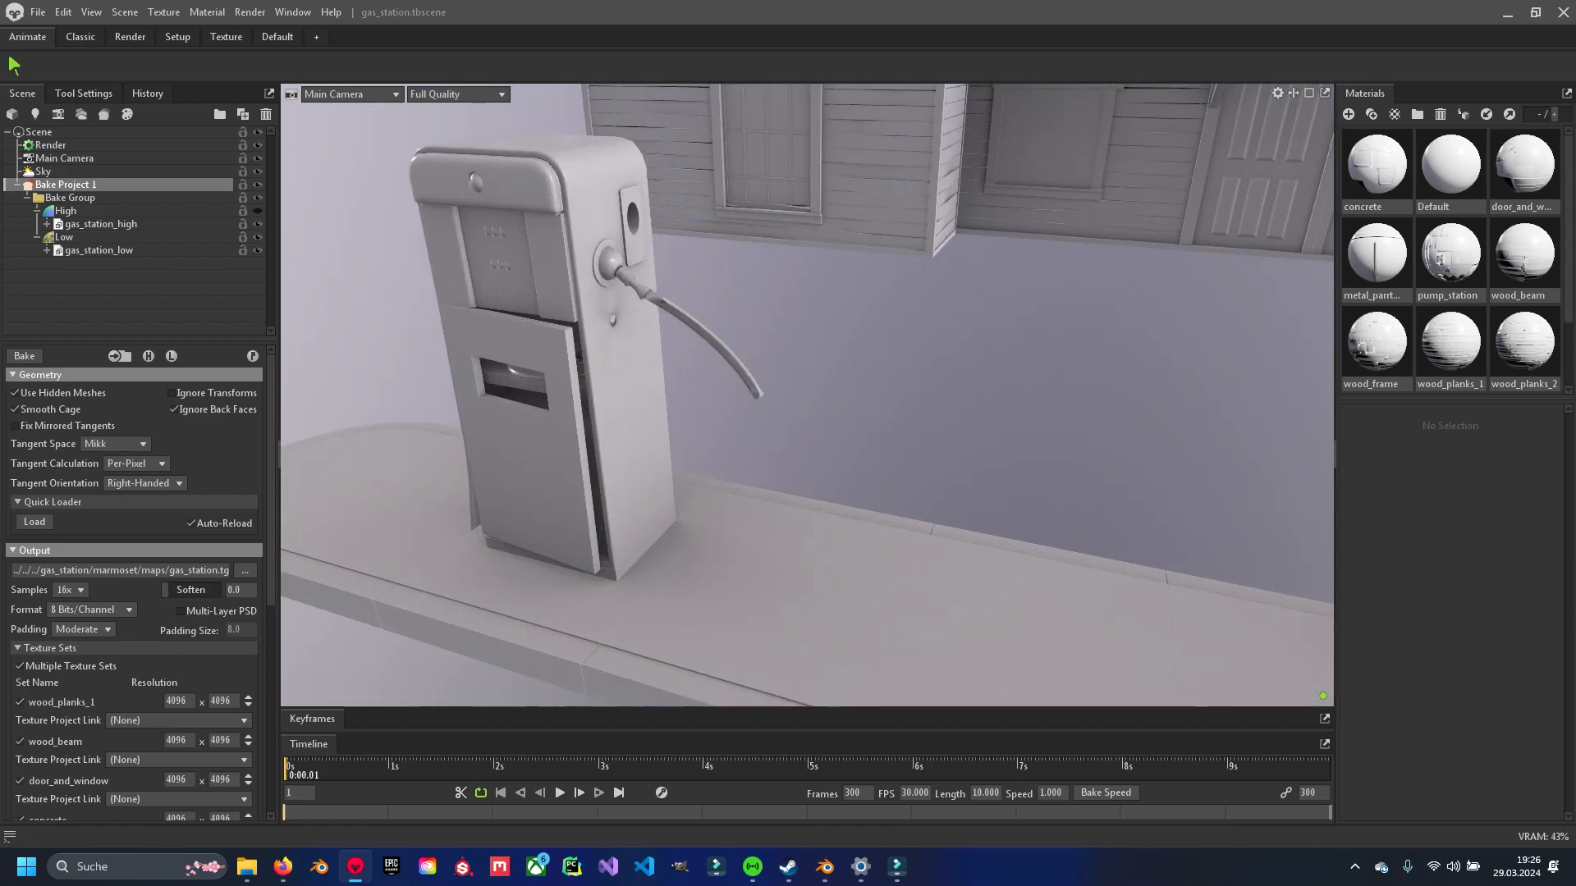
scroll(807, 395, "down", 5)
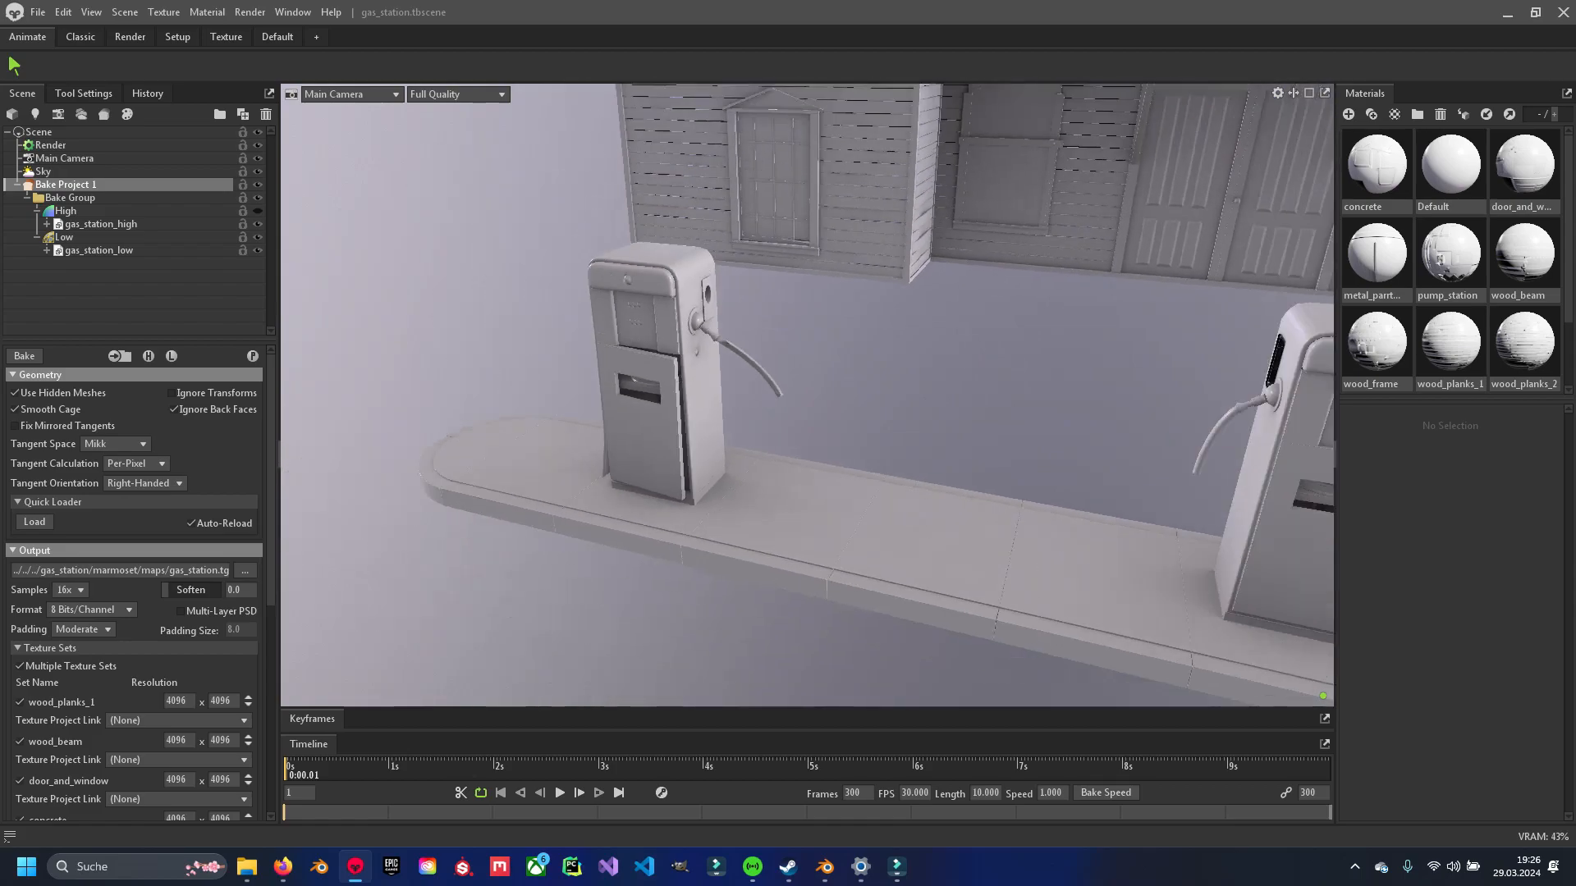
Examine the second fuel pump up close, especially the nozzle plate above its hose.
left_click_drag(739, 394, 887, 393, "alt")
middle_click_drag(887, 394, 558, 451)
scroll(808, 394, "up", 5)
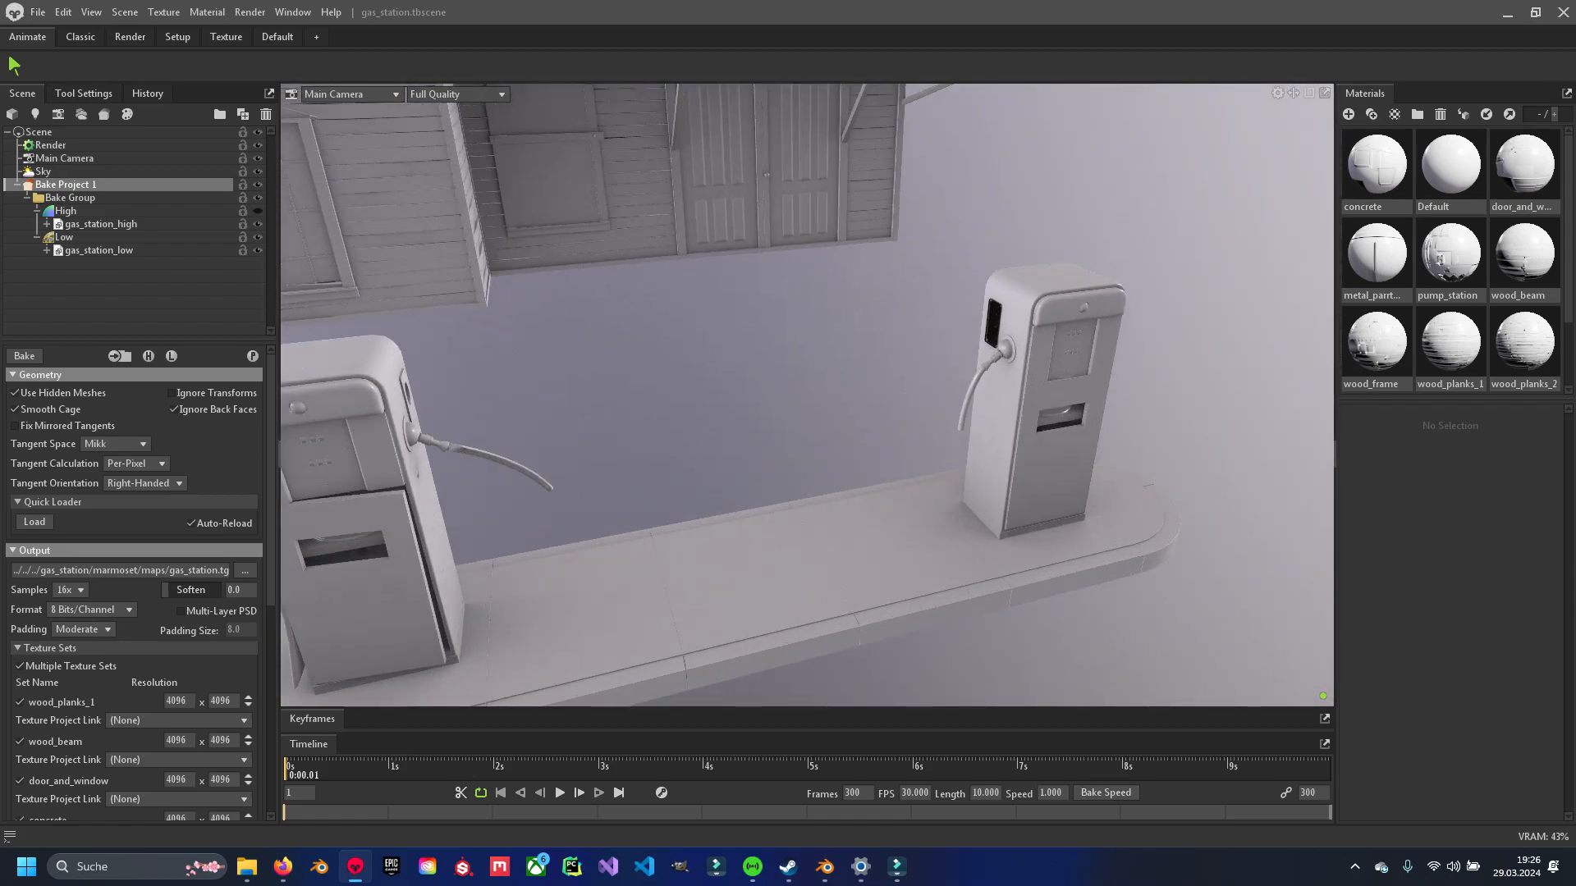
middle_click_drag(808, 394, 706, 541)
scroll(808, 395, "up", 3)
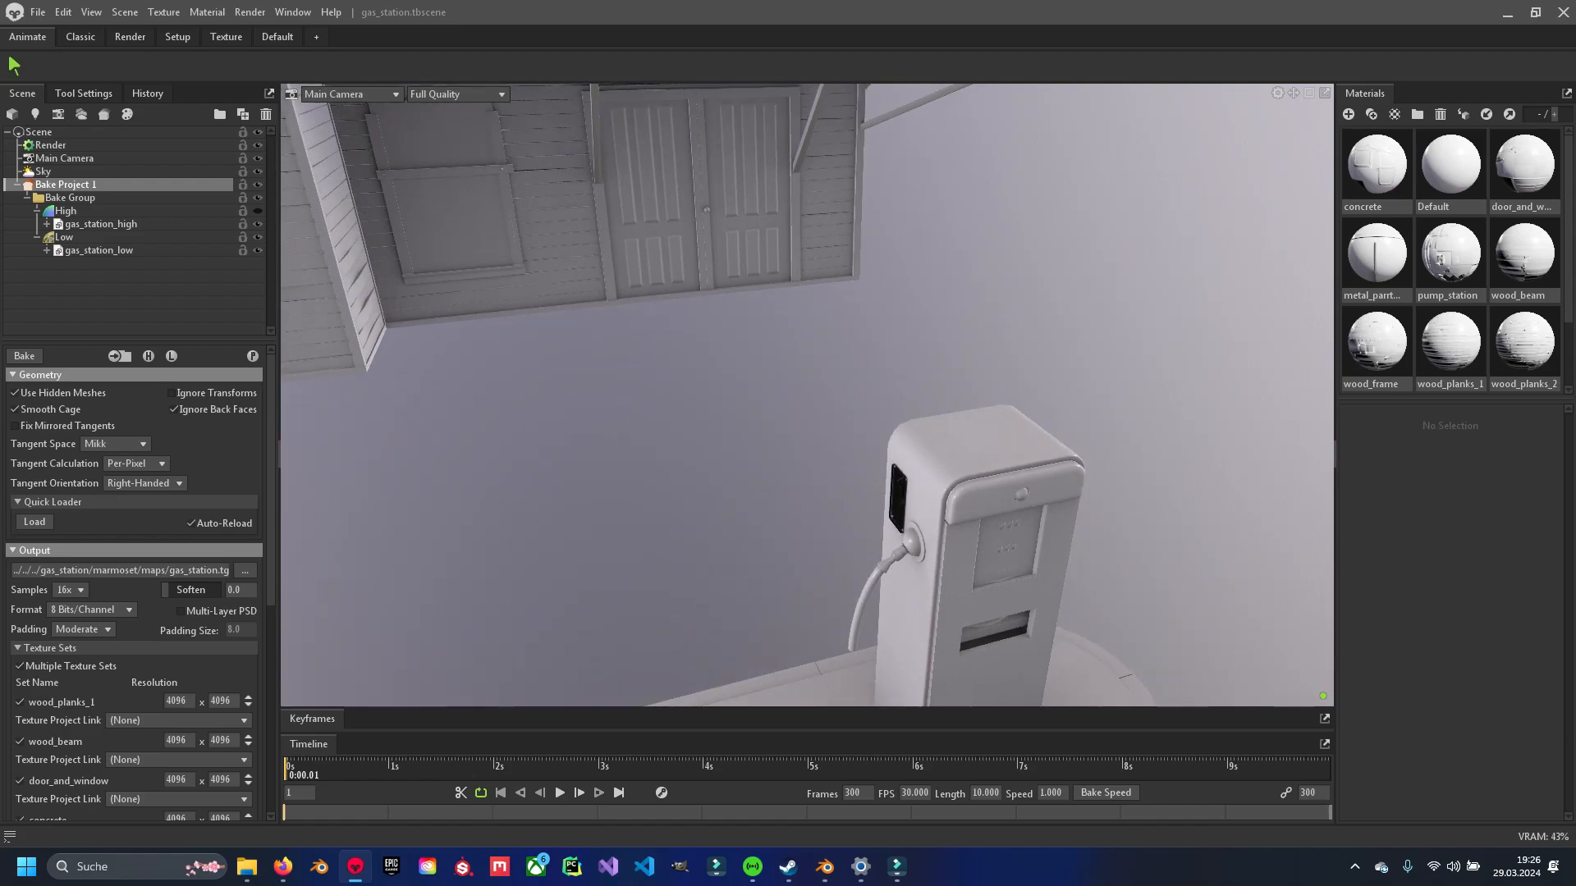
left_click_drag(706, 427, 853, 402, "alt")
middle_click_drag(854, 402, 574, 336)
scroll(807, 395, "up", 4)
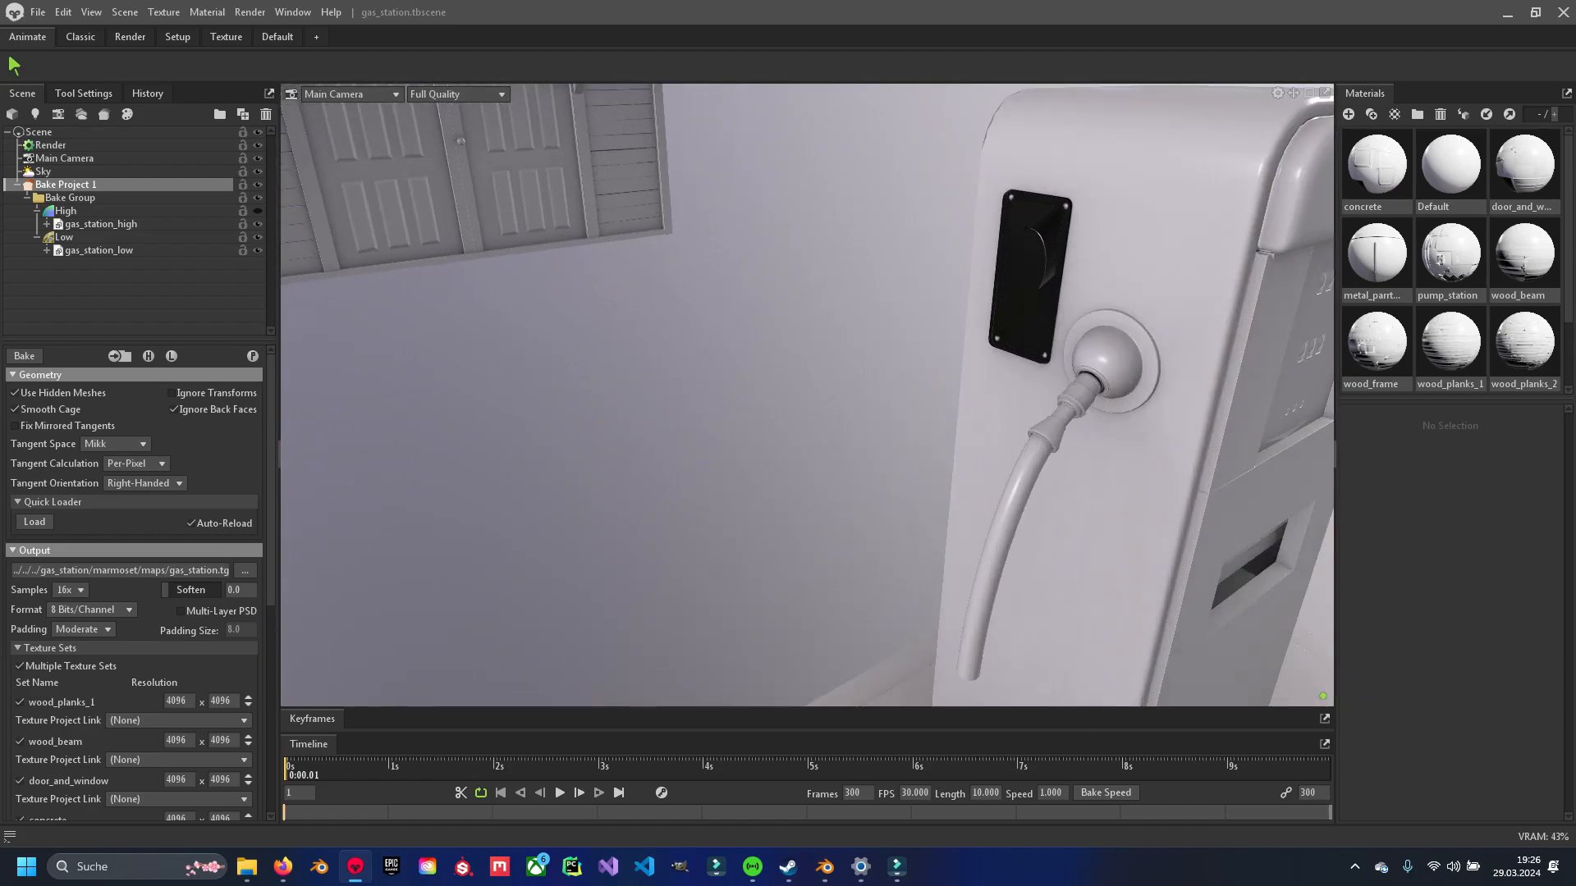
left_click_drag(808, 395, 726, 378, "alt")
scroll(808, 395, "down", 2)
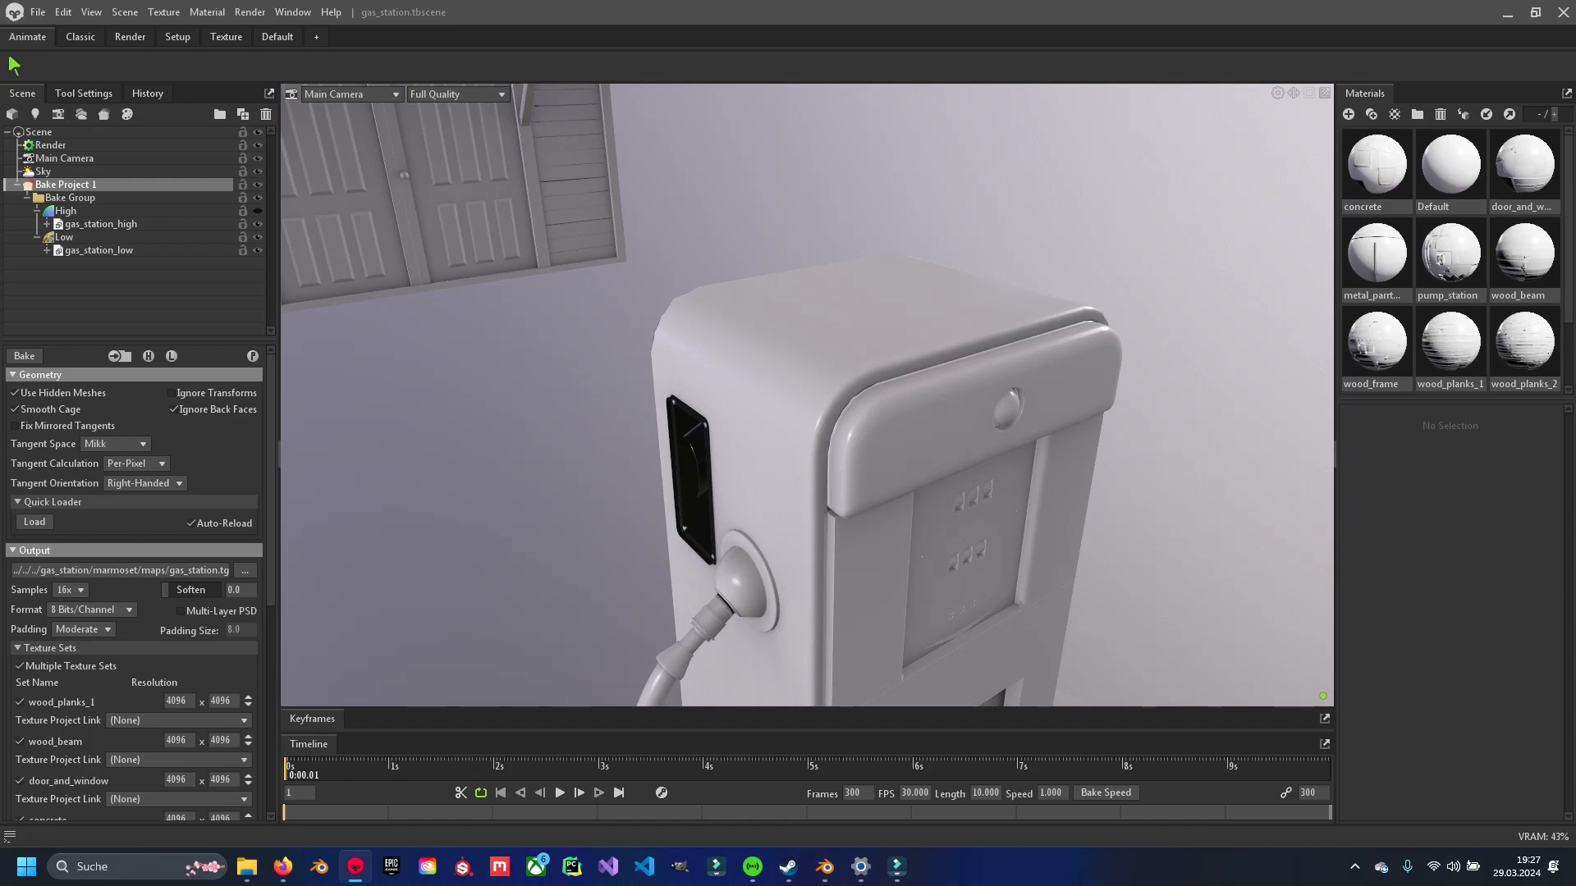
Switch to Blender, close in on the pump's nozzle plate, and turn on the Face Orientation overlay.
left_click(825, 867)
middle_click_drag(821, 427, 819, 390, "shift")
middle_click_drag(903, 353, 704, 423, "shift")
scroll(803, 416, "up", 12)
middle_click_drag(804, 416, 788, 421, "shift")
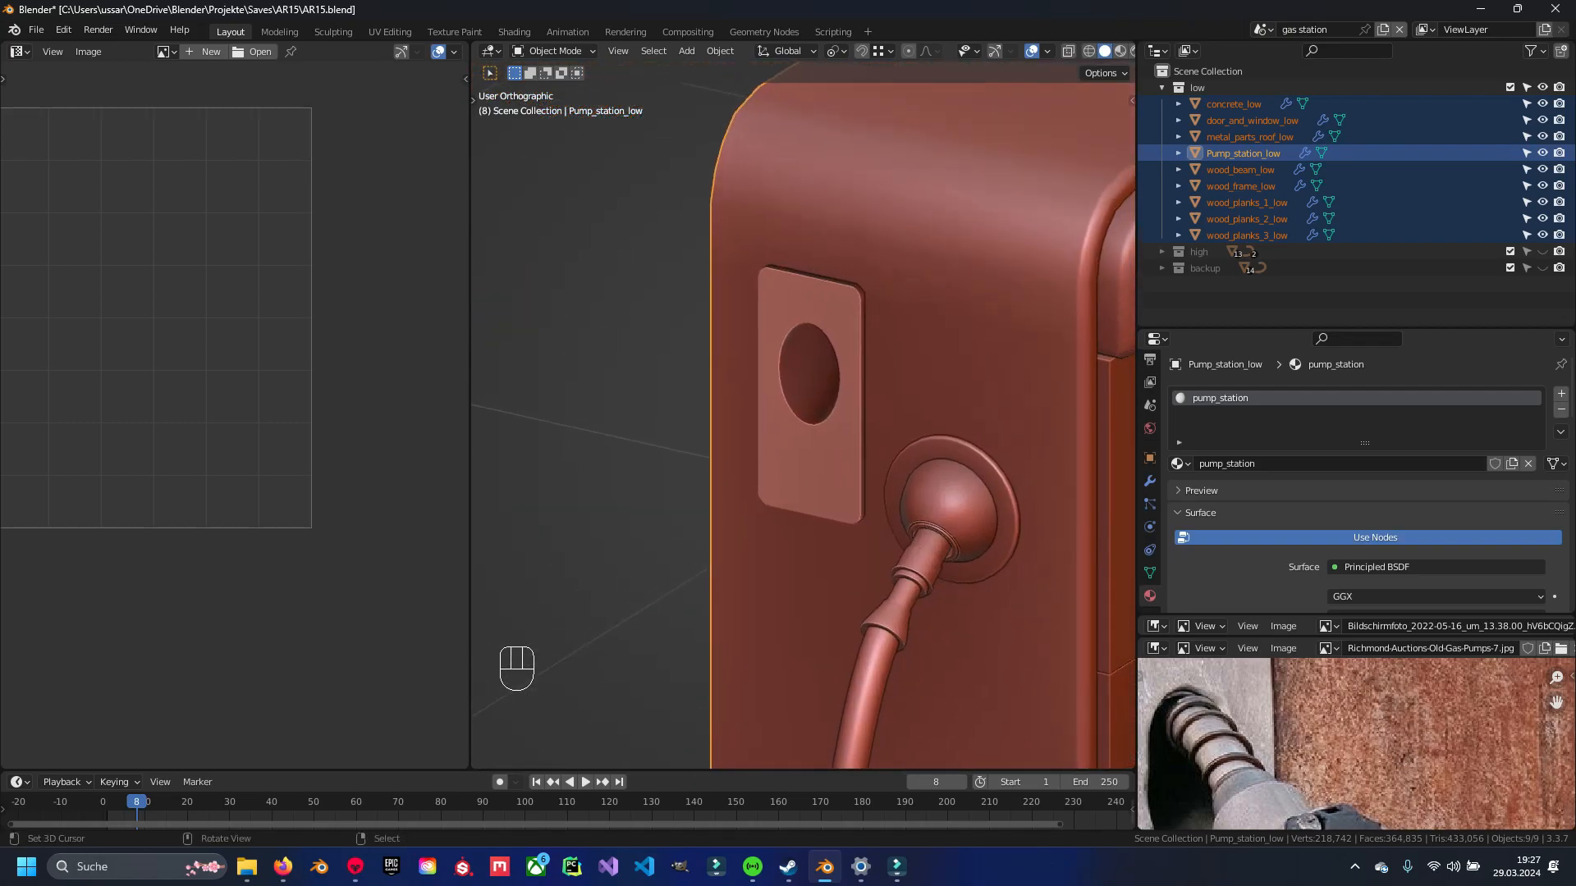
left_click(1047, 51)
left_click(1048, 50)
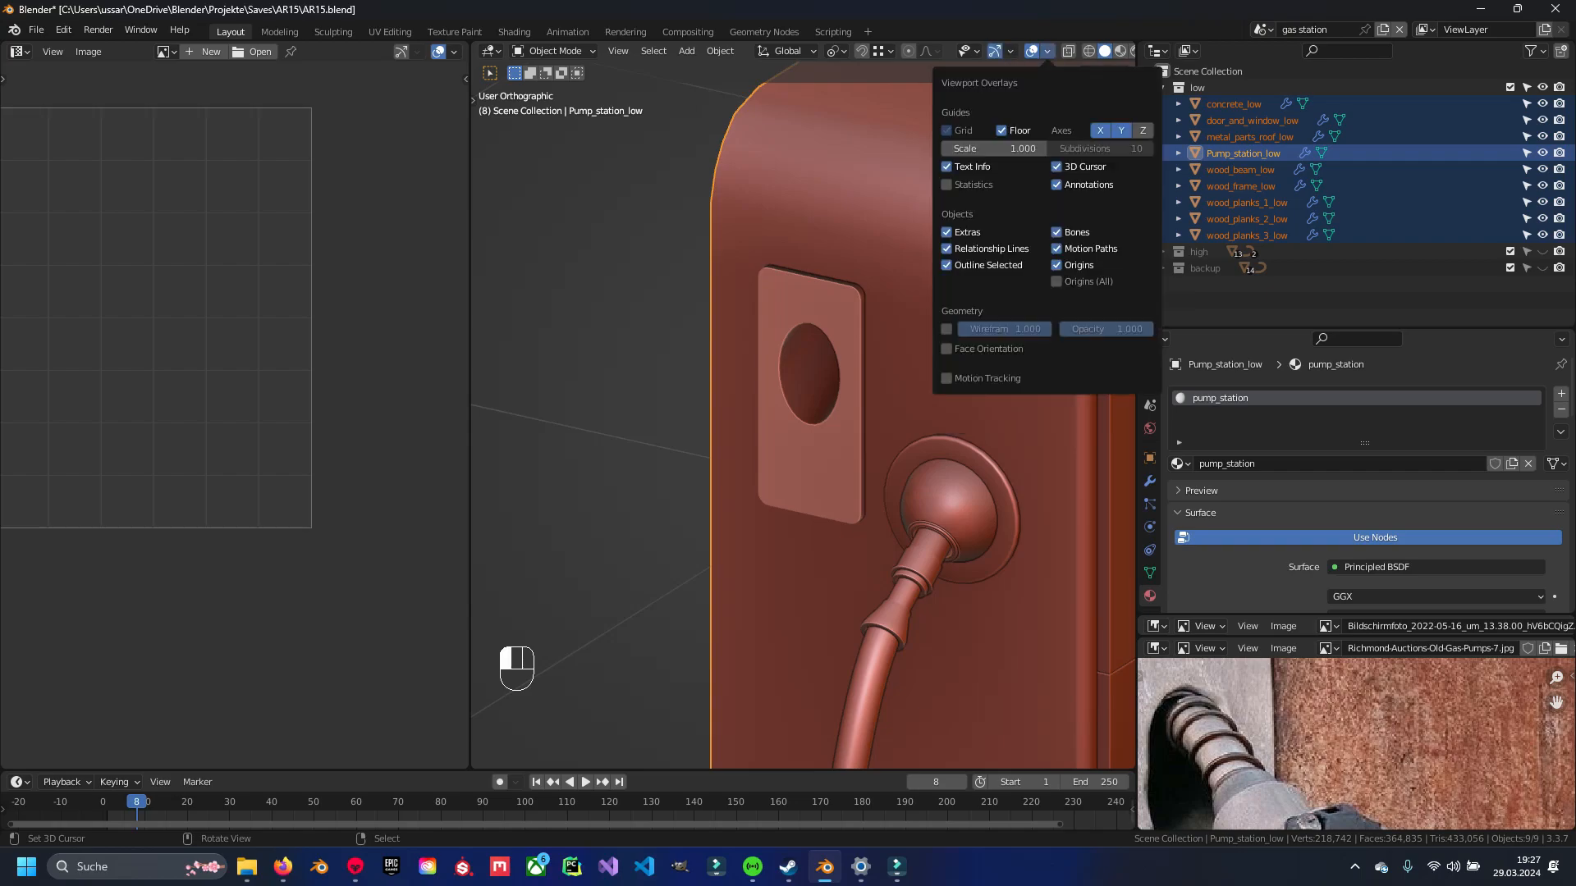
left_click(946, 349)
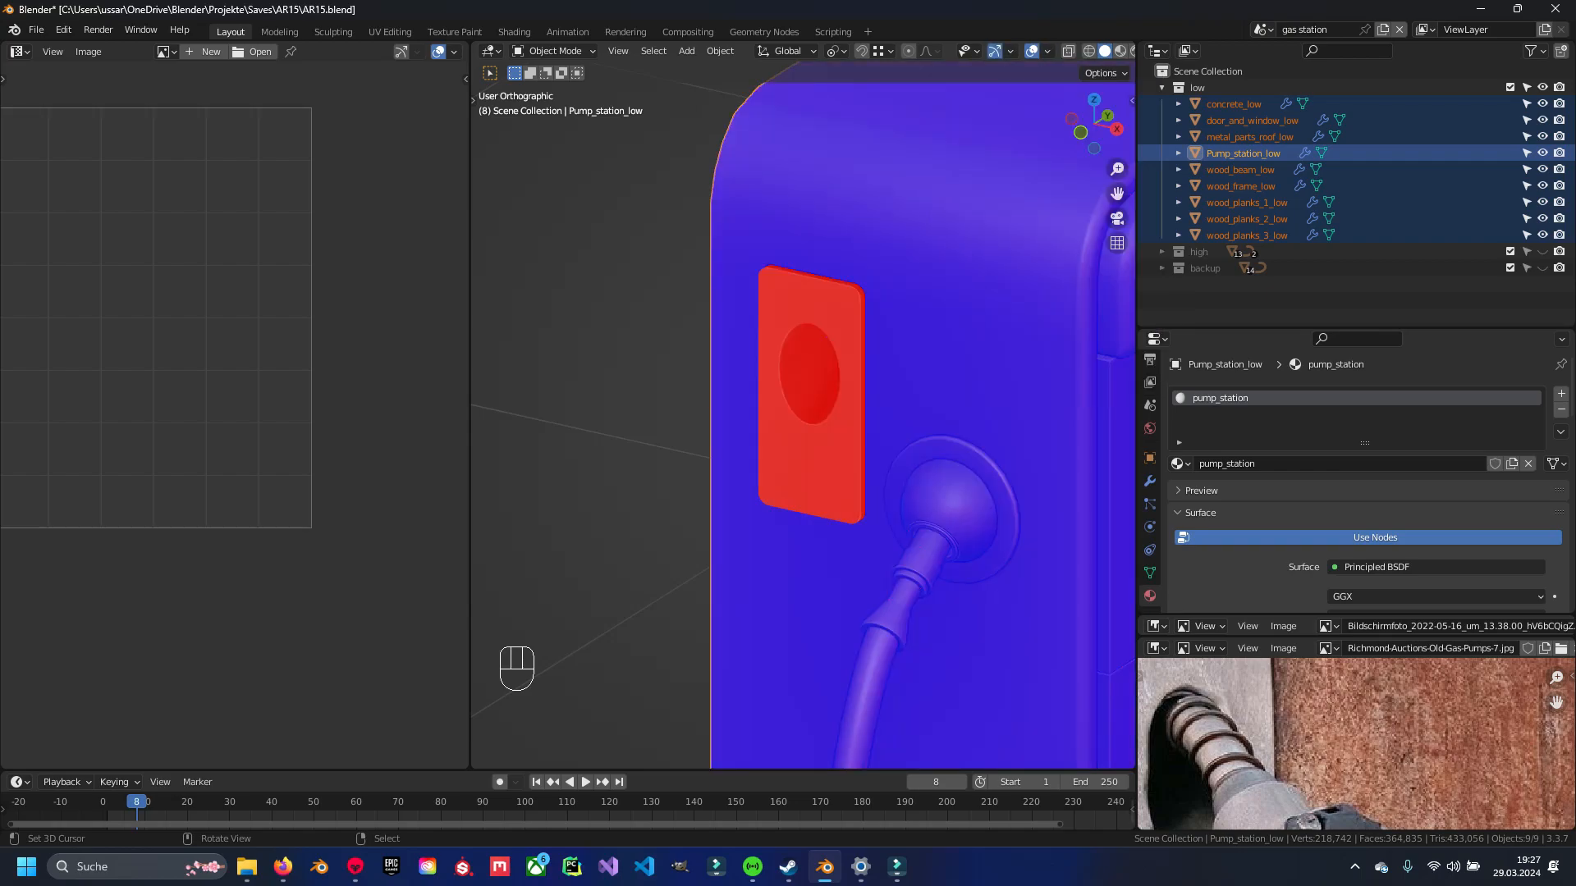
Select the pump's entire nozzle plate in Edit Mode, recalculate its normals outside, and flip them.
key("Tab")
key("a")
left_click(821, 361, "ctrl")
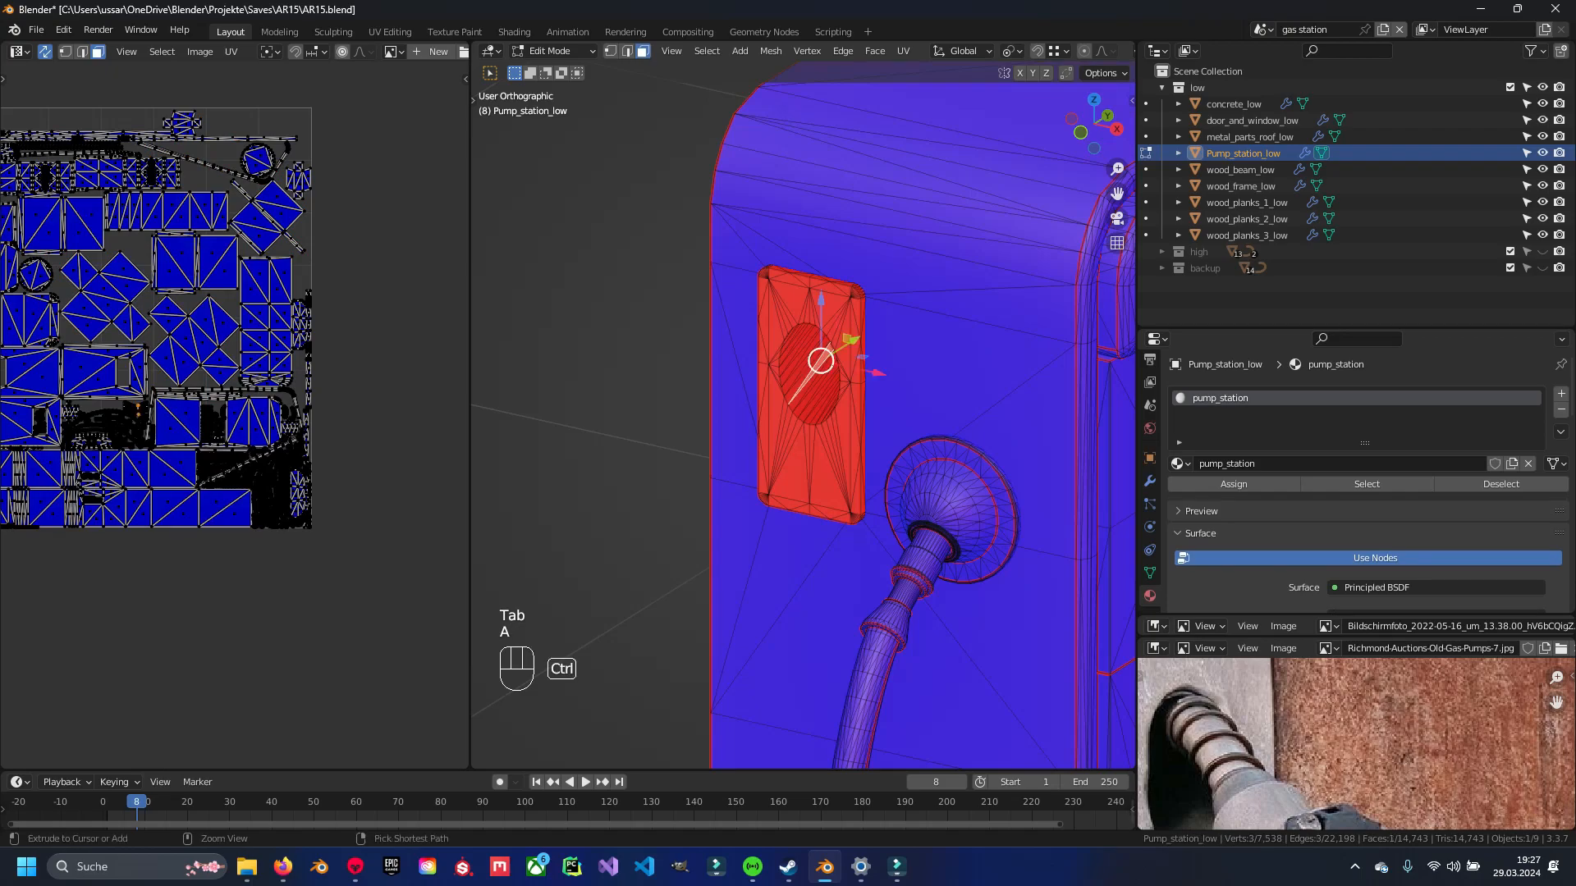
key("ctrl+l")
key("2")
key("ctrl+l")
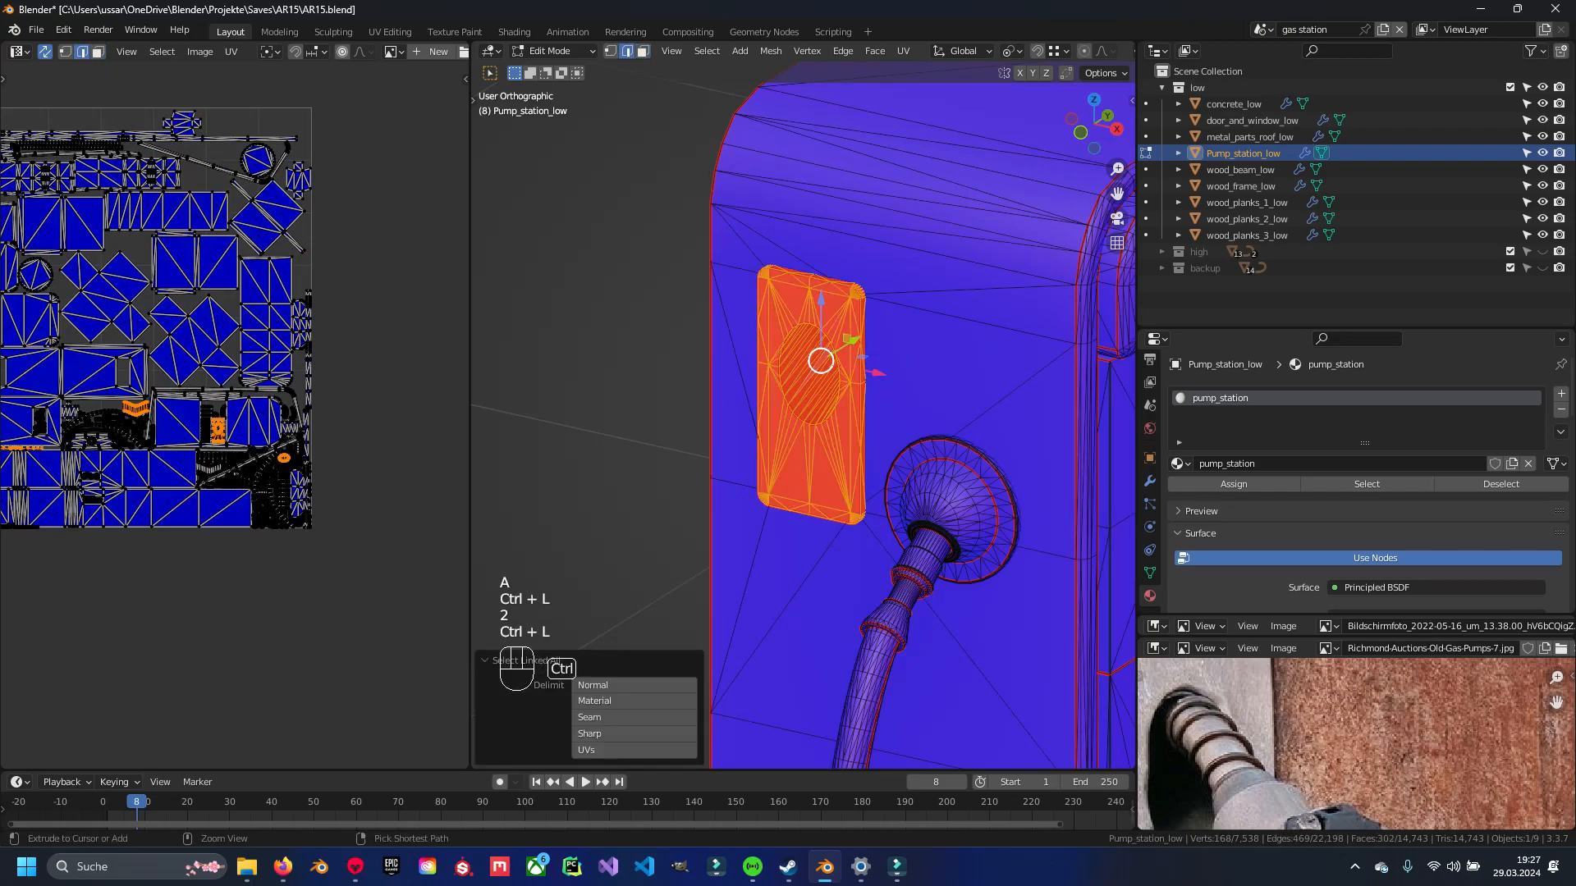
key("space")
type("recal")
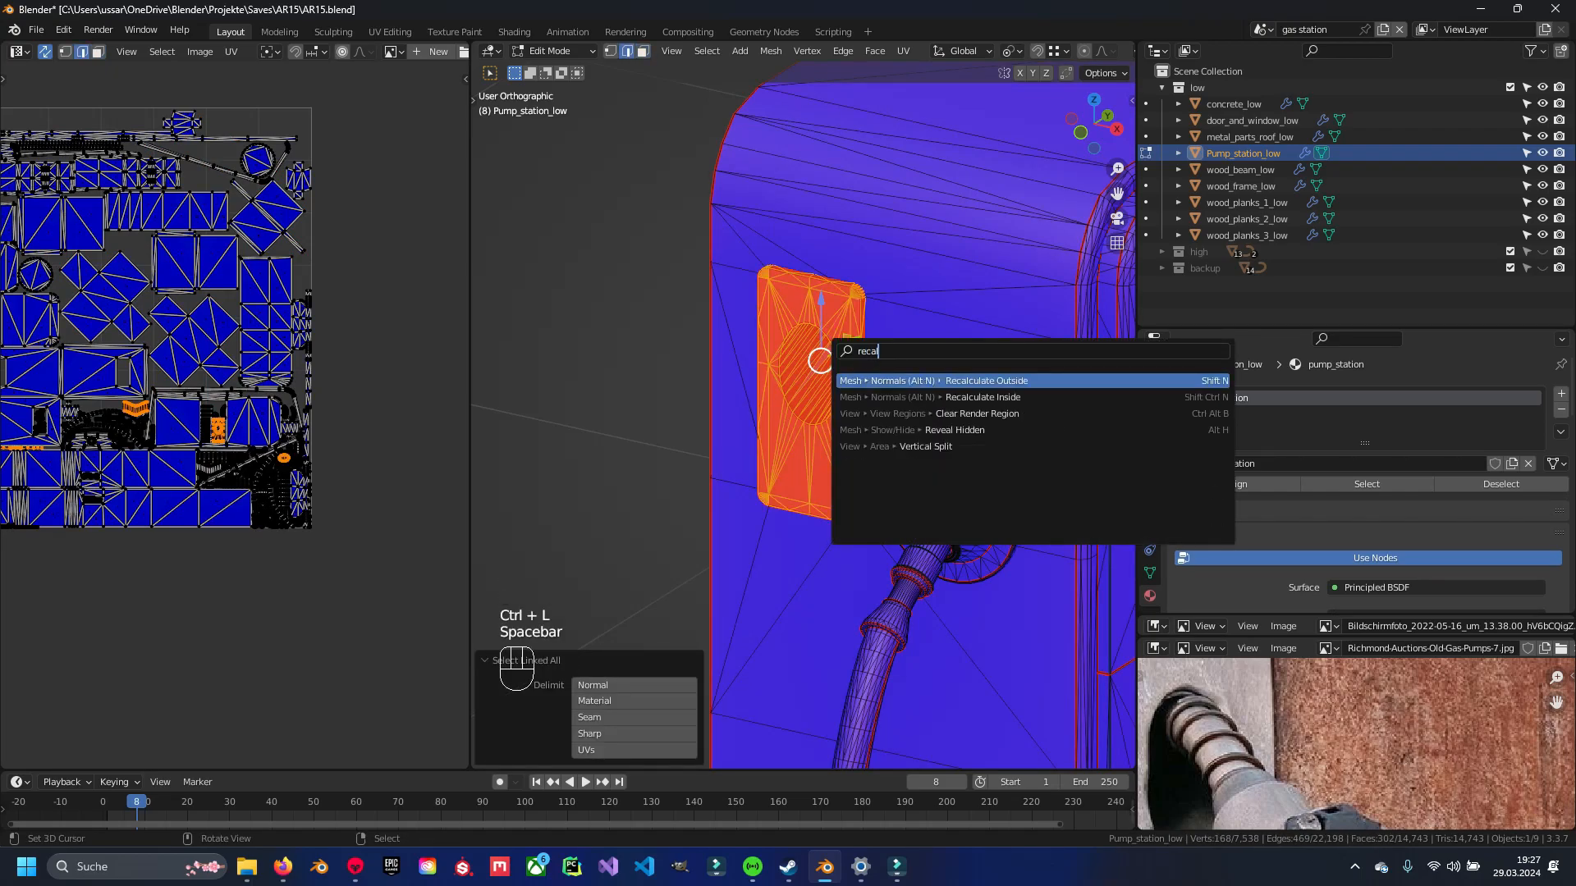
key("Return")
key("space")
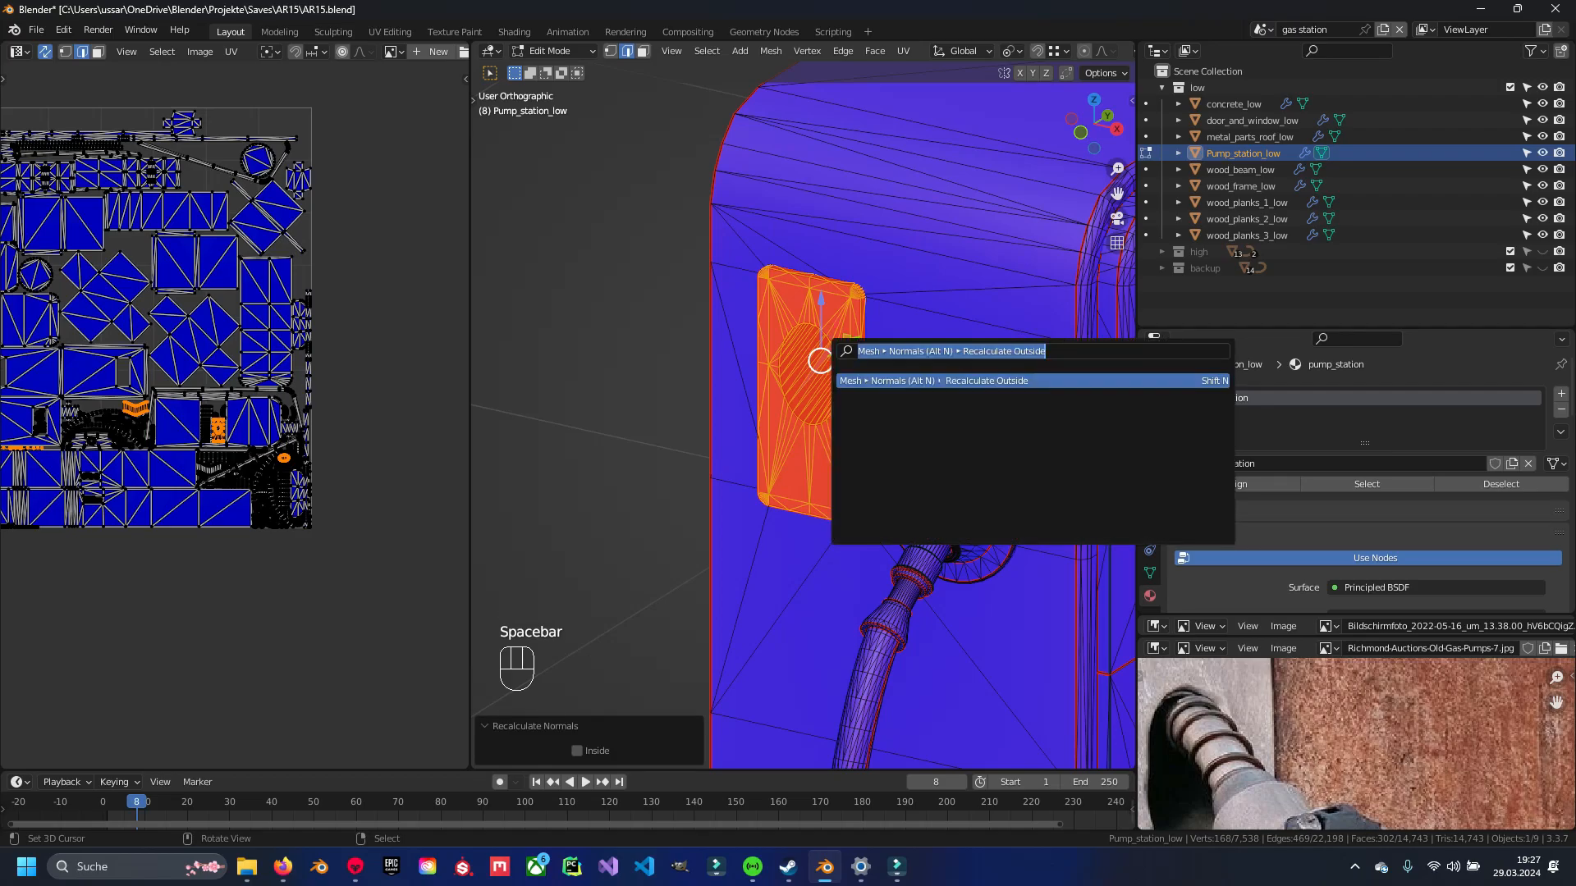
type("flip")
key("Return")
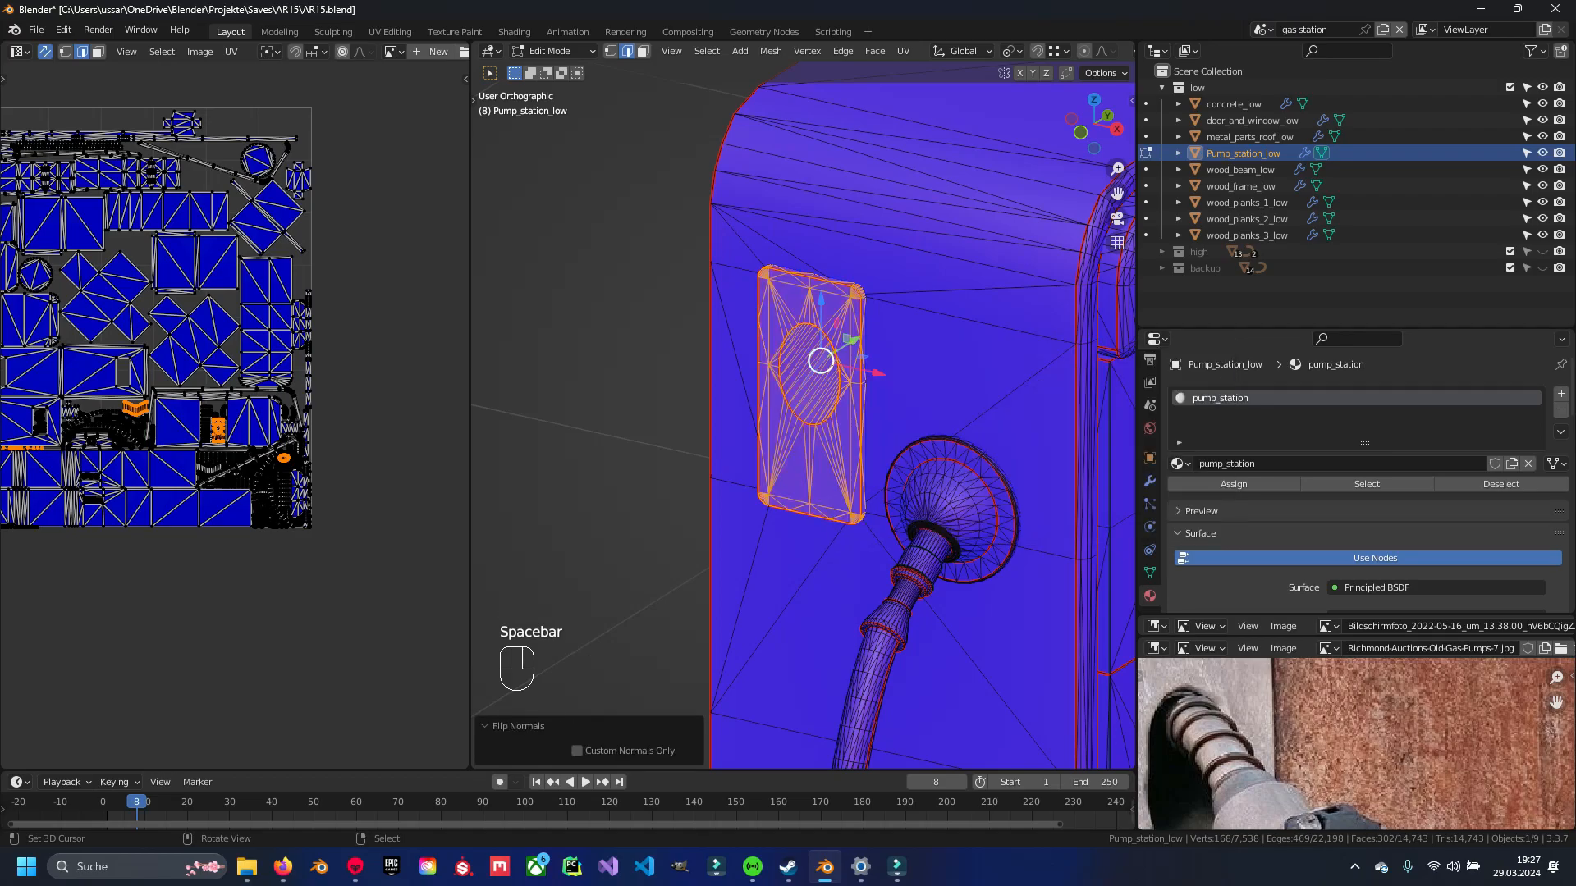
Return to Object Mode and turn off the Face Orientation overlay.
key("z")
key("Tab")
key("z")
scroll(802, 415, "down", 4)
left_click(1047, 51)
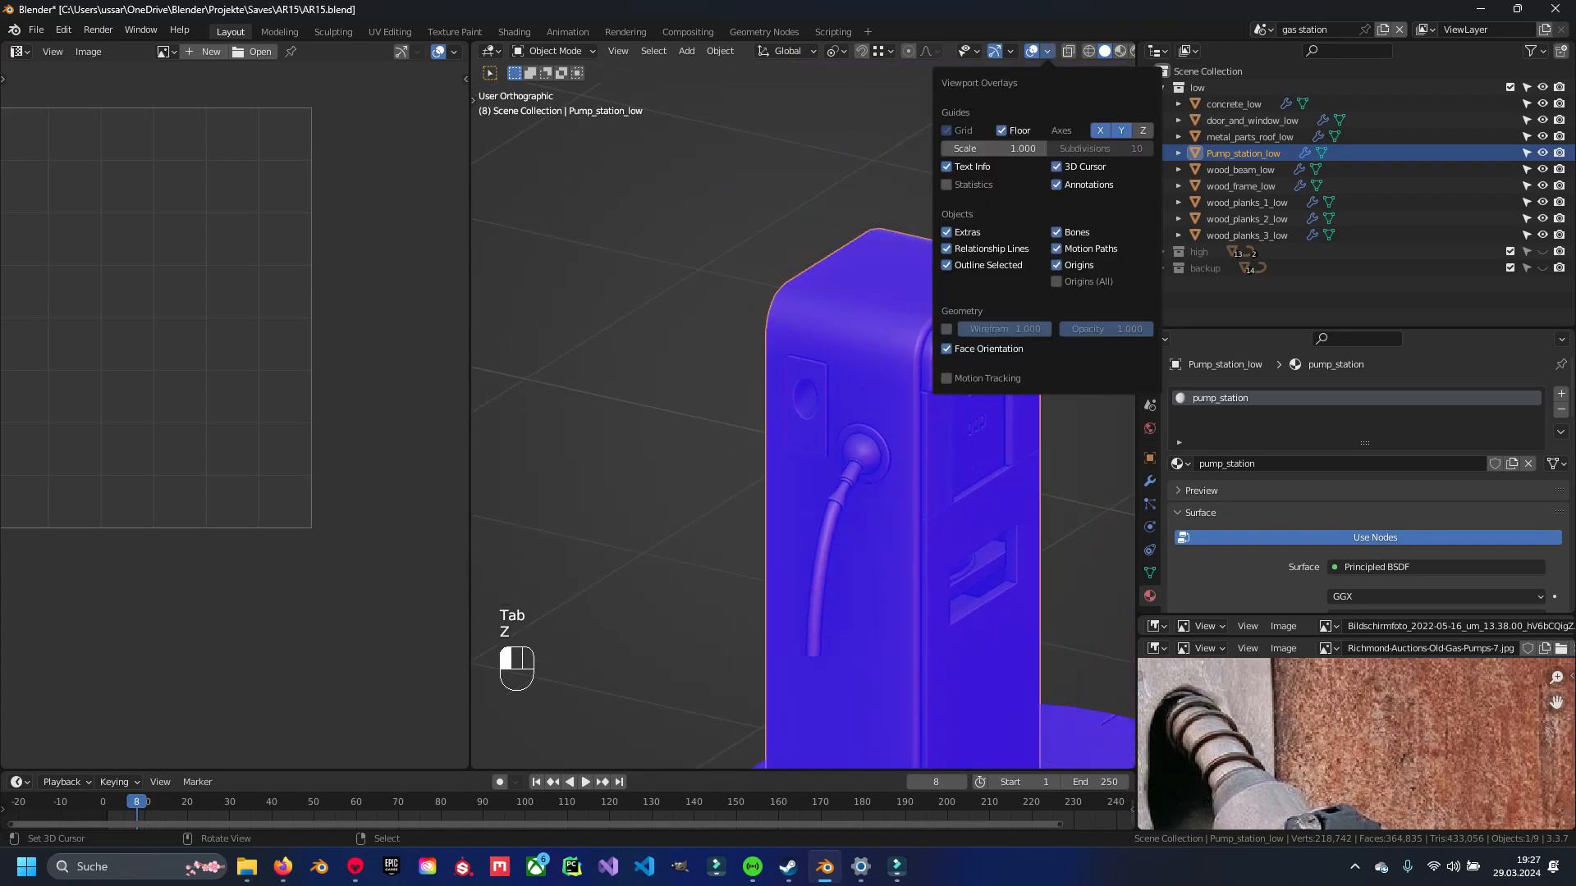
left_click(956, 349)
Select all the low-poly objects of the gas station and save the file.
scroll(821, 426, "down", 5)
middle_click_drag(886, 427, 788, 435)
scroll(788, 435, "down", 4)
middle_click_drag(697, 484, 1006, 414, "shift")
key("a")
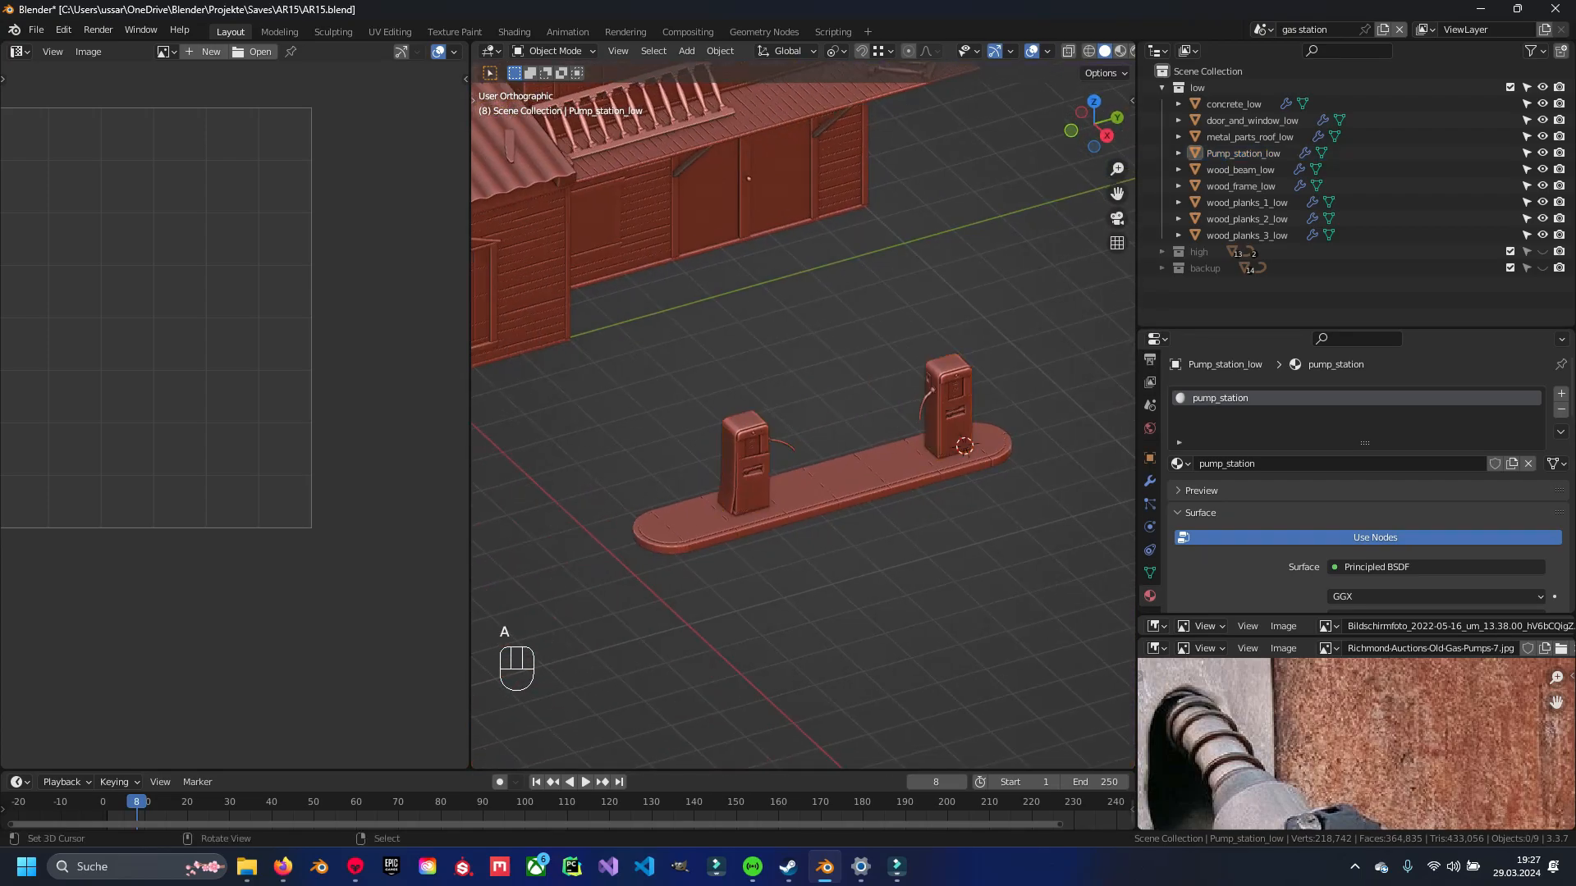
key("a")
scroll(803, 414, "down", 4)
middle_click_drag(739, 410, 771, 427, "shift")
key("ctrl+s")
Start an FBX export of the low-poly gas station.
left_click(37, 30)
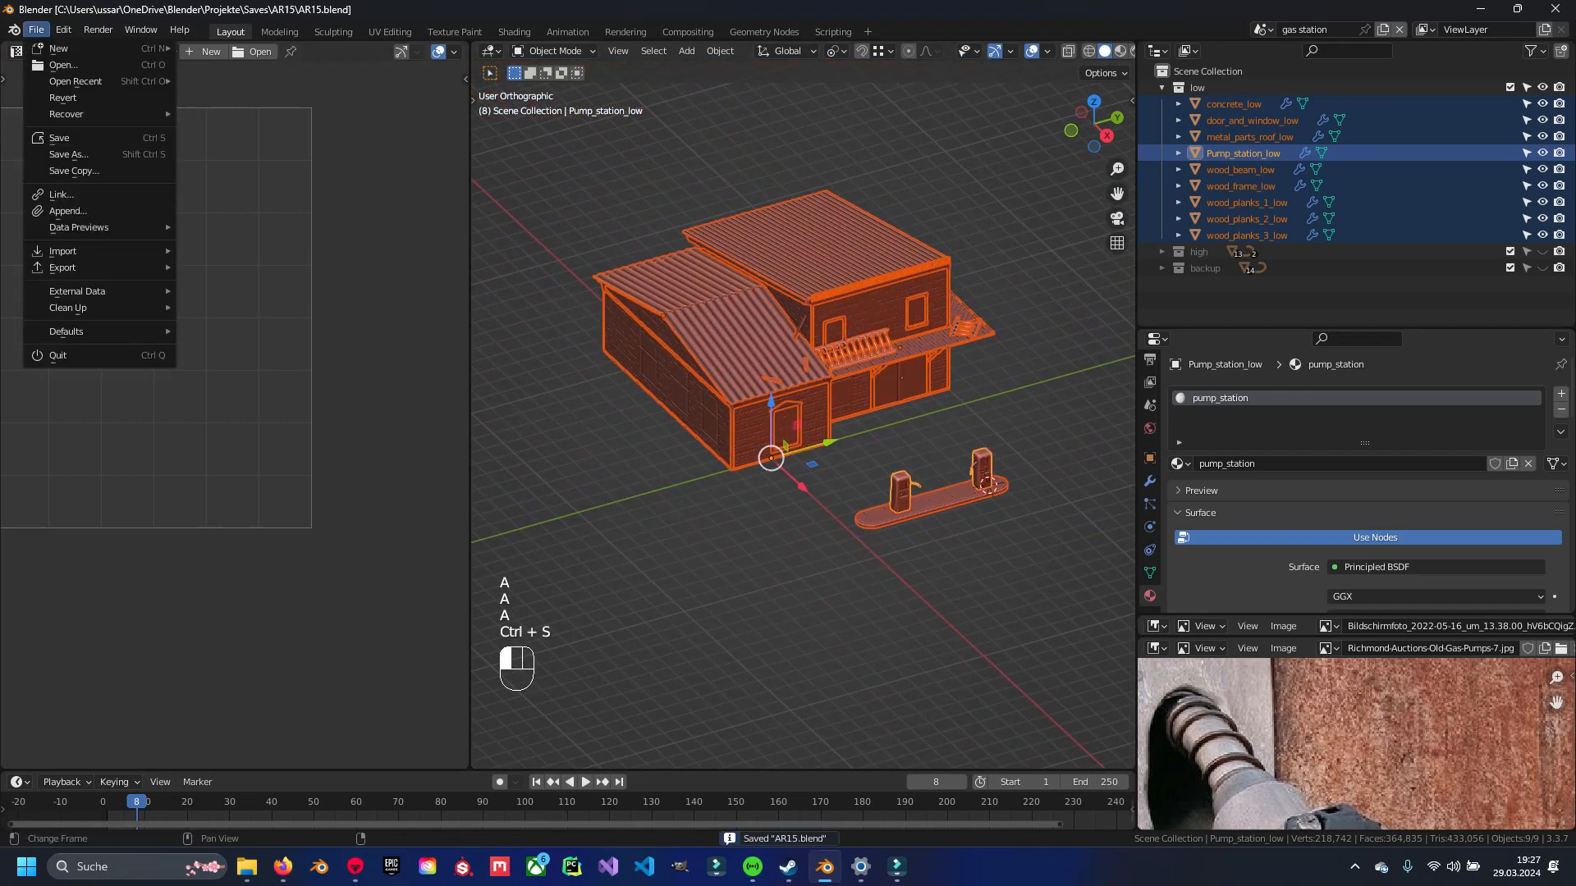
mouse_move(62, 267)
left_click(246, 430)
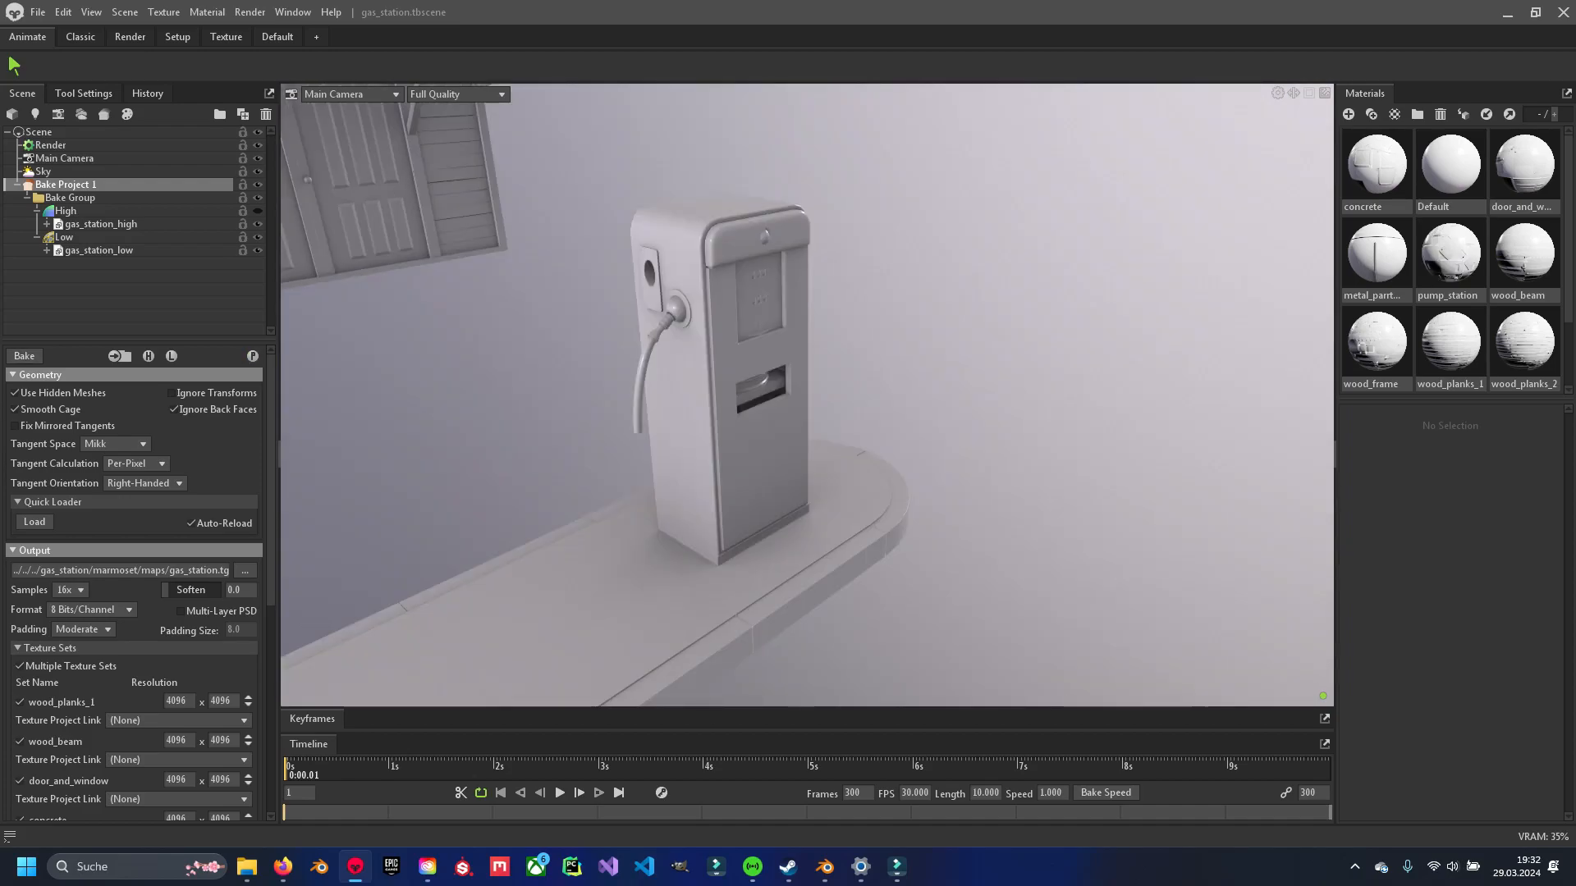
Switch to Marmoset Toolbag and examine the rebaked fuel pumps, their concrete island and the gas station building.
left_click_drag(804, 361, 788, 443)
middle_click_drag(616, 435, 1042, 189)
scroll(805, 394, "down", 3)
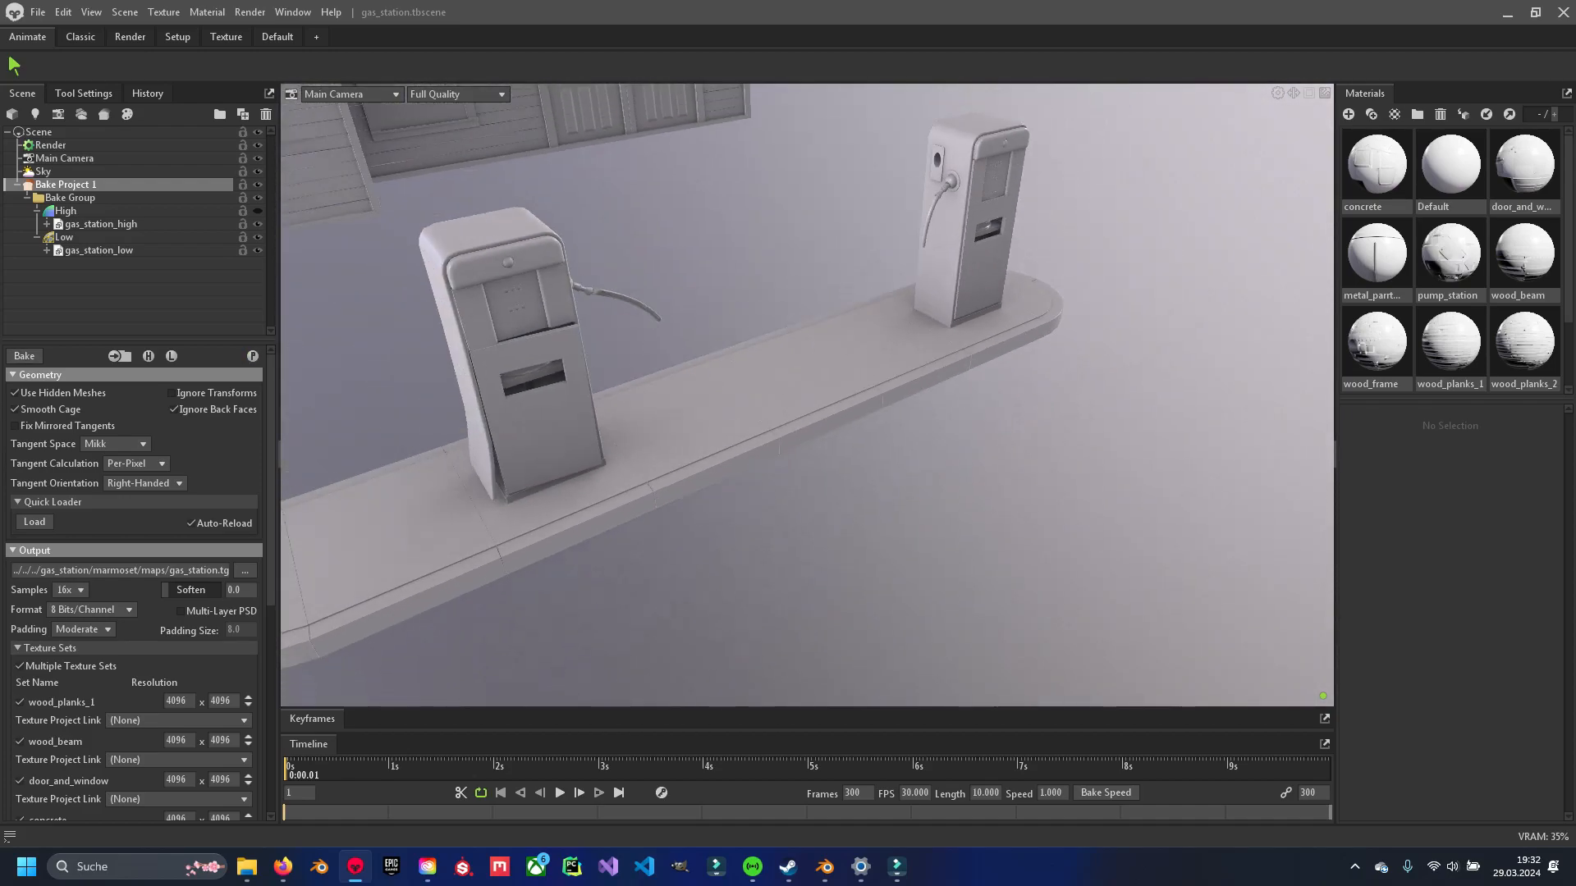
left_click_drag(804, 361, 722, 394)
scroll(807, 394, "down", 3)
middle_click_drag(739, 329, 978, 590)
scroll(862, 468, "down", 3)
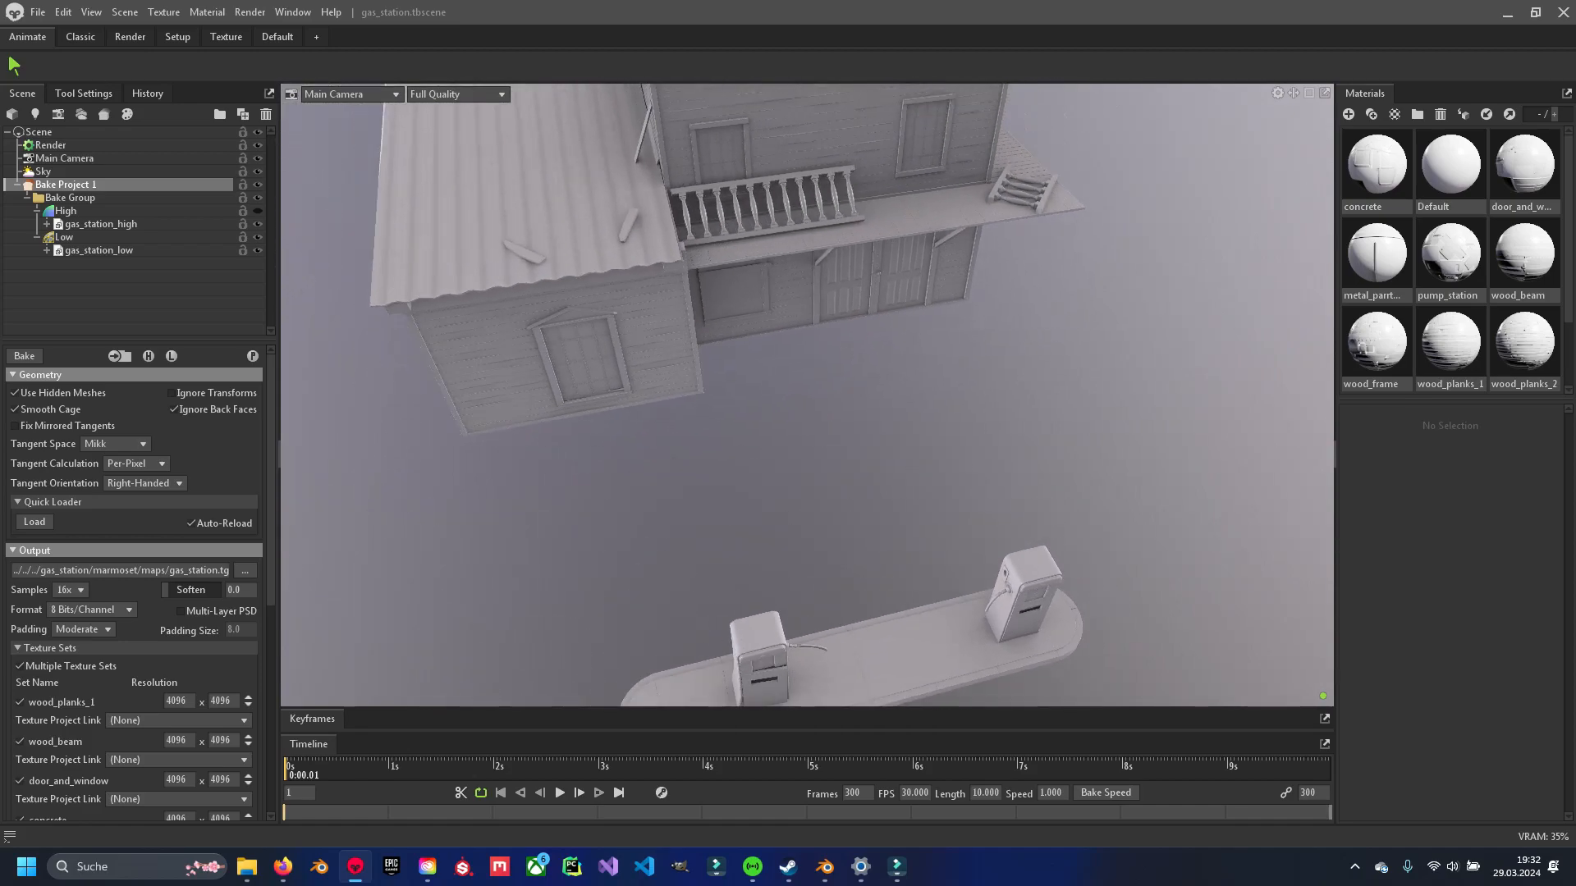
left_click_drag(978, 589, 1001, 558)
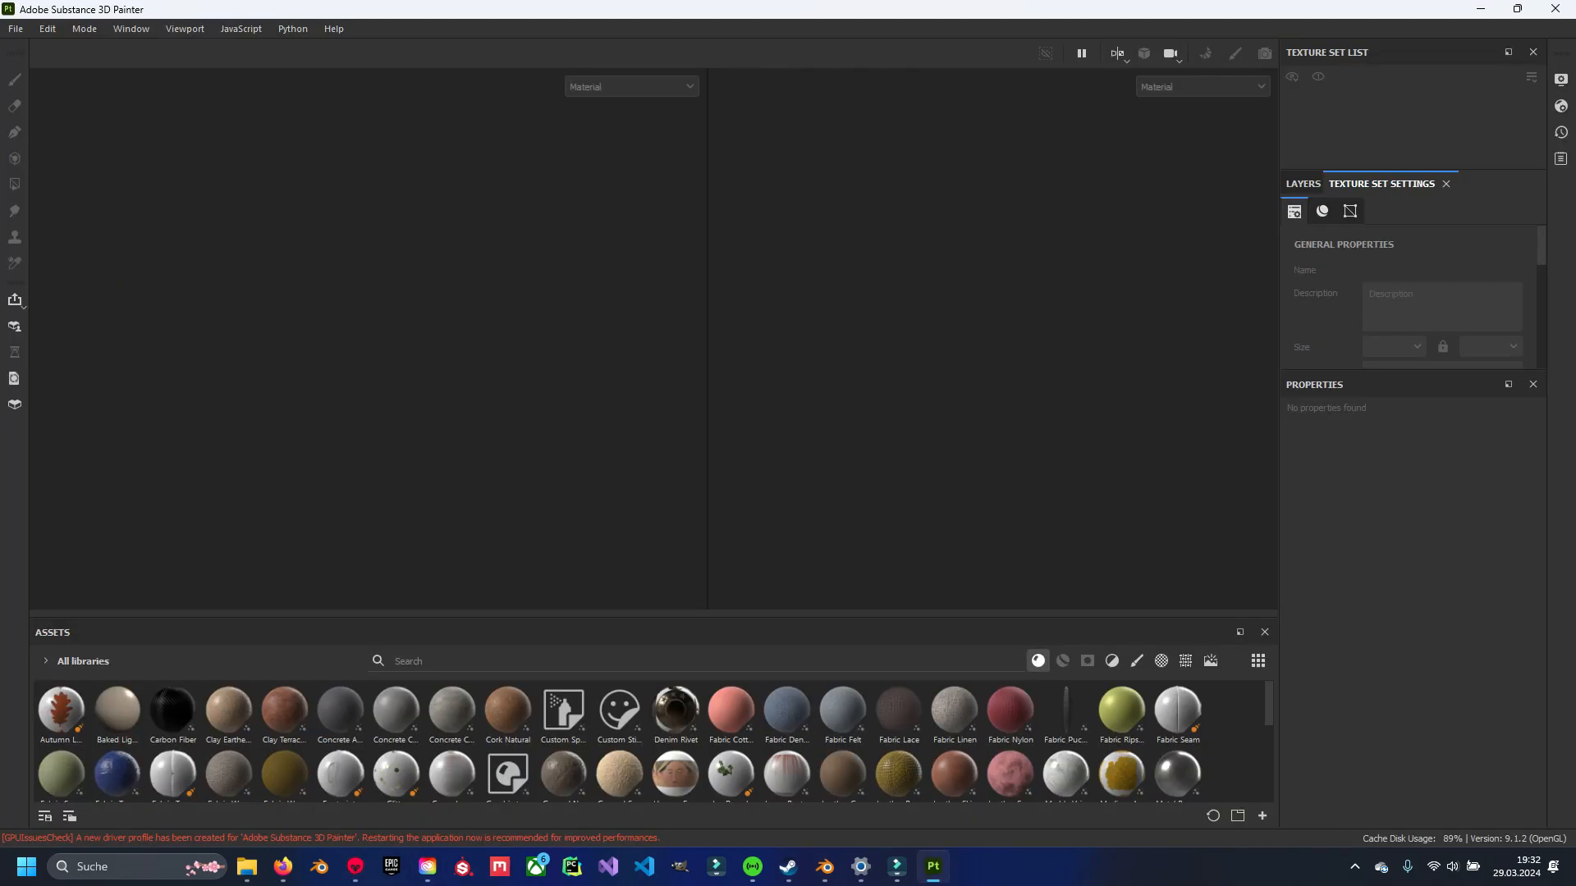
Switch to Substance 3D Painter, start a new project and choose gas_station_low.fbx from the export folder as its mesh.
left_click(16, 28)
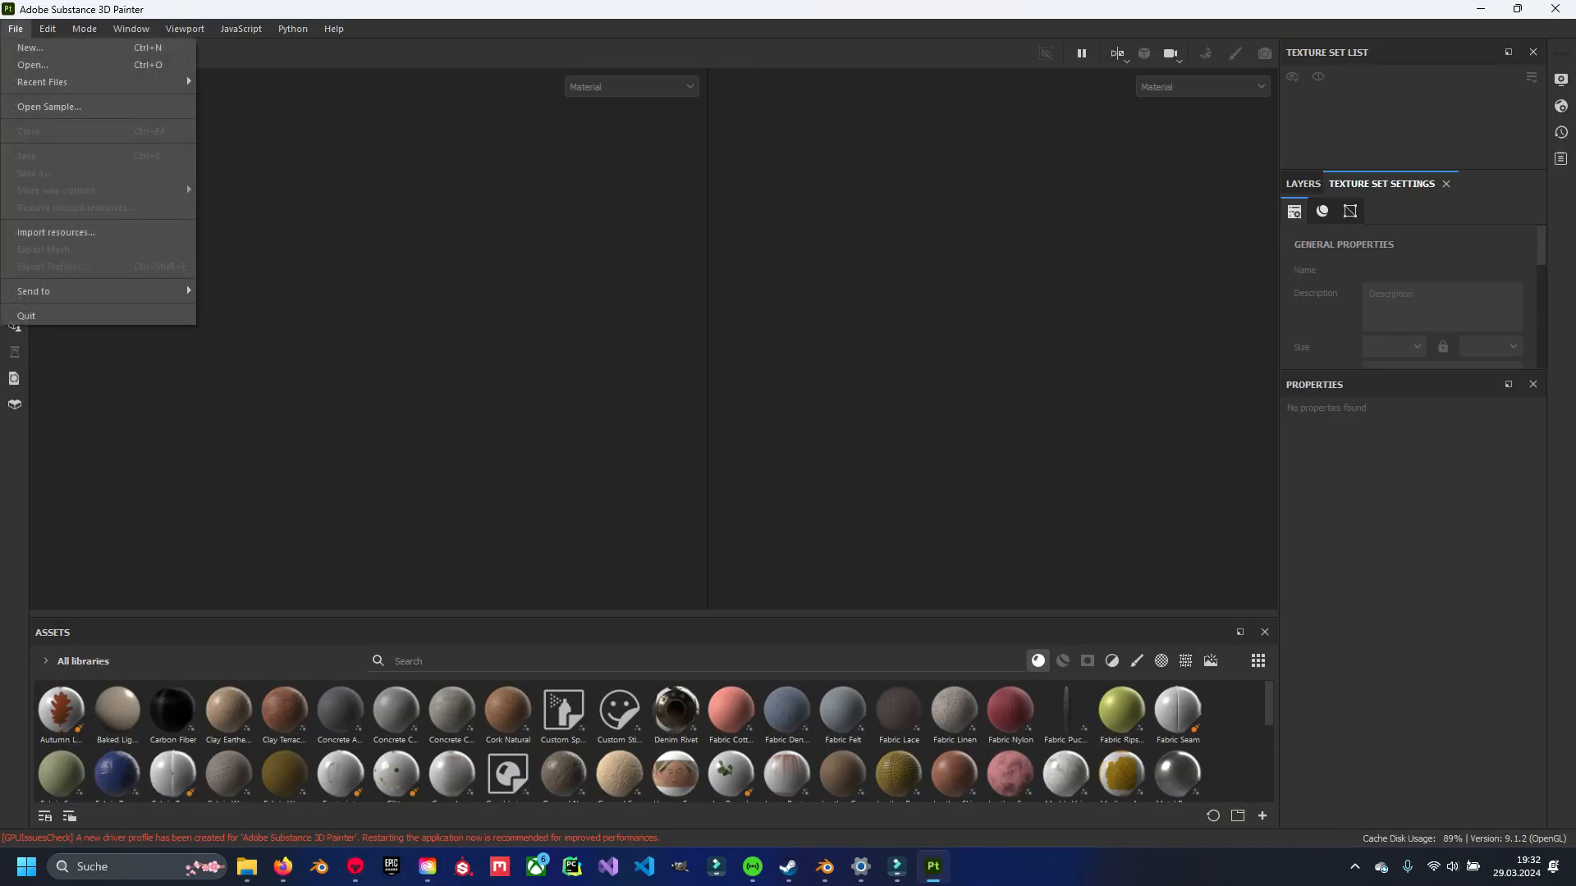
left_click(31, 63)
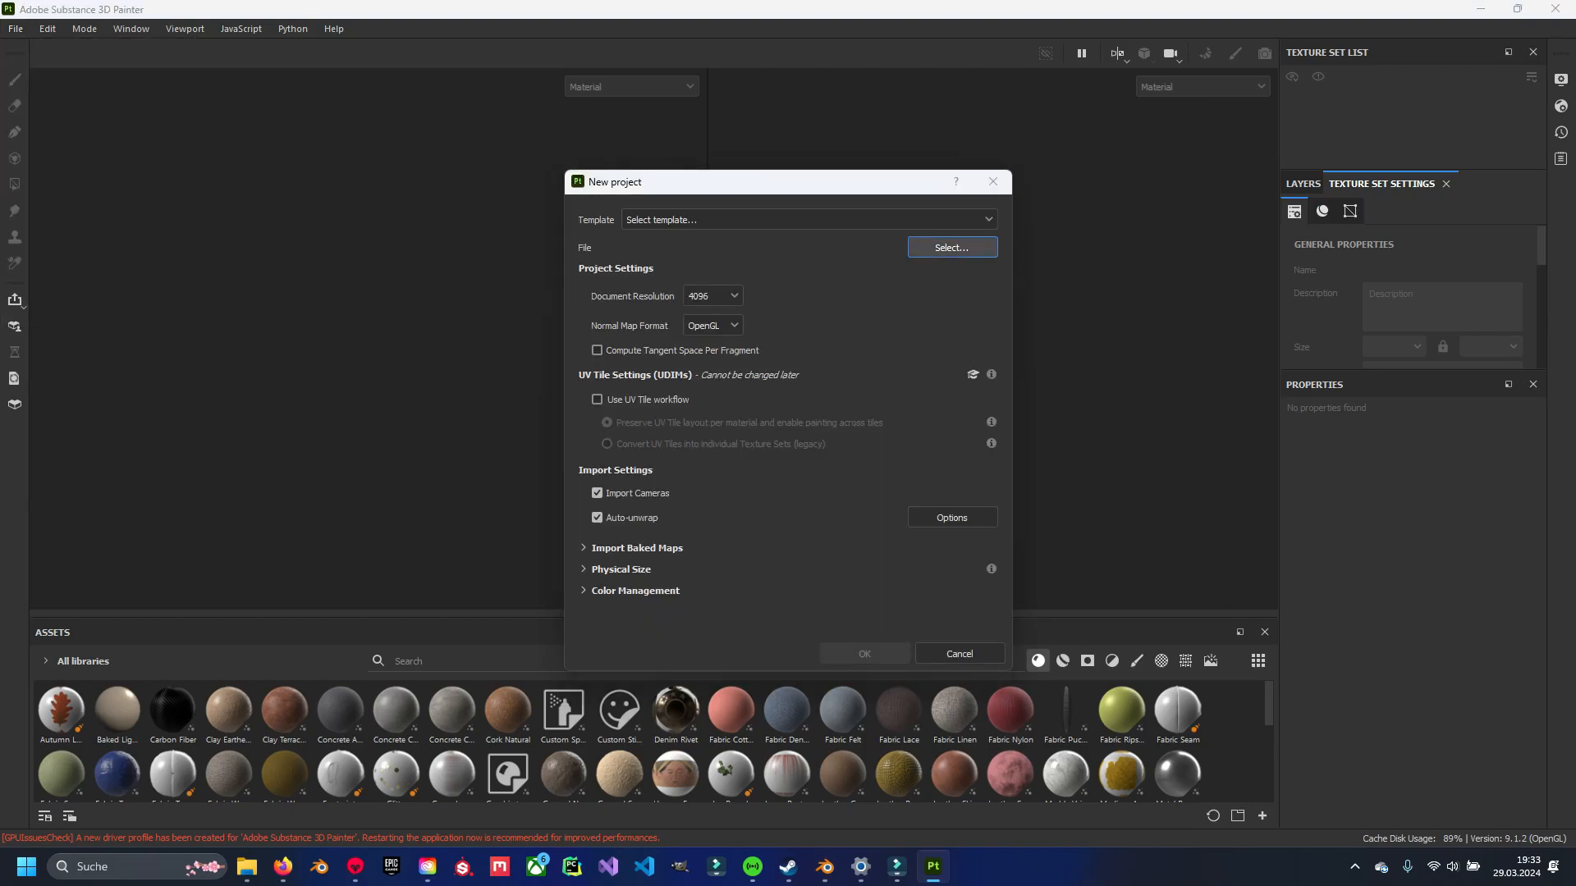
left_click(952, 248)
double_click(788, 327)
left_click(791, 352)
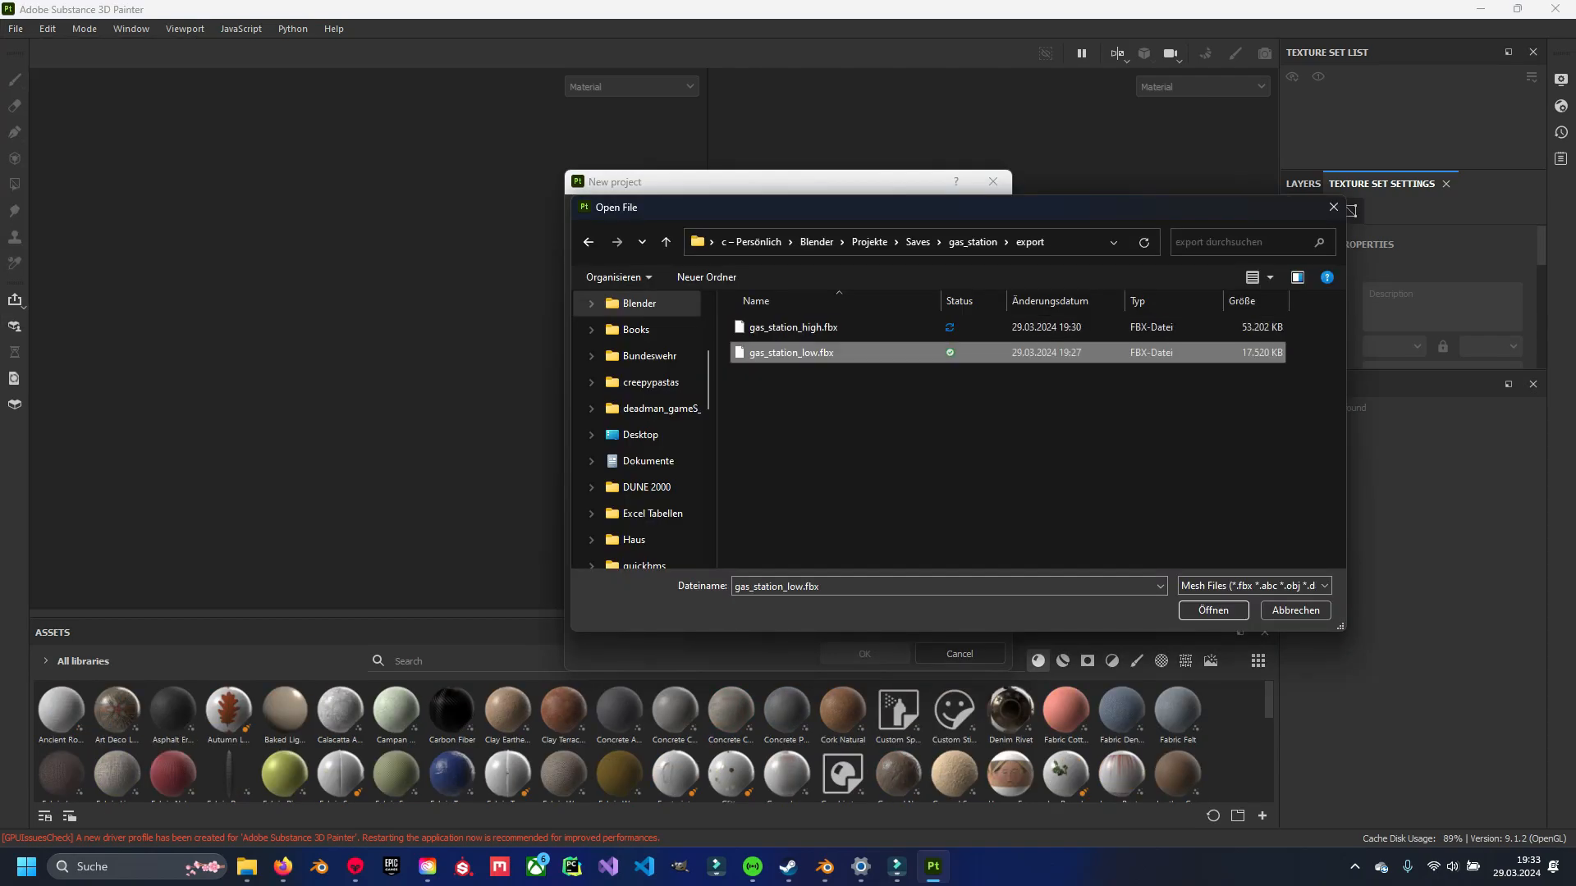
key("Return")
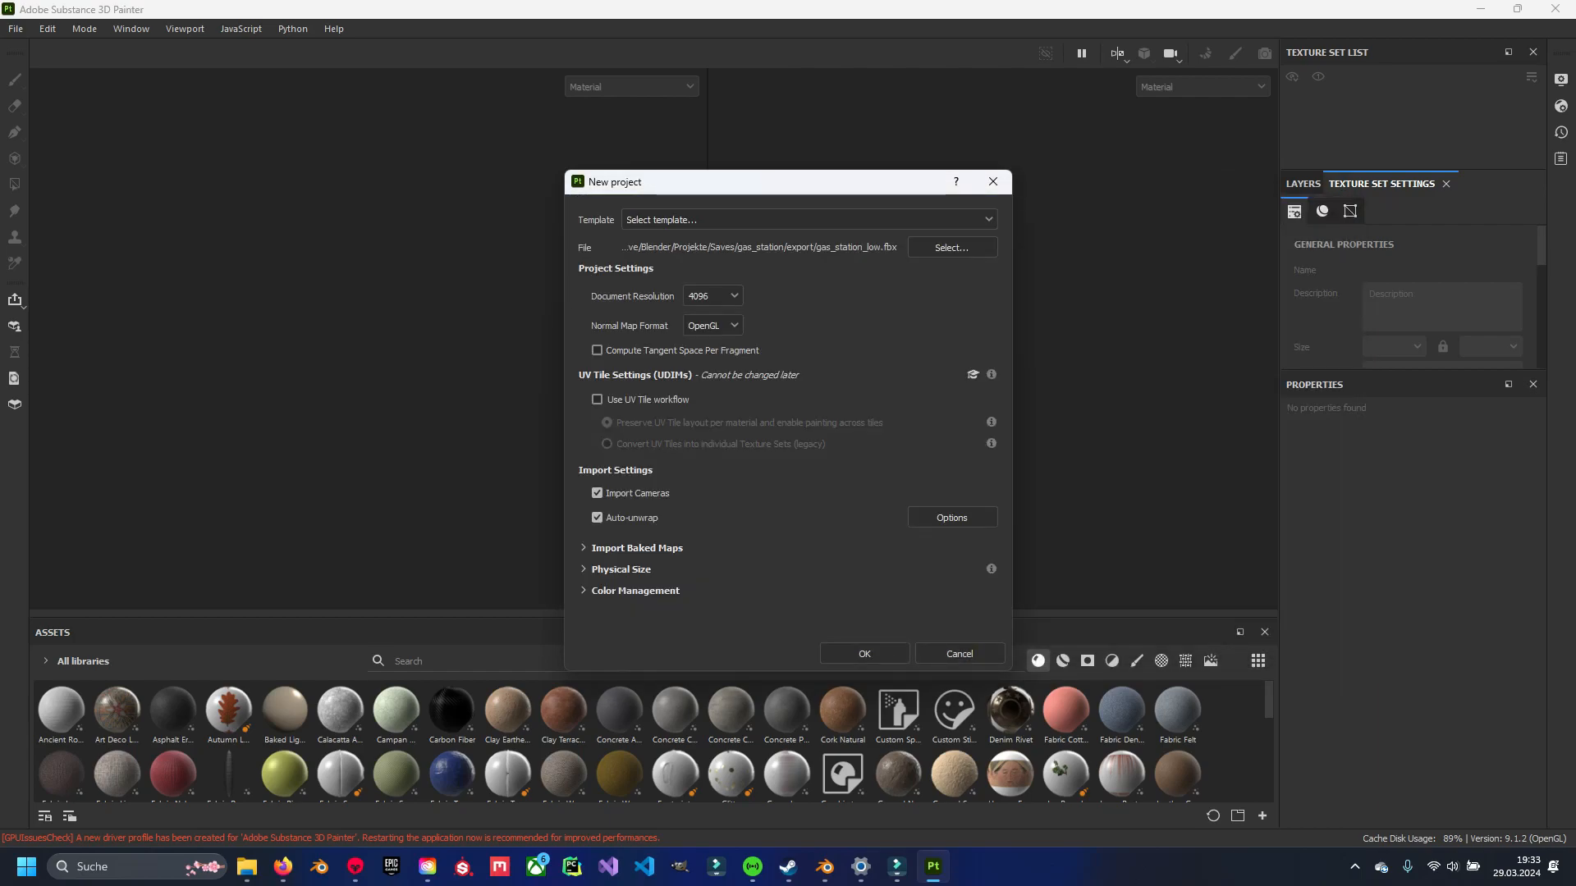
Add all the baked maps from the gas_station/marmoset/maps folder to the project and create it.
left_click(637, 549)
scroll(788, 410, "down", 2)
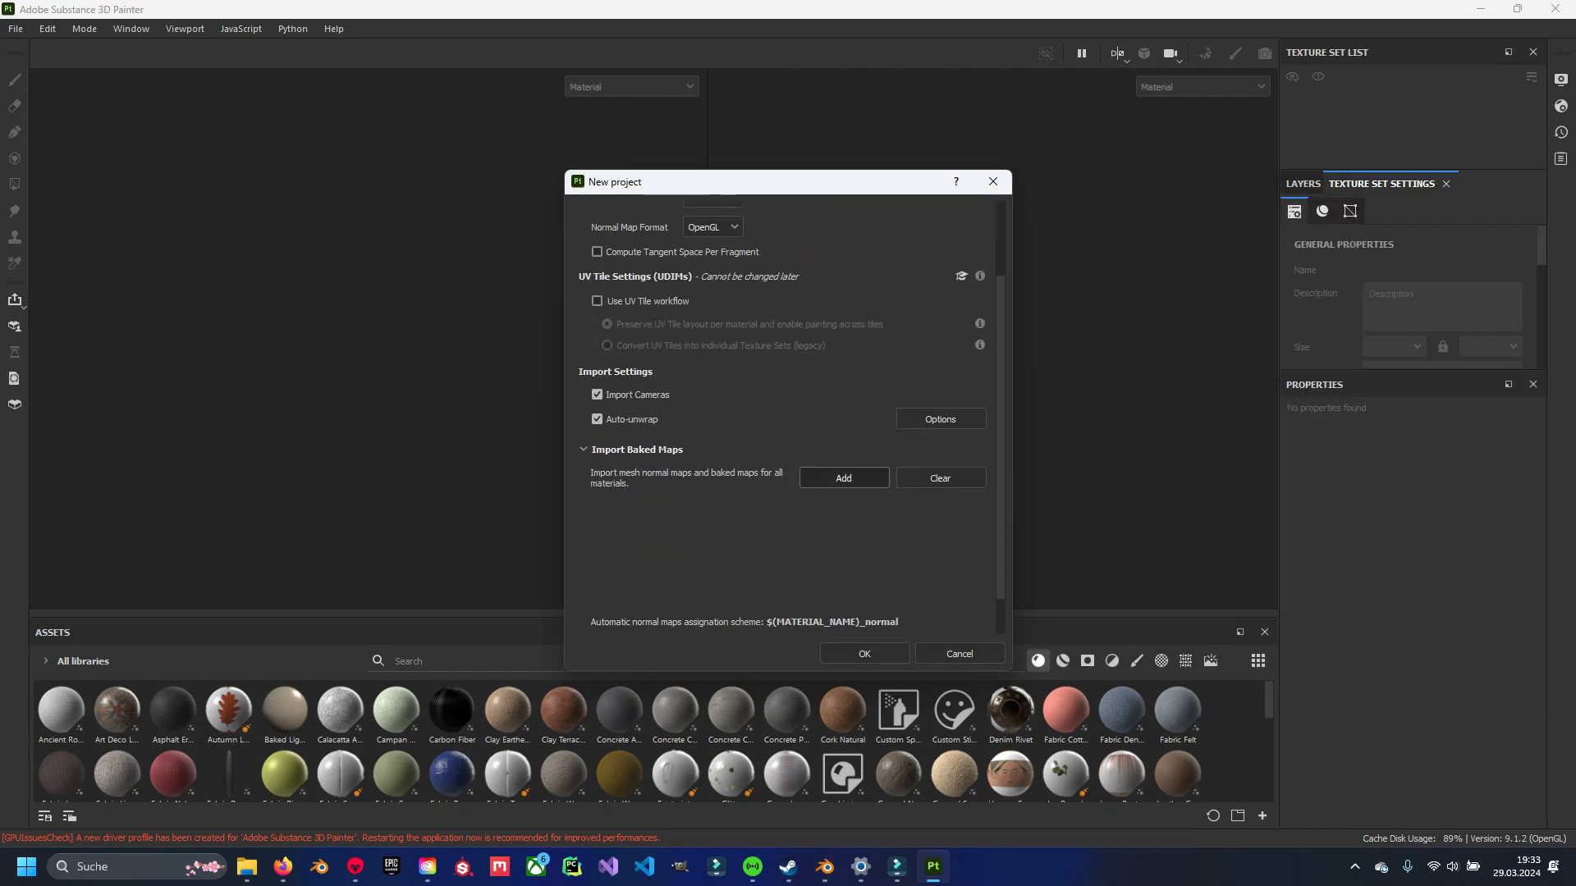
left_click(844, 478)
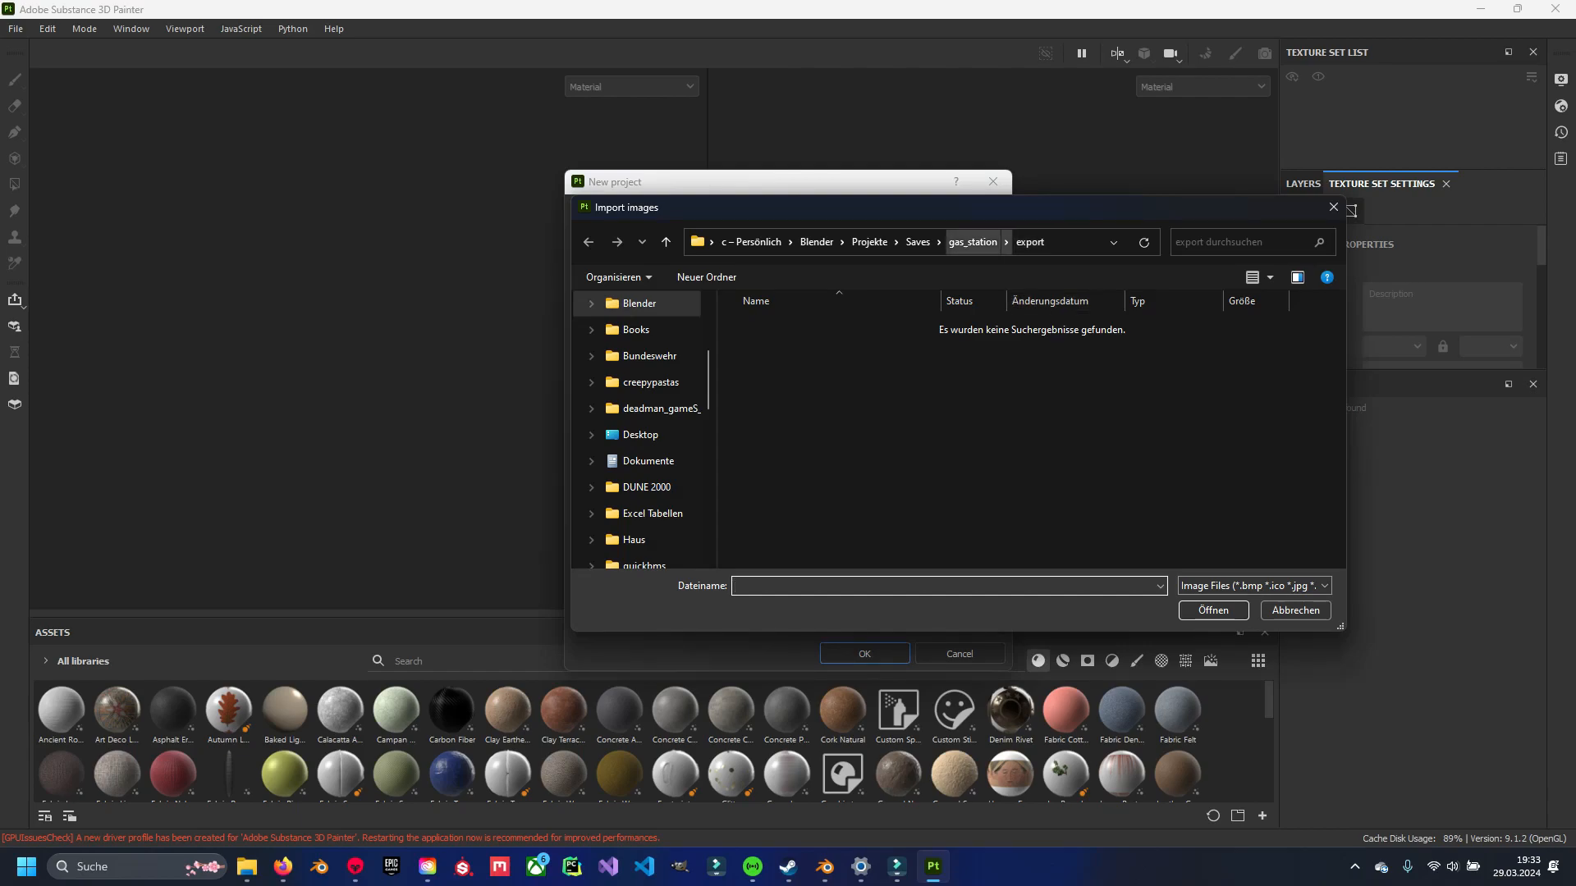
left_click(972, 242)
double_click(829, 353)
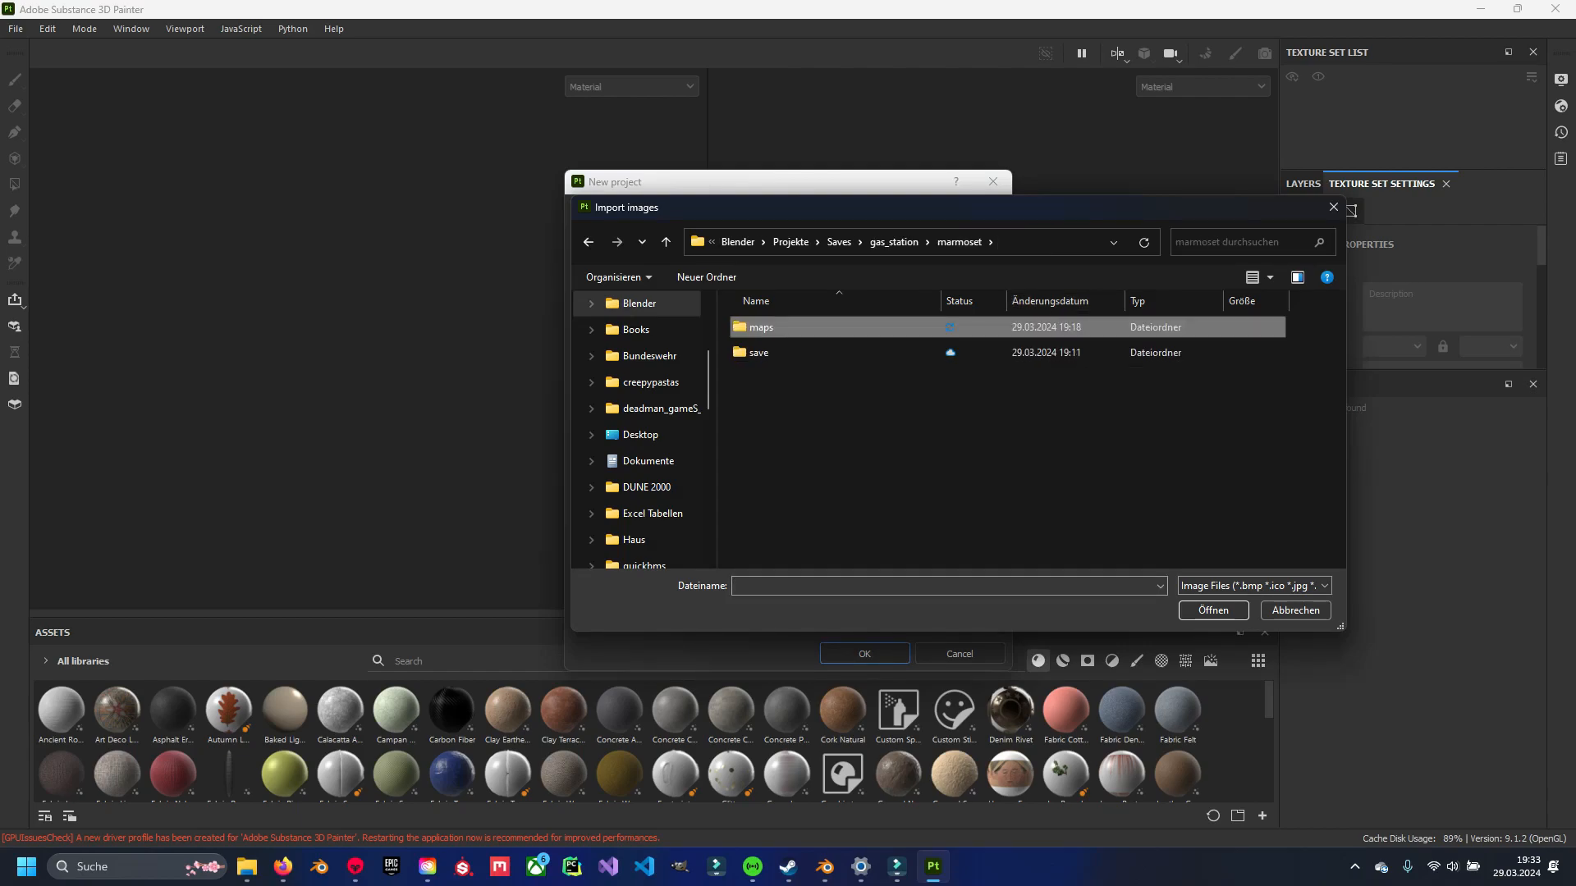
double_click(820, 328)
key("ctrl+a")
scroll(985, 498, "down", 14)
scroll(1007, 444, "up", 14)
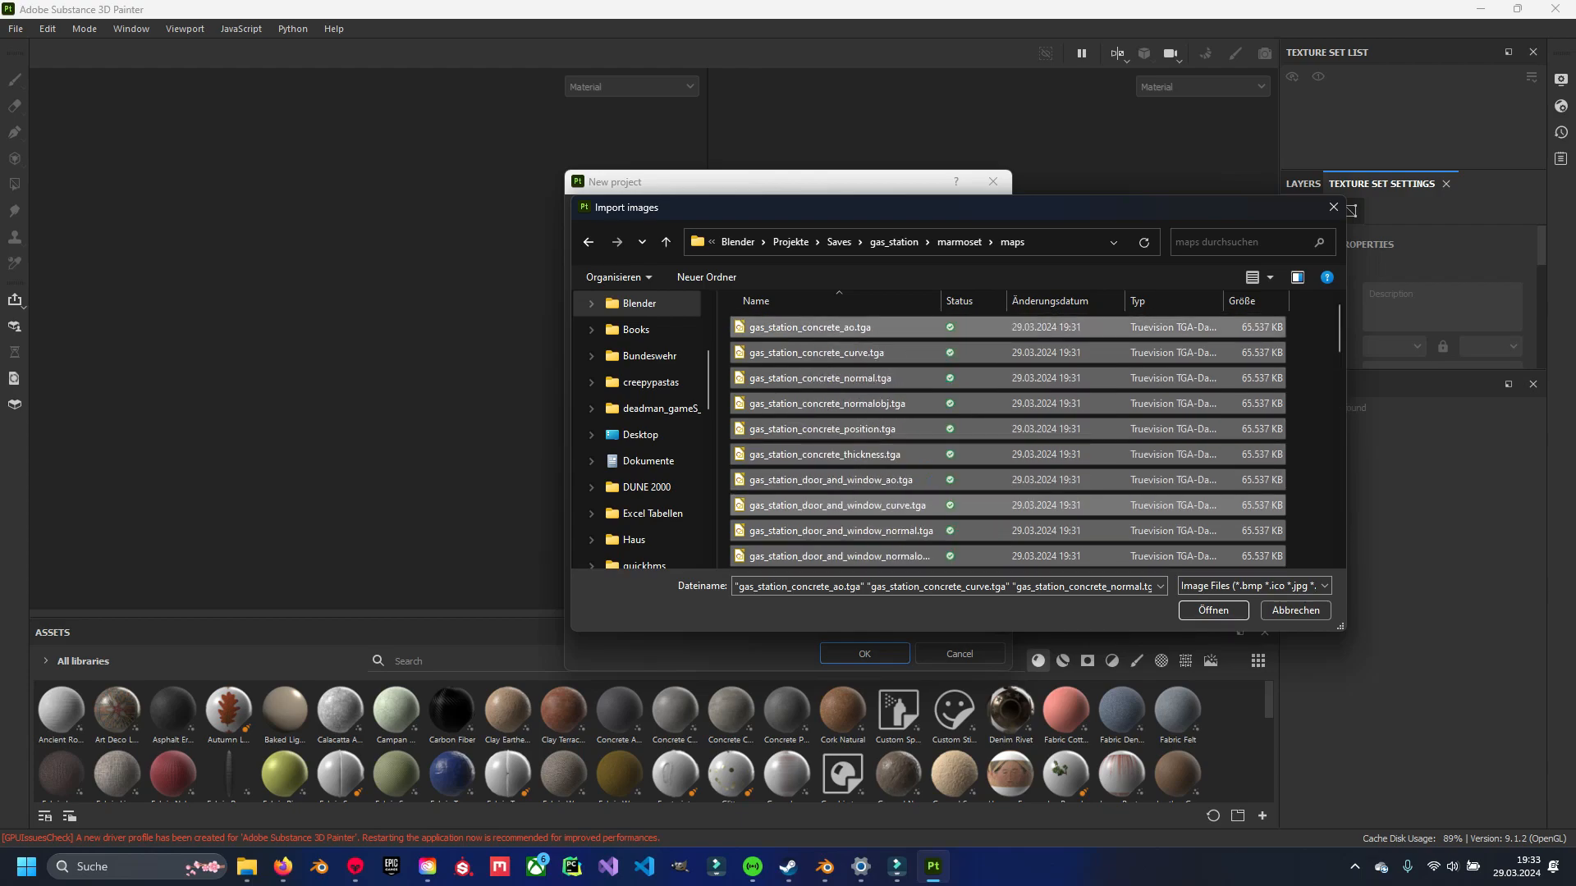
key("Return")
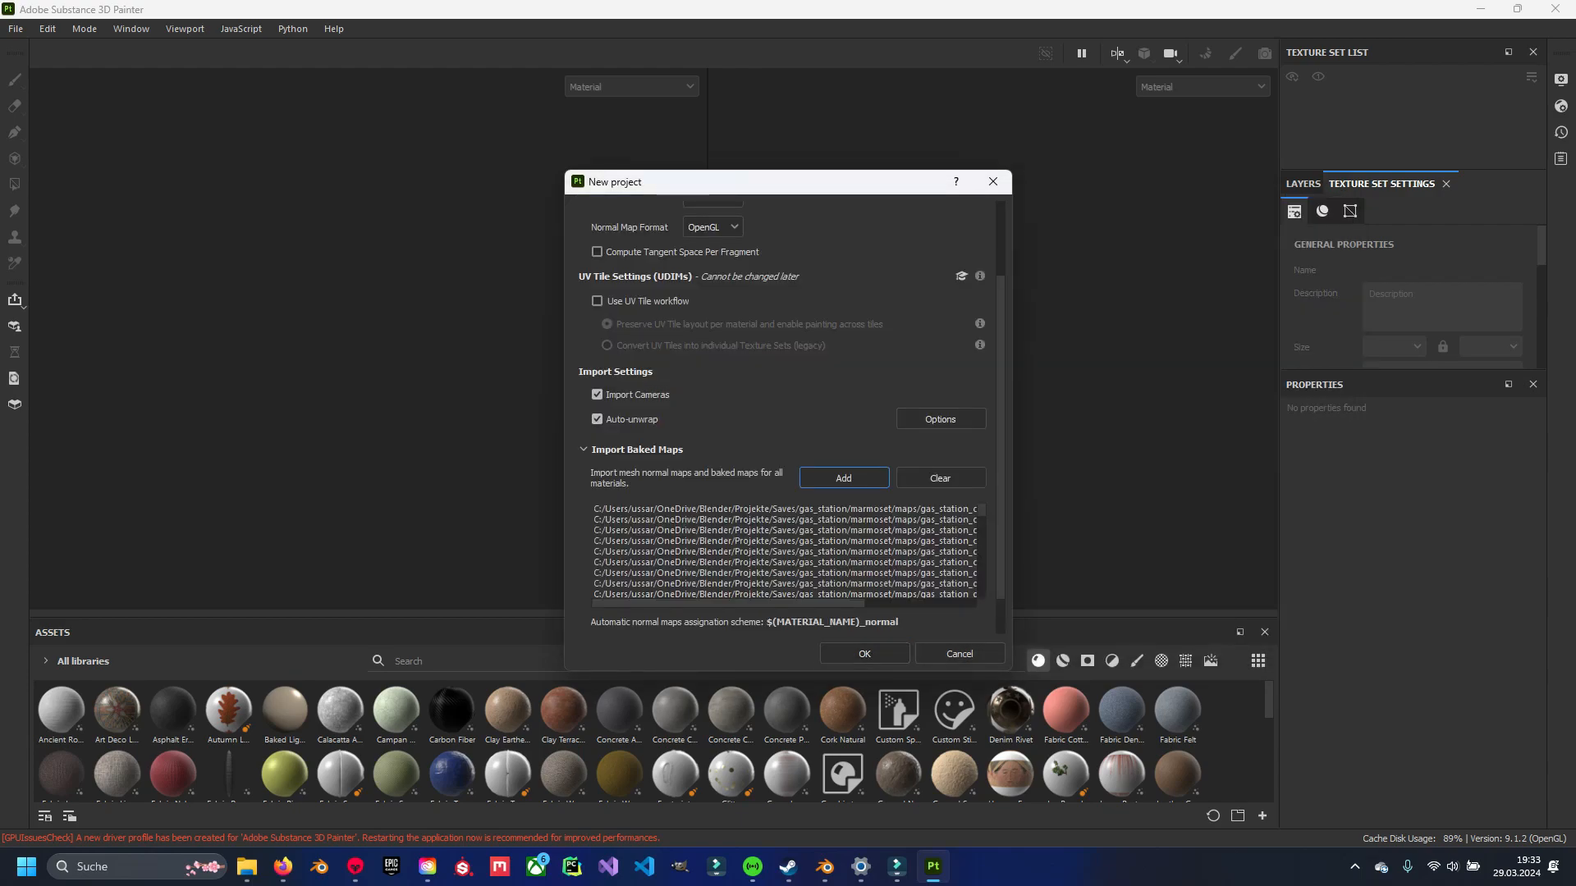
key("Return")
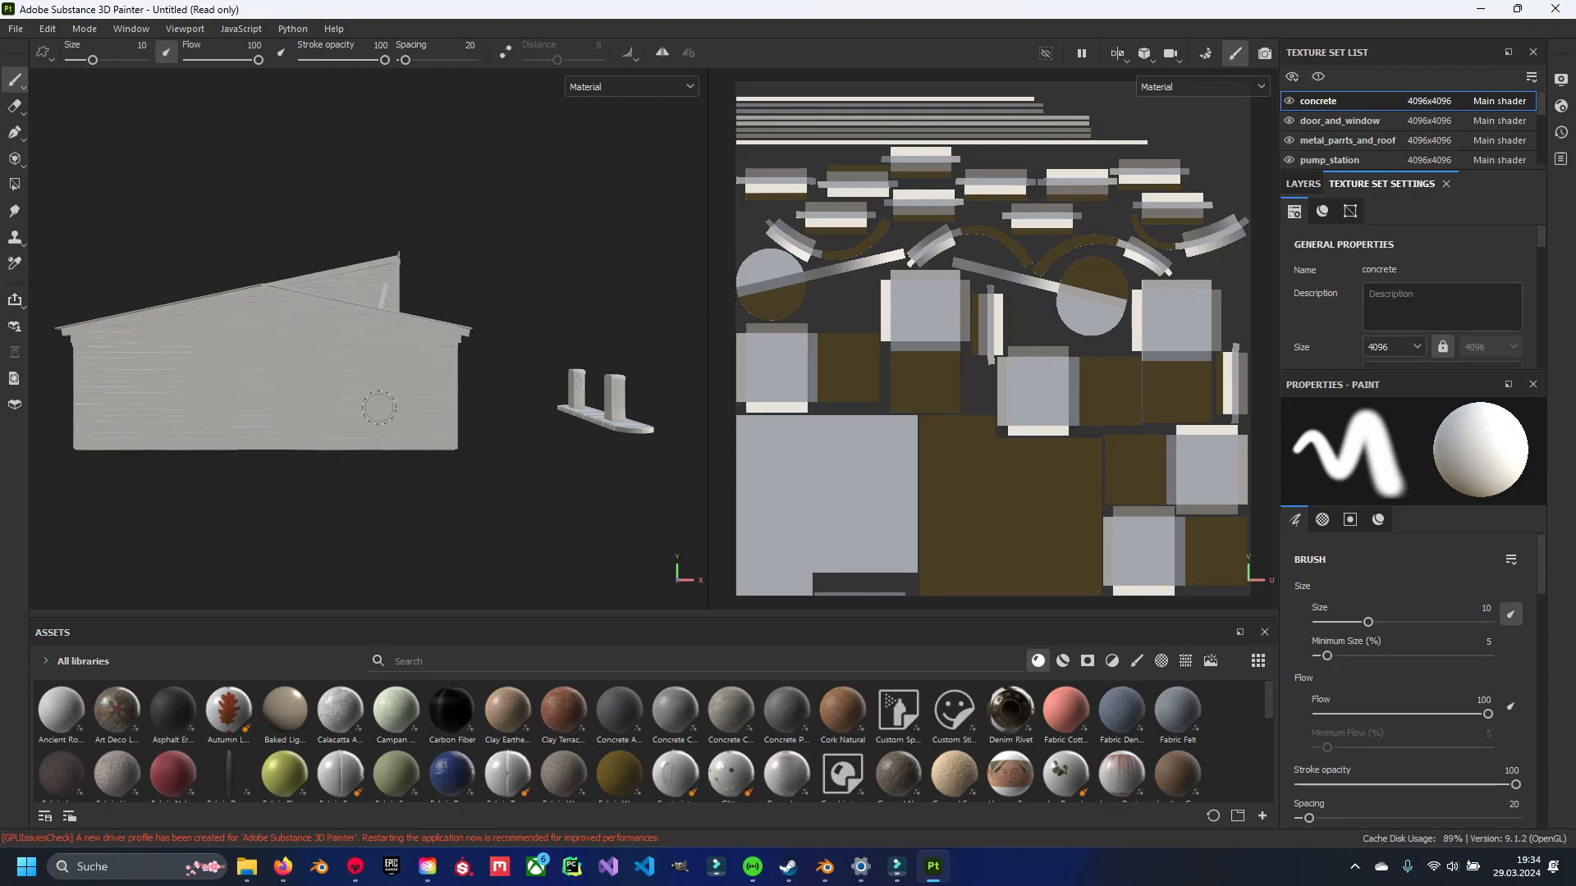
Enlarge the texture set list until every set shows and give the texture set settings more height.
left_click_drag(388, 419, 542, 386, "alt")
scroll(490, 446, "up", 3)
left_click_drag(491, 446, 430, 417, "alt")
middle_click_drag(430, 417, 478, 489, "alt")
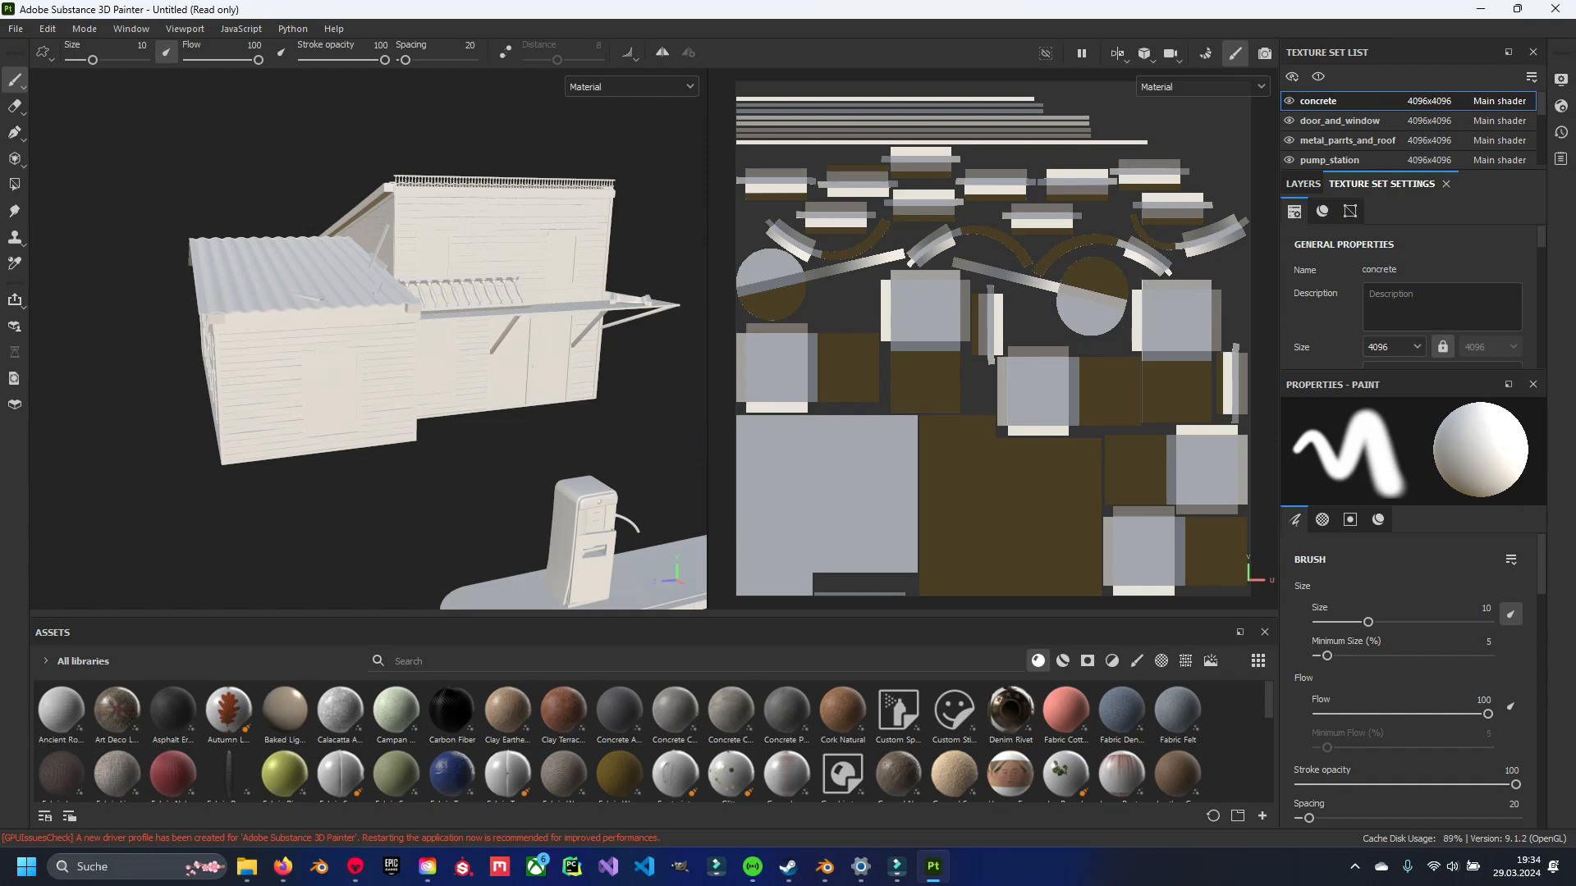
left_click_drag(1410, 371, 1409, 483)
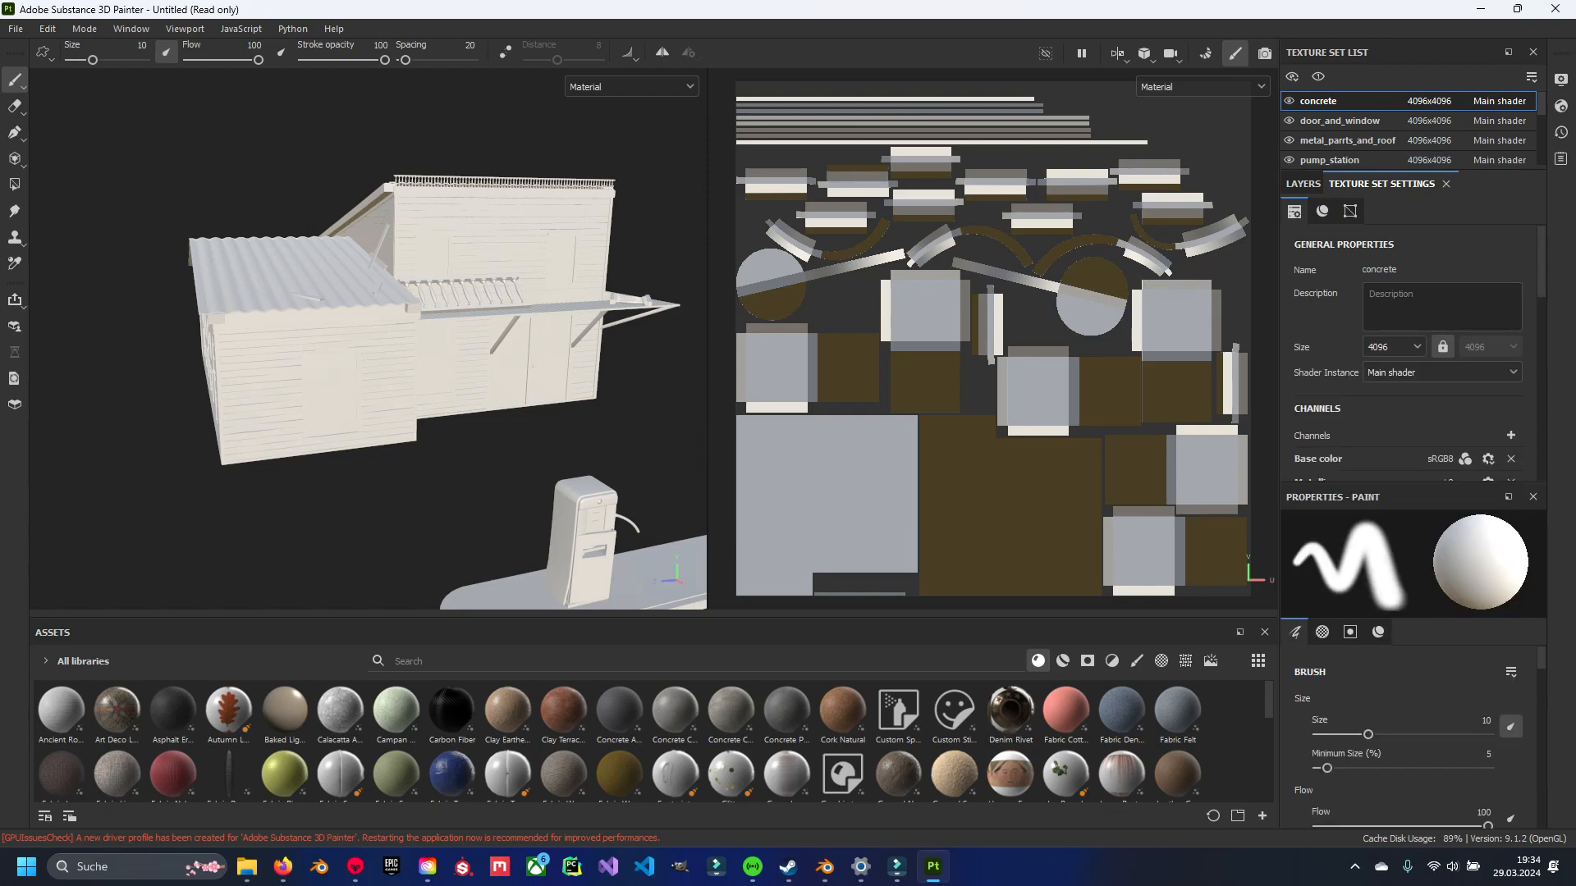
left_click_drag(1409, 173, 1409, 286)
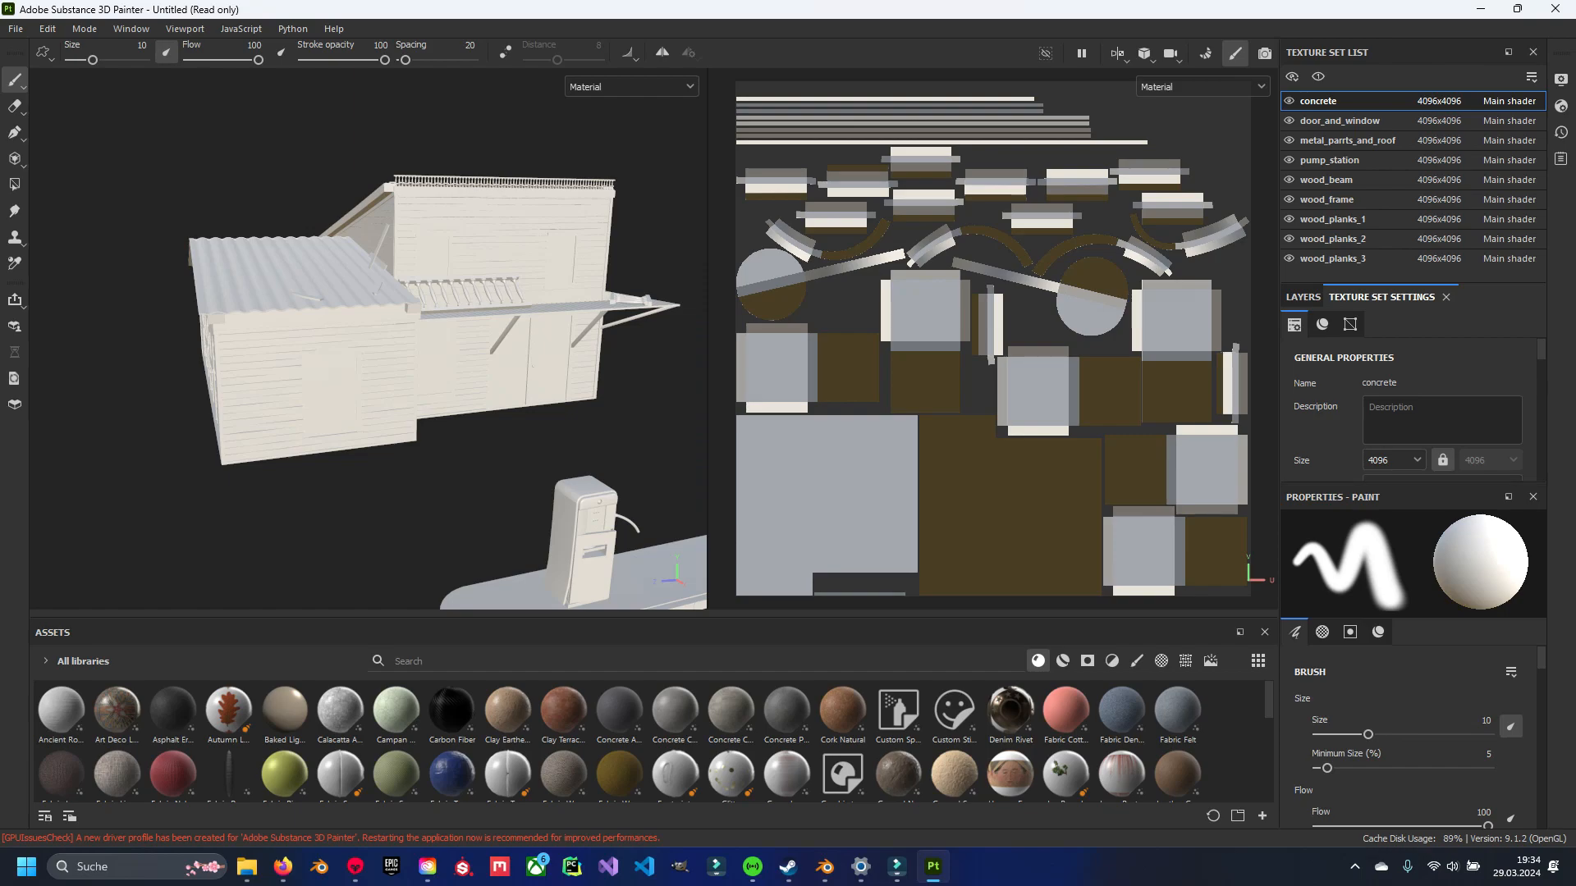
left_click_drag(1411, 486, 1411, 546)
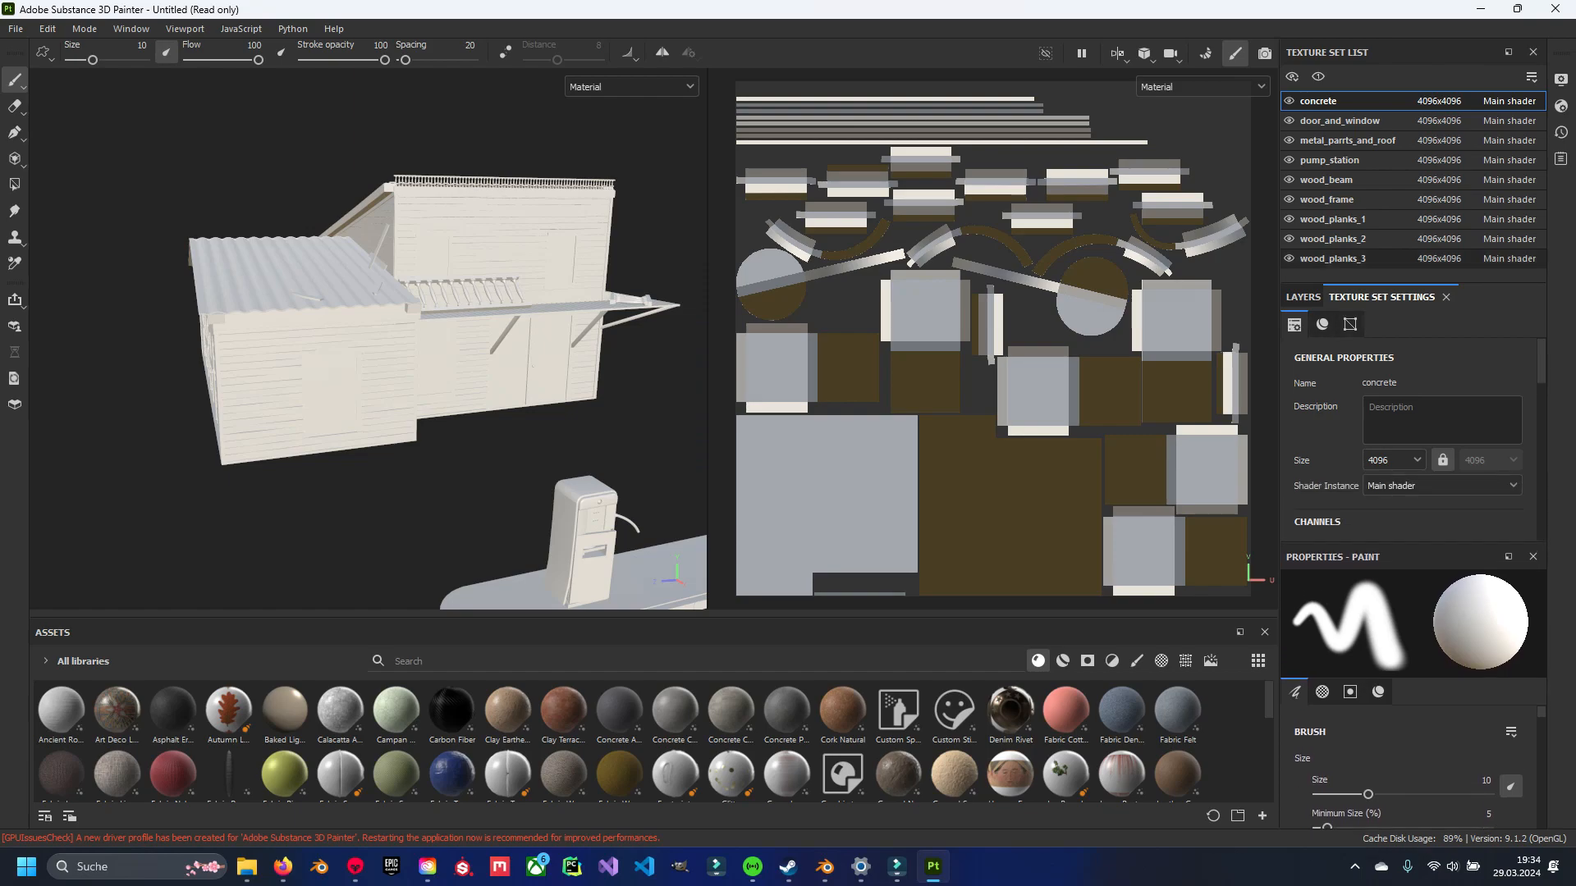
Assign gas_station_concrete_normal as the normal map and gas_station_concrete_normalobj as the world space normal map of the concrete texture set.
scroll(1411, 427, "down", 3)
scroll(1412, 427, "down", 5)
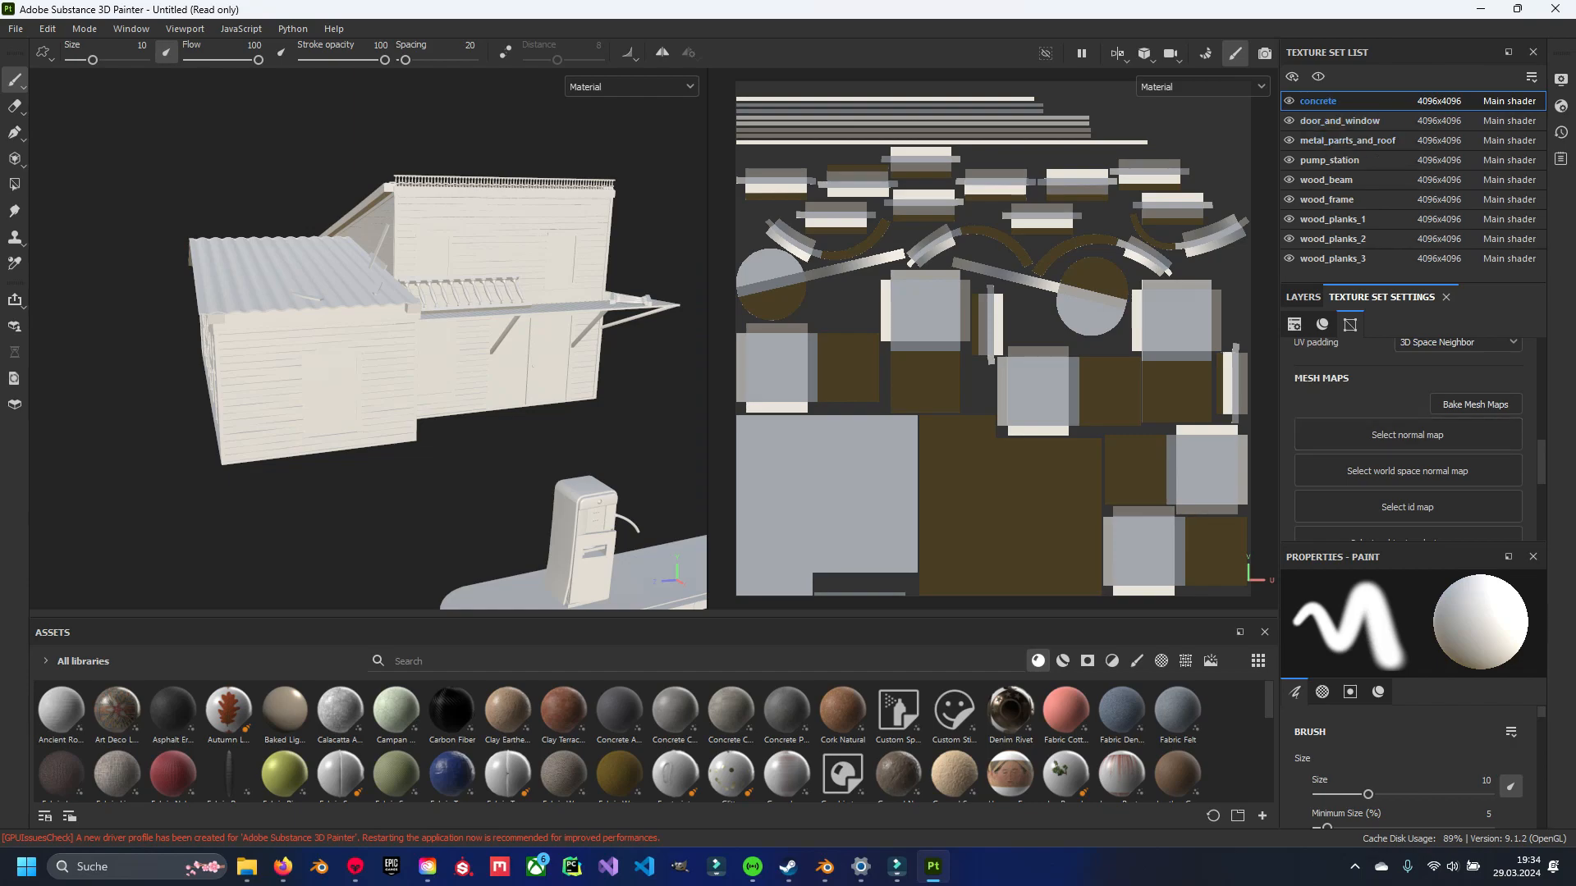
left_click(1408, 435)
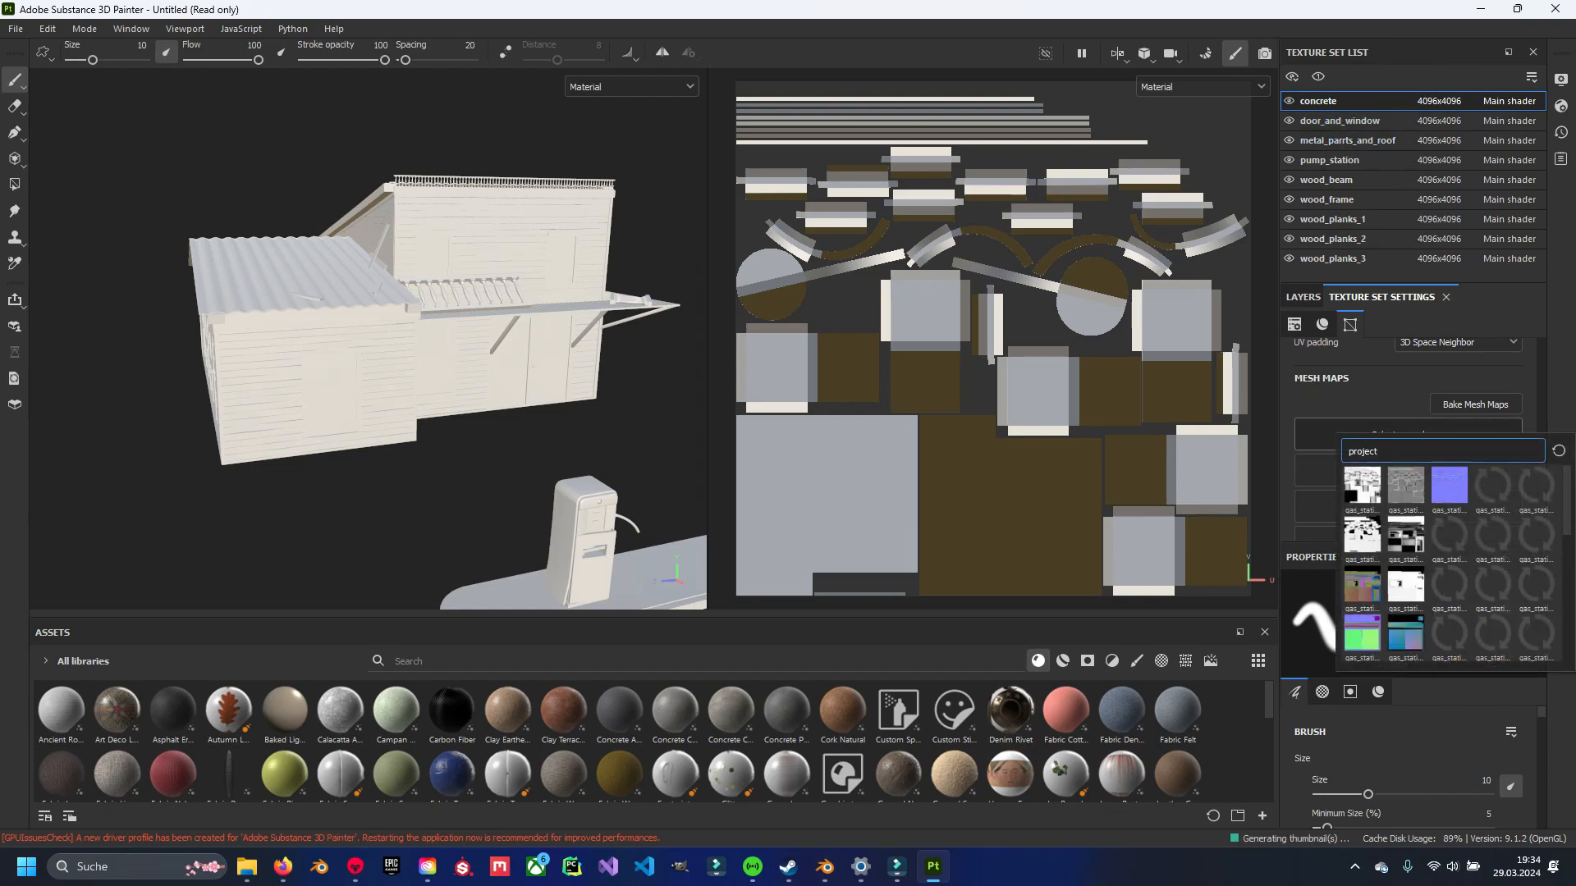
type("project concrete")
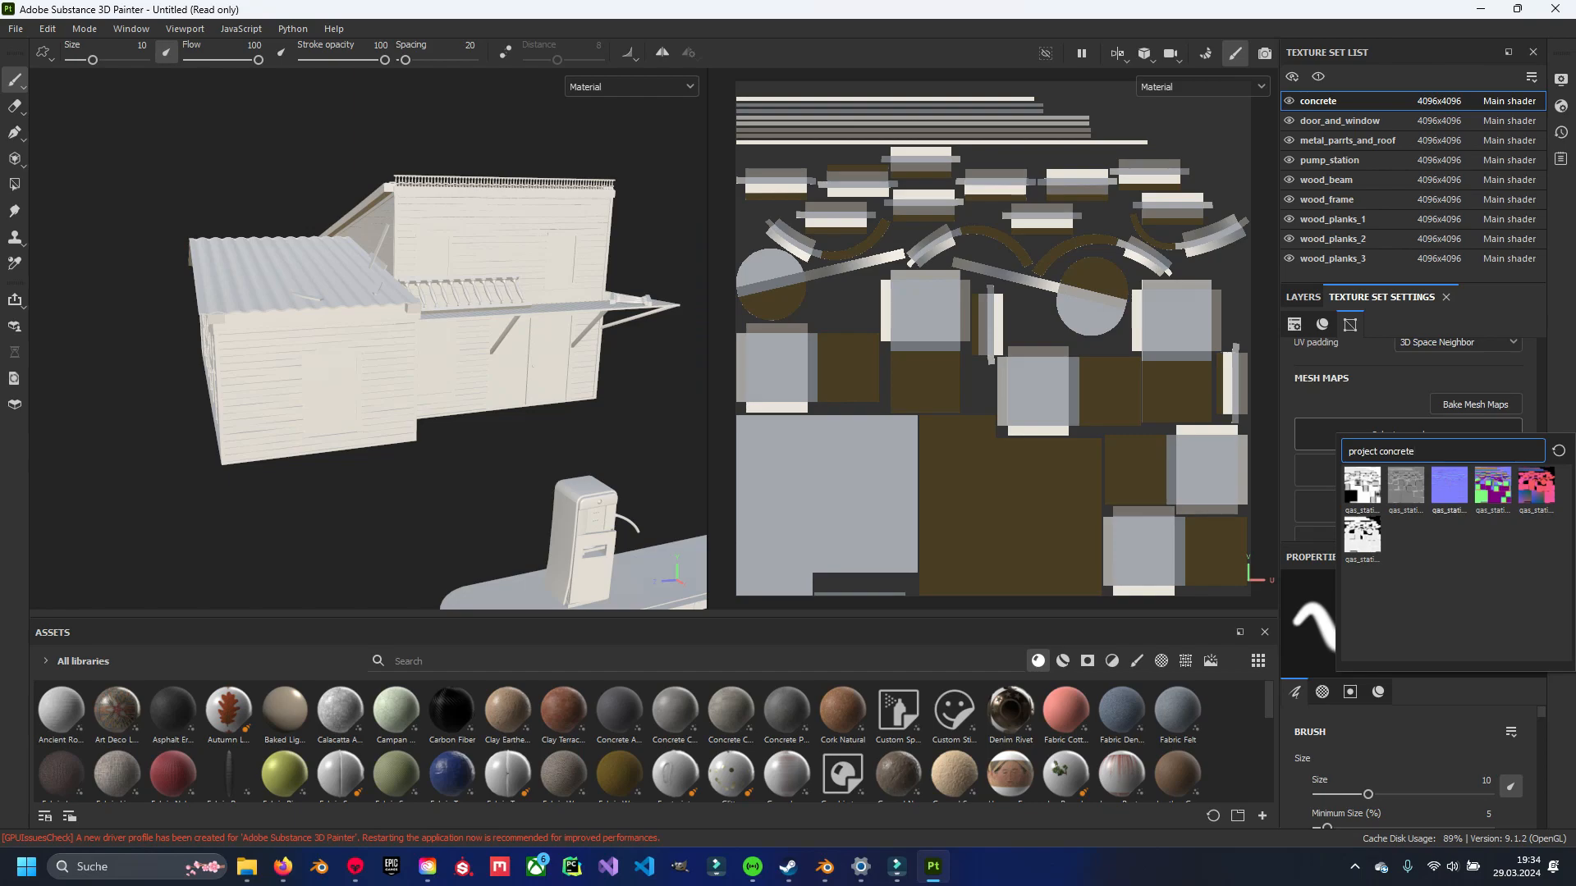
left_click(1448, 485)
scroll(1407, 451, "down", 1)
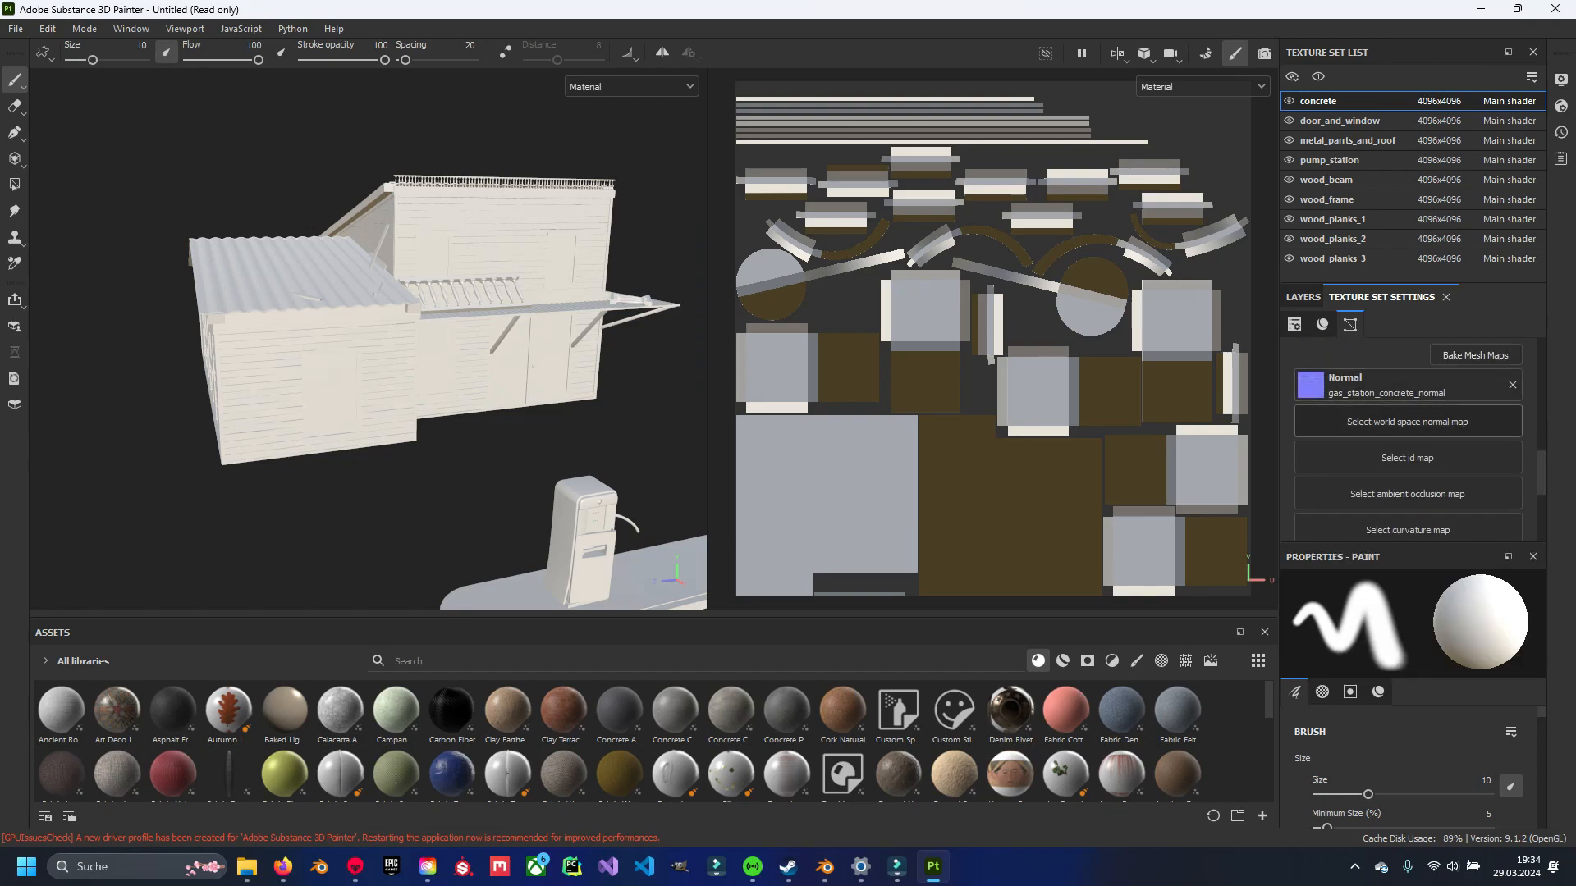
left_click(1407, 421)
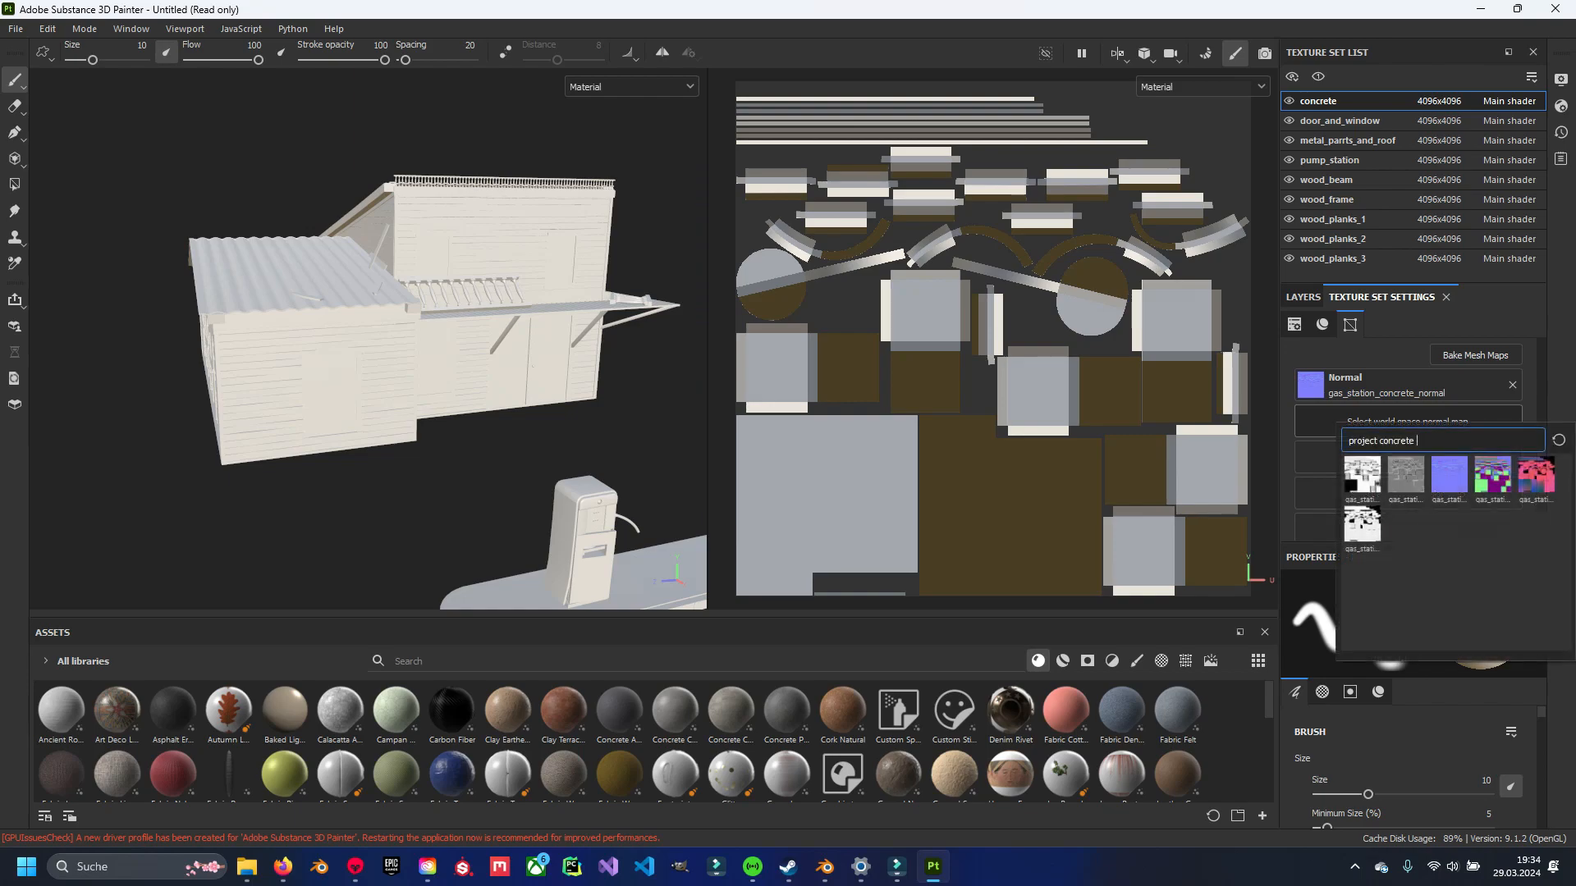
left_click(1492, 474)
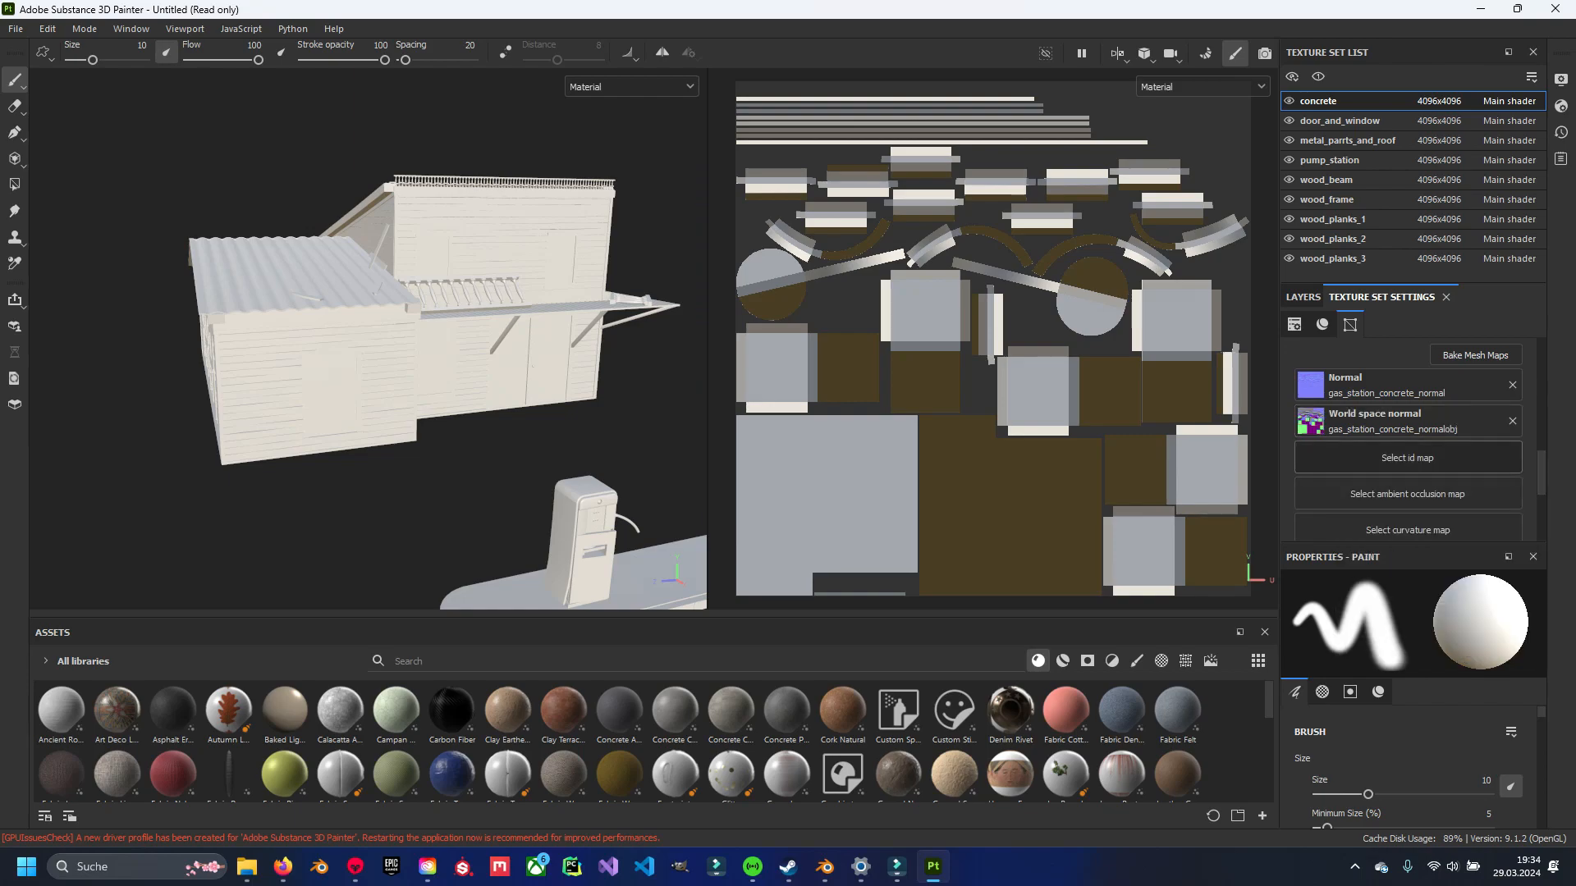
Assign gas_station_concrete_ao as the ambient occlusion map and gas_station_concrete_curve as the curvature map of the concrete set.
scroll(1461, 451, "down", 1)
left_click(1461, 448)
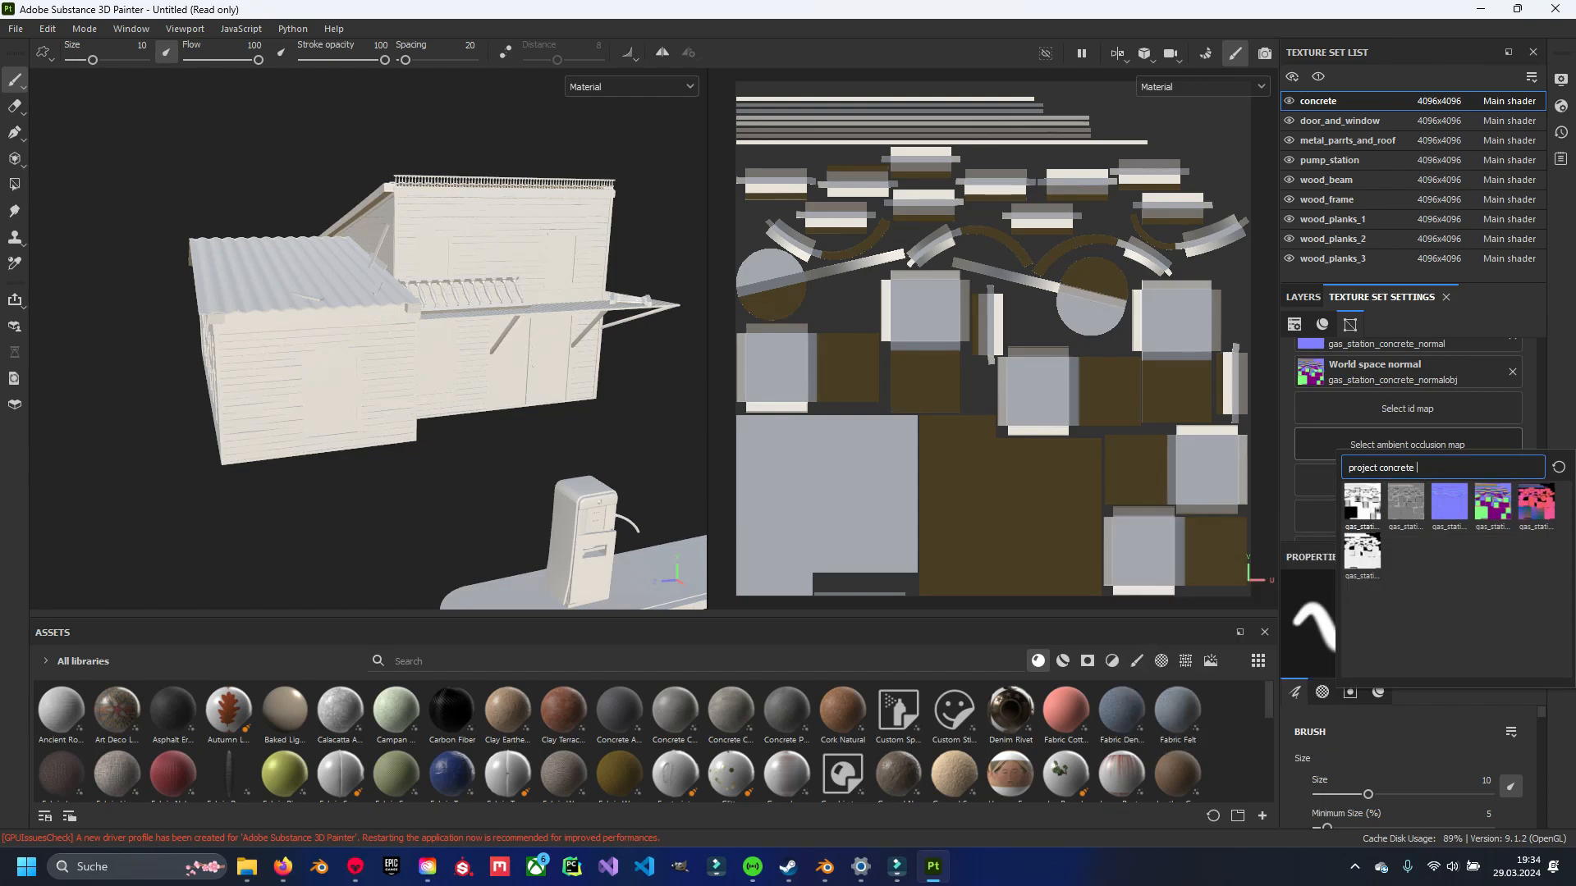
left_click(1360, 504)
scroll(1395, 479, "down", 1)
left_click(1407, 431)
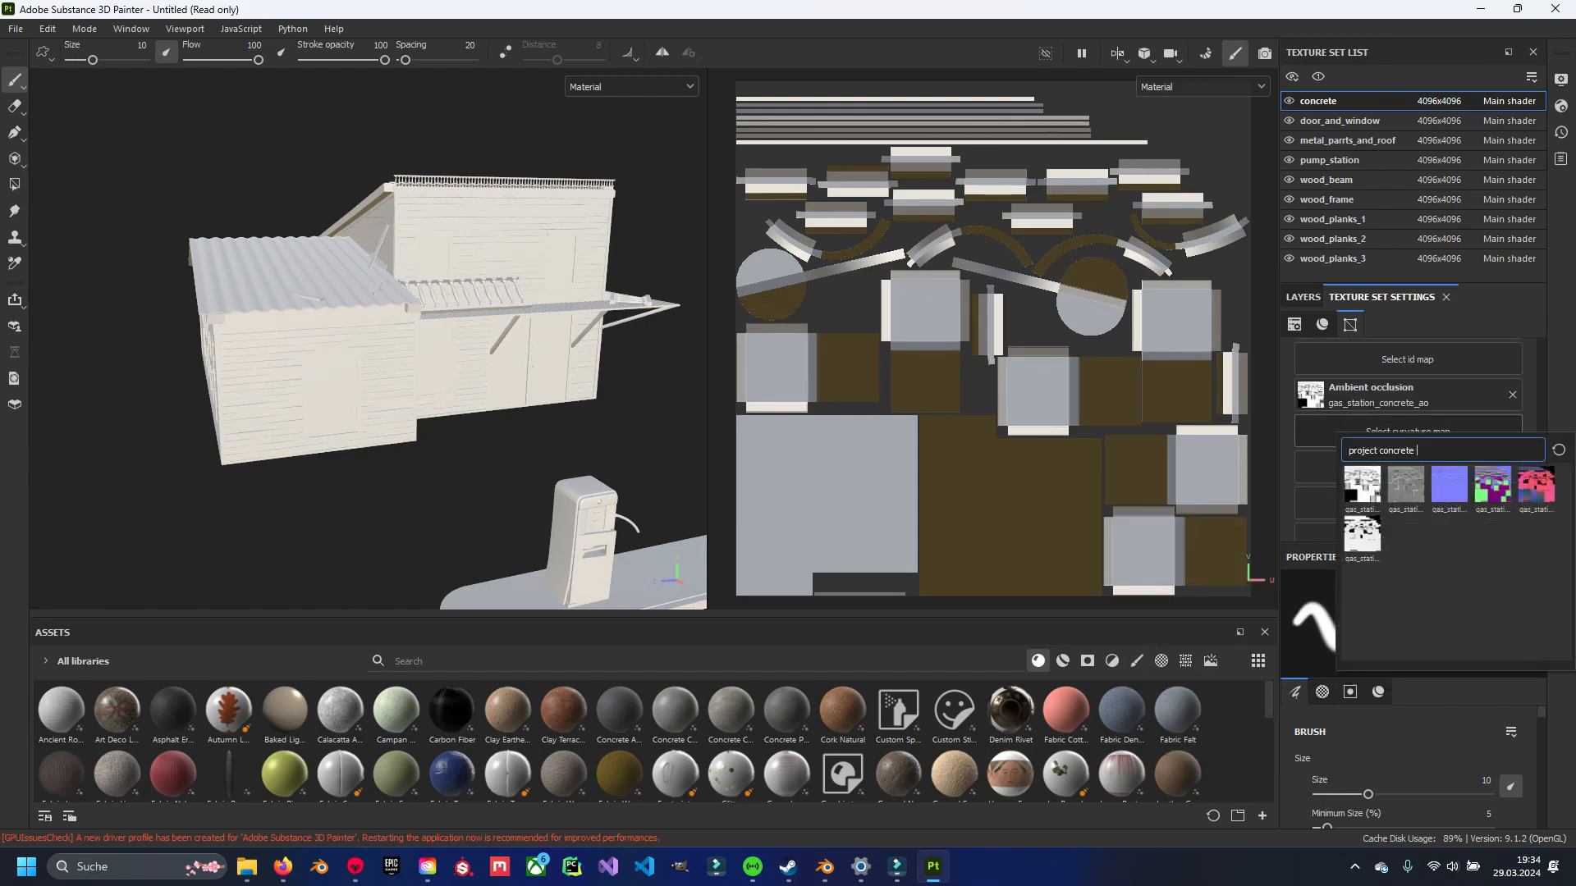
left_click(1405, 486)
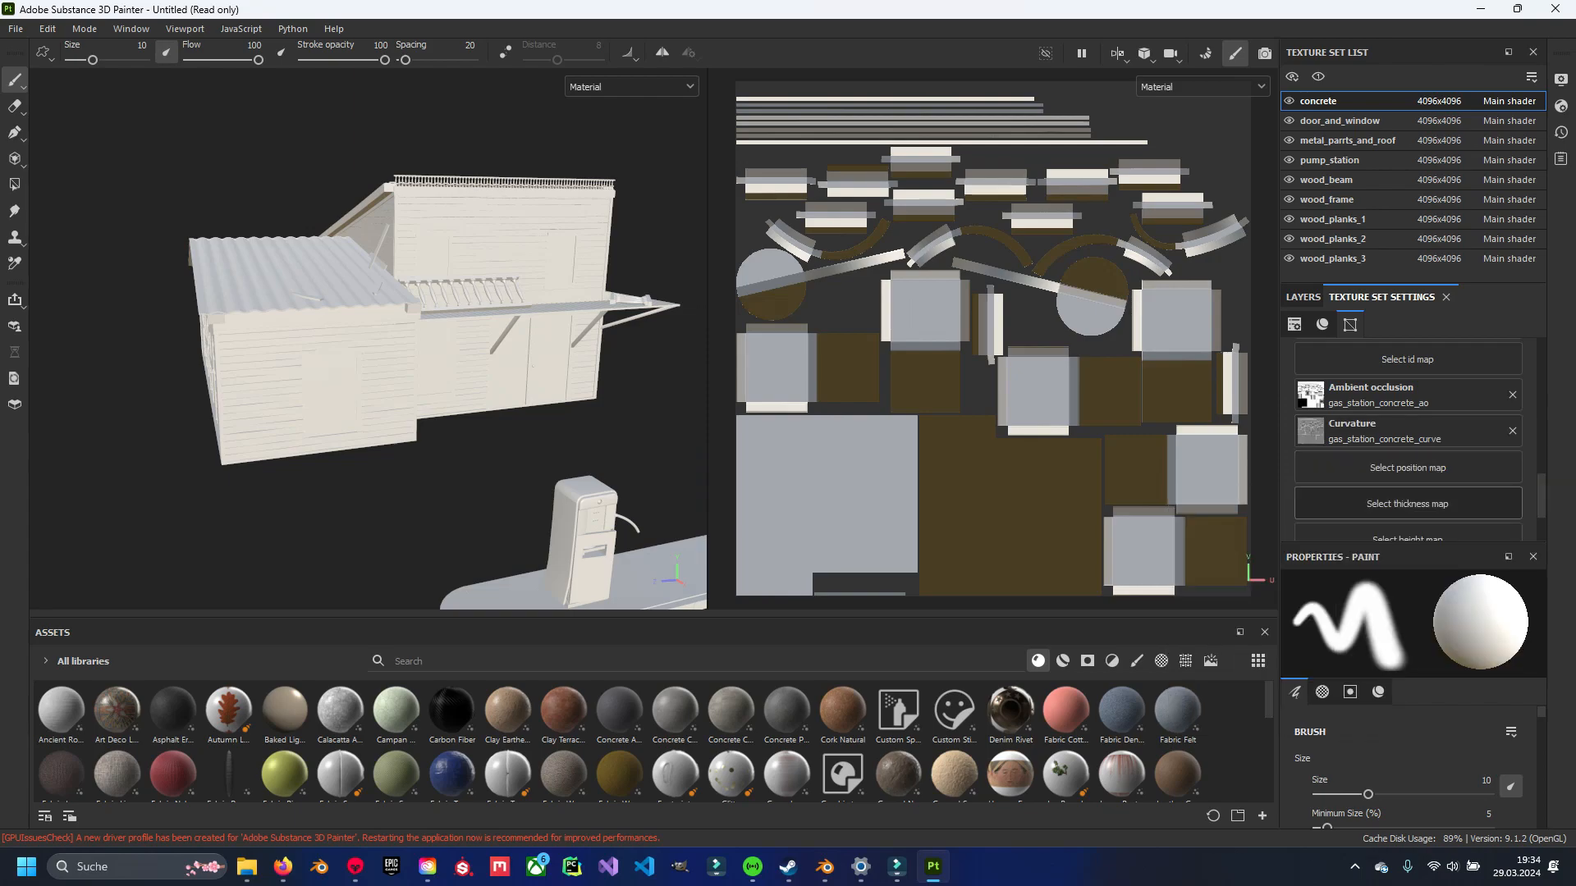
Assign gas_station_concrete_position as the position map and gas_station_concrete_thickness as the thickness map of the concrete texture set.
left_click(1408, 468)
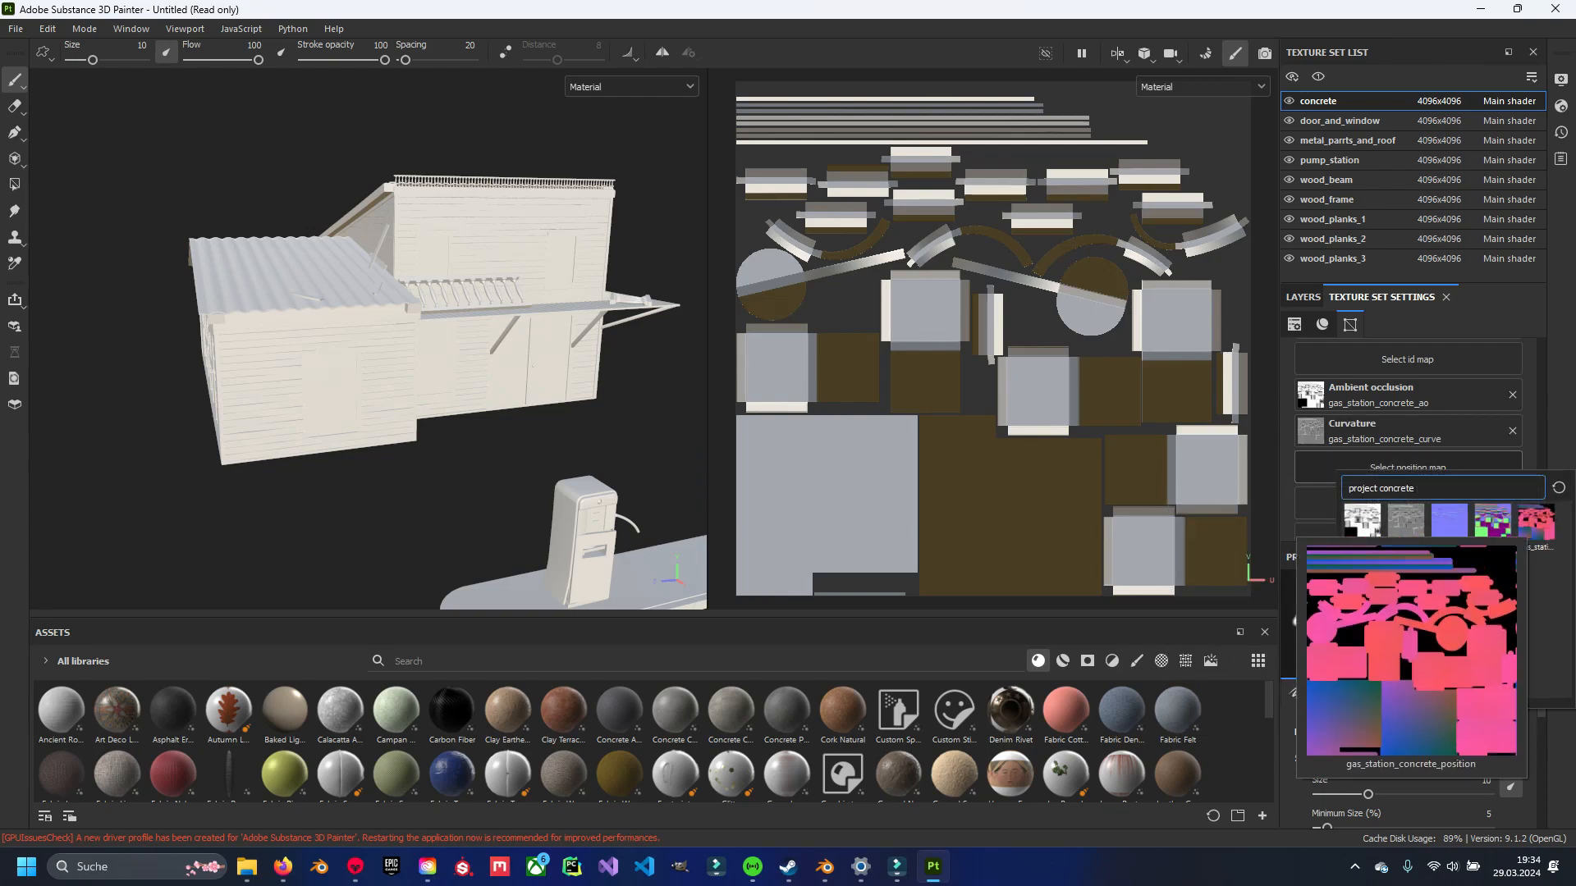
left_click(1535, 522)
left_click(1408, 502)
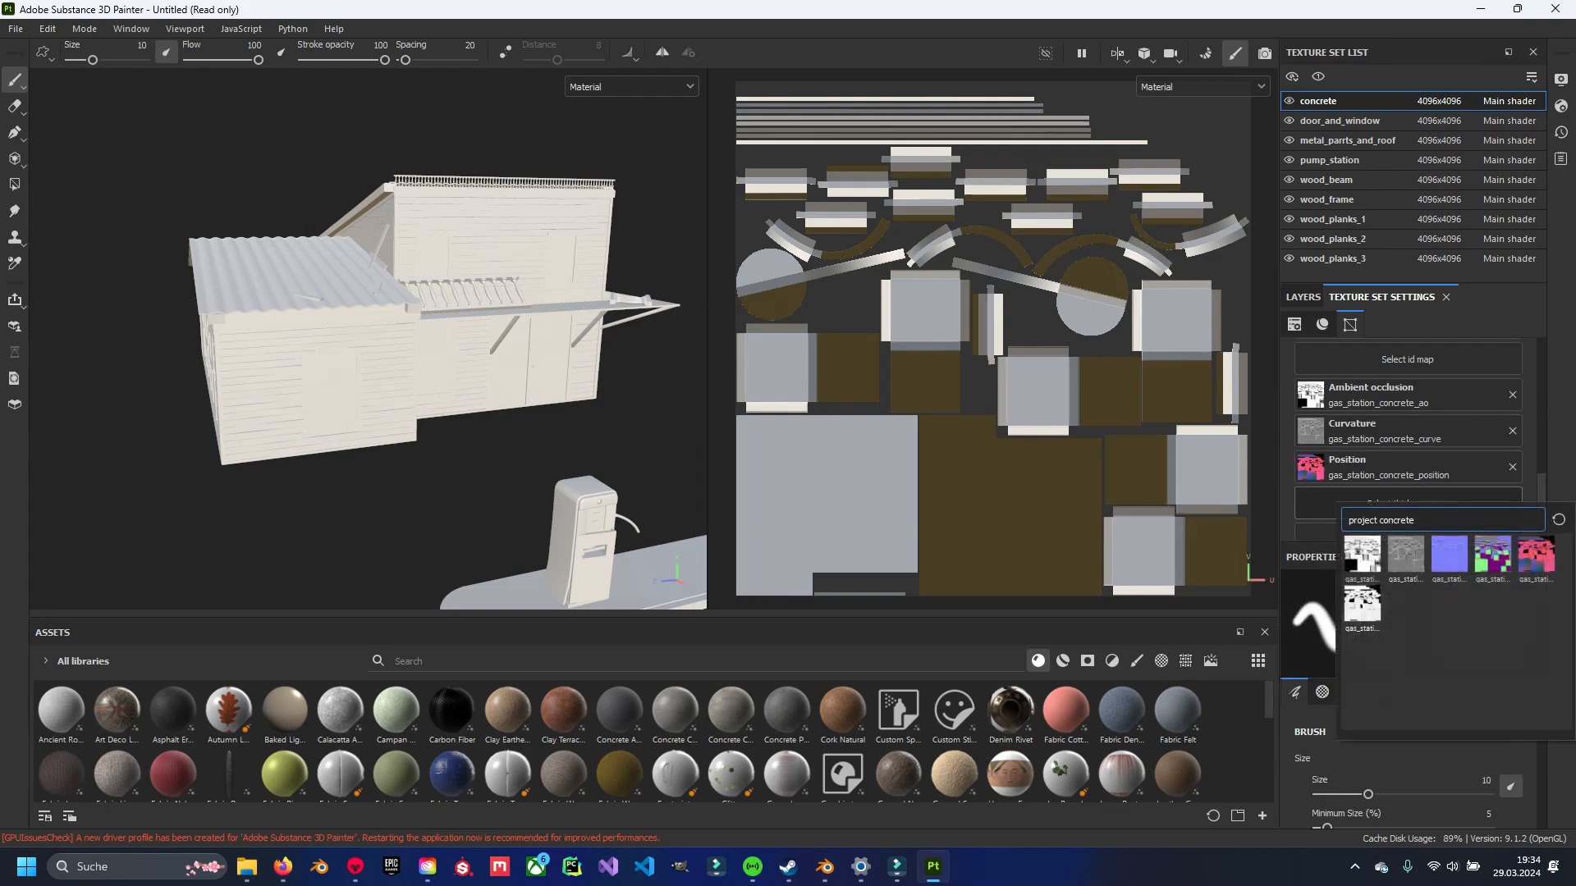
left_click(1361, 605)
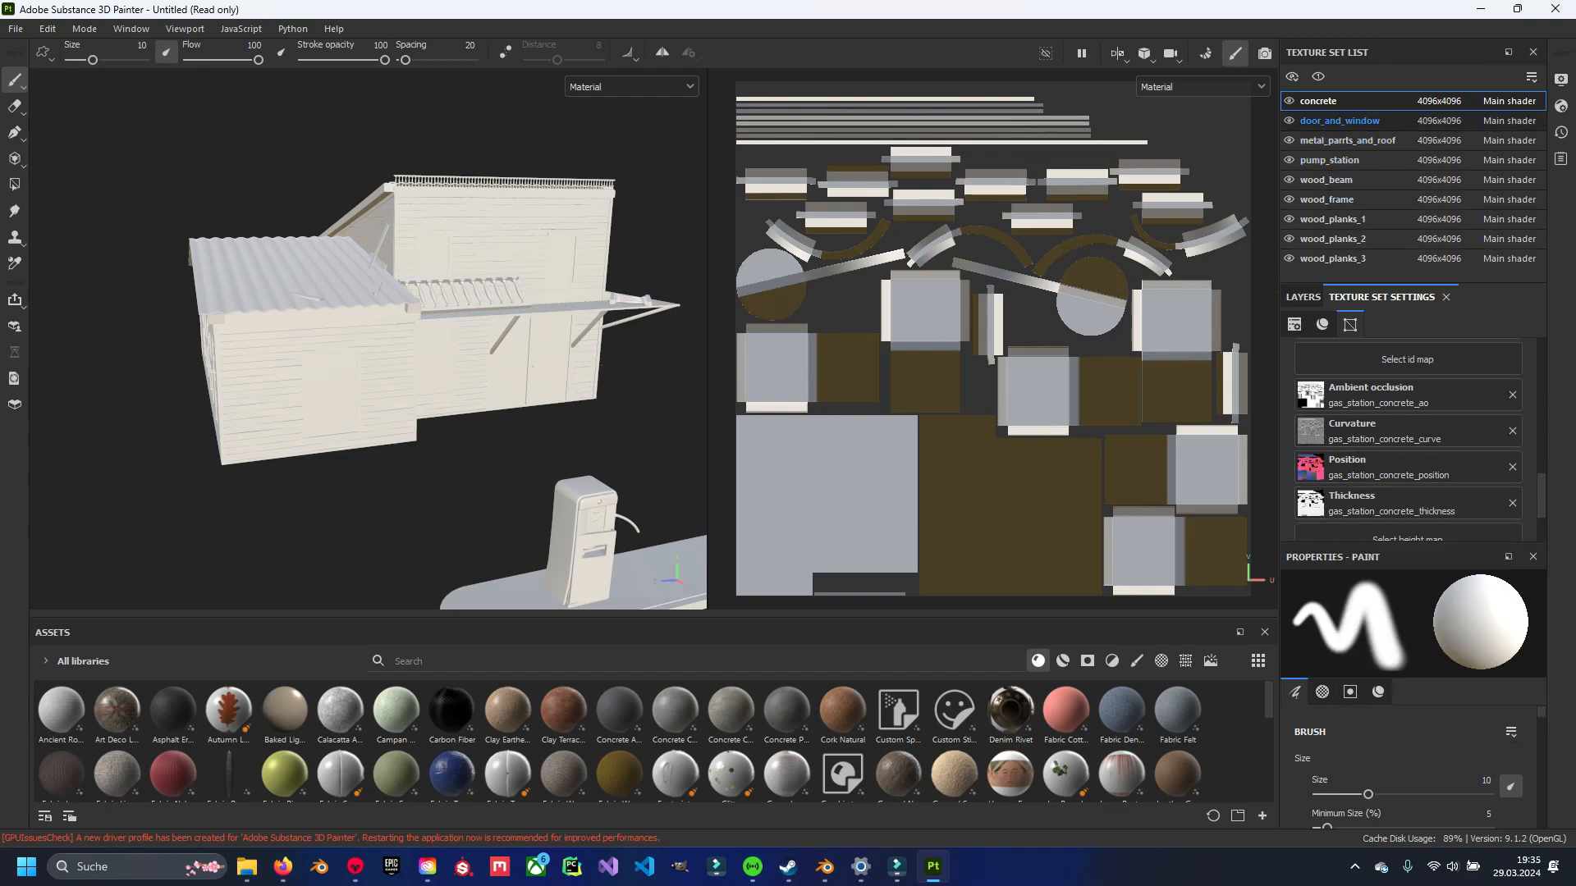
Assign gas_station_door_and_window_normal as the normal map of the door_and_window texture set.
left_click(1339, 120)
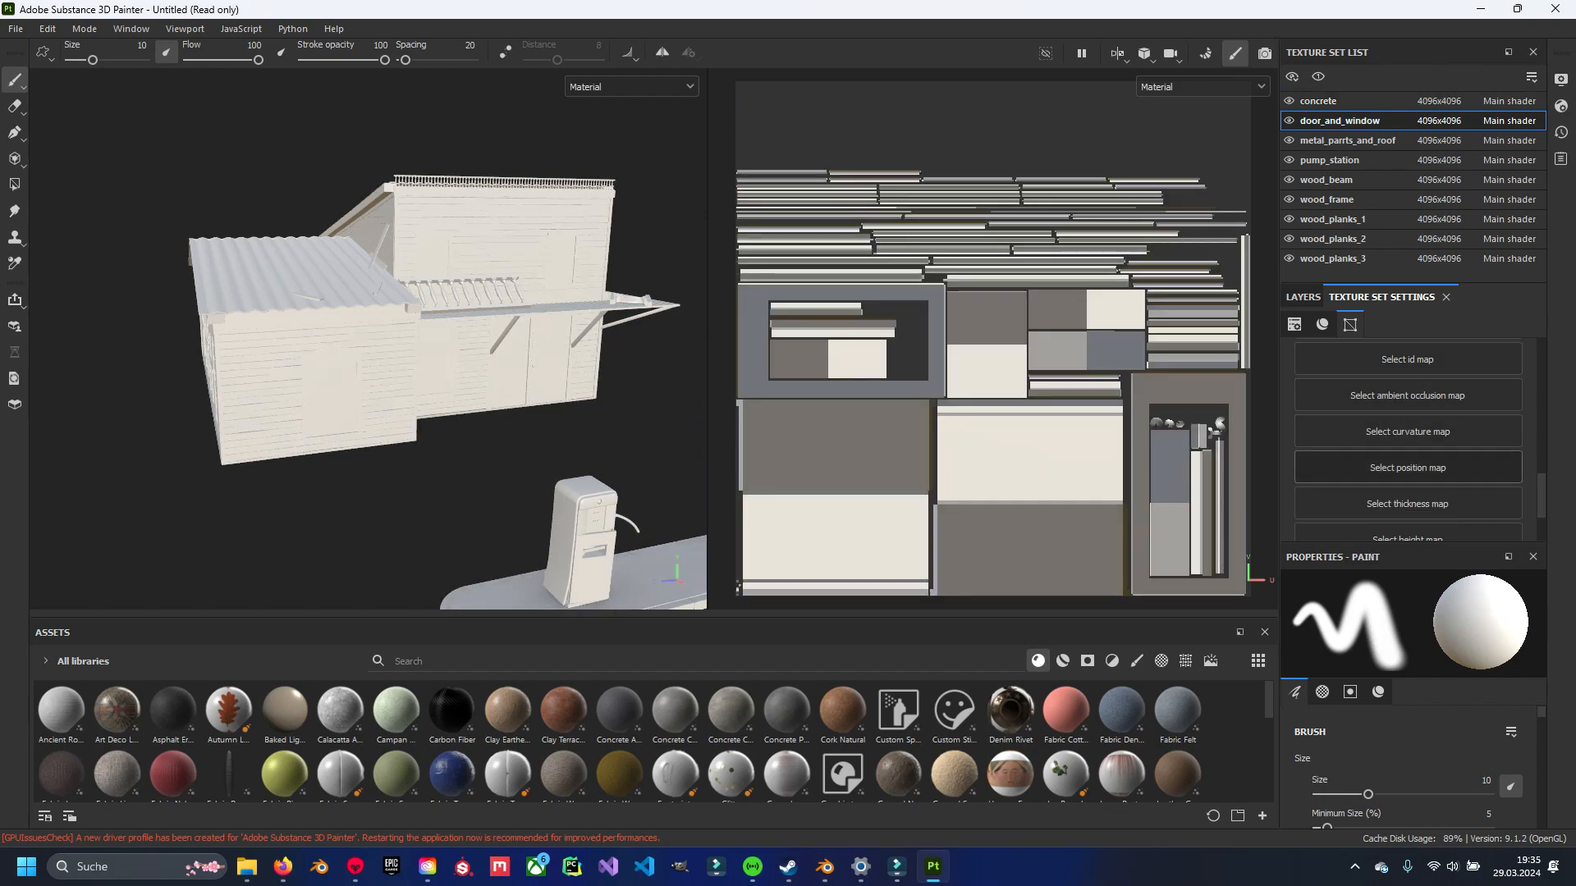
scroll(1408, 443, "up", 3)
left_click(1408, 435)
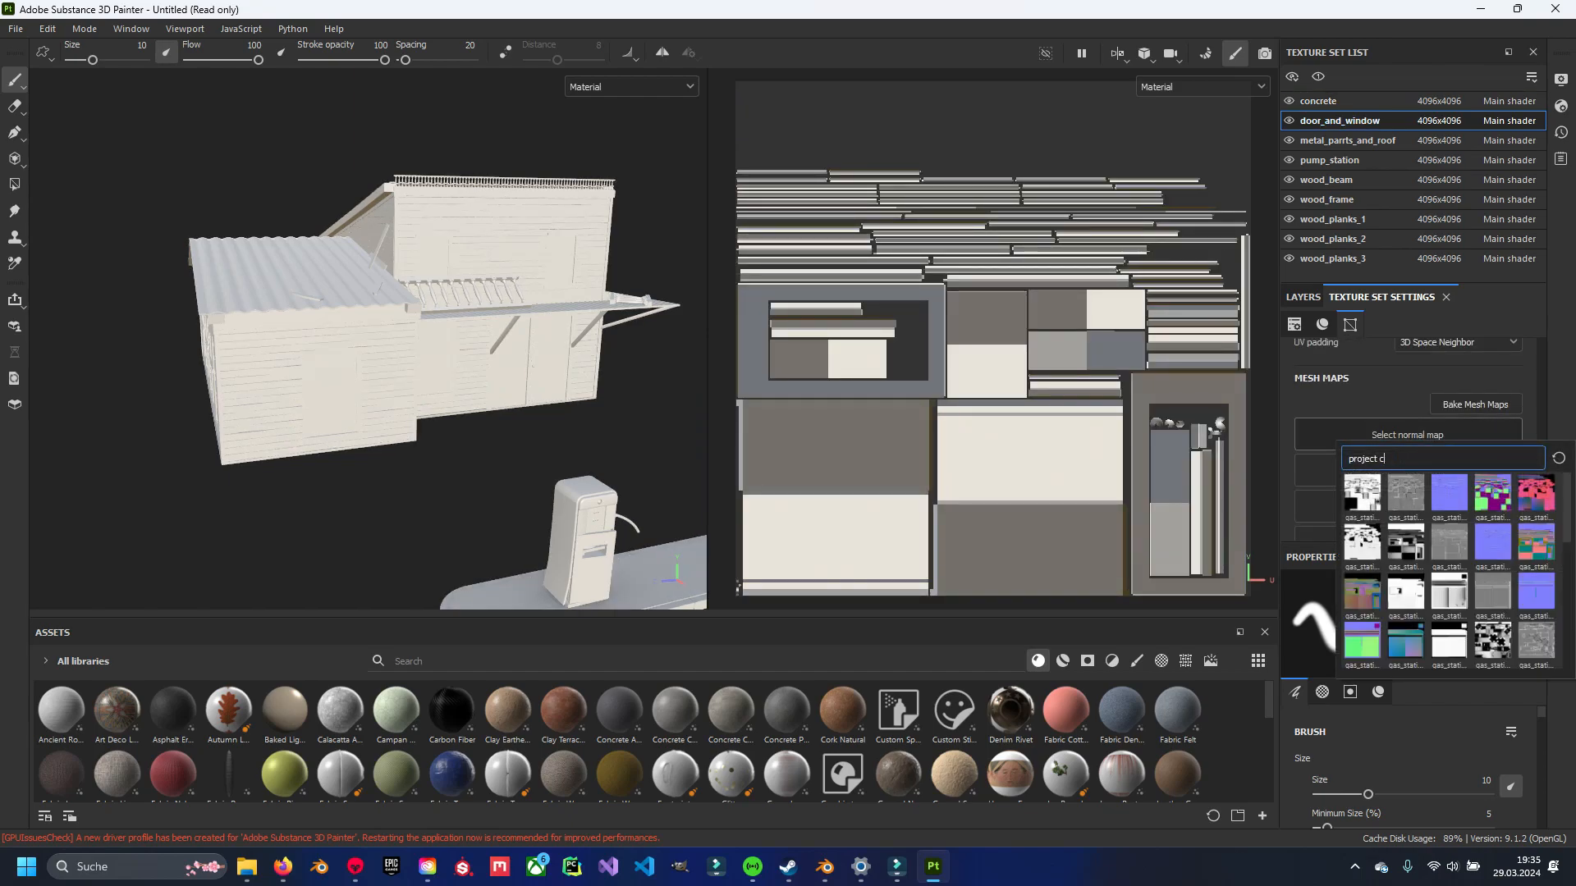
type("d")
key("BackSpace")
key("BackSpace")
key("BackSpace")
type("do")
left_click(1450, 498)
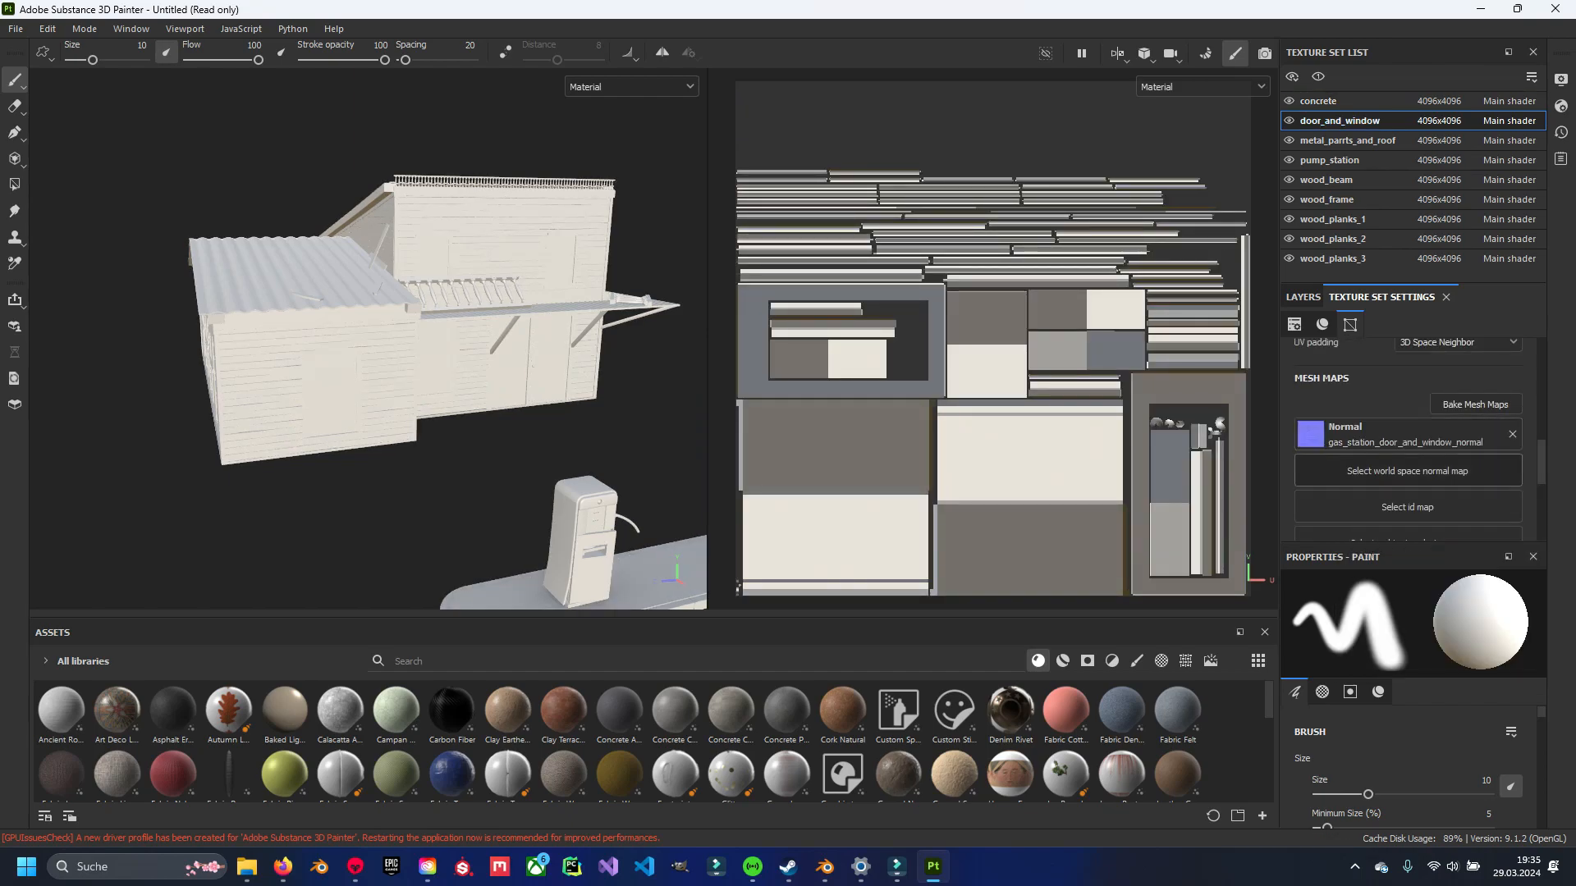
Assign the baked metal normal and world space normal maps to the metal_parrts_and_roof texture set.
left_click(1347, 140)
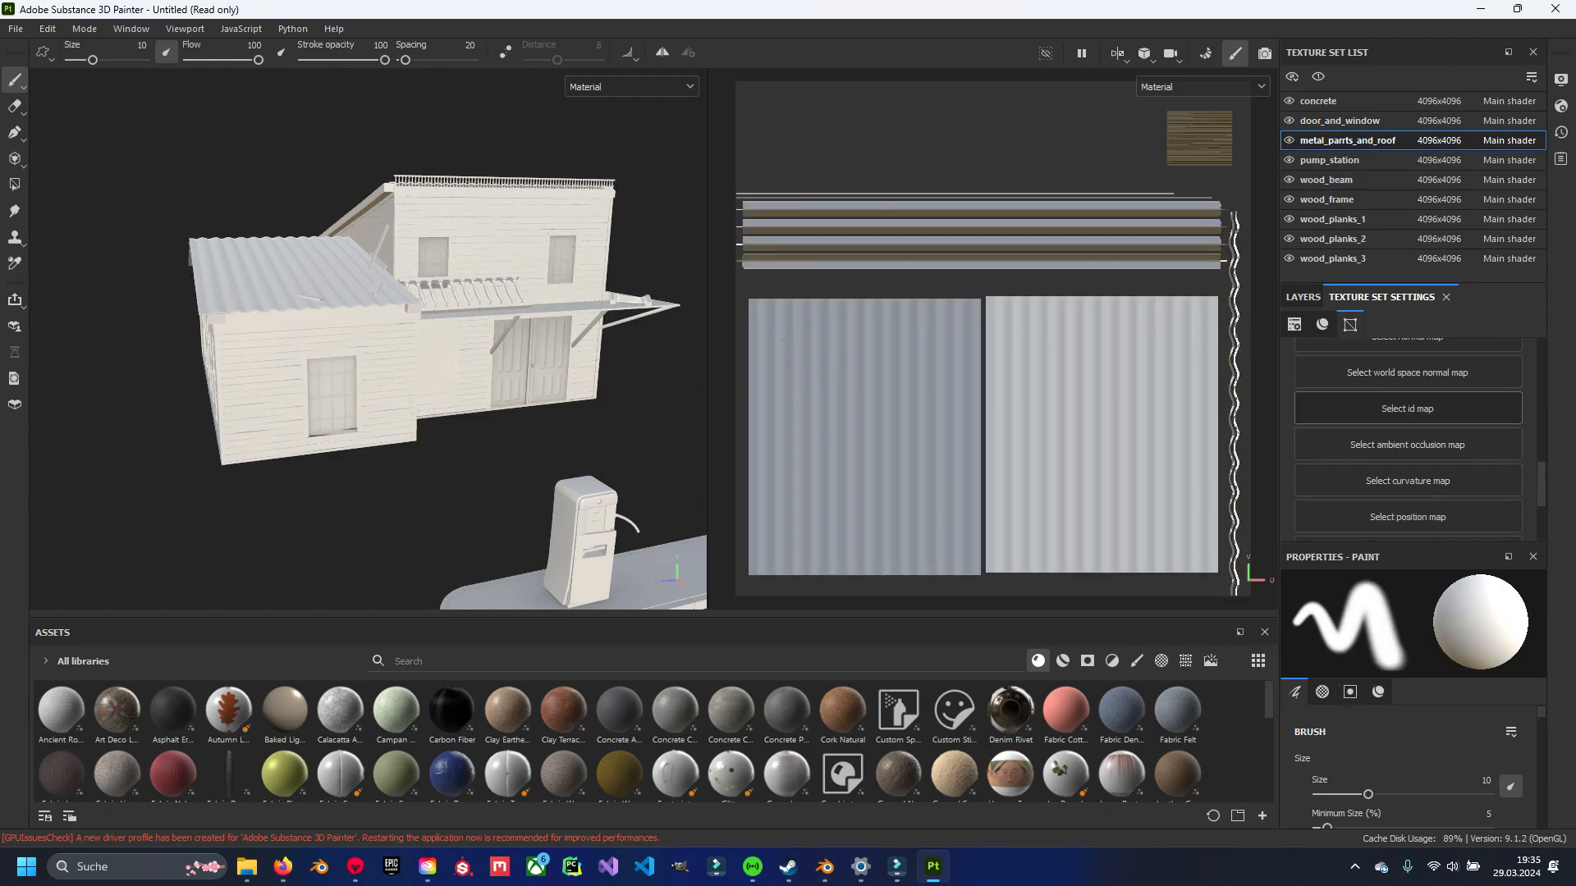
scroll(1408, 409, "up", 2)
left_click(1407, 434)
key("BackSpace")
key("BackSpace")
key("BackSpace")
key("BackSpace")
key("BackSpace")
type("metal")
left_click(1450, 486)
left_click(1408, 471)
left_click(1492, 522)
Assign the baked metal ambient occlusion, curvature and position maps to the metal_parrts_and_roof texture set.
left_click(1407, 493)
left_click(1362, 545)
left_click(1406, 532)
left_click(1407, 415)
left_click(1536, 468)
Assign gas_station_pump_station_normal as the normal map and gas_station_pump_station_normalobj as the world space normal map of the pump_station texture set.
left_click(1330, 160)
scroll(1408, 433, "up", 4)
left_click(1407, 433)
type("p")
key("BackSpace")
key("BackSpace")
key("BackSpace")
key("BackSpace")
key("BackSpace")
key("BackSpace")
key("BackSpace")
type("pump")
left_click(1450, 486)
left_click(1407, 471)
left_click(1492, 524)
Assign gas_station_pump_station_ao as the ambient occlusion map and gas_station_pump_station_curve as the curvature map of the pump_station set.
scroll(1408, 471, "down", 1)
left_click(1408, 496)
left_click(1362, 548)
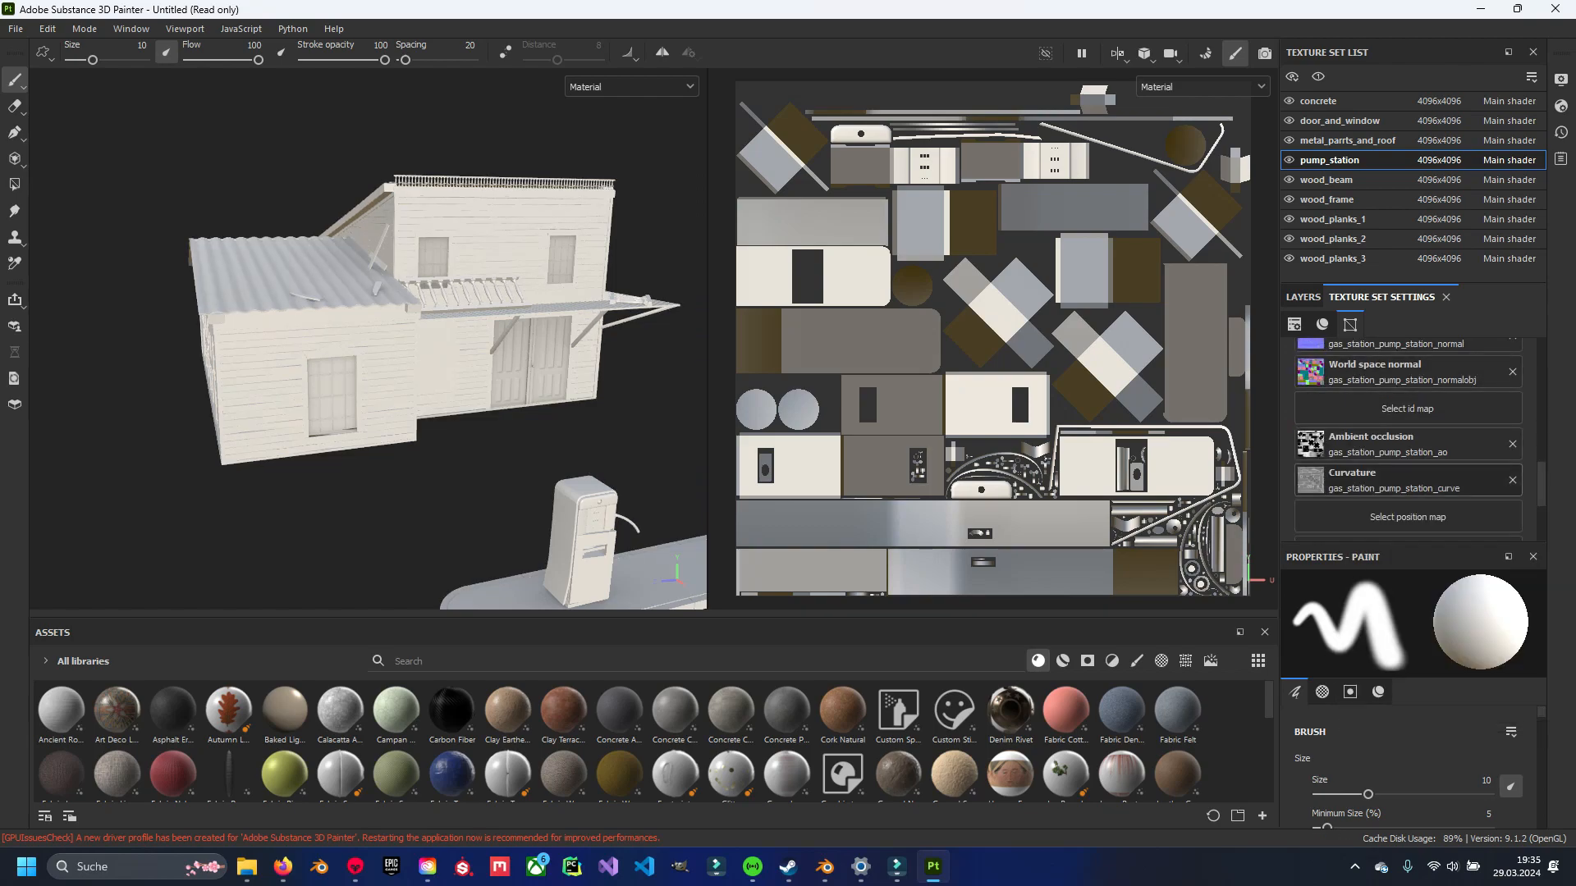
Assign the baked beam normal map to the wood_beam texture set.
left_click(1326, 180)
scroll(1407, 410, "up", 4)
left_click(1408, 385)
type("b")
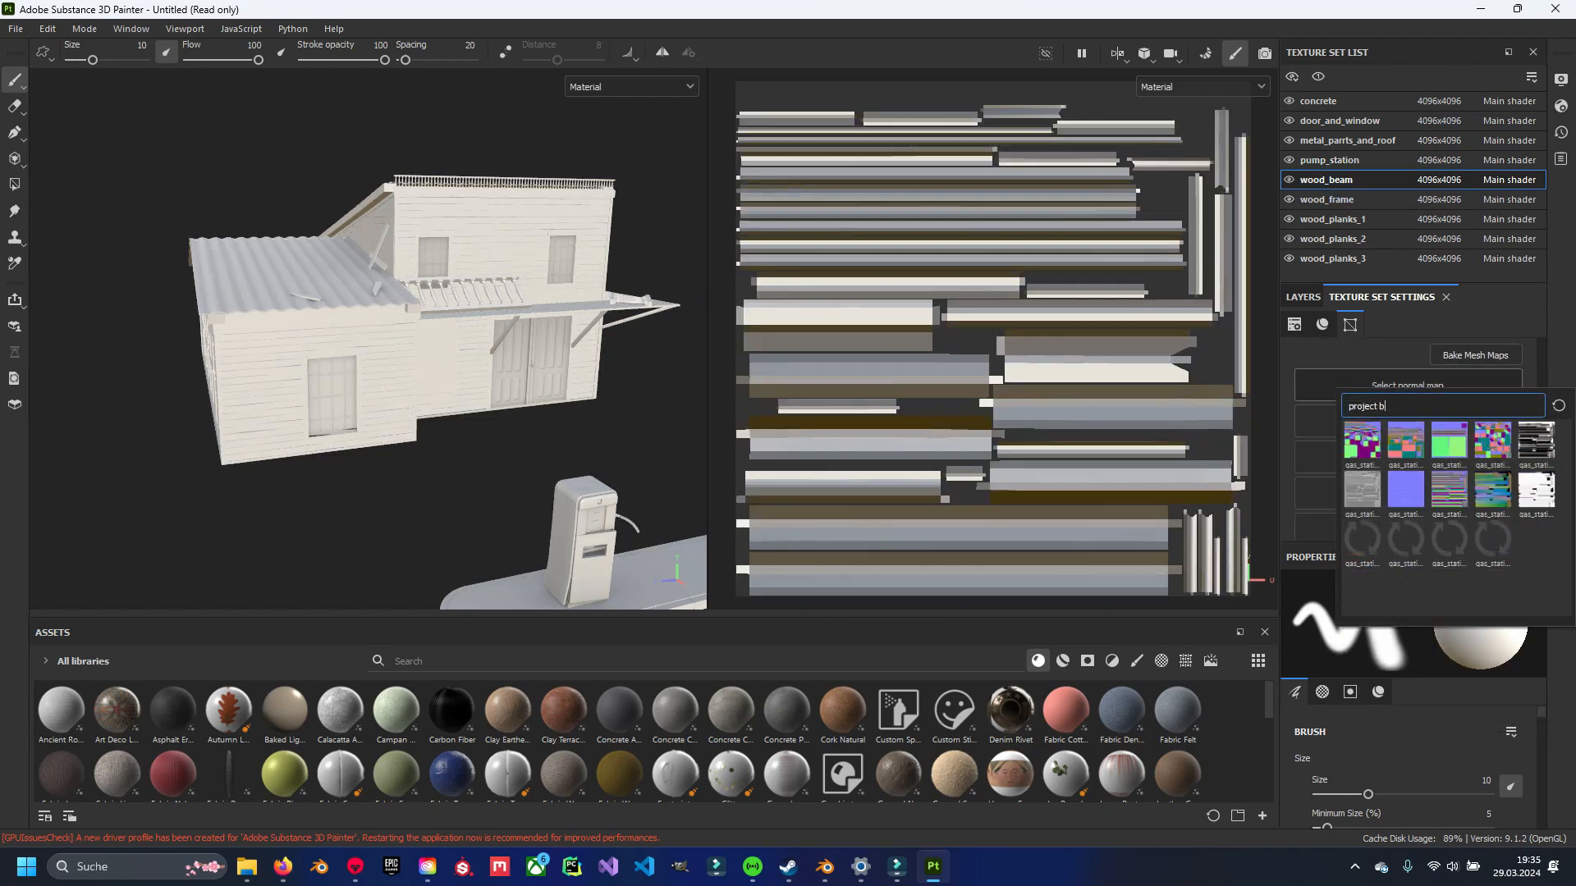
type("eam")
left_click(1406, 489)
Assign the baked beam world space normal and ambient occlusion maps to the wood_beam set.
left_click(1408, 421)
left_click(1492, 476)
left_click(1407, 457)
left_click(1363, 562)
scroll(1408, 492, "down", 1)
Assign the baked frame normal and world space normal maps to the wood_frame texture set.
scroll(1407, 410, "up", 4)
left_click(1327, 199)
left_click(1408, 484)
type("frame")
left_click(1449, 532)
left_click(1408, 466)
left_click(1493, 515)
Assign the baked frame ambient occlusion, curvature and position maps to the wood_frame set.
left_click(1363, 515)
left_click(1406, 515)
left_click(1536, 515)
Assign the baked planks_1 normal and world space normal maps to the wood_planks_1 texture set.
left_click(1332, 219)
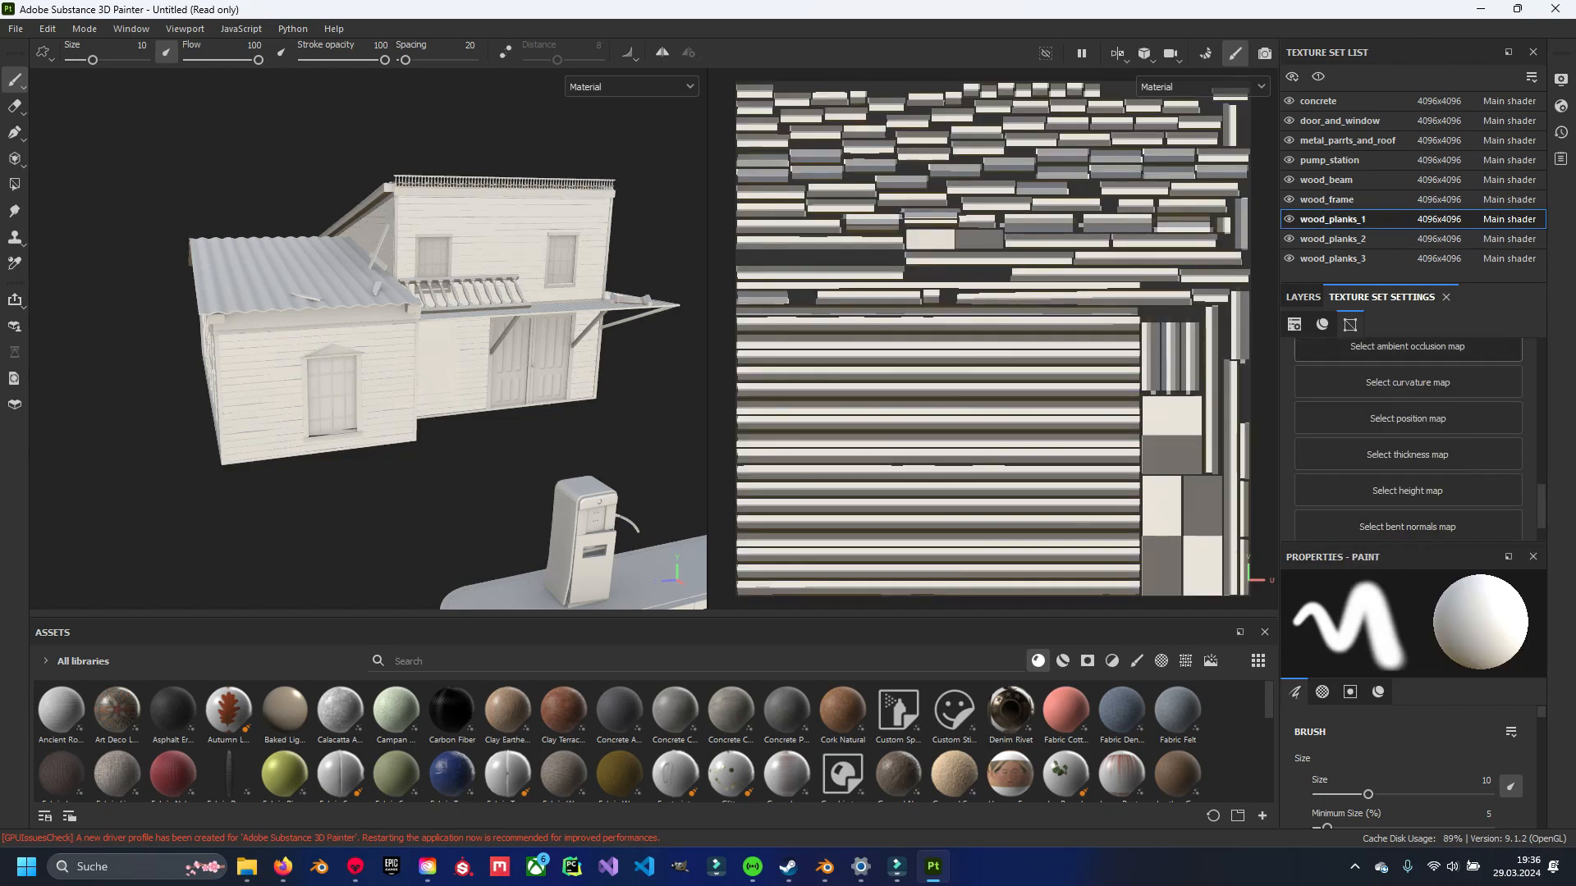
scroll(1407, 460, "up", 3)
left_click(1407, 485)
key("BackSpace")
key("BackSpace")
key("BackSpace")
key("BackSpace")
key("BackSpace")
type("planks_1")
left_click(1450, 531)
left_click(1493, 516)
Assign the baked planks_1 ambient occlusion, curvature and position maps to the wood_planks_1 set.
left_click(1407, 444)
left_click(1363, 497)
left_click(1406, 507)
left_click(1408, 466)
left_click(1536, 513)
Assign the baked planks_2 normal and world space normal maps to the wood_planks_2 texture set.
left_click(1332, 239)
scroll(1408, 443, "up", 4)
left_click(1408, 438)
key("BackSpace")
type("2")
left_click(1449, 493)
left_click(1408, 472)
left_click(1493, 535)
Assign gas_station_wood_planks_2_ao, gas_station_wood_planks_2_curve and gas_station_wood_planks_2_position as the matching mesh maps of the wood_planks_2 set.
left_click(1408, 444)
left_click(1407, 425)
left_click(1532, 480)
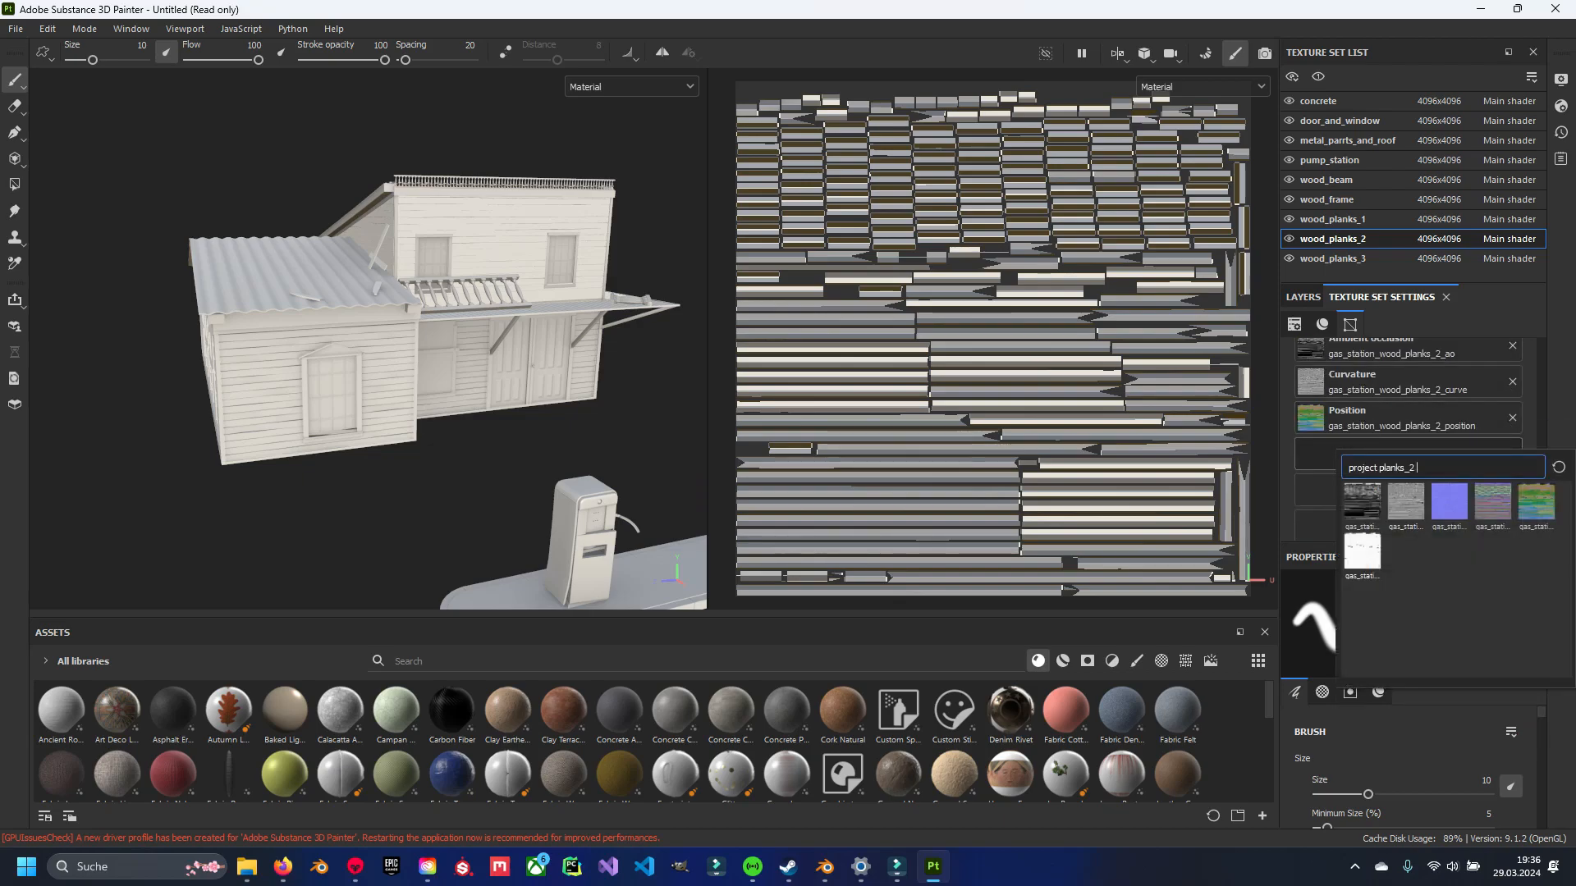
Assign the baked planks_3 normal and world space normal maps to the wood_planks_3 texture set.
left_click(1332, 258)
left_click(1407, 436)
key("BackSpace")
type("3")
left_click(1447, 486)
left_click(1491, 515)
Assign the baked planks_3 ambient occlusion, curvature, position and thickness maps to the wood_planks_3 set.
scroll(1490, 515, "down", 3)
left_click(1364, 453)
left_click(1407, 431)
left_click(1406, 490)
left_click(1533, 527)
left_click(1408, 503)
left_click(1364, 604)
scroll(1408, 460, "up", 6)
scroll(1407, 460, "up", 2)
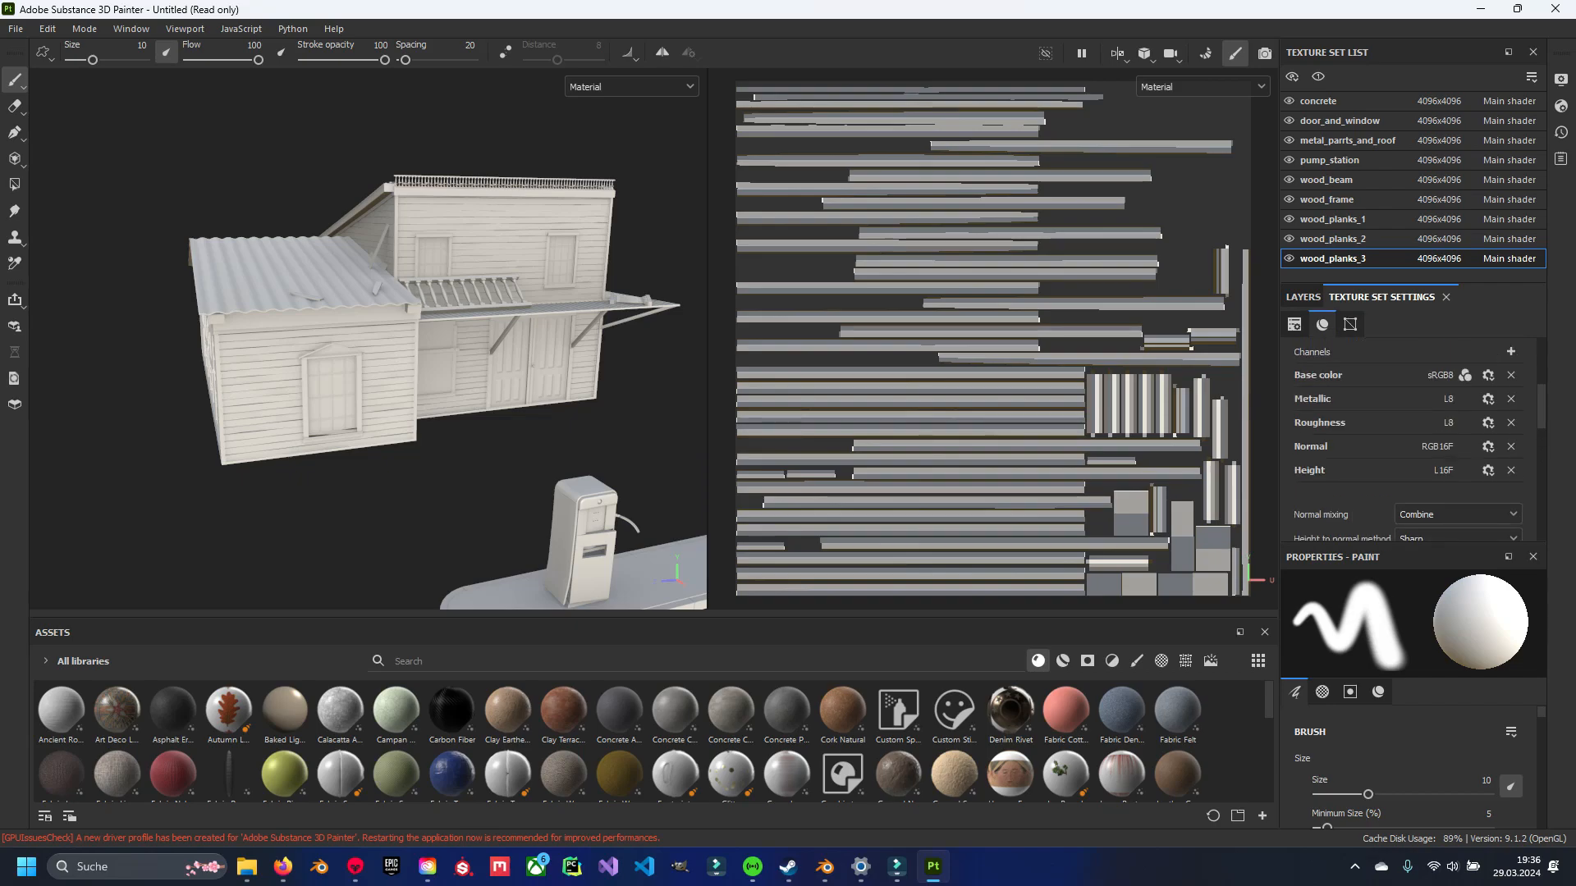
Save the project as gas_station.
left_click_drag(358, 386, 467, 431, "alt")
middle_click_drag(550, 460, 527, 375, "alt")
left_click_drag(528, 375, 1028, 584, "alt")
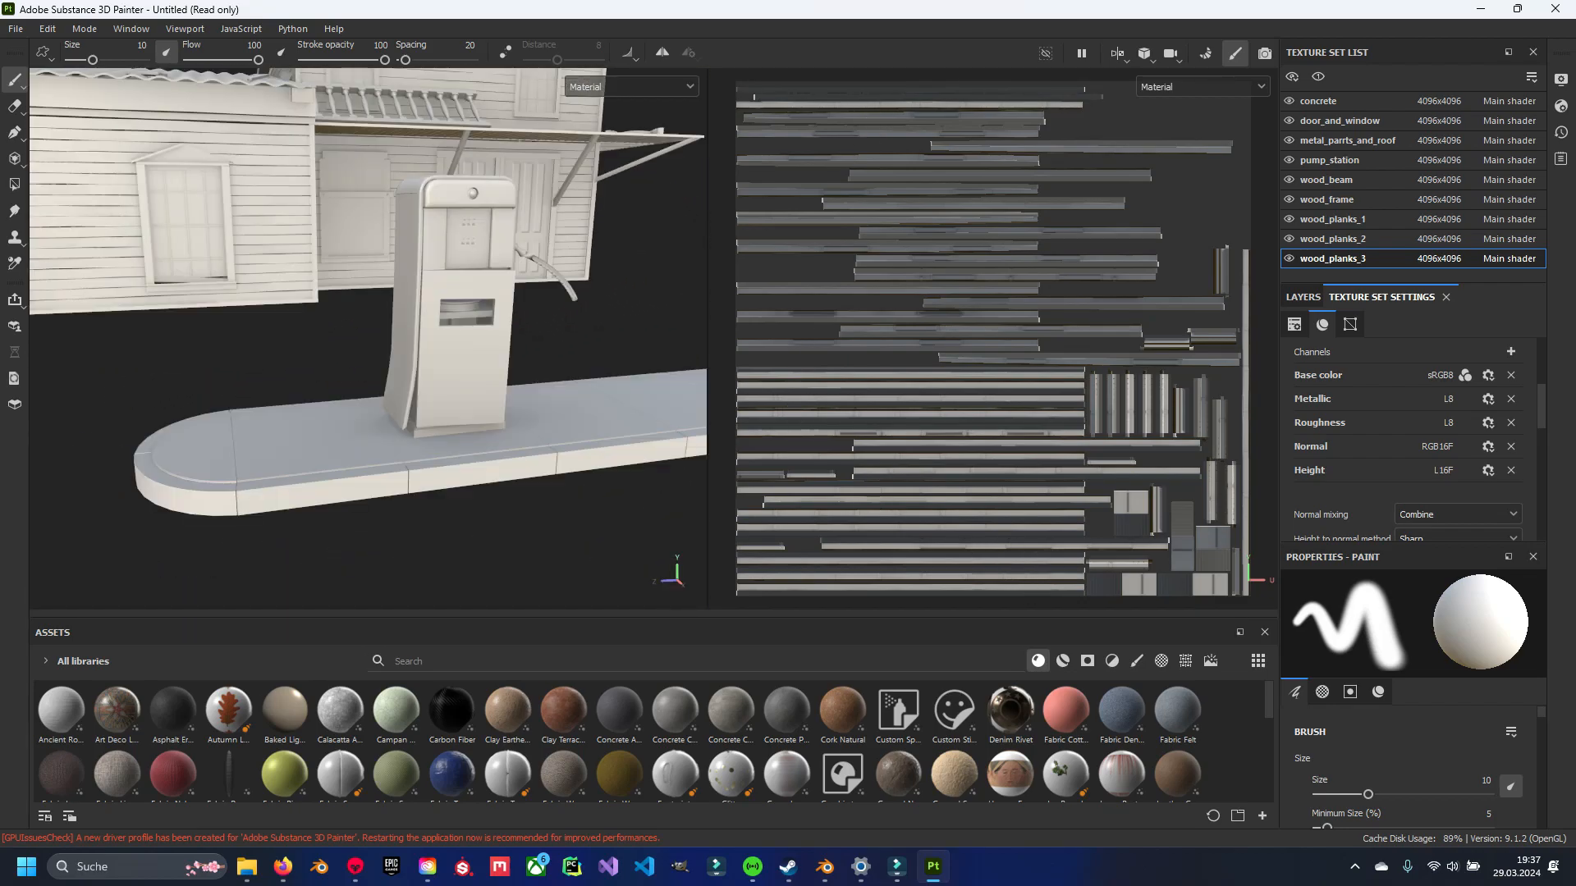
left_click_drag(598, 199, 457, 290, "alt")
key("ctrl")
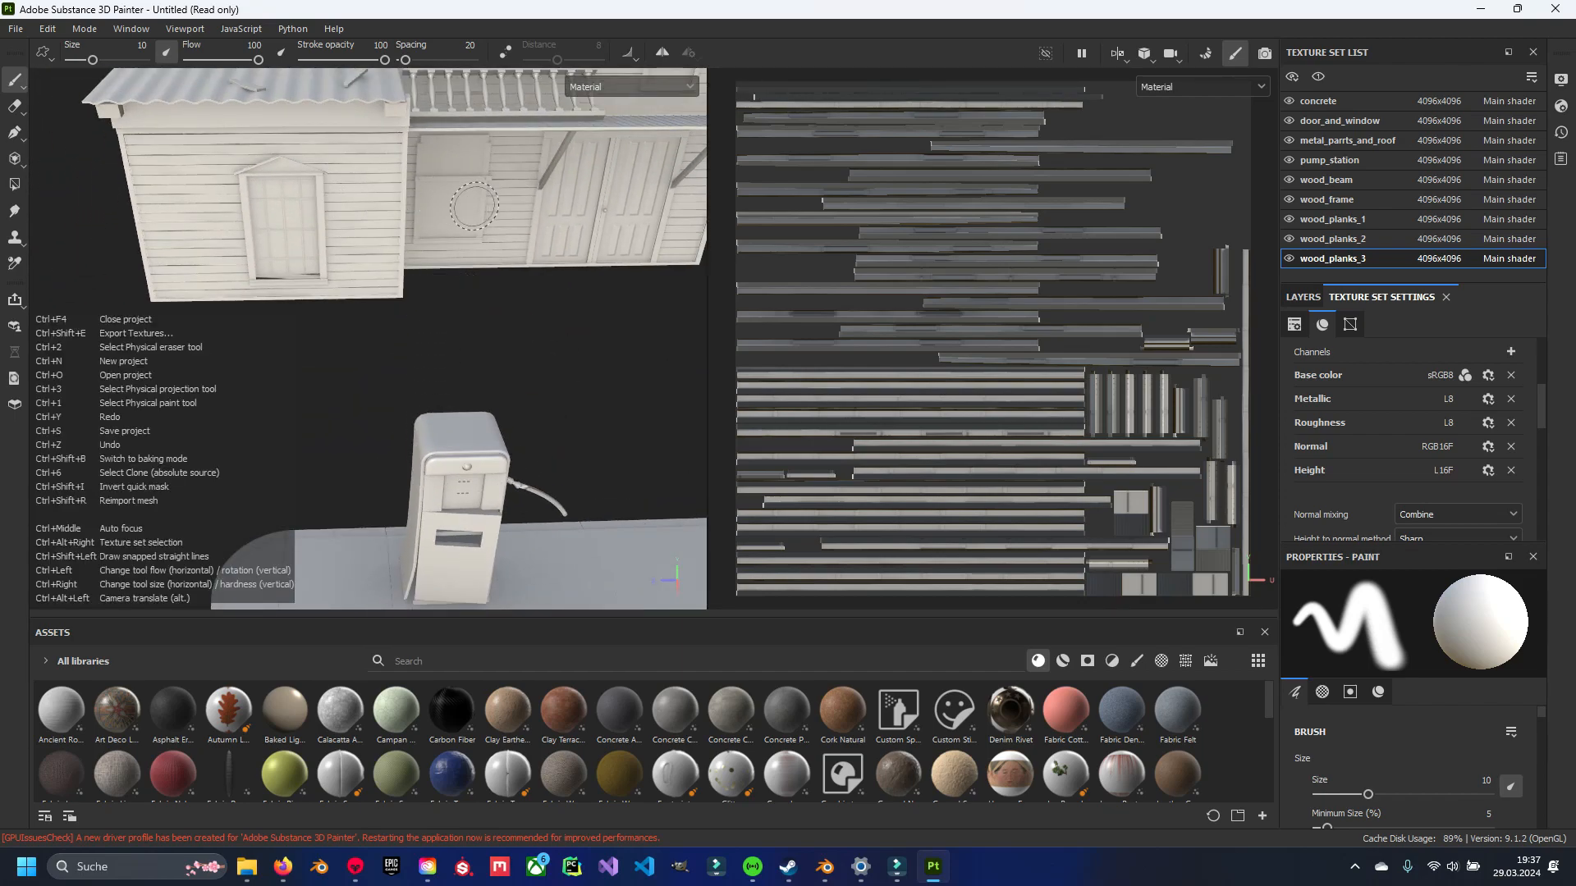
key("Return")
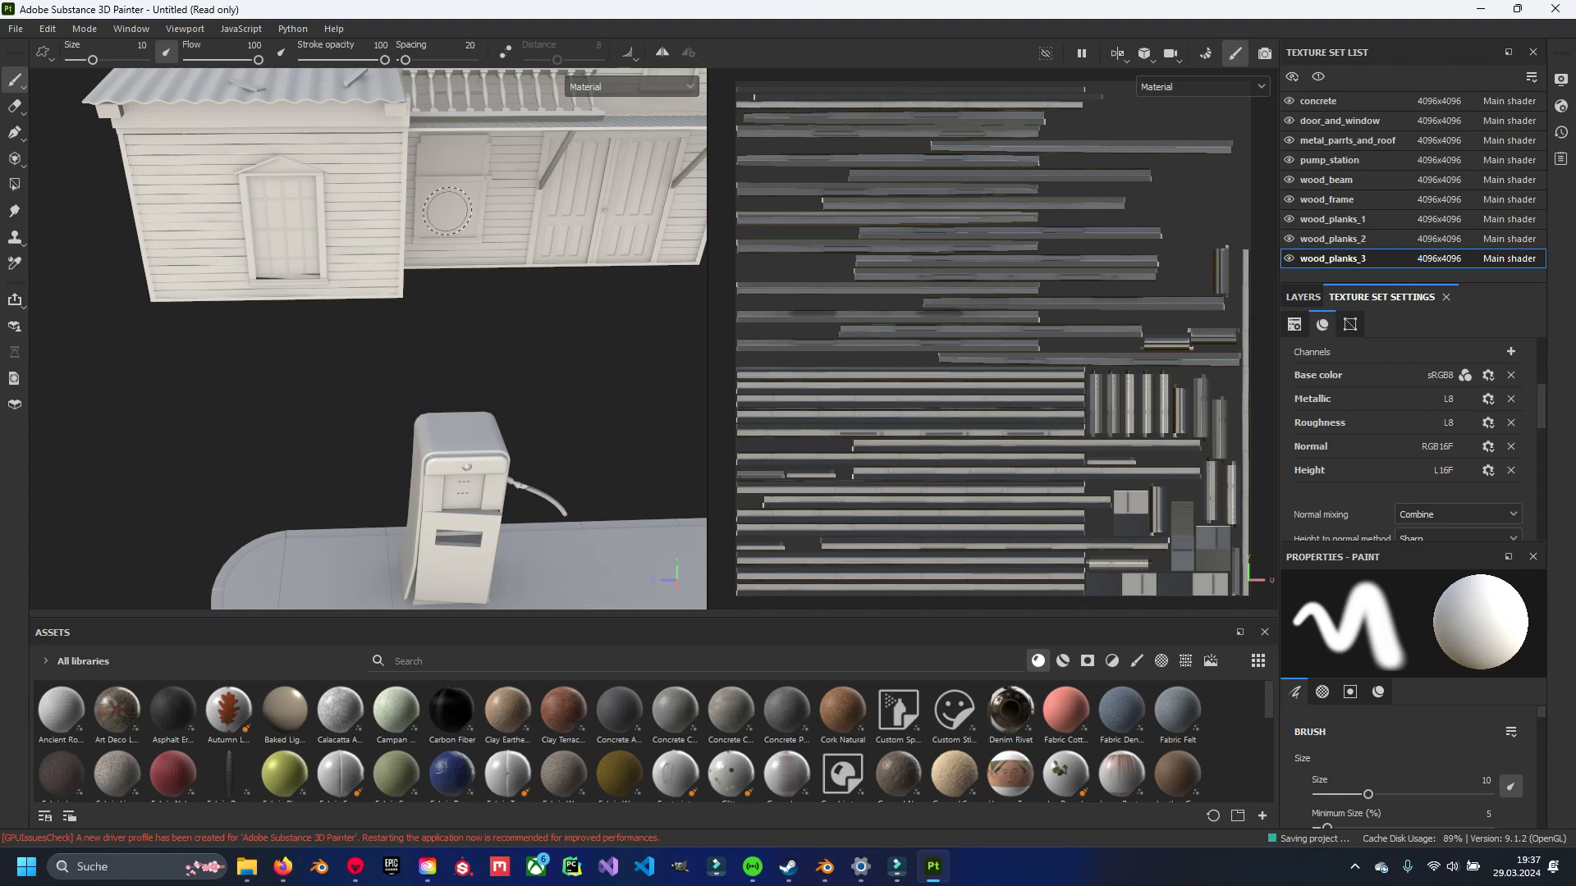
Delete Layer 1 from the concrete texture set.
left_click_drag(447, 211, 1249, 183, "alt")
left_click(1321, 101)
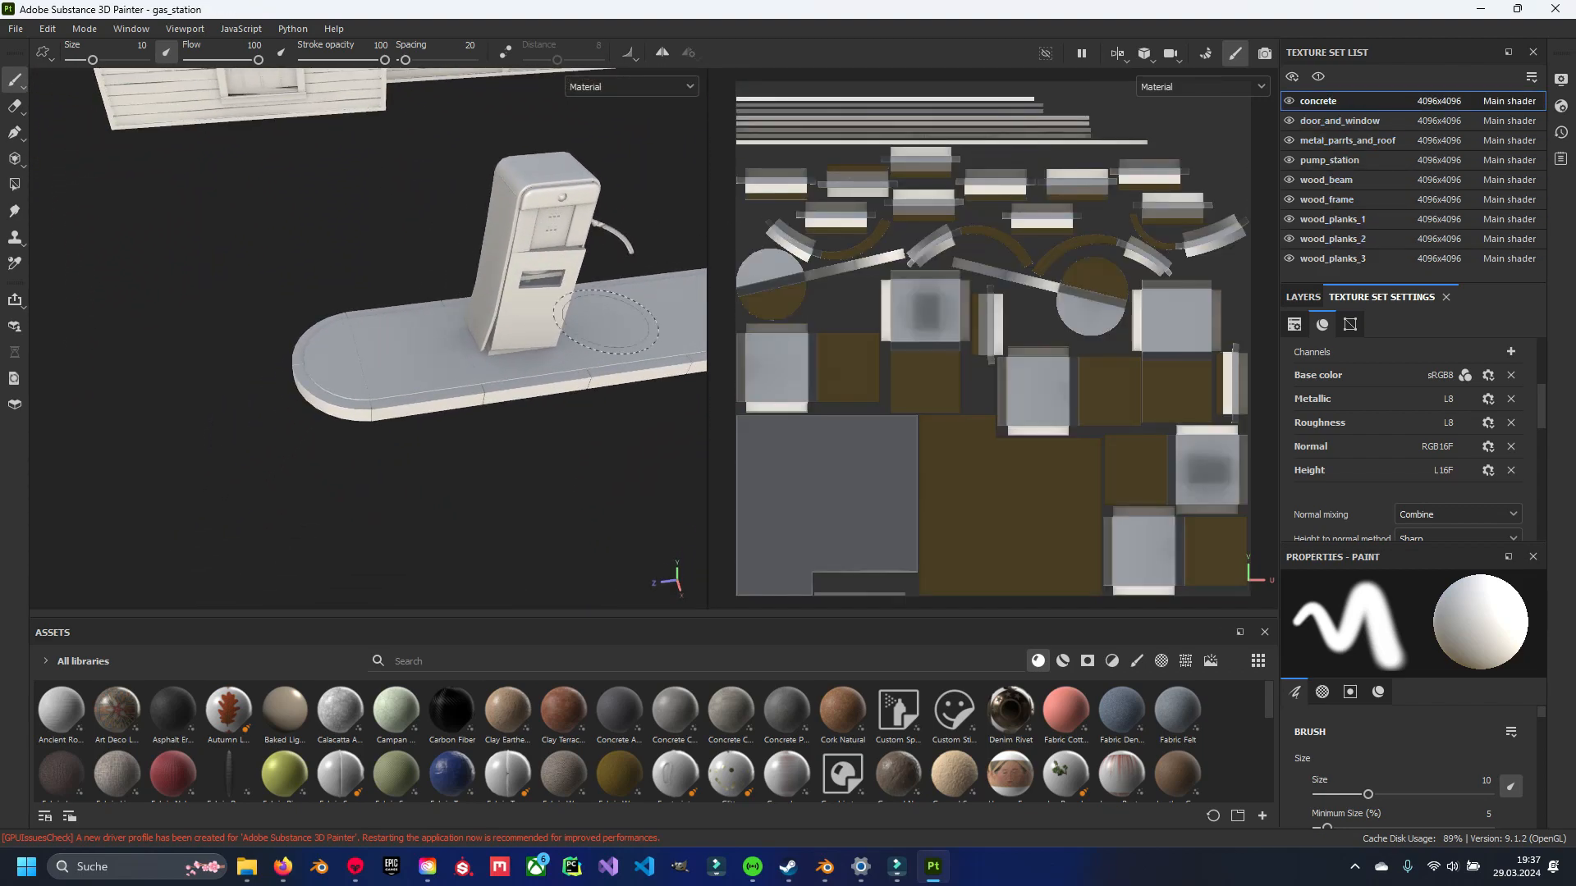
left_click(1304, 297)
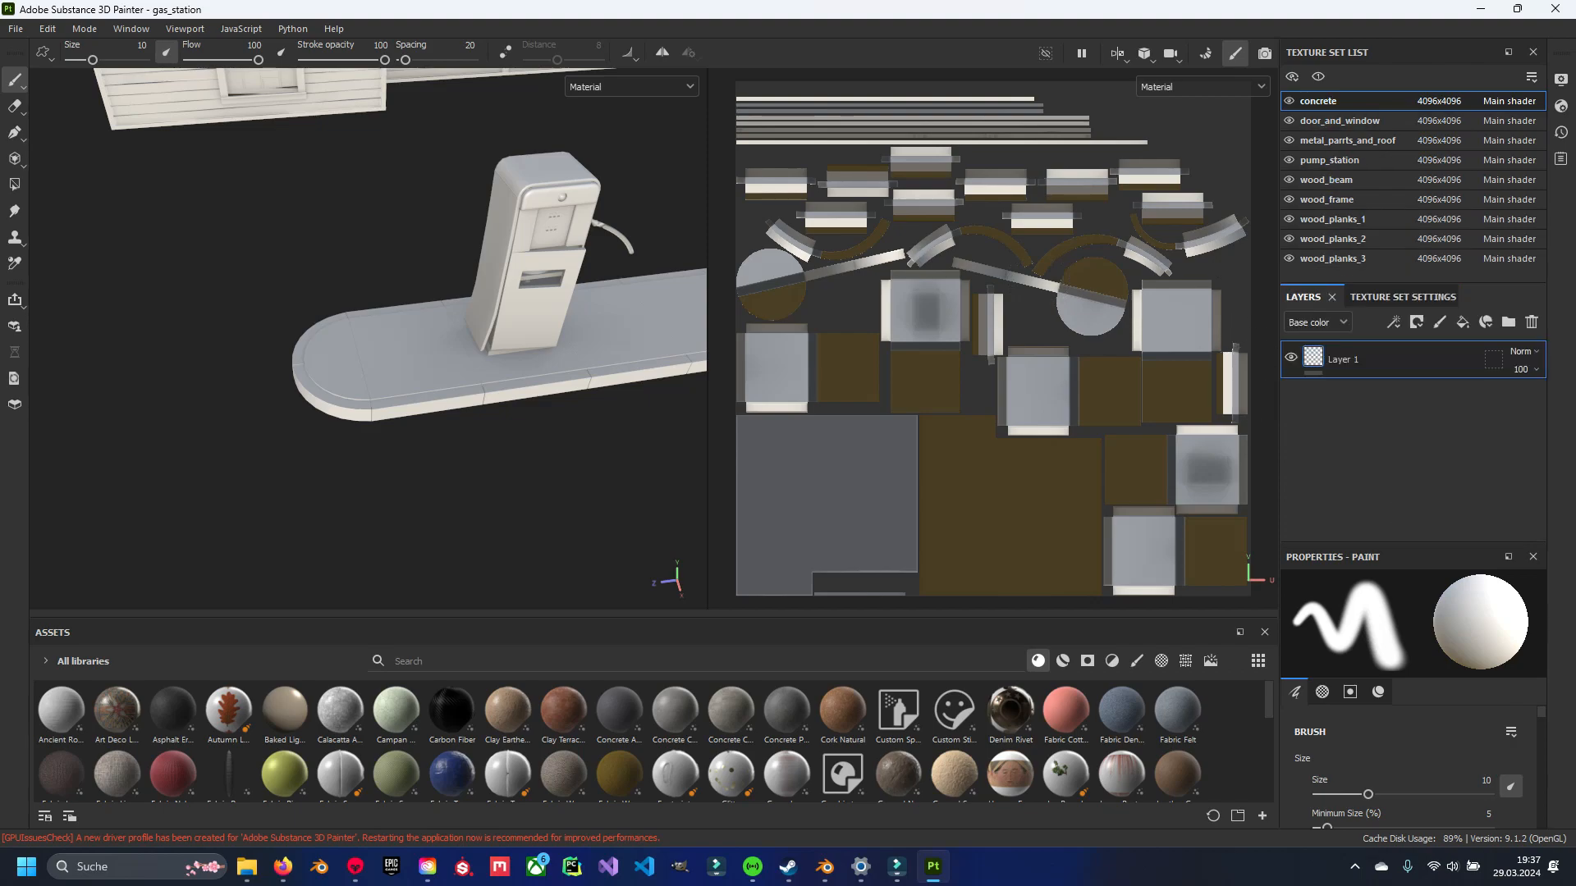
key("Delete")
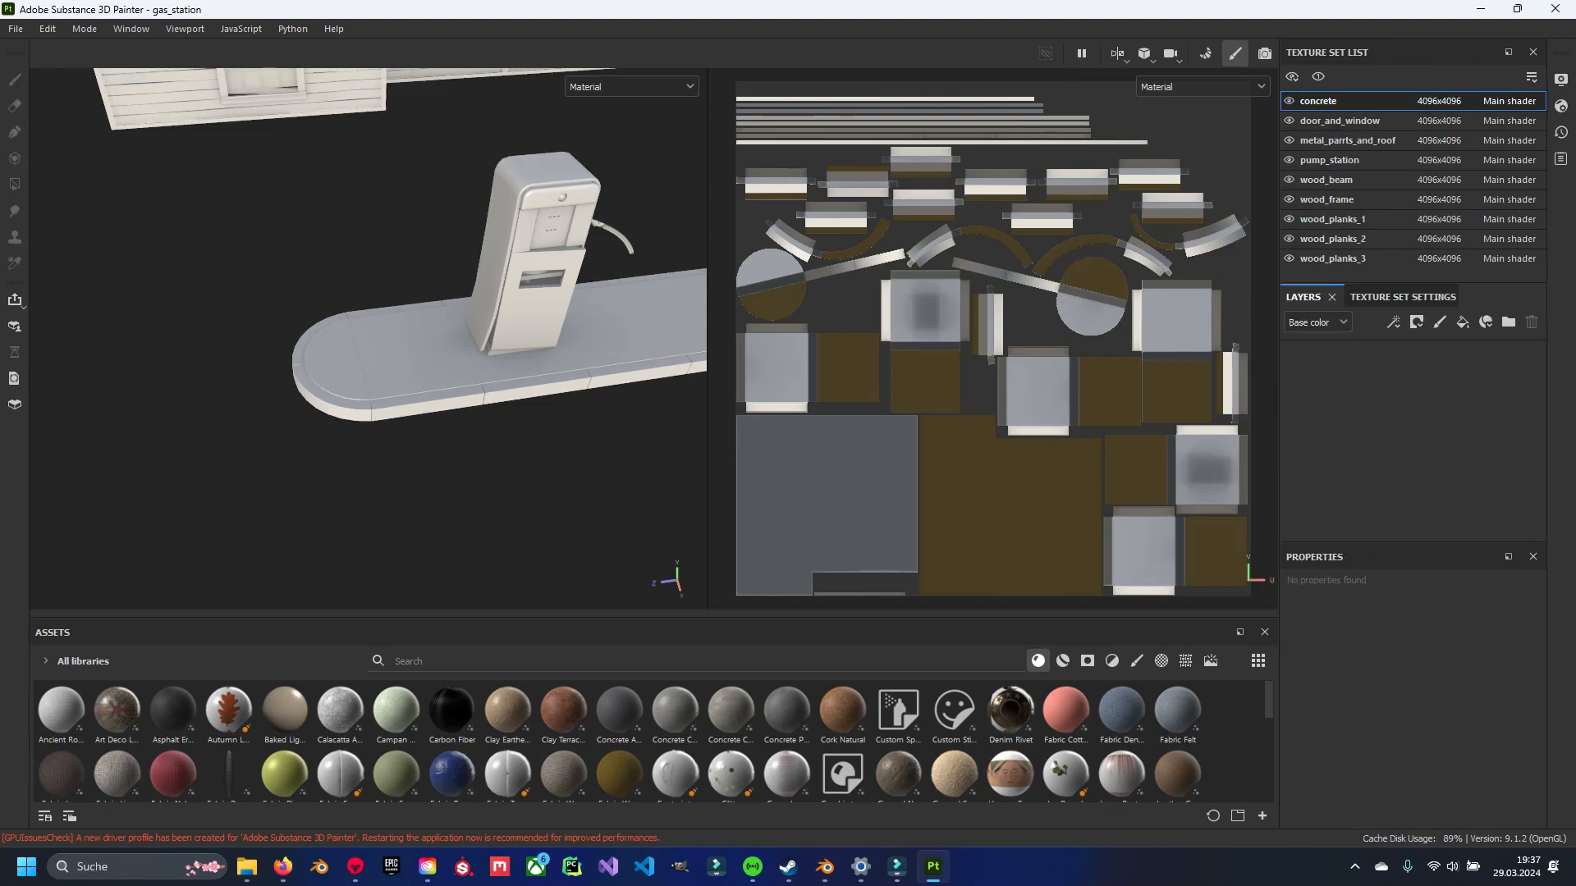
Search the assets for concrete and add the Concrete Plain Brushed material as a layer of the concrete texture set.
left_click(415, 662)
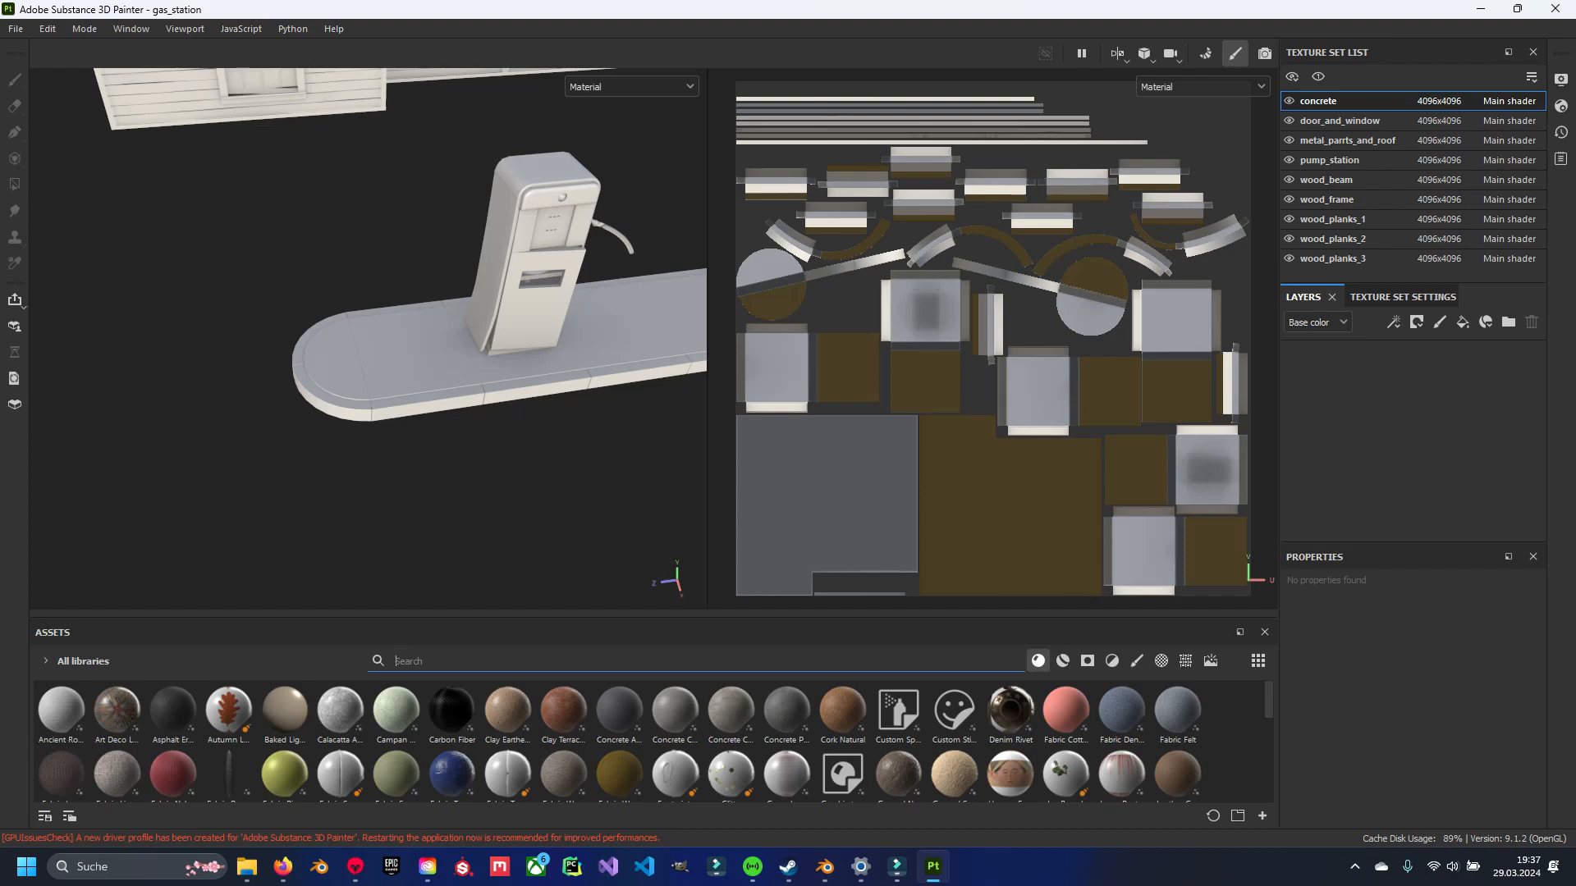
type("concrt")
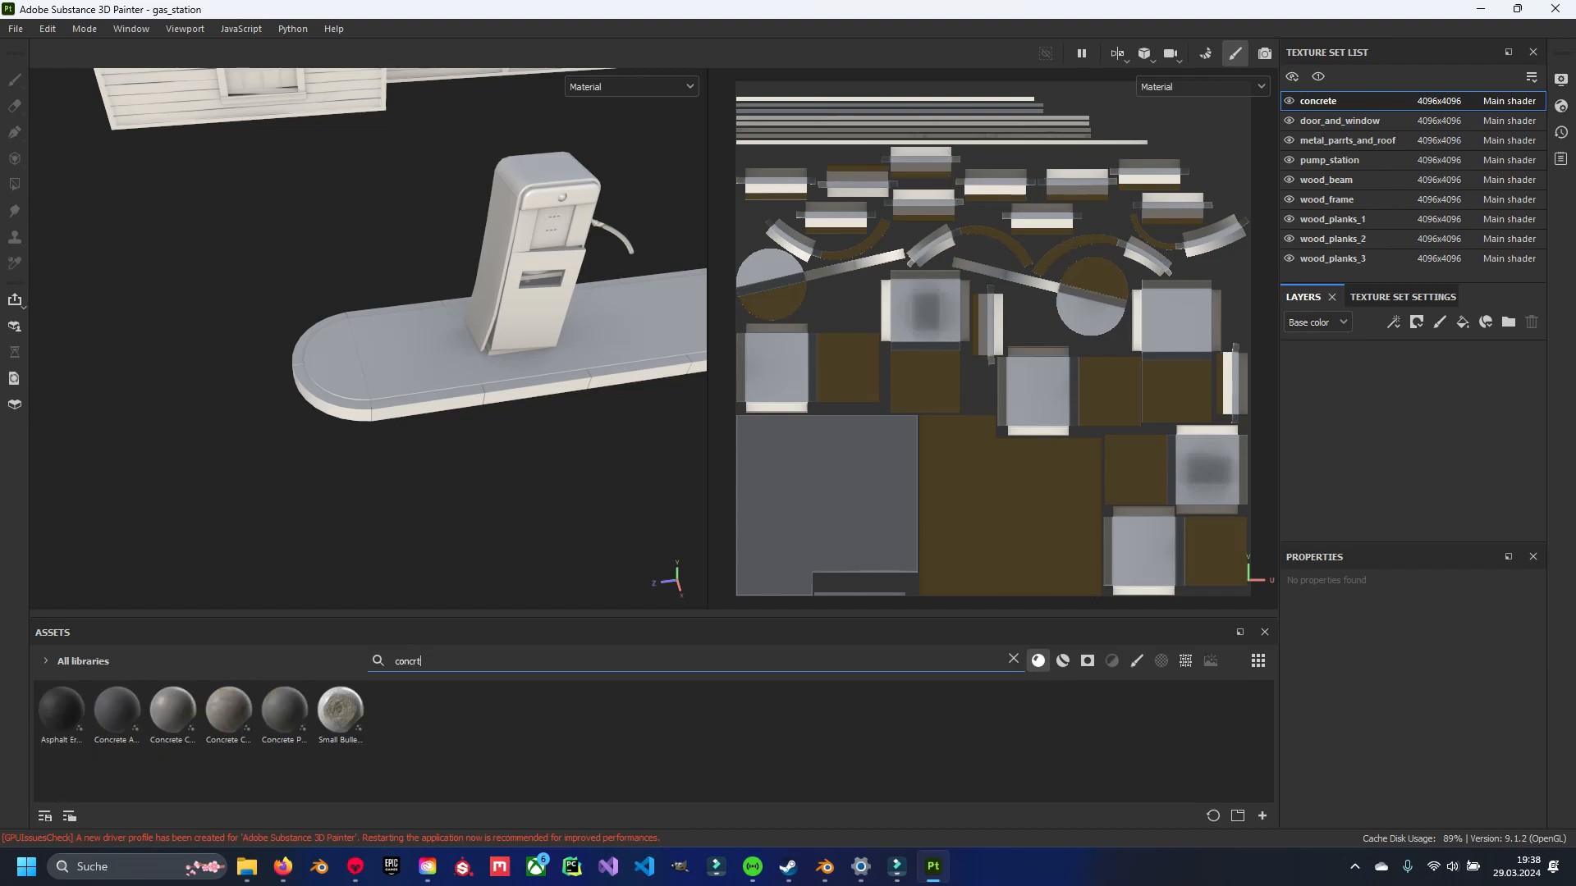
type("eete")
key("Return")
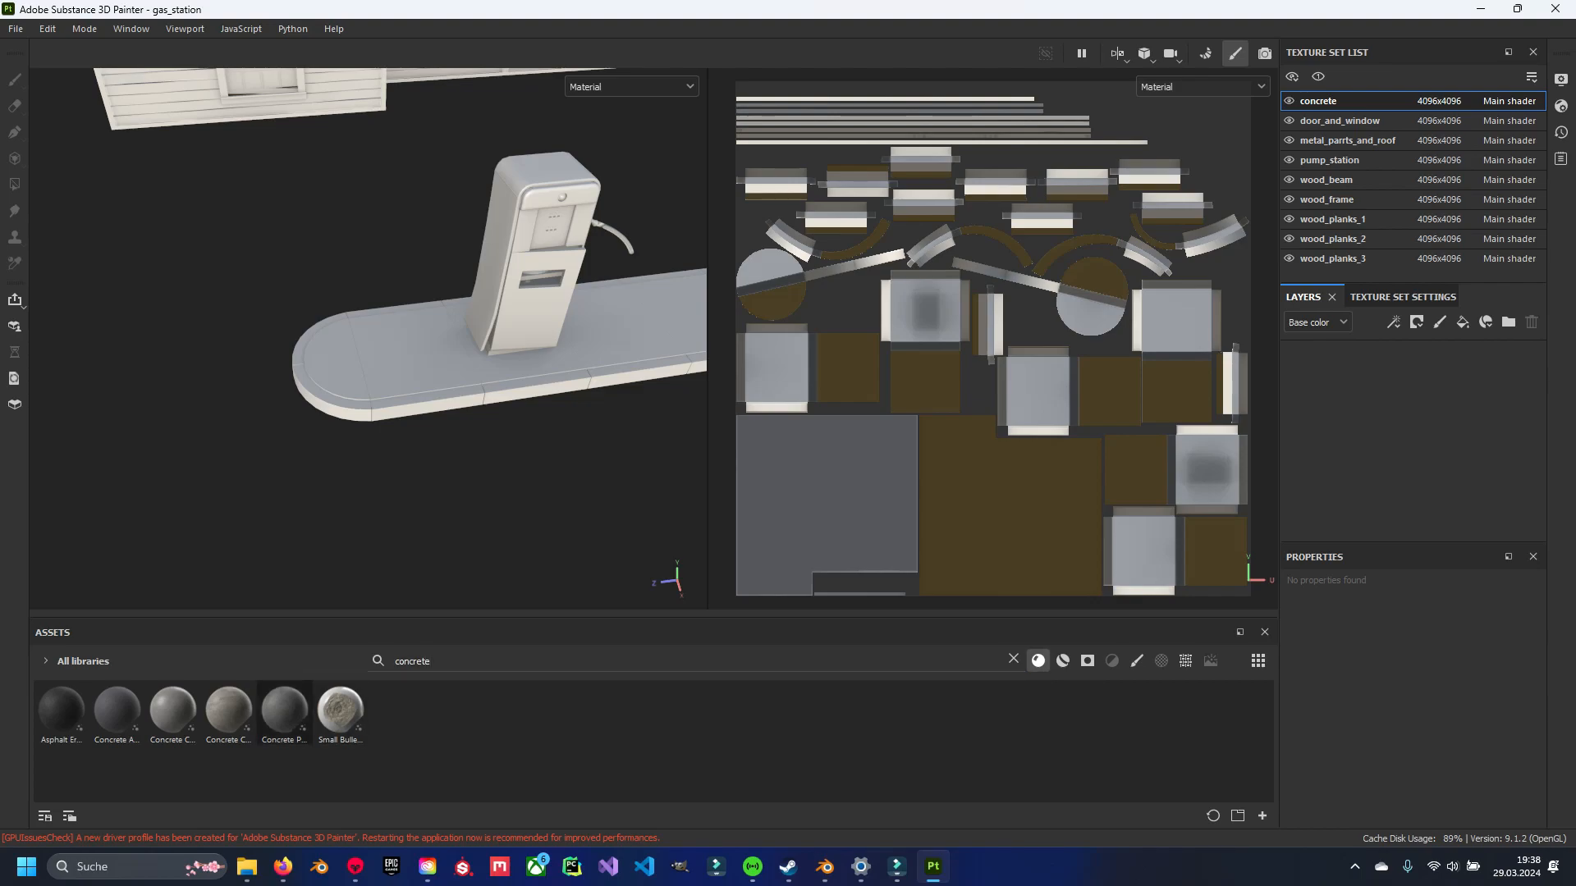
mouse_move(284, 710)
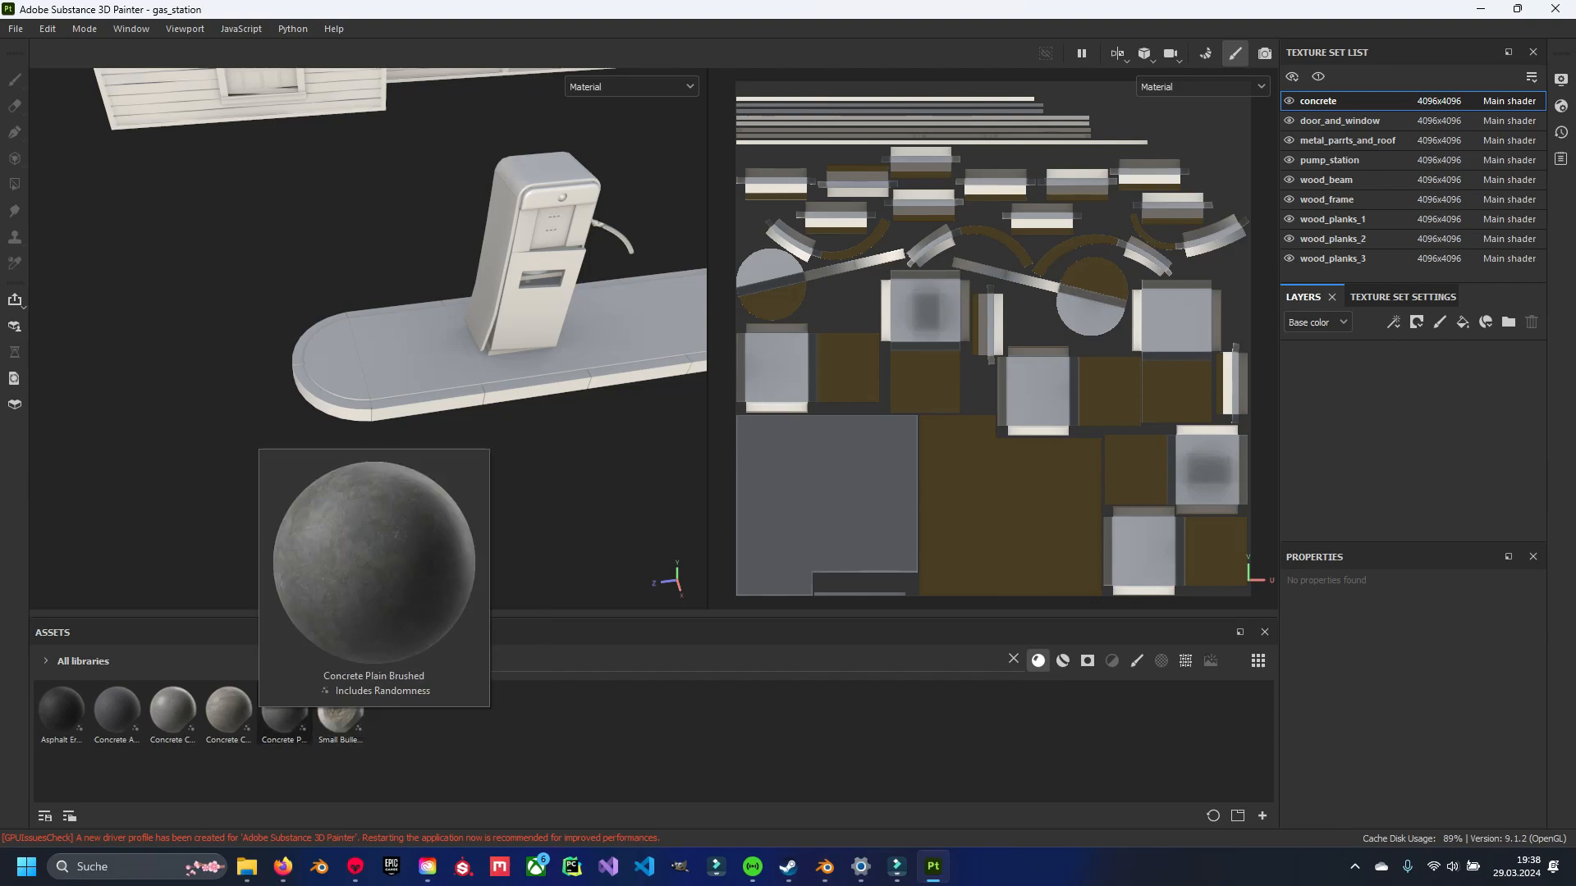
mouse_move(173, 710)
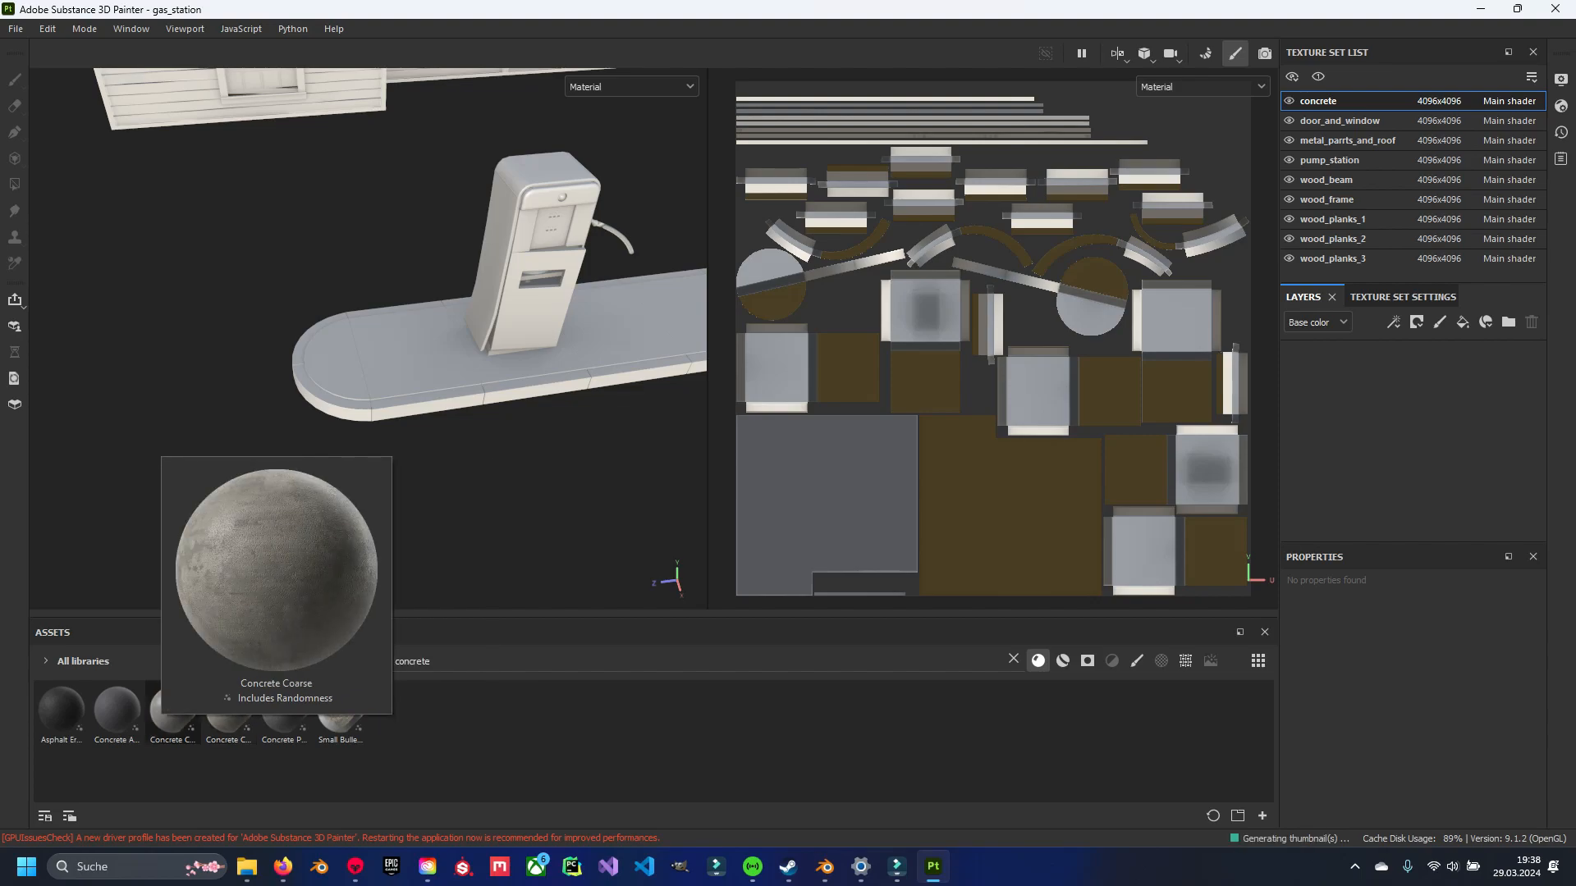
mouse_move(62, 710)
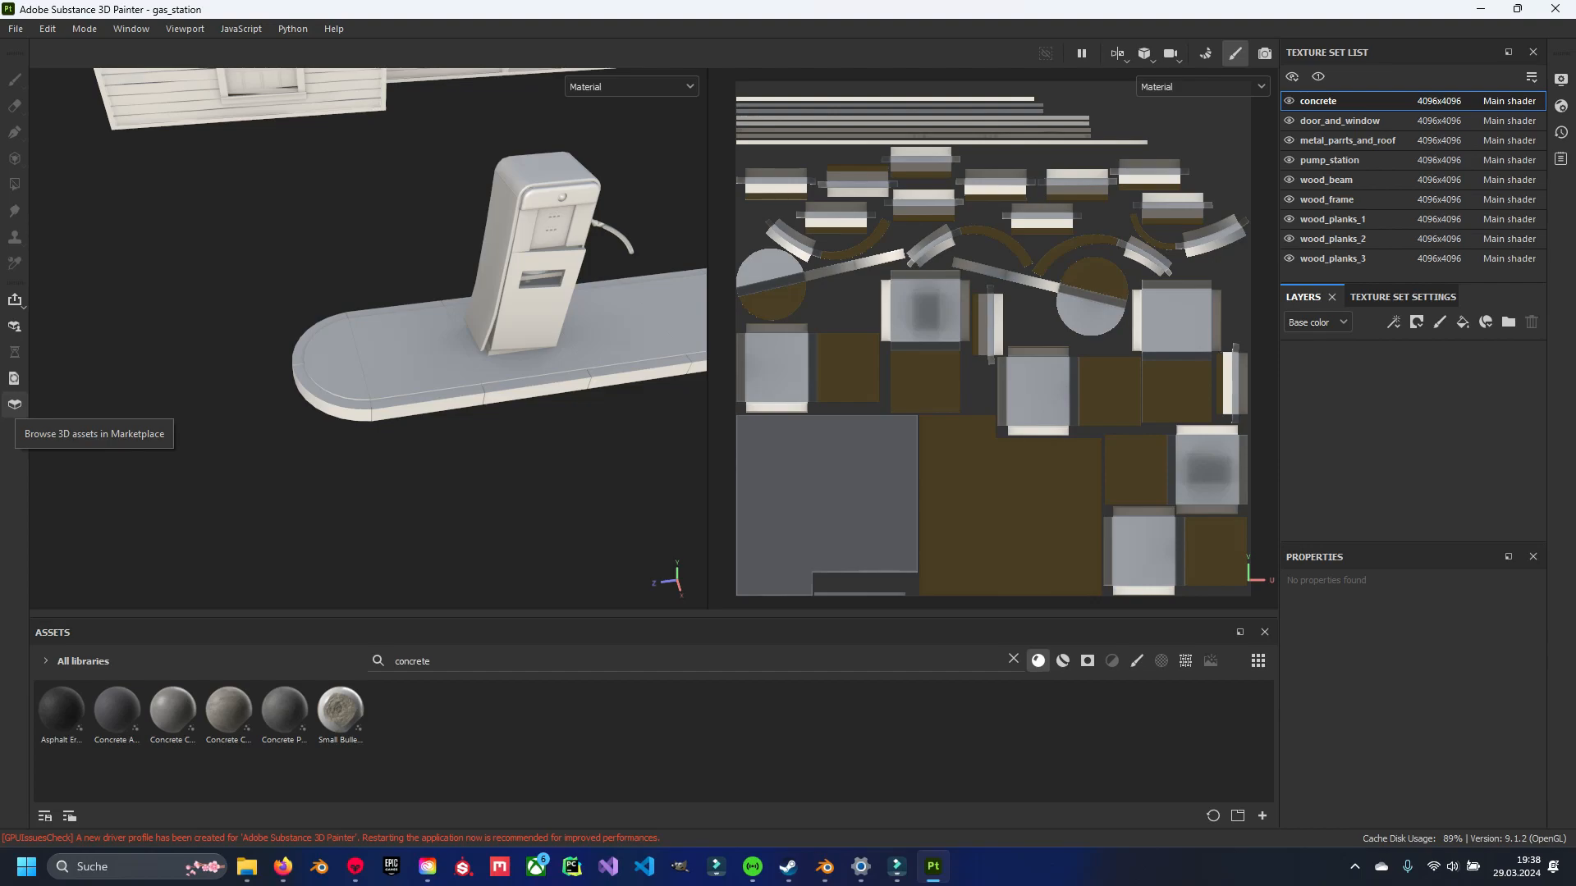
mouse_move(229, 710)
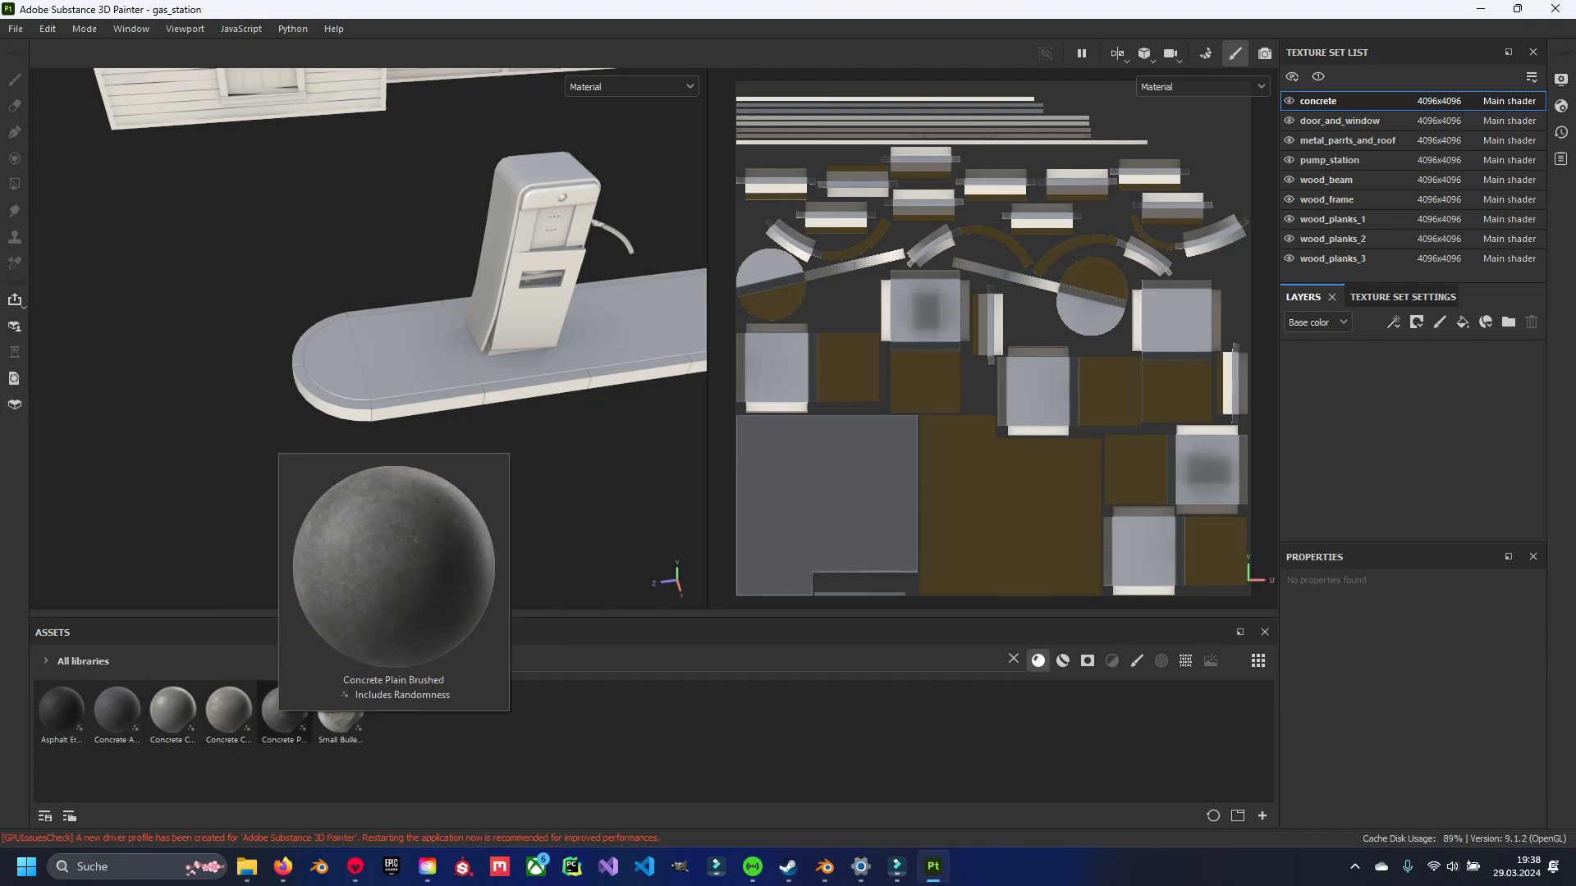
left_click(284, 711)
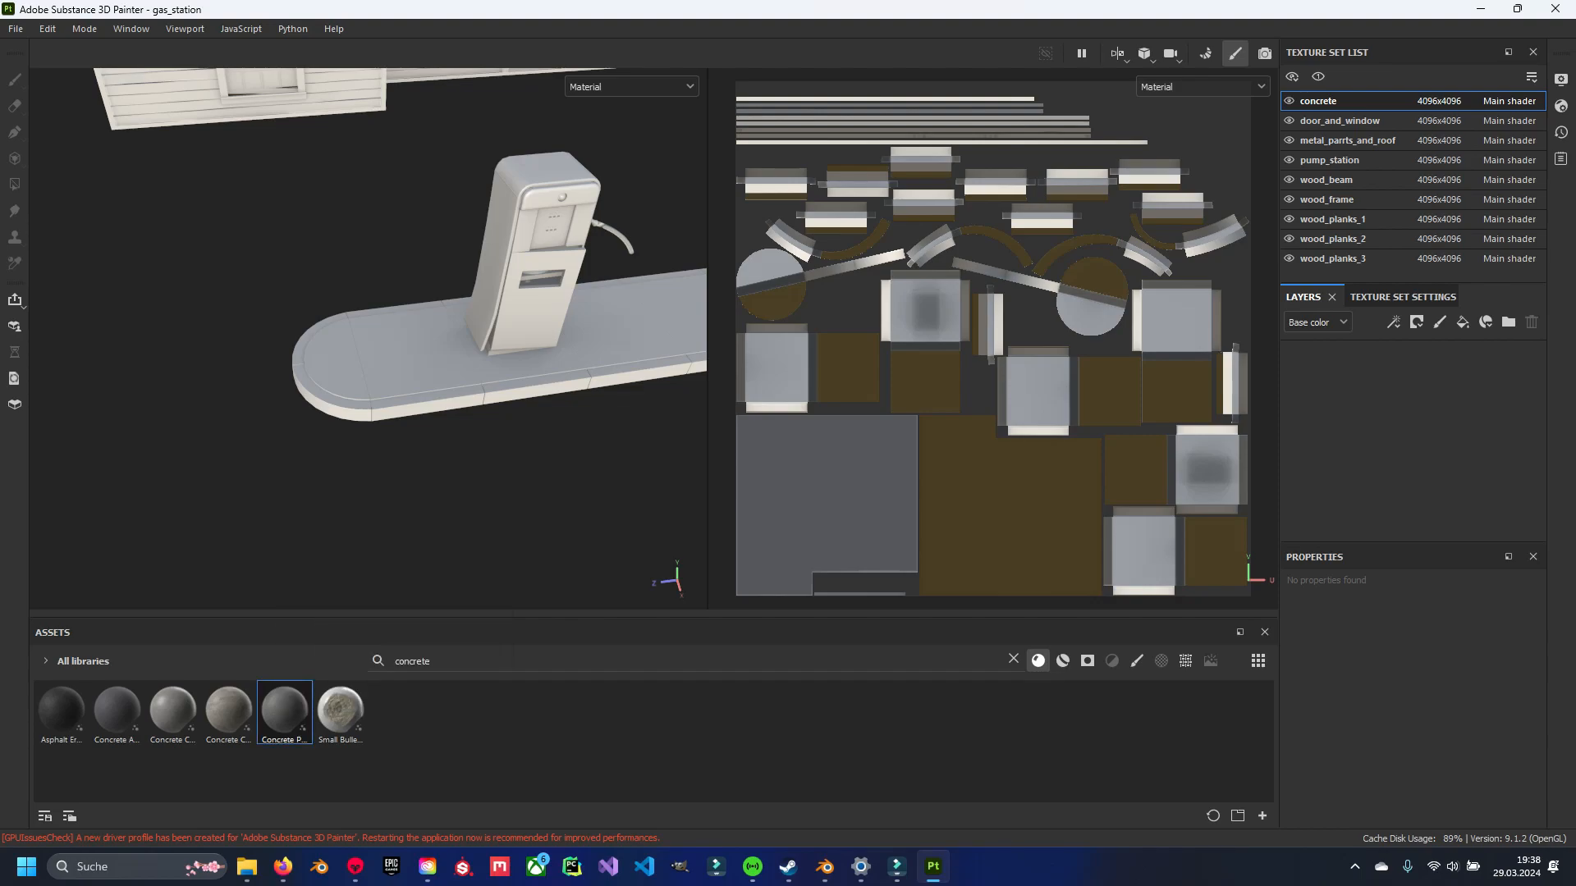
mouse_move(284, 711)
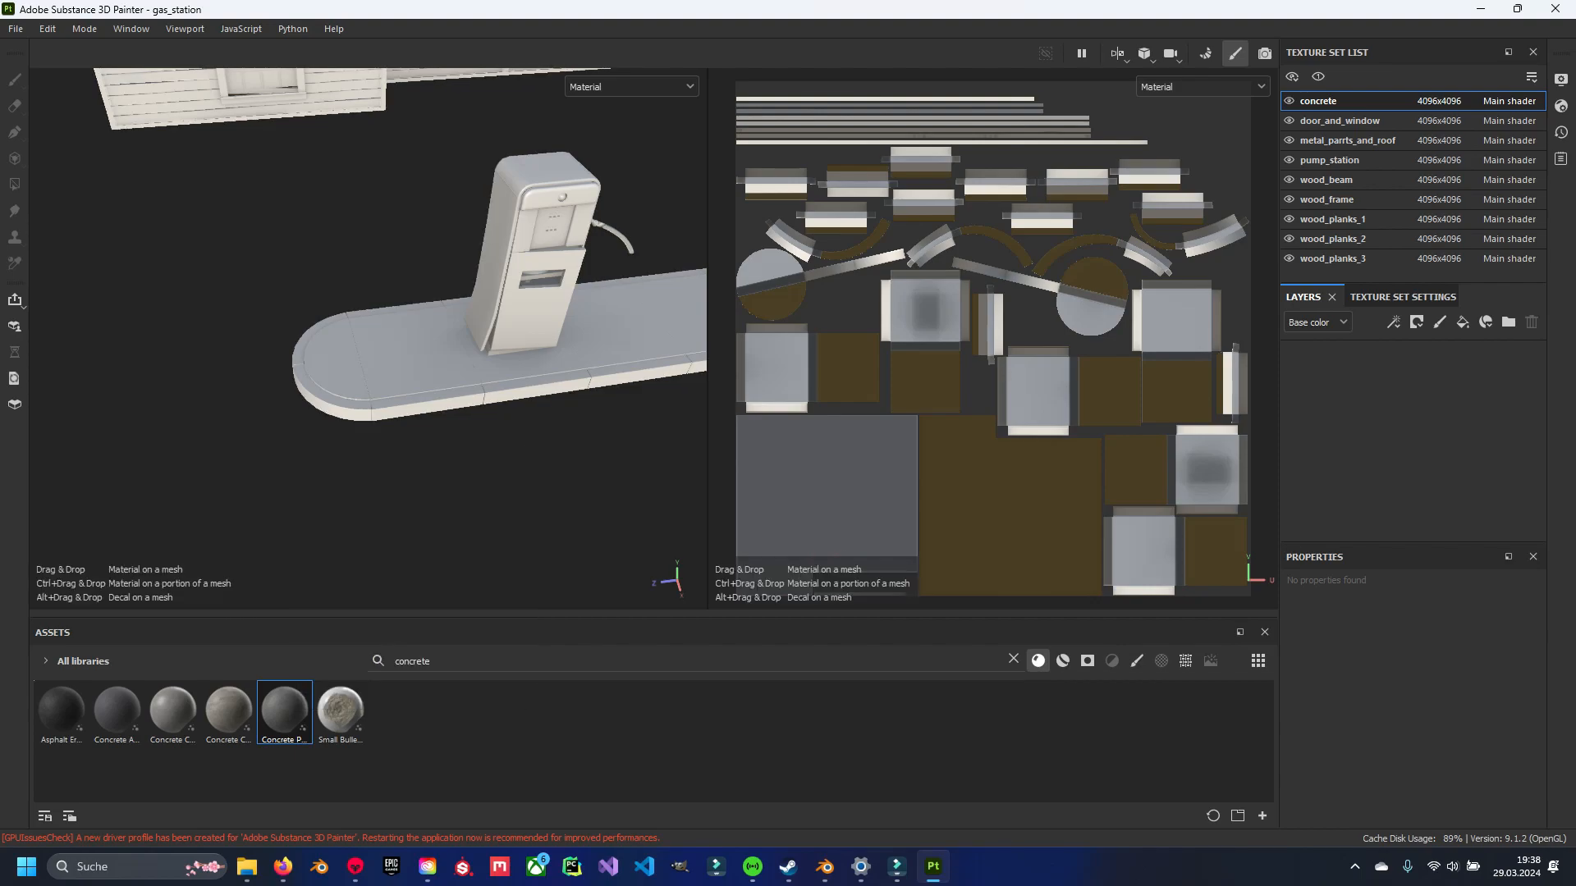
left_click_drag(284, 710, 1507, 309)
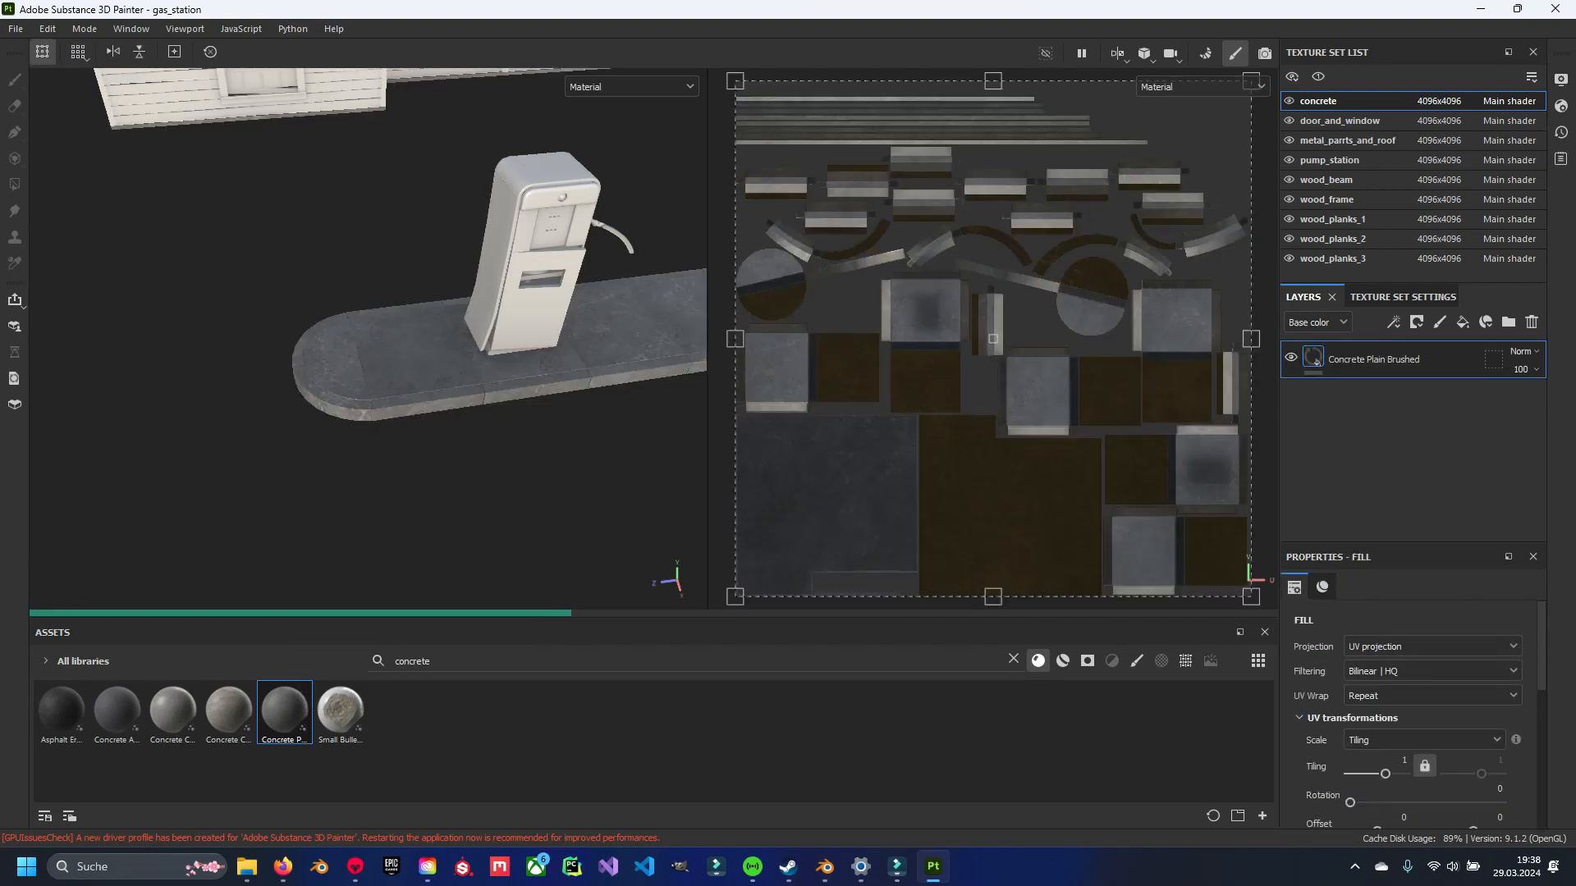
Examine the concrete material up close on the rounded end of the pump island.
mouse_move(369, 361)
left_mouse_down("alt")
mouse_move(427, 337)
mouse_move(361, 353)
left_mouse_up("alt")
scroll(427, 337, "up", 3)
scroll(369, 338, "up", 3)
middle_click_drag(361, 353, 447, 287, "alt")
scroll(368, 328, "up", 2)
scroll(368, 338, "up", 1)
left_click_drag(368, 338, 369, 316, "alt")
middle_click_drag(369, 315, 332, 336, "alt")
Try a tiling of 3 on the Concrete Plain Brushed layer.
scroll(1419, 714, "down", 1)
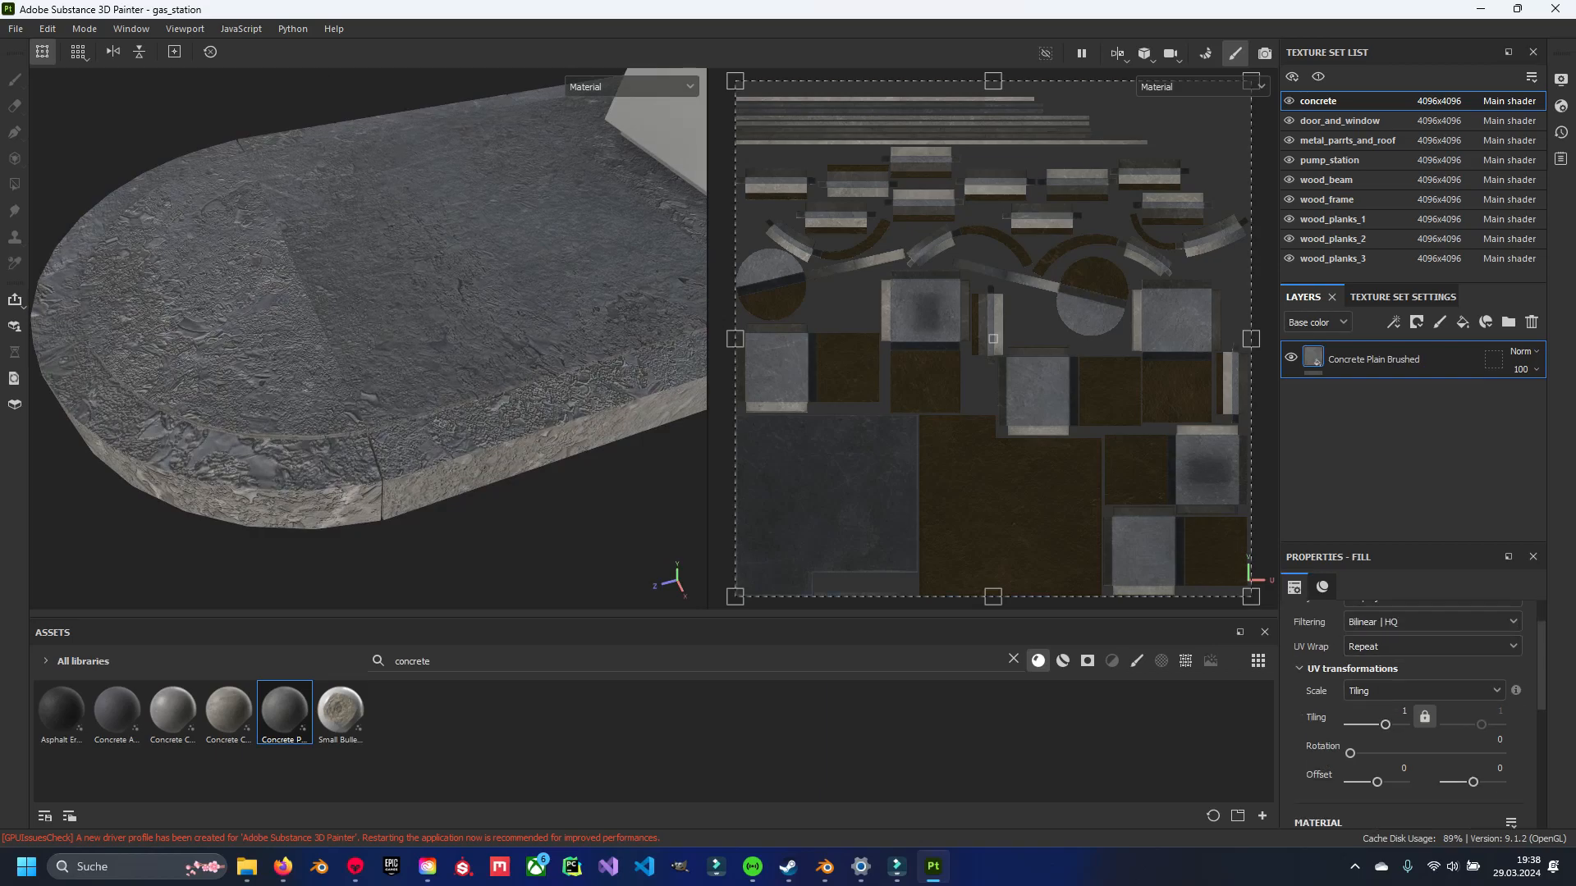
left_click(1403, 712)
type("3")
key("Return")
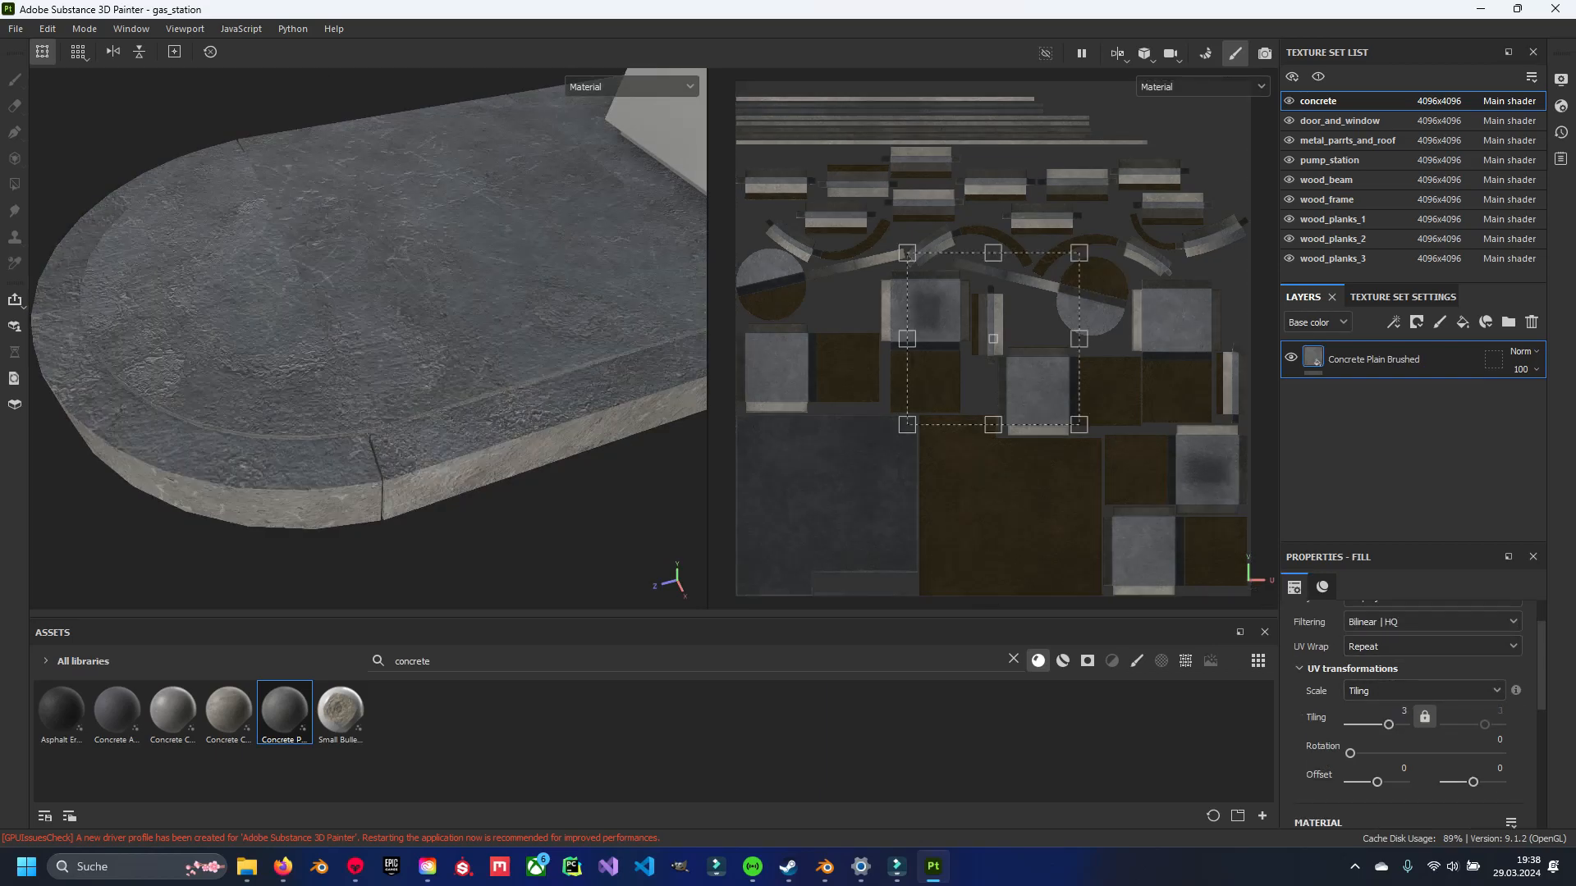
Set the tiling of the Concrete Plain Brushed layer to 4.
left_click_drag(369, 328, 384, 329, "alt")
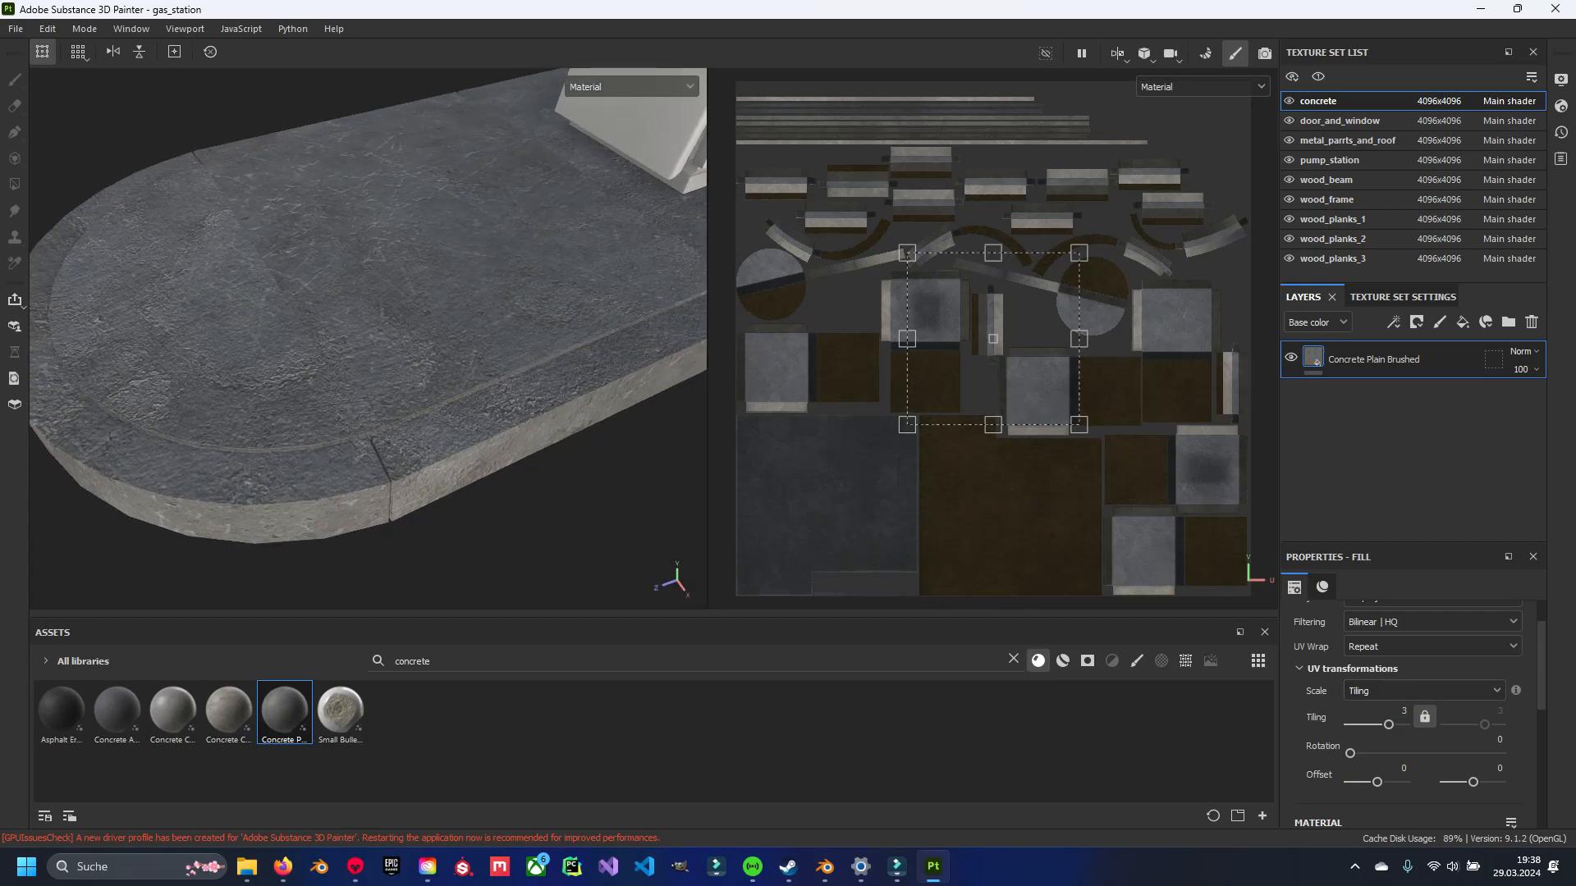
left_click(1404, 711)
type("4")
key("Return")
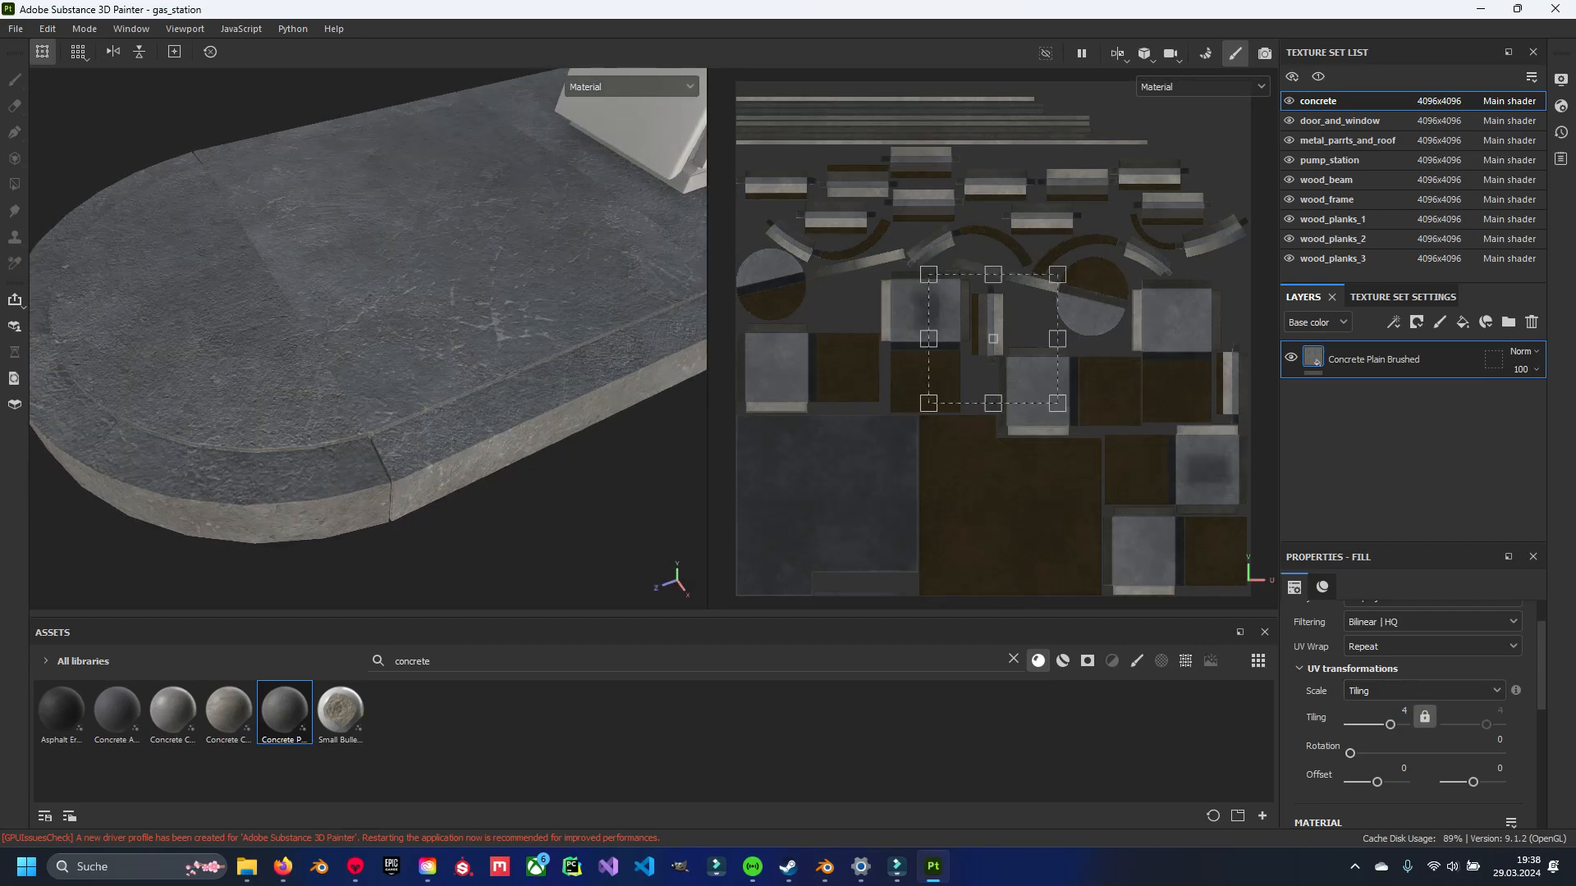
Examine the joints in the pump island's concrete up close and switch to Blender to compare them with the concrete_high mesh.
scroll(368, 338, "down", 3)
middle_click_drag(542, 288, 509, 312, "alt")
scroll(368, 339, "up", 4)
middle_click_drag(368, 394, 402, 304, "alt")
left_click_drag(403, 304, 250, 370, "alt")
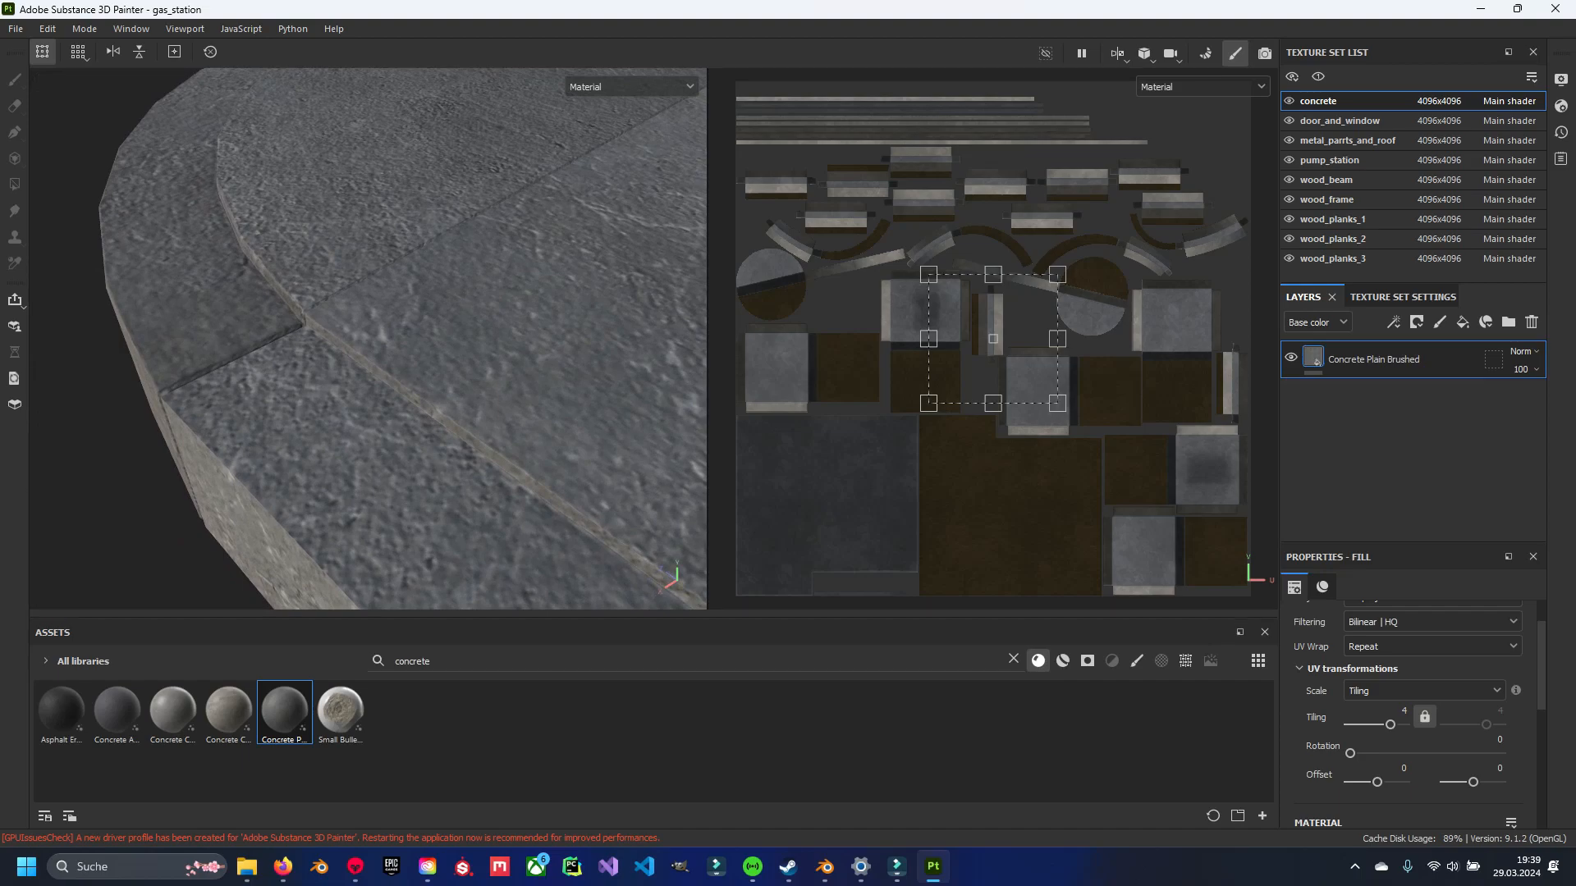
left_click(824, 866)
mouse_move(821, 460)
middle_mouse_down()
mouse_move(739, 500)
mouse_move(894, 357)
middle_mouse_up()
scroll(861, 378, "up", 3)
scroll(677, 493, "up", 5)
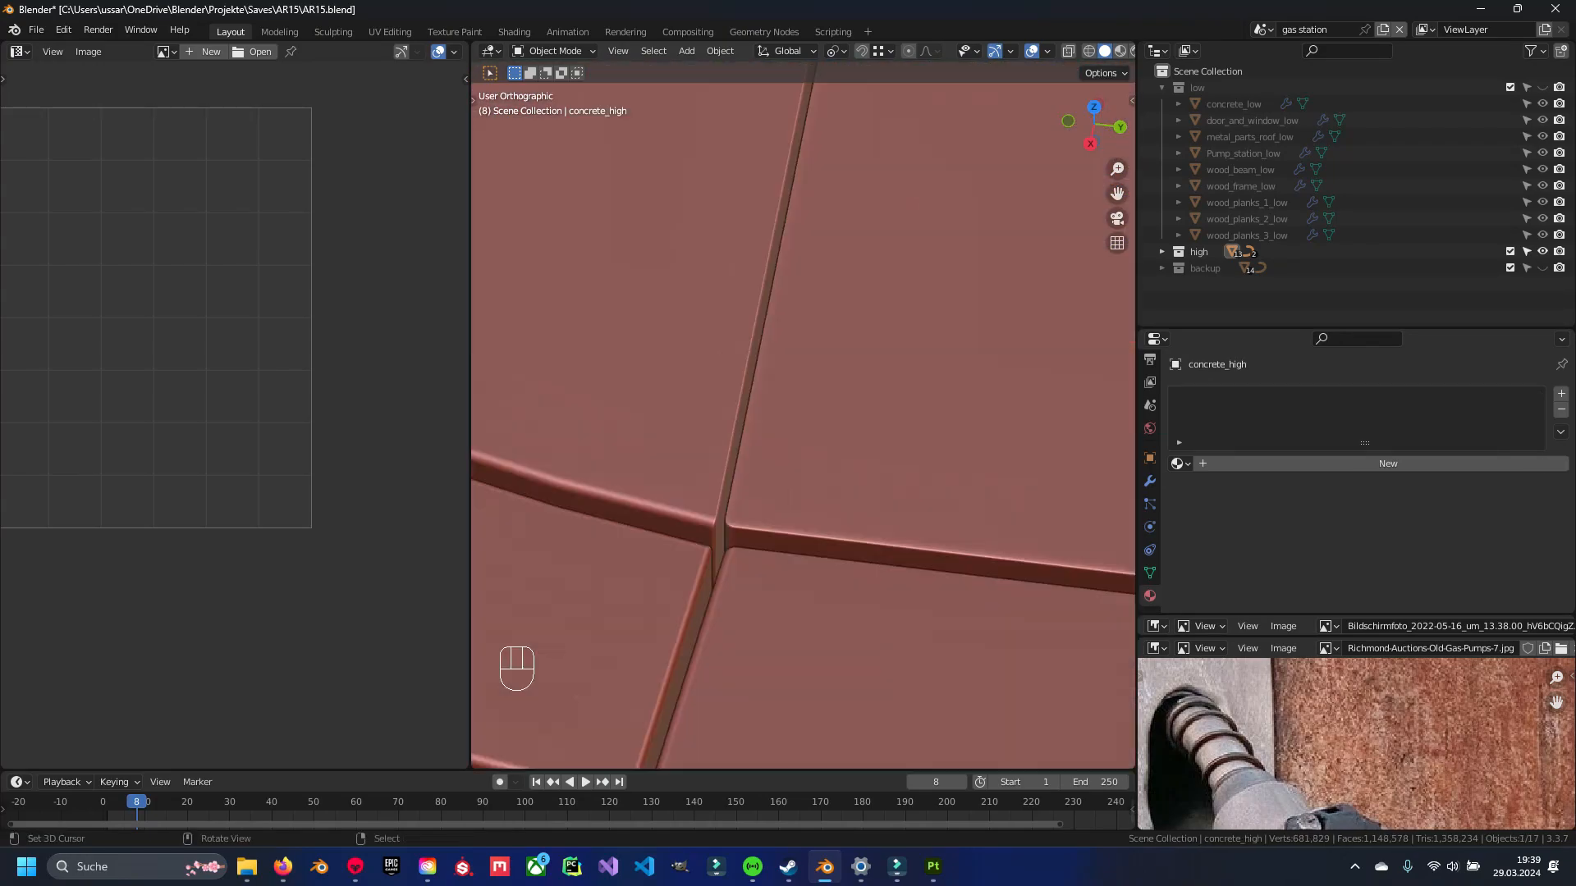
scroll(804, 423, "up", 3)
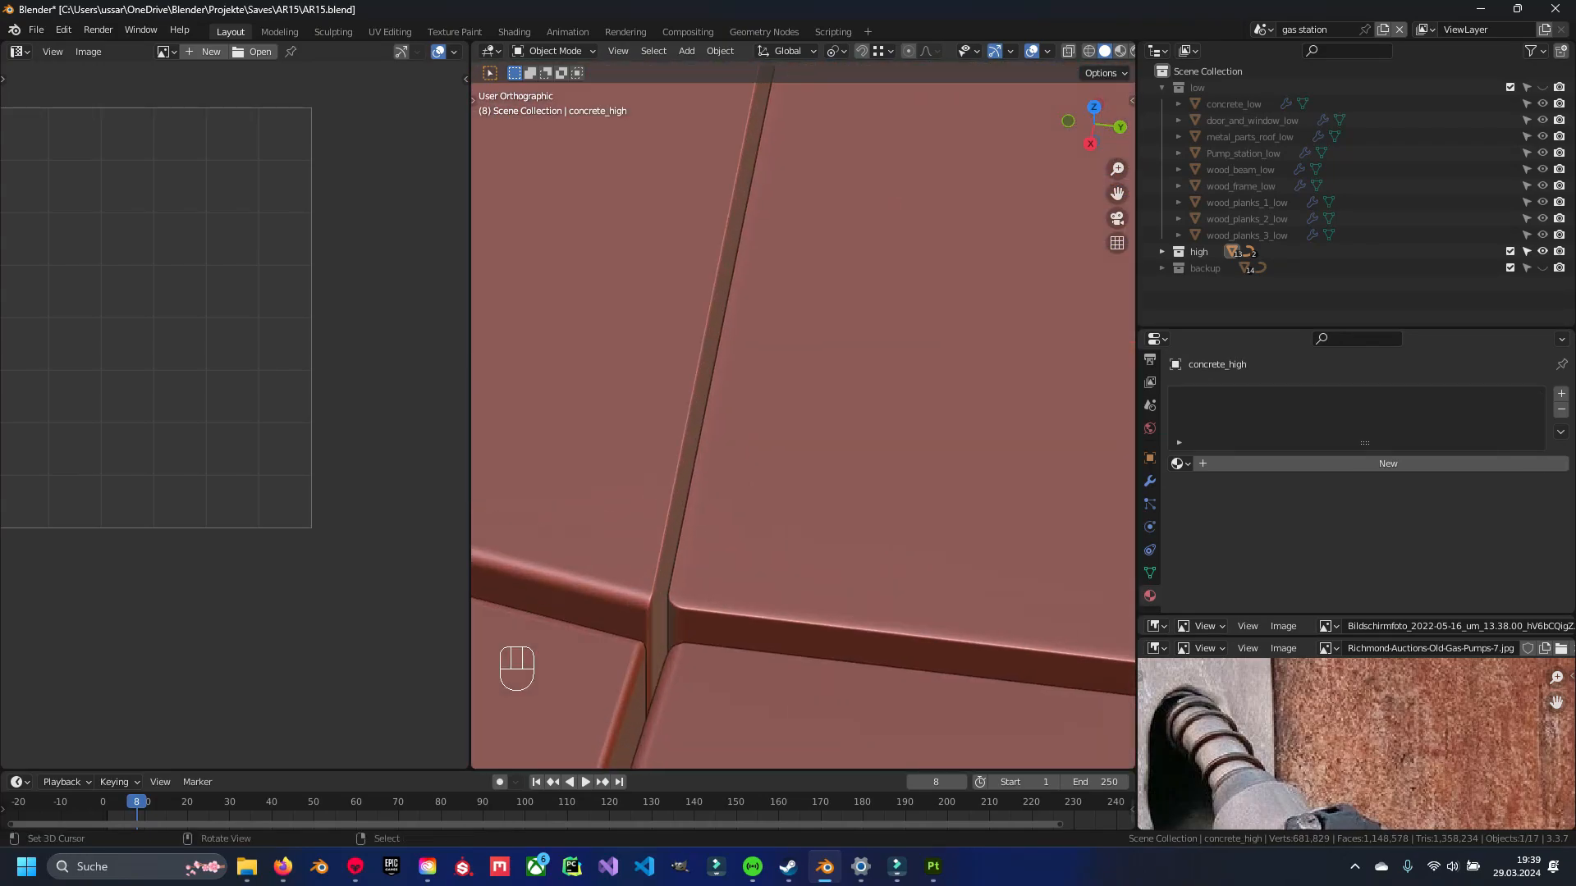
Inspect the bevel weight of the slab joint edges on concrete_high in Edit Mode.
key("Tab")
key("2")
right_click(709, 328)
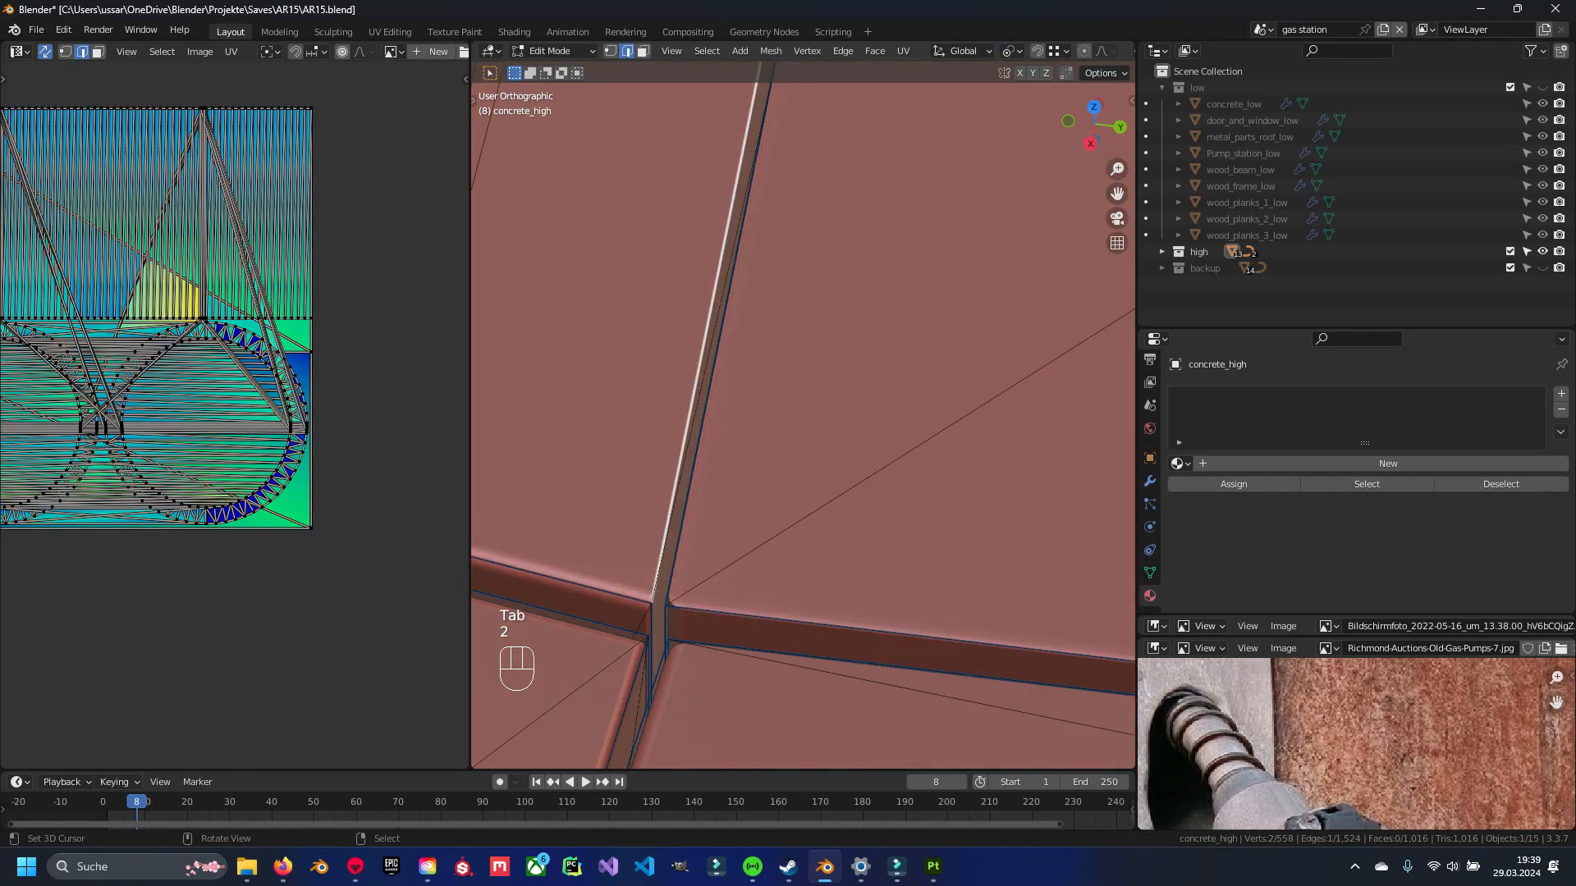
key("n")
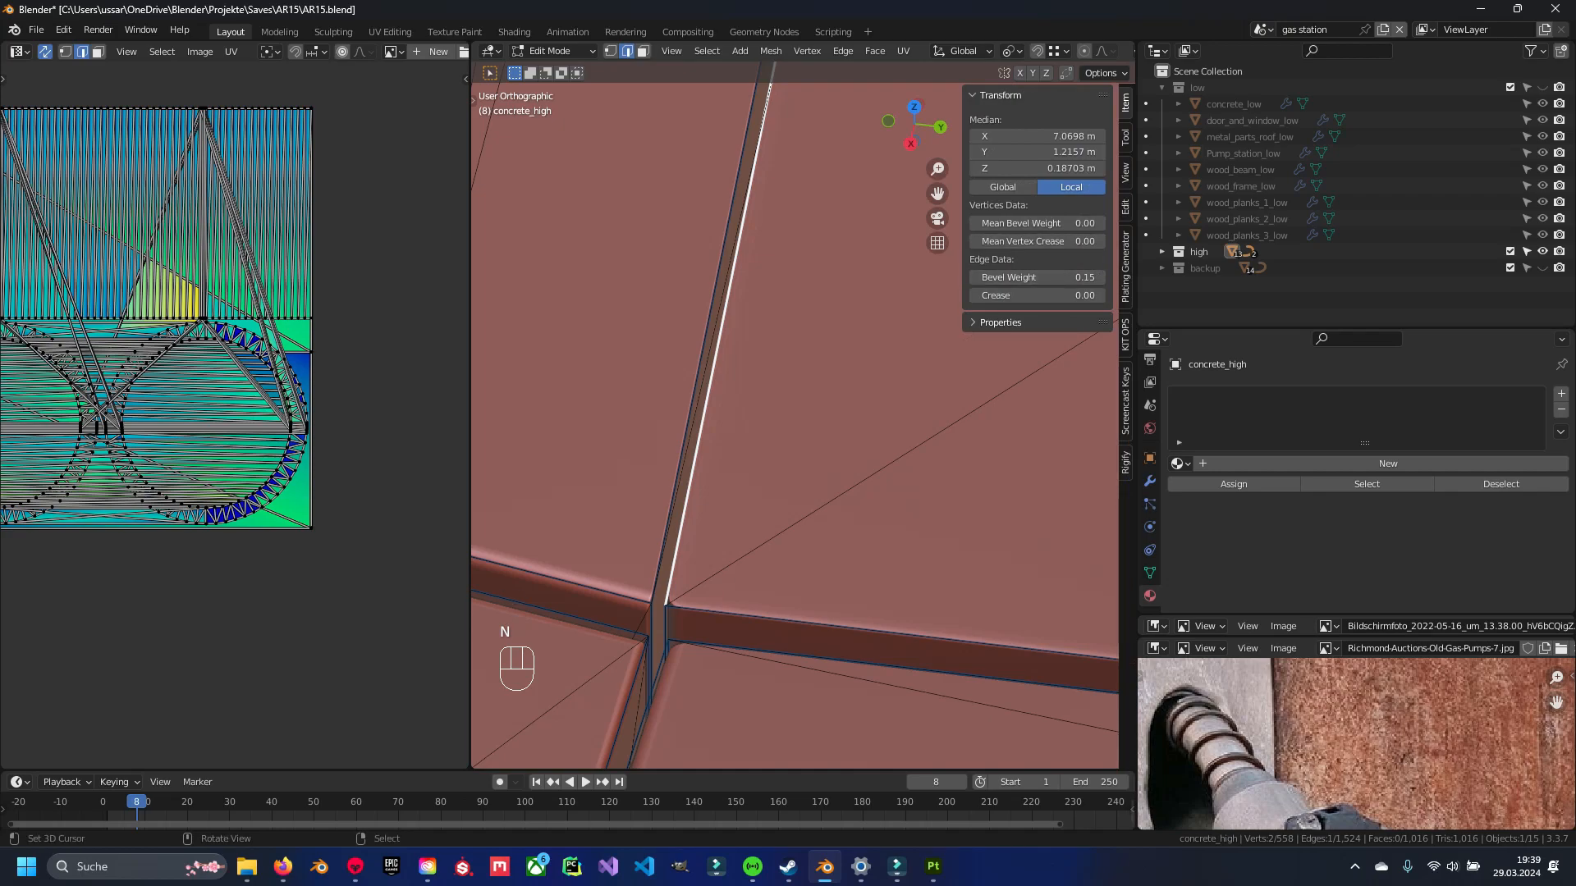
key("n")
key("Tab")
Show the low collection instead of the high one, check a joint edge of concrete_low in Edit Mode, and save the file.
scroll(803, 415, "down", 10)
left_click(1542, 252)
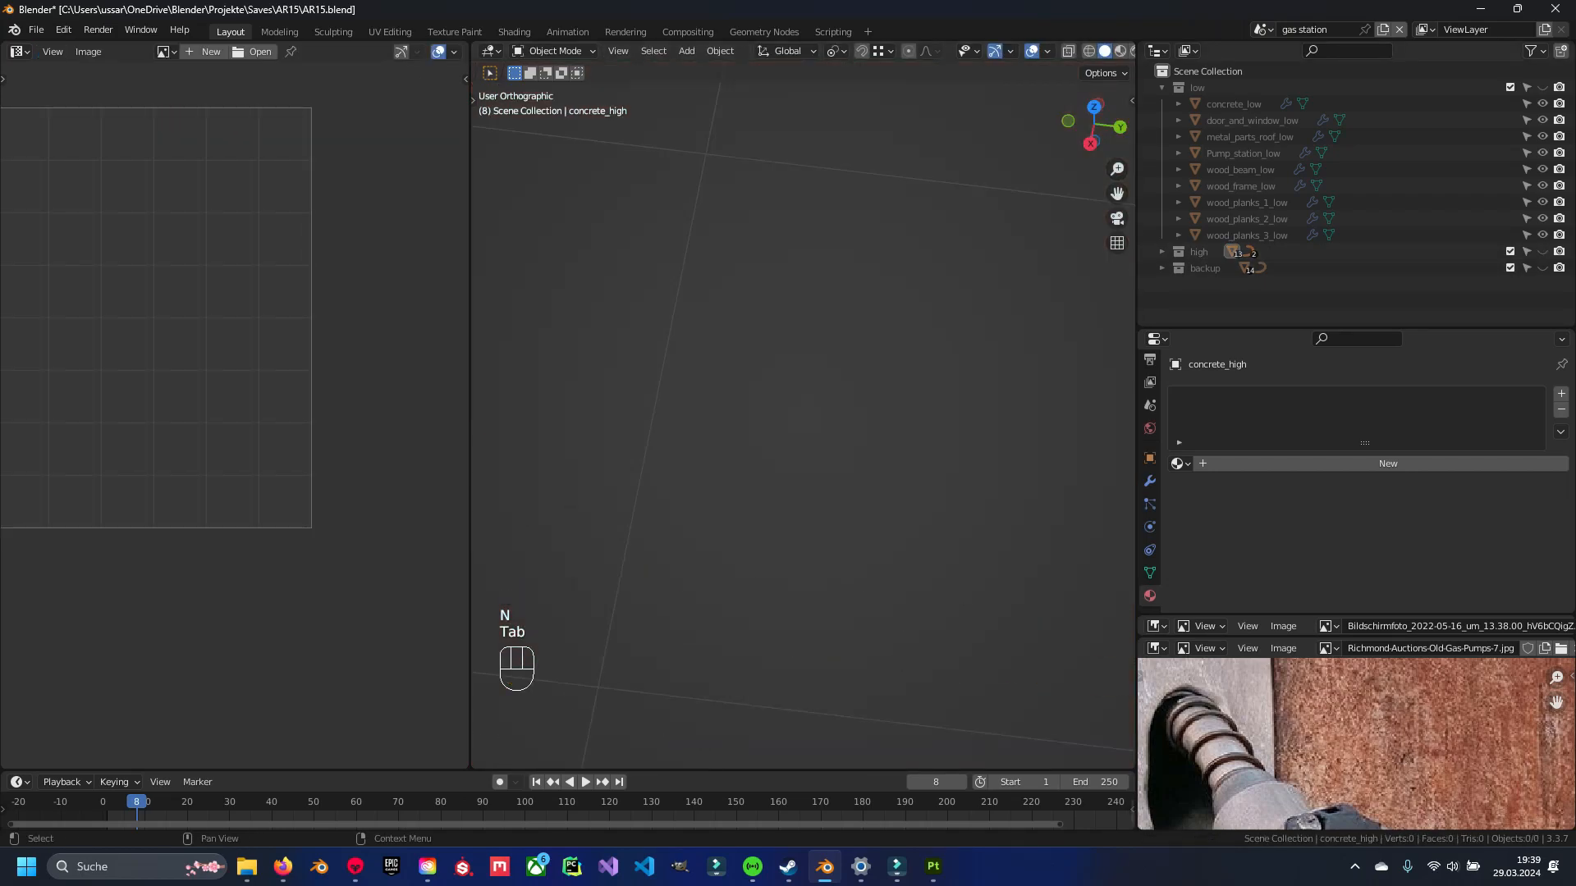
left_click(1542, 87)
left_click(1234, 104)
key("Tab")
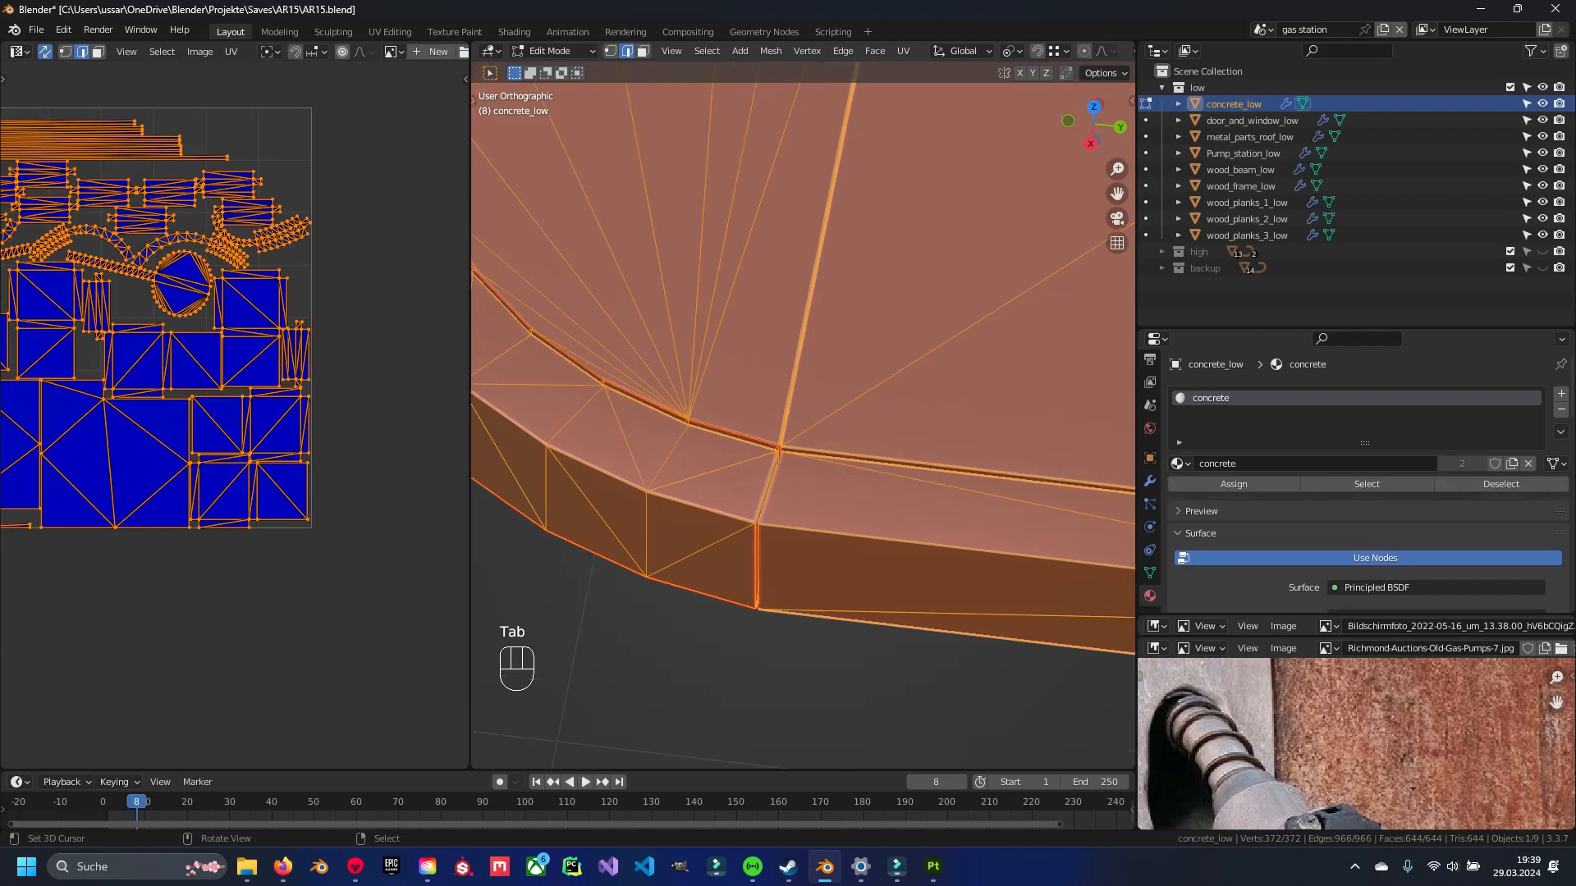
scroll(803, 415, "up", 7)
key("a")
right_click(784, 275)
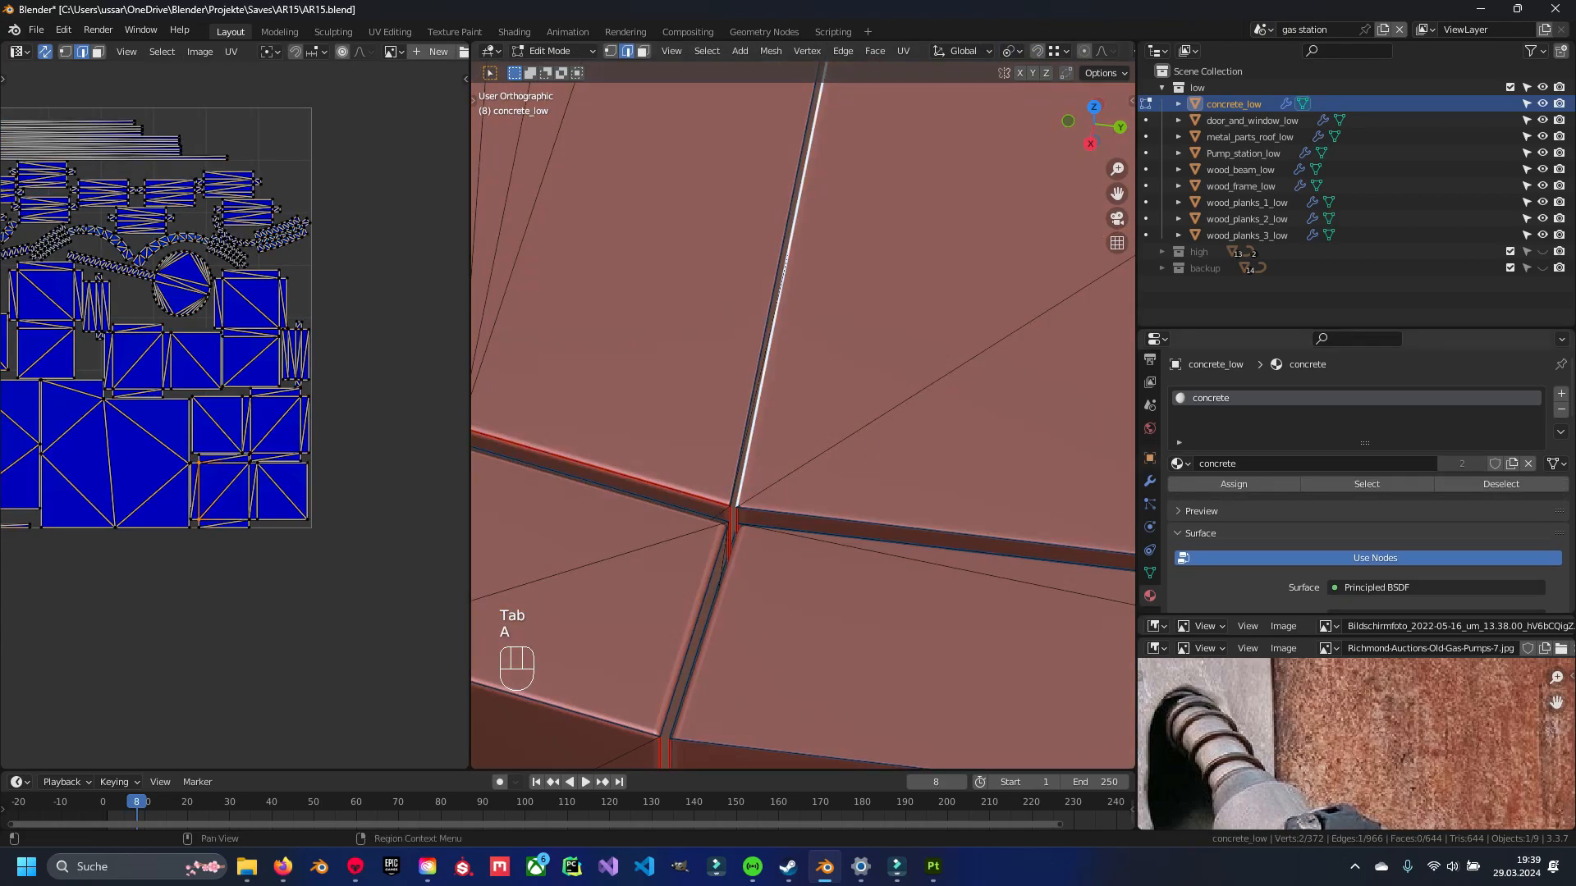
key("ctrl+s")
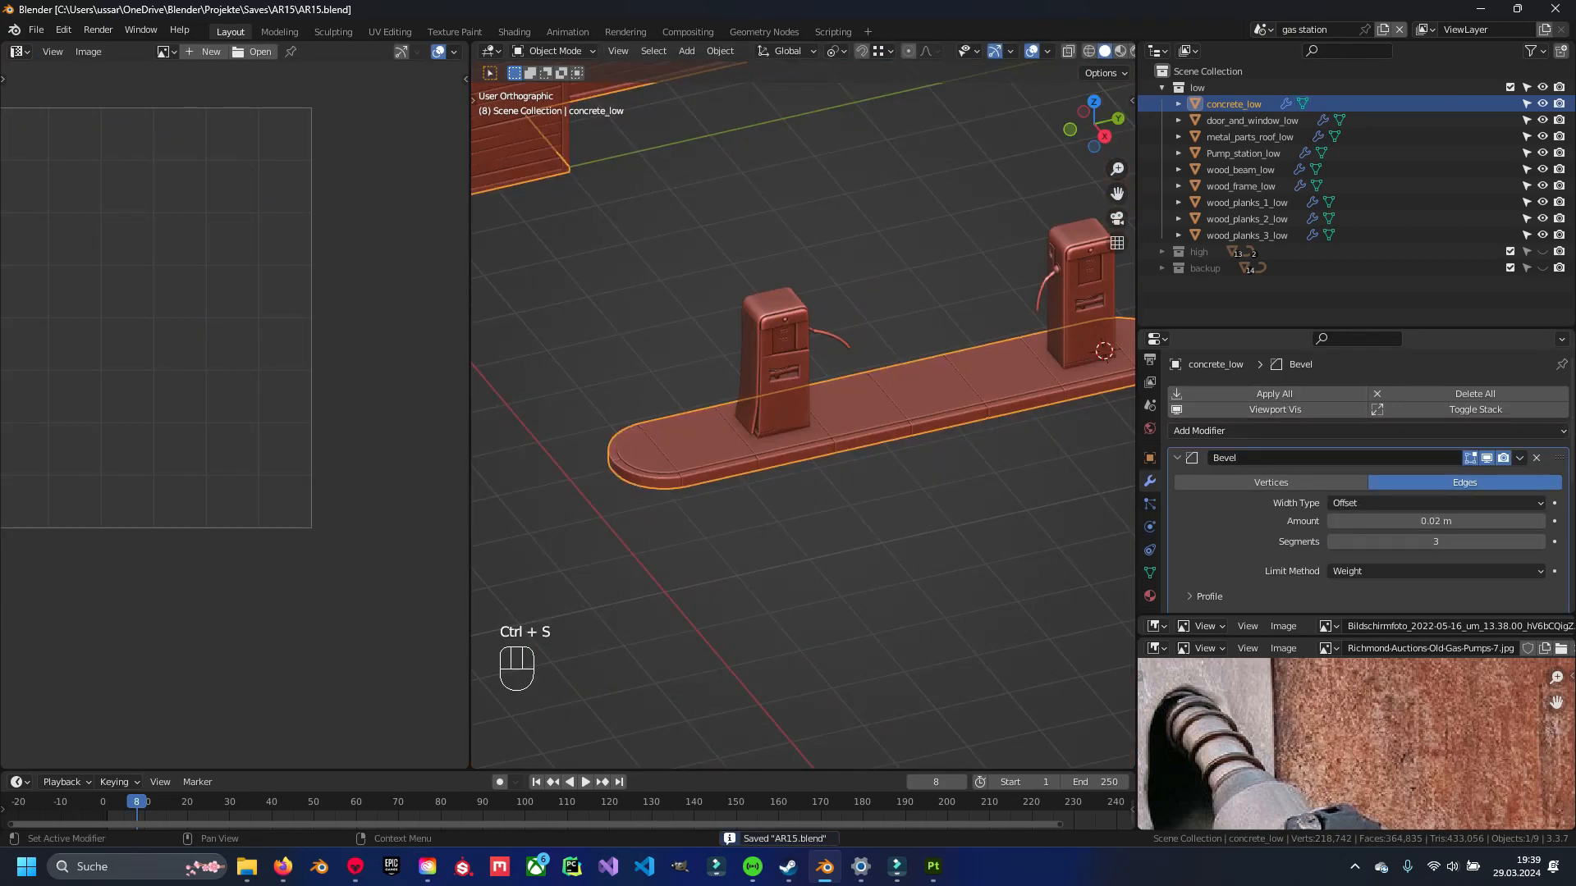
Hide concrete_low and turn on viewport display of the Bevel modifier on Pump_station_low.
middle_click_drag(802, 415, 878, 409, "shift")
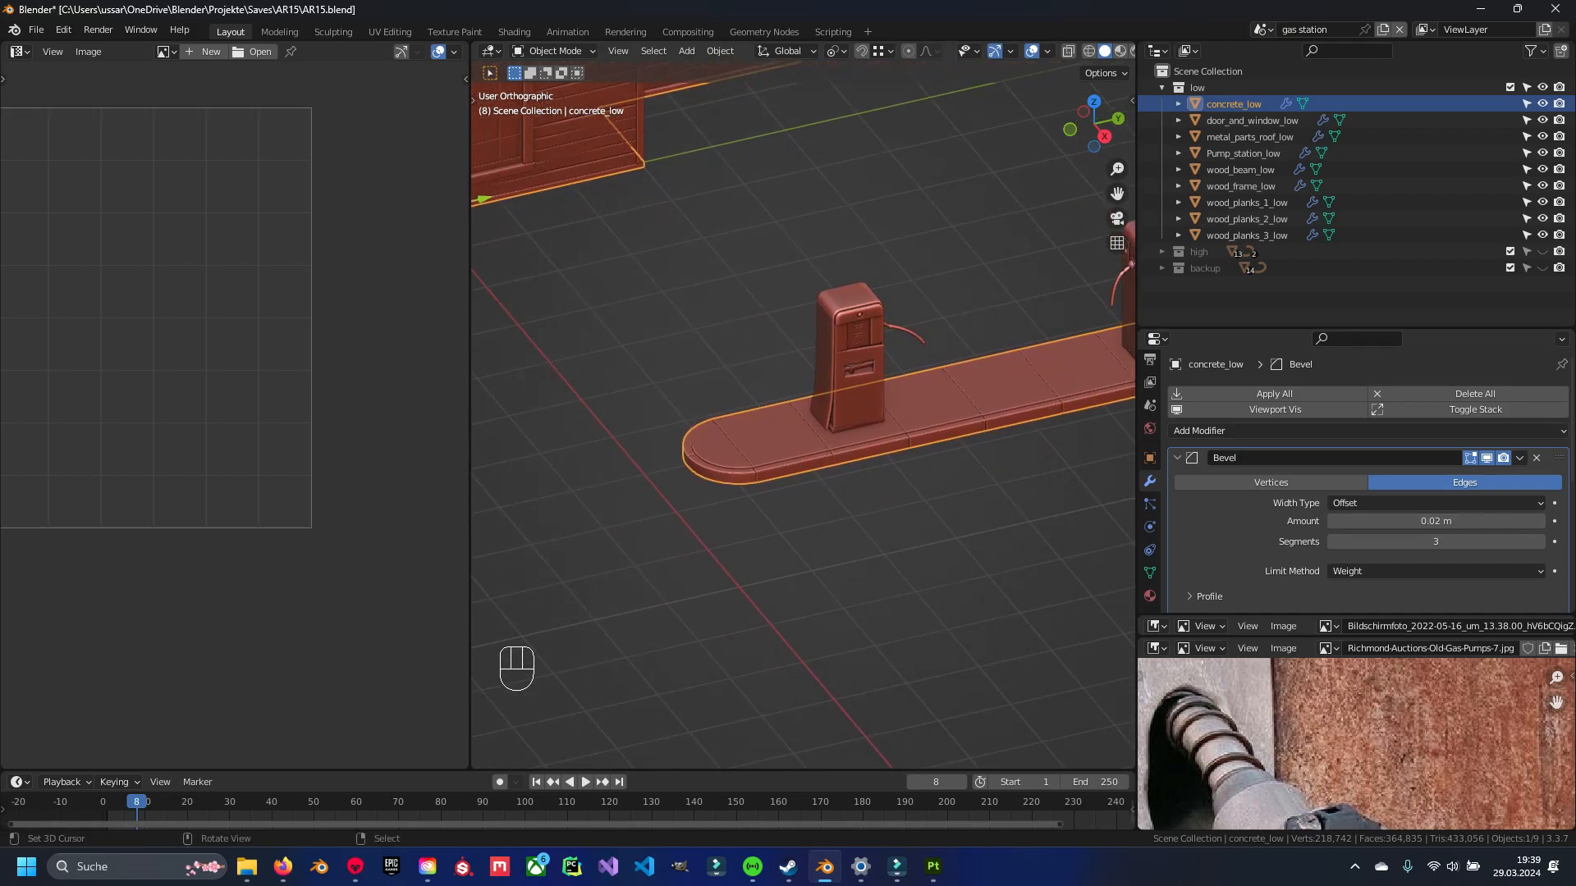
key("h")
left_click(852, 361)
middle_click_drag(852, 361, 856, 464, "shift")
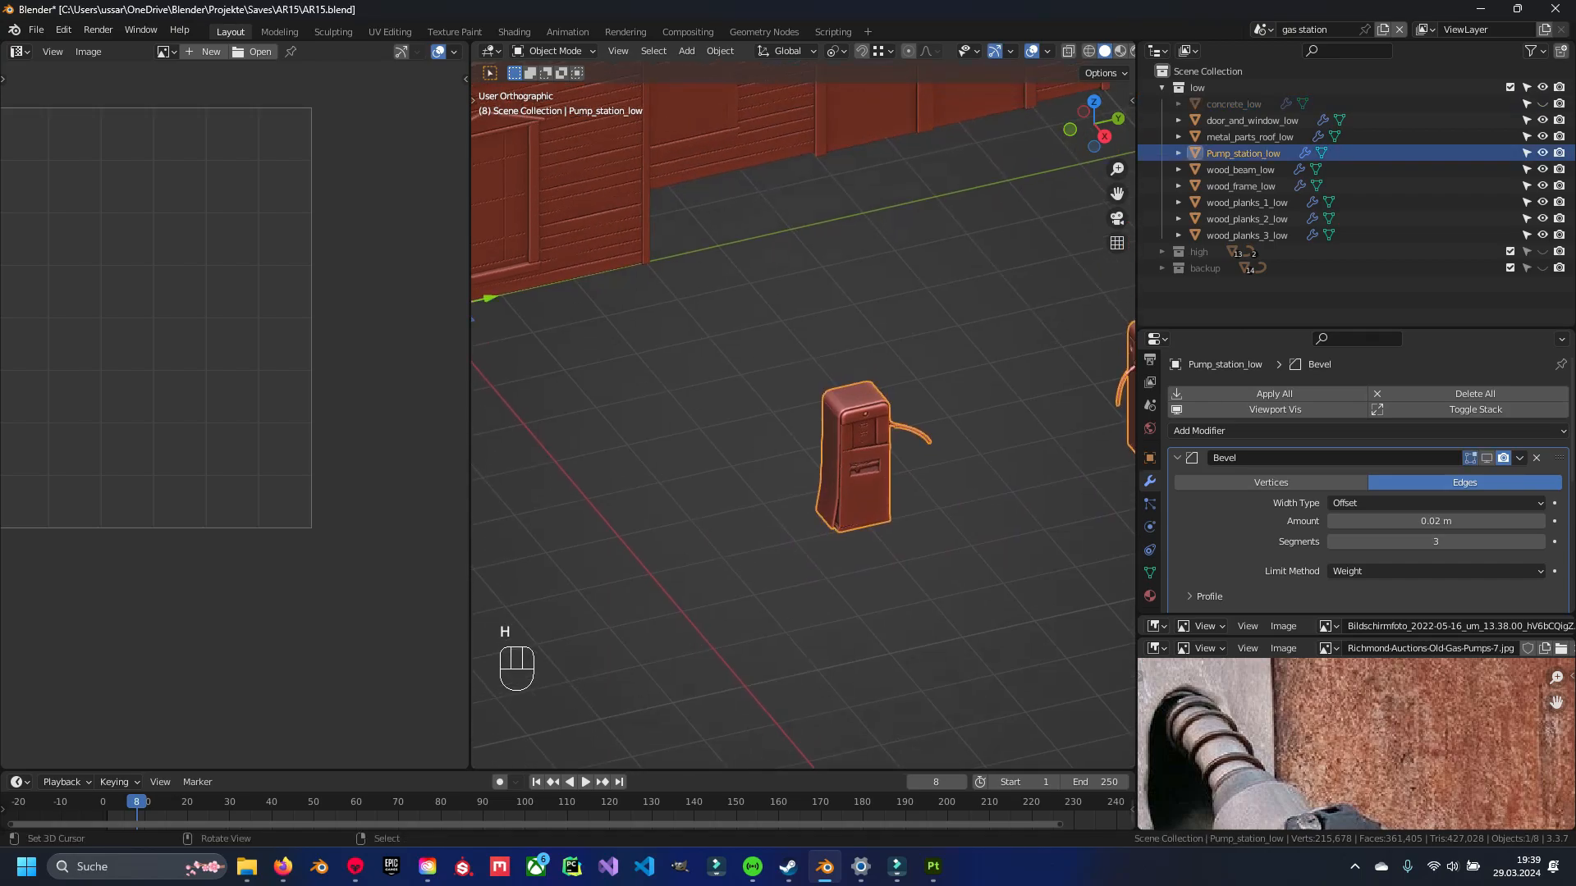
left_click(1486, 458)
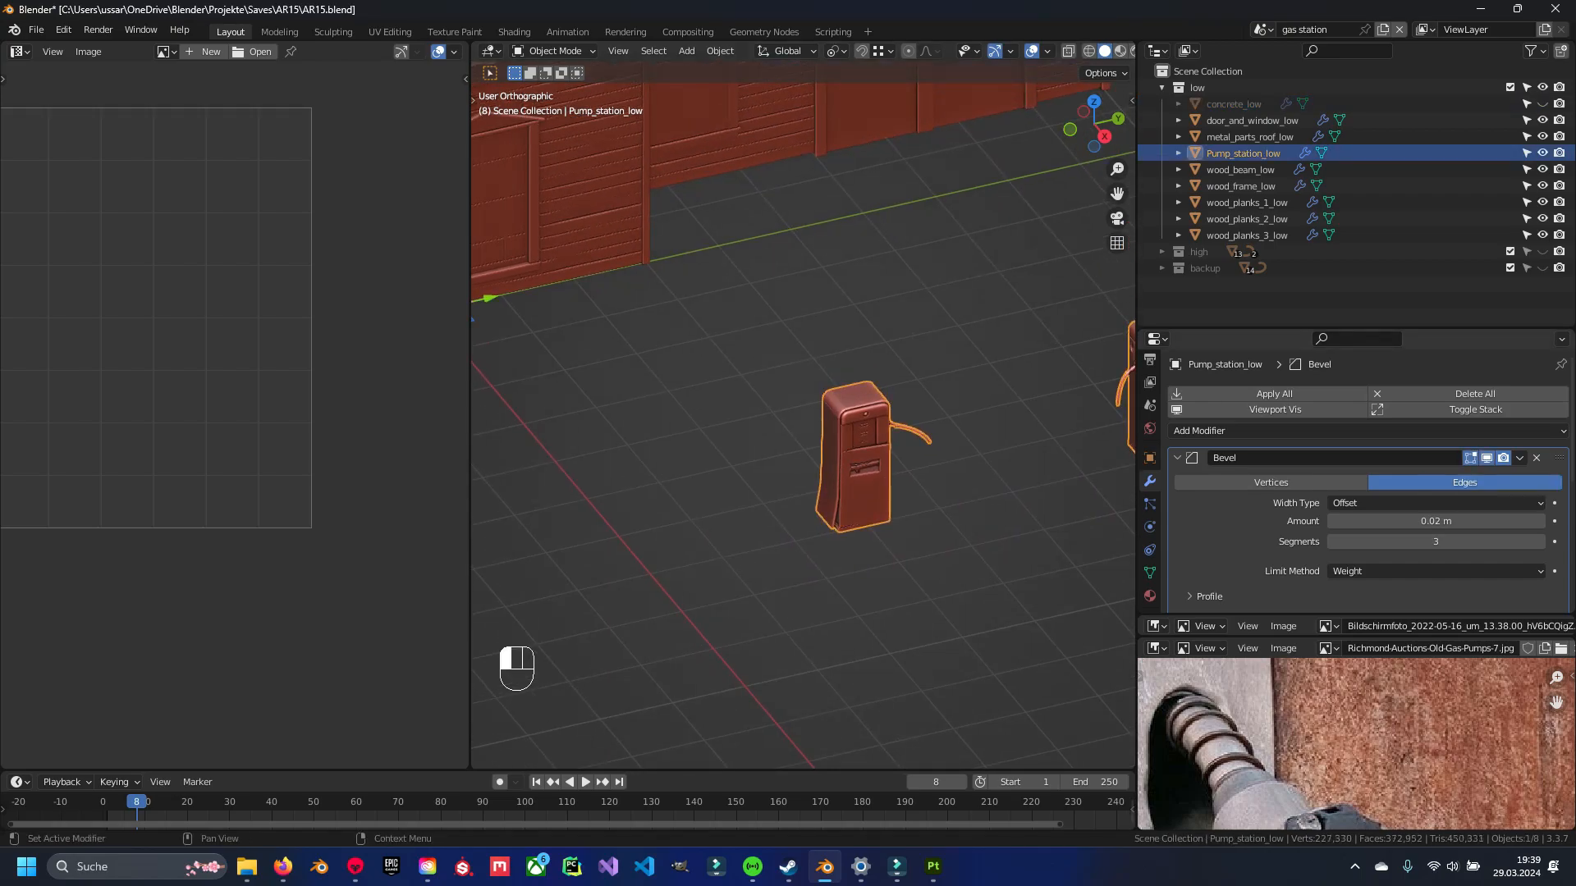
Hide Pump_station_low, then check the Bevel modifier display on wood_planks_1_low, wood_beam_low and wood_frame_low, hiding each in turn.
key("h")
scroll(679, 277, "down", 3)
middle_click_drag(680, 277, 862, 361, "shift")
right_click(804, 397)
key("h")
right_click(800, 394)
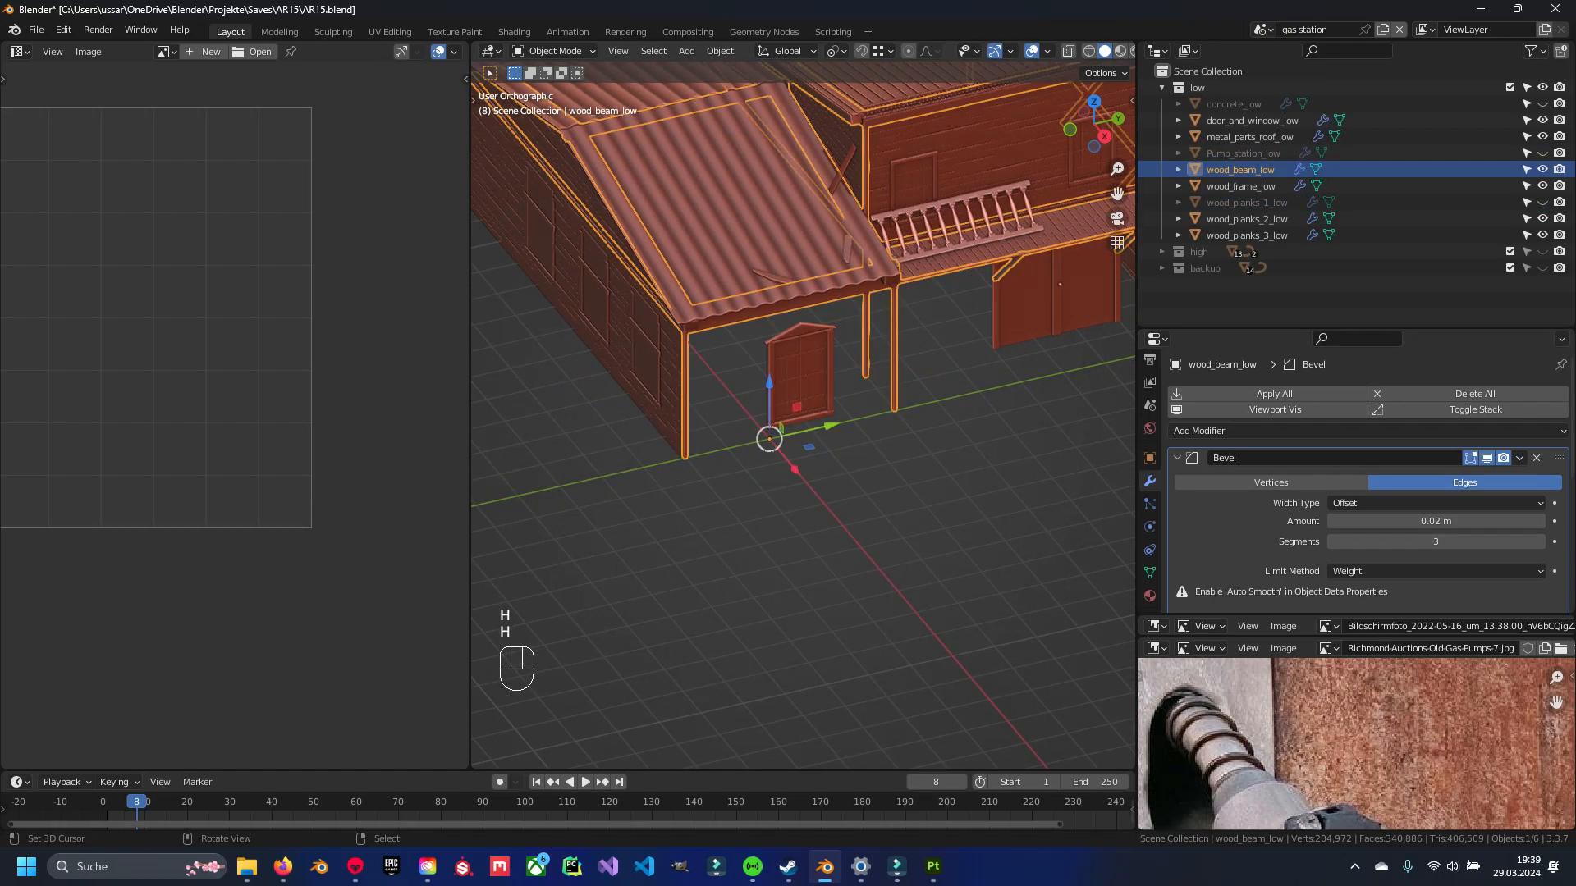
key("h")
right_click(770, 435)
key("h")
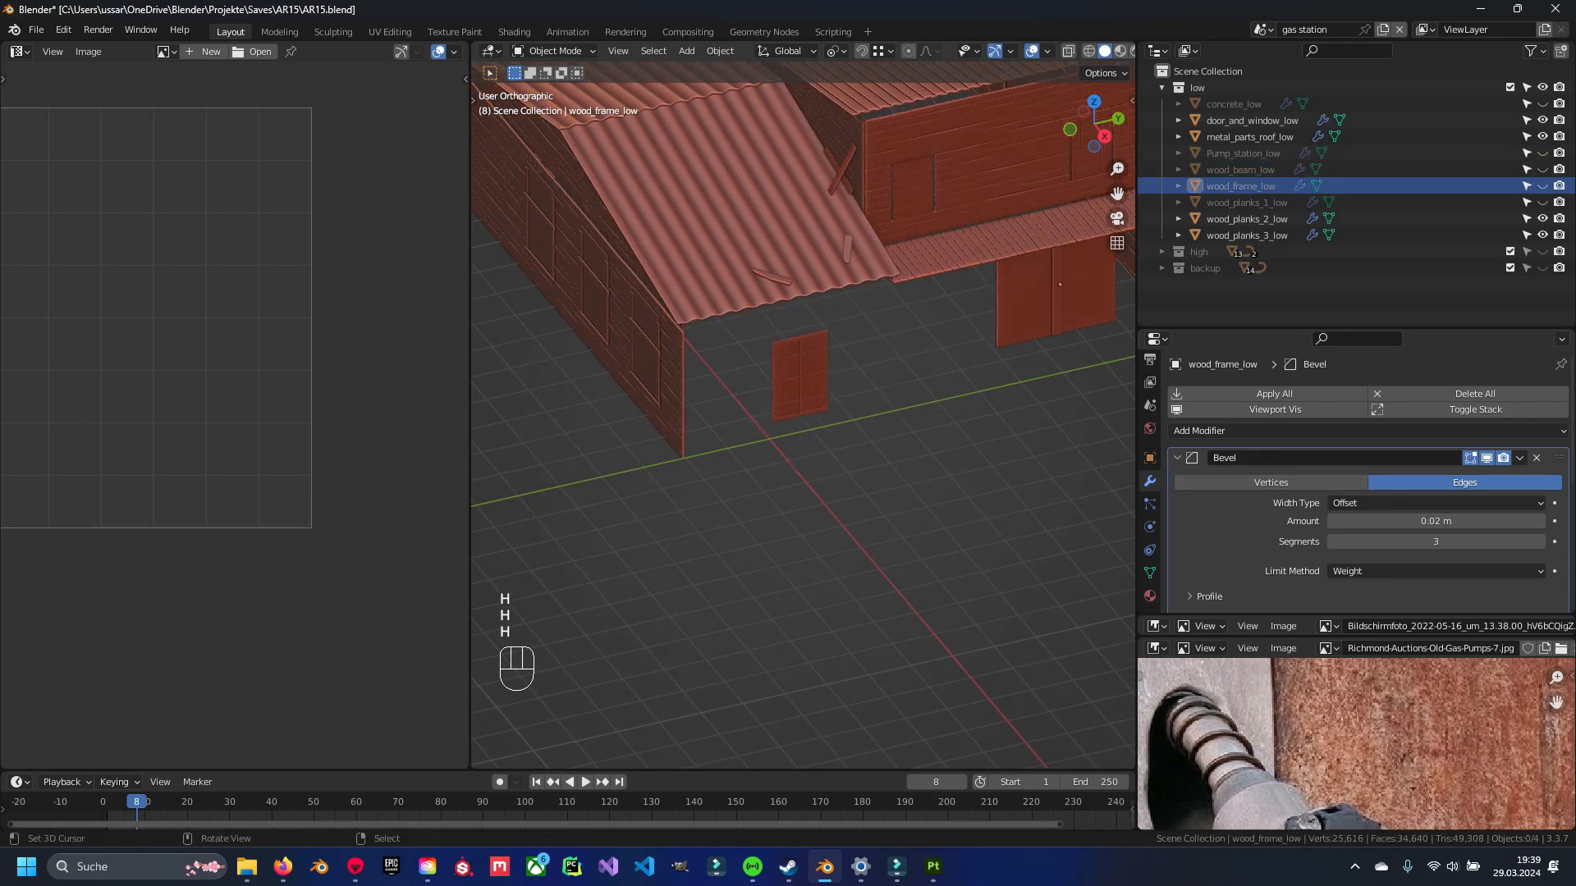
Display the Bevel modifier on wood_planks_3_low and wood_planks_2_low, hiding these, door_and_window_low and metal_parts_roof_low one after another.
right_click(800, 385)
key("h")
right_click(652, 369)
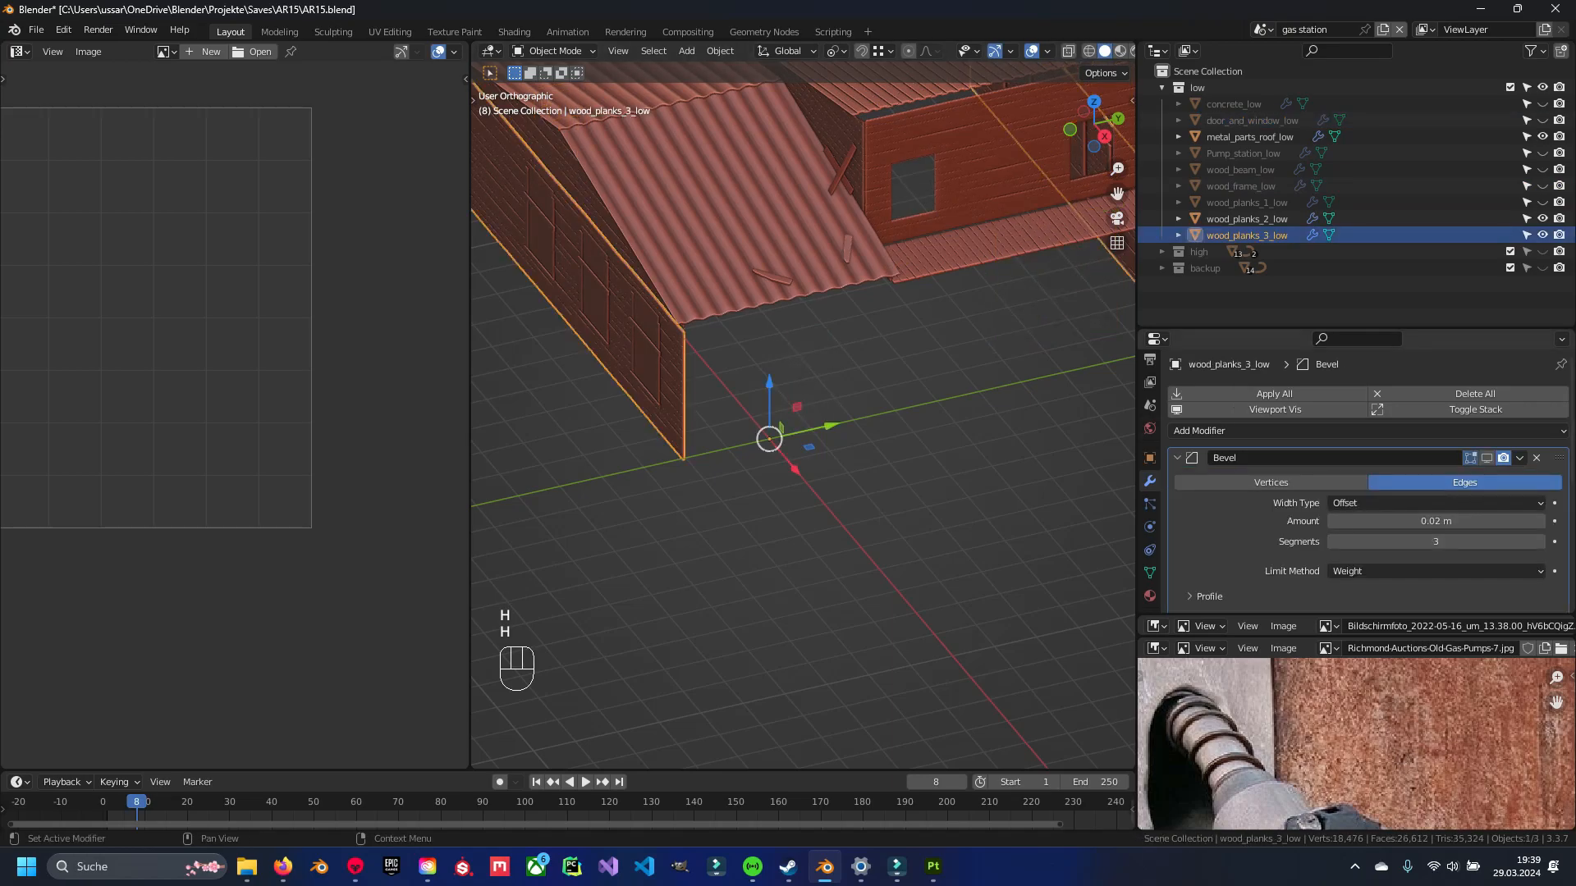
key("h")
right_click(739, 230)
middle_click_drag(738, 230, 725, 358, "shift")
key("h")
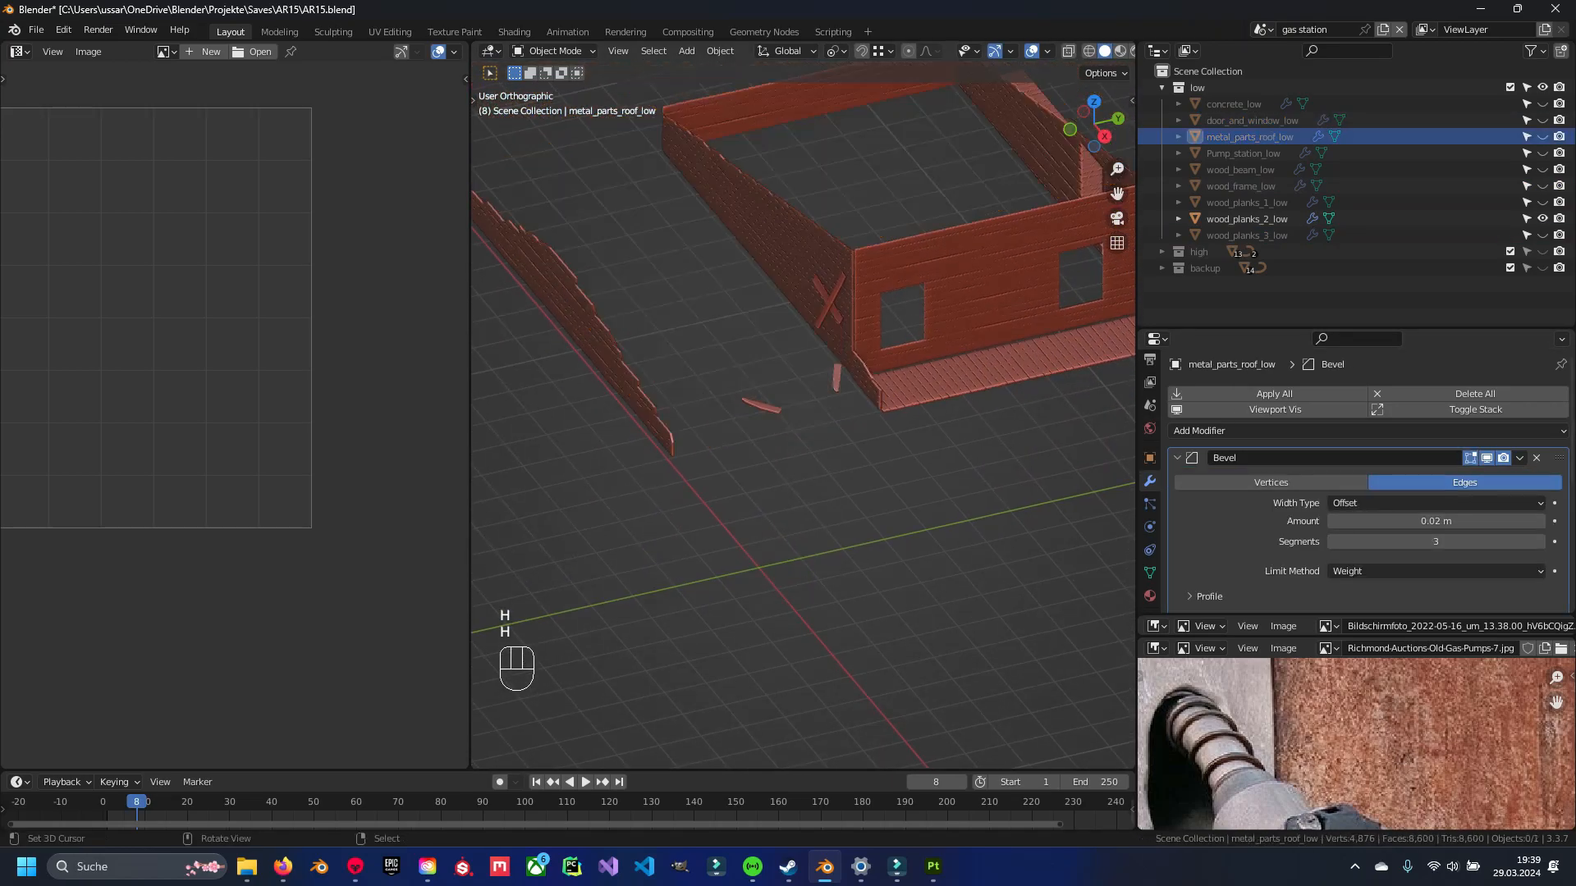
right_click(821, 262)
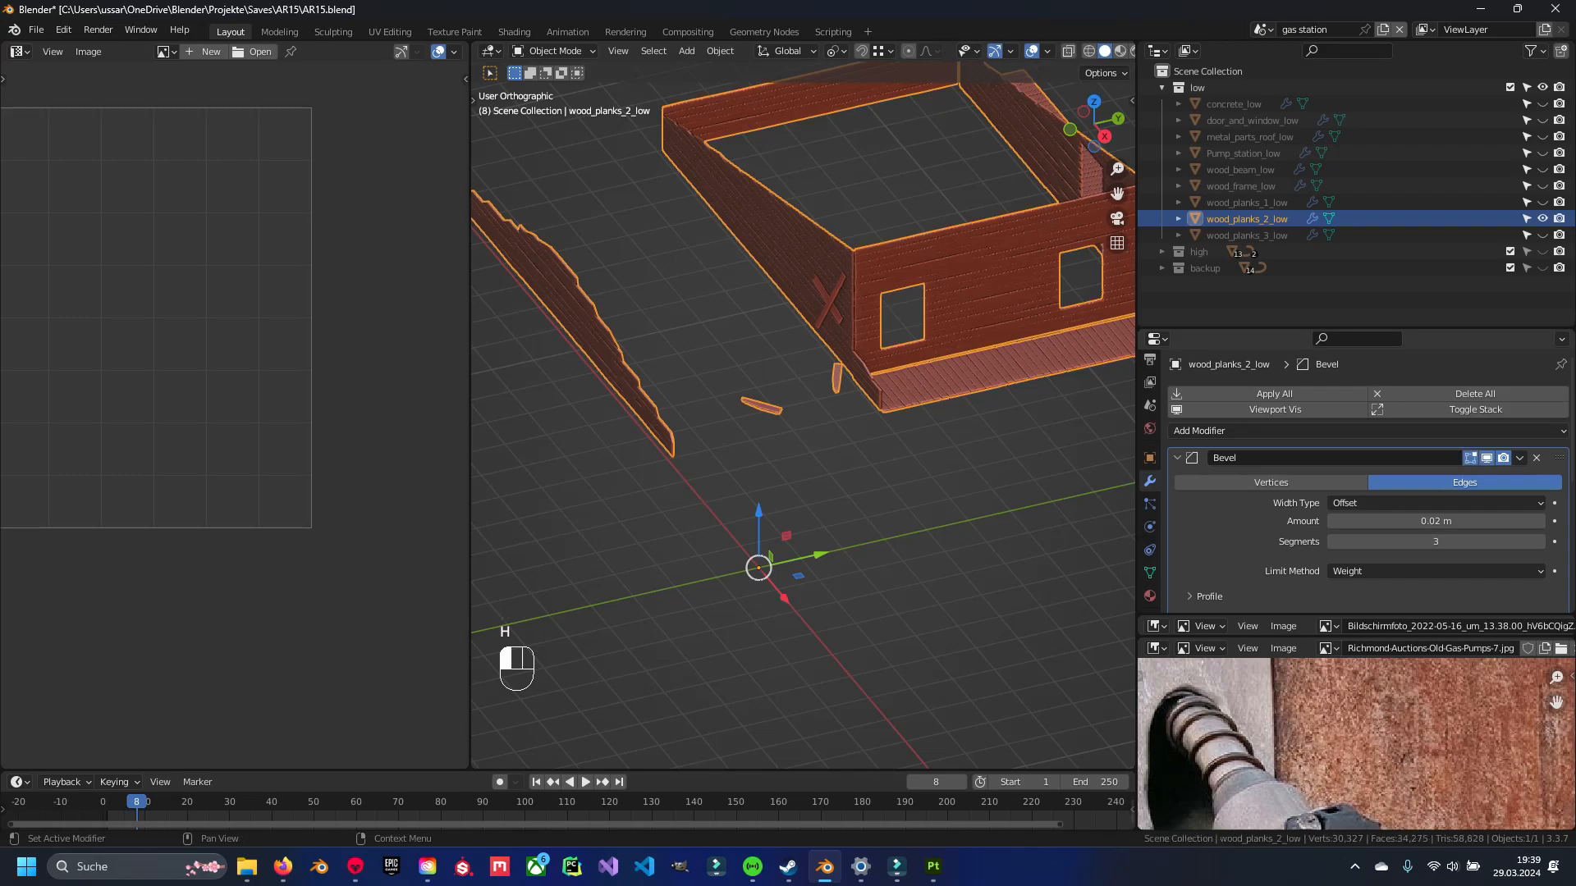
middle_click_drag(821, 459, 644, 502, "shift")
key("h")
left_click(1021, 687)
Unhide all low-poly objects, select them all and save the file.
key("alt+h")
key("a")
key("ctrl+s")
key("a")
key("q")
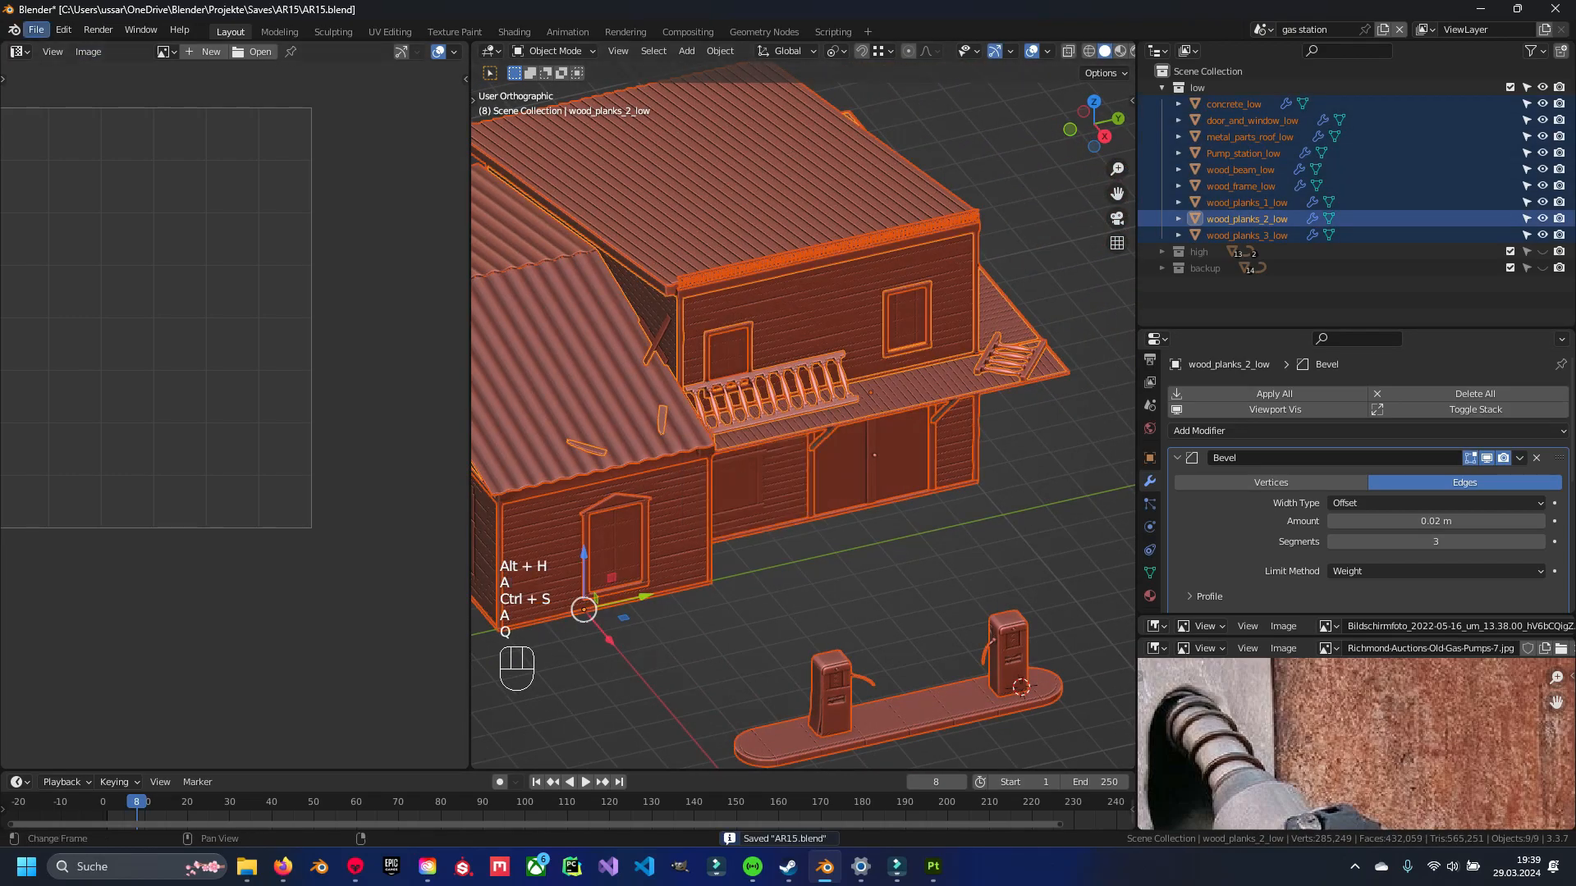
Export the selected low-poly gas station objects as FBX.
left_click(37, 29)
mouse_move(63, 268)
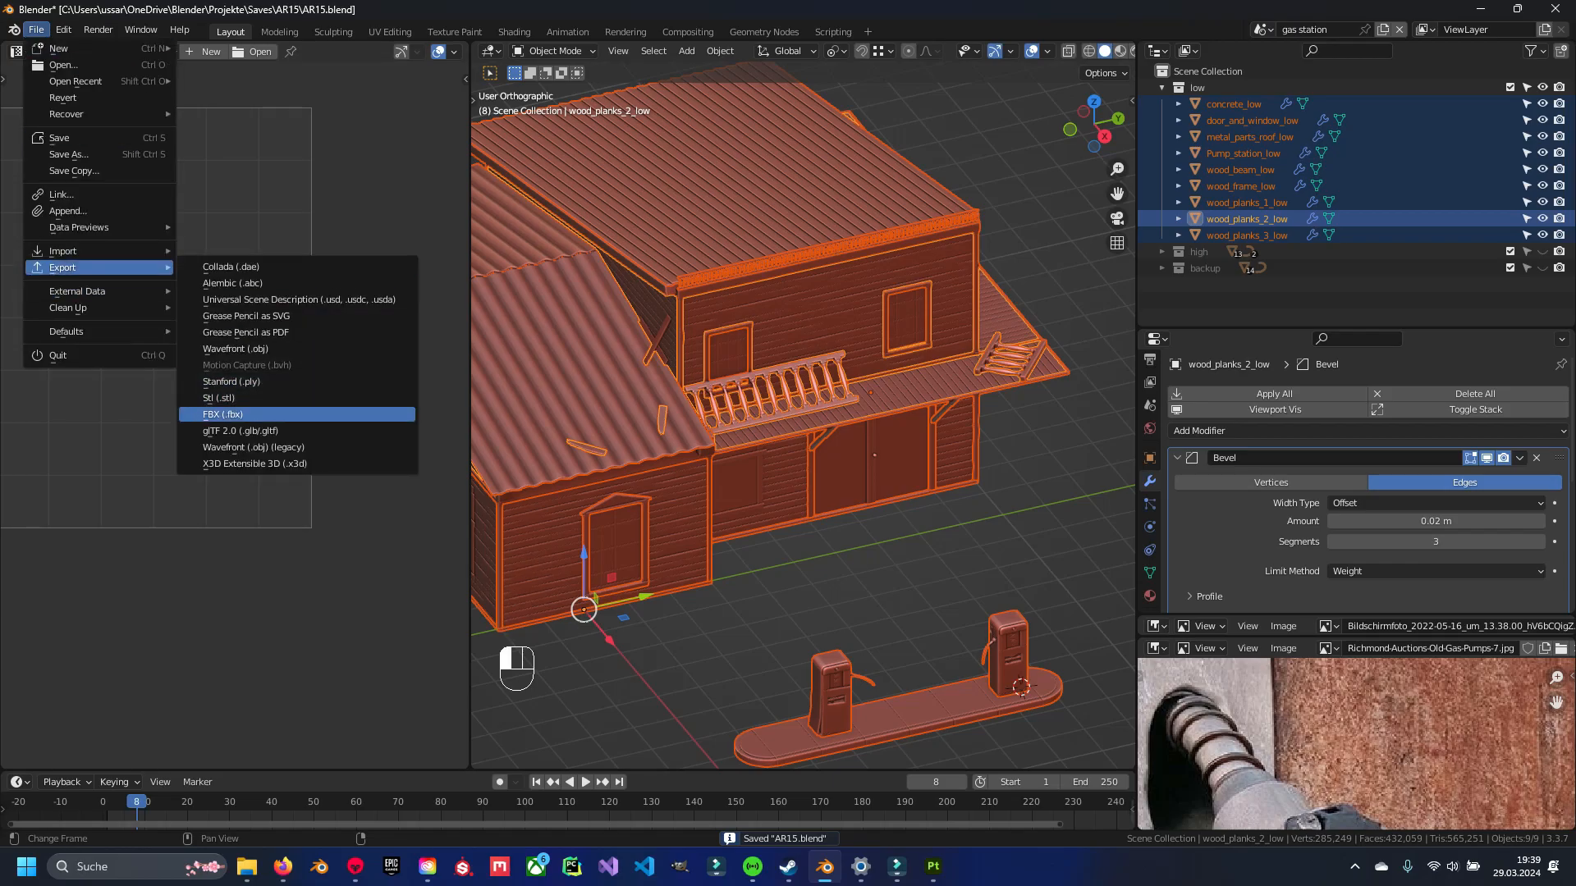
left_click(246, 414)
left_click(1136, 652)
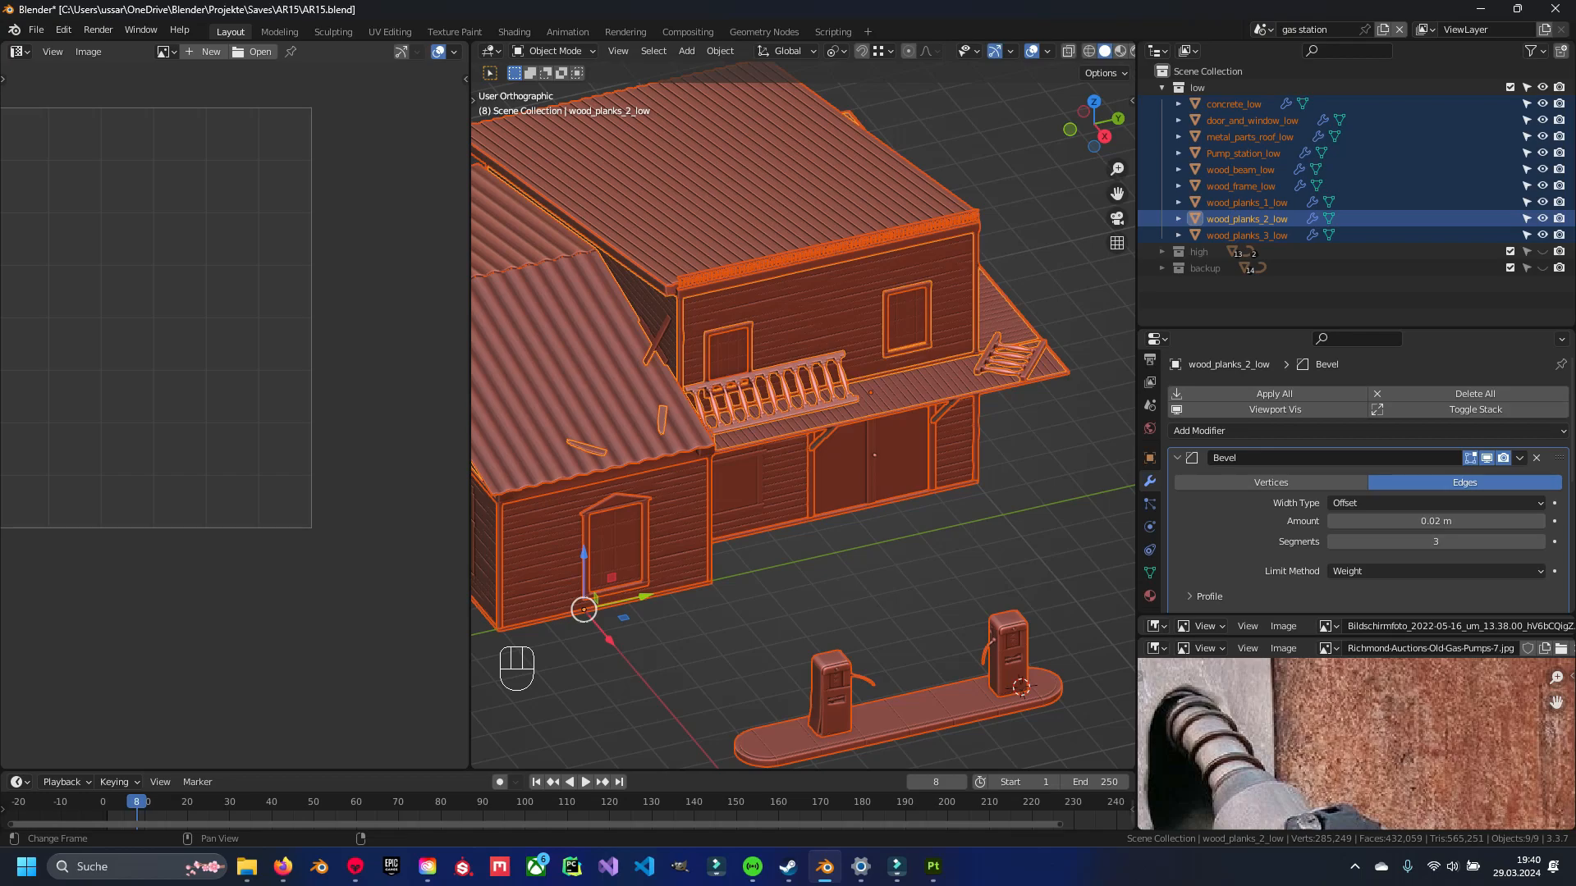
Hide the low collection and show the high collection.
scroll(802, 415, "down", 1)
left_click(1543, 87)
left_click(1543, 251)
middle_click_drag(803, 492, 828, 402, "shift")
middle_click_drag(827, 492, 821, 386, "shift")
Check the high-poly pump island by temporarily hiding concrete_high and a neighbouring object, and unhide everything.
left_click(911, 492)
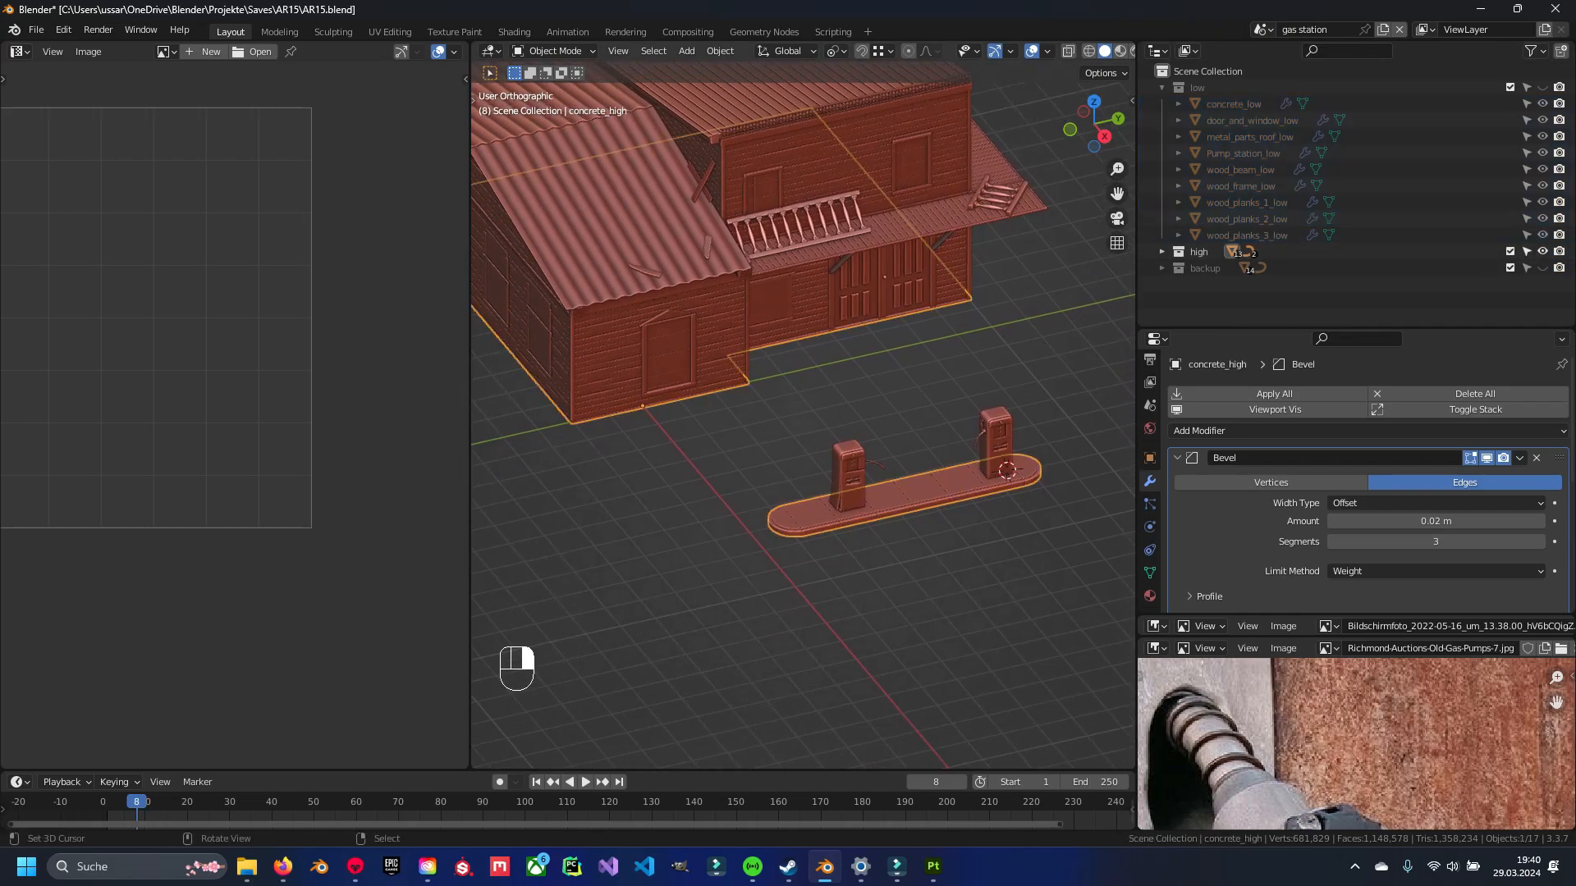
scroll(803, 414, "up", 1)
key("g")
key("Escape")
key("h")
left_click(1047, 481)
key("h")
key("alt+h")
Select all objects of the high collection and save the file.
key("a")
middle_click_drag(802, 329, 825, 643, "shift")
key("ctrl+s")
middle_click_drag(803, 493, 875, 347, "shift")
key("a")
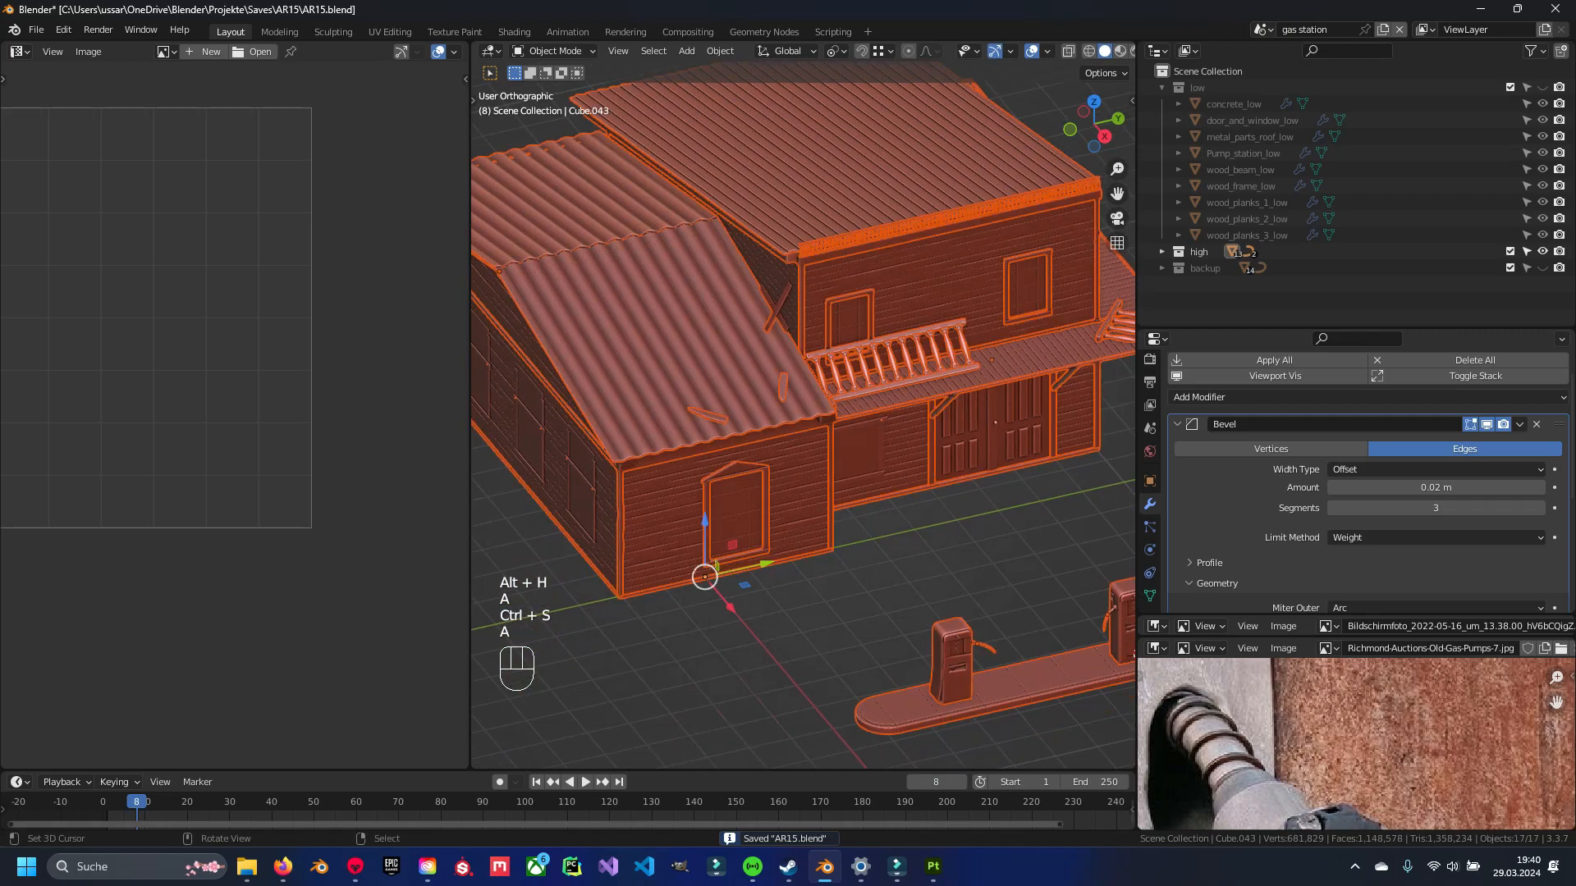
Export the selected high-poly gas station objects as FBX and save the Blender file.
left_click(36, 29)
mouse_move(98, 268)
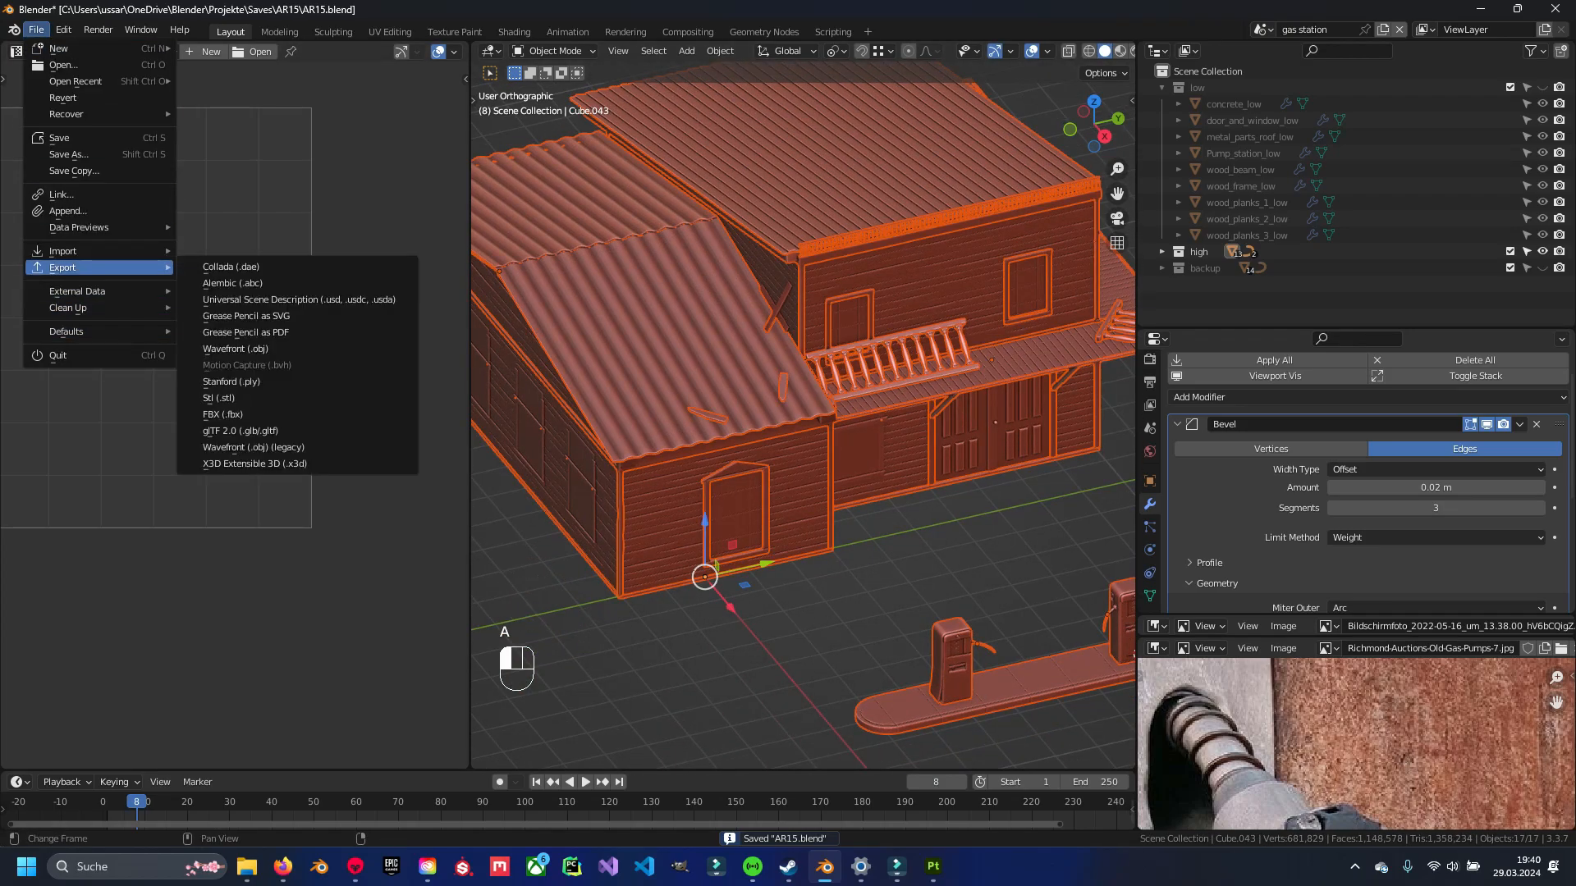
left_click(222, 414)
left_click(520, 299)
left_click(1138, 653)
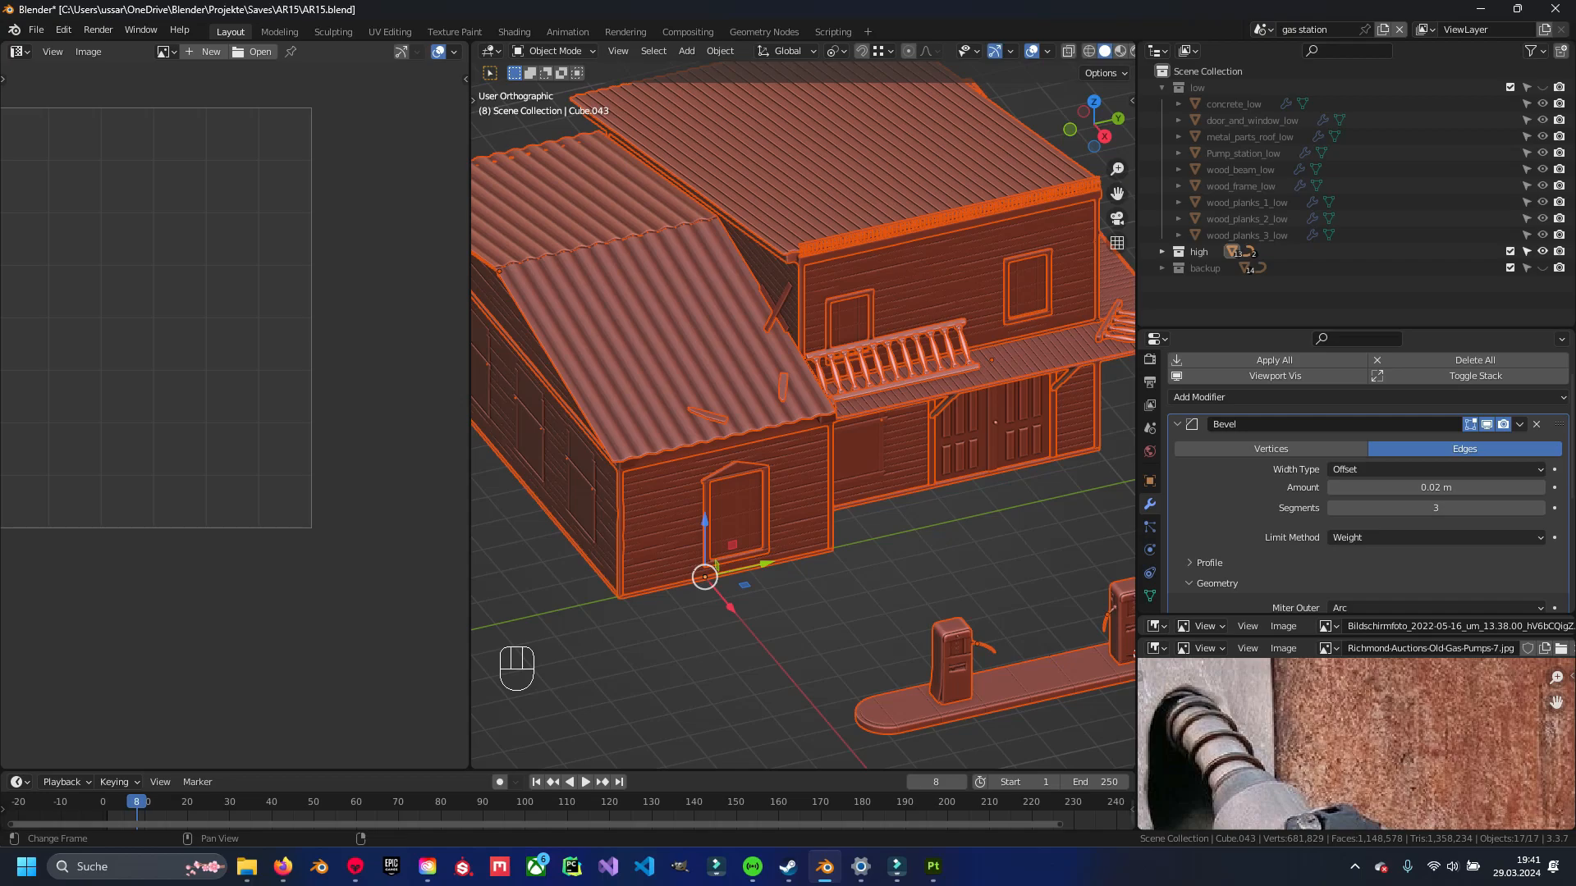
key("ctrl+s")
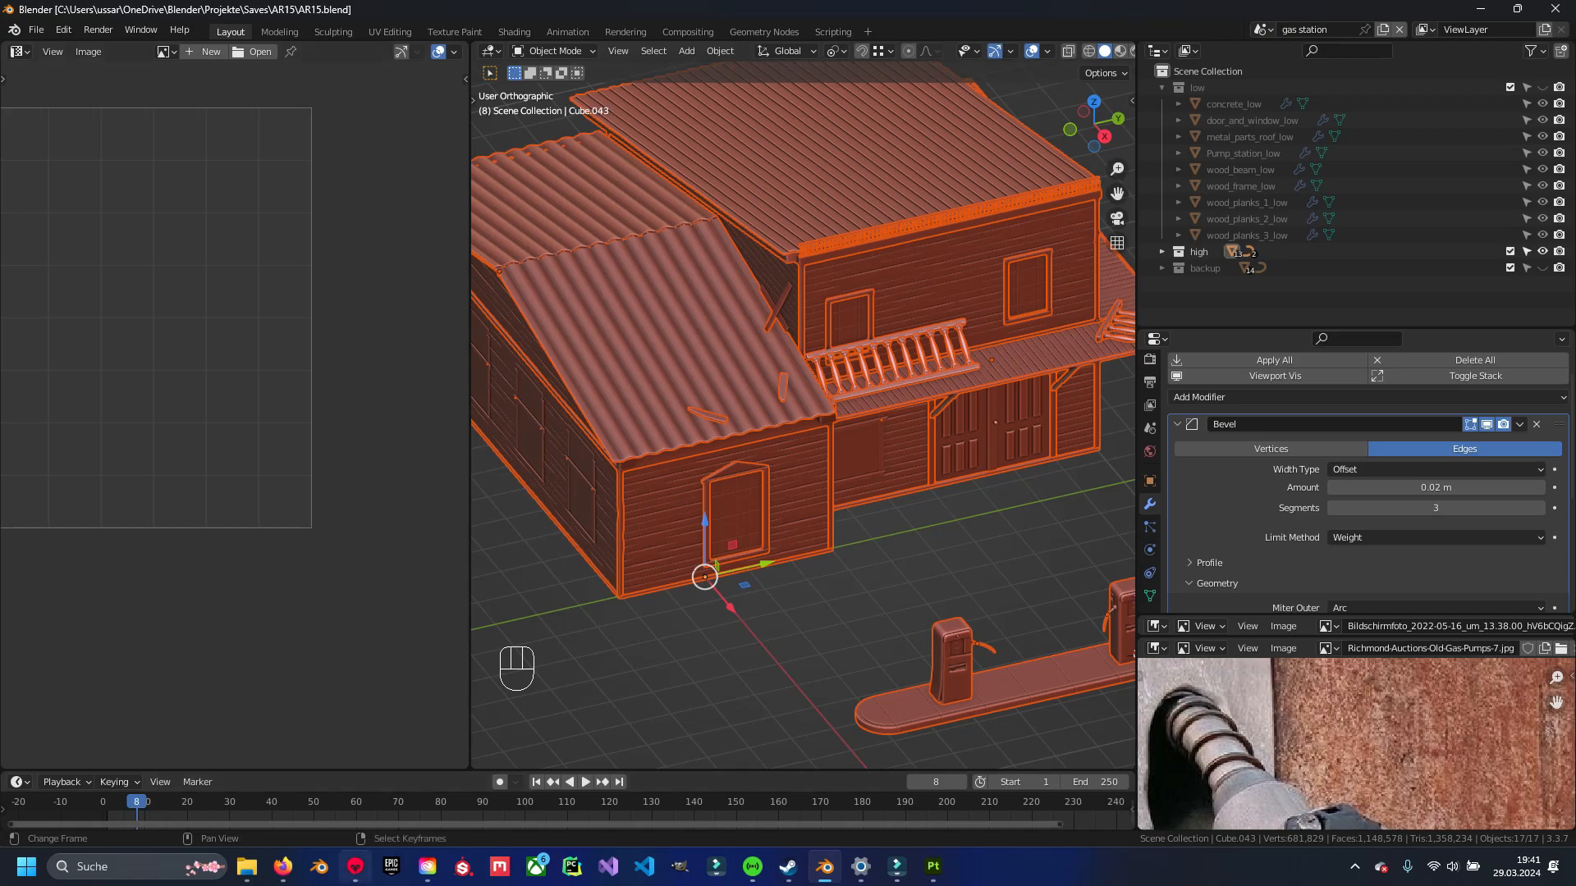
Switch to Marmoset Toolbag and bake the maps of Bake Project 1 again.
left_click(356, 867)
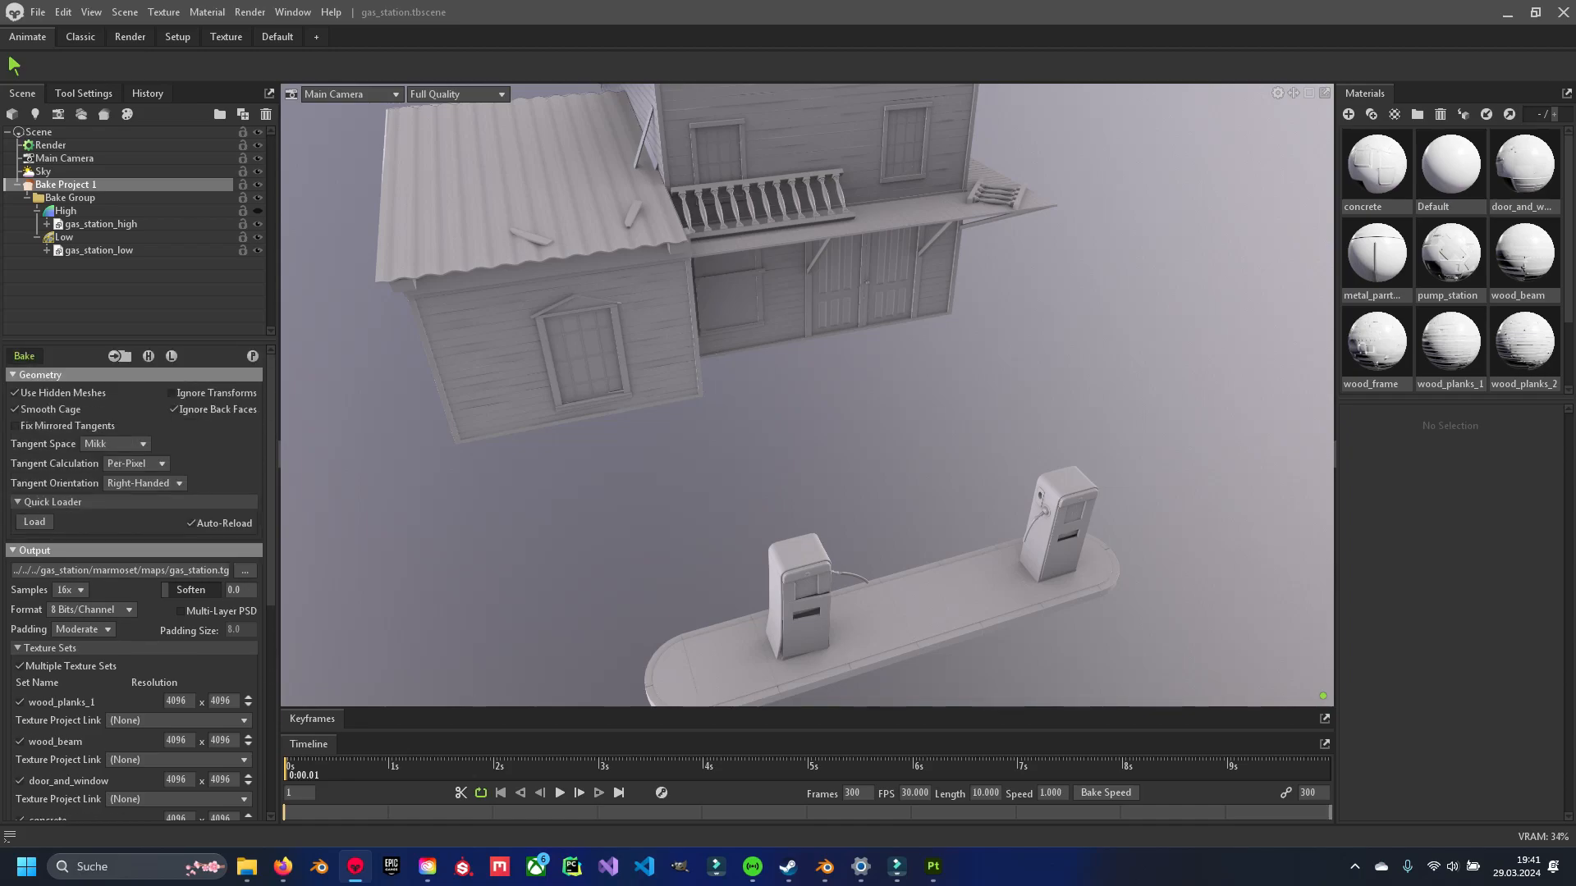
left_click(23, 356)
Switch to Substance 3D Painter and search the texture assets for "gas_statio".
left_click(933, 867)
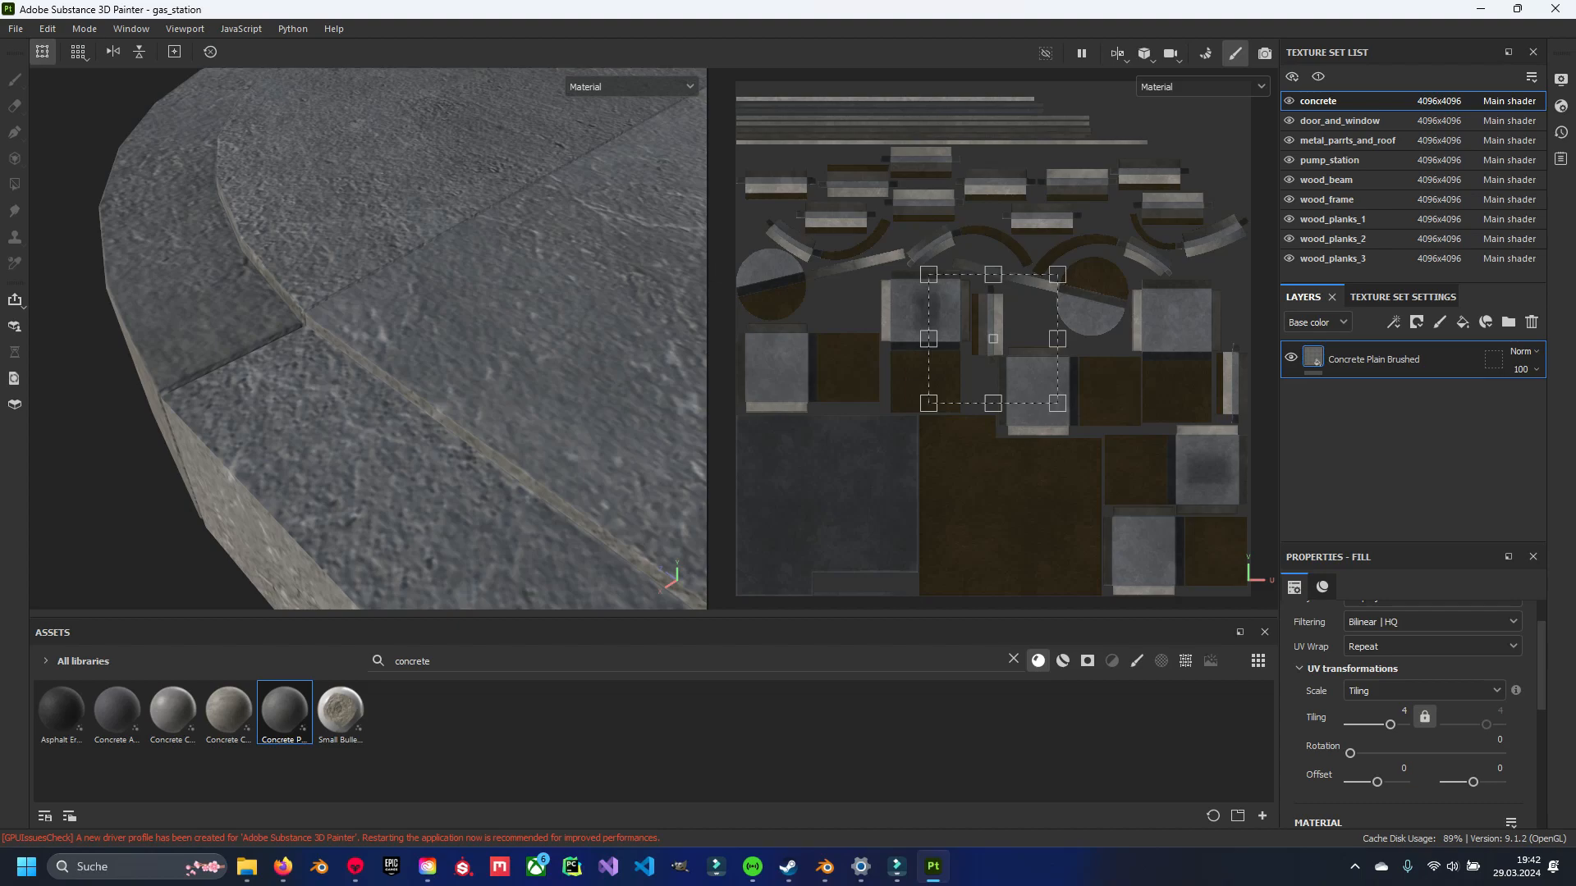
left_click(1013, 659)
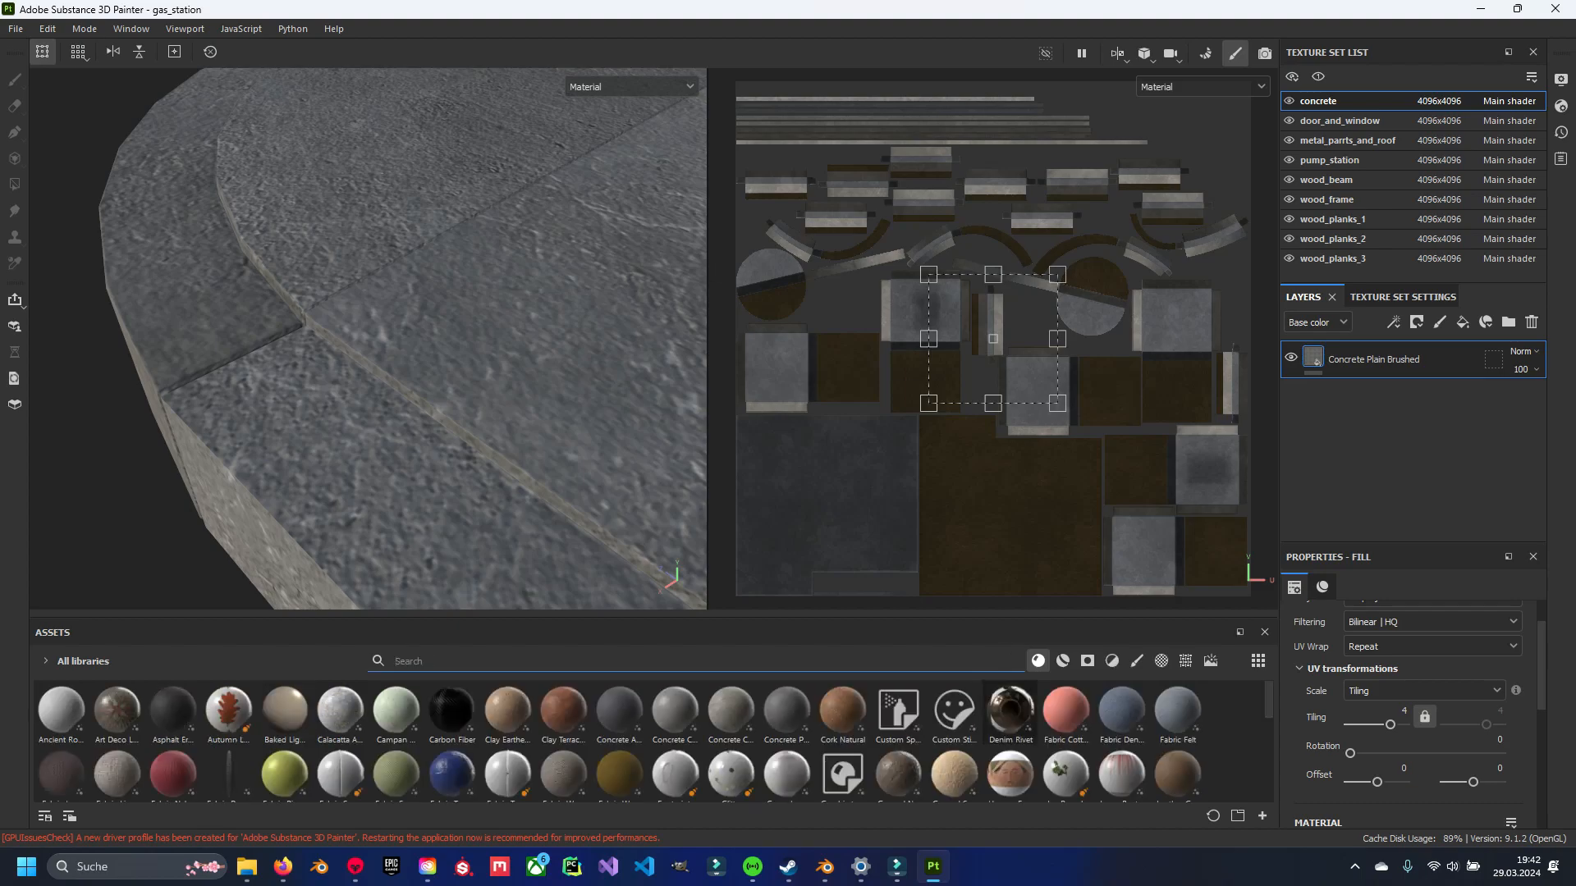
left_click(1185, 661)
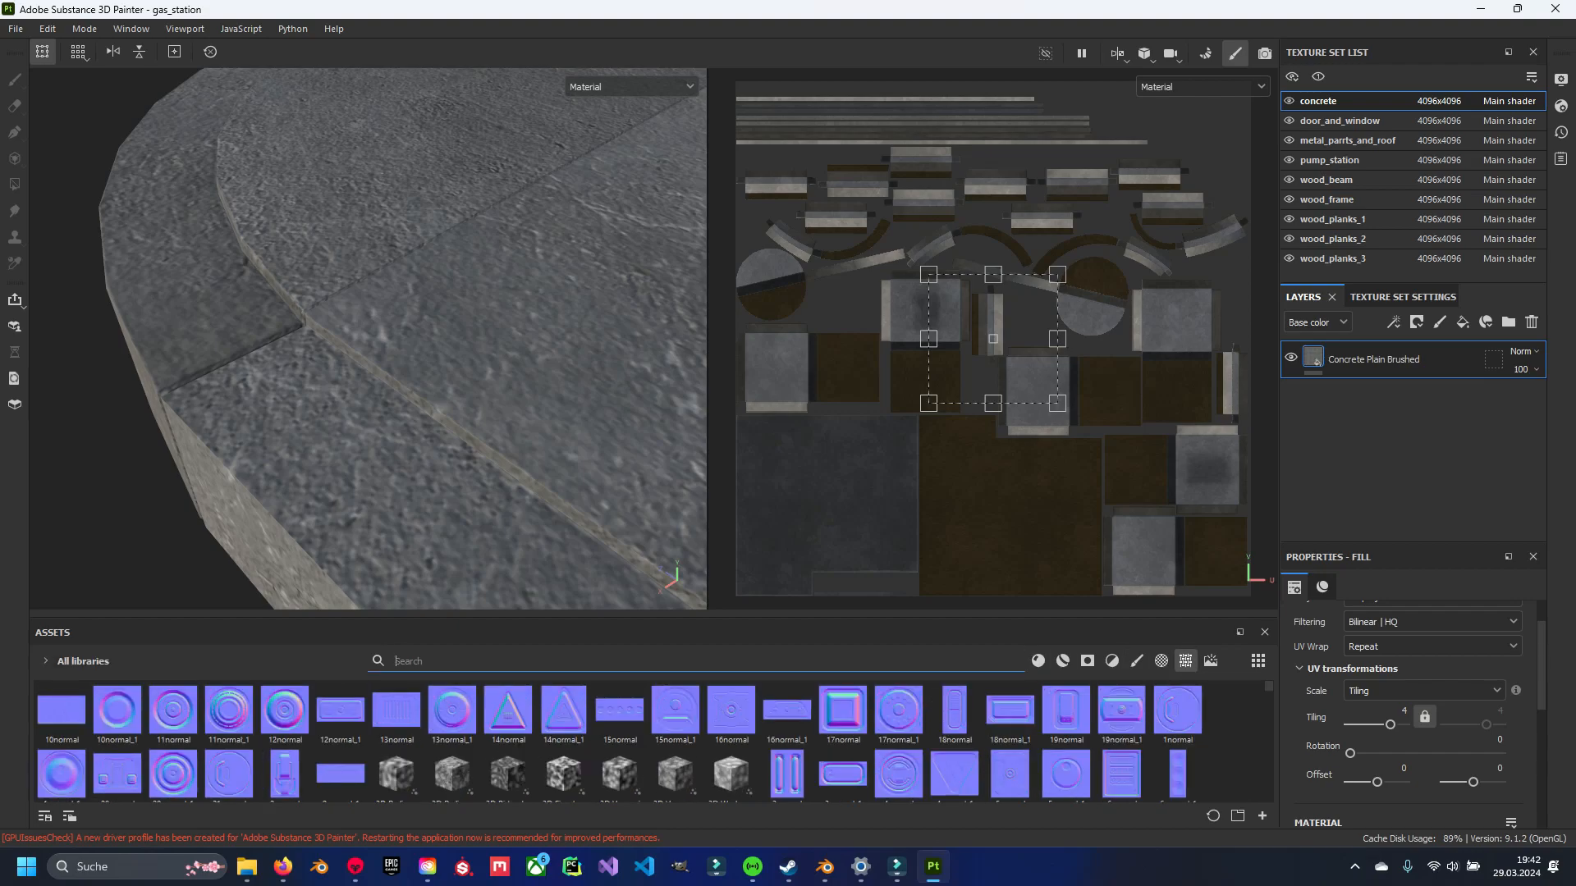
type("gas_statiomn")
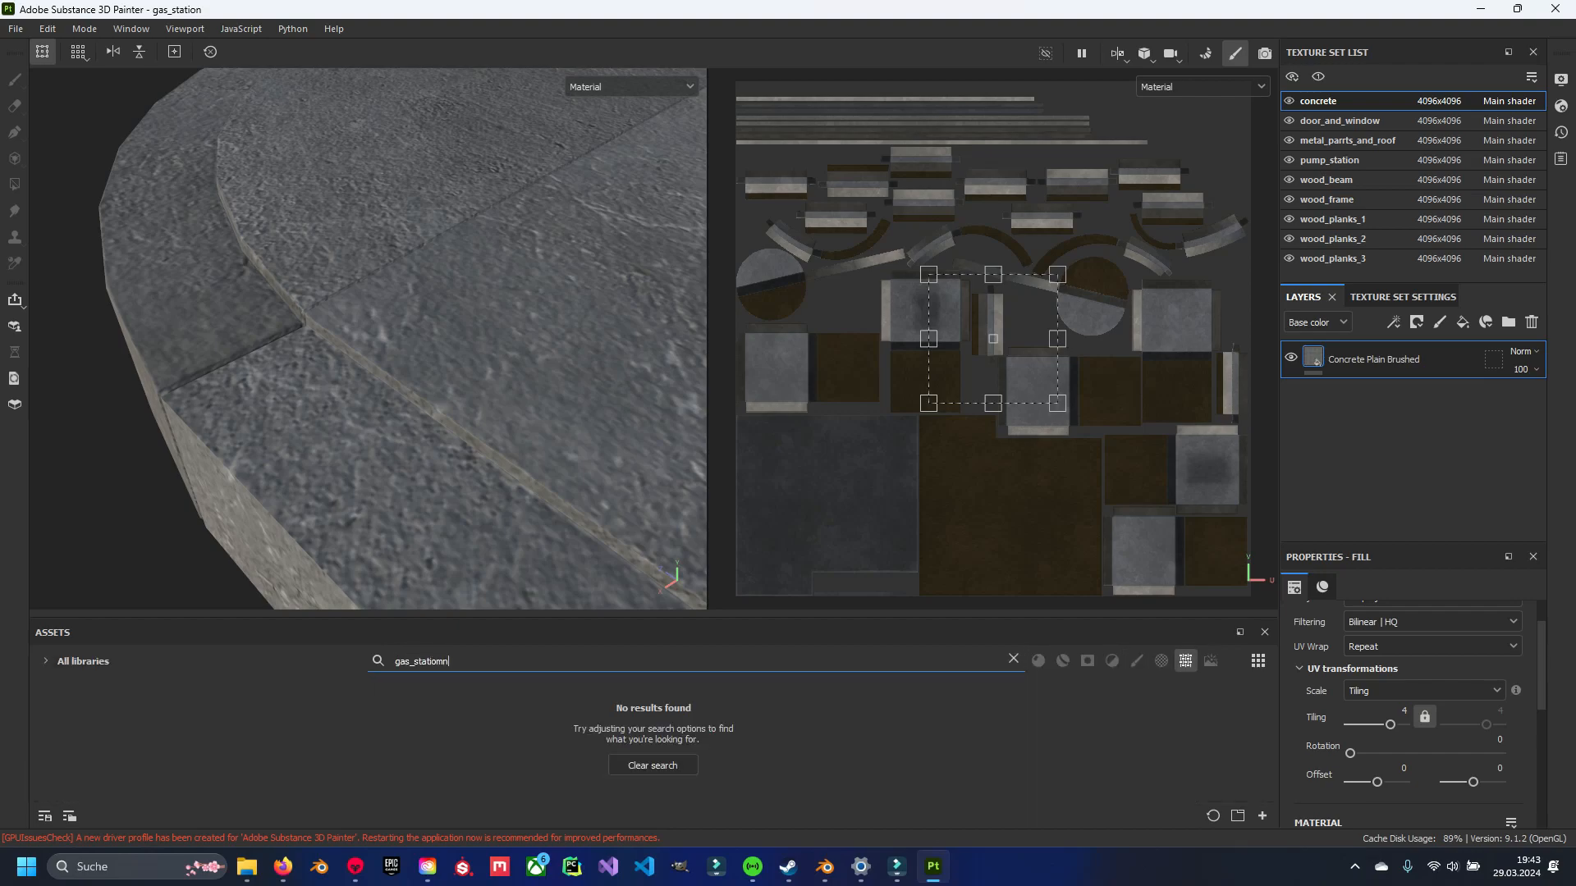
key("BackSpace")
key("BackSpace")
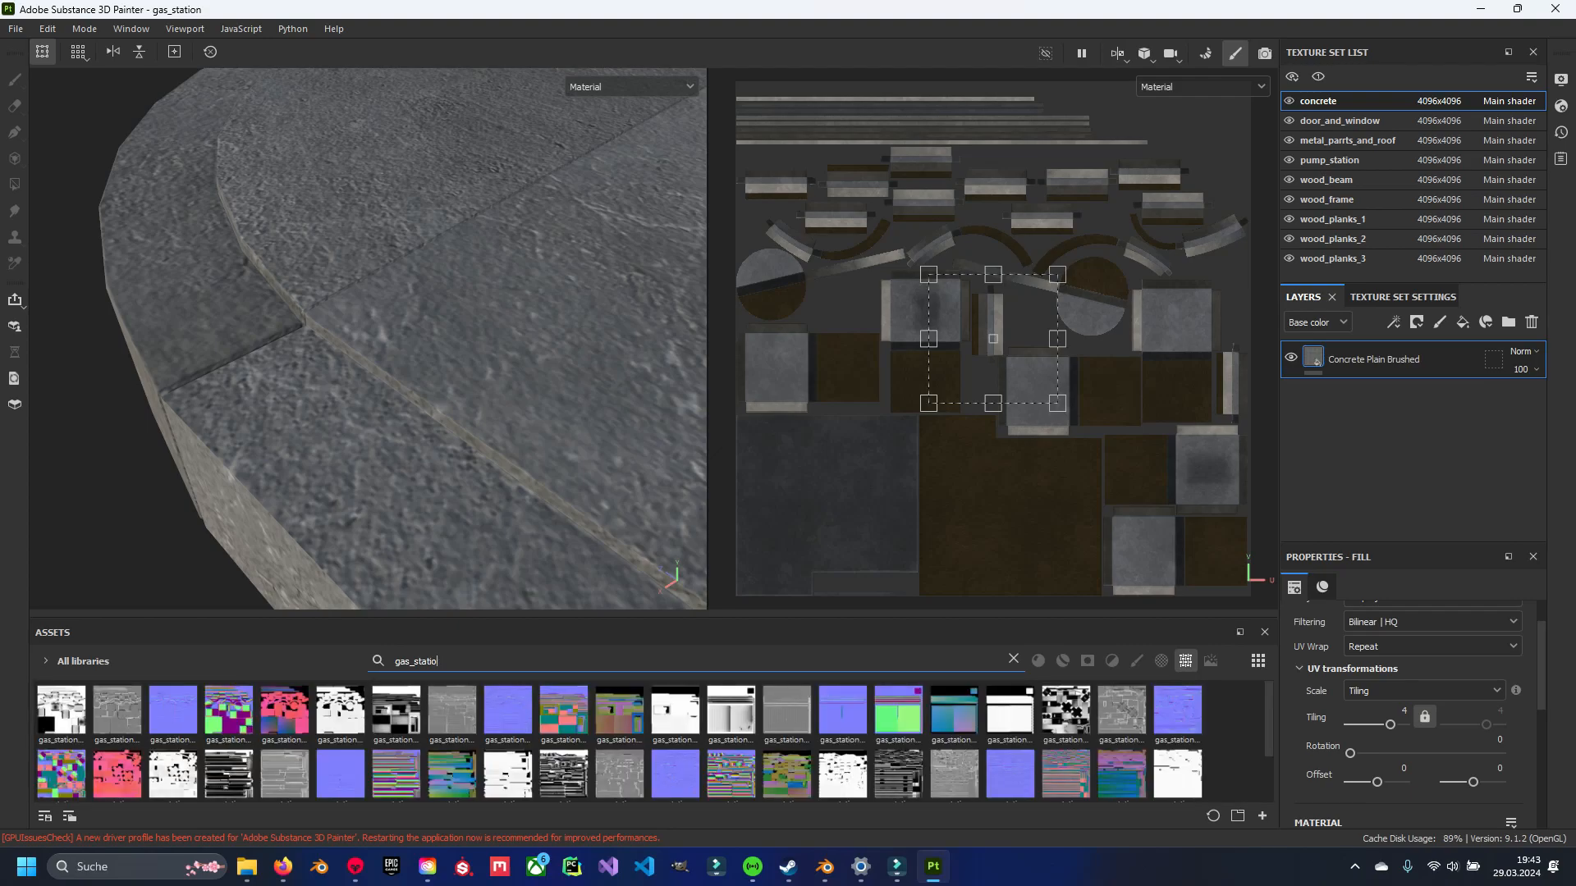
Reload the gas_station_concrete maps, including the ao, normal and thickness maps, in the project's assets.
scroll(117, 771, "down", 1)
scroll(117, 771, "down", 2)
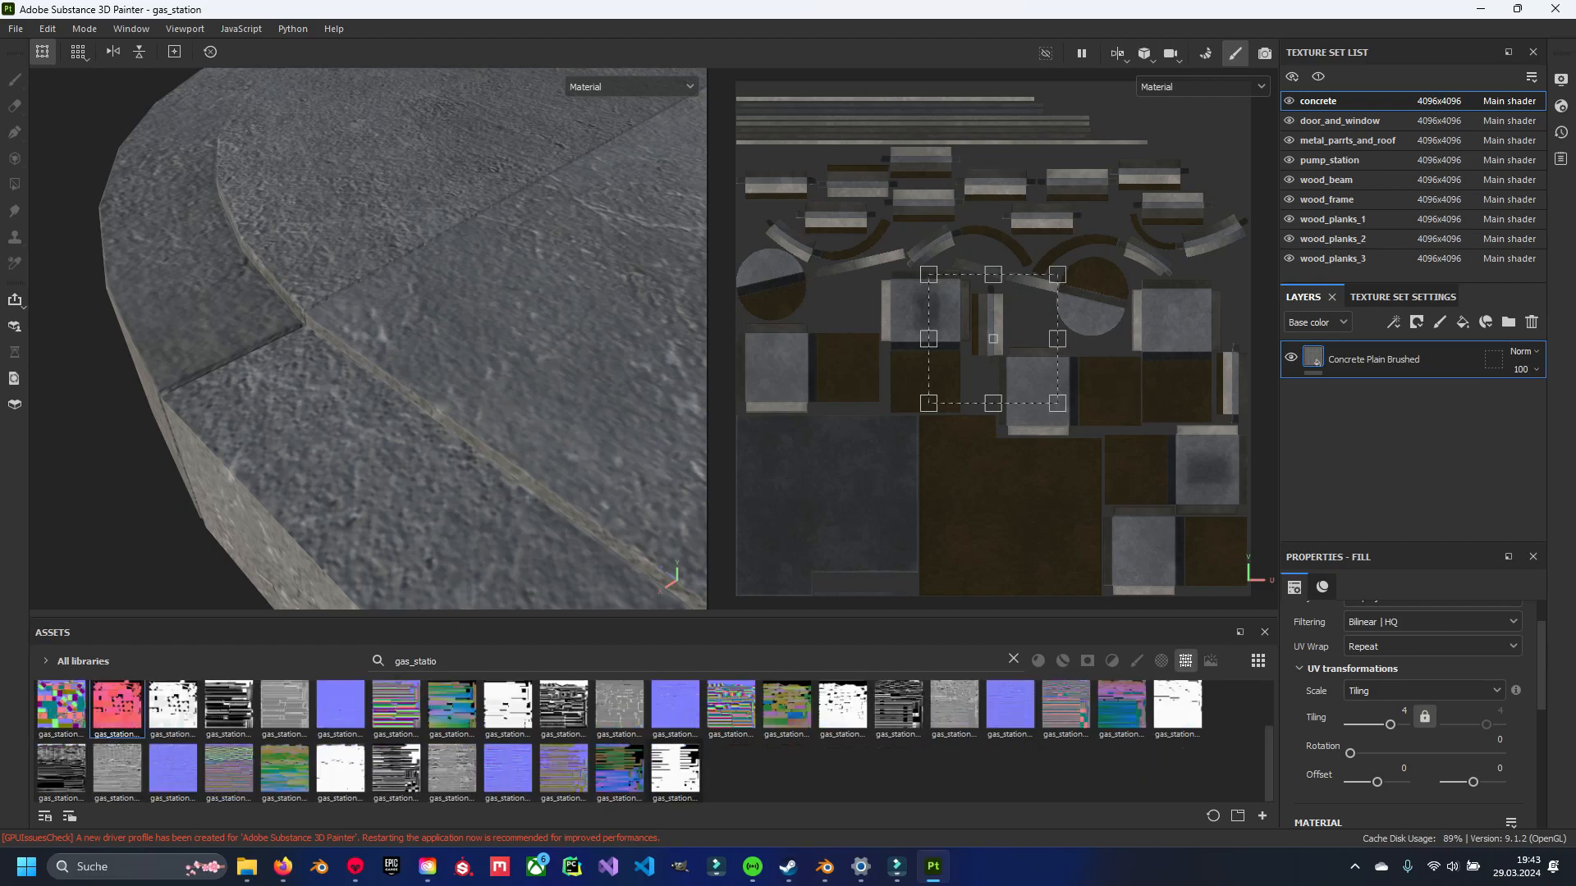
scroll(62, 706, "up", 2)
right_click(63, 704)
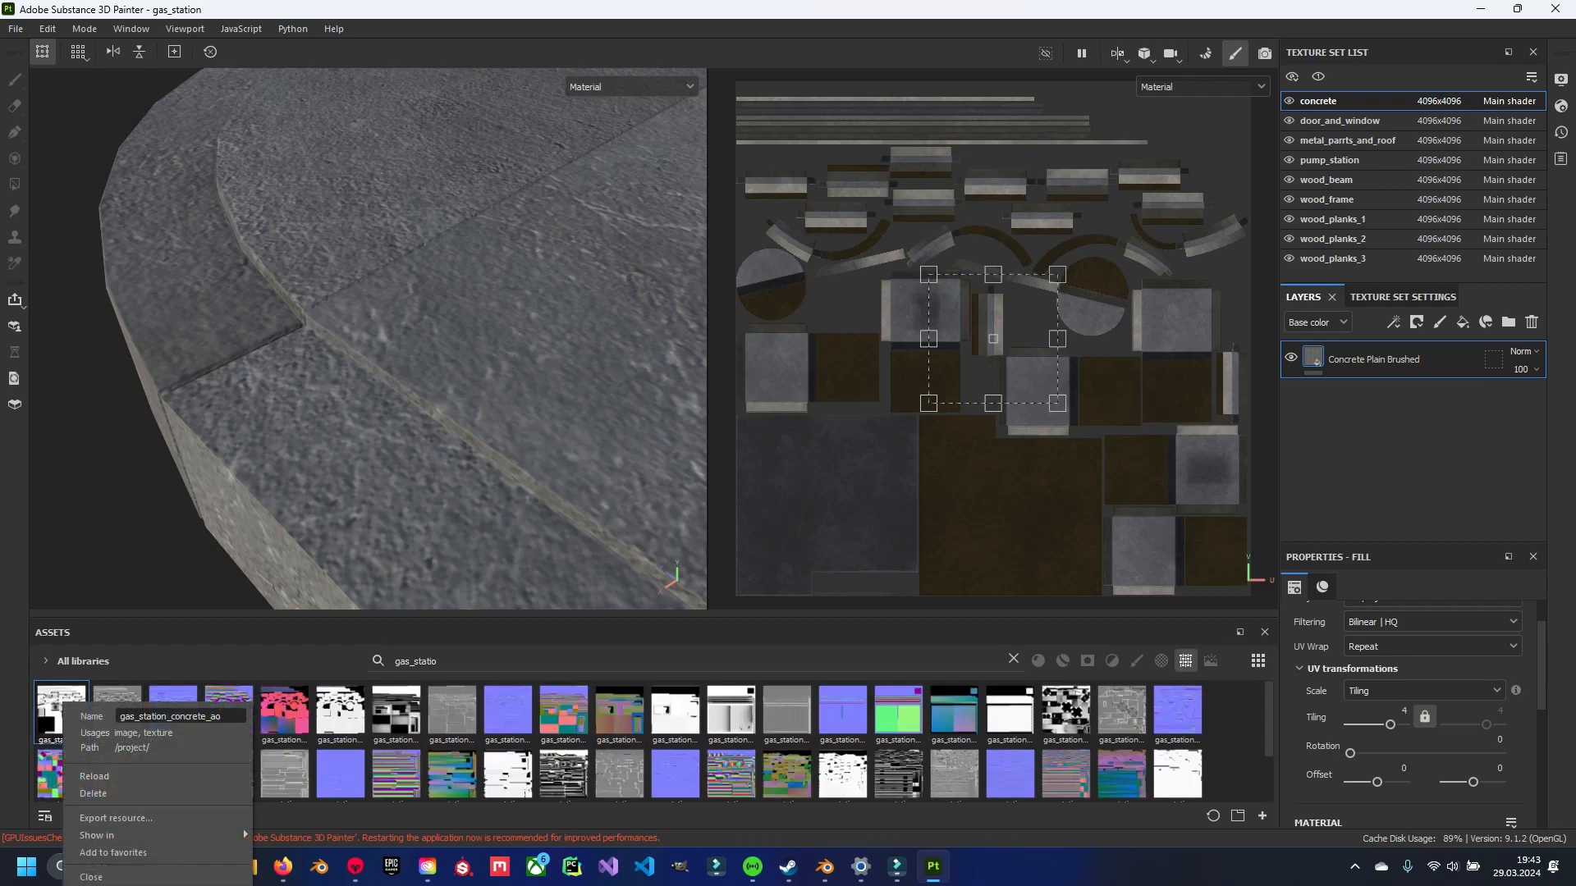
right_click(188, 704)
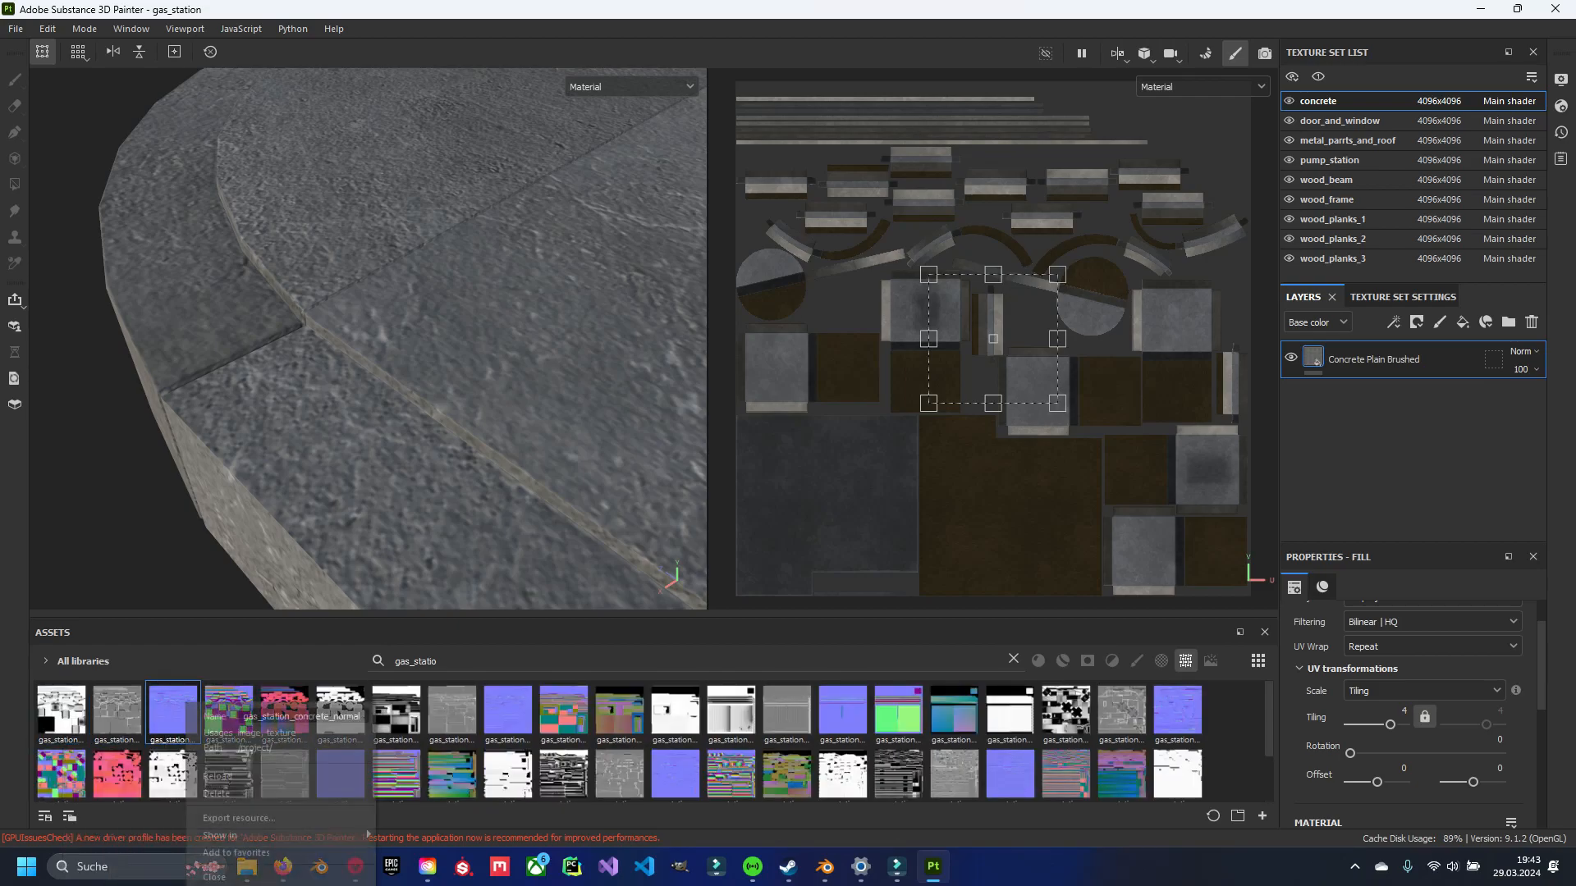
right_click(240, 704)
right_click(355, 706)
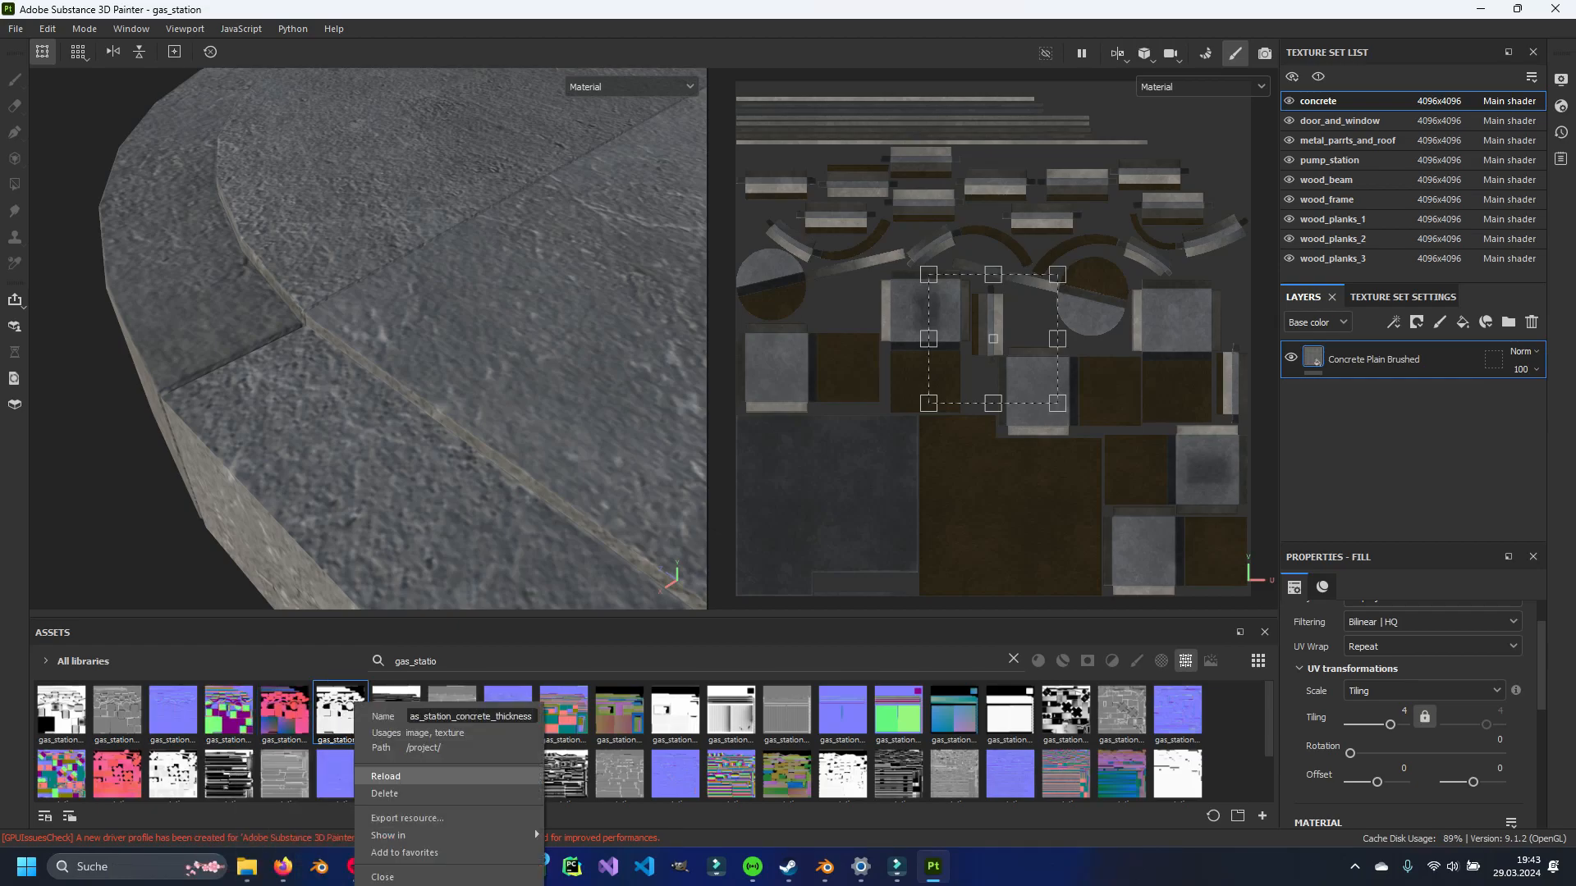
left_click(386, 776)
Reload the baked maps of door_and_window and metal_parrts_and_roof and the first ones of pump_station.
right_click(522, 703)
left_click(553, 776)
right_click(577, 703)
left_click(609, 776)
right_click(634, 703)
left_click(665, 776)
right_click(801, 703)
right_click(853, 706)
right_click(910, 706)
right_click(963, 706)
right_click(1073, 706)
right_click(1129, 706)
right_click(1180, 706)
Reload the remaining pump_station maps and the baked maps of wood_beam, wood_frame and wood_planks_1.
scroll(1190, 738, "down", 3)
right_click(1183, 707)
right_click(62, 706)
left_click(92, 776)
right_click(118, 707)
left_click(147, 778)
right_click(174, 707)
left_click(204, 778)
right_click(230, 707)
left_click(392, 719)
right_click(620, 719)
right_click(702, 719)
right_click(738, 719)
right_click(787, 719)
left_click(819, 776)
right_click(899, 716)
right_click(955, 715)
right_click(1012, 716)
right_click(1068, 716)
right_click(1125, 716)
Reload the baked maps of wood_planks_2 and wood_planks_3.
right_click(61, 776)
right_click(173, 770)
right_click(249, 776)
right_click(291, 775)
right_click(347, 776)
right_click(399, 775)
right_click(510, 776)
right_click(570, 775)
right_click(618, 780)
right_click(663, 786)
left_click(624, 720)
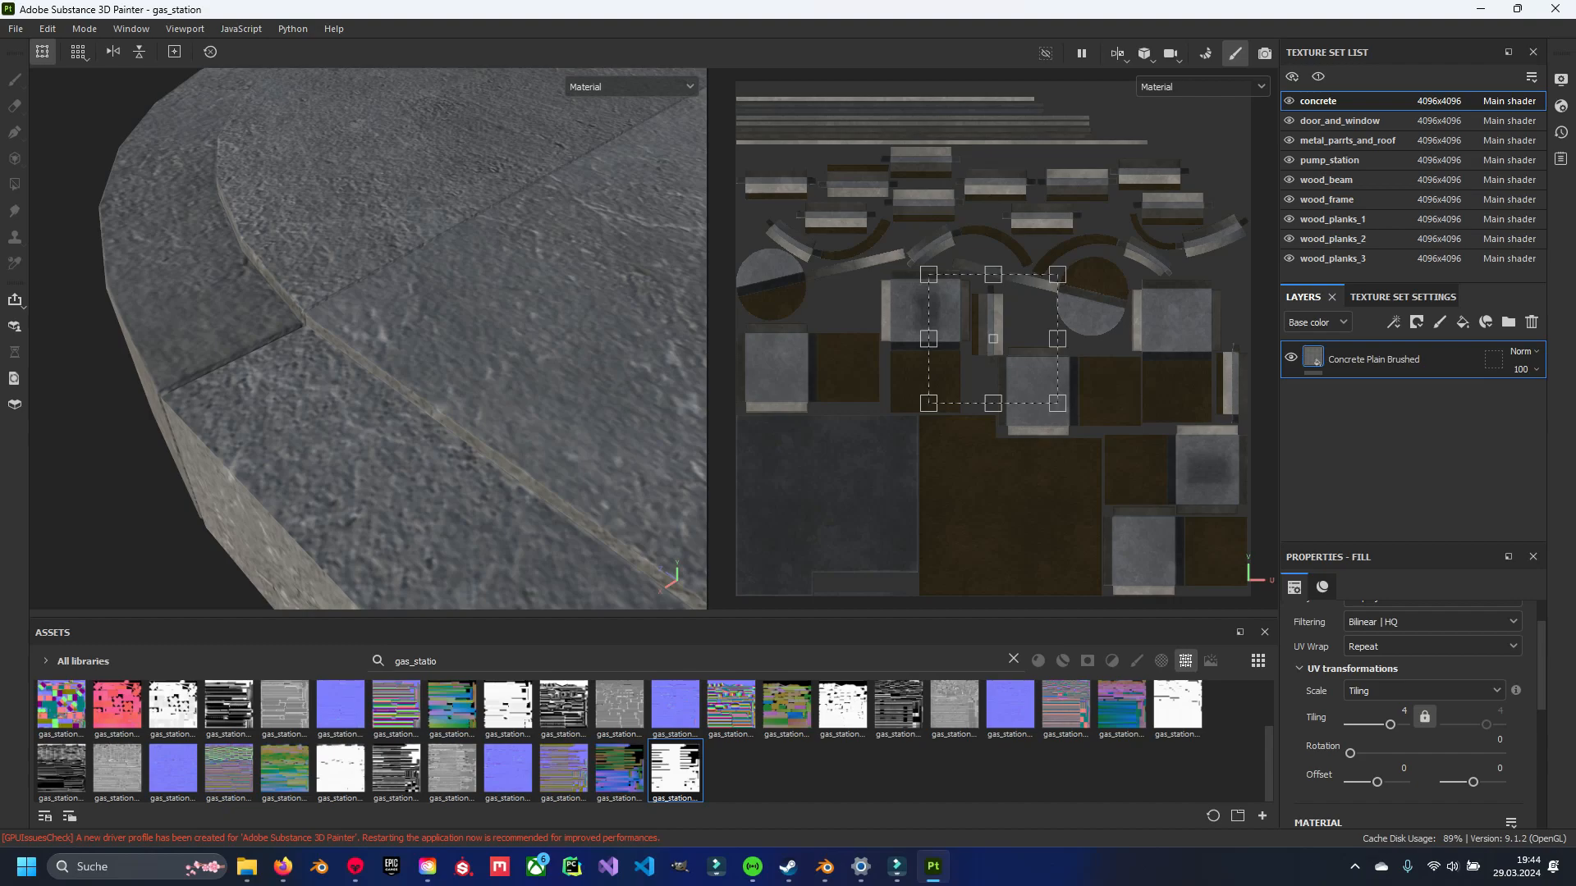
Examine the pump island's concrete from farther away and from another angle.
scroll(485, 399, "down", 12)
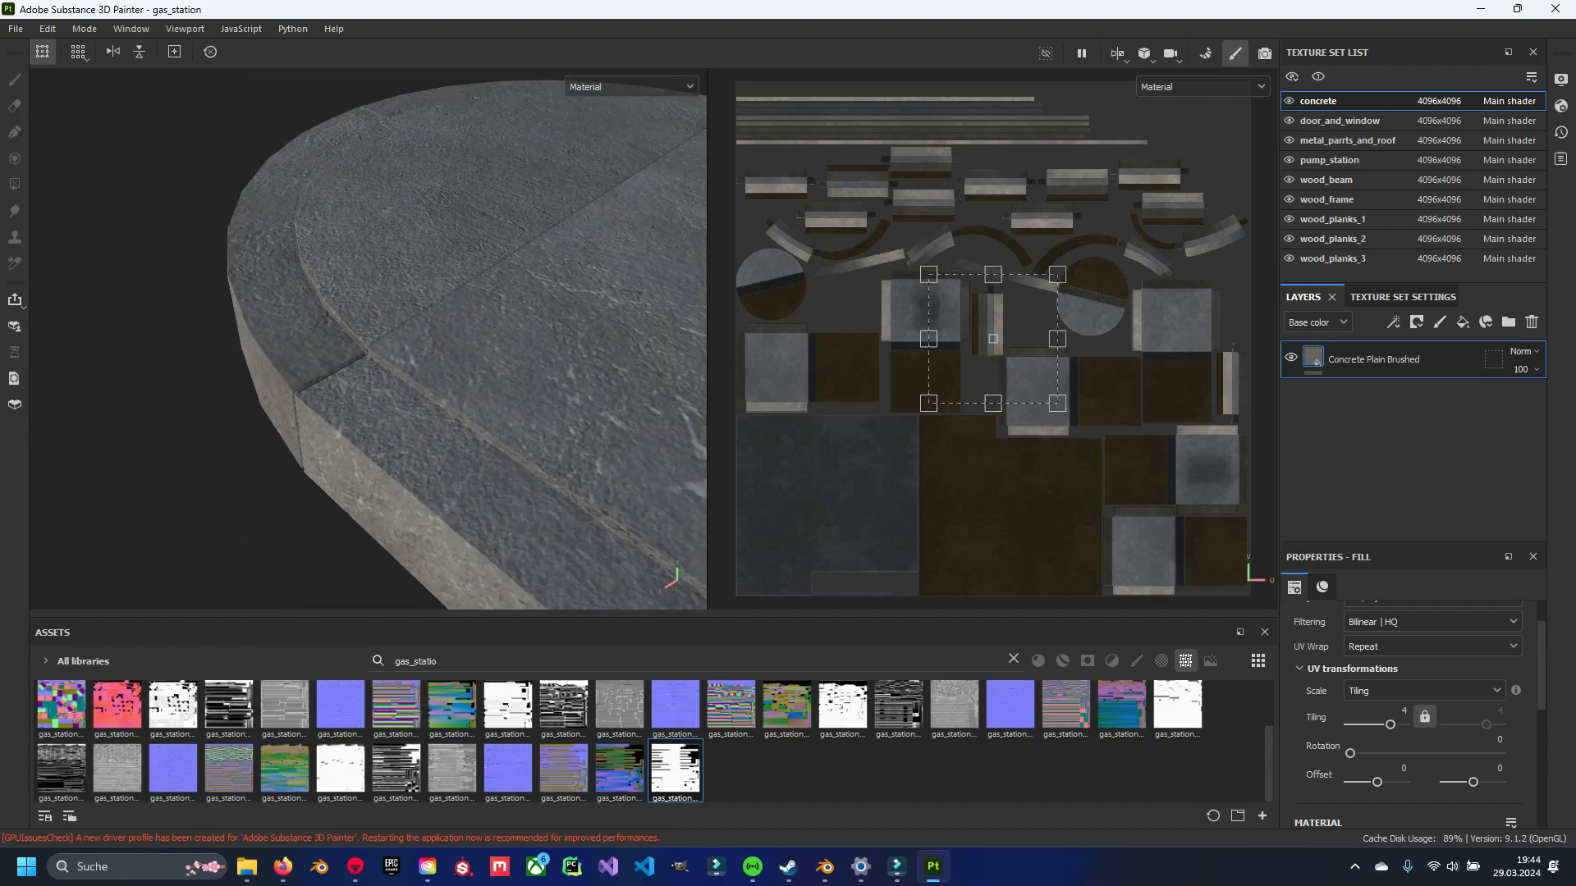
left_click_drag(486, 399, 577, 379, "alt")
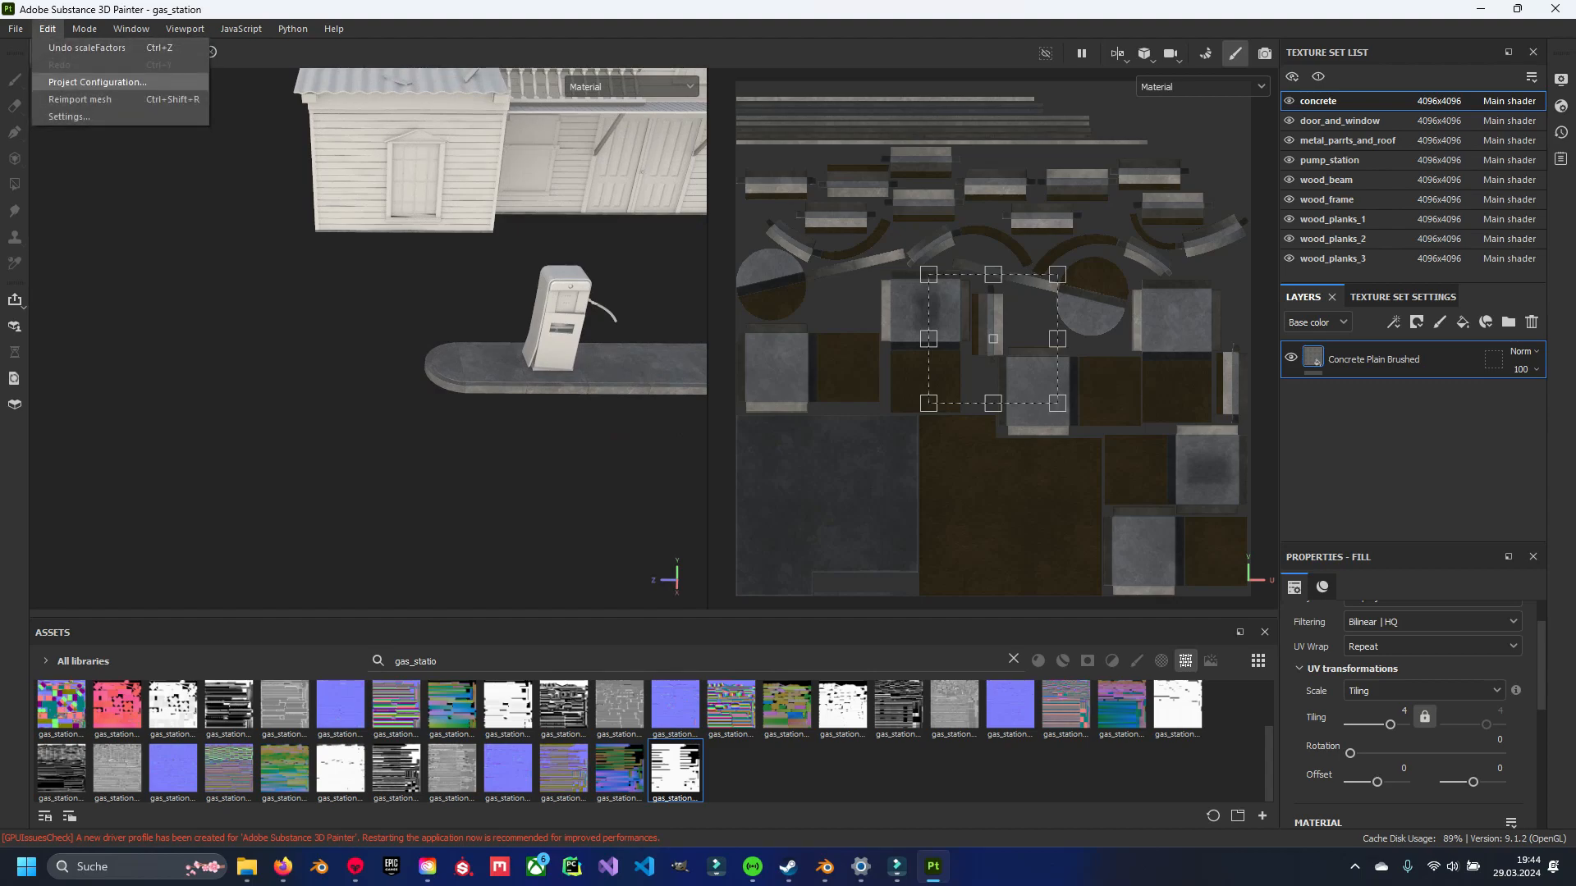
Reload the project mesh from gas_station_low.fbx in the export folder through the project configuration.
left_click(97, 82)
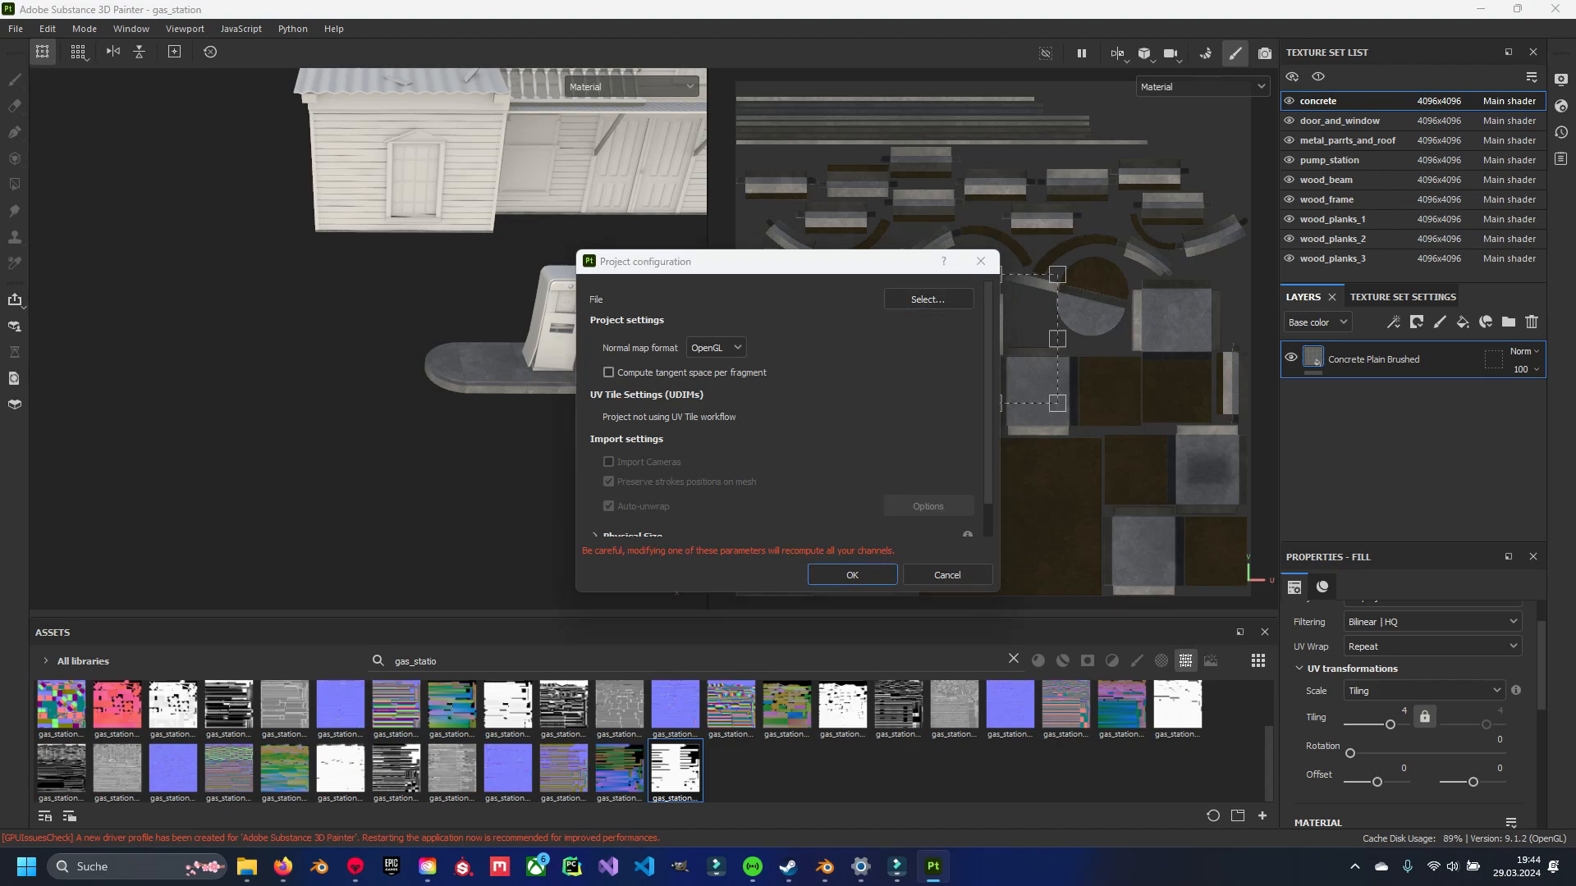
left_click(928, 299)
left_click(905, 321)
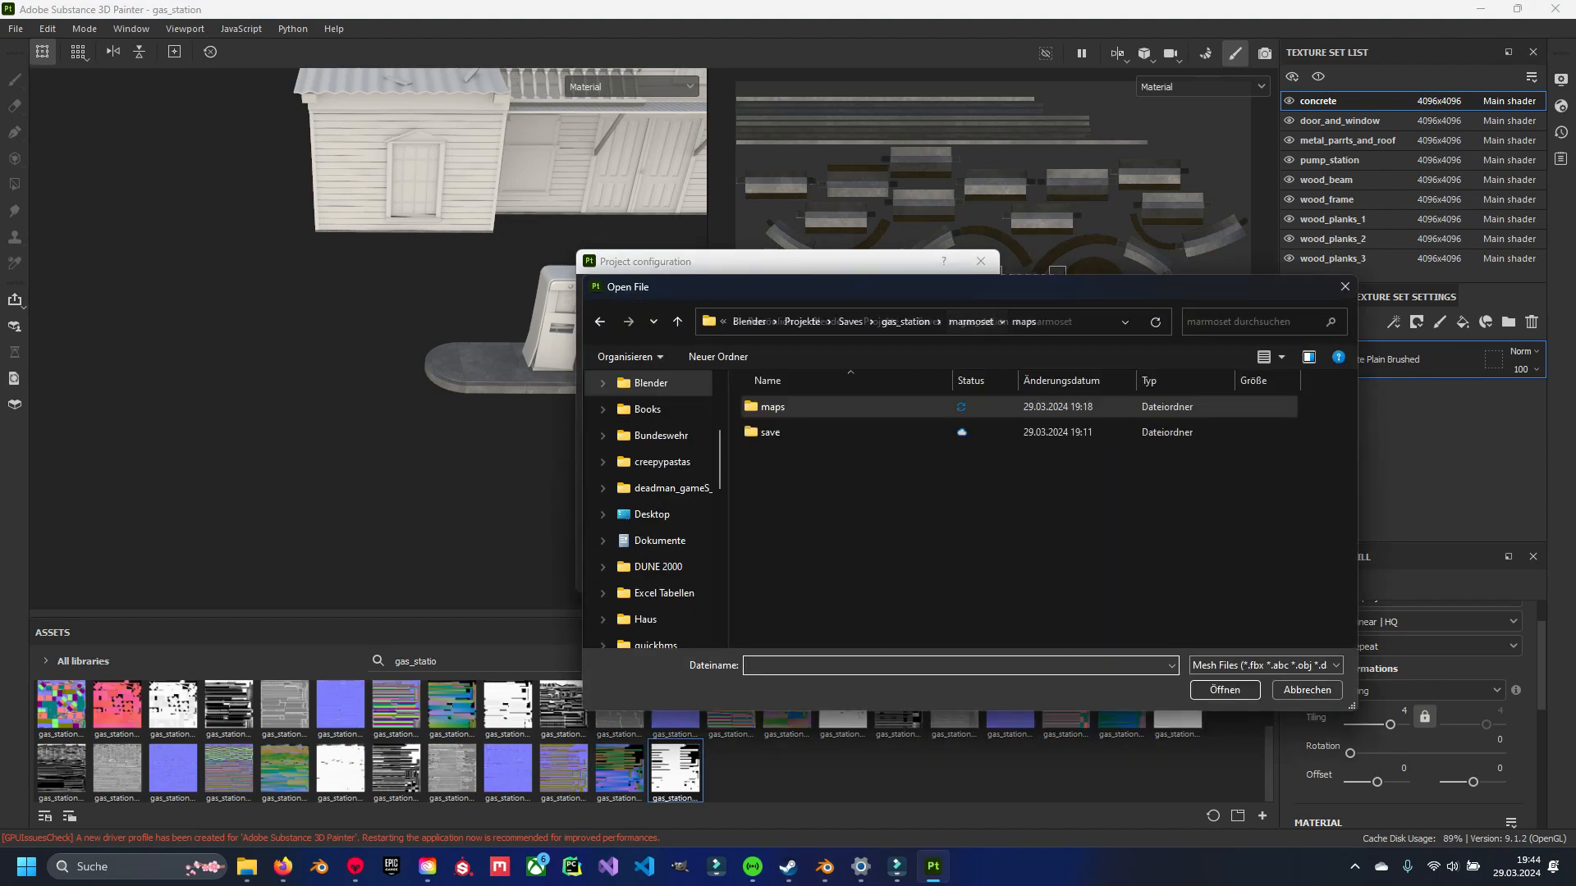
double_click(775, 406)
left_click(803, 432)
left_click(1225, 689)
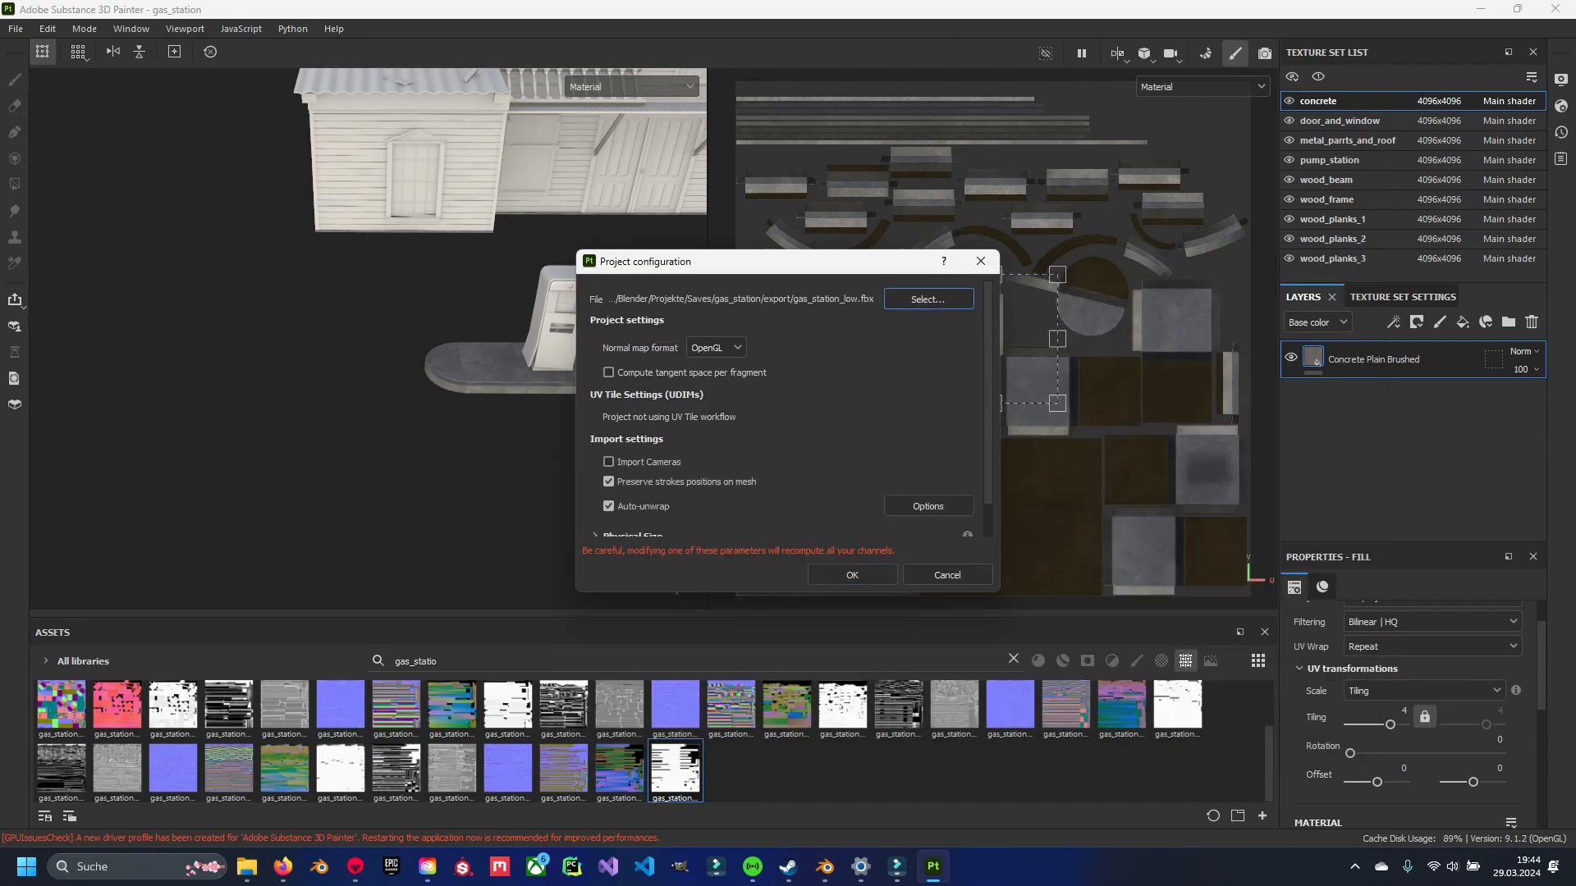
left_click(855, 572)
Update all outdated project resources with the Resources Updater.
scroll(484, 383, "down", 3)
scroll(484, 383, "up", 10)
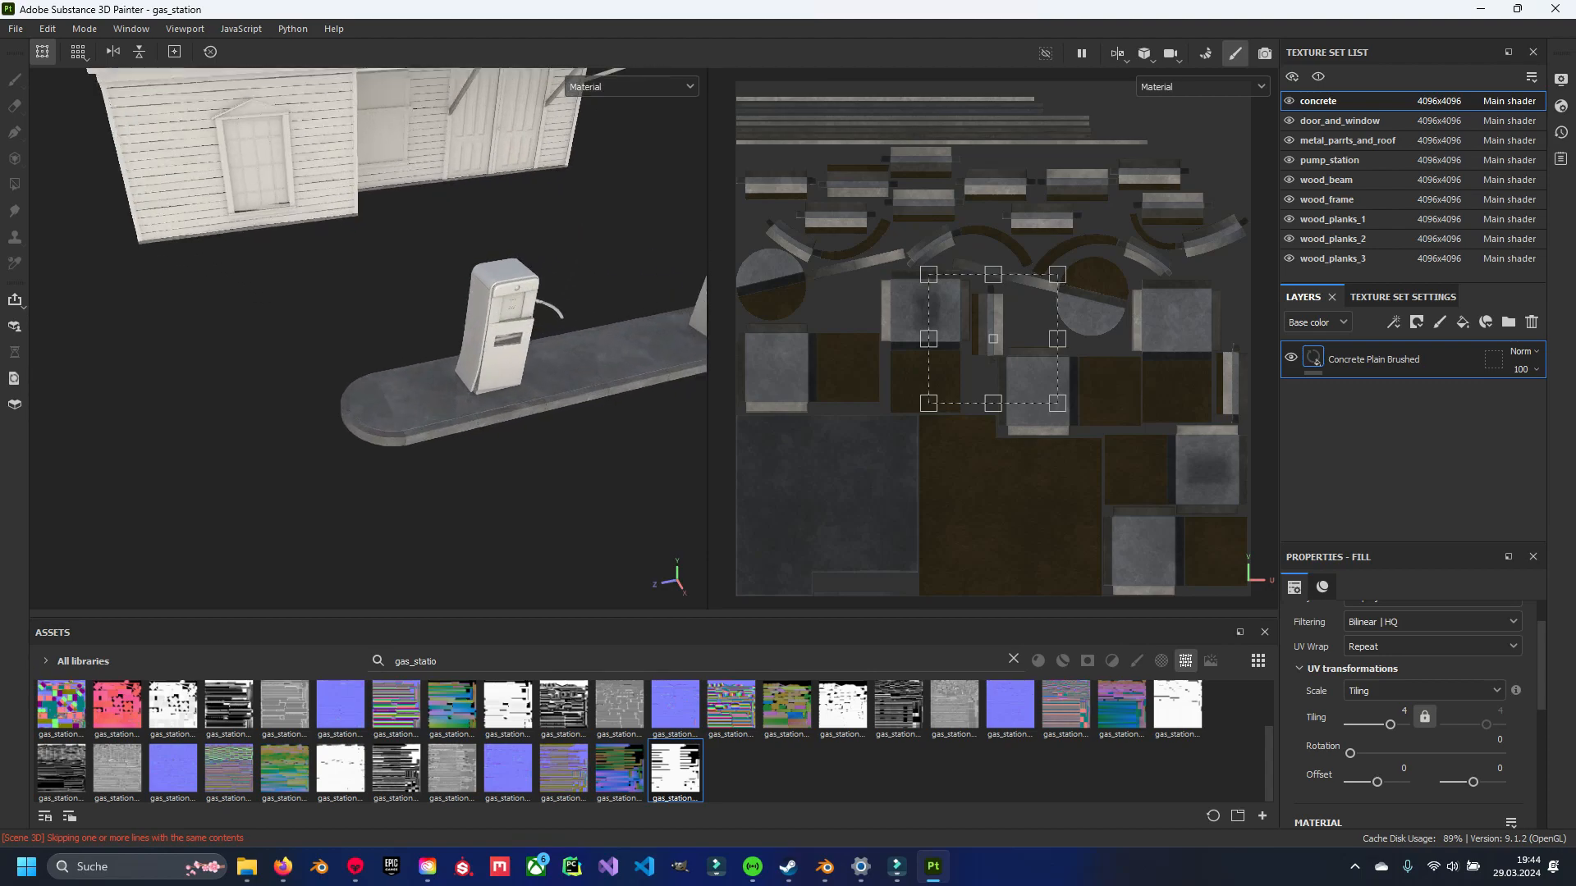
scroll(367, 338, "down", 1)
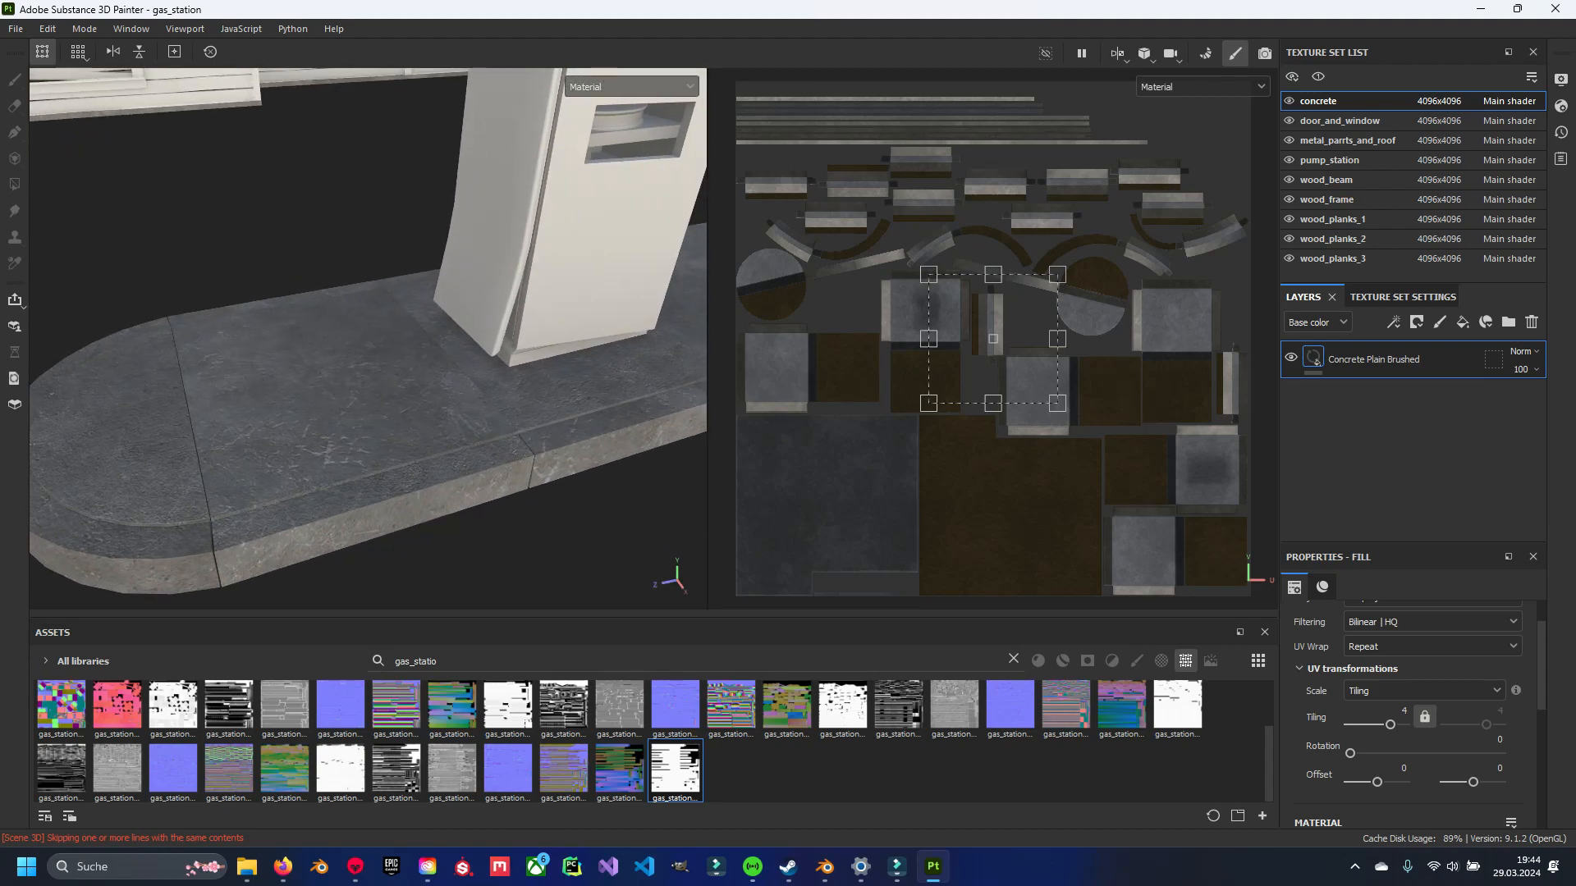
middle_click_drag(368, 339, 460, 327, "alt")
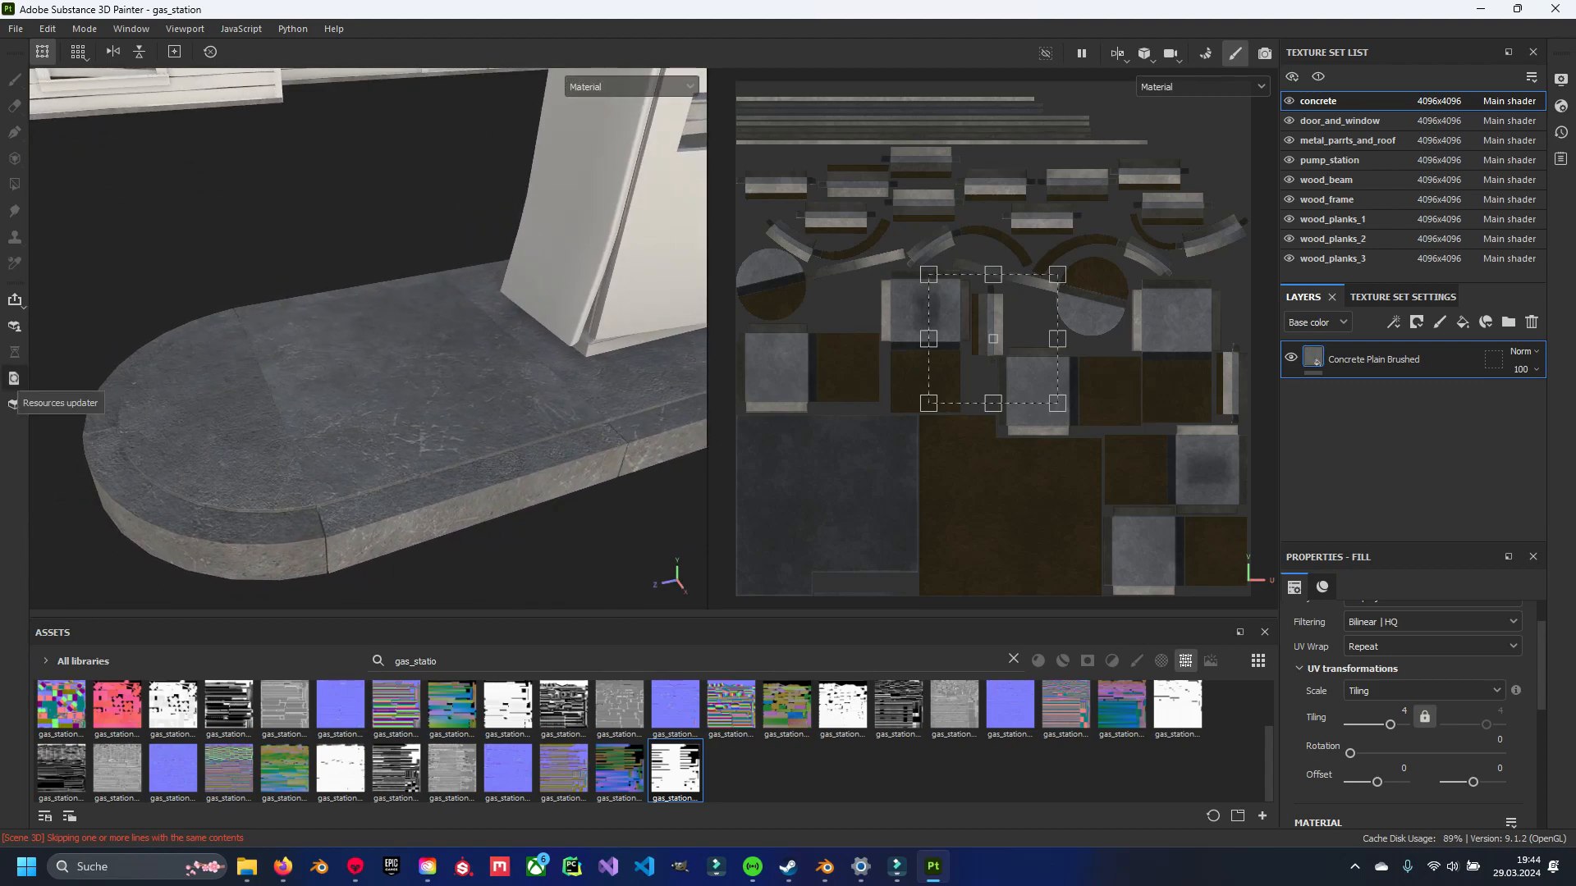
left_click(13, 379)
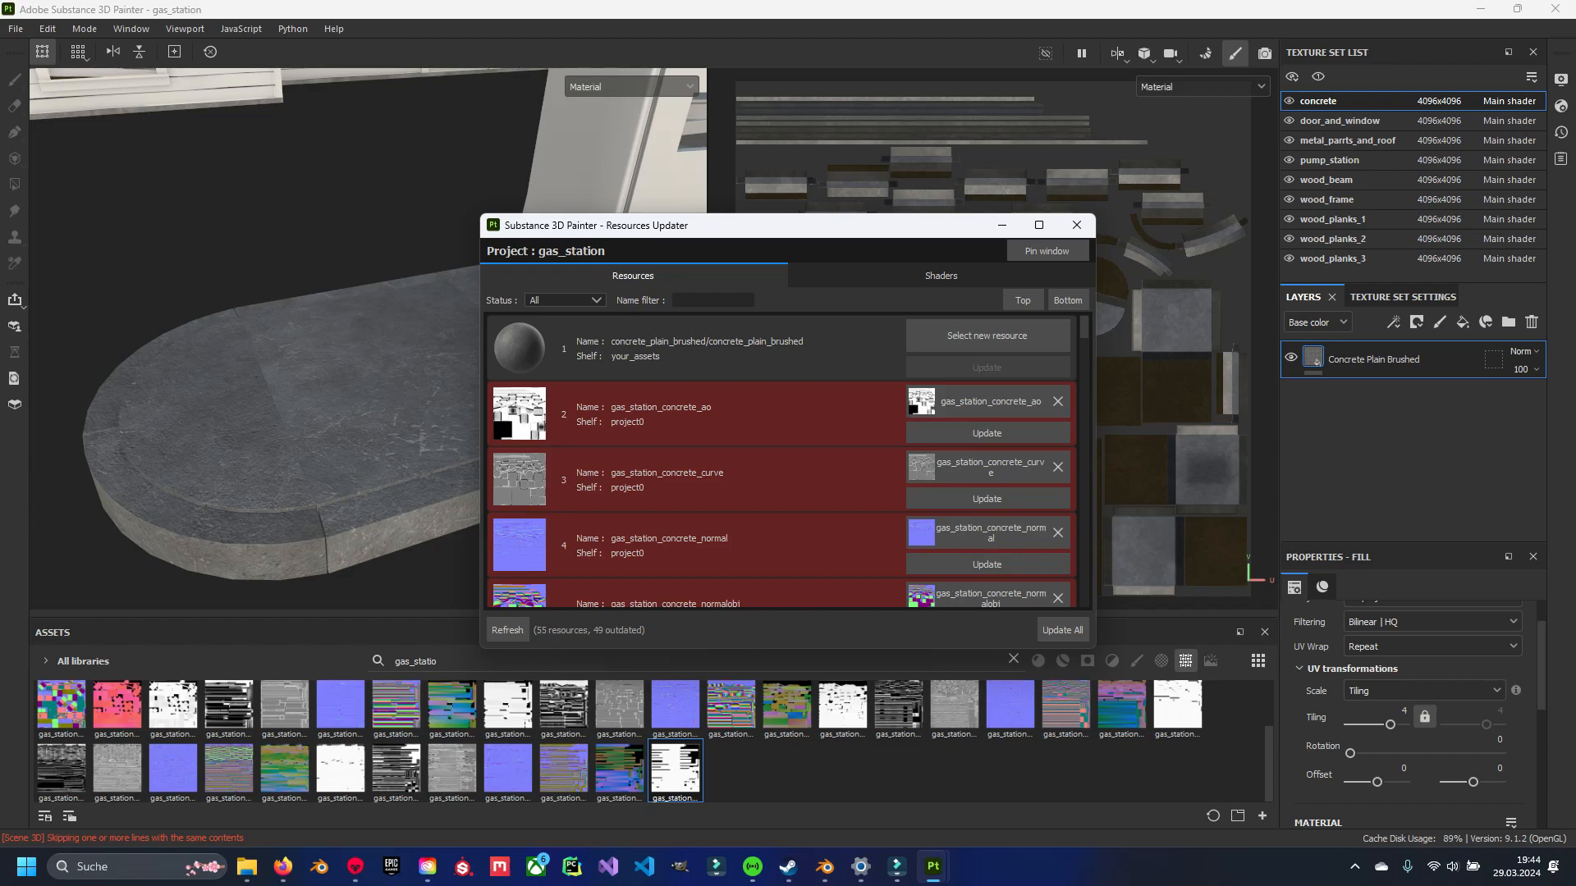
left_click(1062, 631)
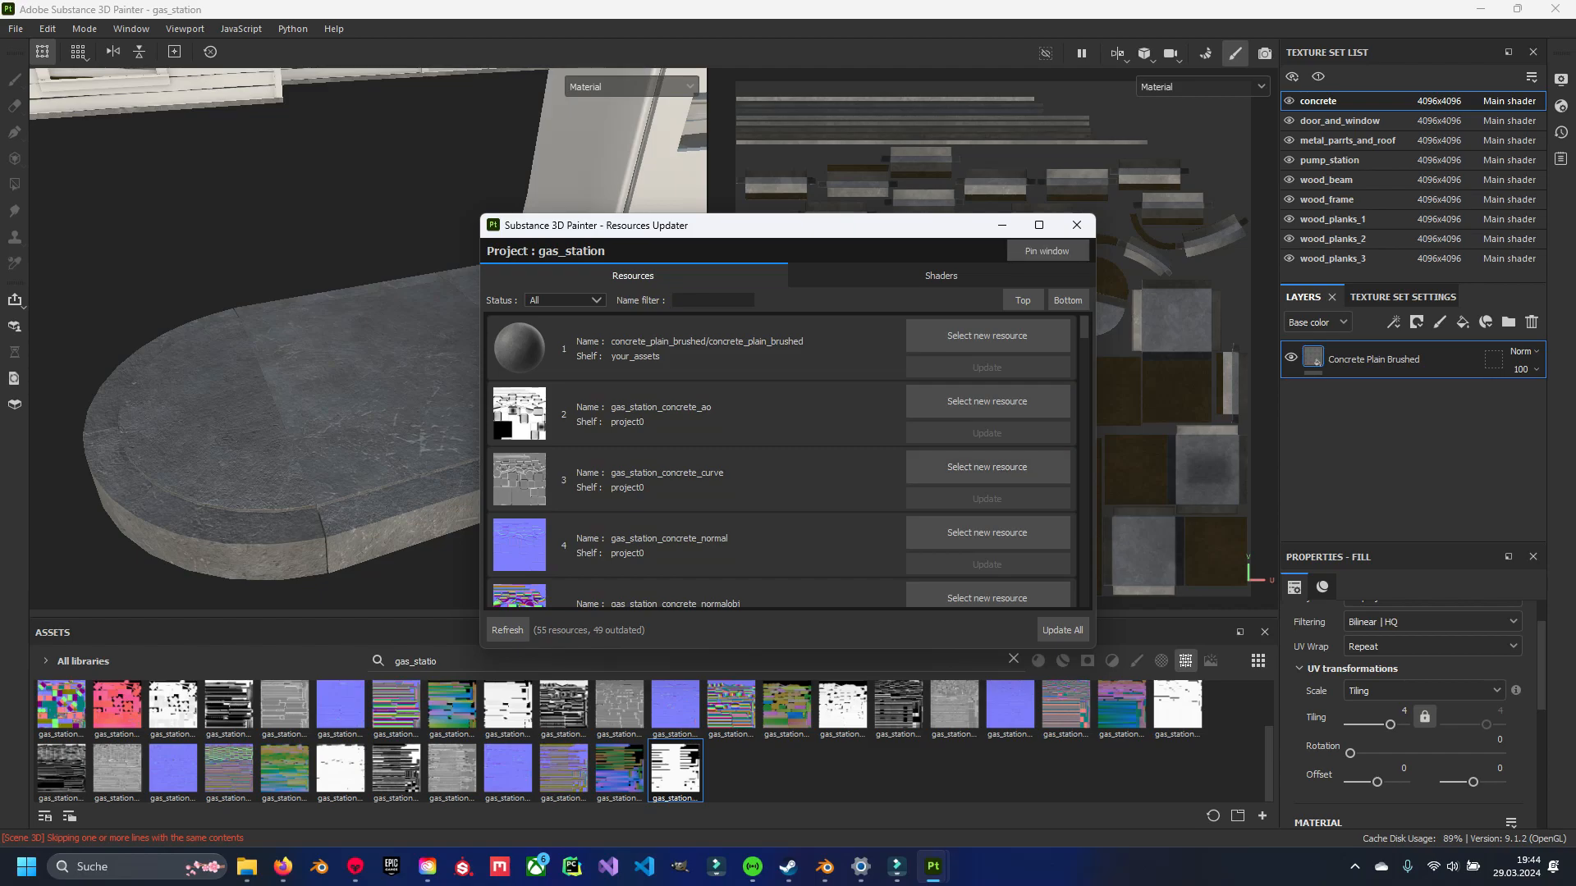
left_click(1076, 224)
Examine the pump island's concrete up close and go through the basic and advanced parameters of Concrete Plain Brushed.
left_click_drag(459, 427, 381, 431, "alt")
scroll(408, 436, "up", 4)
scroll(394, 427, "down", 4)
scroll(353, 427, "up", 4)
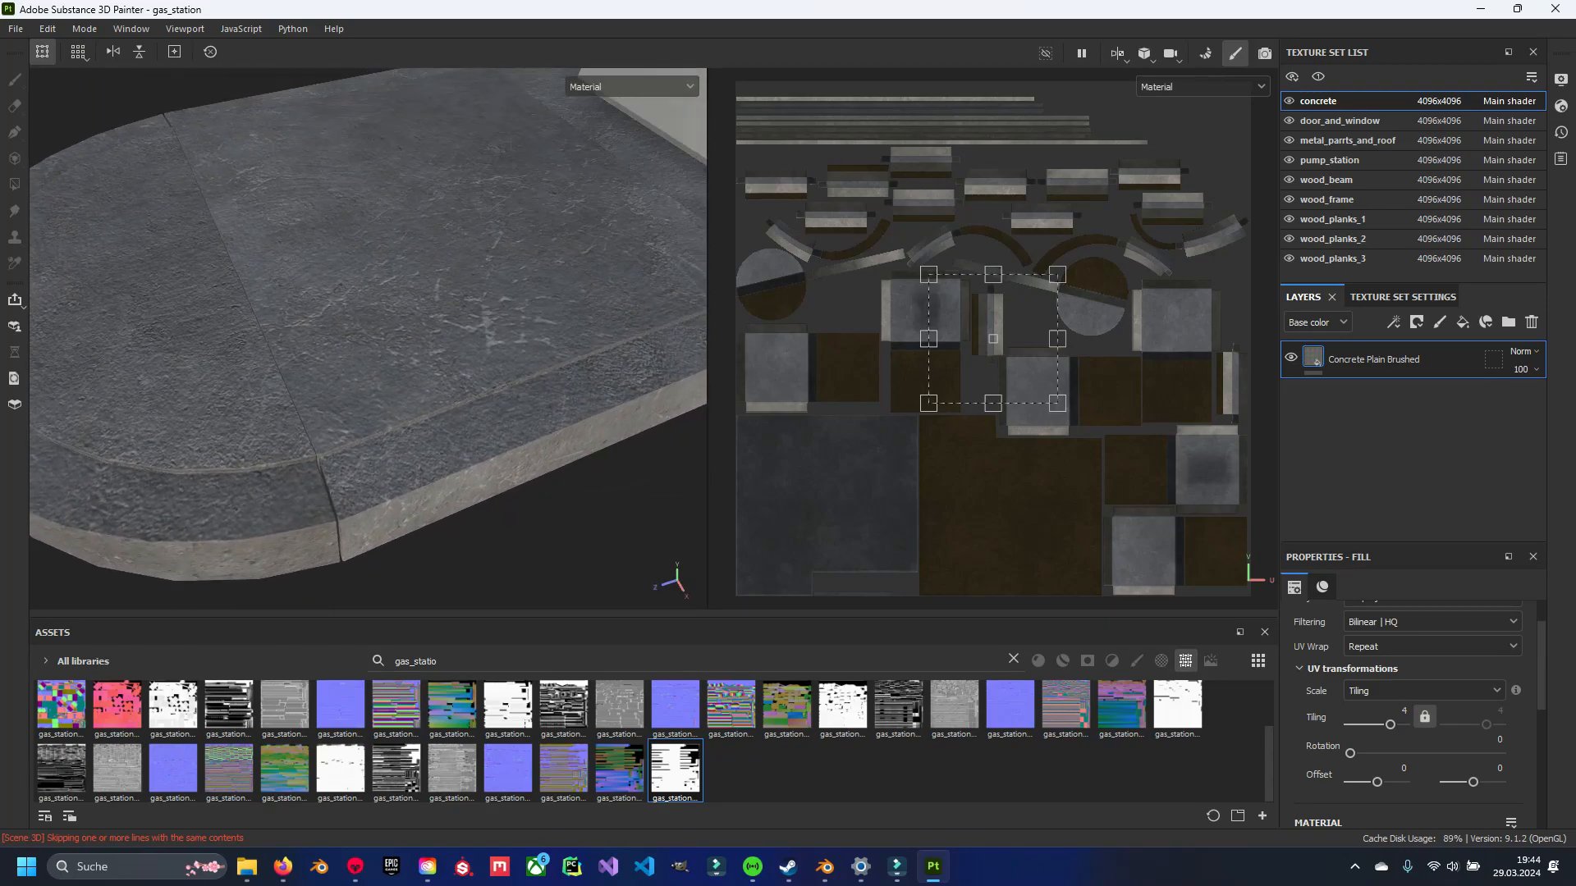
scroll(1395, 681, "down", 6)
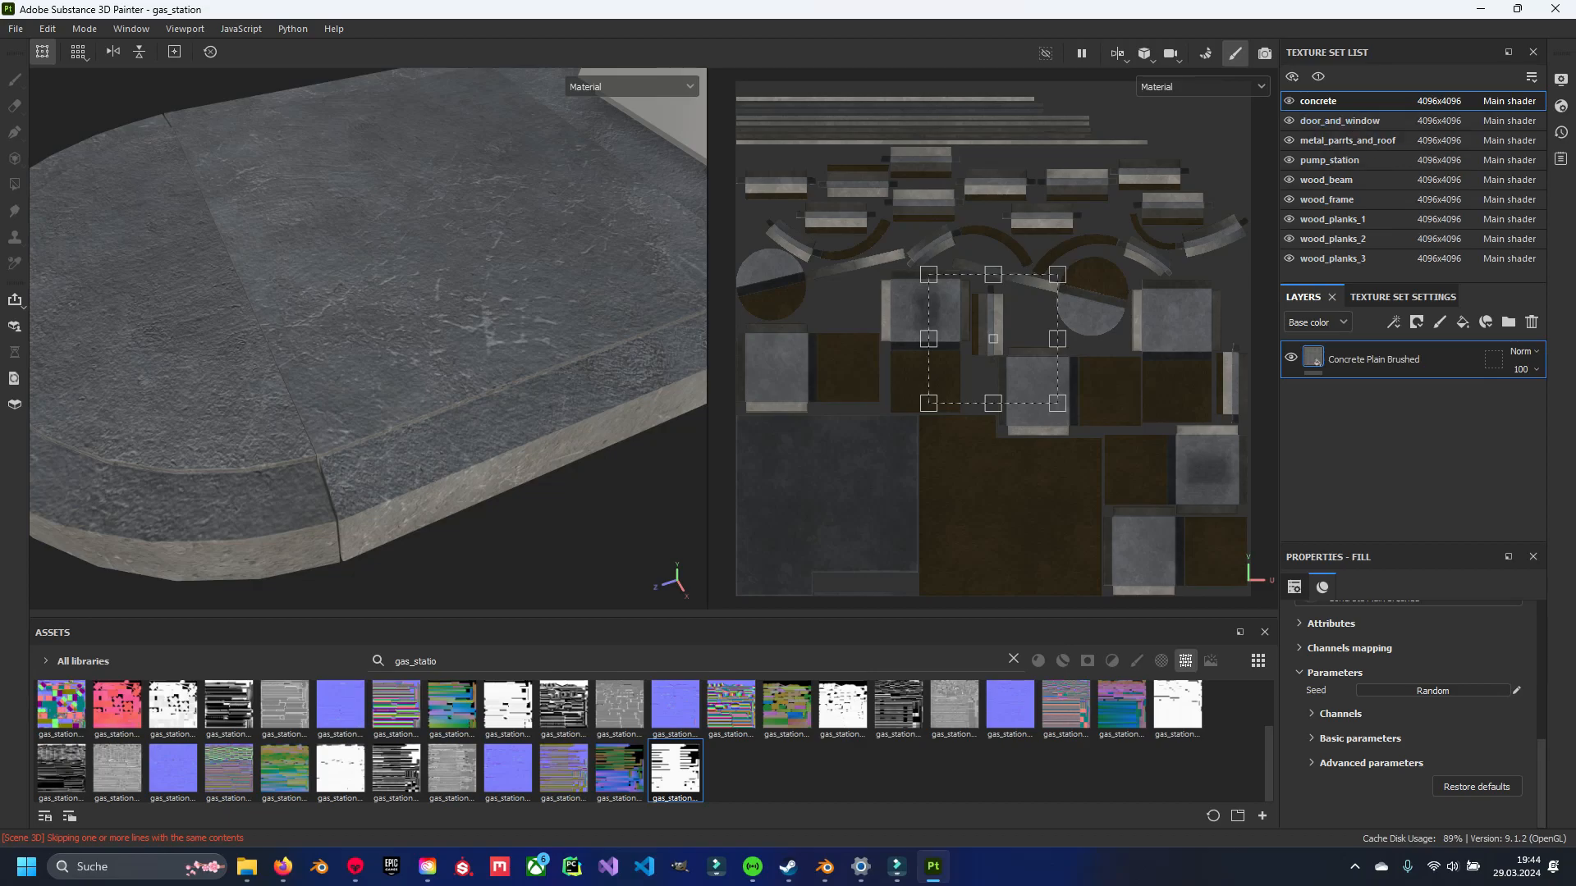
left_click(1360, 738)
scroll(1420, 722, "down", 3)
scroll(1420, 722, "down", 4)
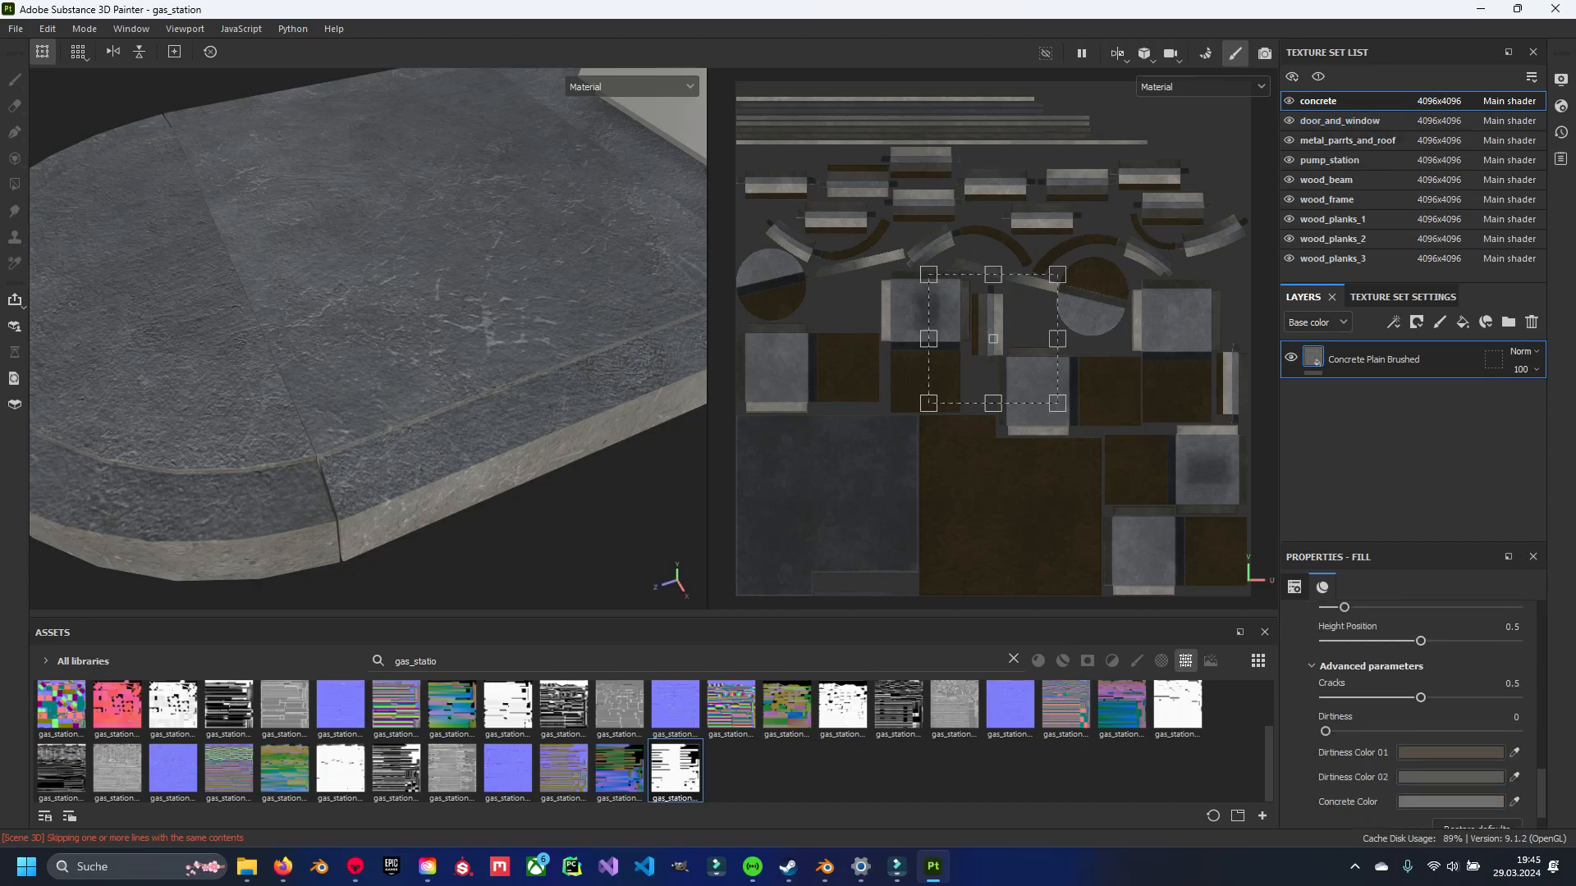
Examine the pump island's surface from different distances and review the concrete fill's tiling and material settings.
middle_click_drag(361, 353, 423, 415, "alt")
scroll(423, 415, "down", 5)
scroll(423, 414, "up", 6)
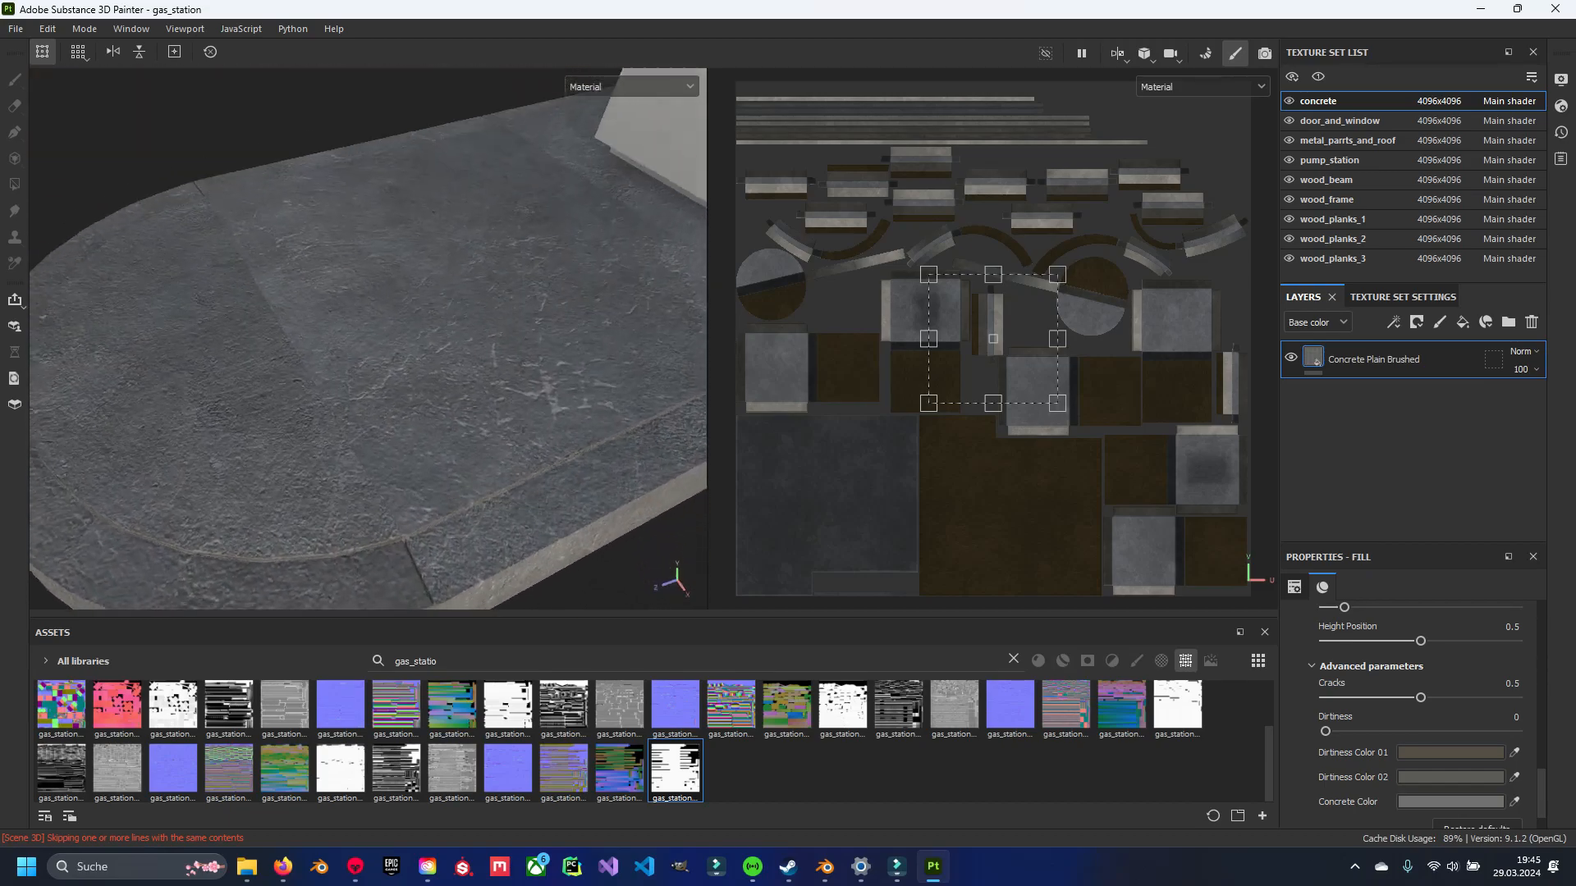
scroll(423, 415, "down", 2)
left_click_drag(423, 414, 423, 382, "alt")
scroll(423, 378, "down", 4)
scroll(423, 377, "up", 2)
scroll(1420, 714, "up", 10)
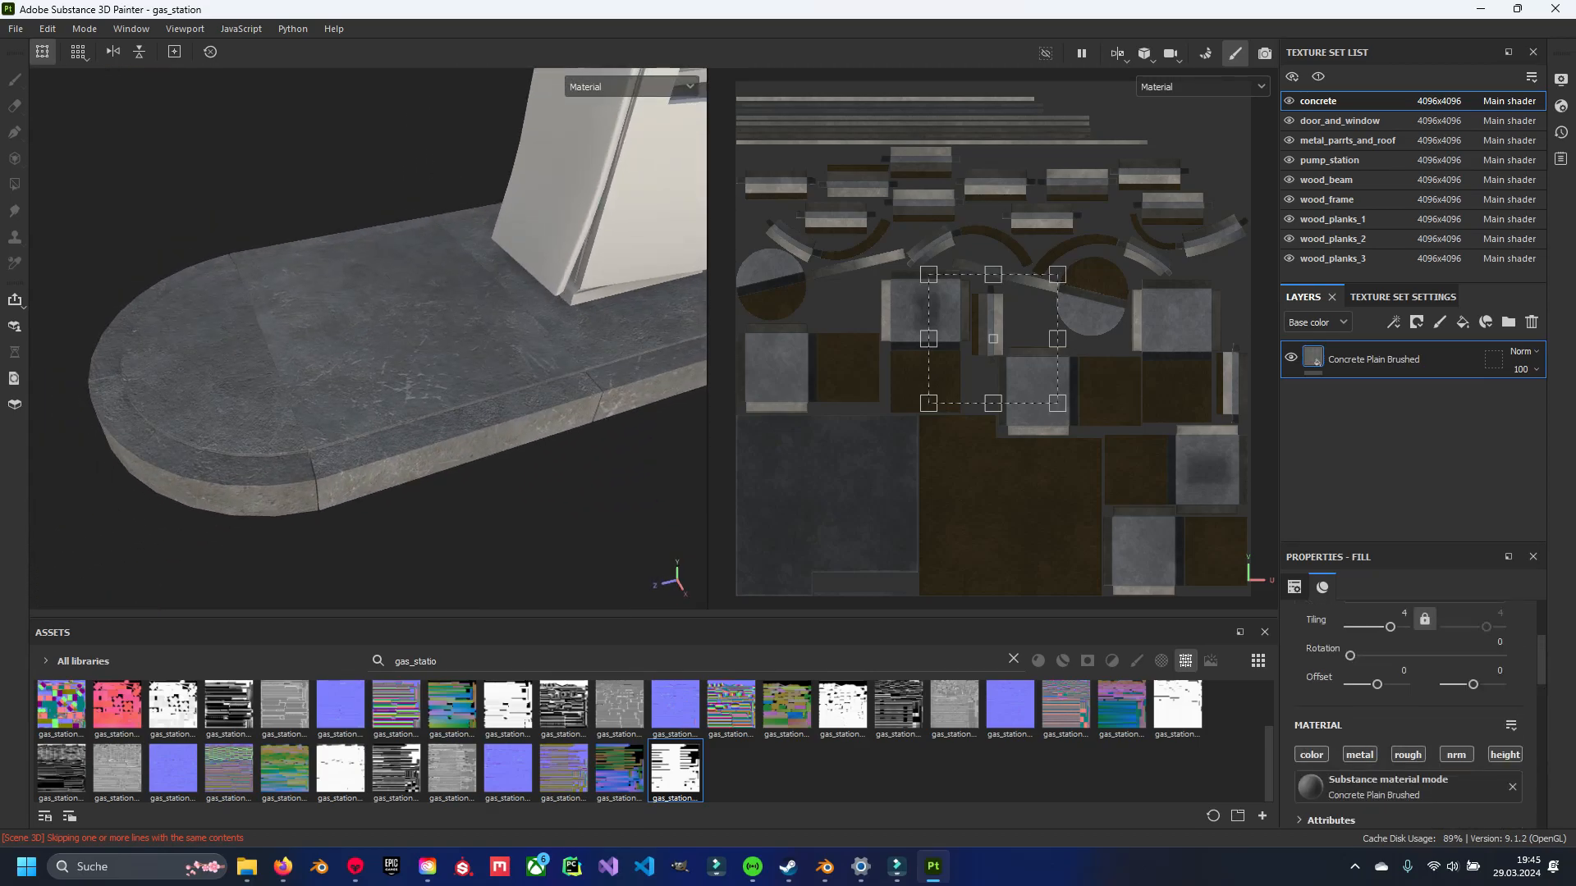
scroll(1419, 714, "down", 10)
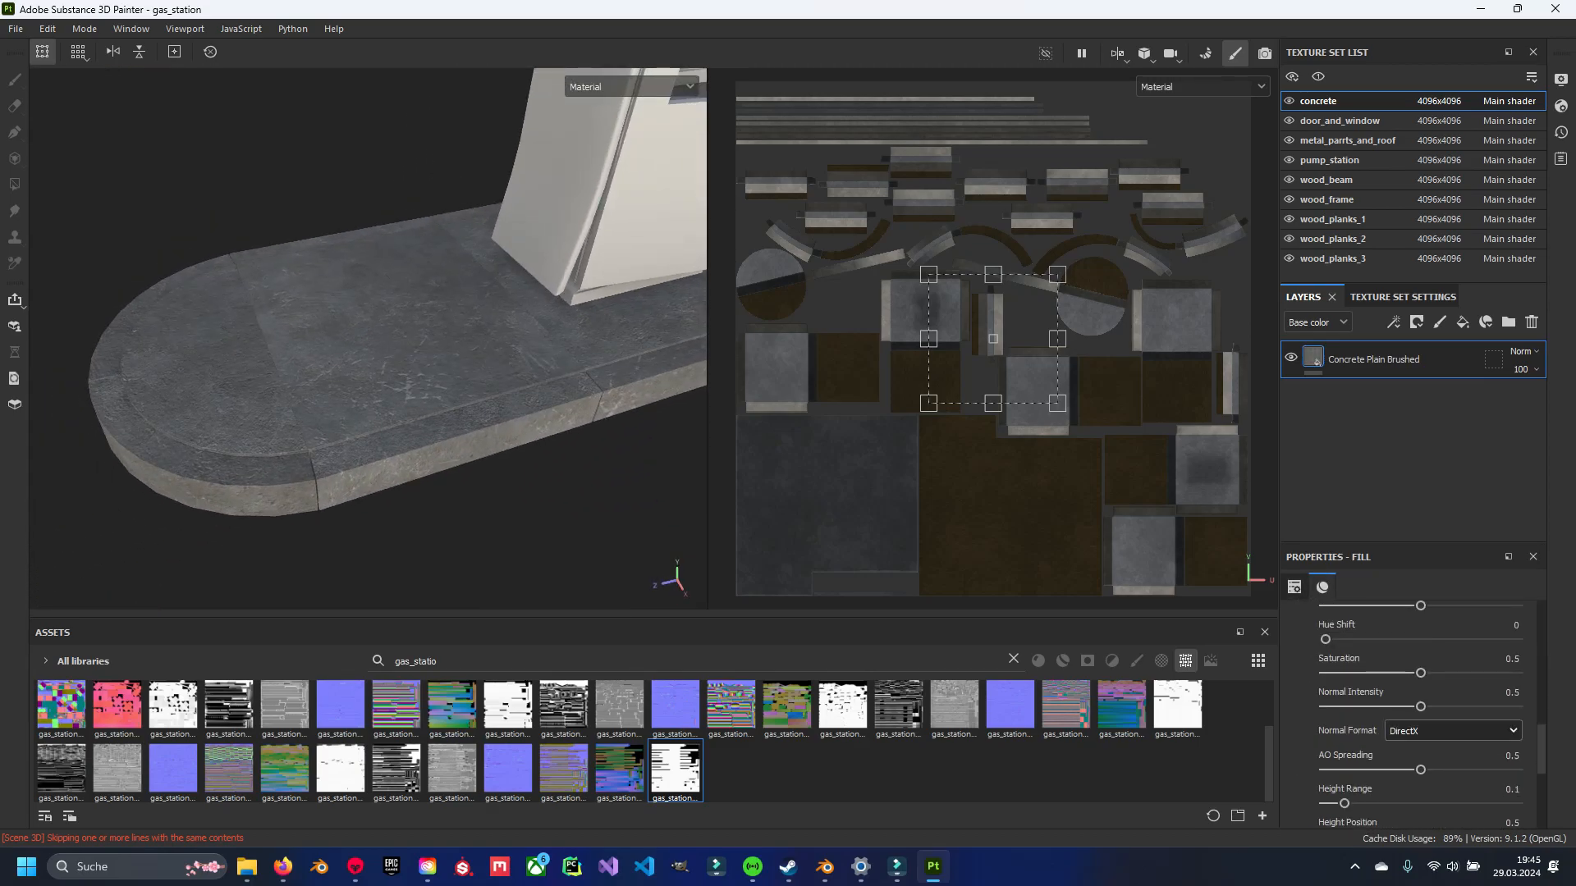
scroll(1420, 714, "up", 10)
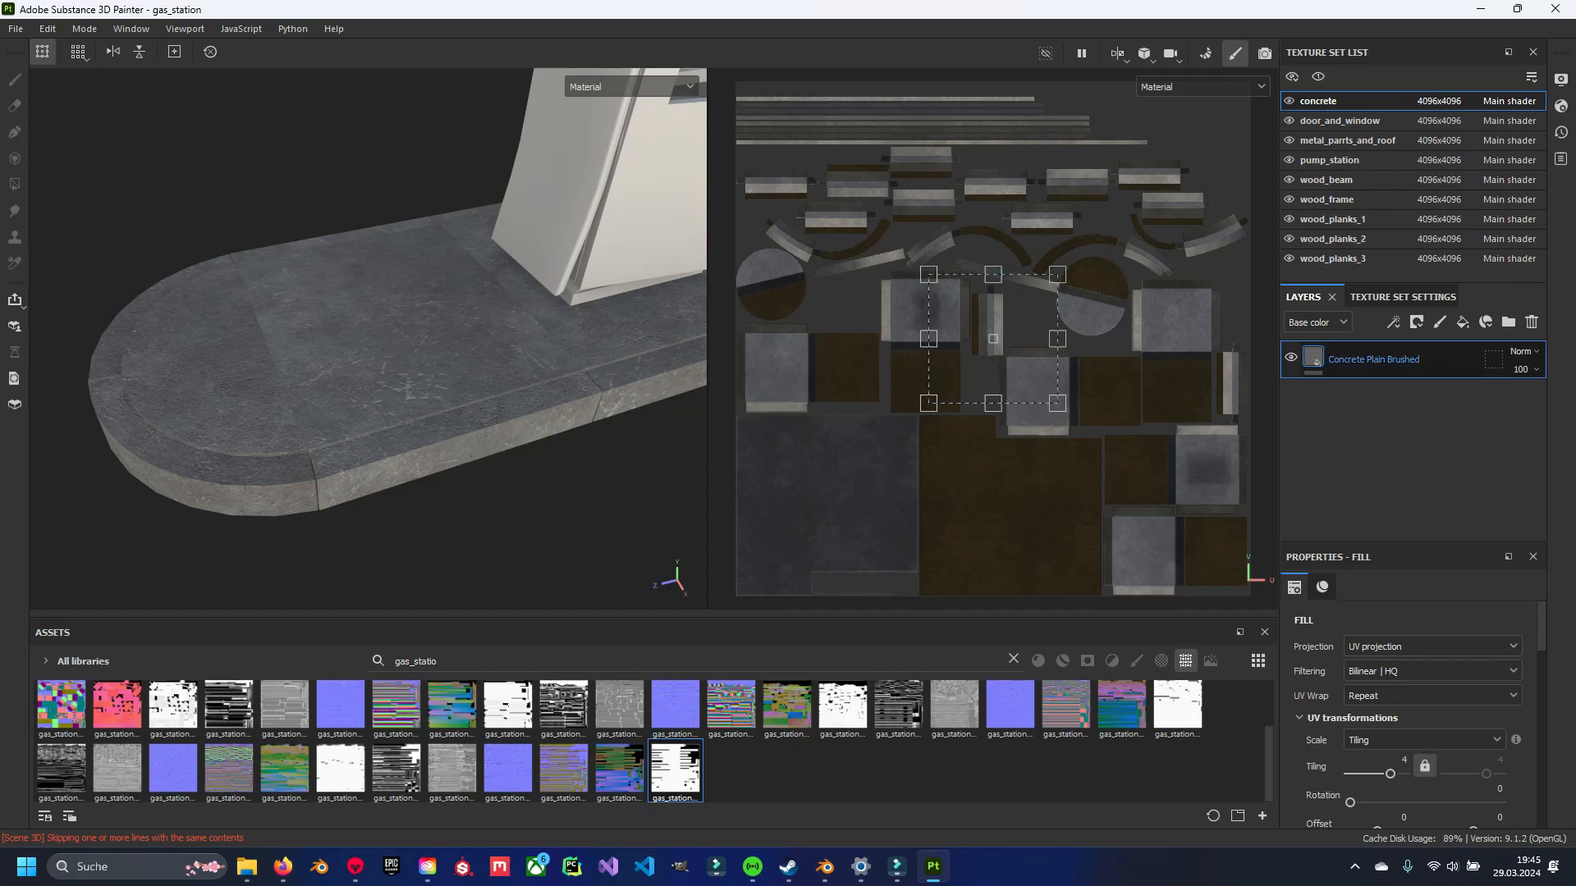
Add a fill layer named dirt above Concrete Plain Brushed and give it a black mask.
left_click(1462, 321)
type("dirt")
key("Return")
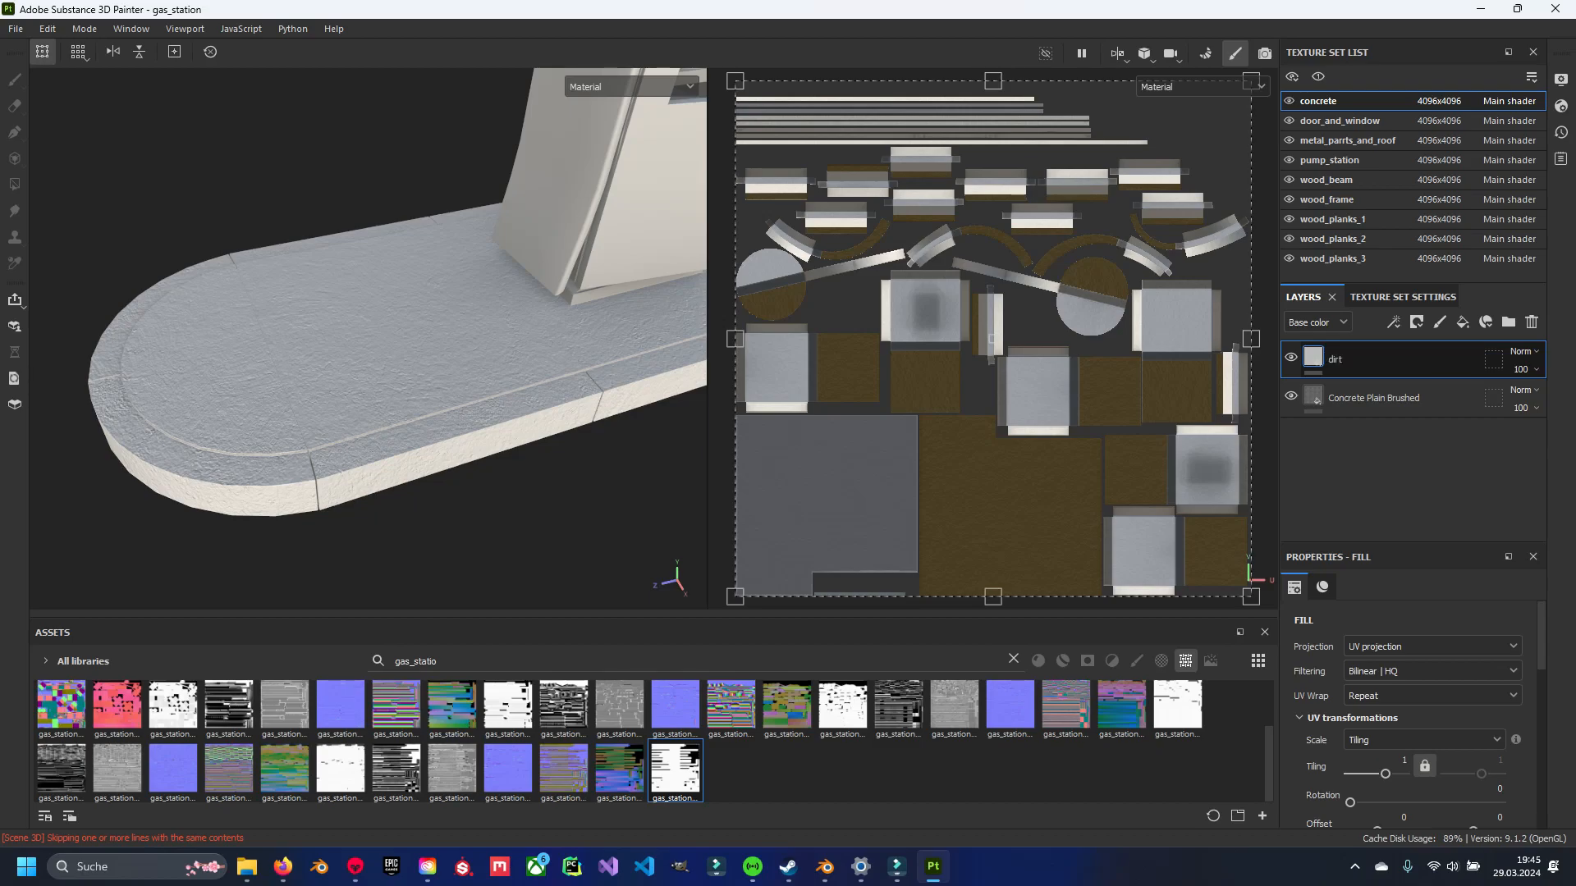
right_click(1334, 359)
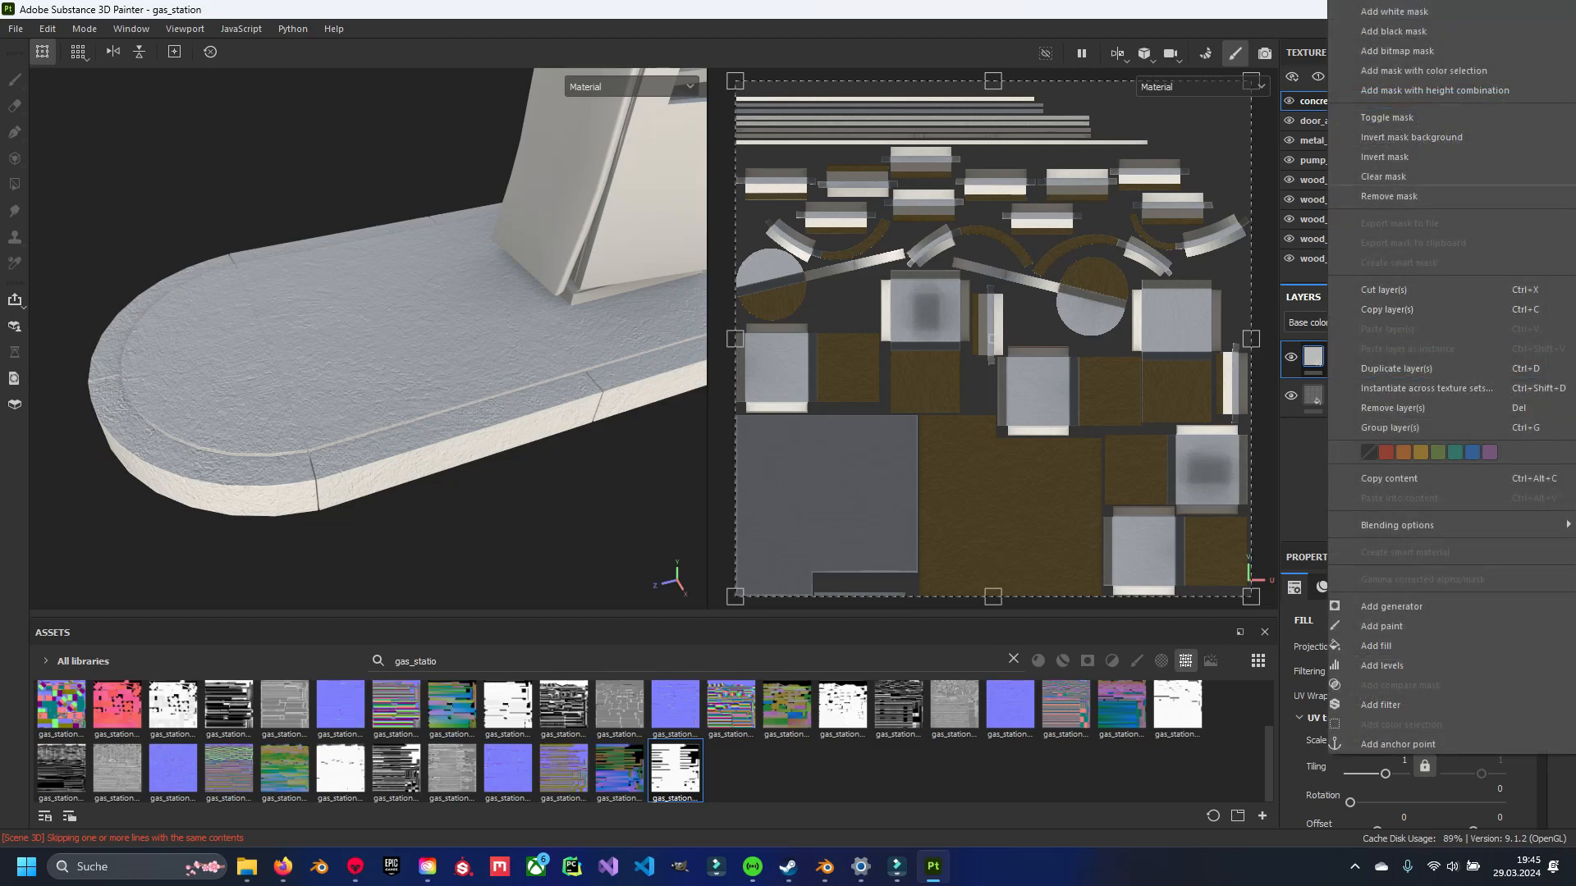
left_click(1396, 29)
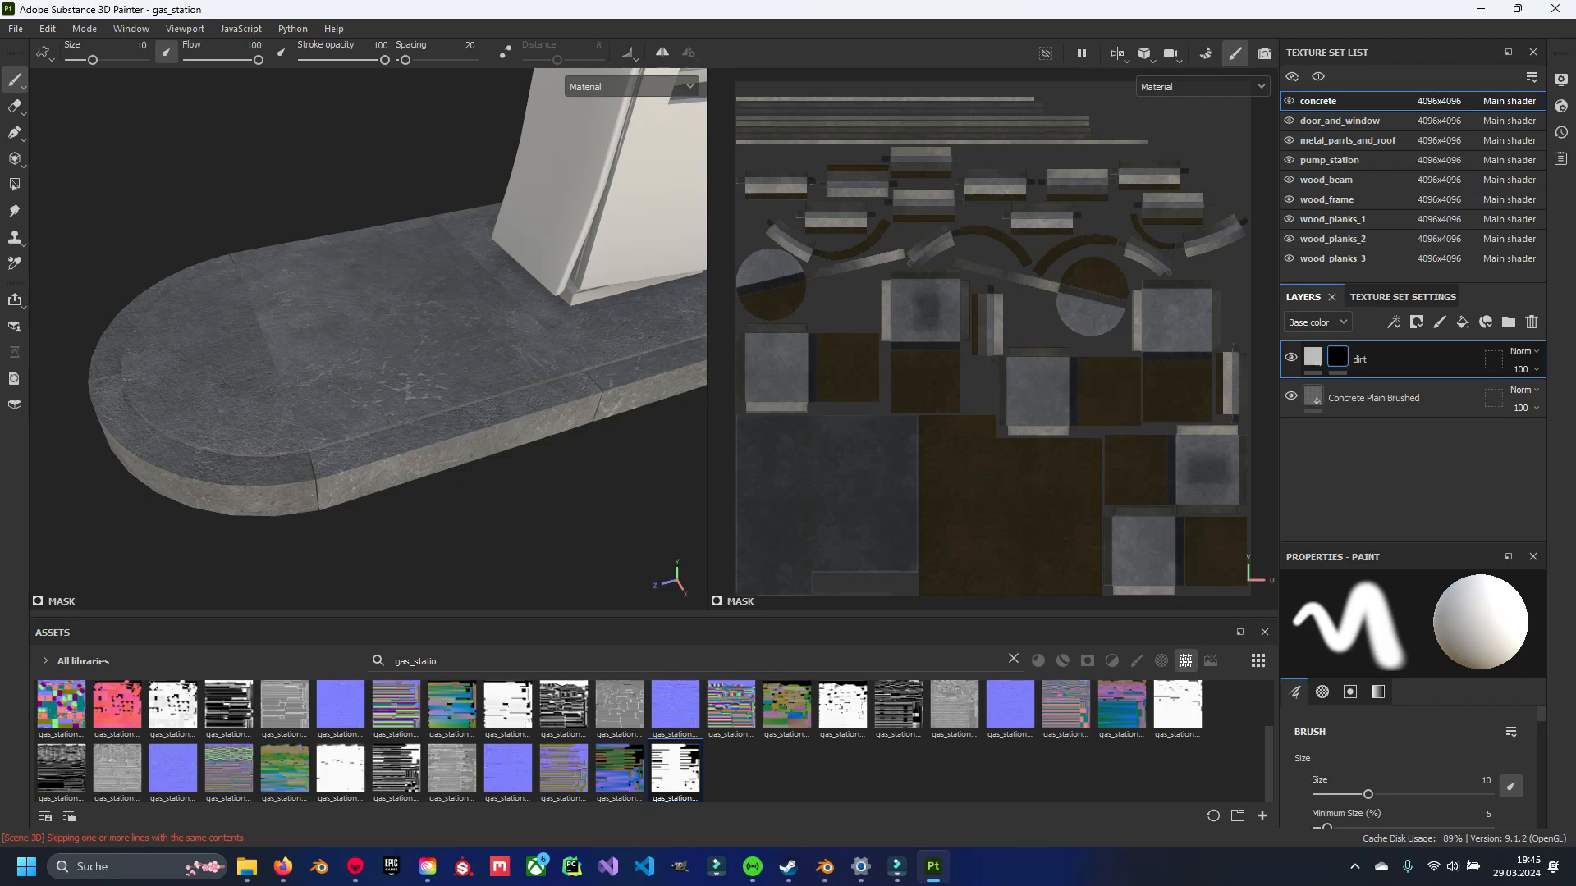
Search the smart masks for "dirt" and apply Dirt Dusty to the dirt layer.
double_click(417, 661)
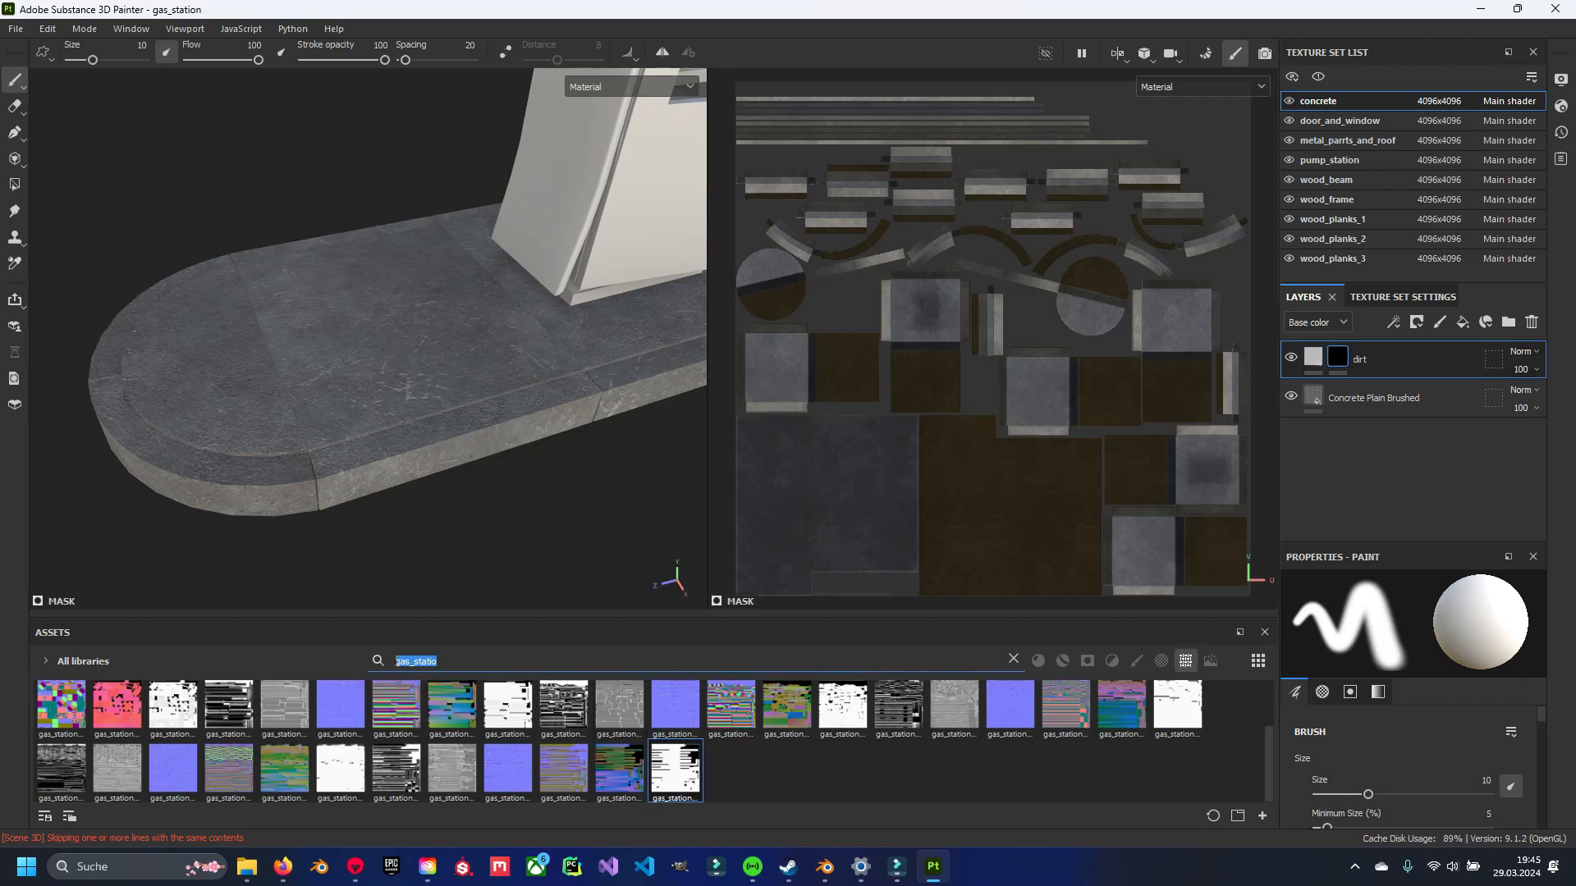
key("BackSpace")
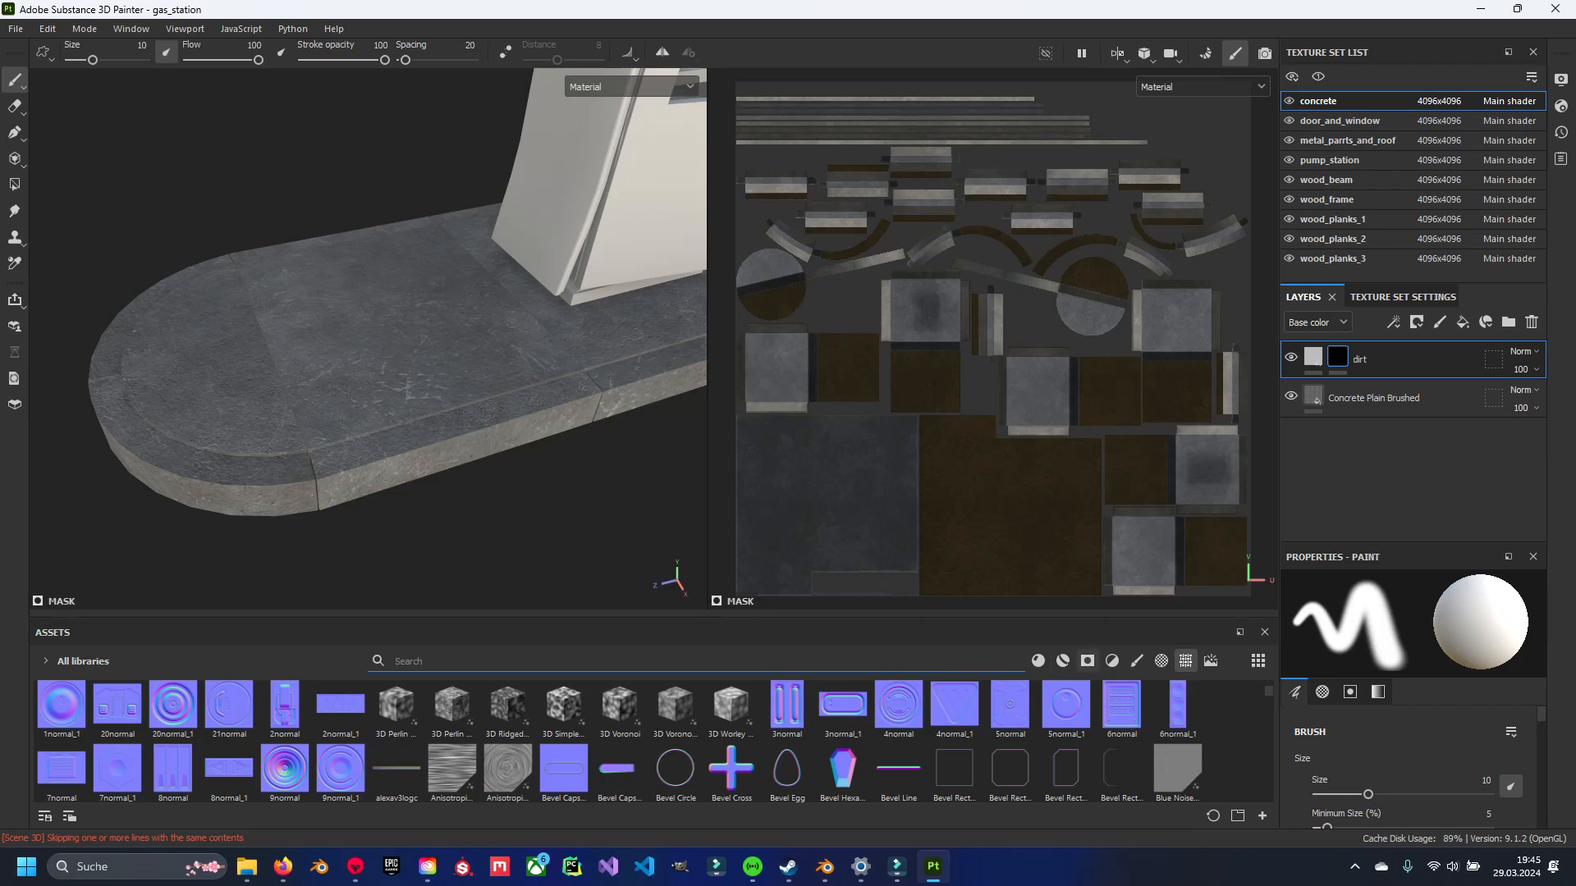
left_click(1087, 661)
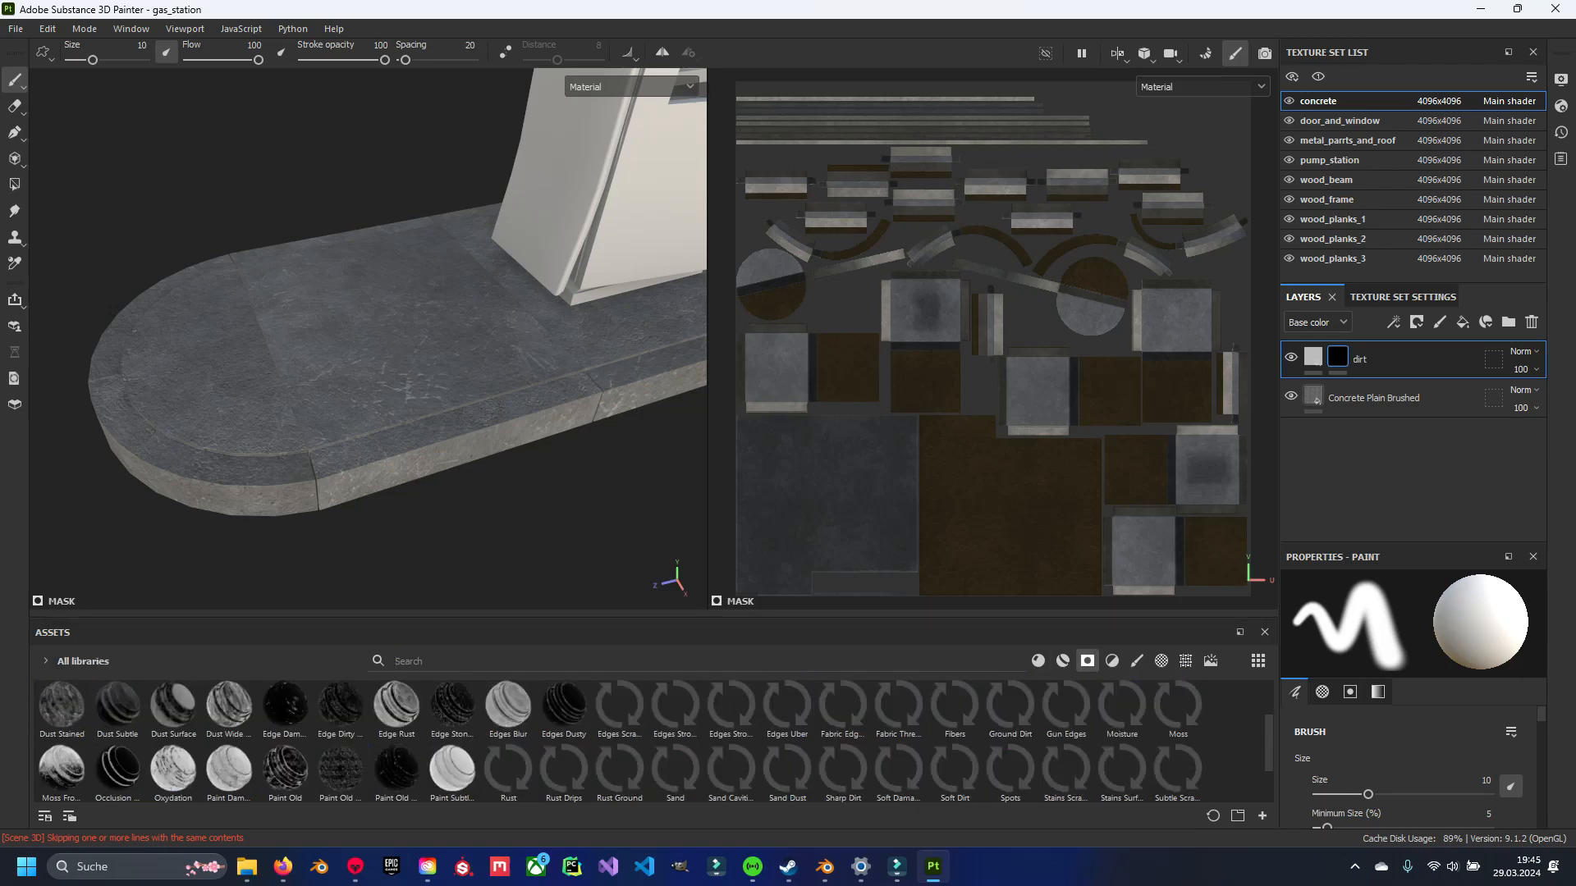
left_click(417, 661)
type("dirt")
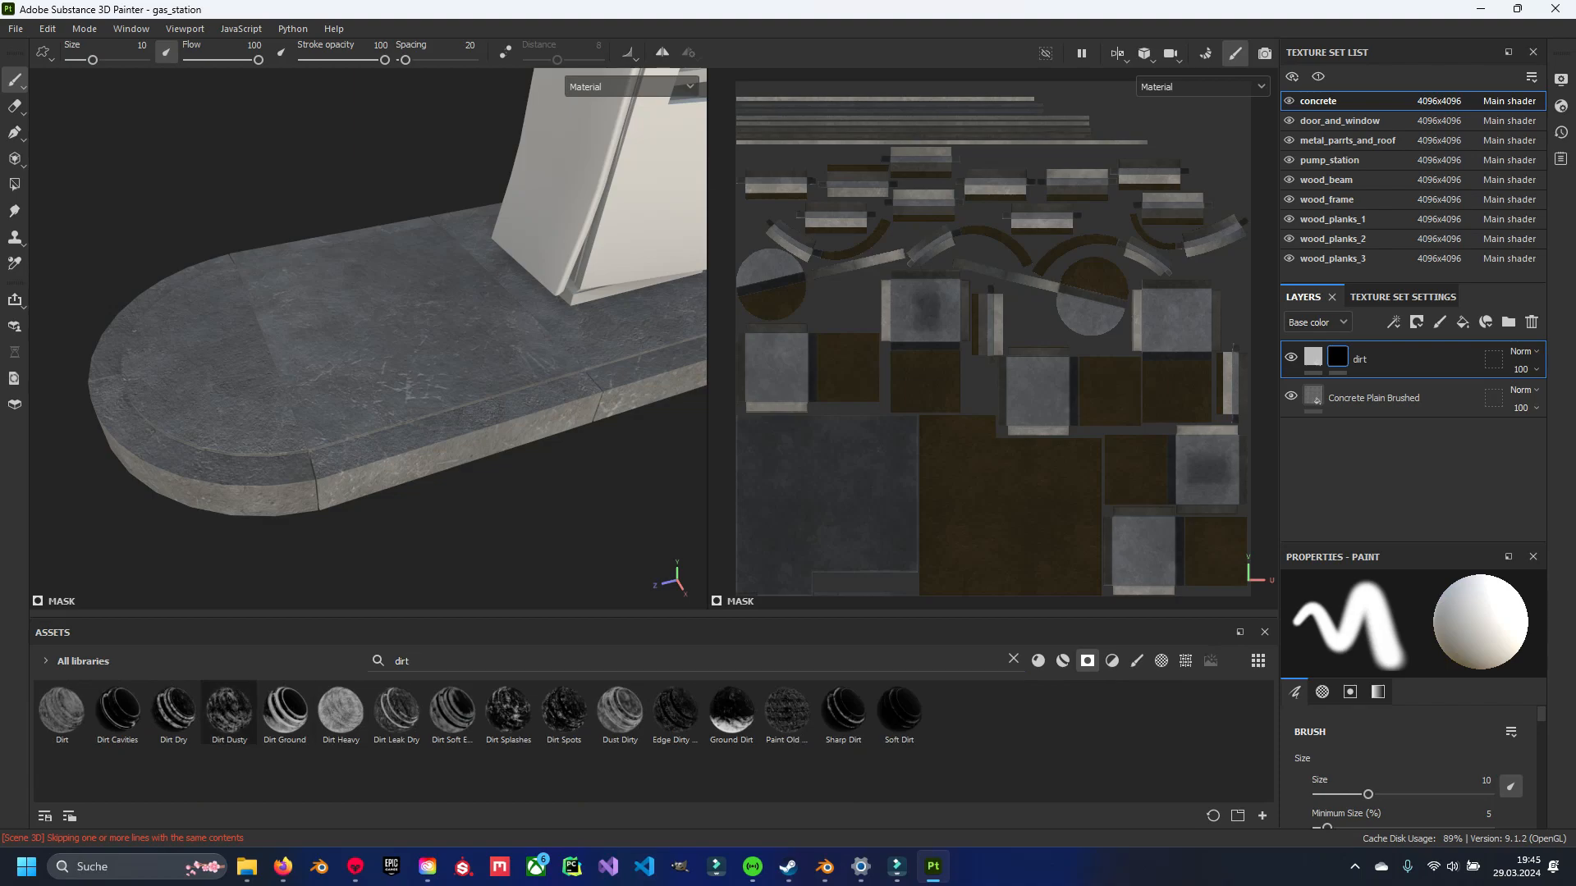
mouse_move(229, 711)
mouse_move(229, 711)
left_mouse_down()
mouse_move(821, 534)
mouse_move(1387, 397)
left_mouse_up()
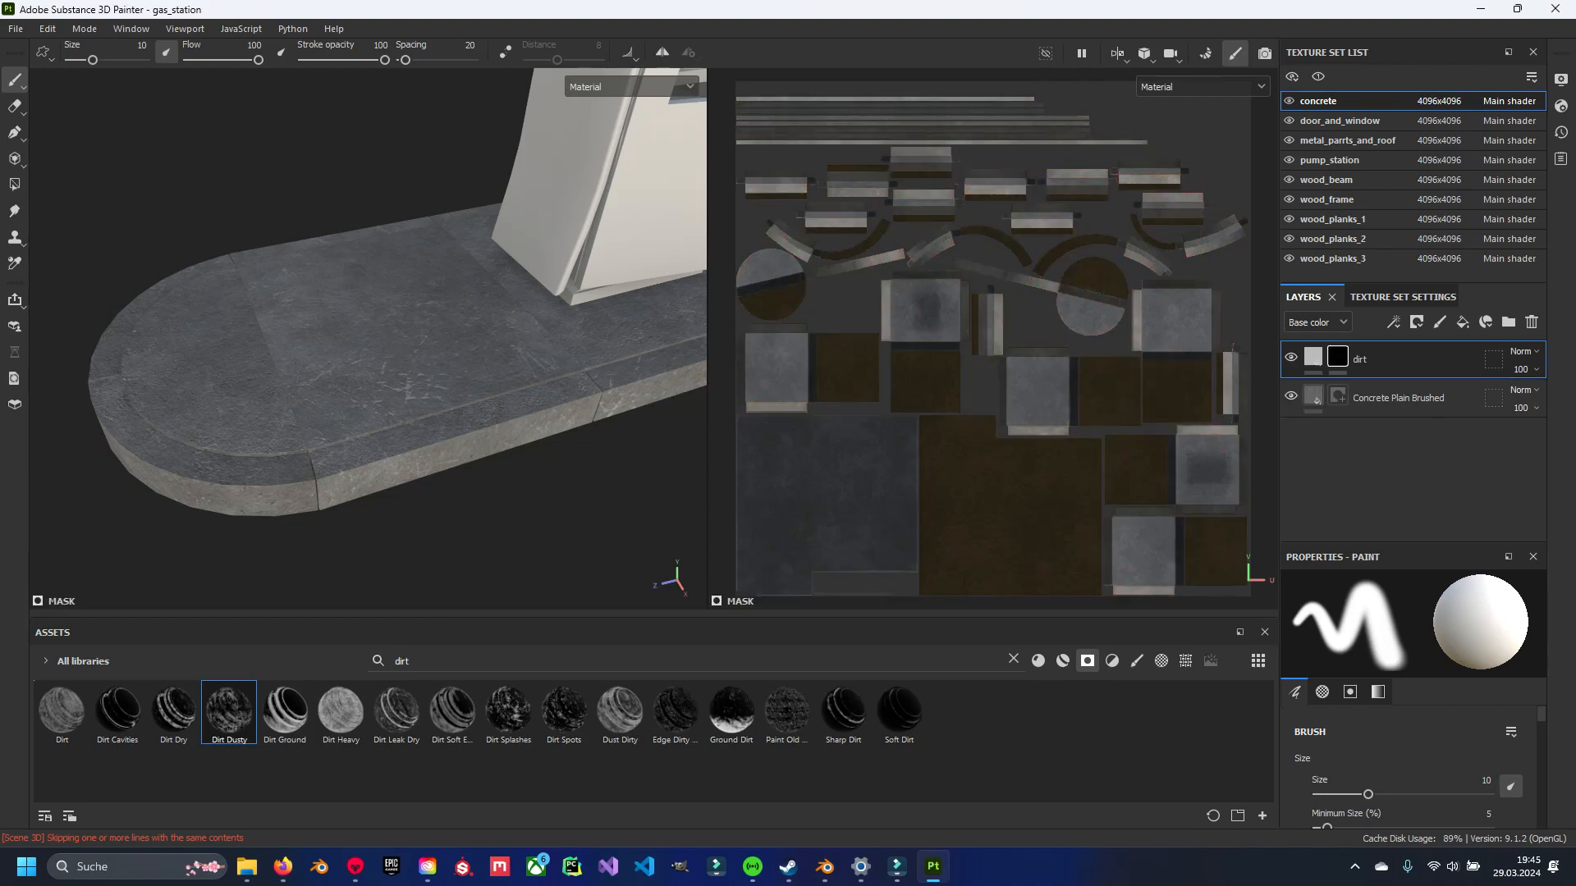
Turn off Triplanar for Texture in the dirt layer's Mask Editor generator.
left_click_drag(370, 328, 411, 325, "alt")
scroll(410, 325, "up", 3)
scroll(1412, 697, "down", 2)
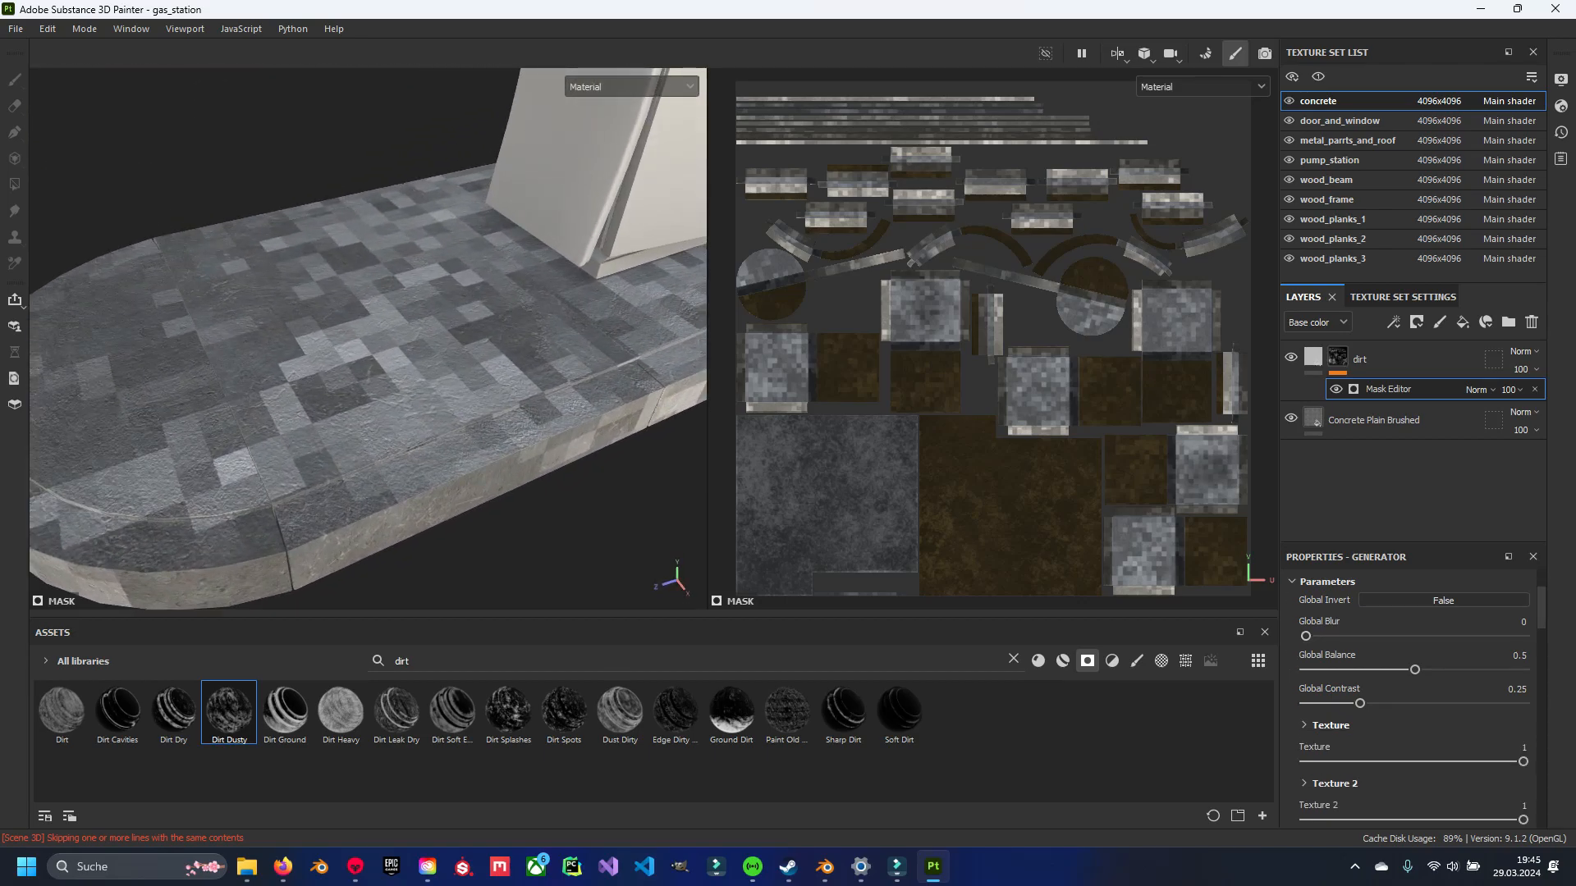
scroll(1415, 697, "down", 1)
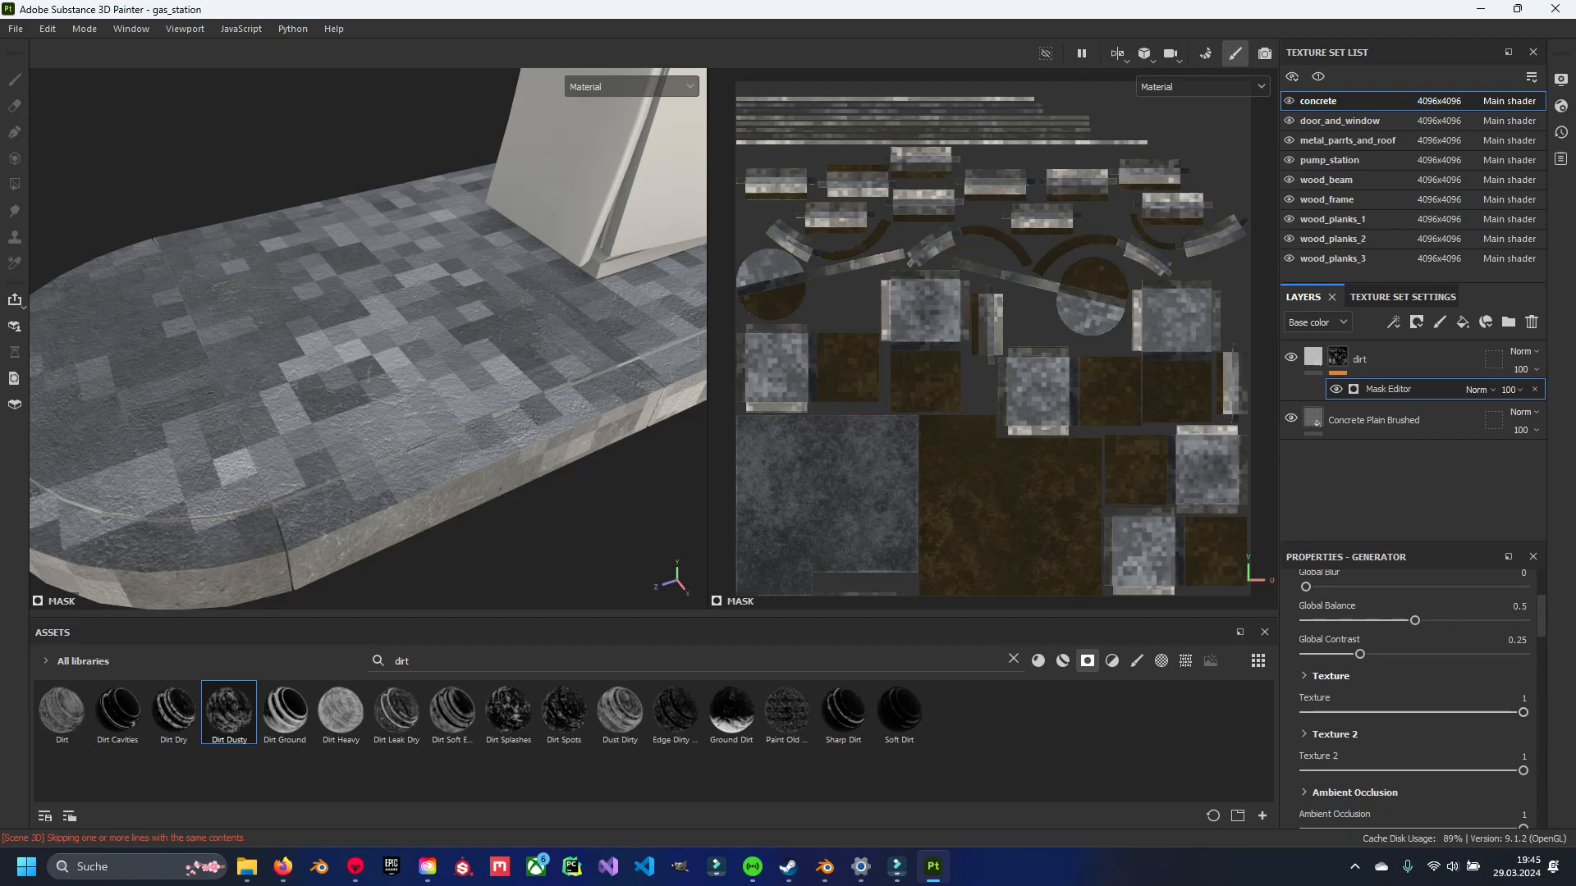
scroll(1412, 697, "up", 3)
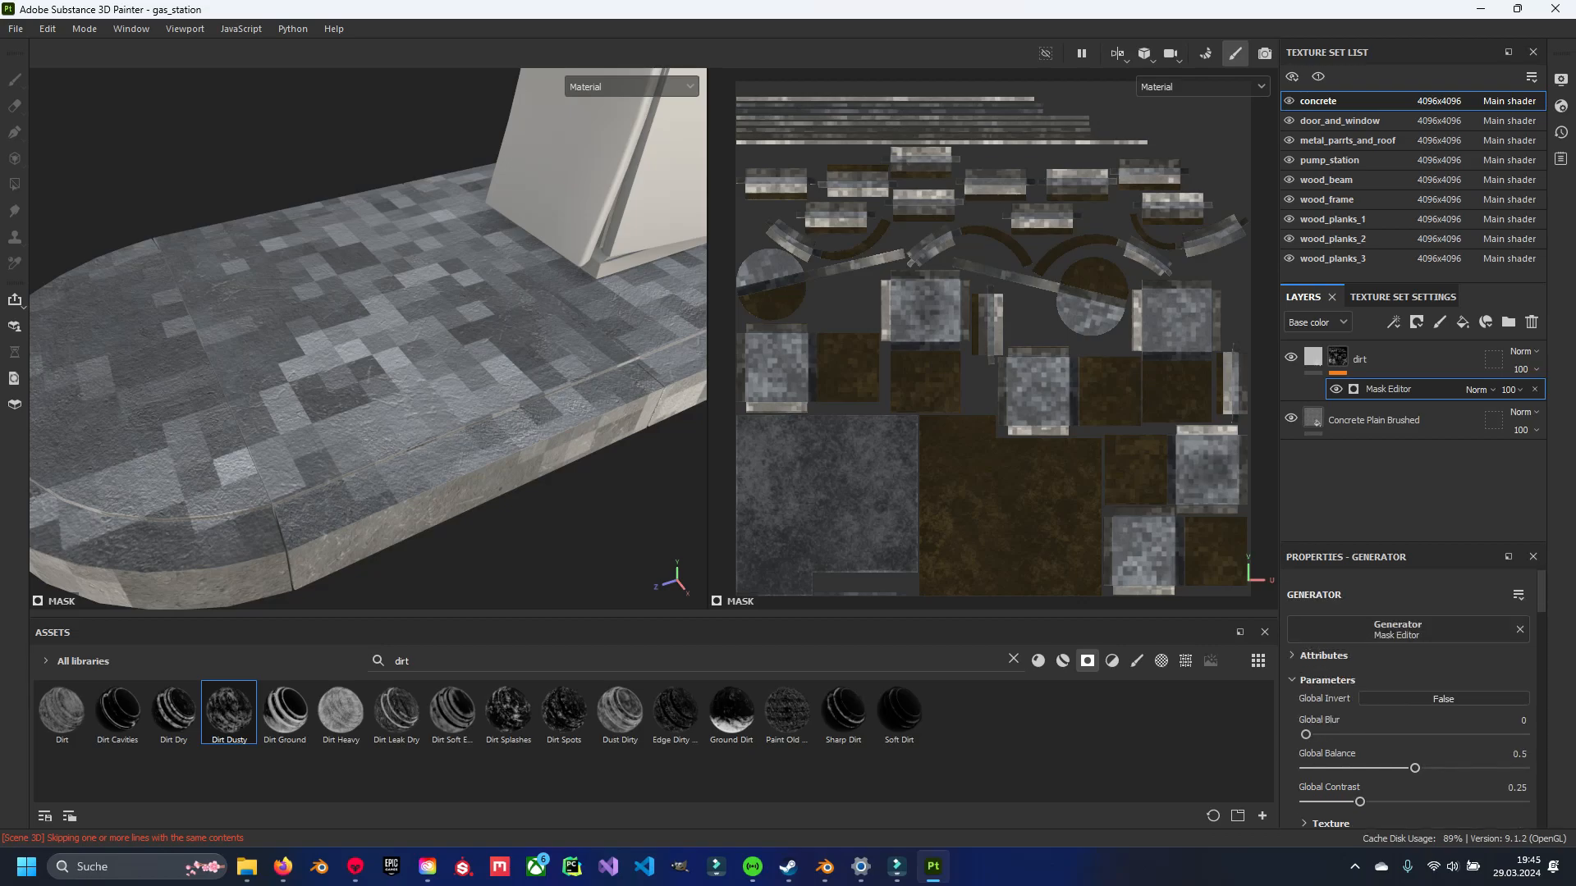
scroll(1415, 698, "down", 3)
left_click(1330, 675)
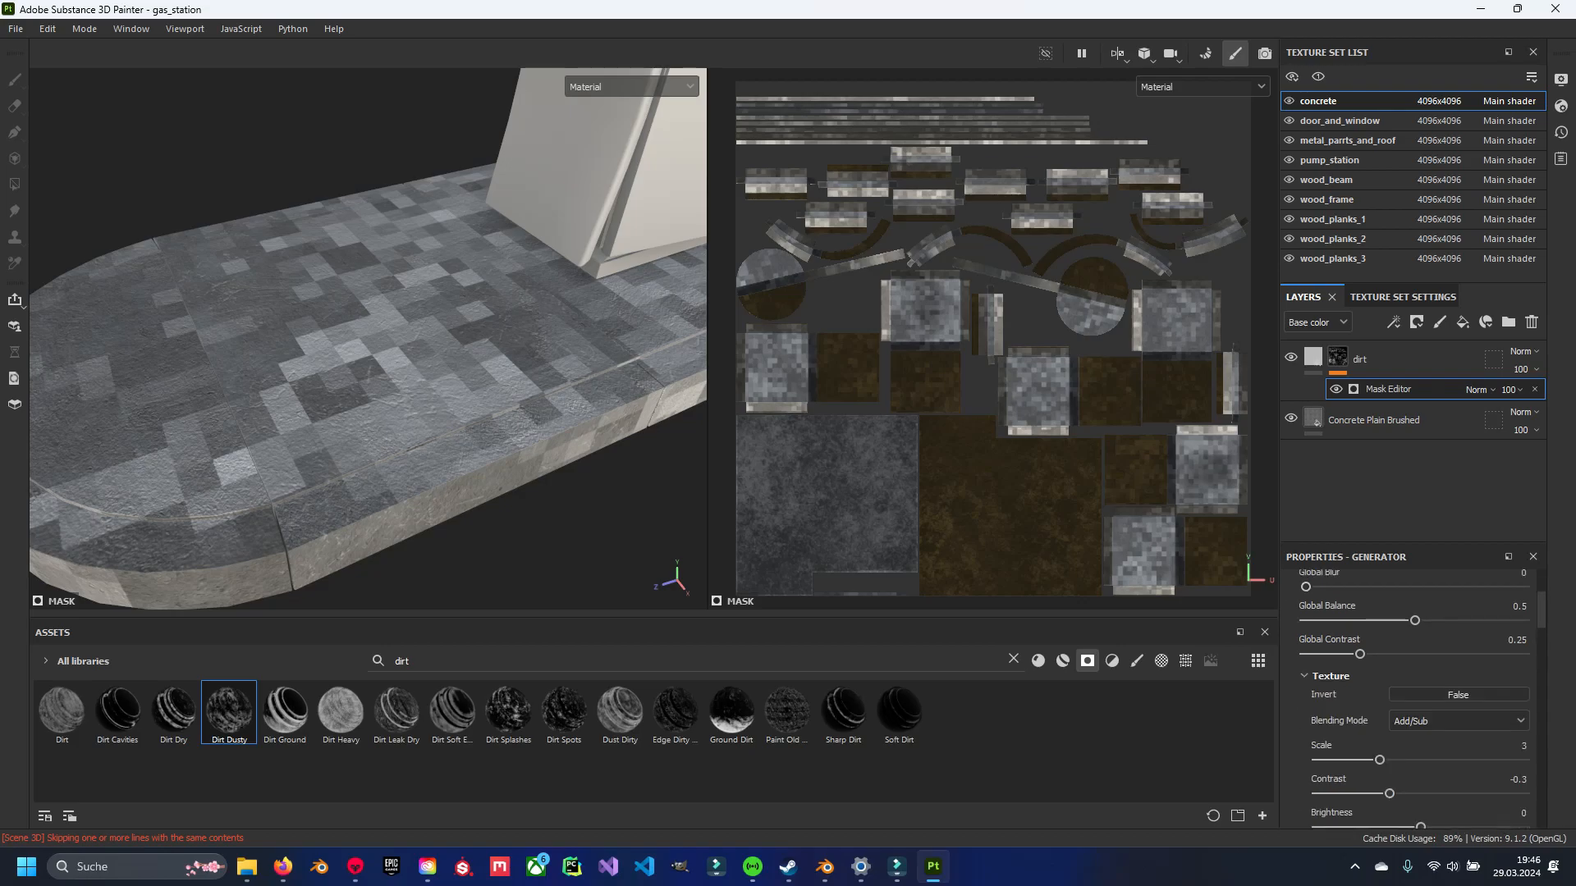
scroll(1331, 676, "down", 2)
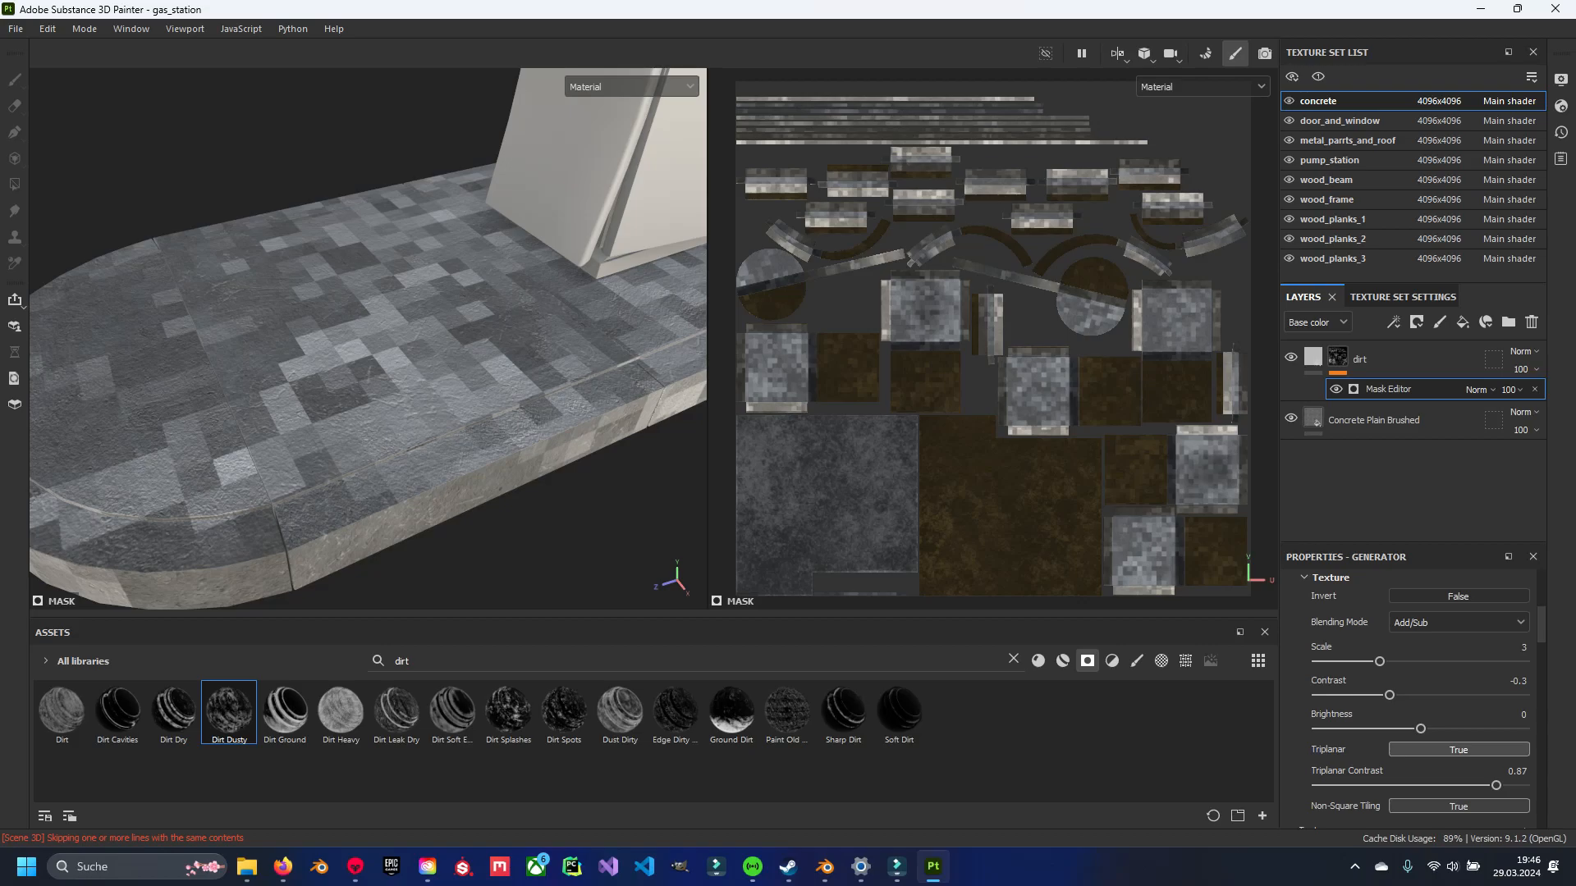
left_click(1458, 749)
scroll(1459, 749, "down", 4)
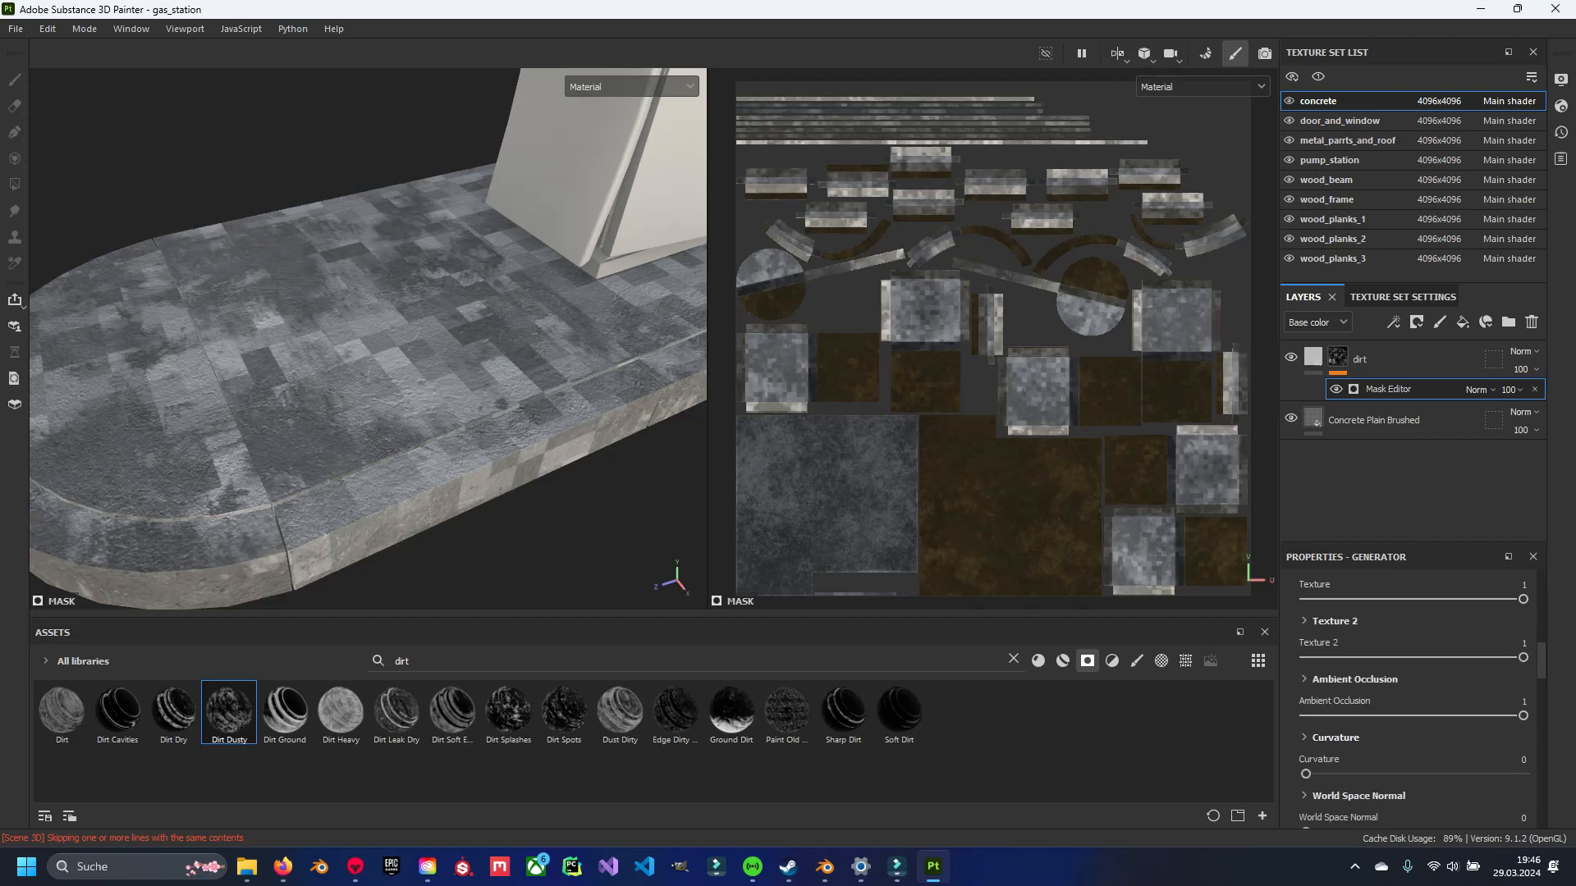
Turn off Triplanar for Texture 2 in the dirt layer's Mask Editor generator.
left_click(1334, 670)
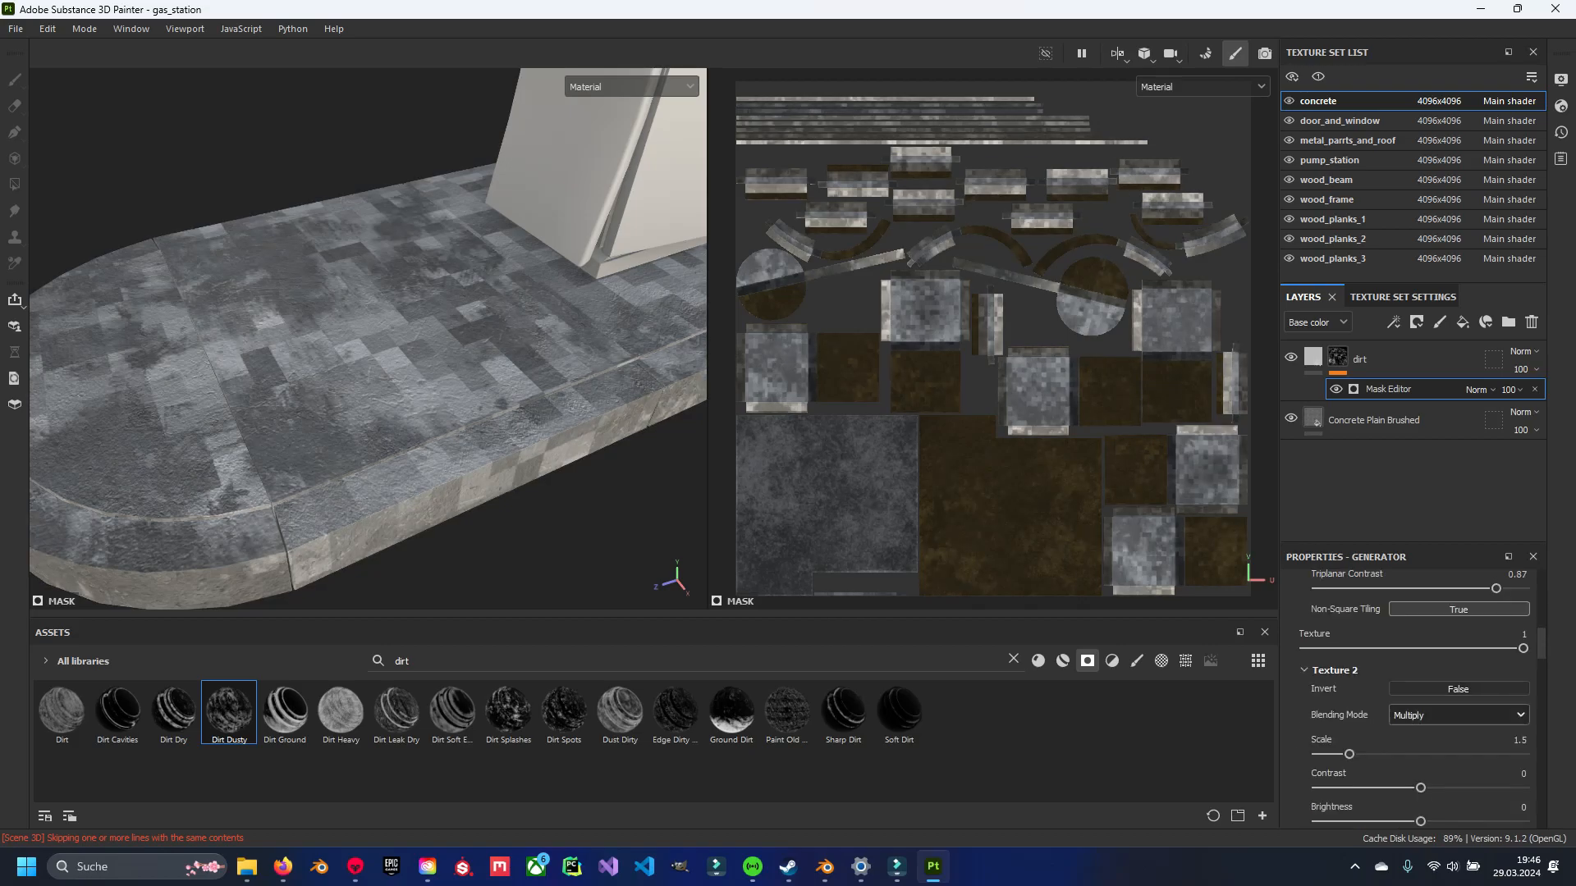
scroll(1428, 712, "down", 3)
left_click(1458, 695)
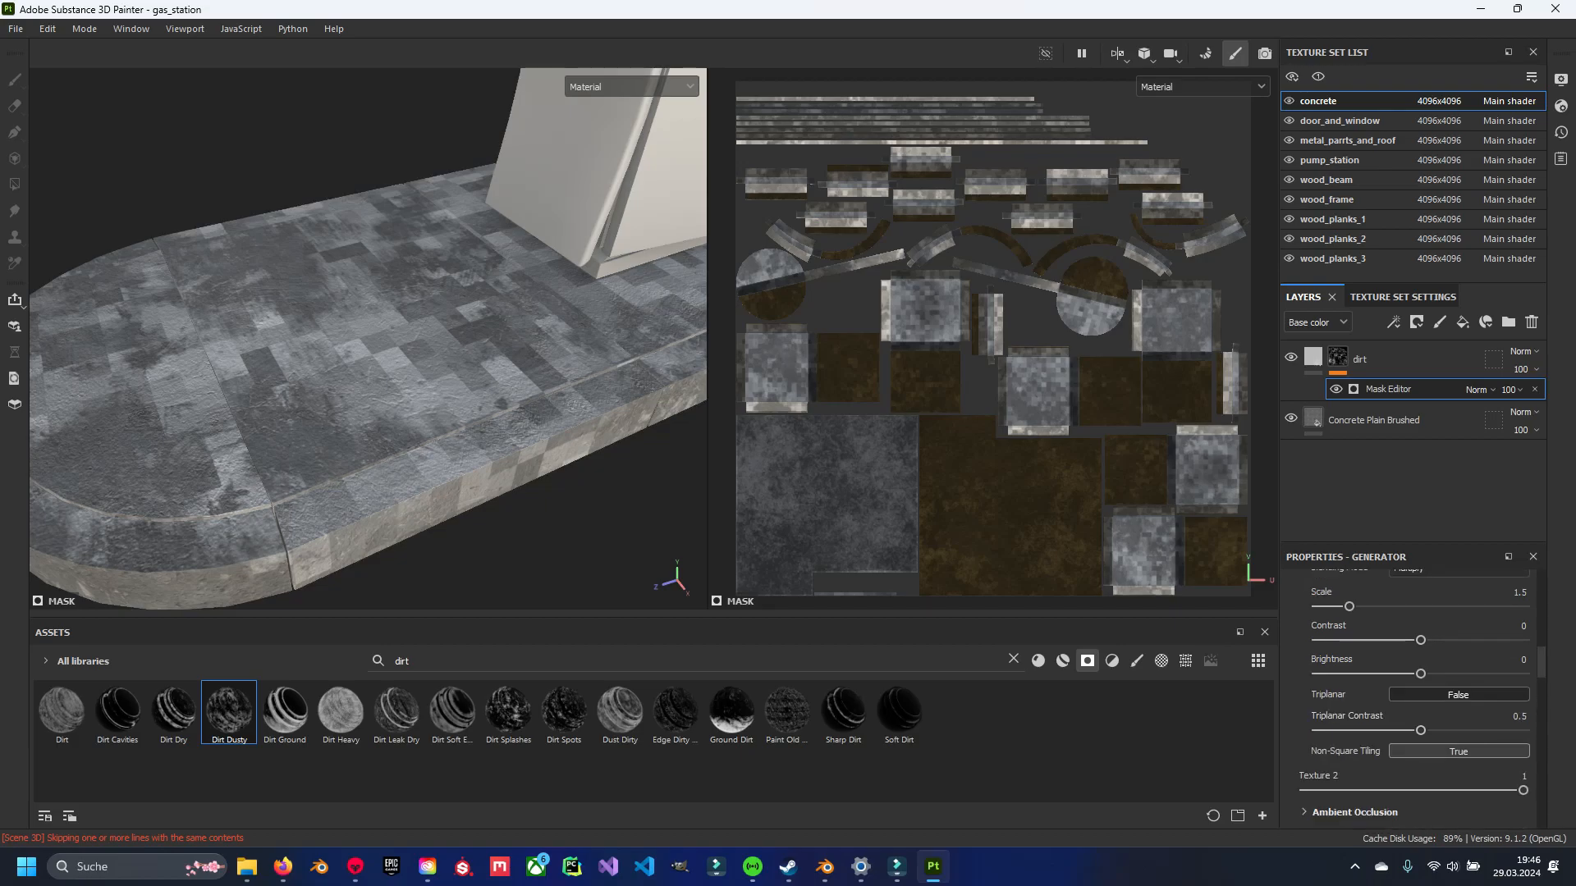
Set the Mask Editor's Global Balance to 0.59.
scroll(1419, 697, "up", 7)
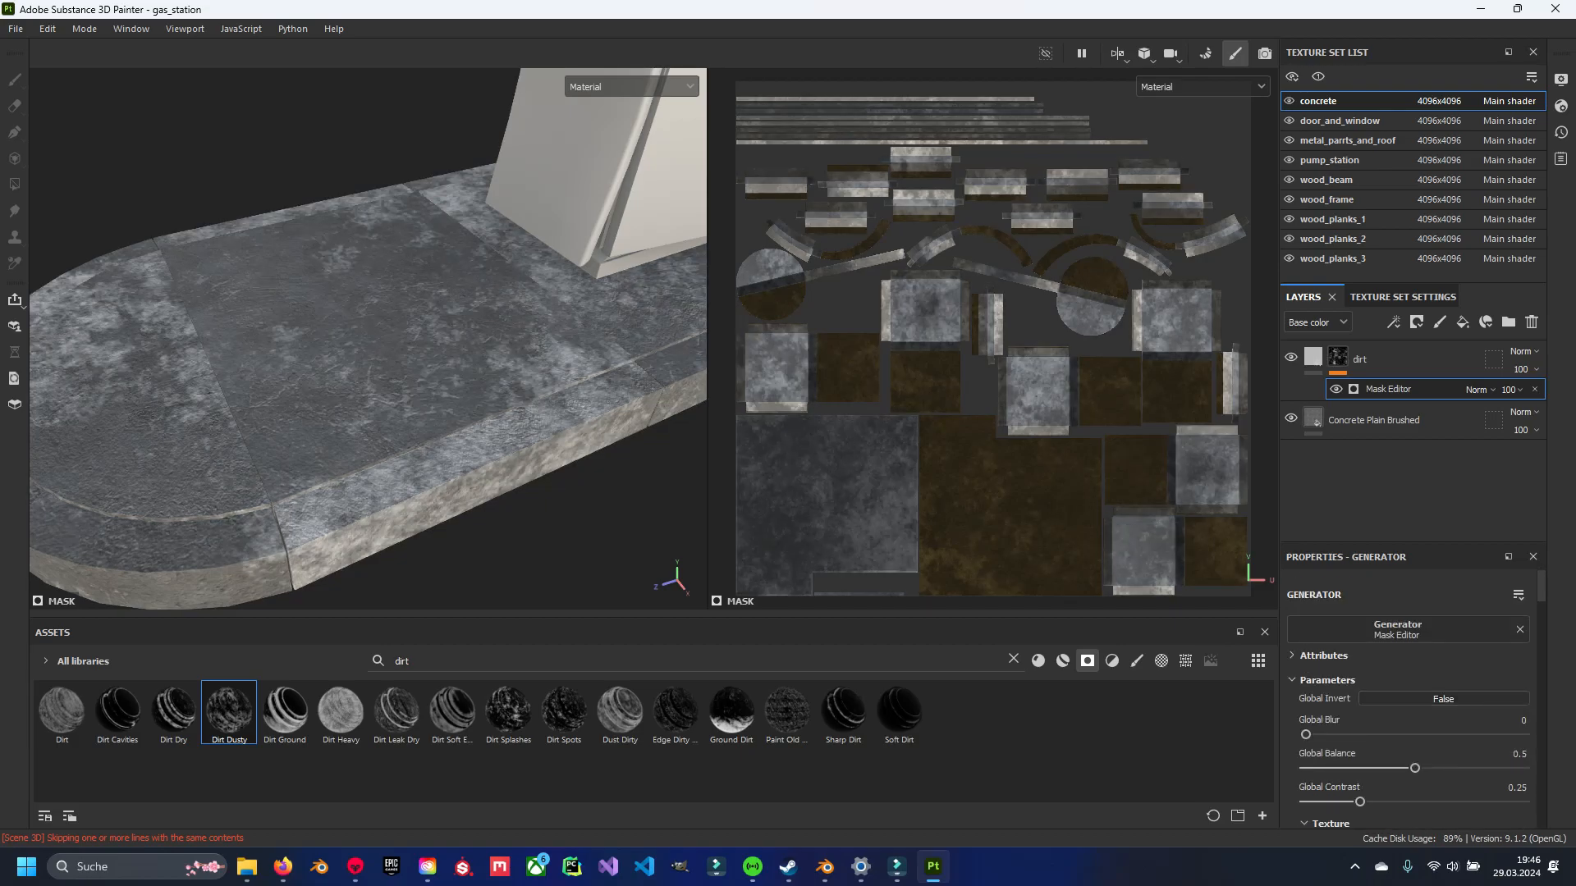
scroll(1415, 699, "down", 1)
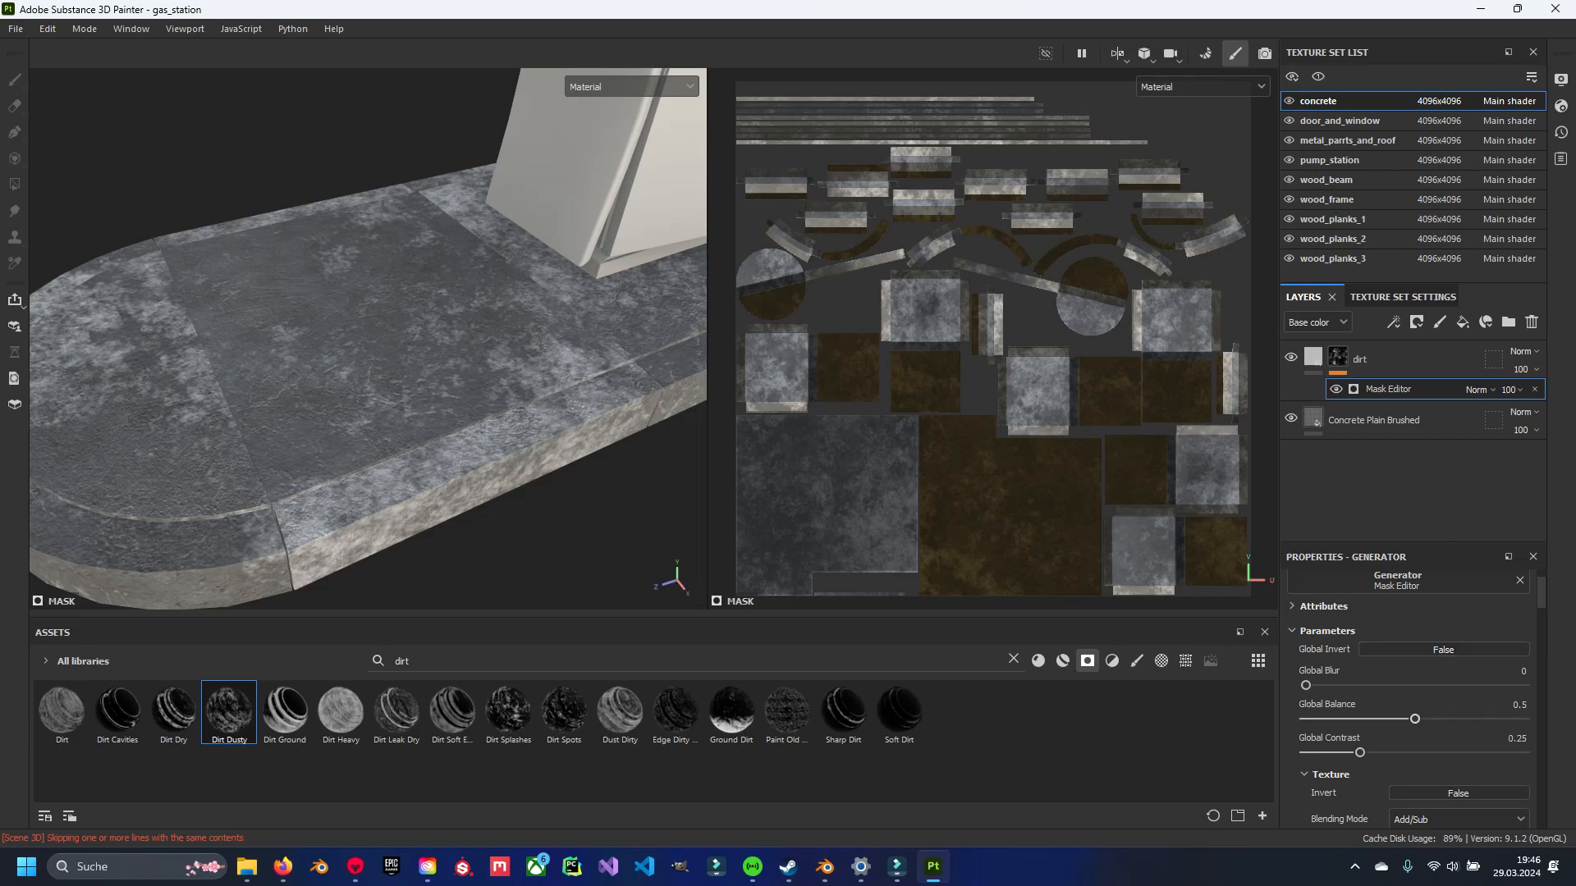
left_click_drag(1414, 719, 1434, 718)
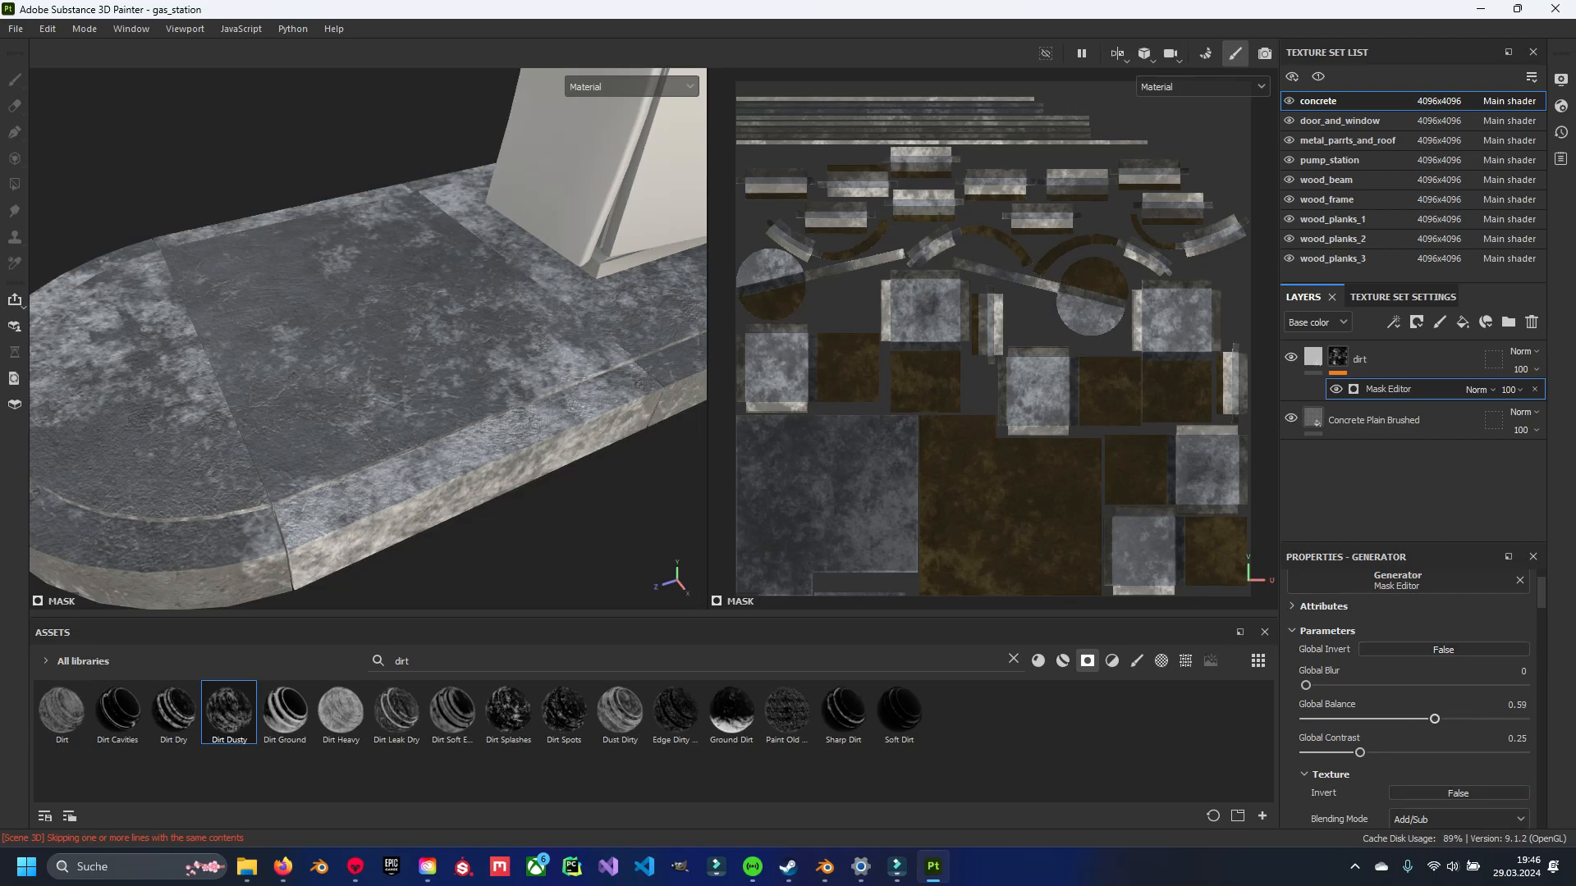
scroll(1434, 719, "down", 1)
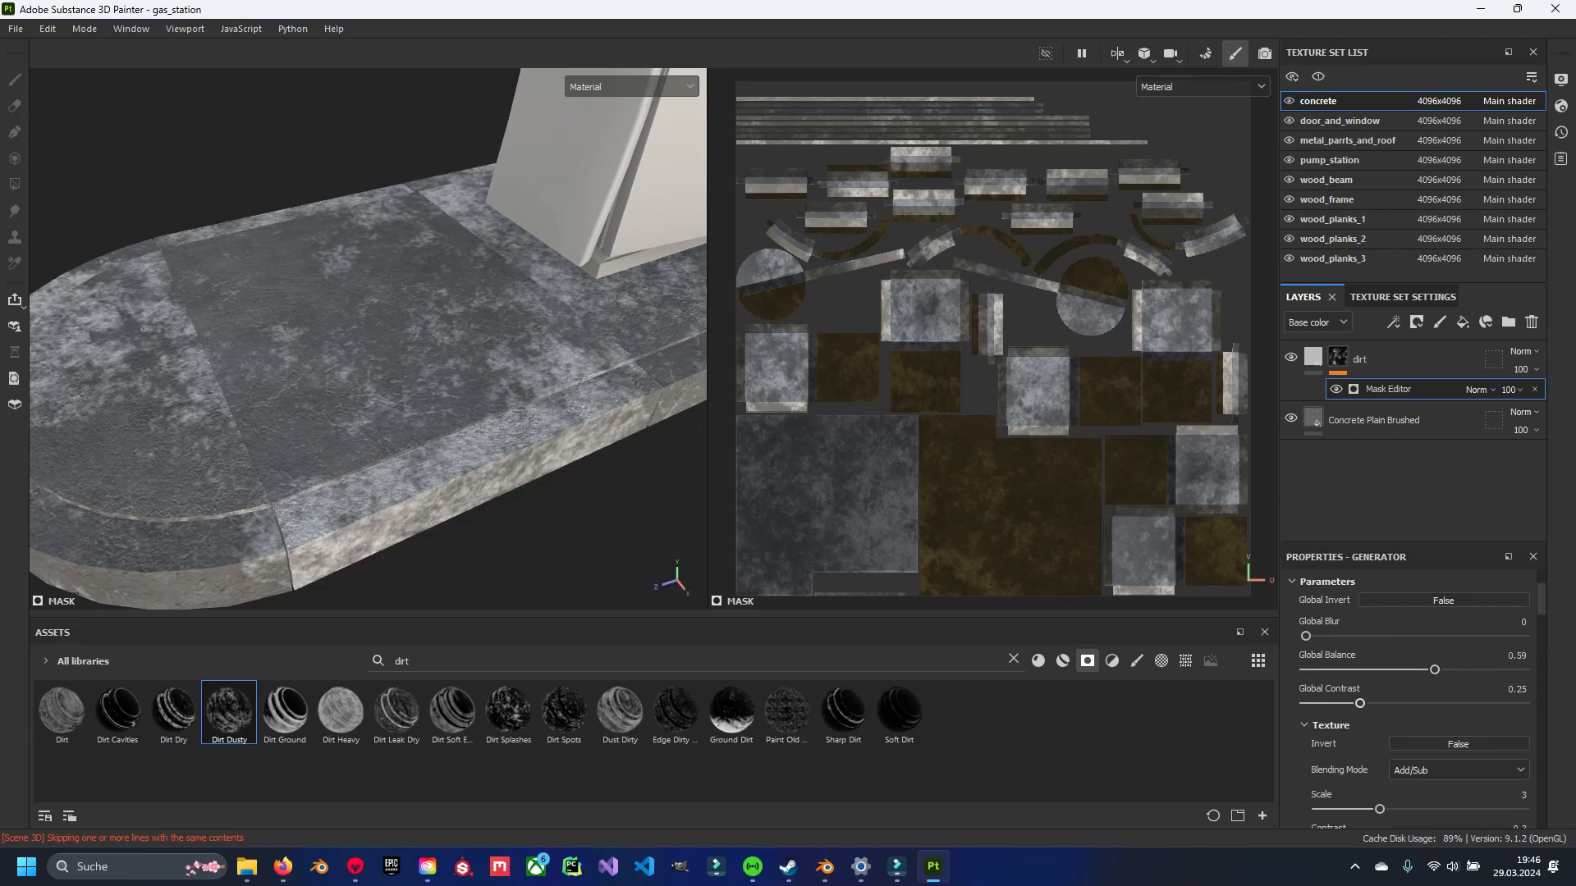
Set the Mask Editor's Global Balance to 0.51 and Global Contrast to 0.16.
left_click_drag(1435, 670, 1486, 670)
mouse_move(1360, 703)
left_mouse_down()
mouse_move(1488, 703)
mouse_move(1346, 704)
left_mouse_up()
left_click_drag(1487, 669, 1424, 670)
left_click_drag(1410, 670, 1324, 704)
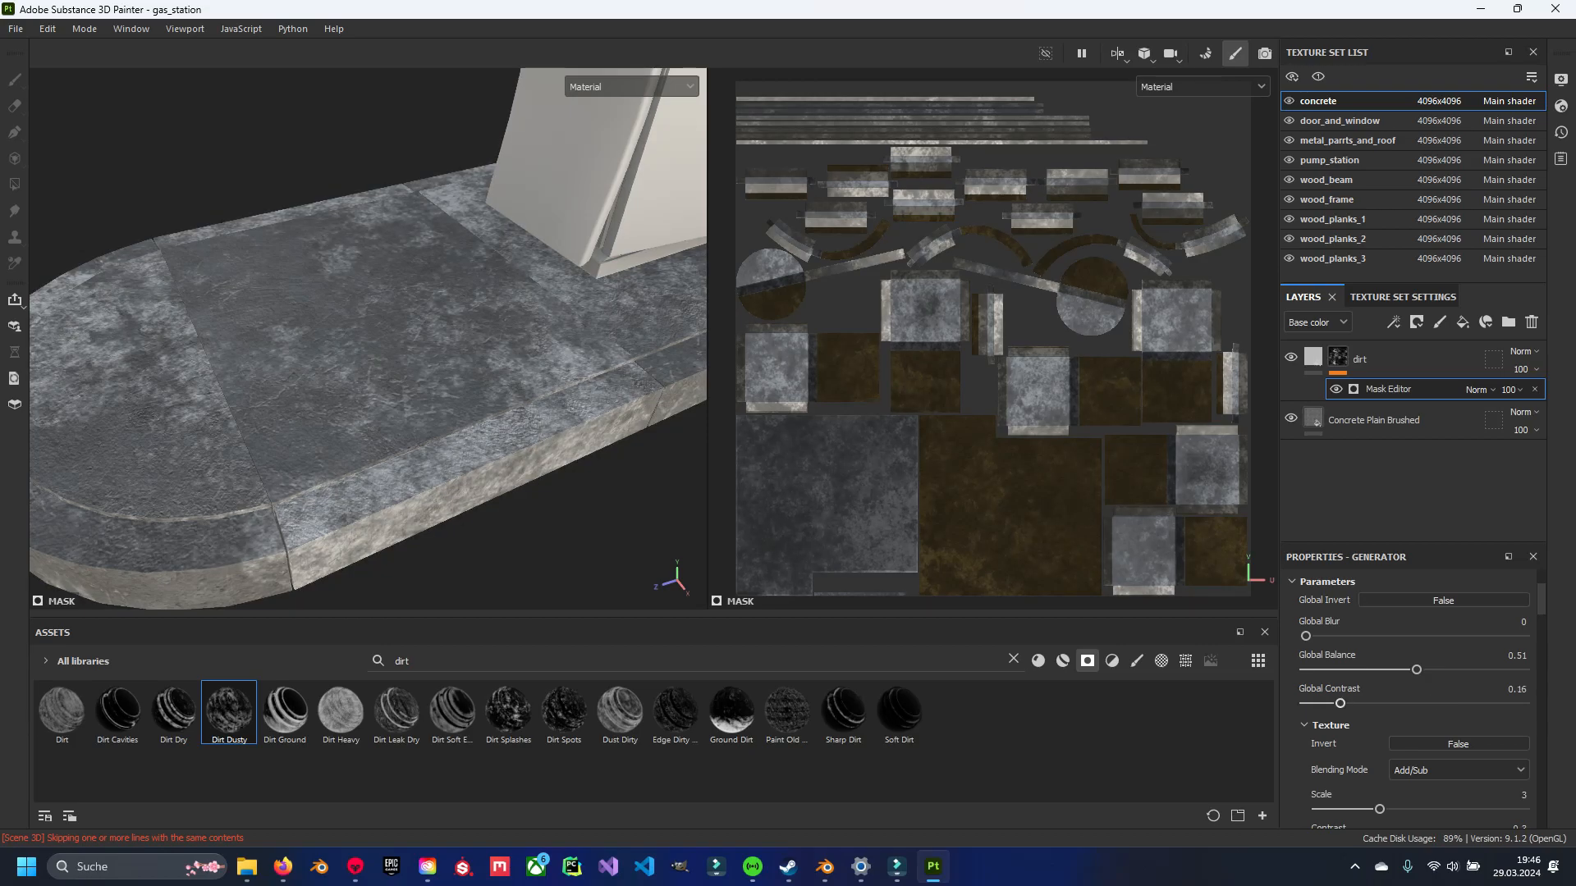
Set the Curvature amount in the dirt layer's Mask Editor to 0.76.
scroll(1412, 698, "down", 4)
scroll(1411, 697, "down", 8)
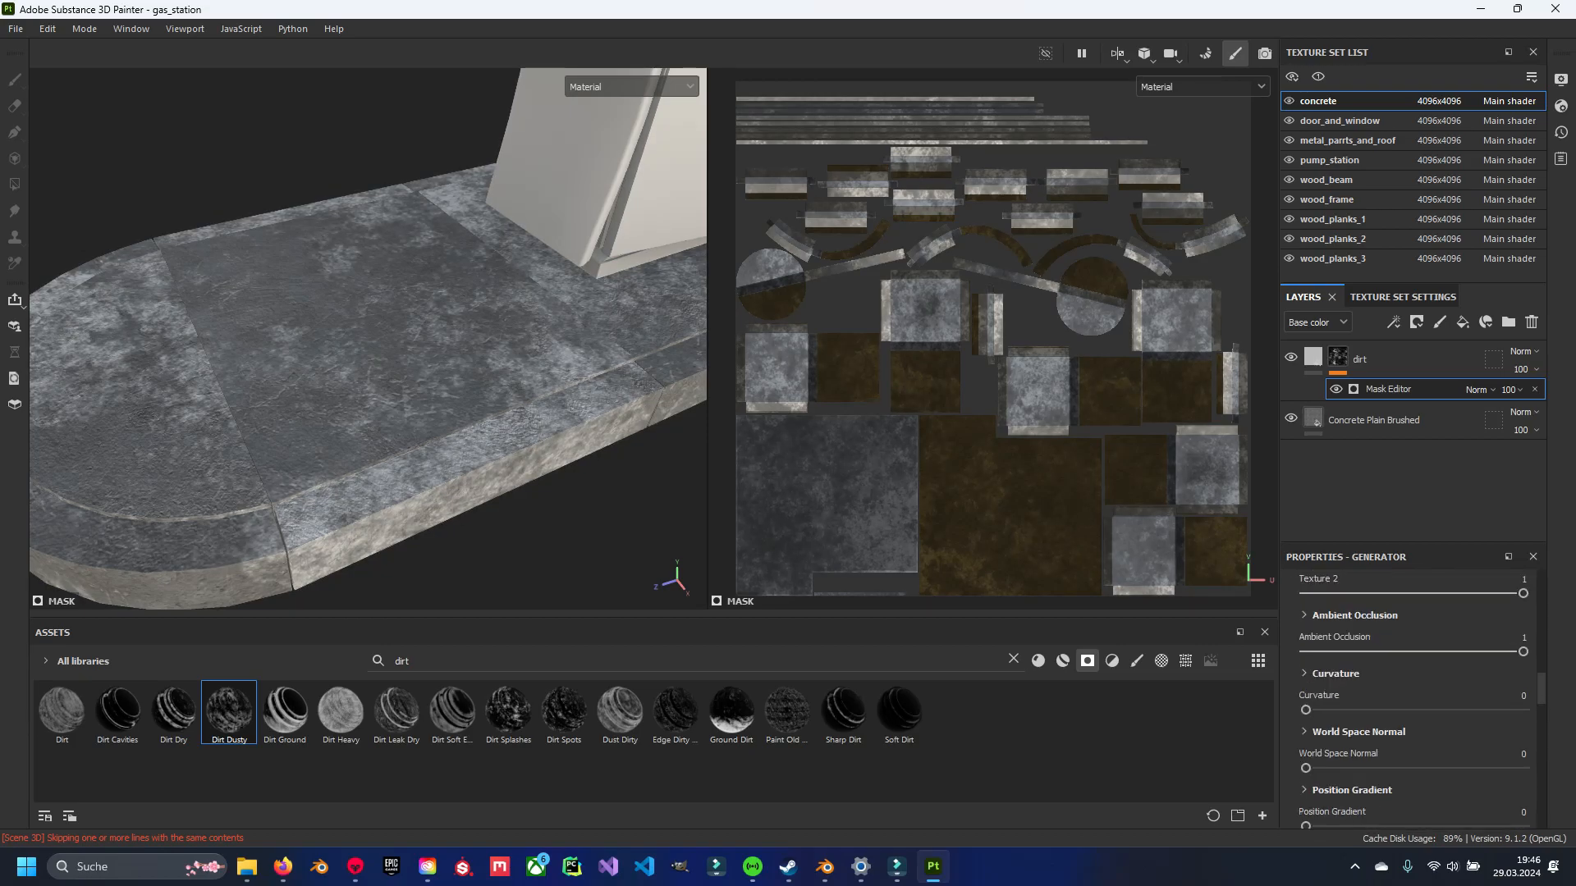
scroll(1411, 697, "down", 3)
scroll(1412, 697, "up", 8)
scroll(1412, 698, "down", 10)
scroll(1412, 698, "up", 4)
scroll(1412, 698, "down", 1)
scroll(1412, 697, "up", 6)
scroll(1411, 697, "up", 2)
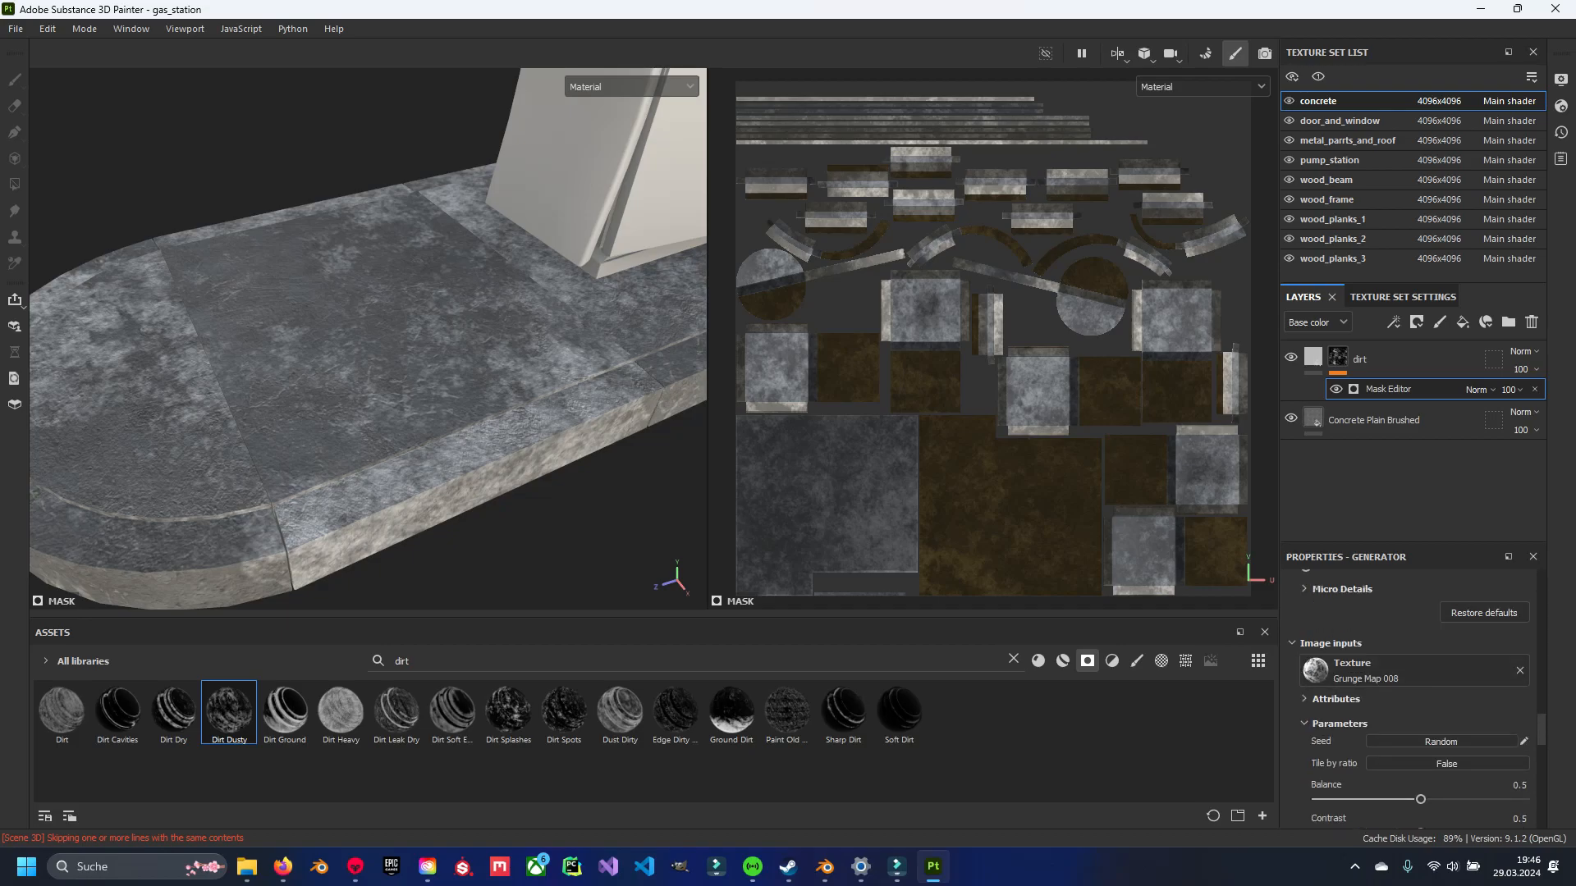
scroll(1411, 698, "down", 10)
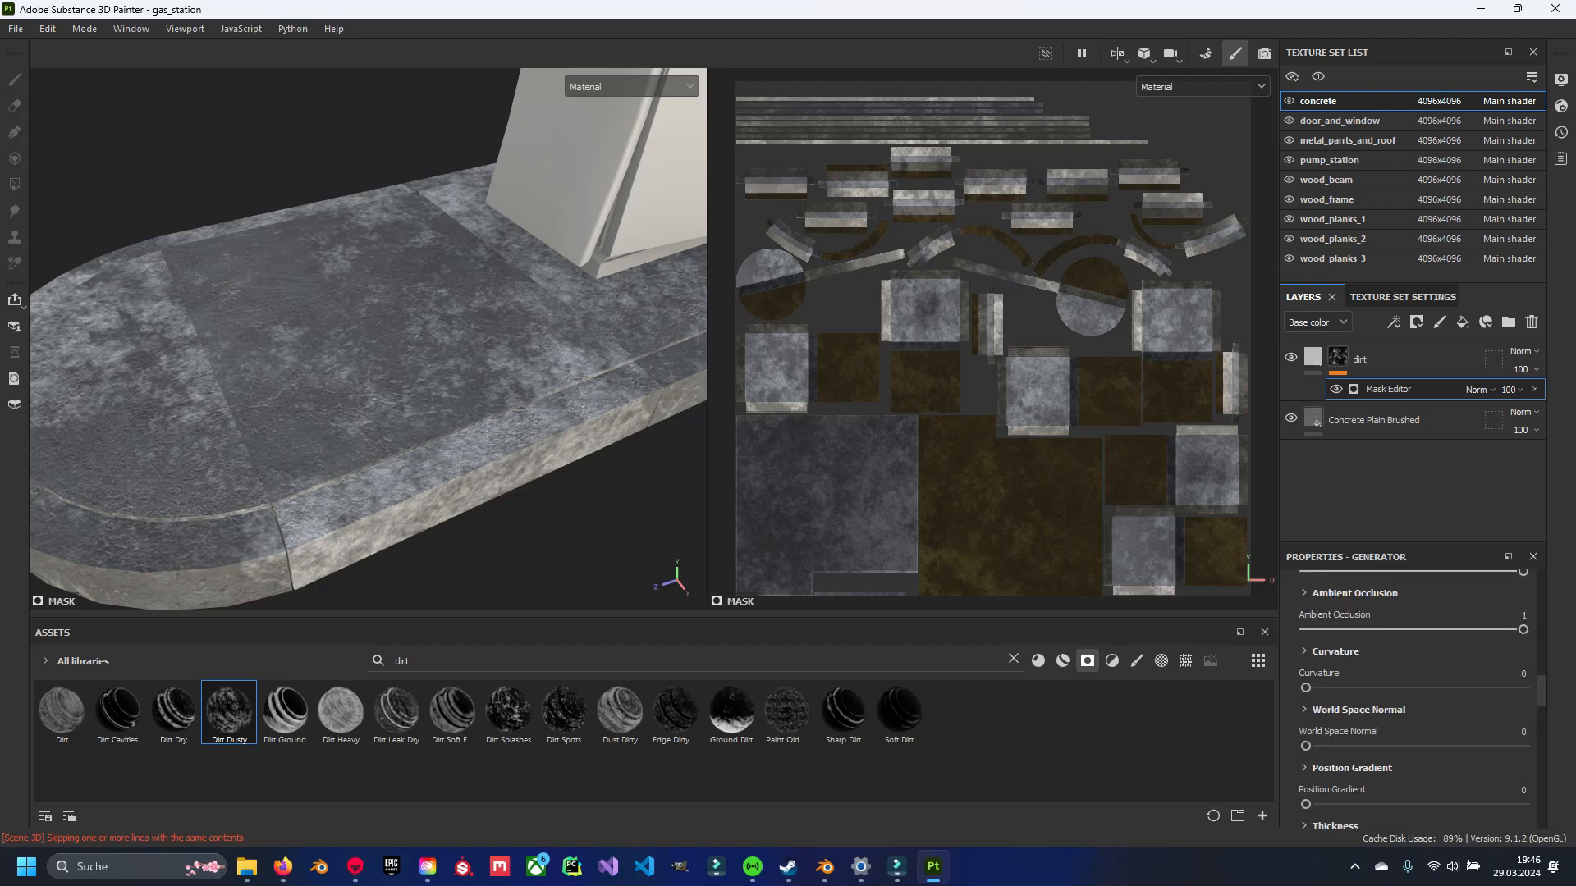
scroll(1411, 697, "up", 4)
scroll(1412, 698, "down", 4)
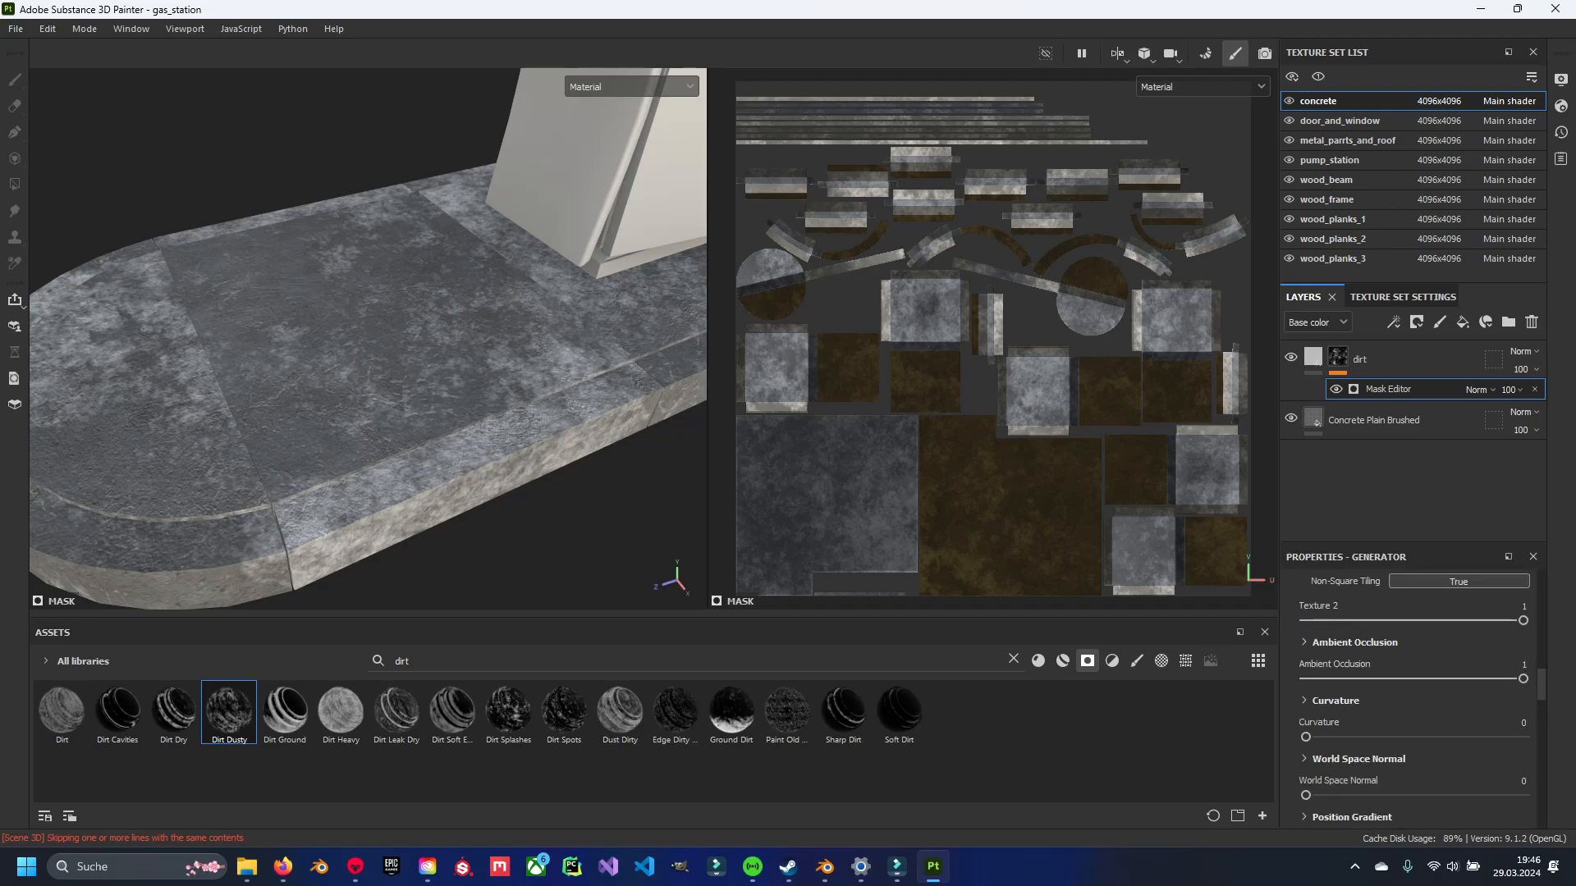
scroll(1411, 698, "down", 1)
left_click_drag(1305, 688, 1471, 688)
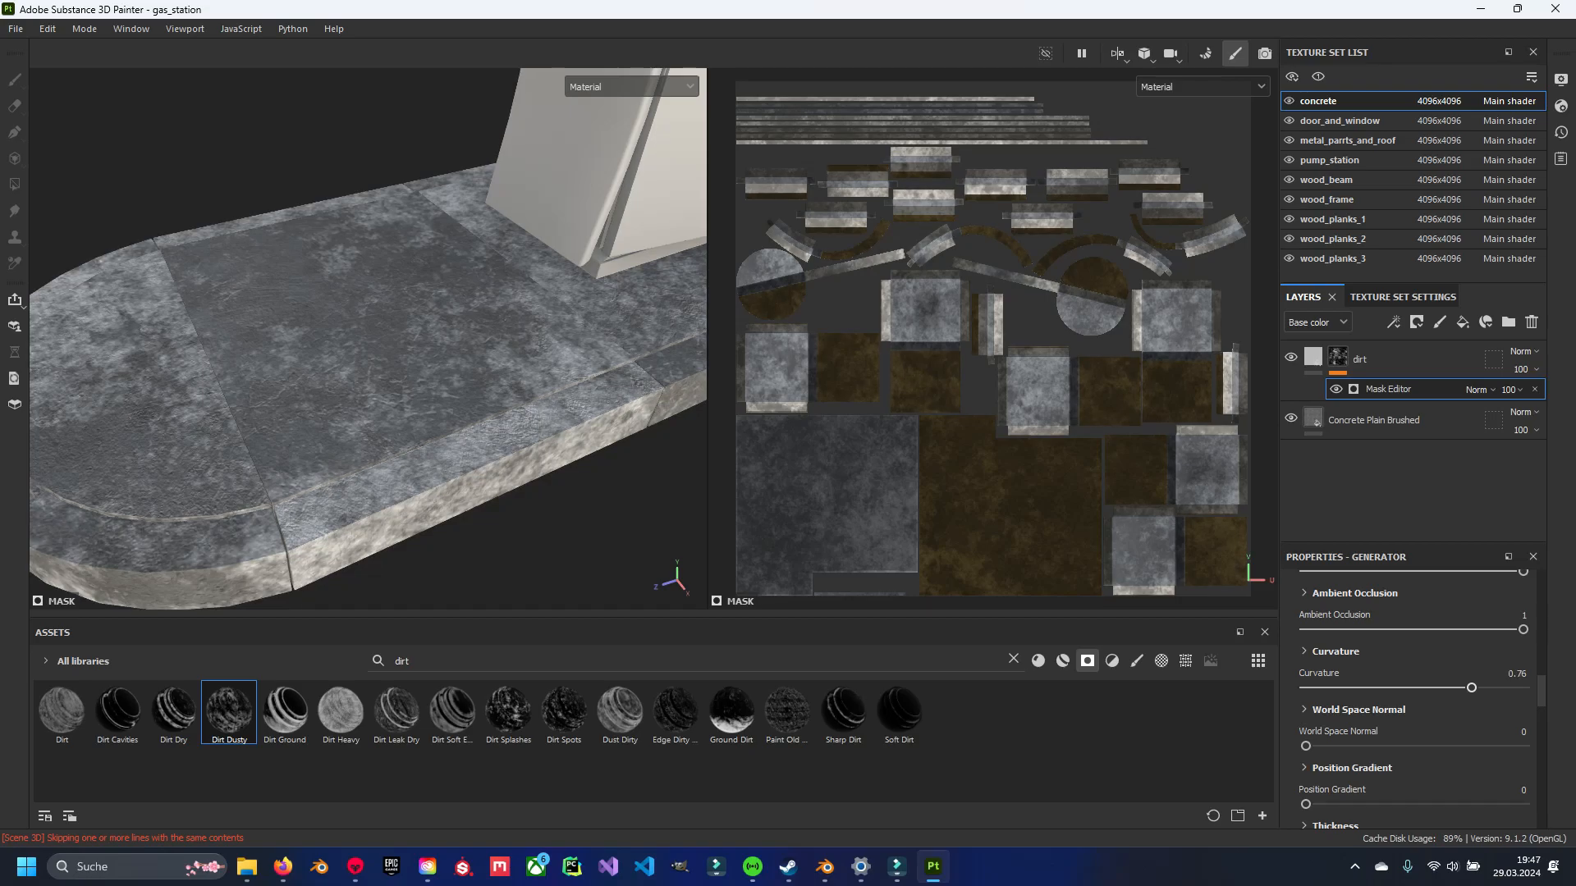
Set the Mask Editor's Grunge Map 008 texture to Balance 0.56 and Contrast 0.31.
scroll(1411, 698, "down", 3)
scroll(1412, 698, "down", 6)
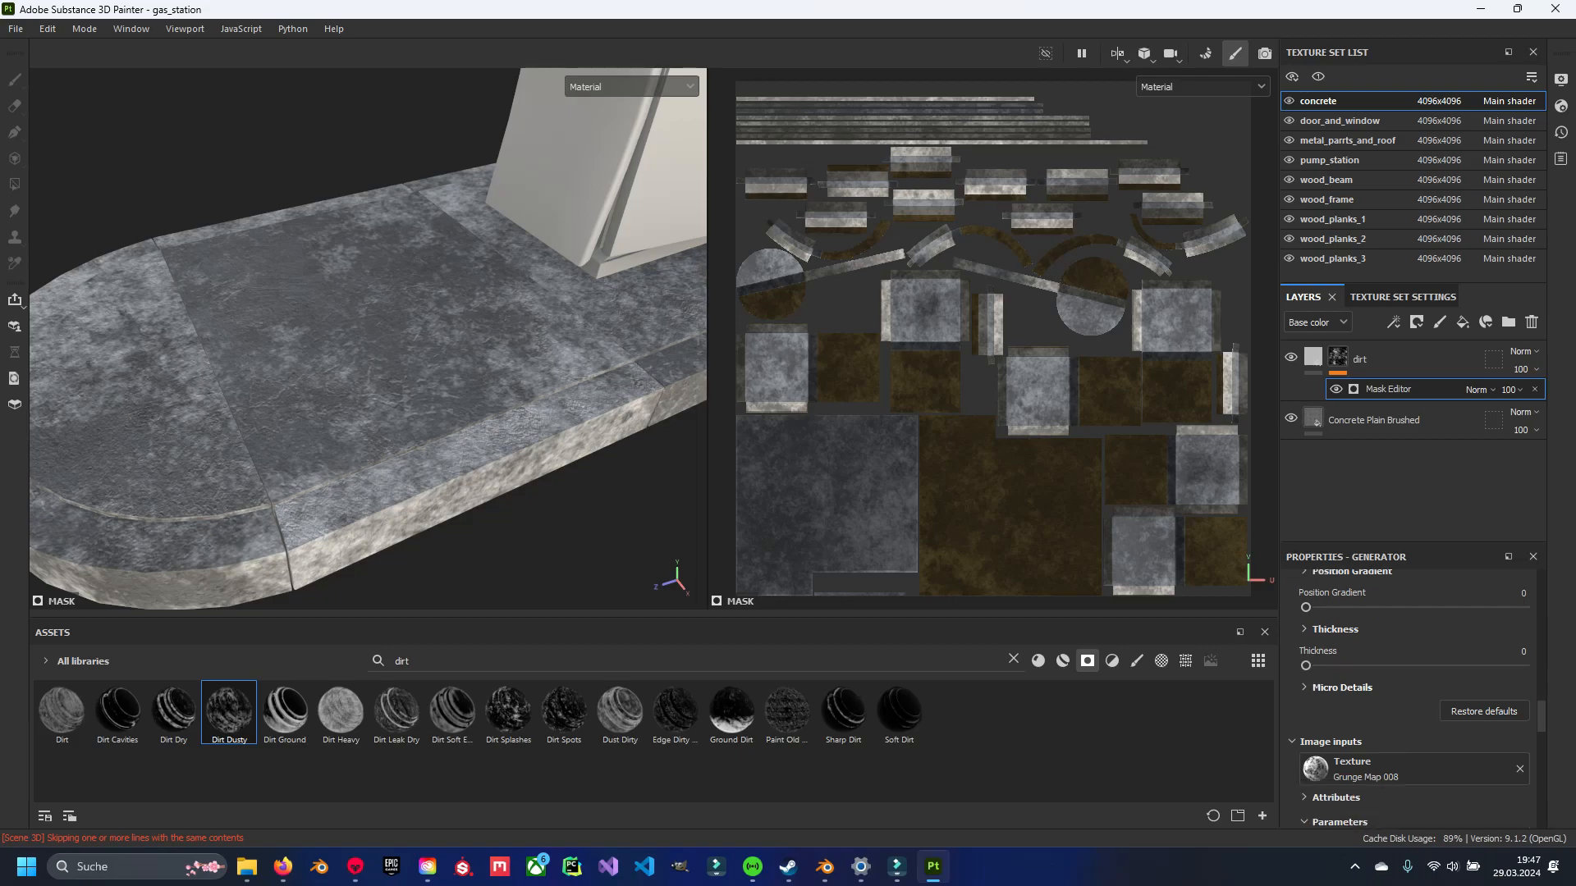
scroll(1412, 697, "up", 3)
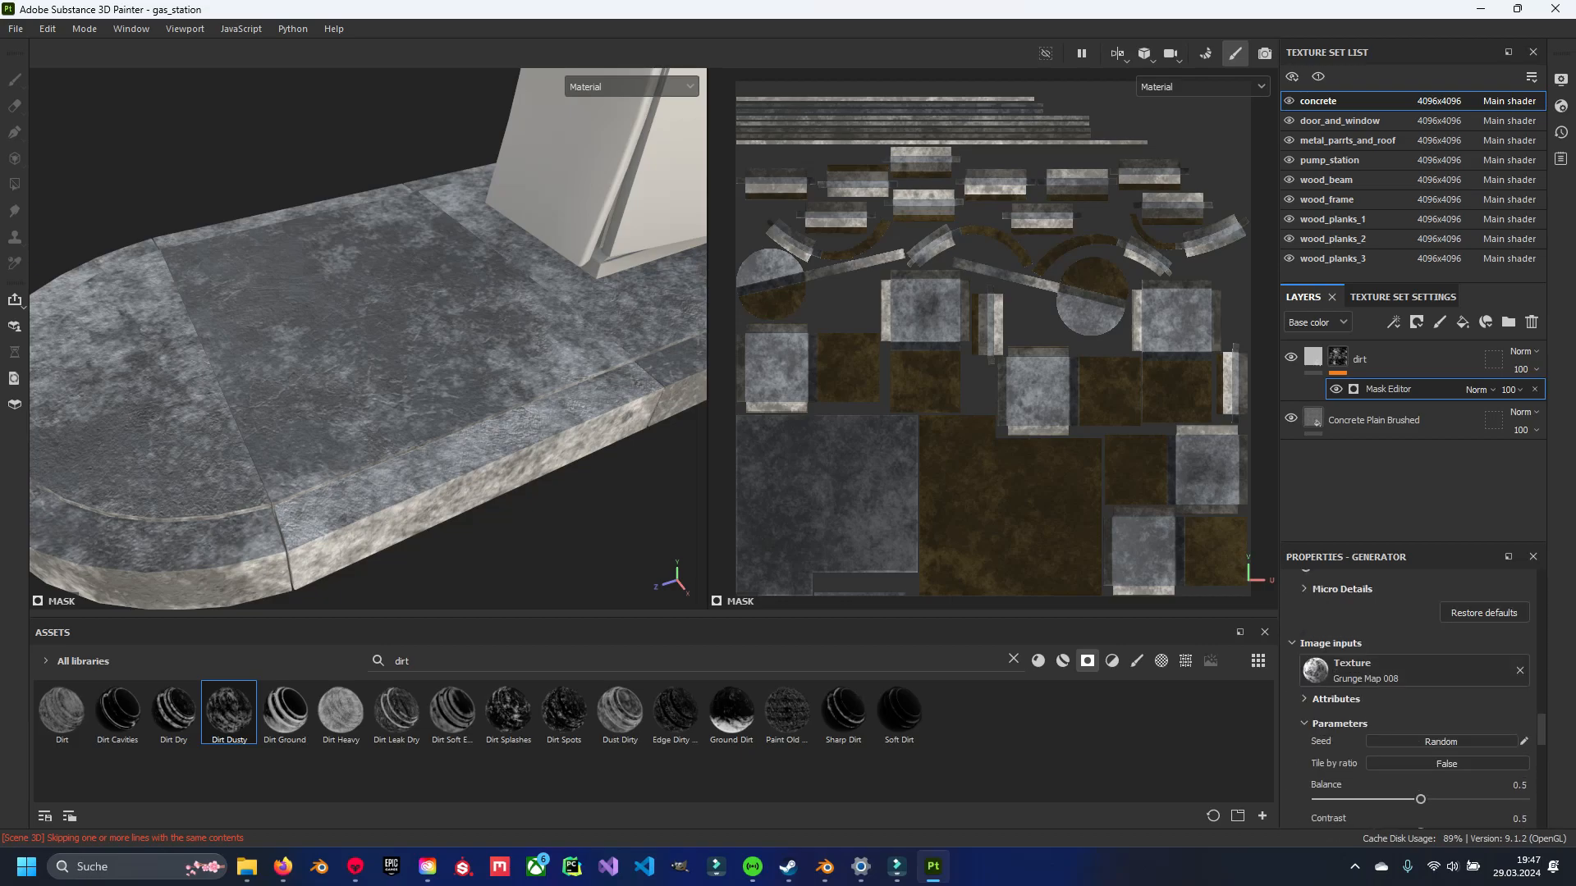
scroll(1412, 698, "down", 2)
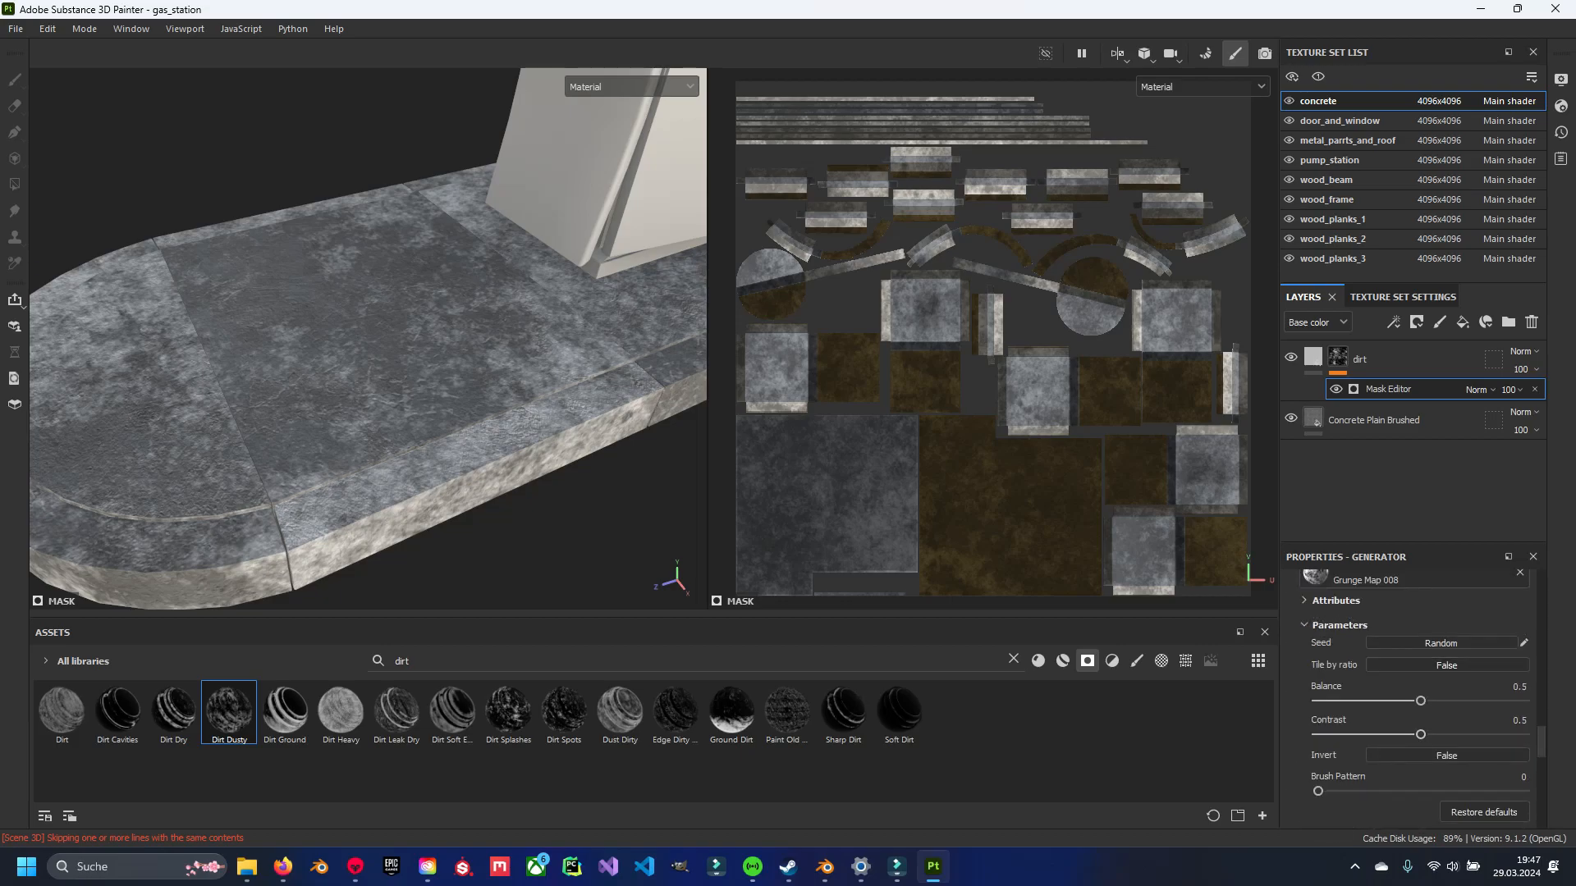
left_click_drag(1419, 701, 1460, 701)
scroll(368, 338, "down", 5)
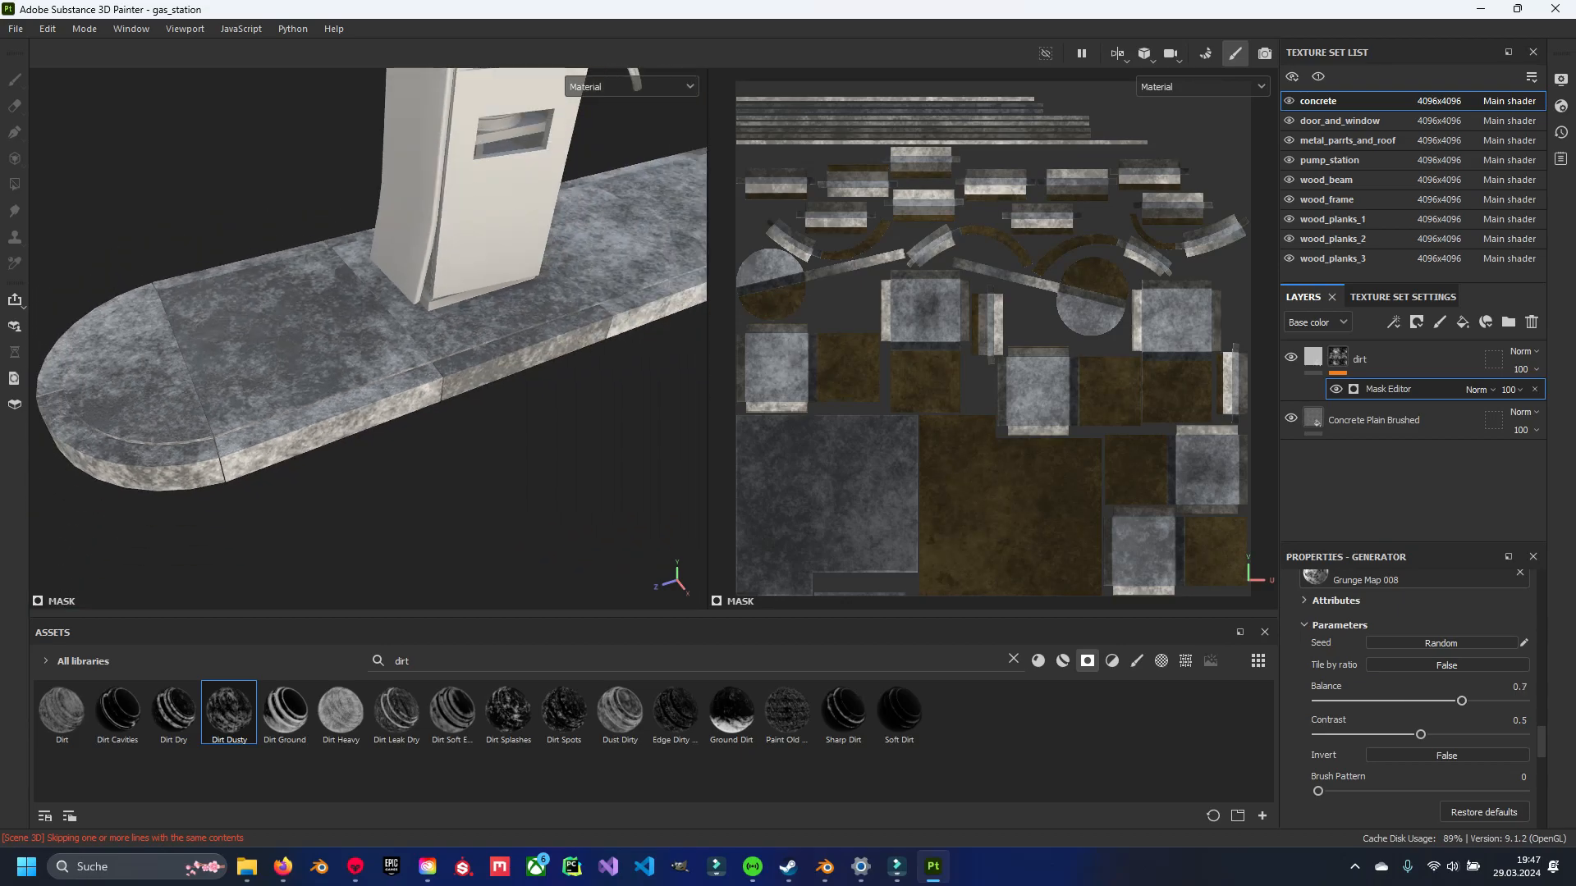
middle_click_drag(459, 328, 295, 349, "alt")
mouse_move(329, 337)
left_mouse_down("alt")
mouse_move(402, 353)
mouse_move(328, 328)
left_mouse_up("alt")
scroll(328, 328, "up", 4)
scroll(1413, 698, "down", 1)
left_click_drag(1420, 686, 1381, 685)
left_click_drag(1461, 651, 1432, 652)
Set the dirt layer's fill base color to dark grey 2B2B2B.
scroll(367, 338, "down", 5)
left_click_drag(368, 338, 369, 369, "alt")
middle_click_drag(329, 353, 460, 316, "alt")
scroll(368, 338, "up", 5)
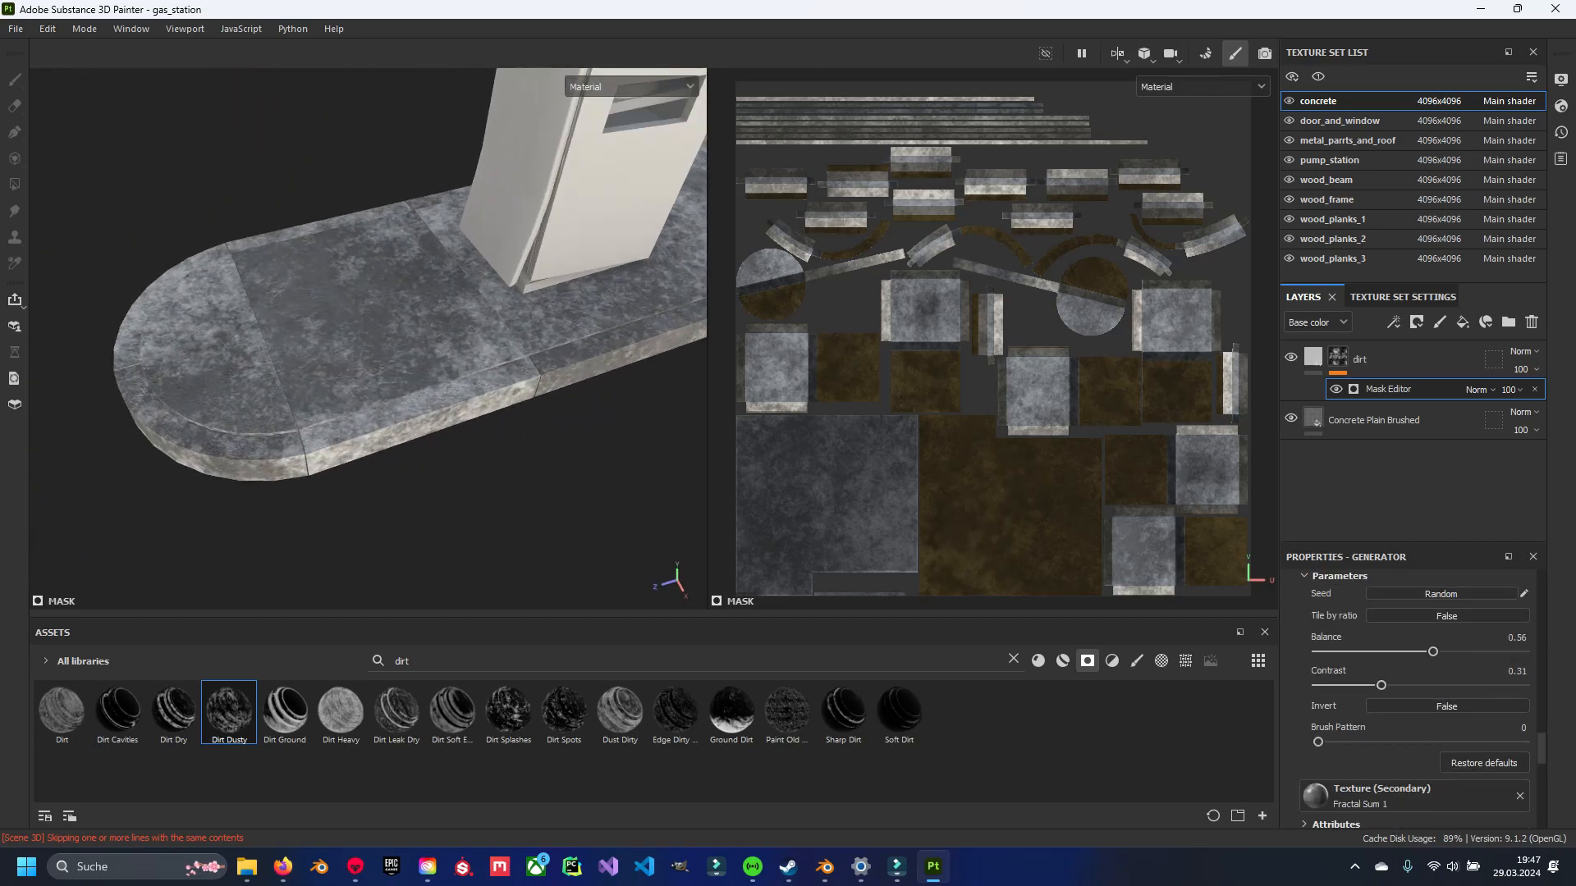
left_click_drag(377, 353, 370, 316, "alt")
middle_click_drag(370, 316, 394, 382, "alt")
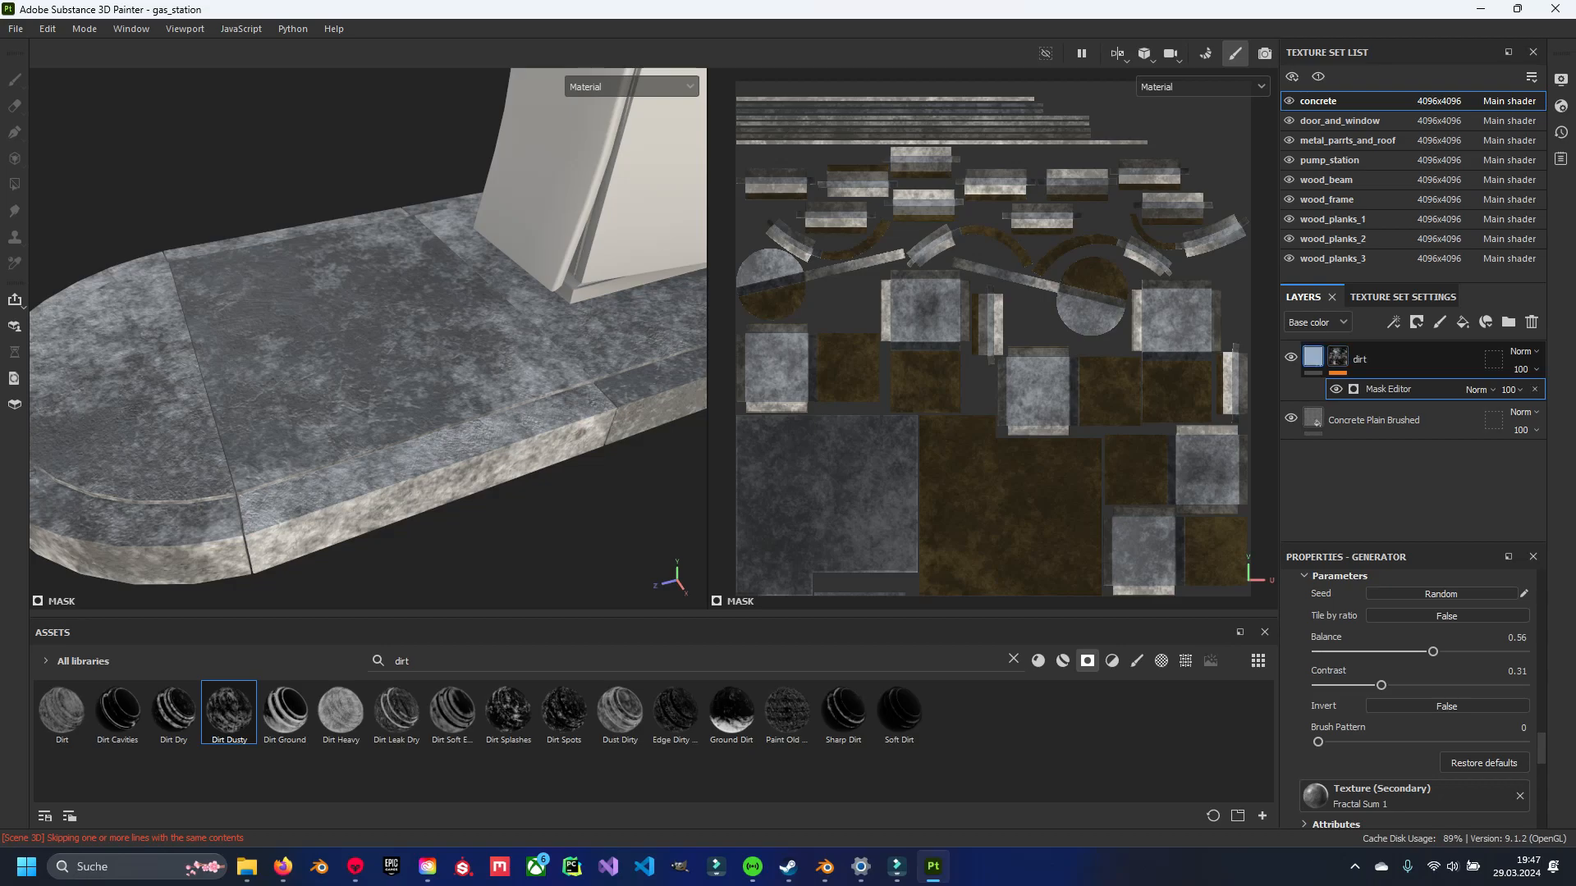
left_click(1313, 357)
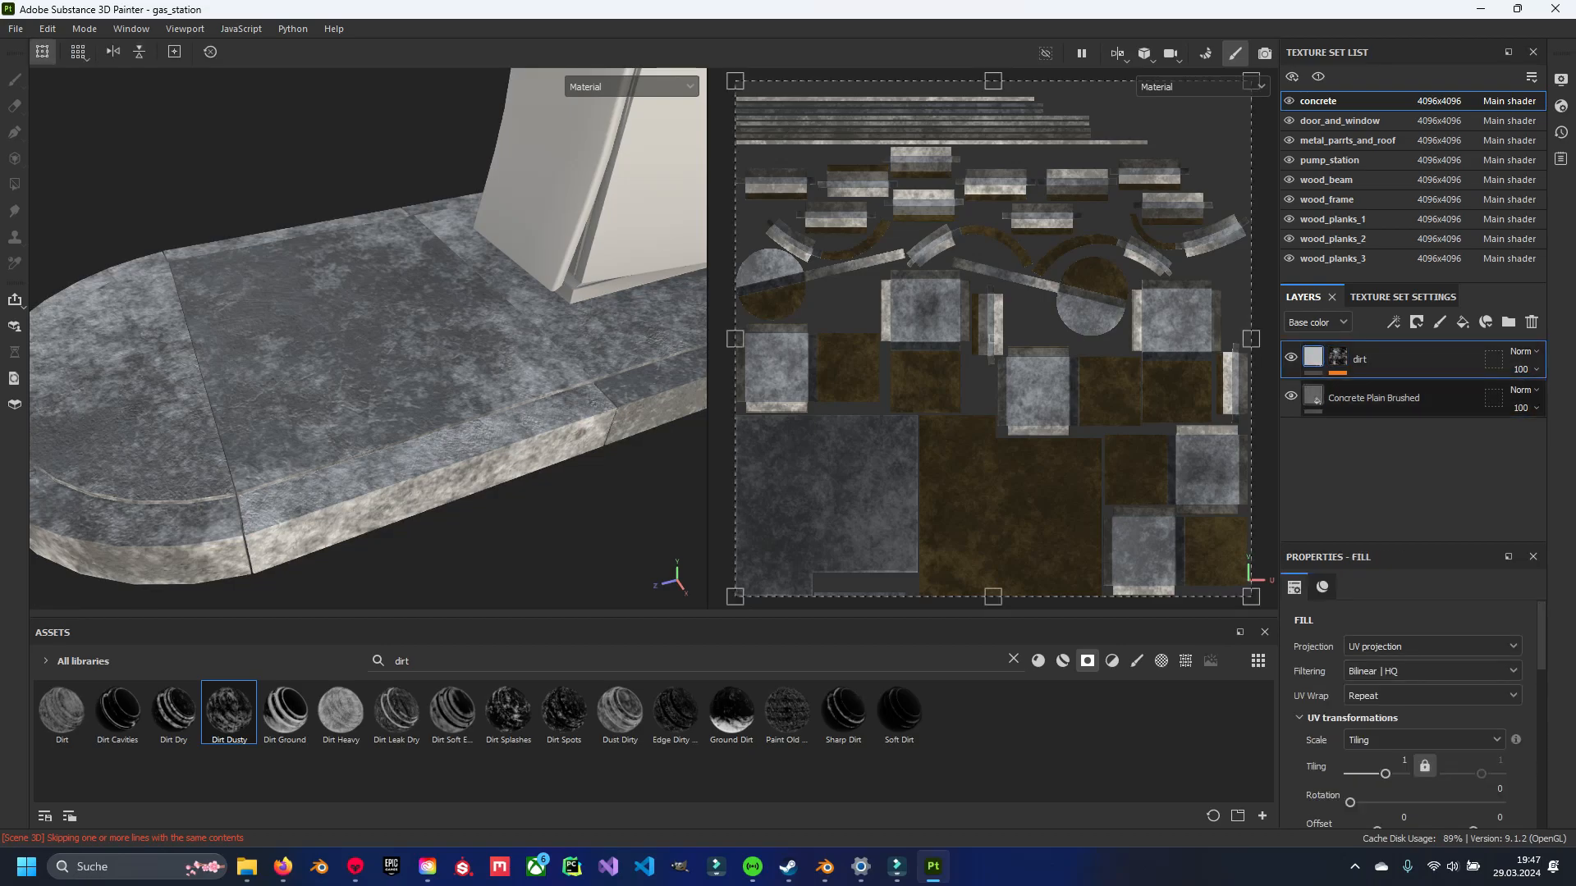
left_click(1322, 587)
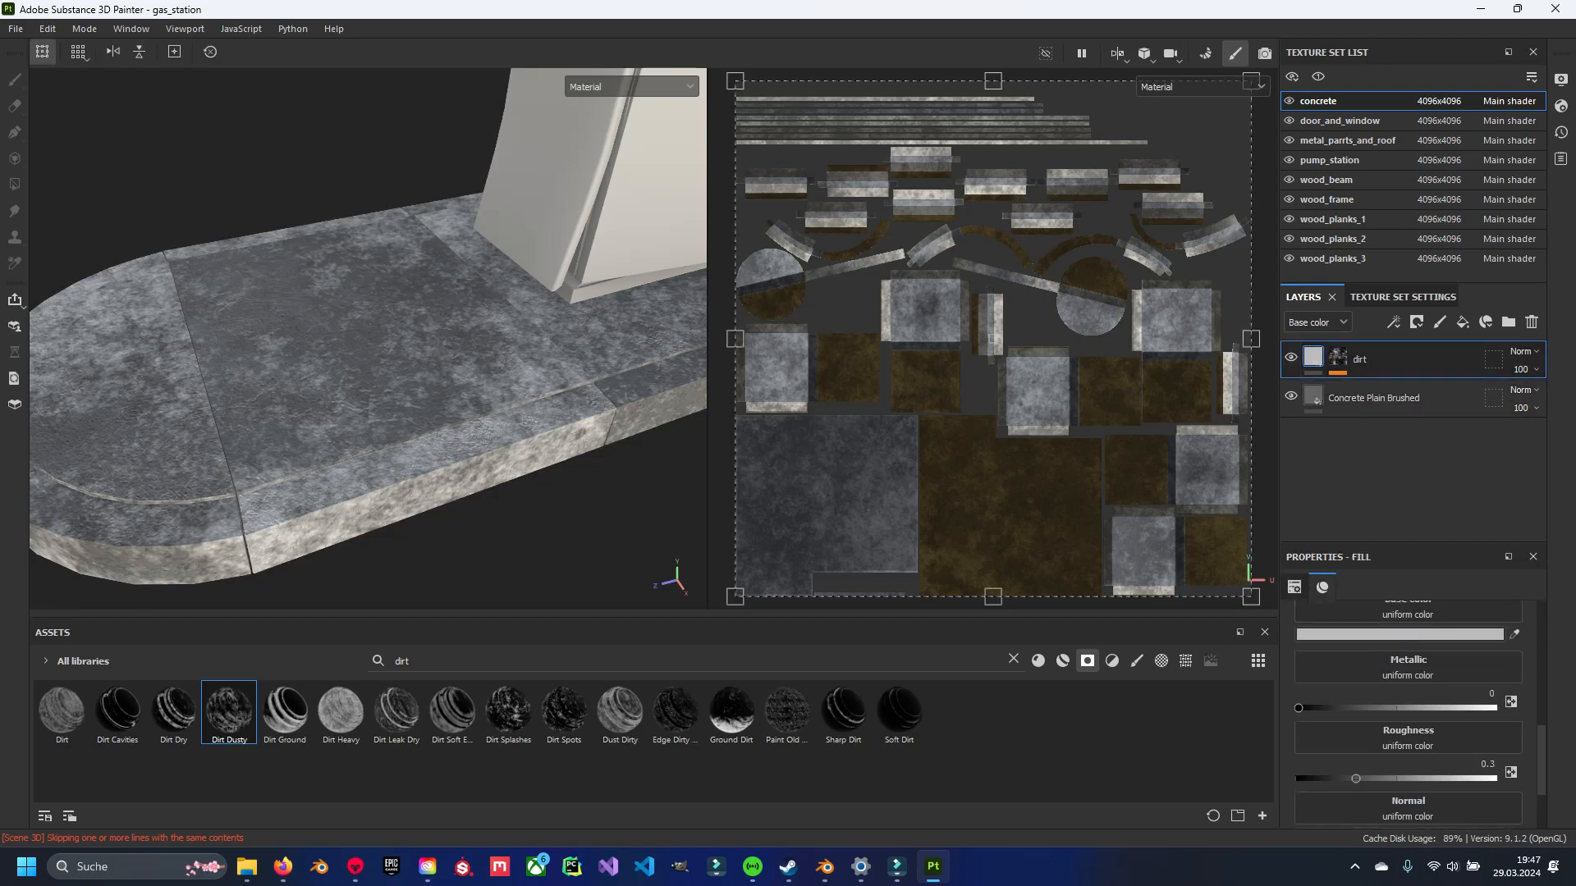
left_click(1399, 683)
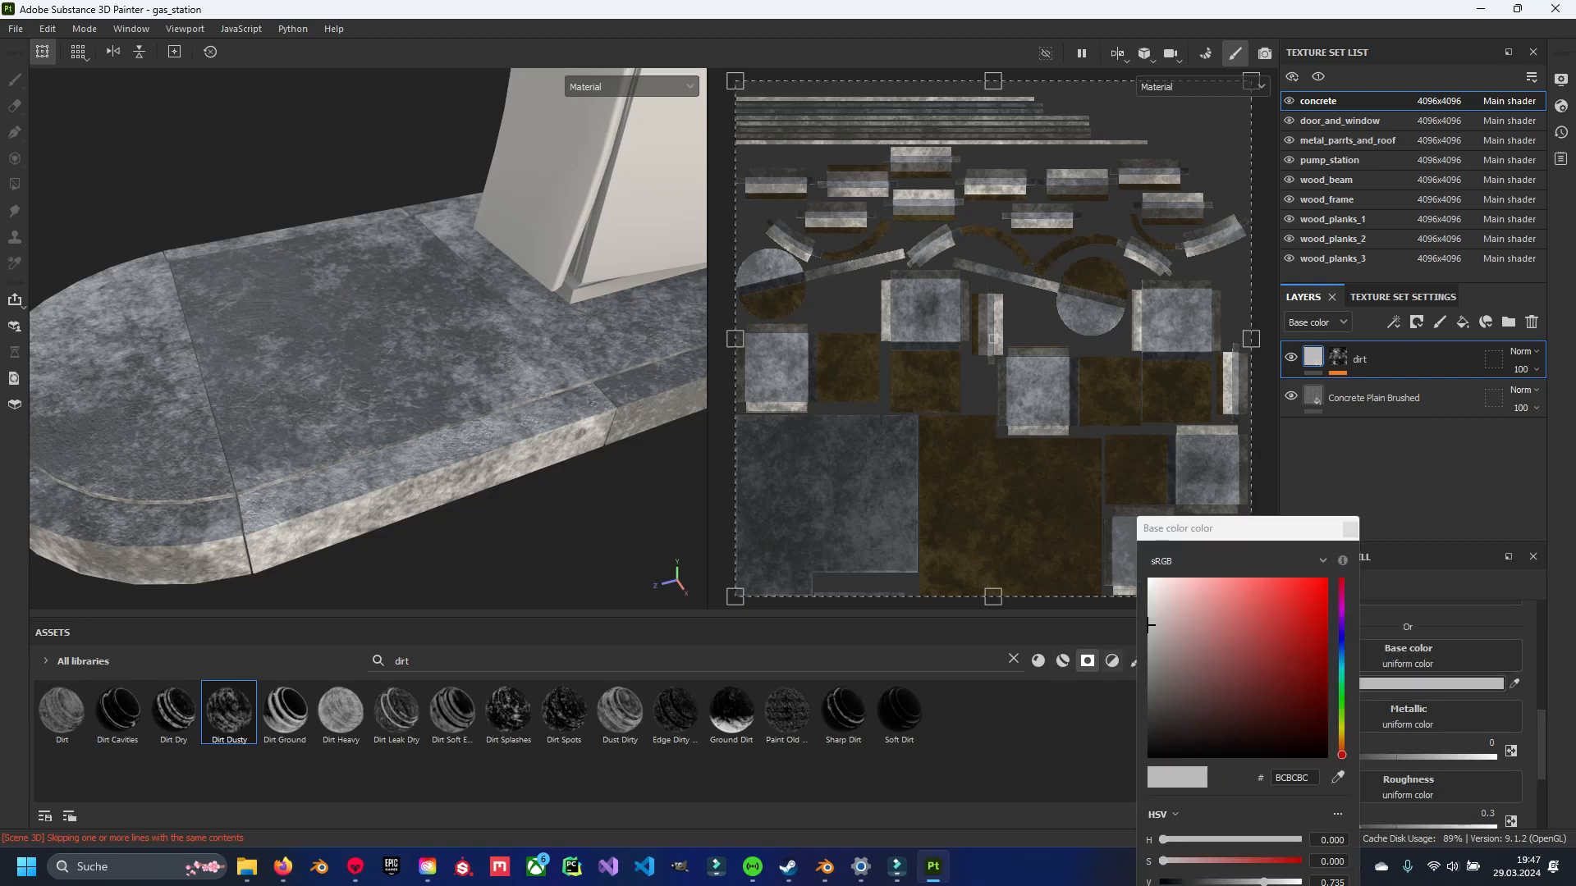
left_click(1149, 737)
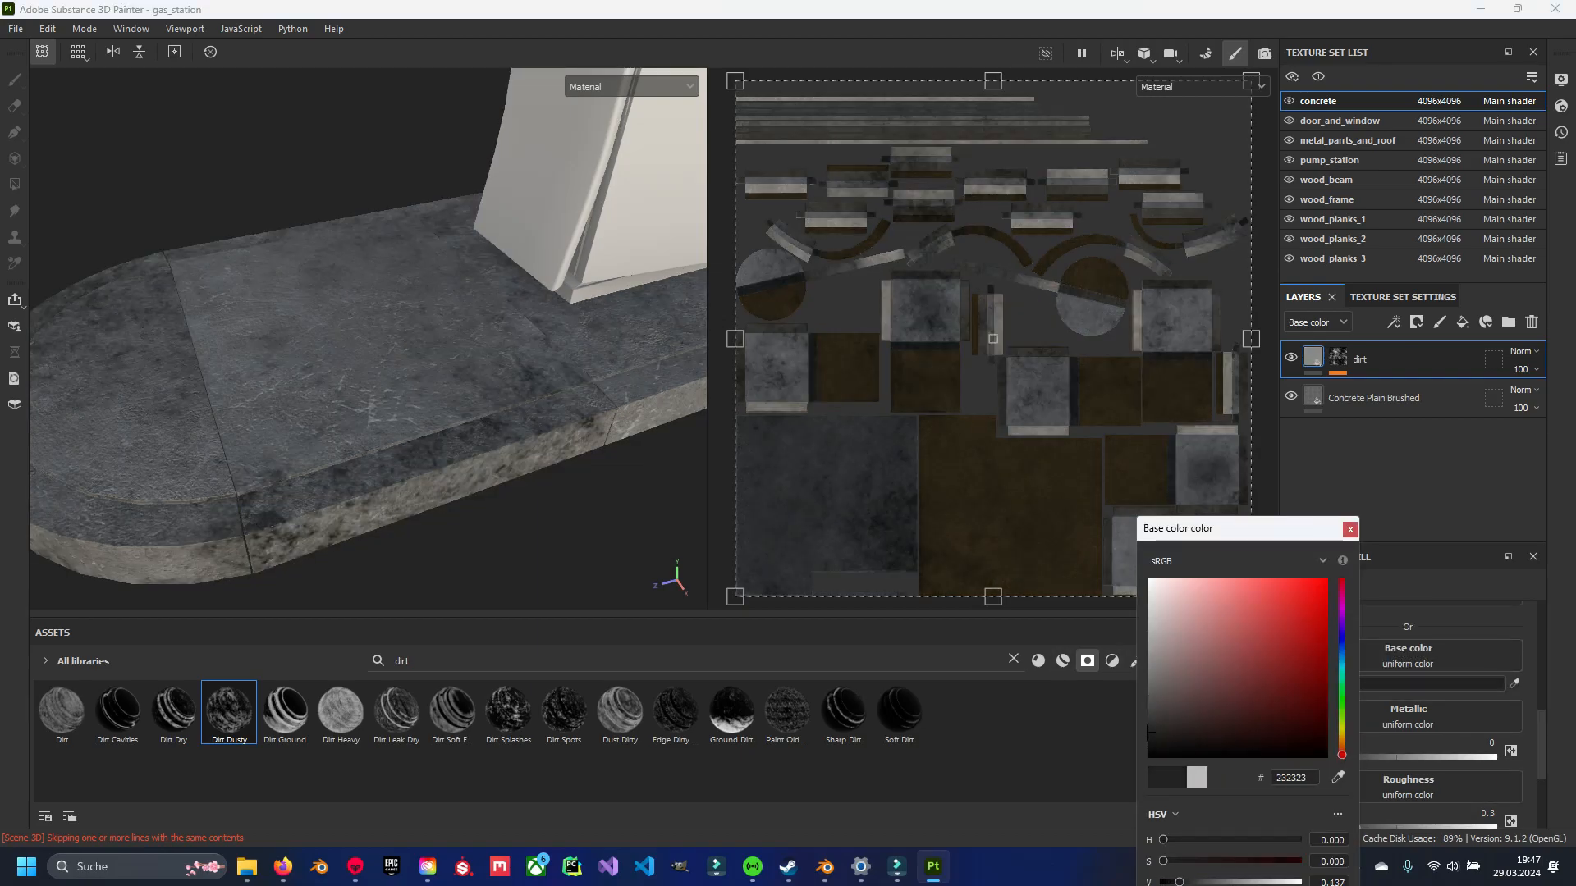
left_click(1150, 722)
mouse_move(1148, 723)
left_mouse_down()
mouse_move(1148, 742)
mouse_move(1148, 727)
left_mouse_up()
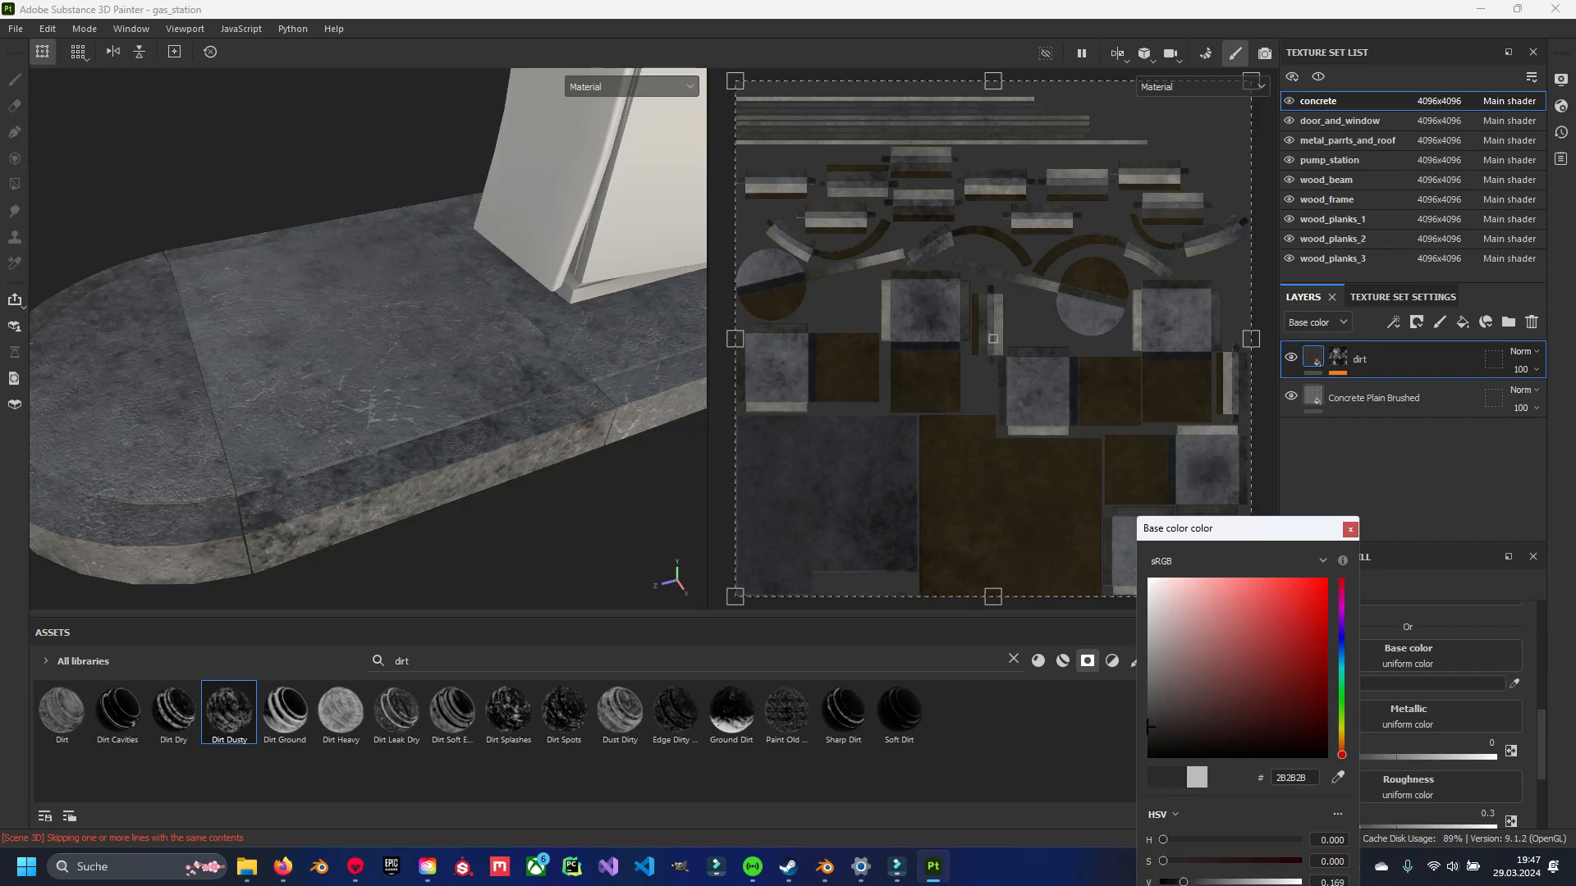
left_click(1350, 530)
Examine the dirt on the concrete platform from several angles and distances, and on the concrete UV islands.
scroll(394, 328, "down", 3)
left_click_drag(394, 328, 288, 484, "alt")
middle_click_drag(452, 345, 205, 320, "alt")
scroll(370, 336, "up", 2)
scroll(369, 337, "down", 2)
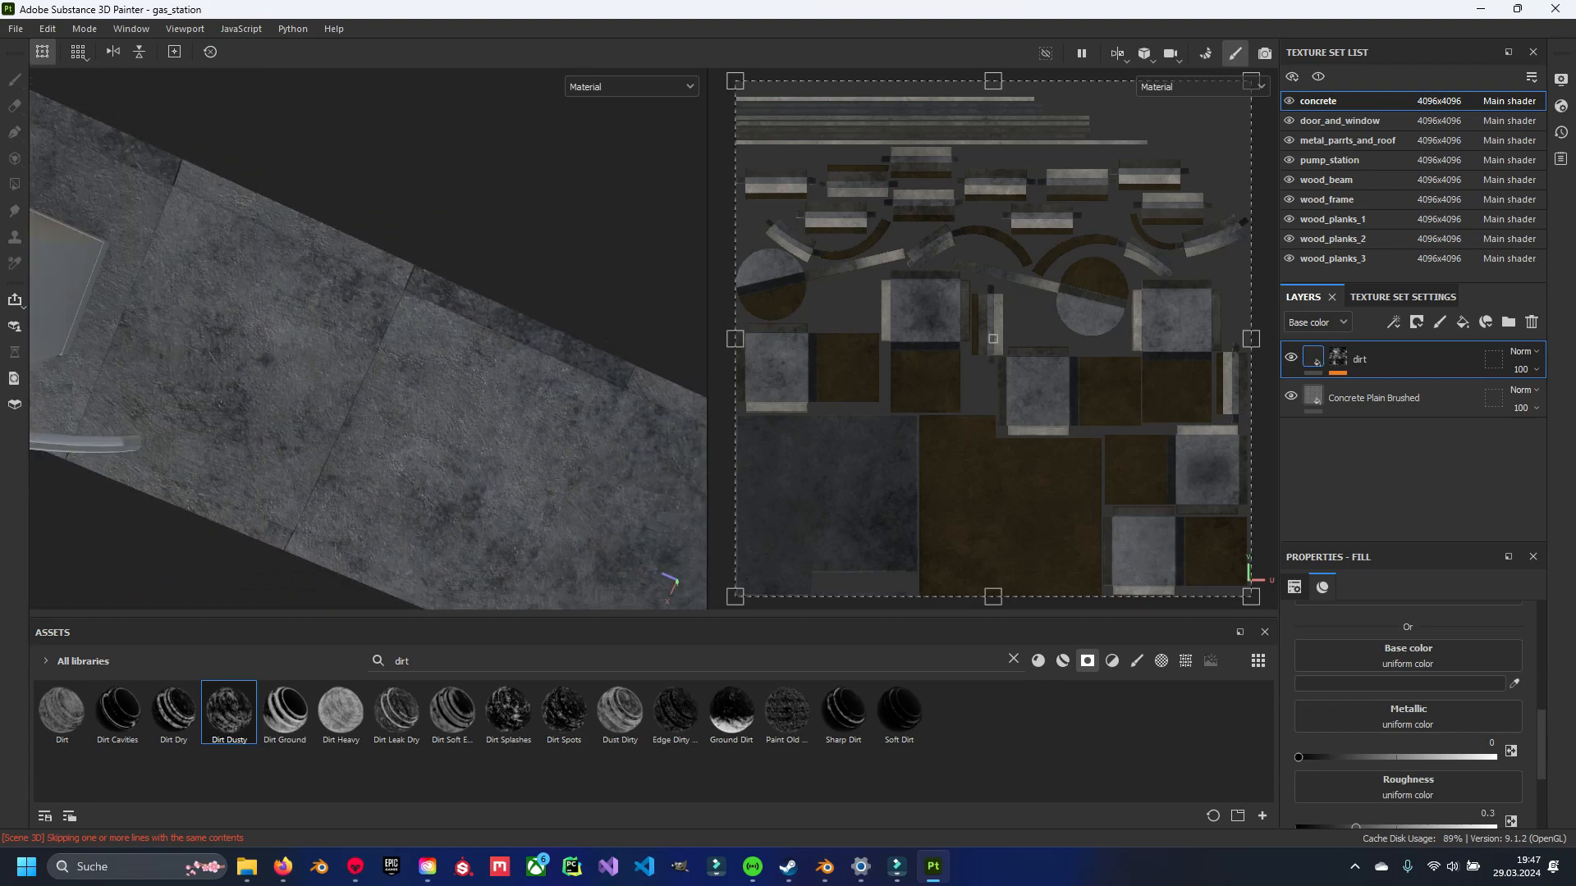
scroll(369, 336, "up", 4)
scroll(370, 336, "down", 4)
left_click_drag(369, 336, 402, 341, "alt")
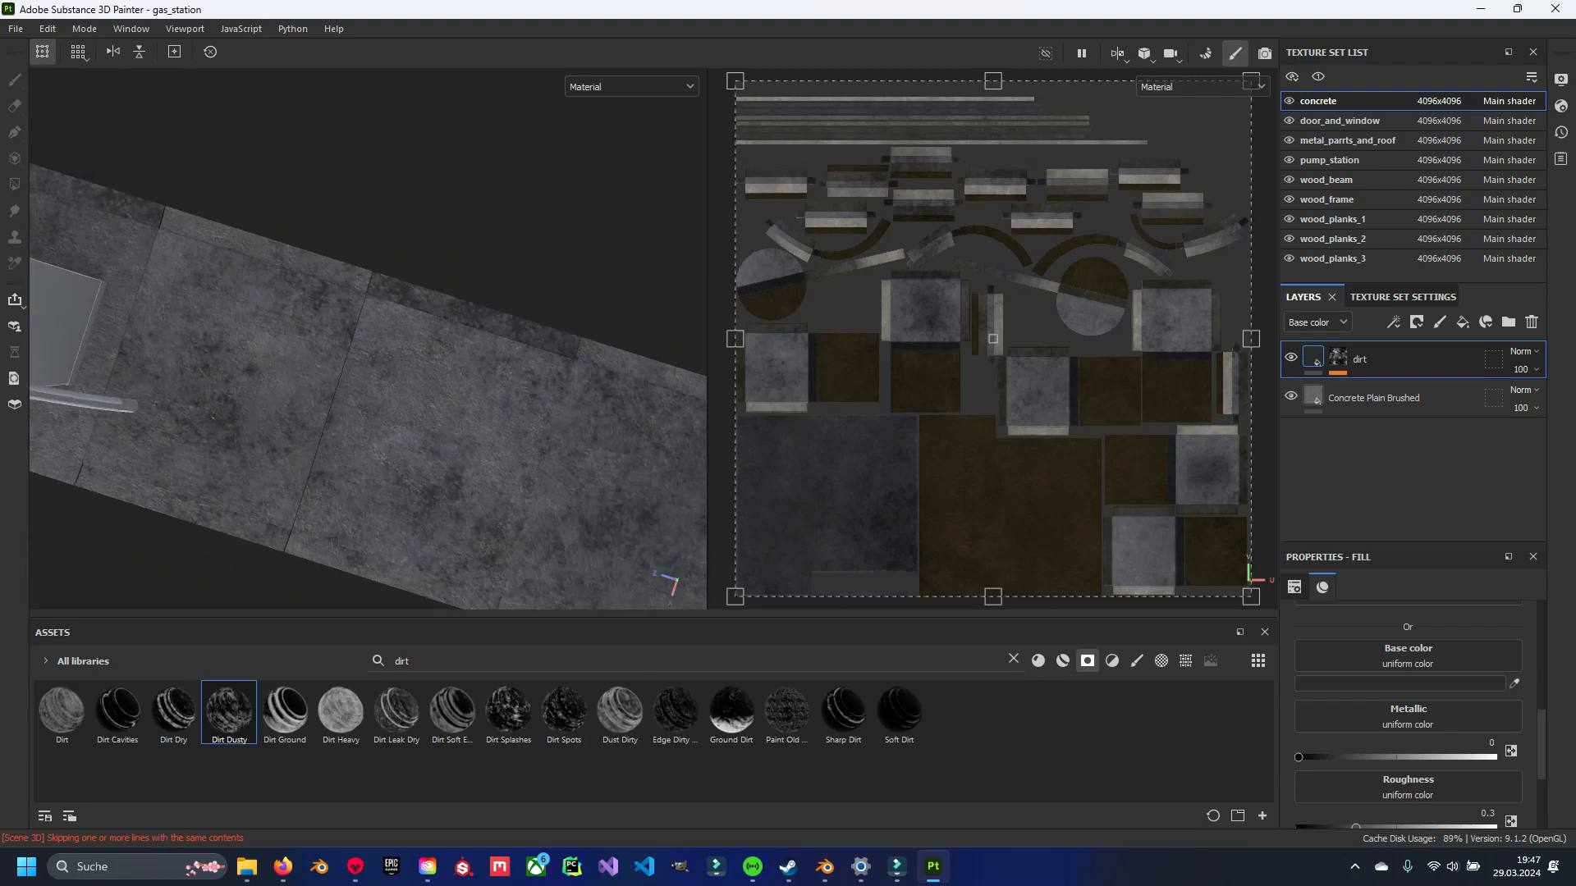
scroll(993, 338, "up", 4)
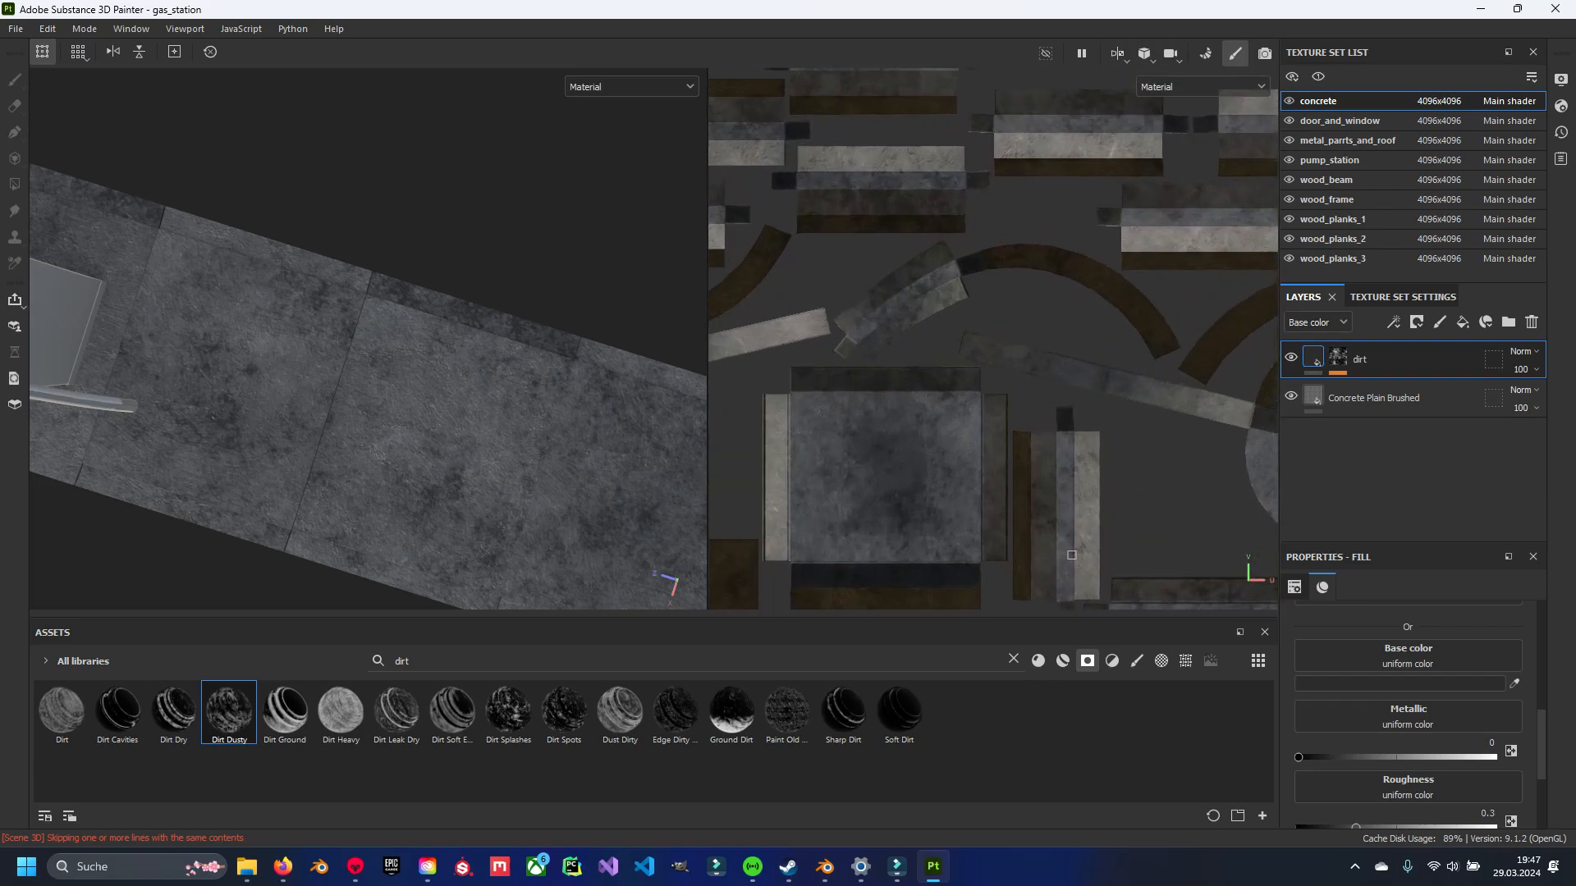
scroll(976, 394, "down", 2)
left_click_drag(501, 385, 559, 391, "alt")
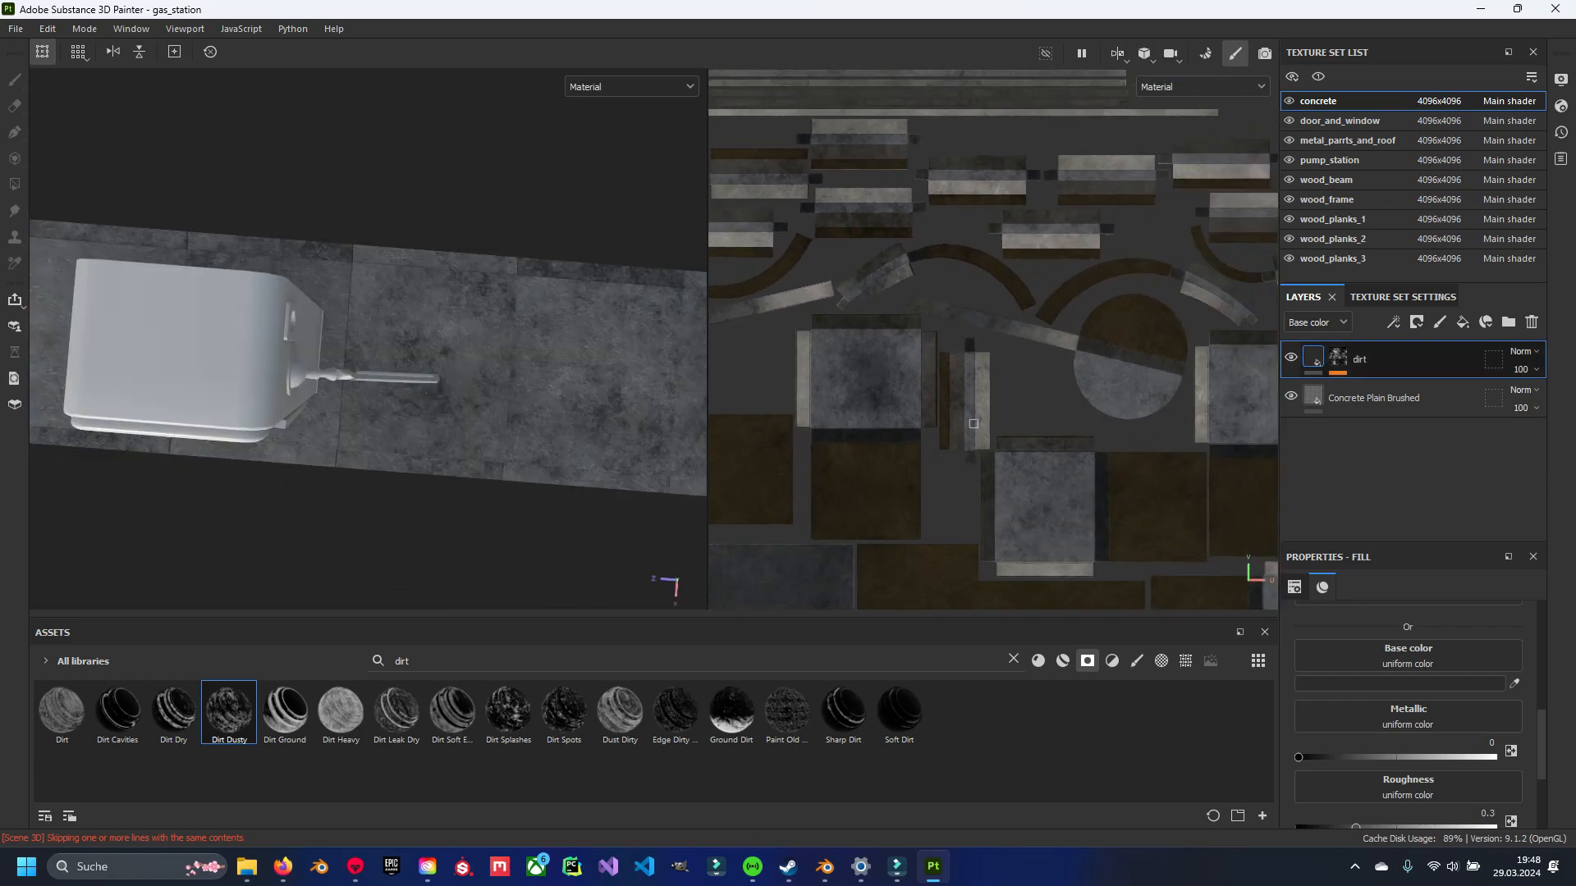
Select the Mask Editor on the dirt layer's mask and raise the Balance of its grunge texture.
left_click(1337, 358)
left_click(1512, 390)
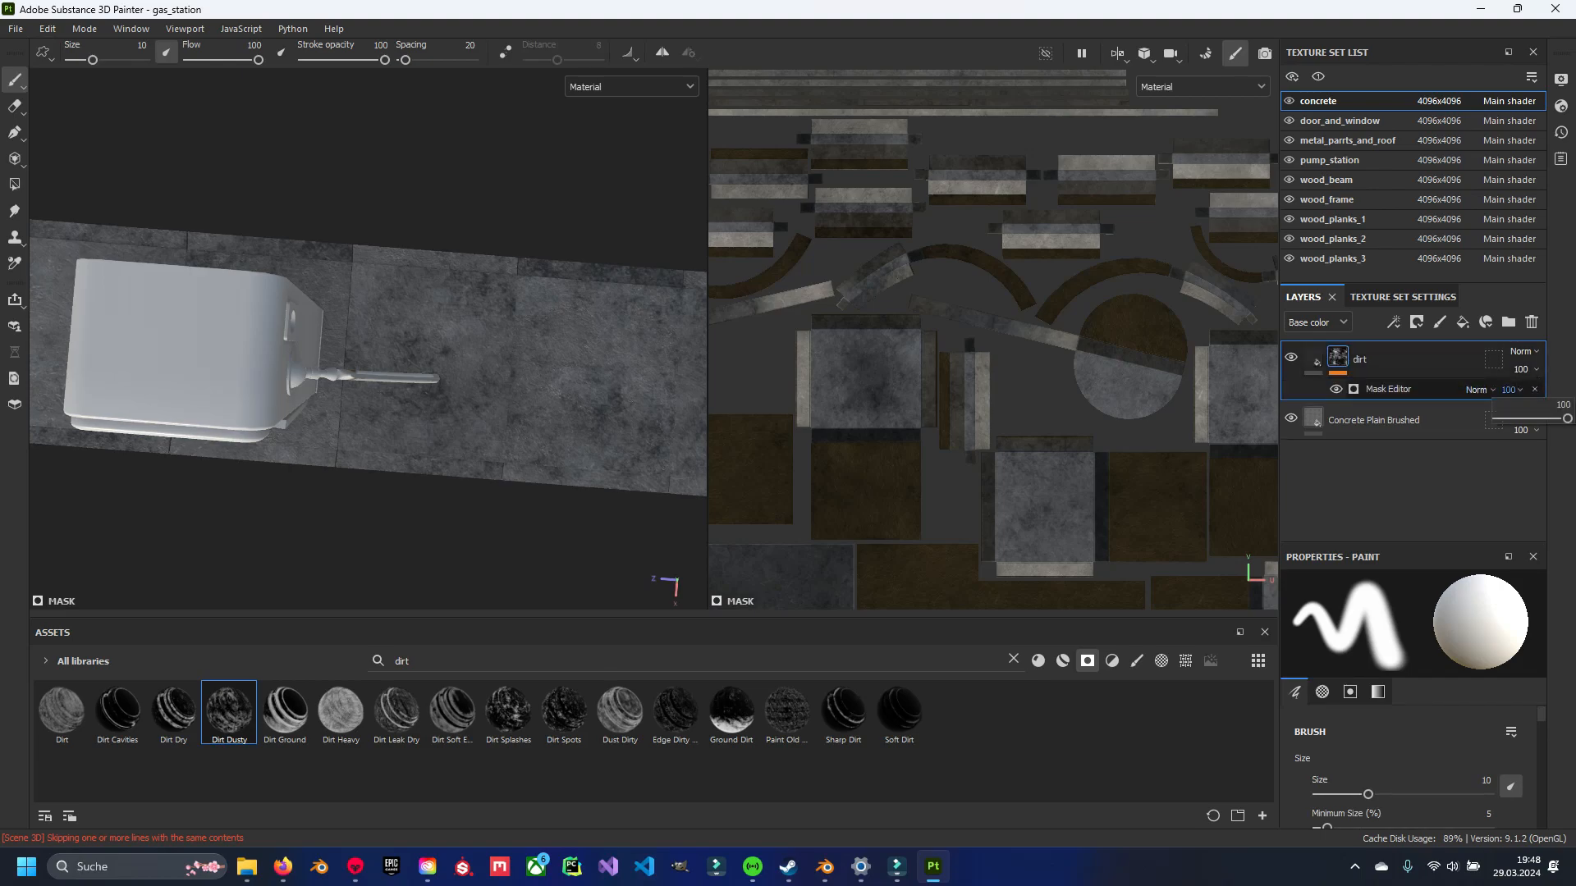
mouse_move(1566, 418)
left_mouse_down()
mouse_move(1544, 418)
mouse_move(1569, 419)
left_mouse_up()
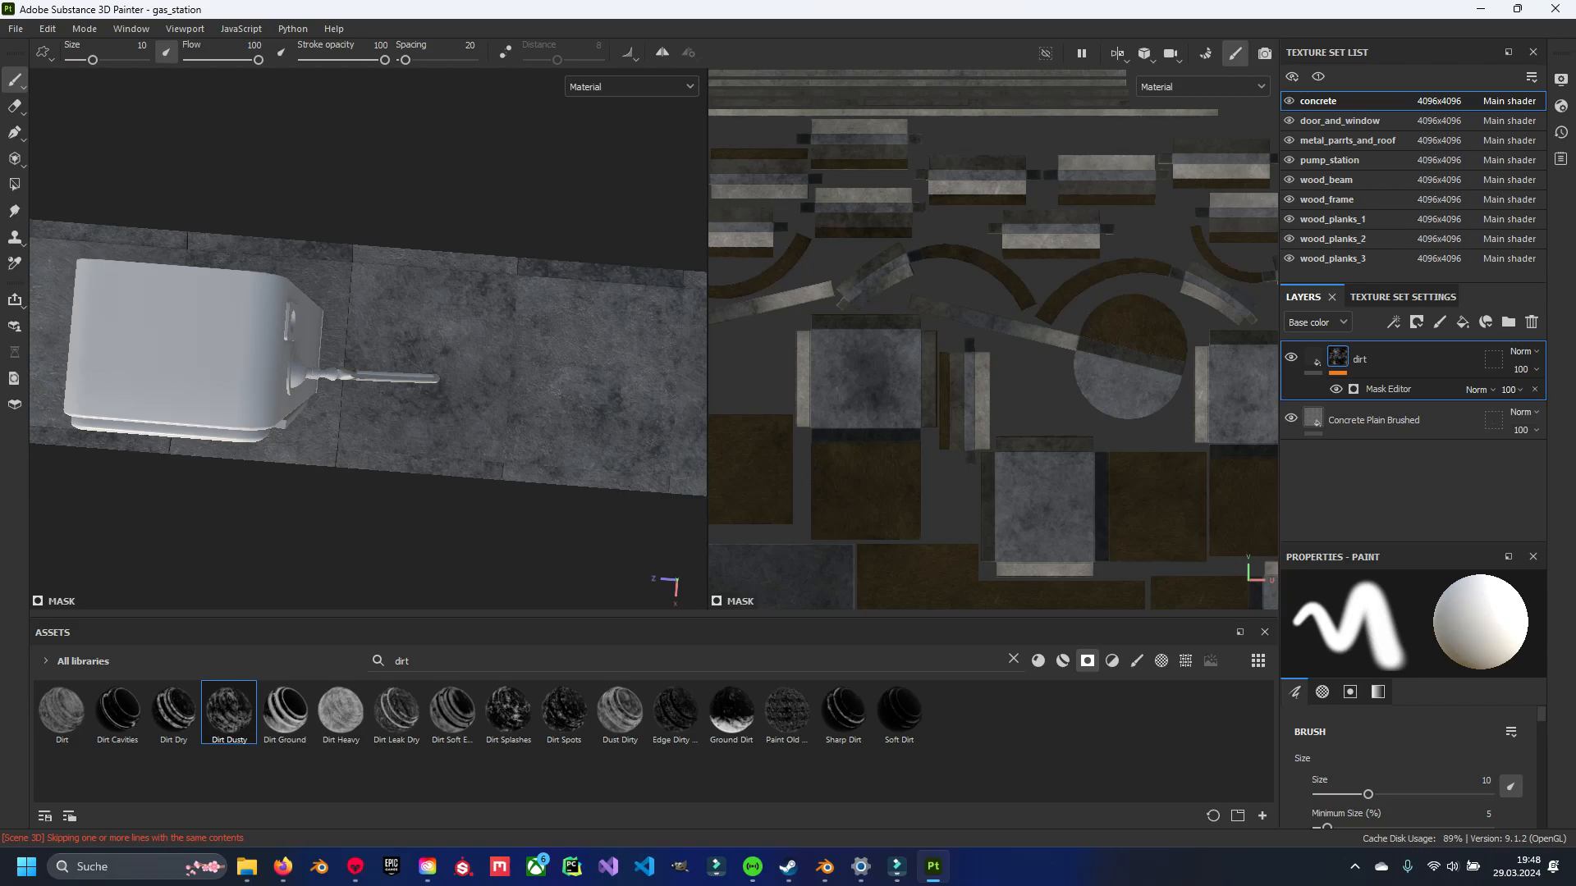
left_click(1395, 389)
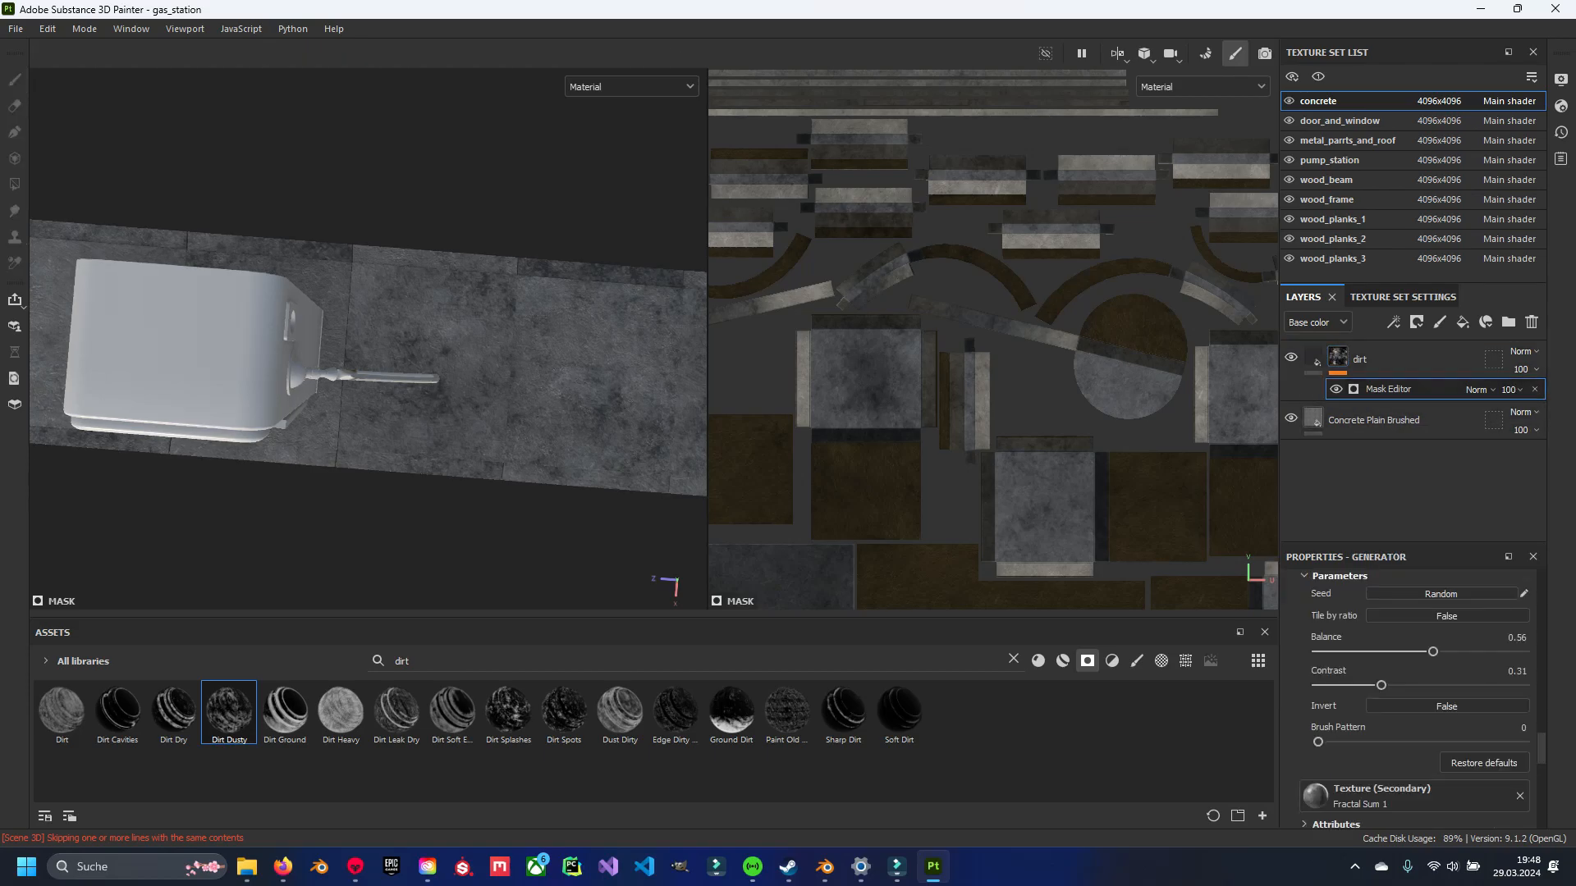
scroll(1420, 697, "up", 2)
left_click_drag(1433, 700, 1485, 700)
Set the Curvature influence of the dirt layer's Mask Editor to 0.7.
scroll(1485, 700, "up", 4)
scroll(1412, 698, "down", 10)
scroll(1412, 697, "down", 6)
left_click_drag(1469, 688, 1406, 687)
left_click_drag(410, 386, 468, 328, "alt")
middle_click_drag(468, 328, 434, 433, "alt")
left_click_drag(1407, 688, 1459, 688)
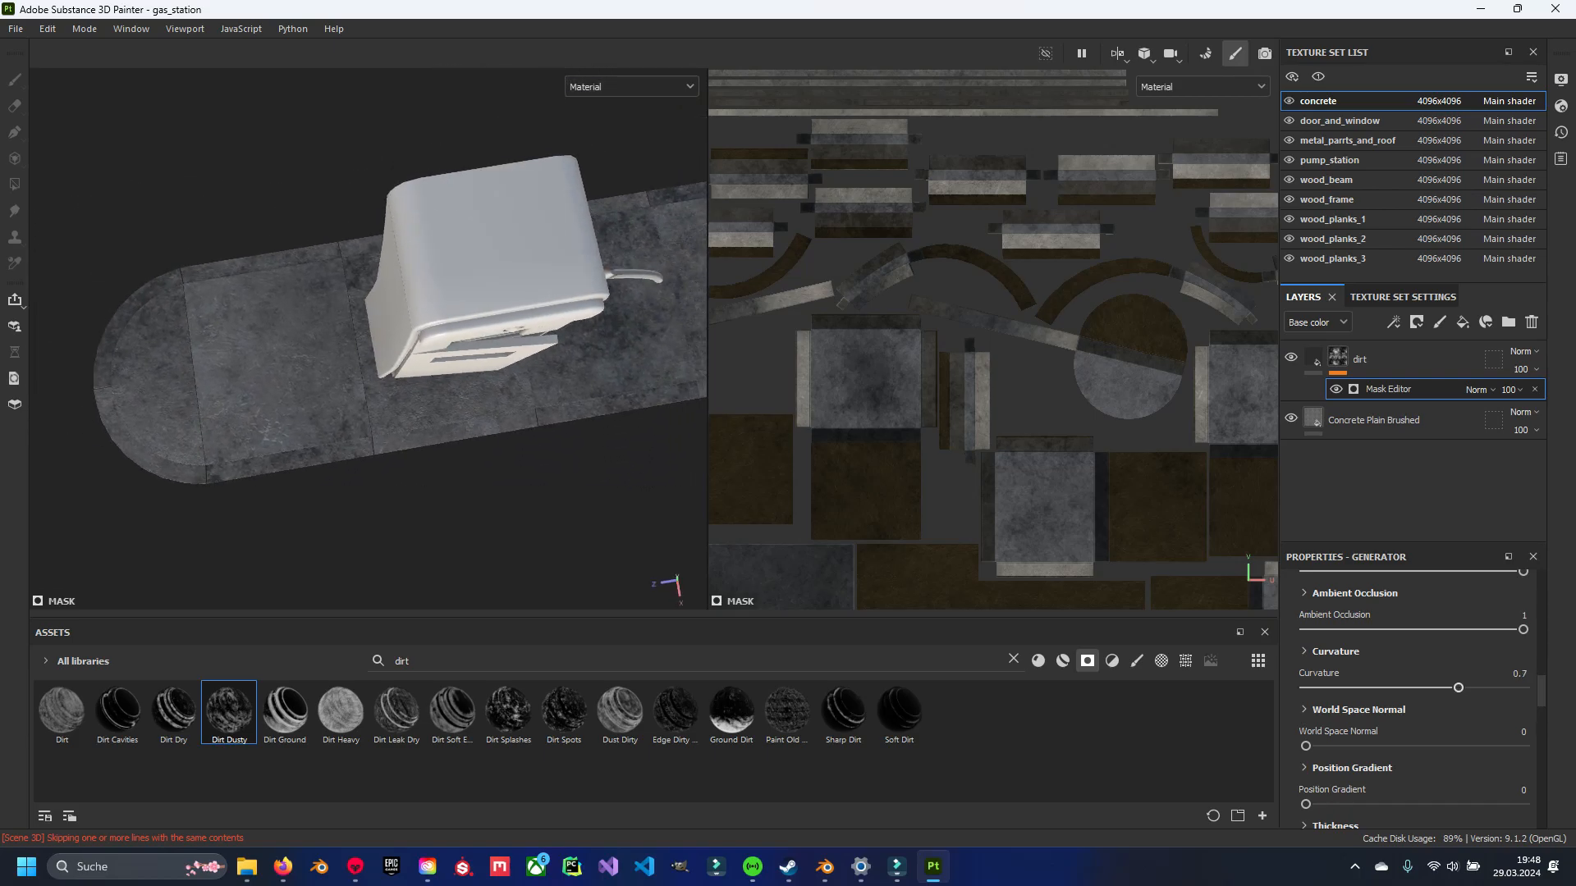
Set the Scale of Texture 2 in the dirt layer's Mask Editor to 2.49.
scroll(1412, 698, "up", 2)
left_click_drag(443, 353, 476, 311, "alt")
middle_click_drag(476, 312, 213, 394, "alt")
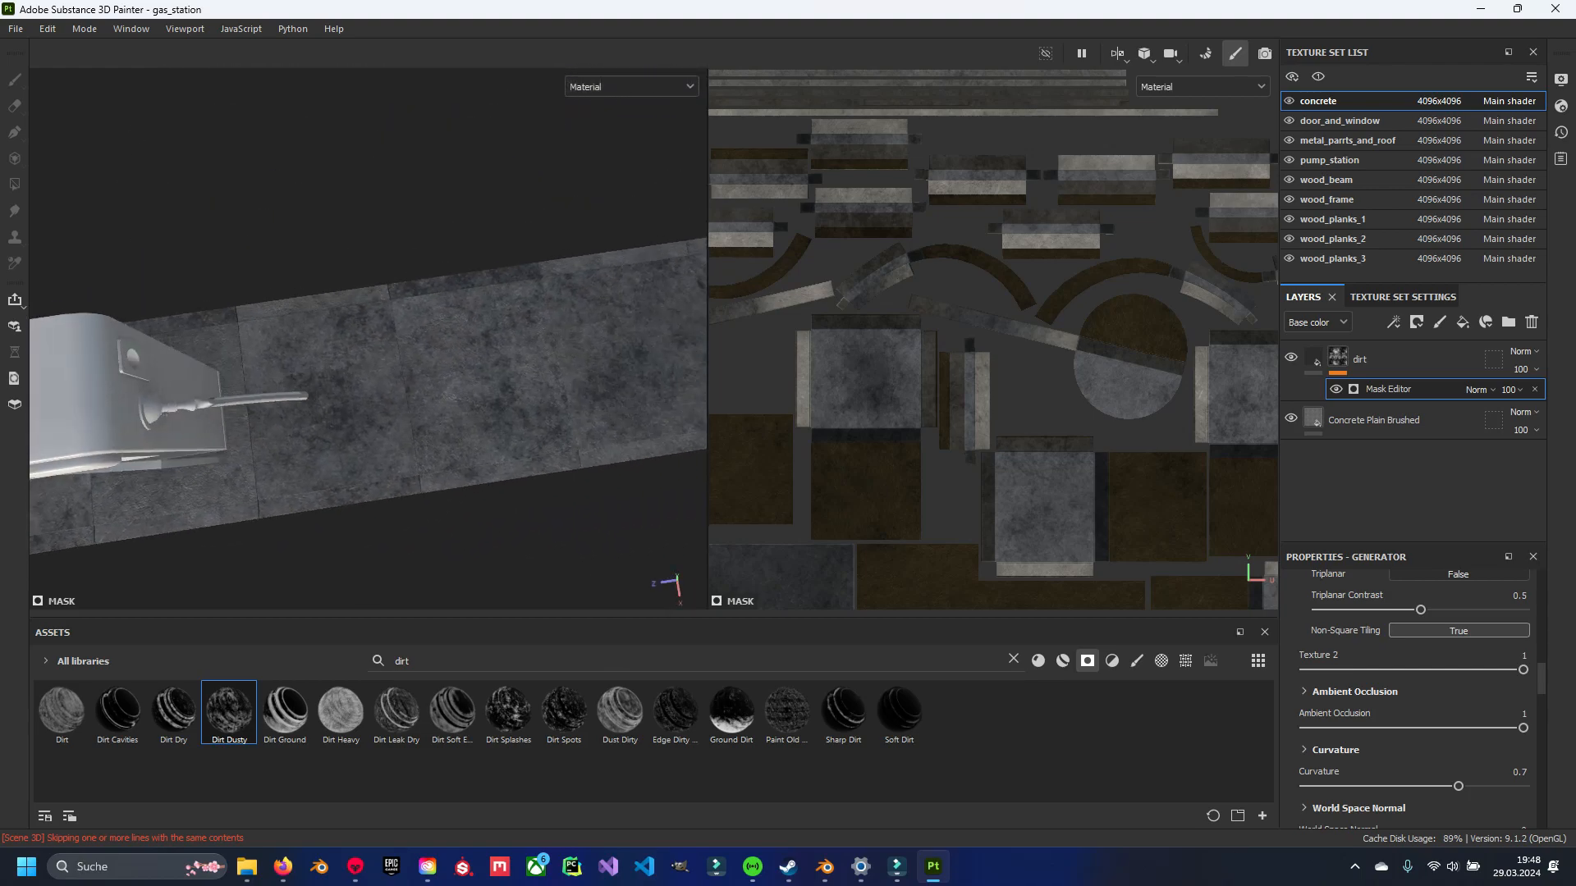
left_click_drag(213, 394, 197, 394, "alt")
scroll(1412, 697, "up", 4)
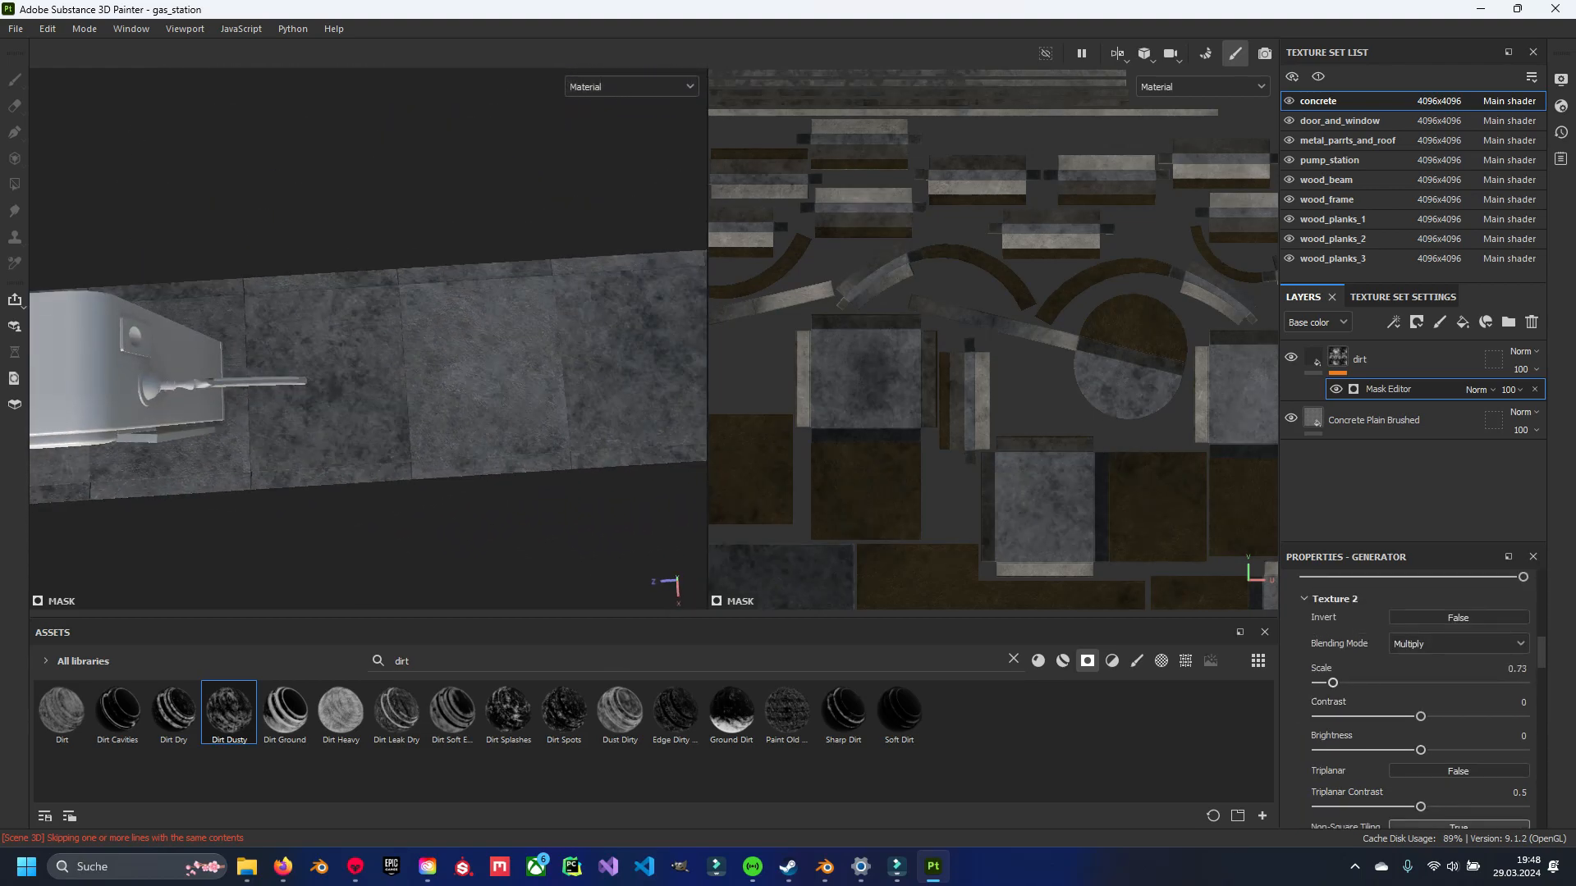
left_click_drag(1349, 683, 1369, 683)
scroll(328, 328, "down", 3)
scroll(1411, 697, "up", 1)
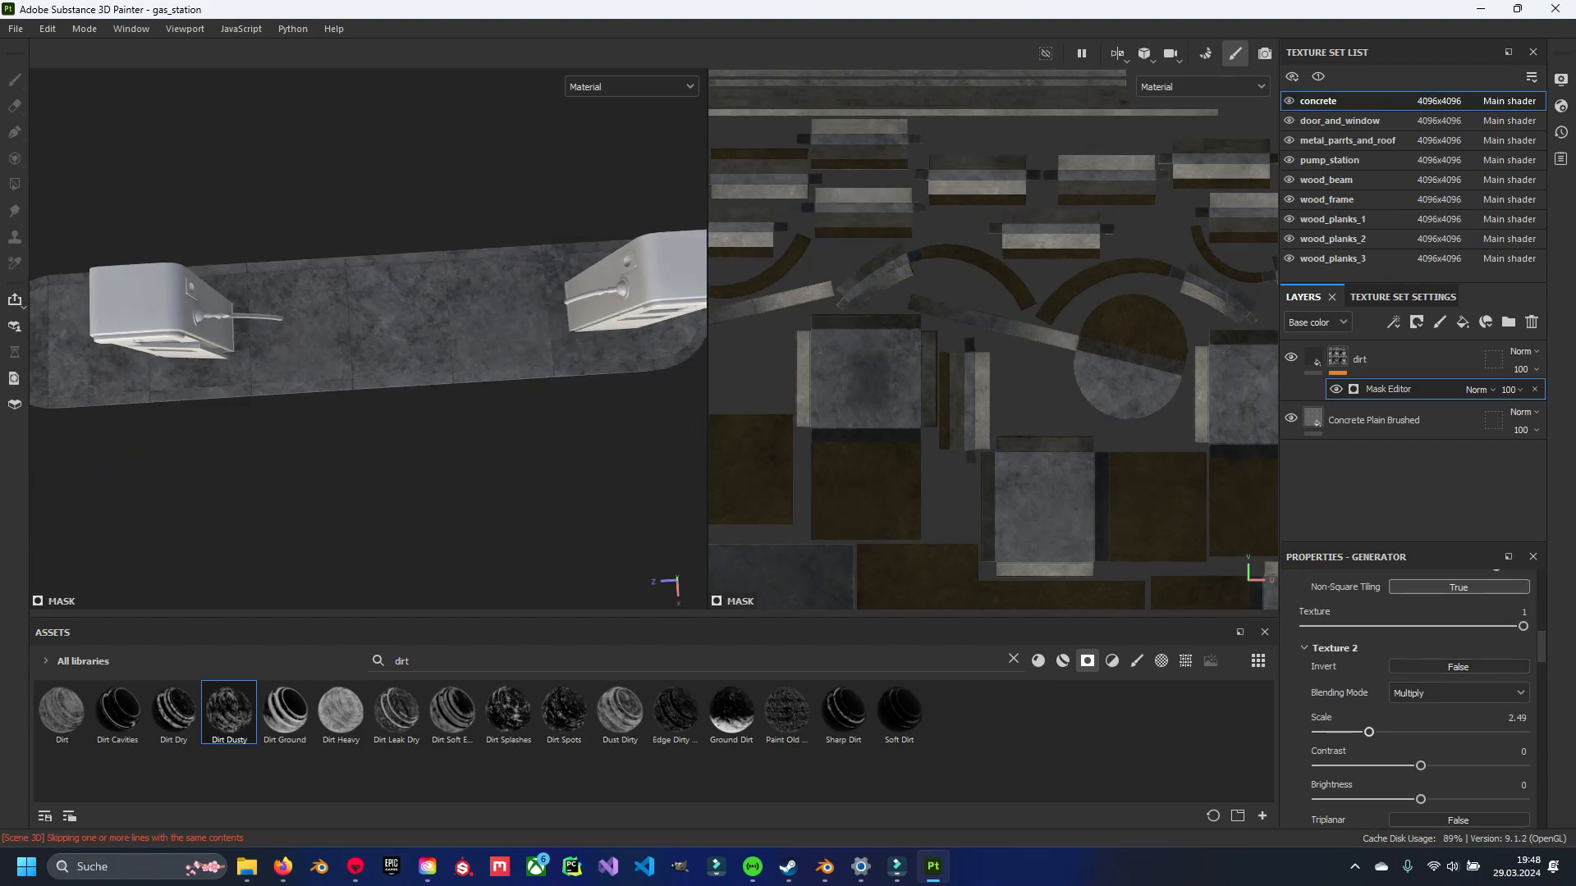
Set the Scale of the first Texture in the dirt layer's Mask Editor to 3.81.
scroll(1412, 698, "up", 6)
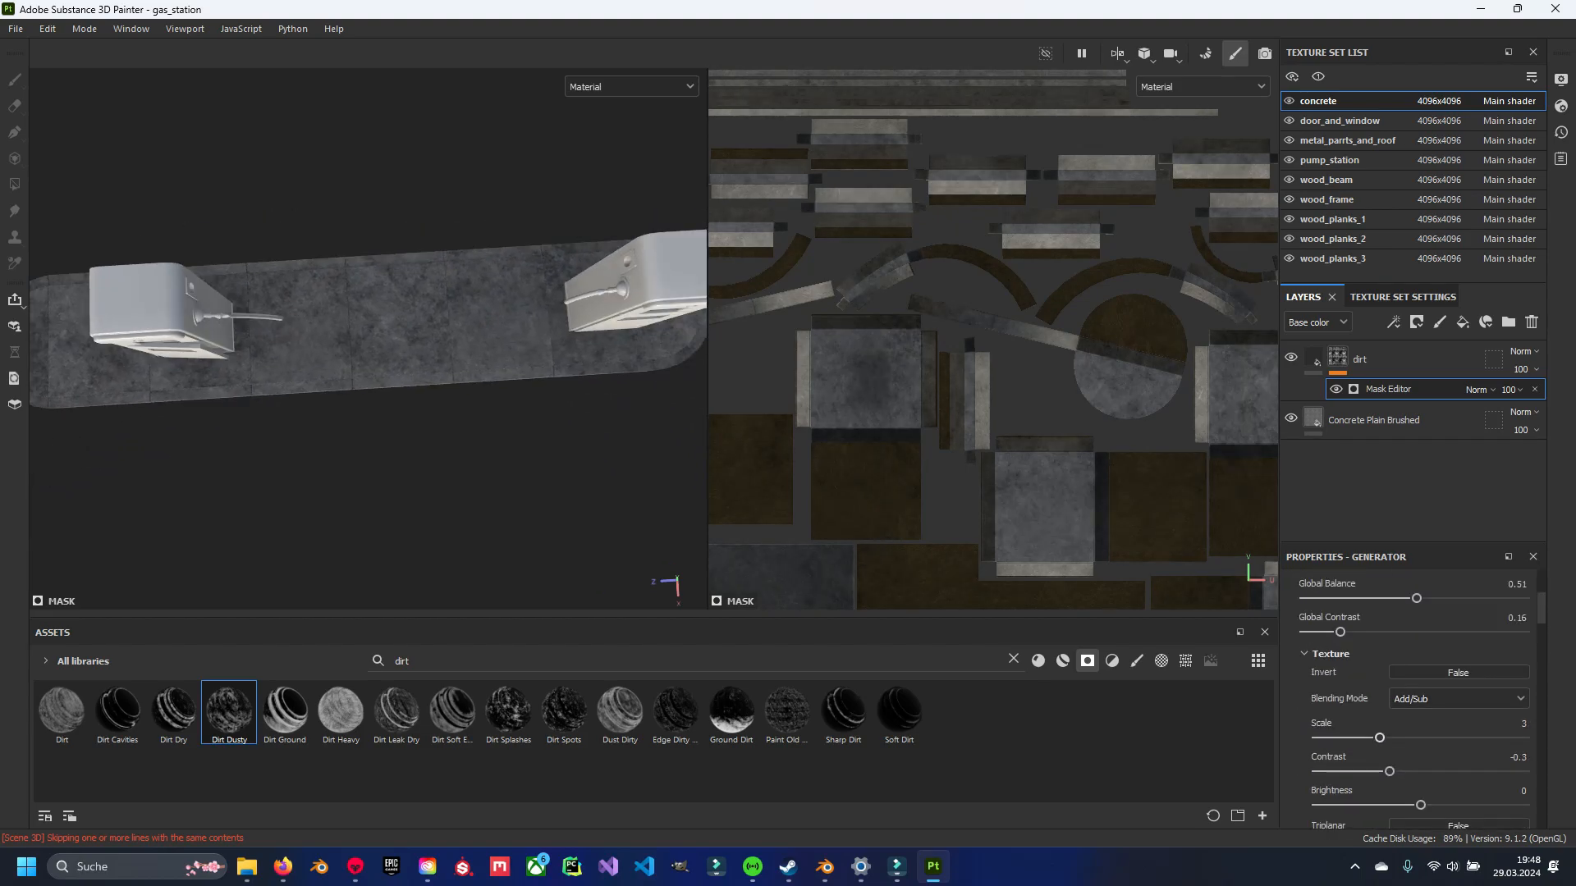
left_click_drag(1407, 738, 1389, 738)
scroll(328, 328, "up", 3)
middle_click_drag(247, 328, 657, 308, "alt")
scroll(1379, 673, "down", 3)
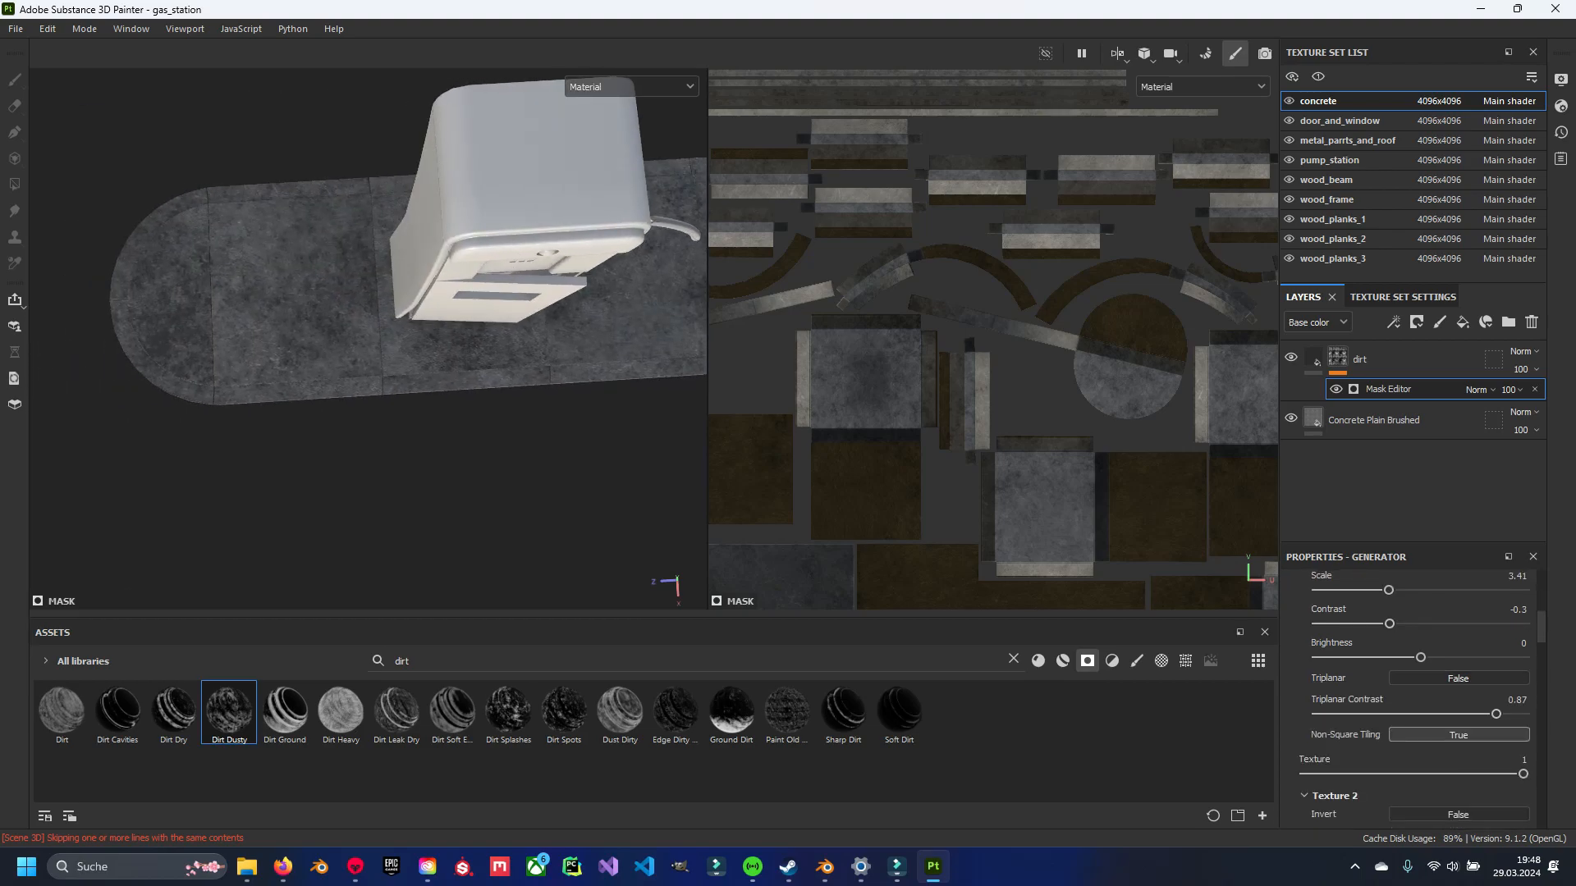
scroll(1387, 673, "up", 1)
left_click_drag(1388, 639, 1340, 639)
middle_click_drag(492, 287, 320, 332, "alt")
left_click_drag(1340, 639, 1396, 639)
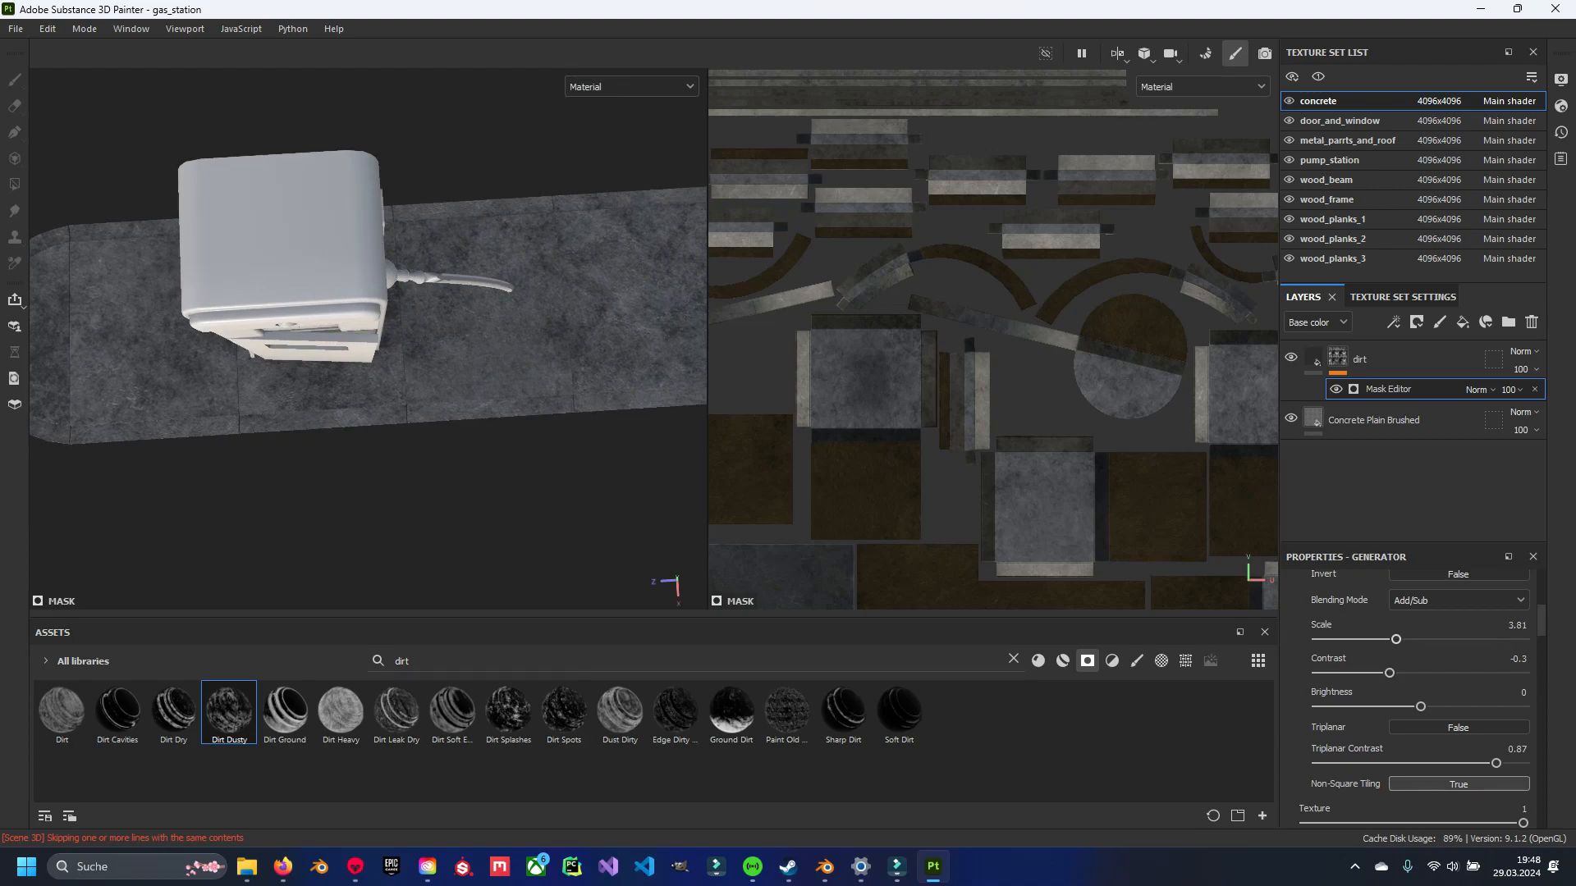
Try a Texture 2 Scale of 5.4 in the dirt layer's Mask Editor, and settle on 2.05.
scroll(1412, 697, "down", 3)
left_click_drag(1344, 732, 1428, 732)
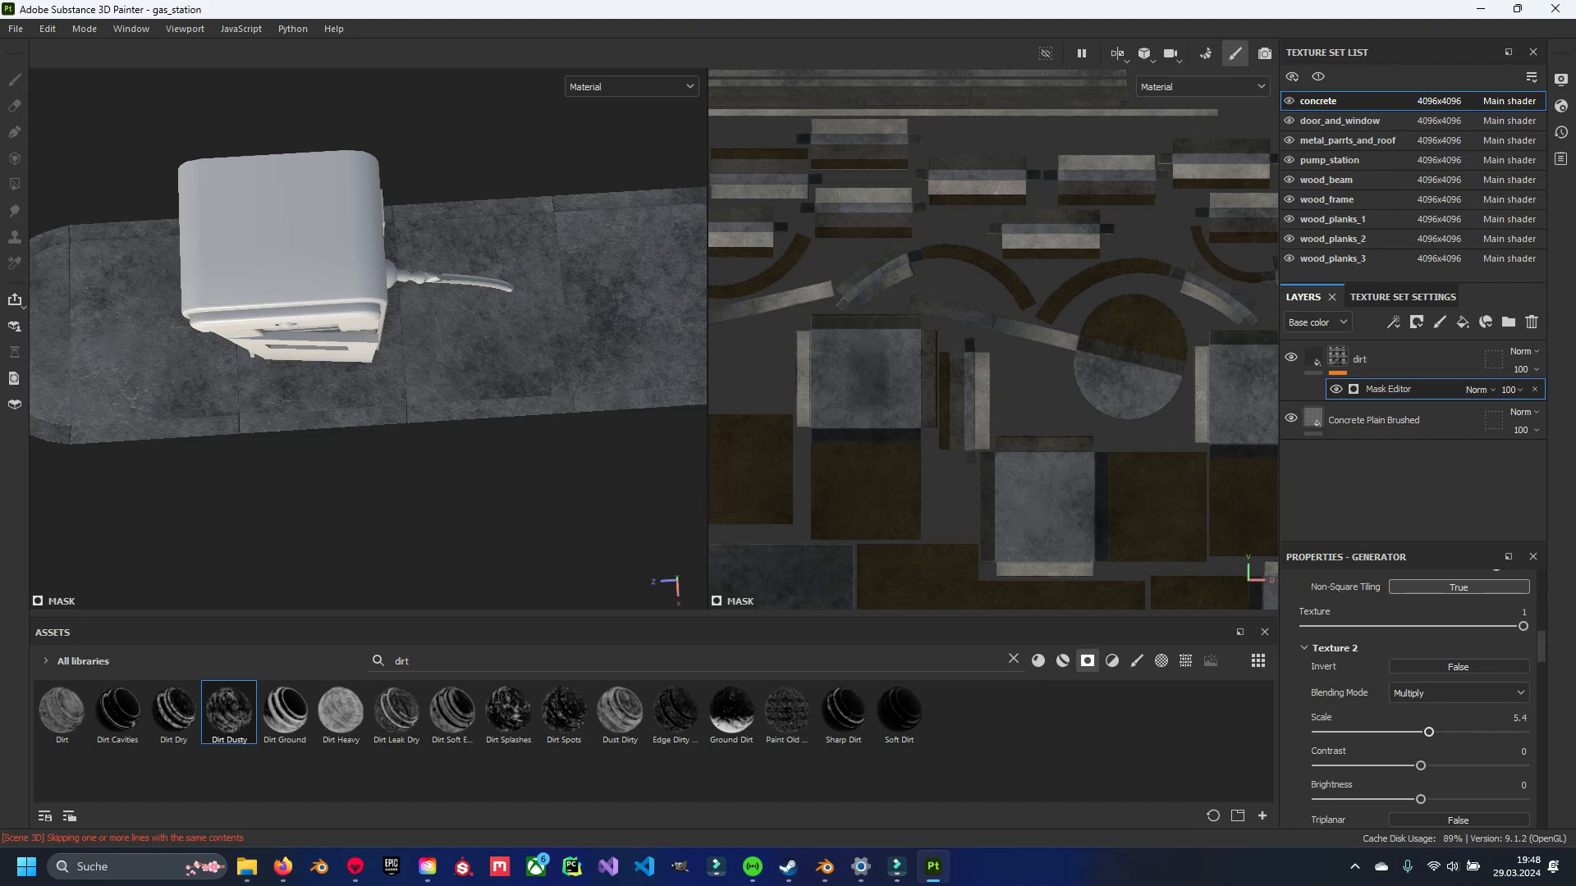
scroll(370, 328, "down", 2)
middle_click_drag(353, 316, 436, 365, "alt")
left_click_drag(1429, 732, 1360, 732)
middle_click_drag(525, 345, 398, 310, "alt")
left_click_drag(399, 310, 447, 185, "alt")
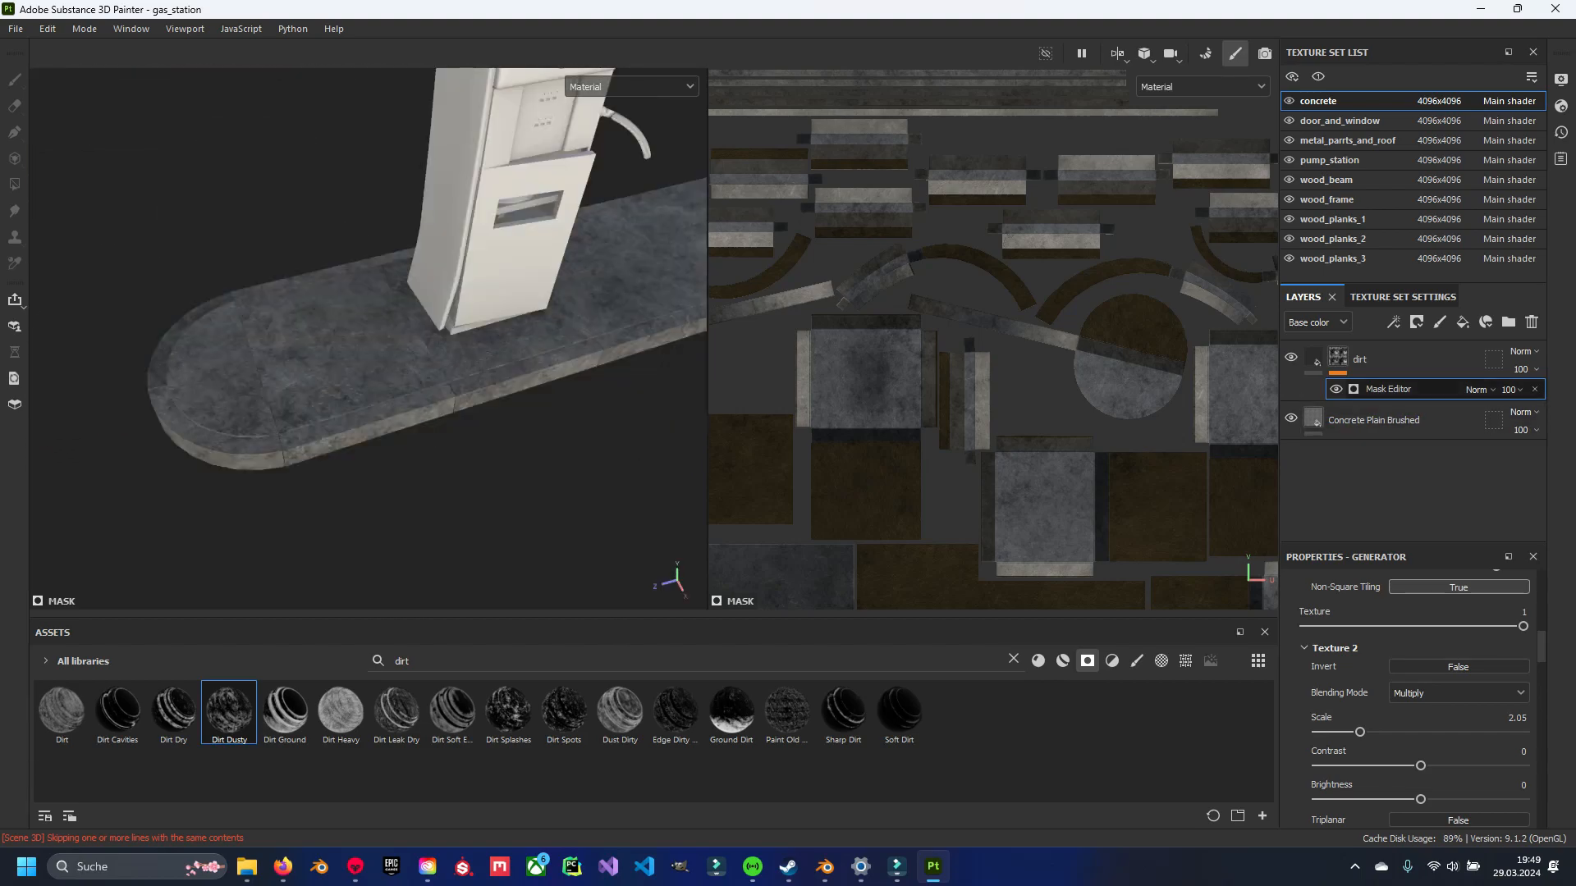
Select the dirt layer's fill and set its Roughness to 0.9551.
left_click(1313, 357)
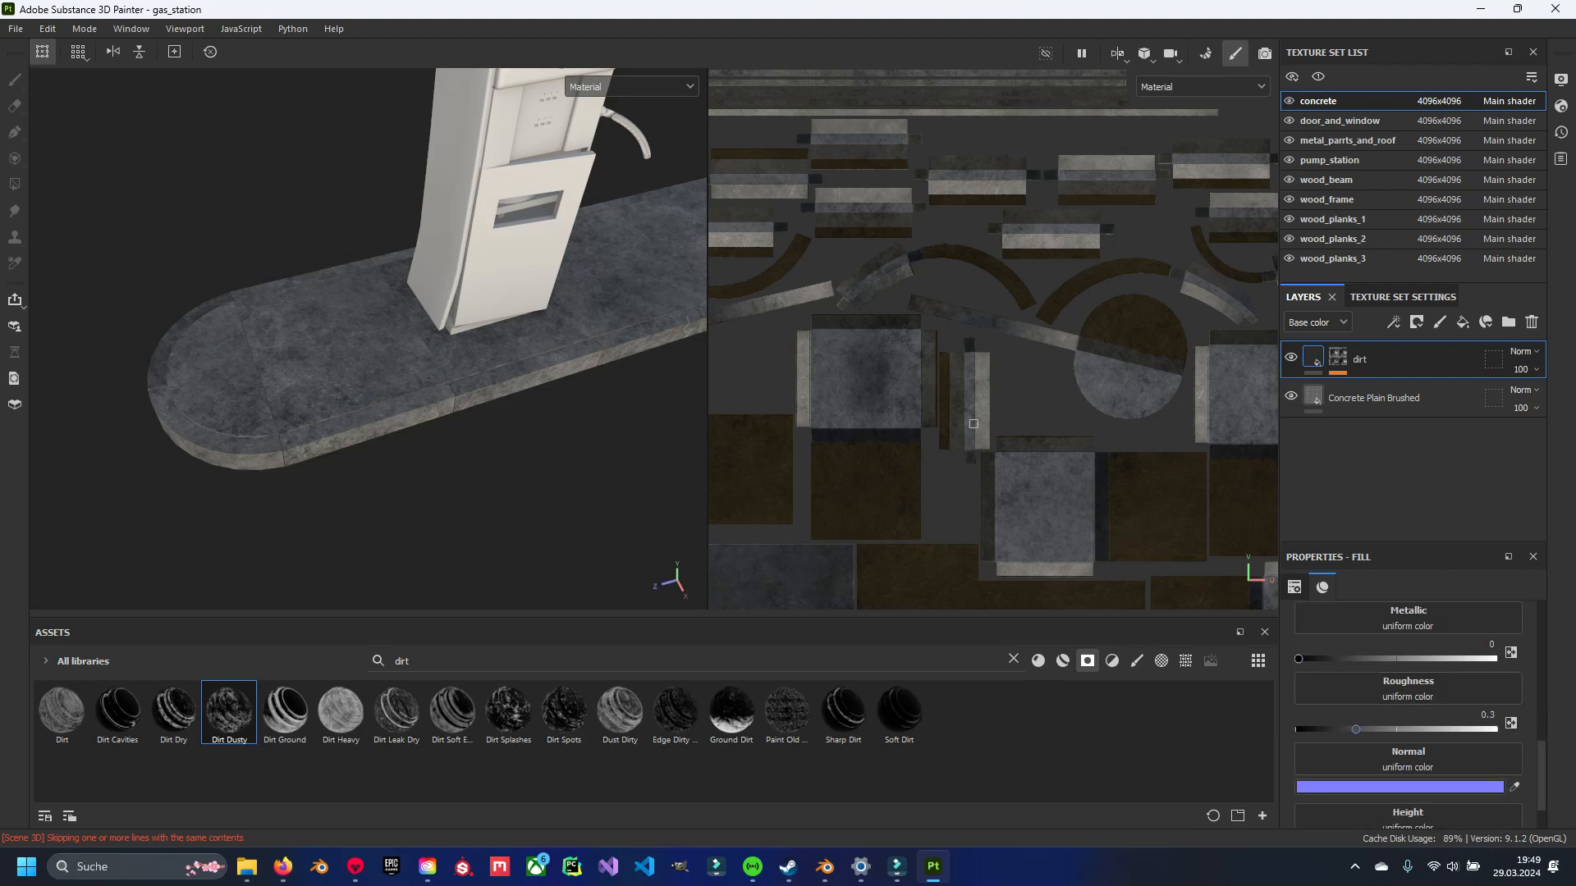
left_click_drag(1356, 729, 1408, 729)
scroll(369, 344, "up", 3)
mouse_move(361, 386)
left_mouse_down("alt")
mouse_move(382, 312)
mouse_move(344, 419)
mouse_move(343, 382)
left_mouse_up("alt")
scroll(377, 328, "up", 2)
left_click_drag(1409, 730, 1352, 730)
left_click_drag(361, 361, 366, 390, "alt")
left_click_drag(1352, 729, 1487, 730)
Examine the dirt on the top surface and edges of the concrete pump island up close.
scroll(369, 345, "down", 5)
mouse_move(370, 345)
left_mouse_down("alt")
mouse_move(353, 402)
mouse_move(443, 353)
mouse_move(303, 320)
mouse_move(312, 369)
mouse_move(394, 353)
left_mouse_up("alt")
scroll(370, 328, "down", 5)
scroll(394, 353, "up", 5)
middle_click_drag(173, 361, 566, 331, "alt")
scroll(369, 345, "up", 5)
middle_click_drag(369, 411, 353, 246, "alt")
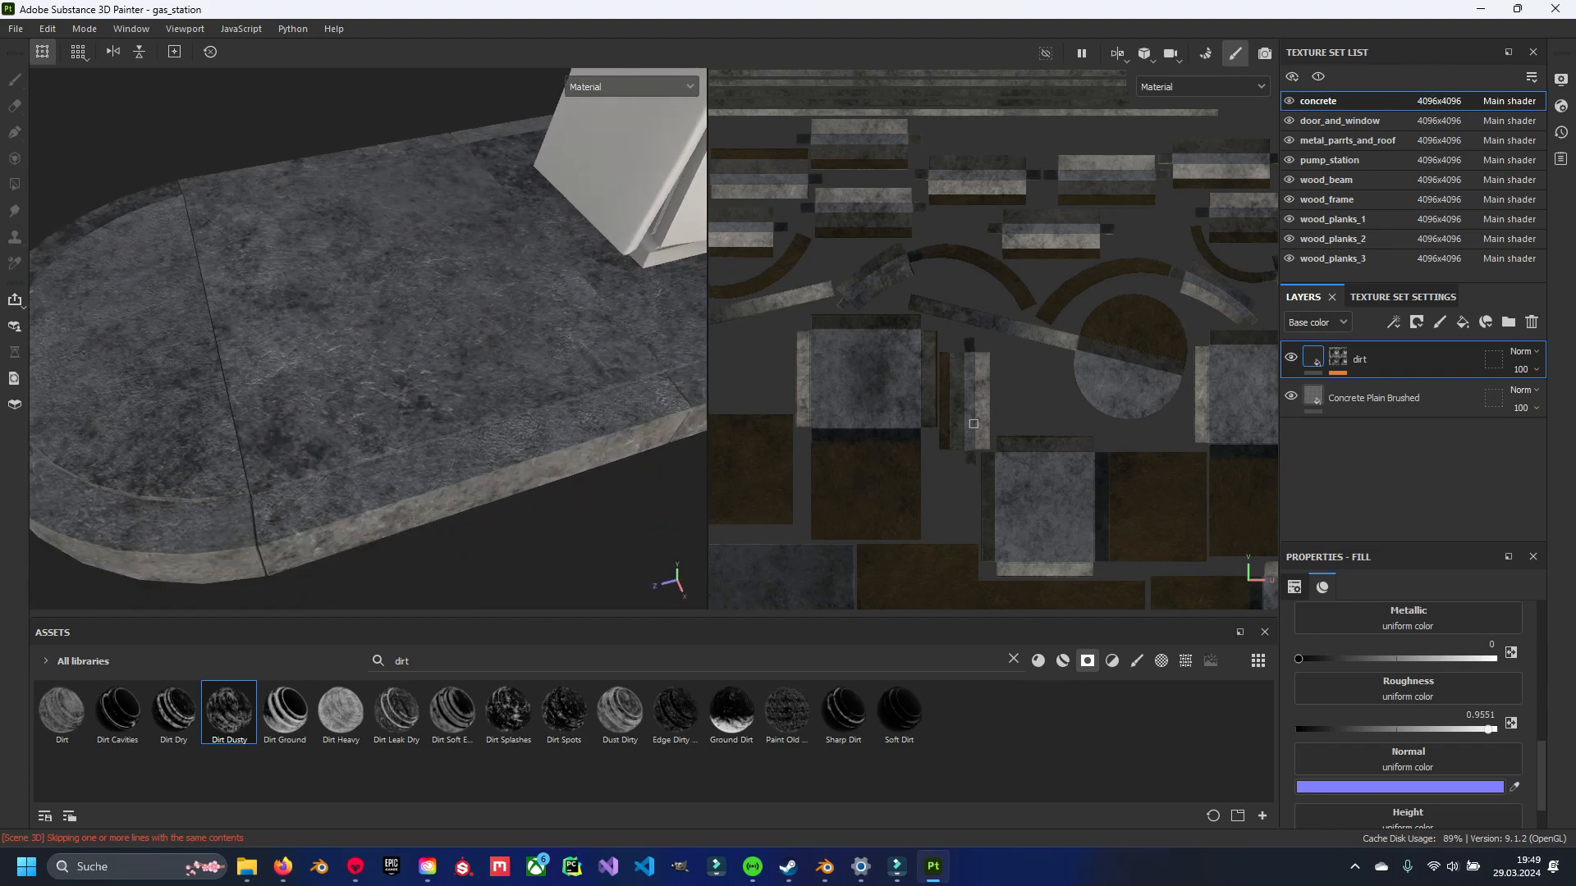
Check the dirt fill's base color in its color picker, close it, and view the island beside the pump.
scroll(1407, 714, "up", 4)
scroll(1408, 714, "down", 3)
scroll(1408, 714, "up", 2)
scroll(1408, 714, "down", 3)
left_click(1400, 683)
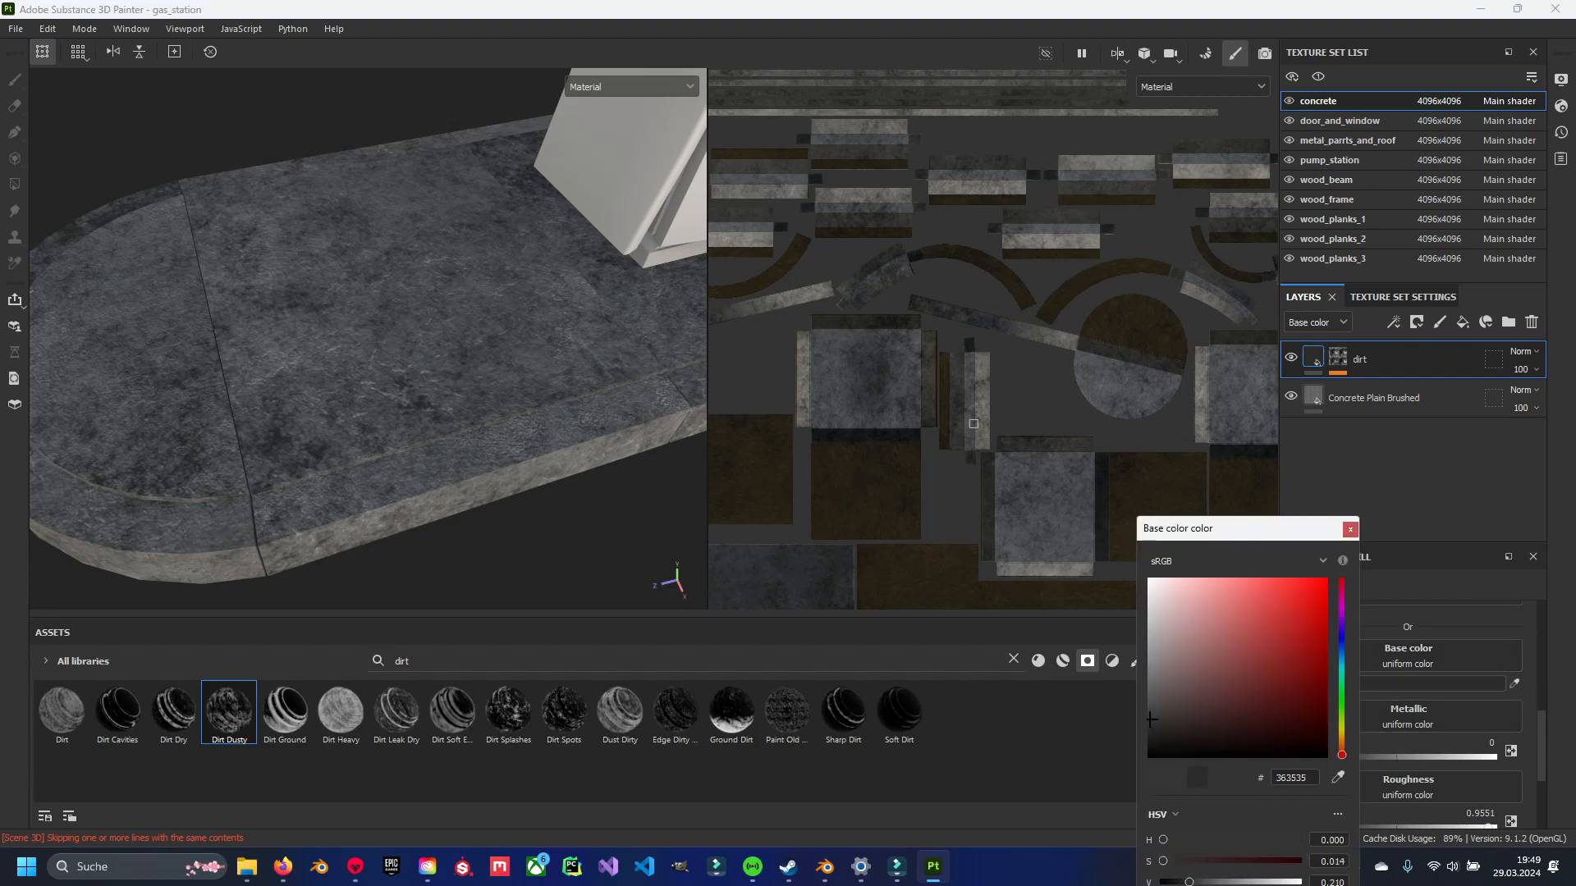
left_click(1350, 529)
mouse_move(370, 344)
left_mouse_down("alt")
mouse_move(460, 296)
mouse_move(394, 386)
mouse_move(353, 295)
mouse_move(271, 349)
mouse_move(234, 325)
left_mouse_up("alt")
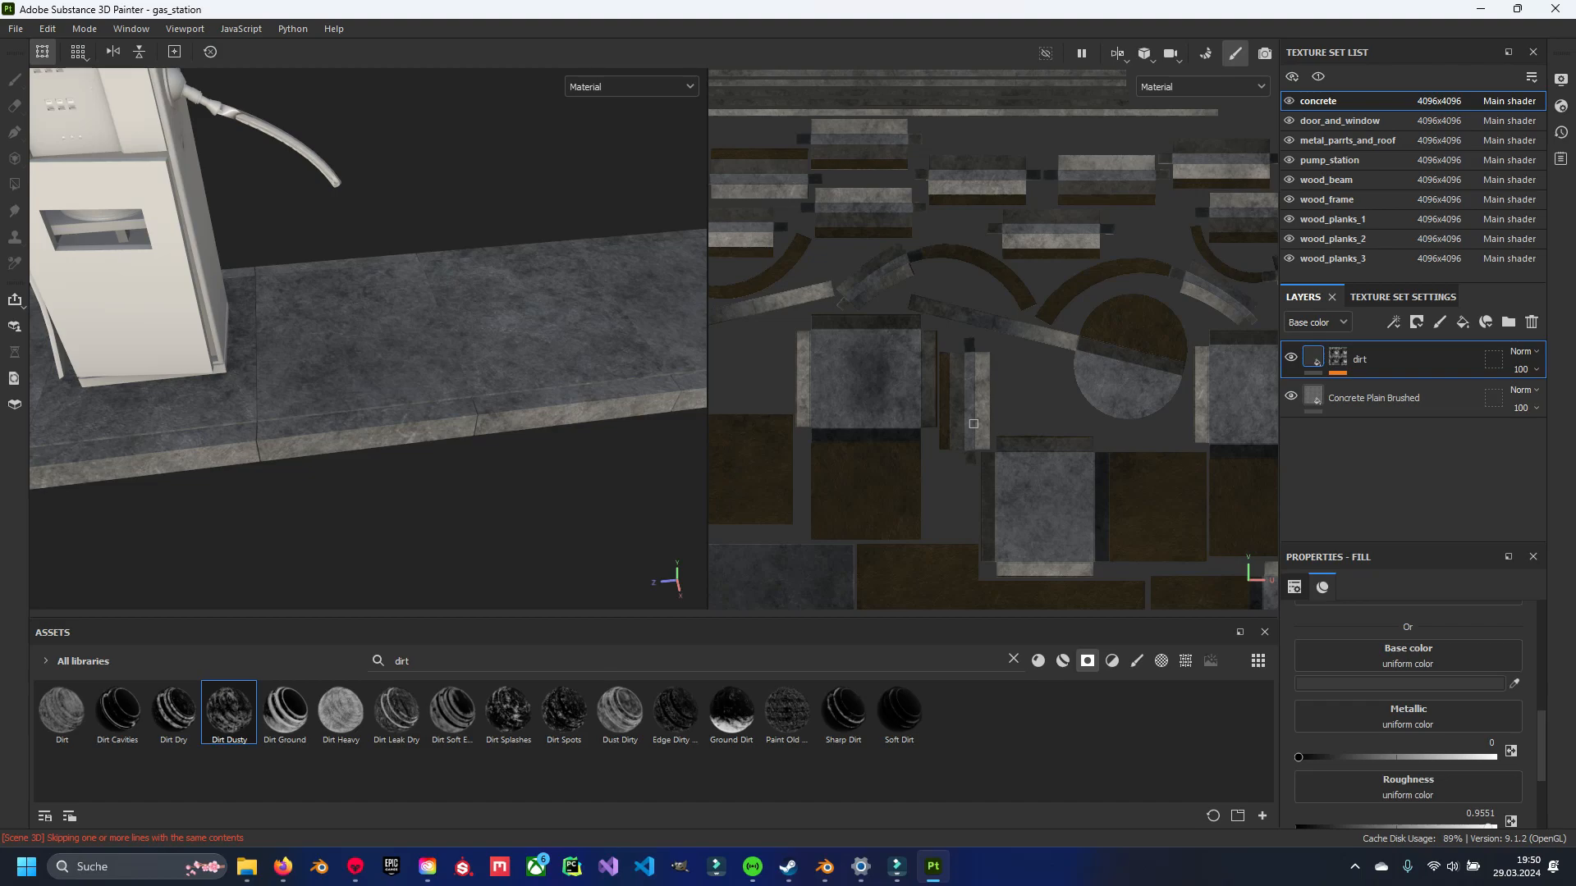
Limit the asset library to materials, search it for "moss", and clear the search.
left_click(1014, 660)
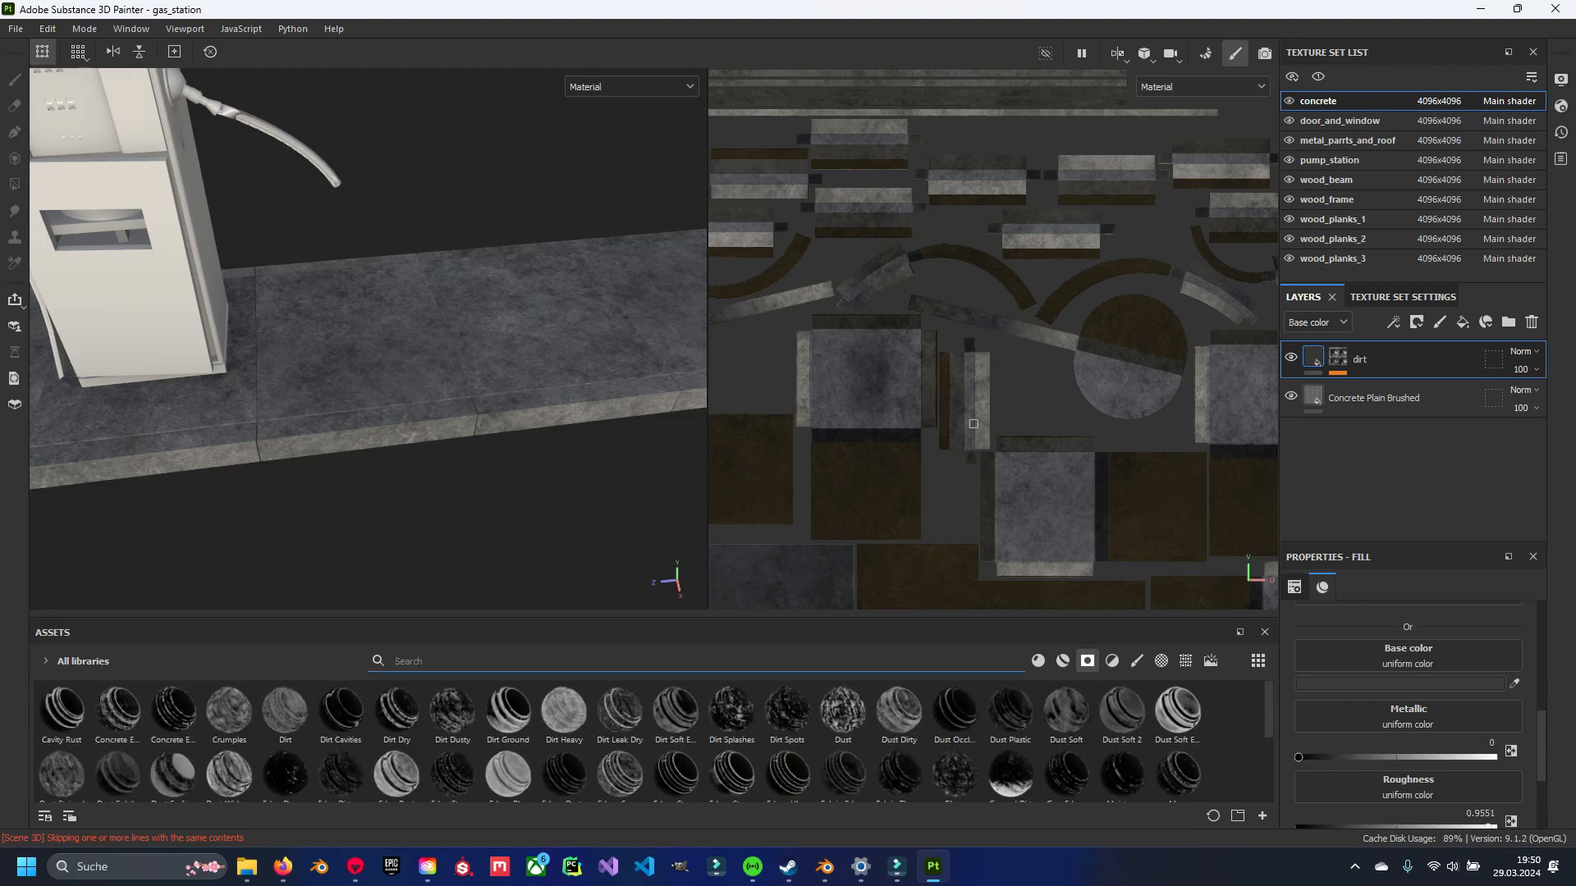
left_click(1038, 660)
left_click(919, 661)
type("moss")
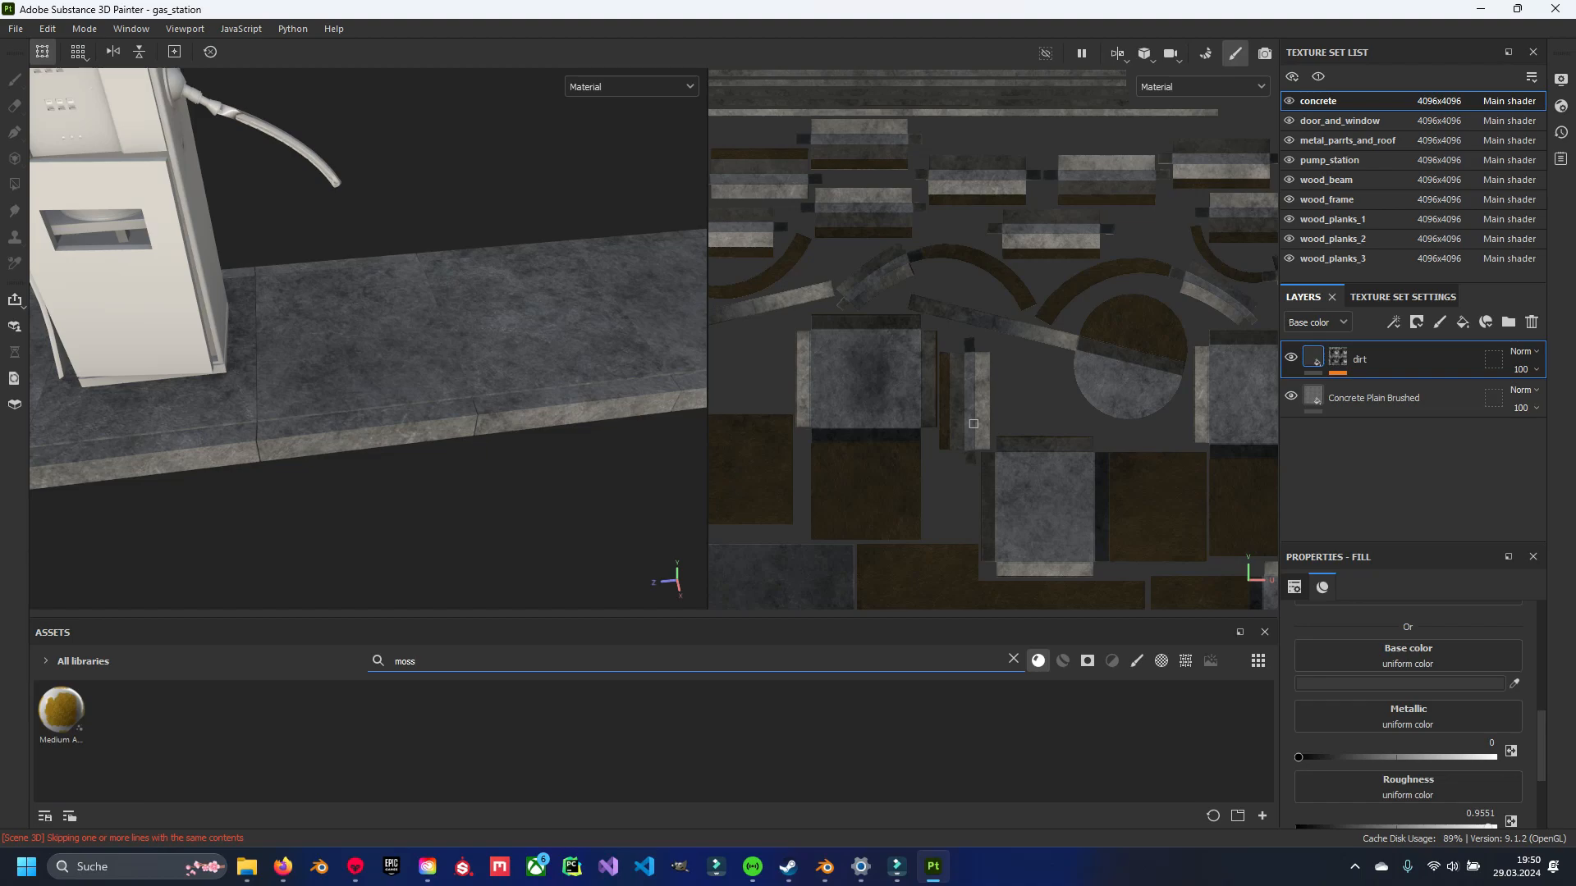
key("Return")
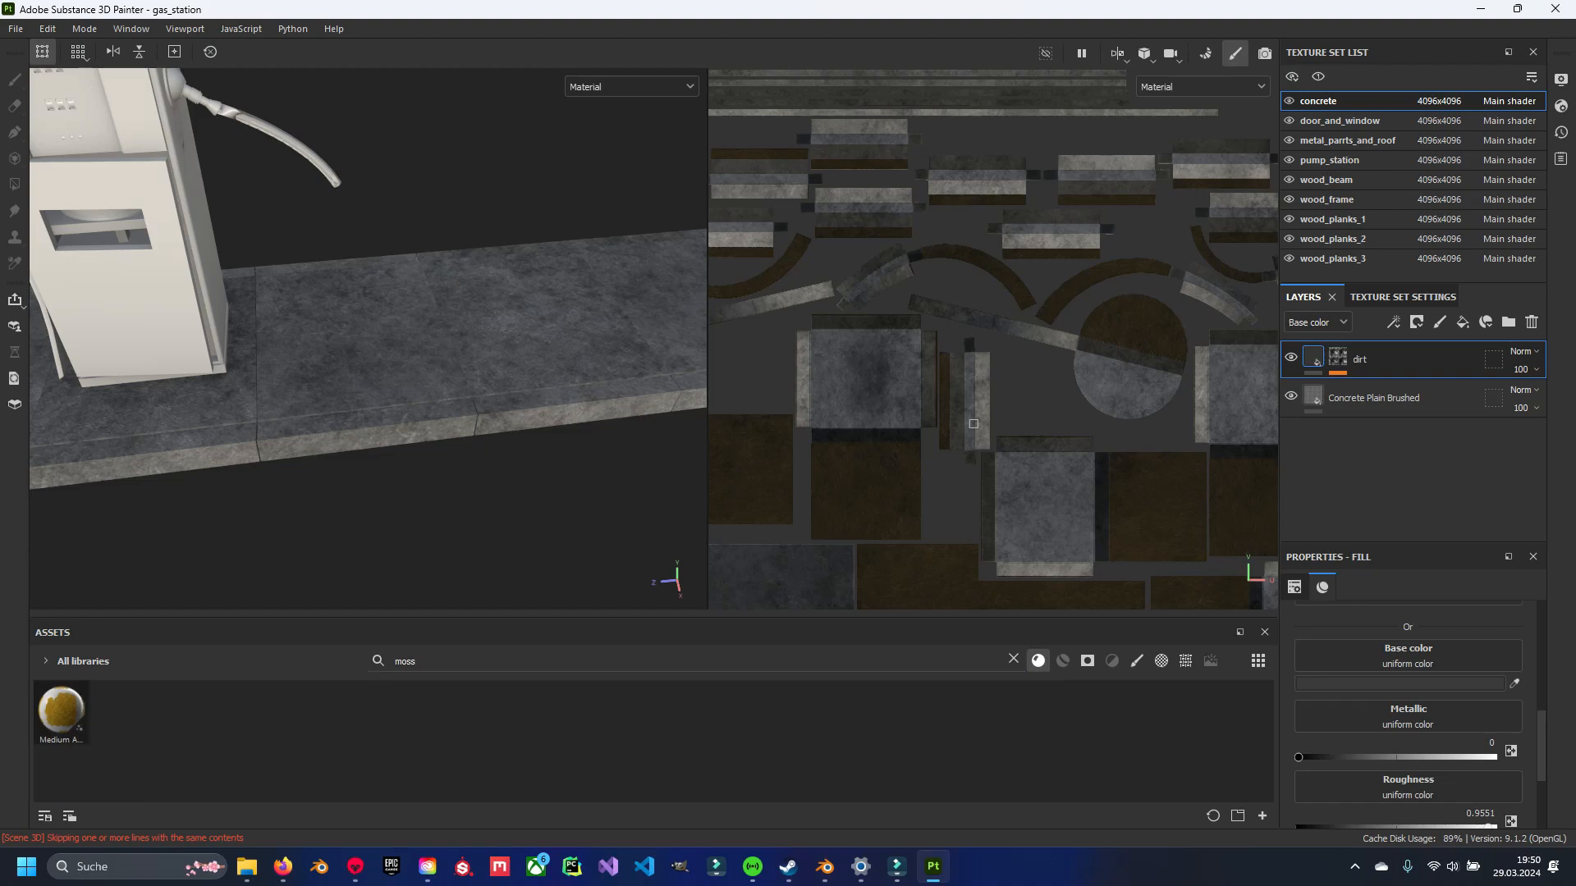
mouse_move(61, 710)
key("BackSpace")
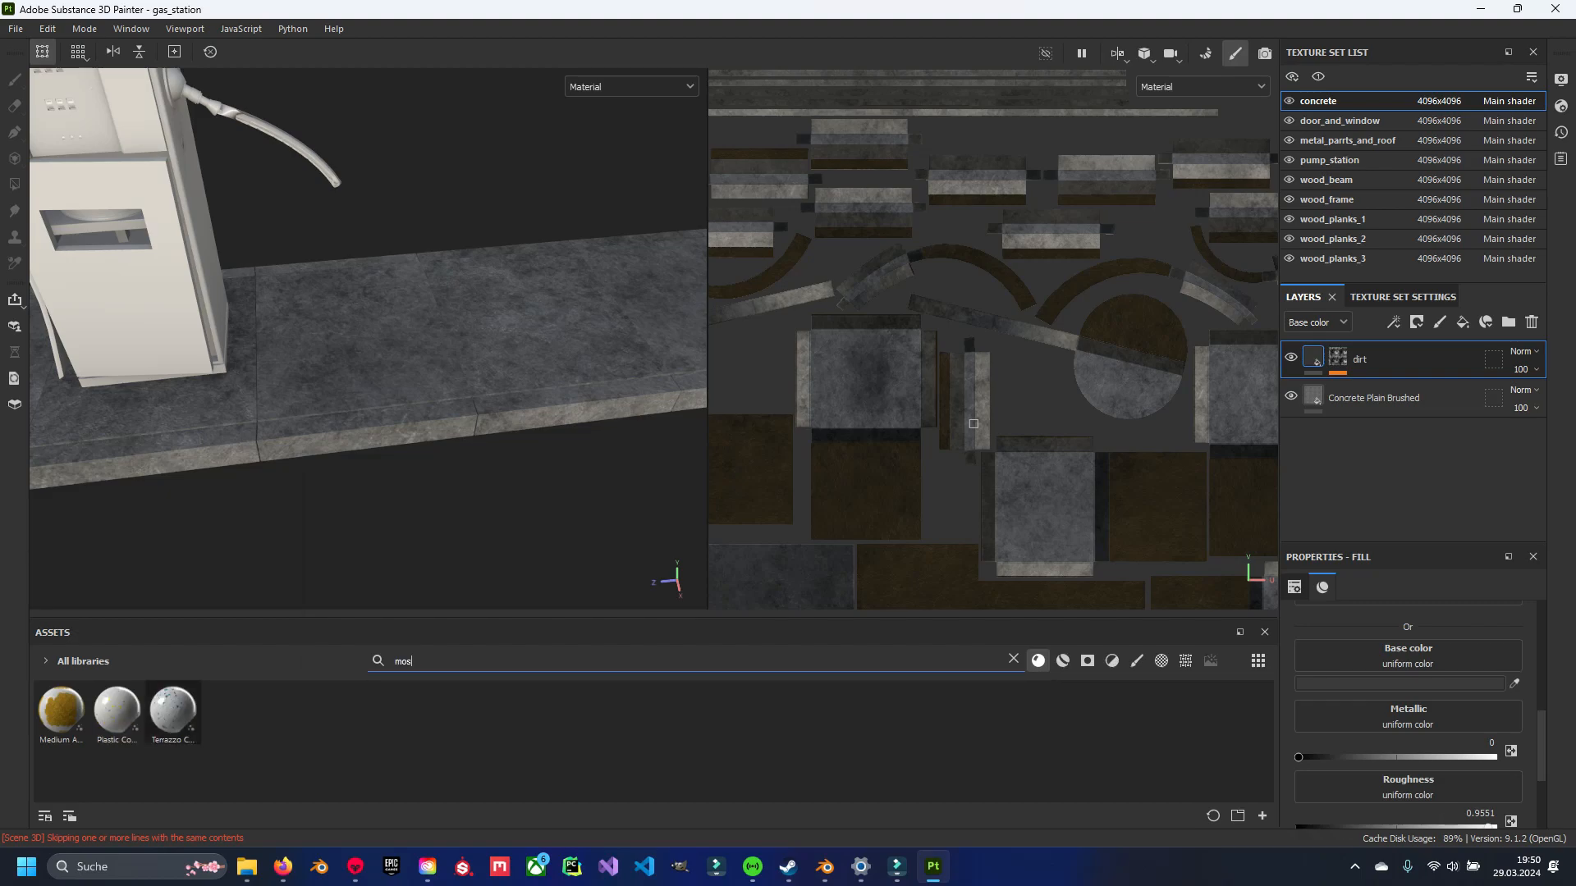
key("BackSpace")
key("BackSpace")
key("BackSpace")
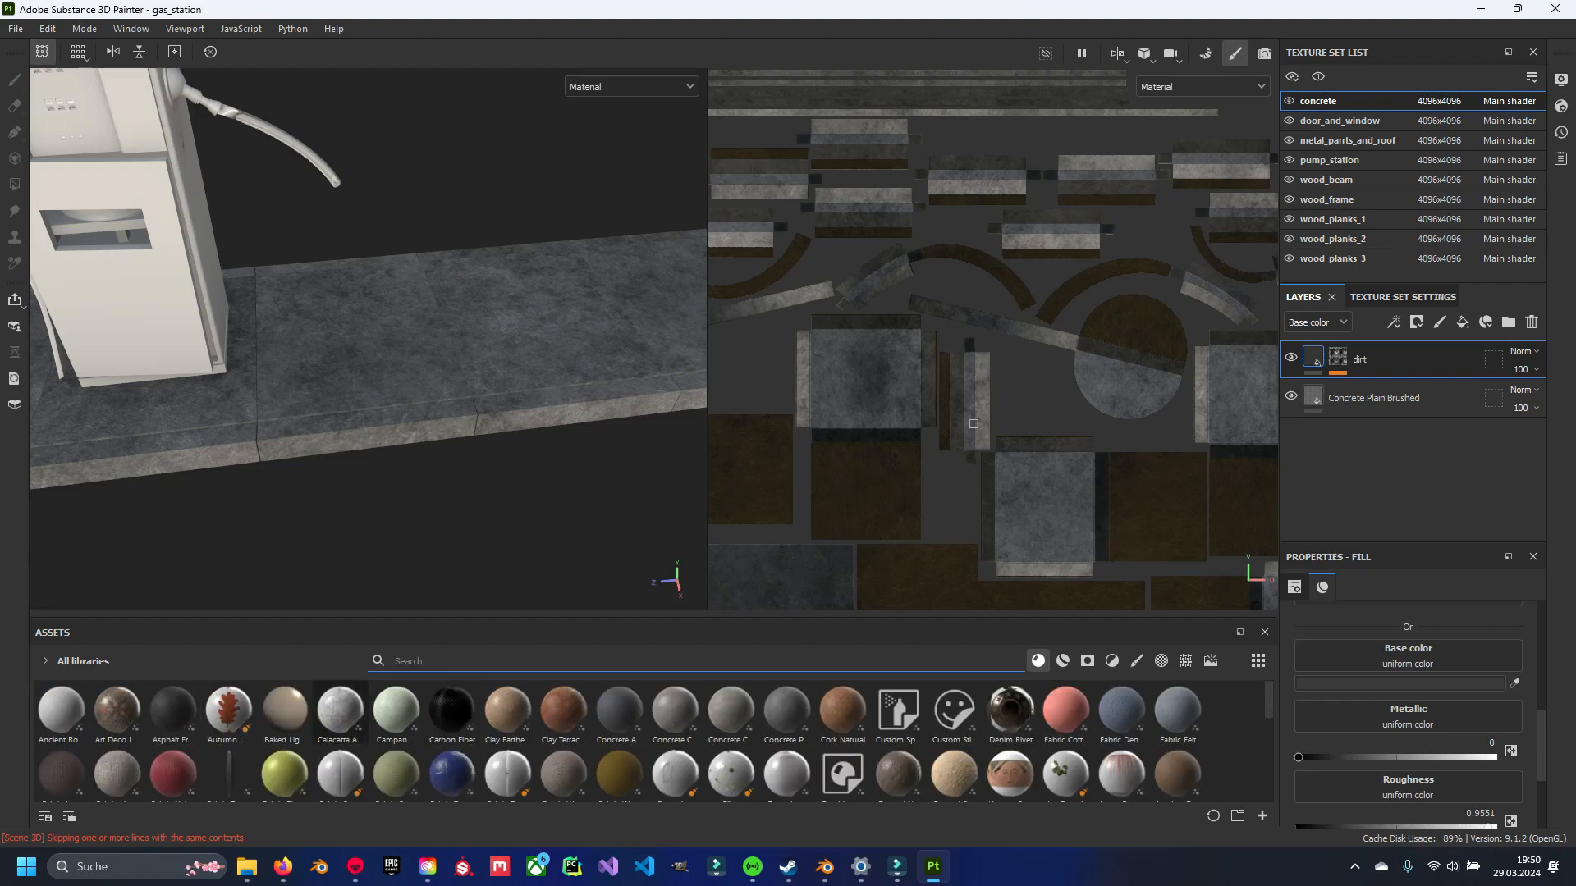
Switch to Creative Cloud Desktop and search the Substance 3D assets for "moss".
key("alt+Tab")
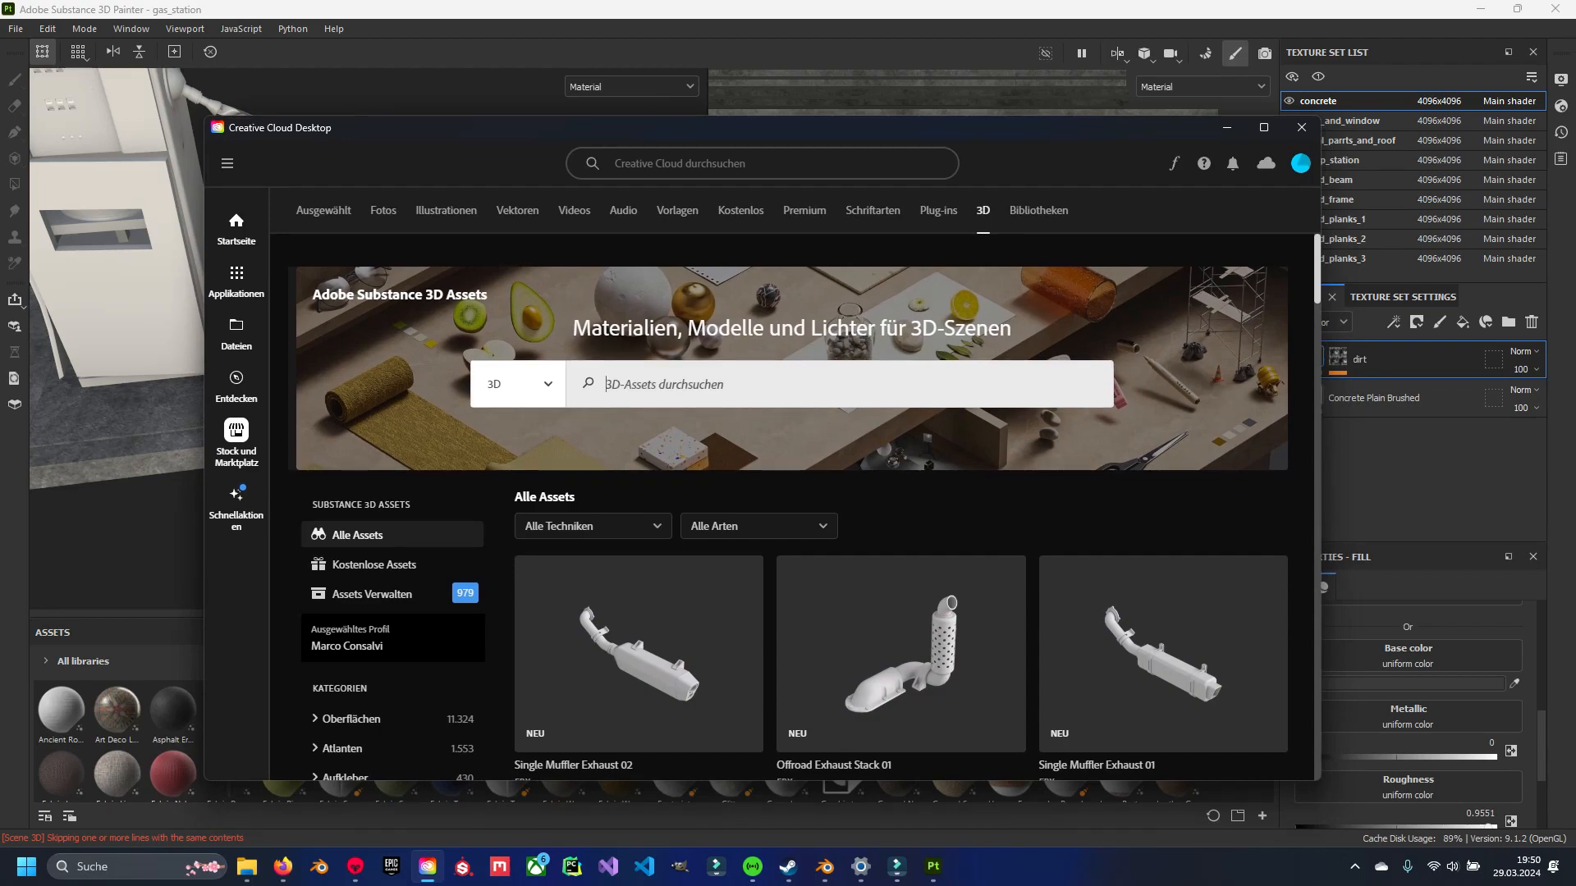
type("moss")
key("Return")
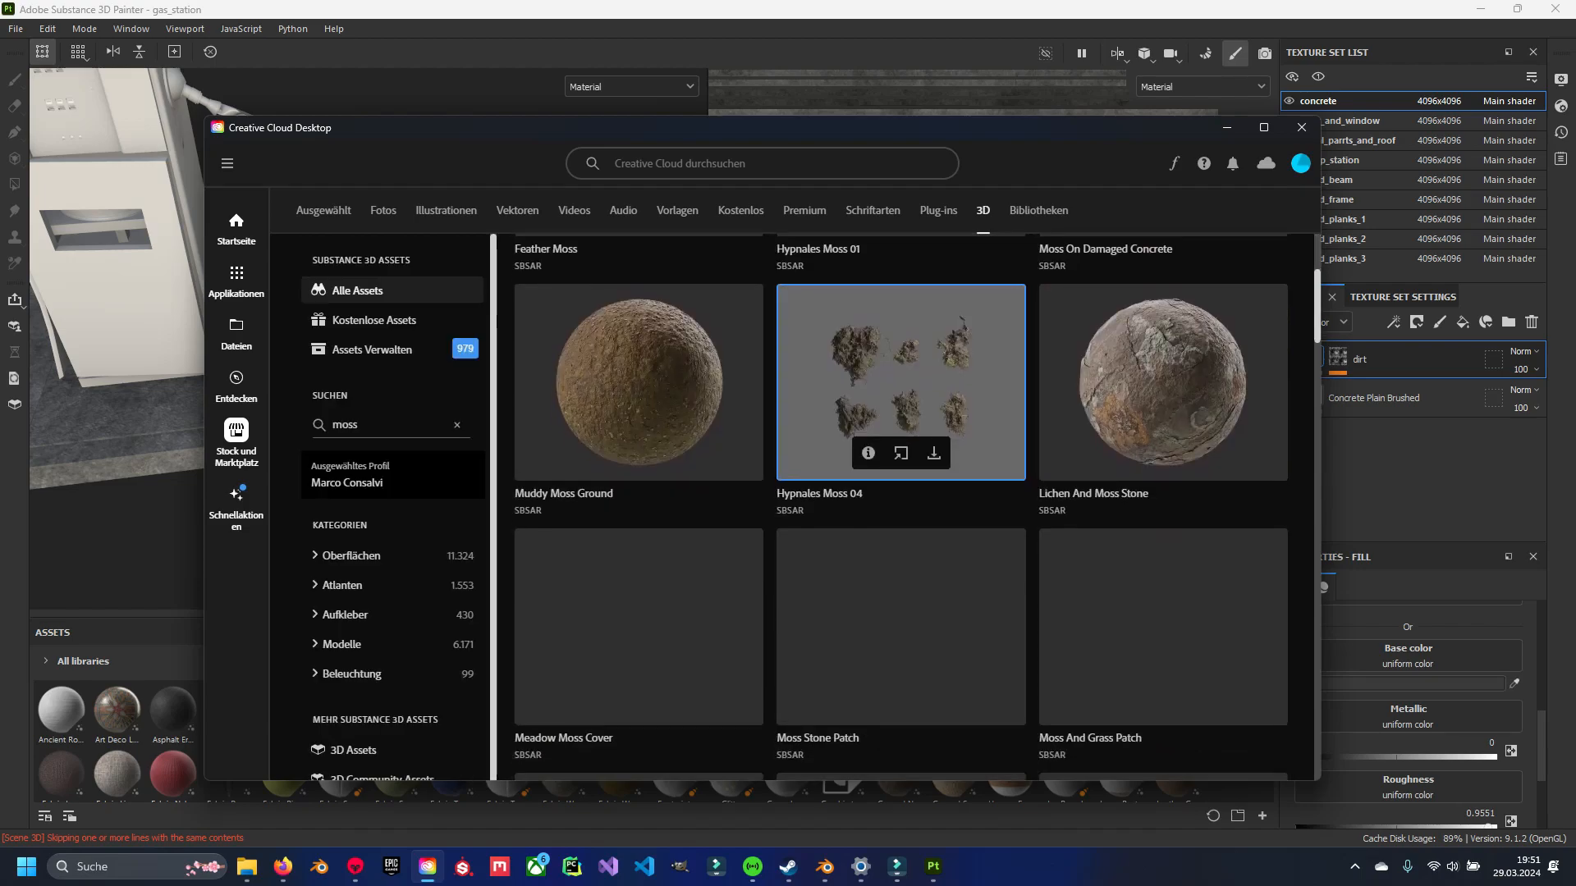
Browse the moss assets and download the Damp Thick Moss Covered Ground material.
scroll(900, 329, "down", 3)
scroll(901, 394, "down", 5)
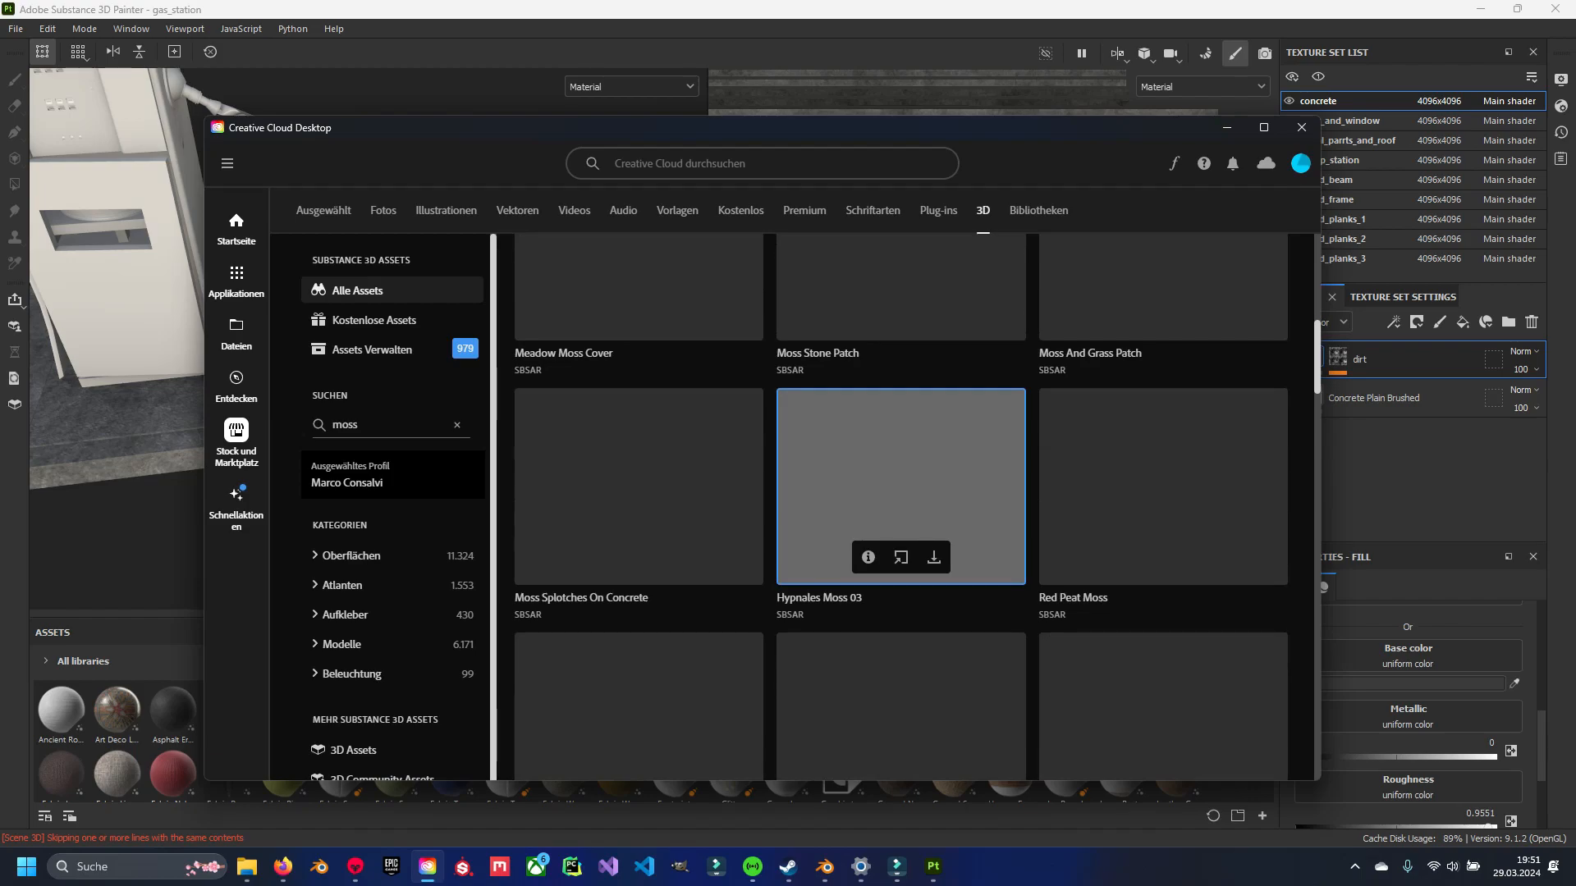
scroll(640, 411, "up", 8)
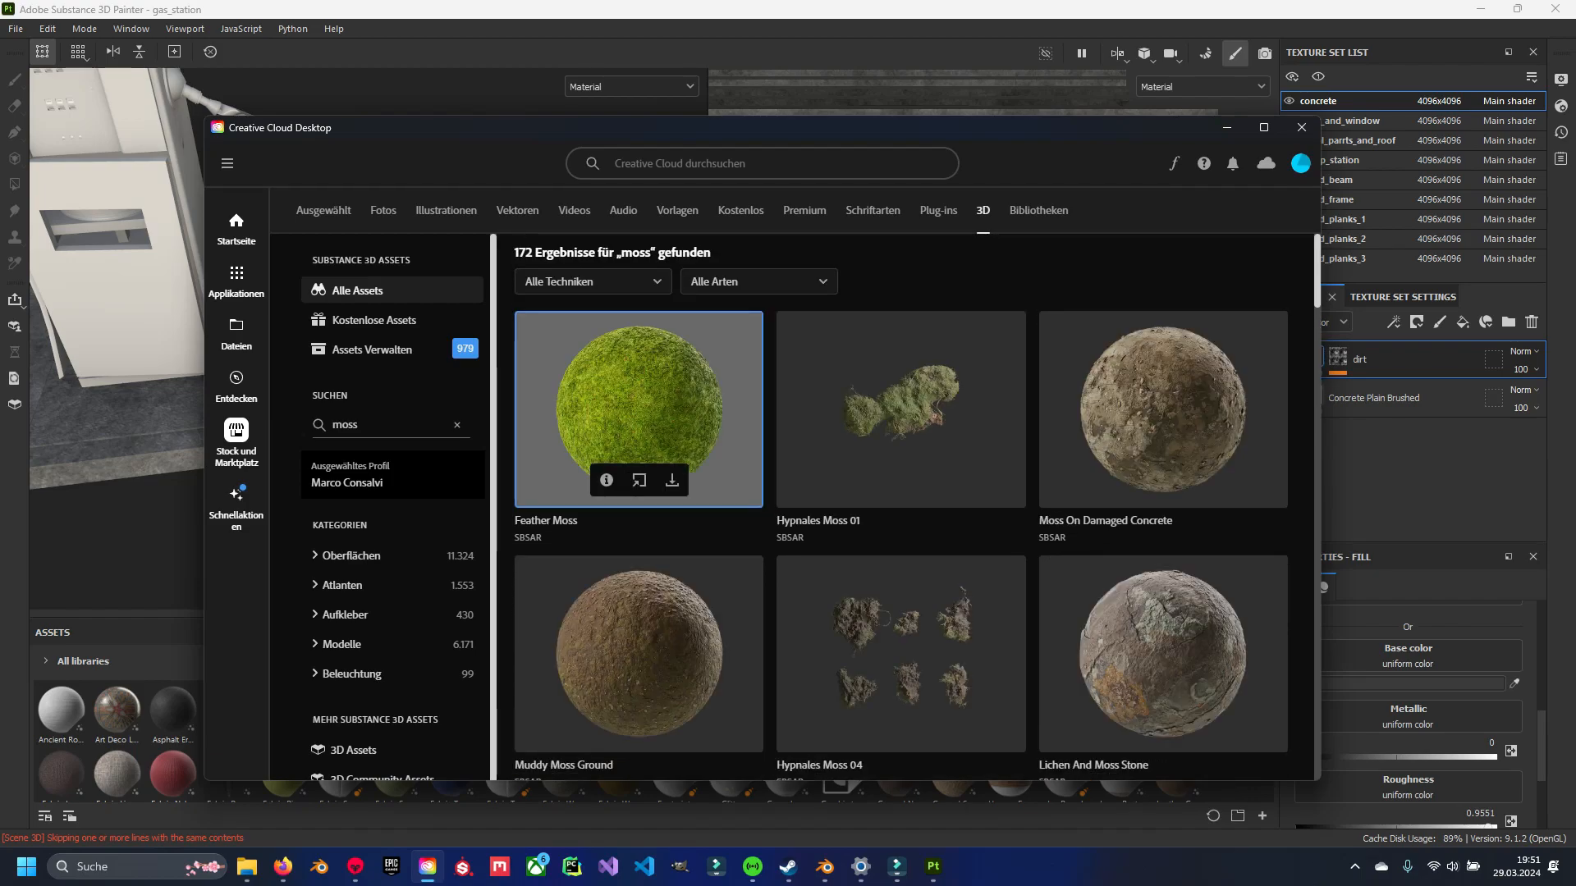
scroll(900, 394, "down", 5)
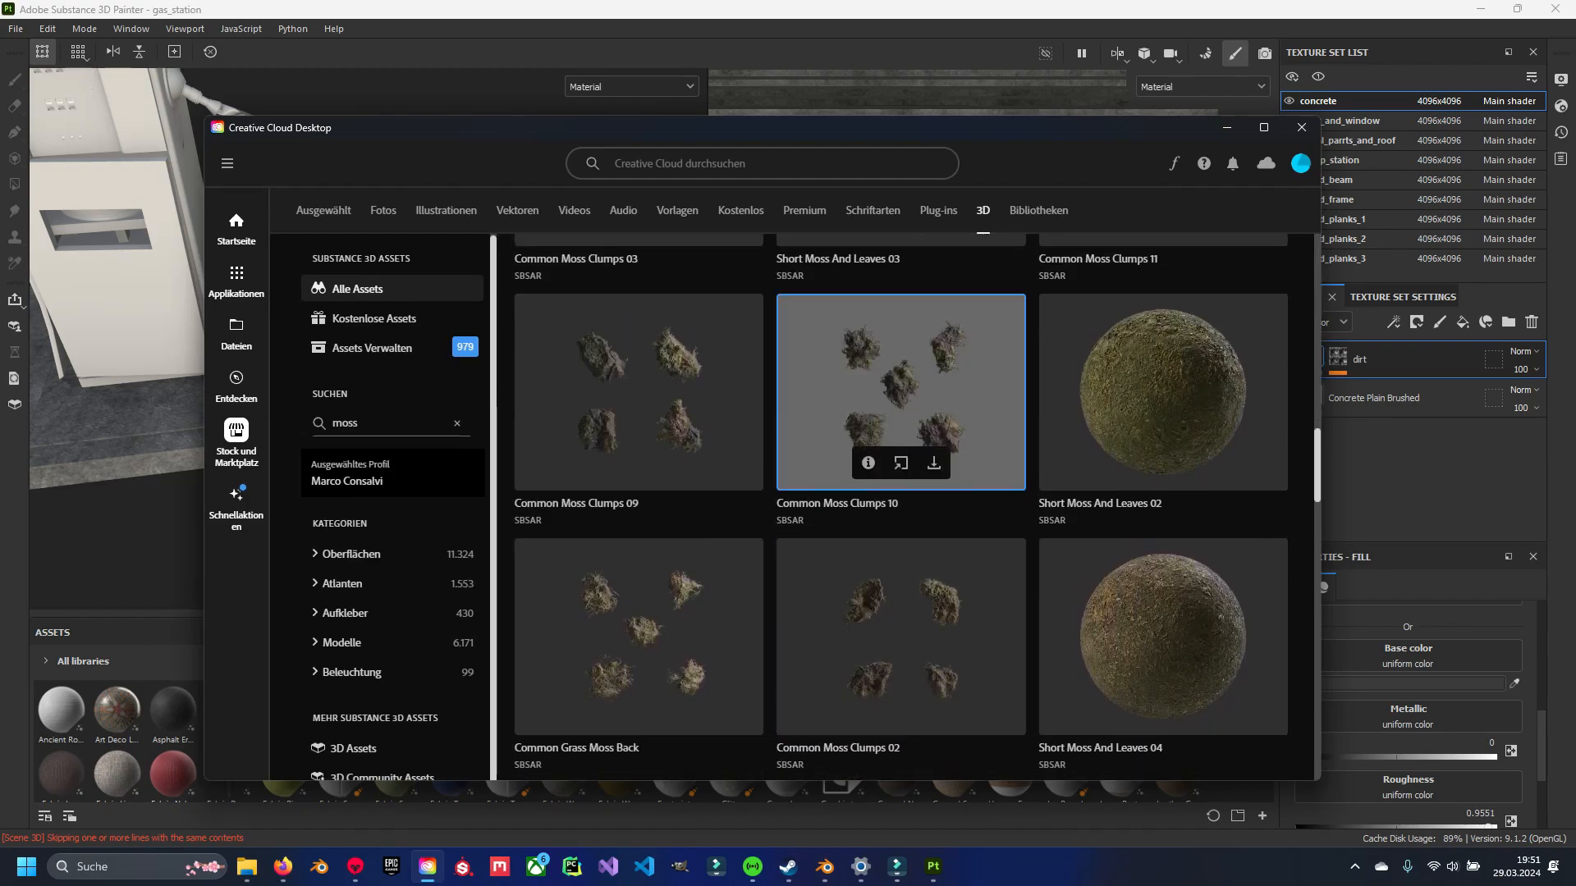
scroll(901, 410, "down", 3)
scroll(901, 410, "down", 5)
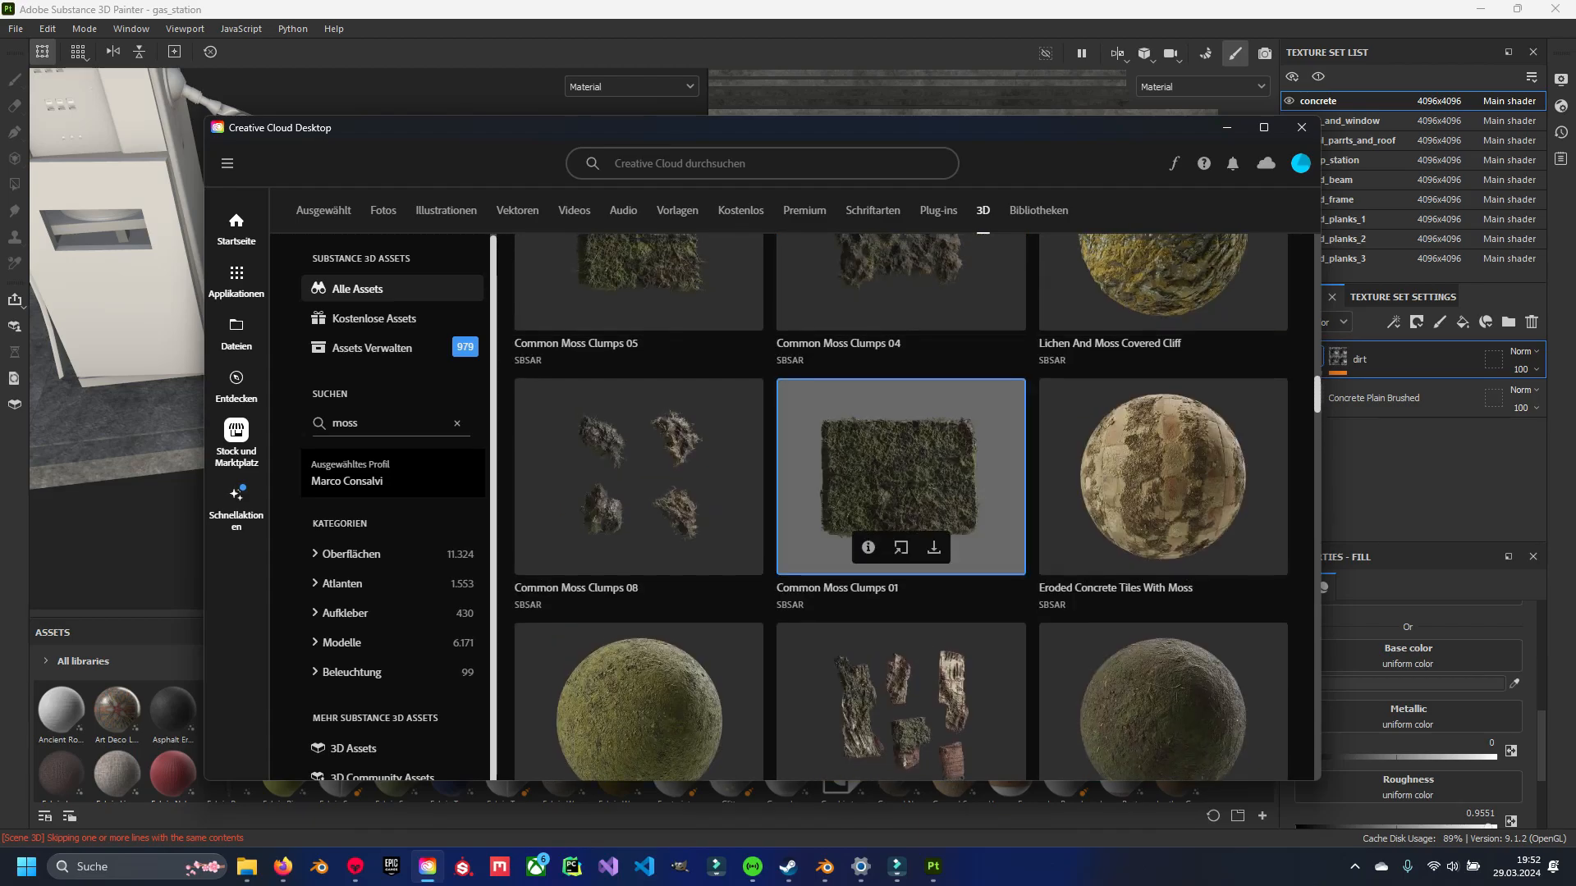
scroll(900, 476, "down", 3)
scroll(1163, 476, "up", 10)
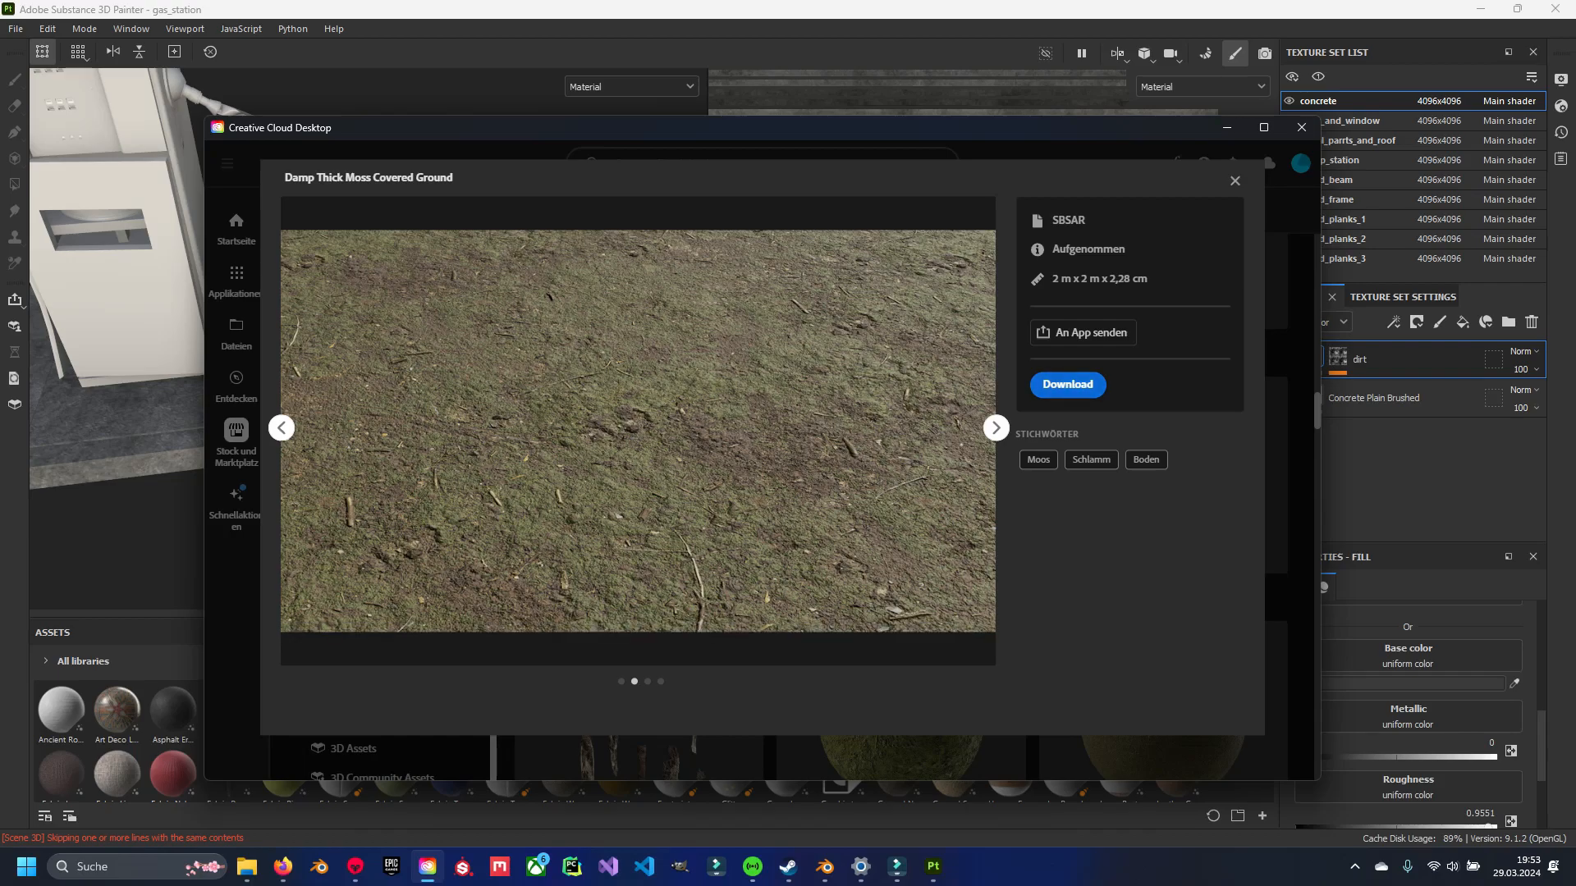
left_click(1068, 385)
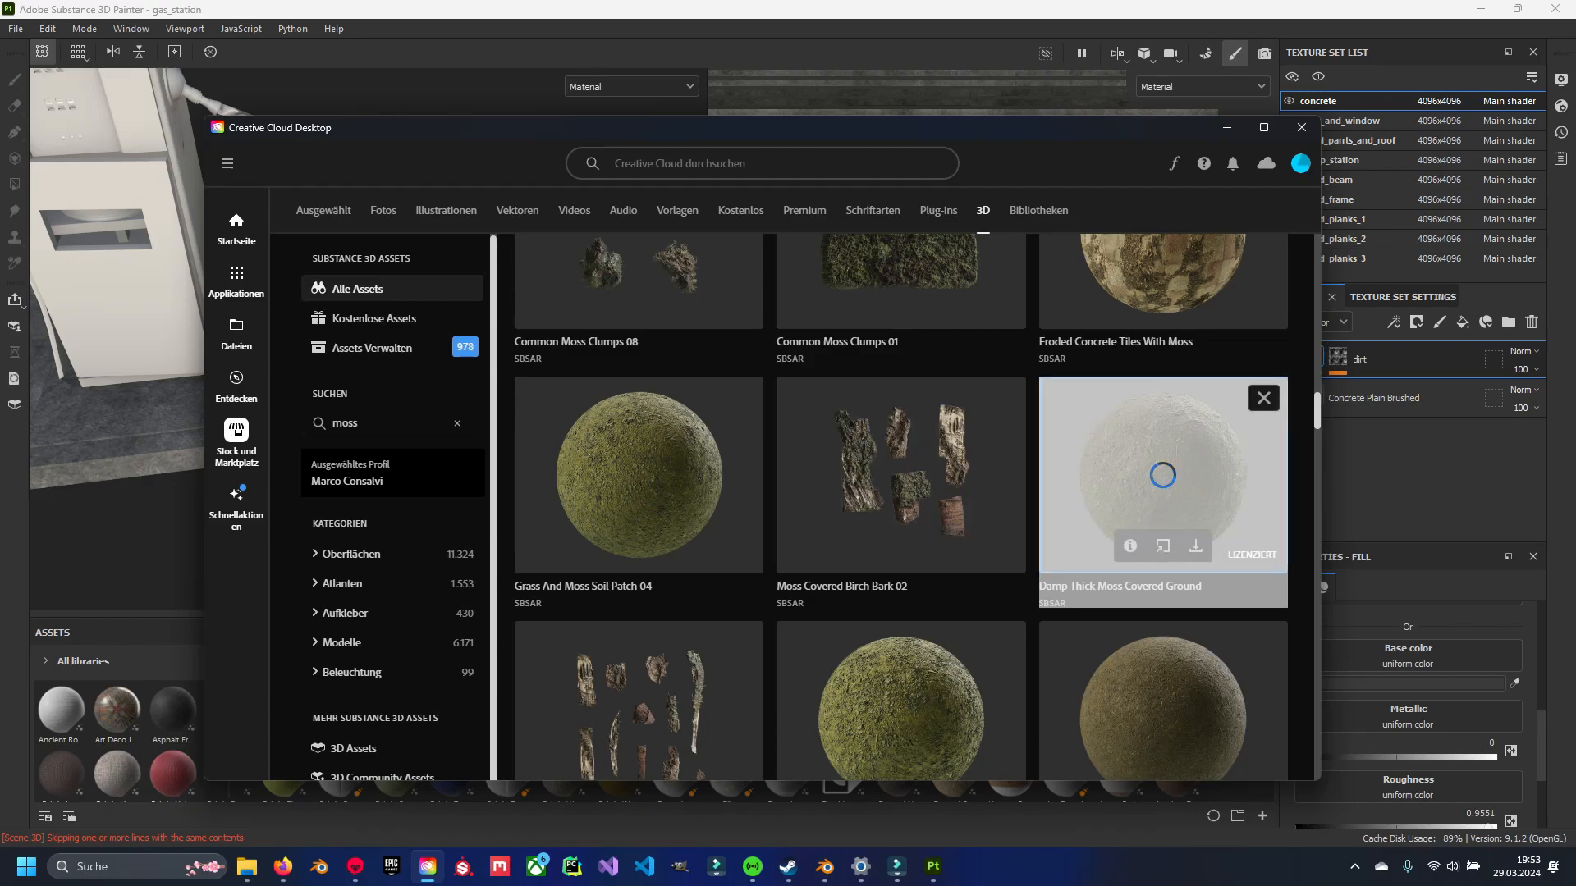
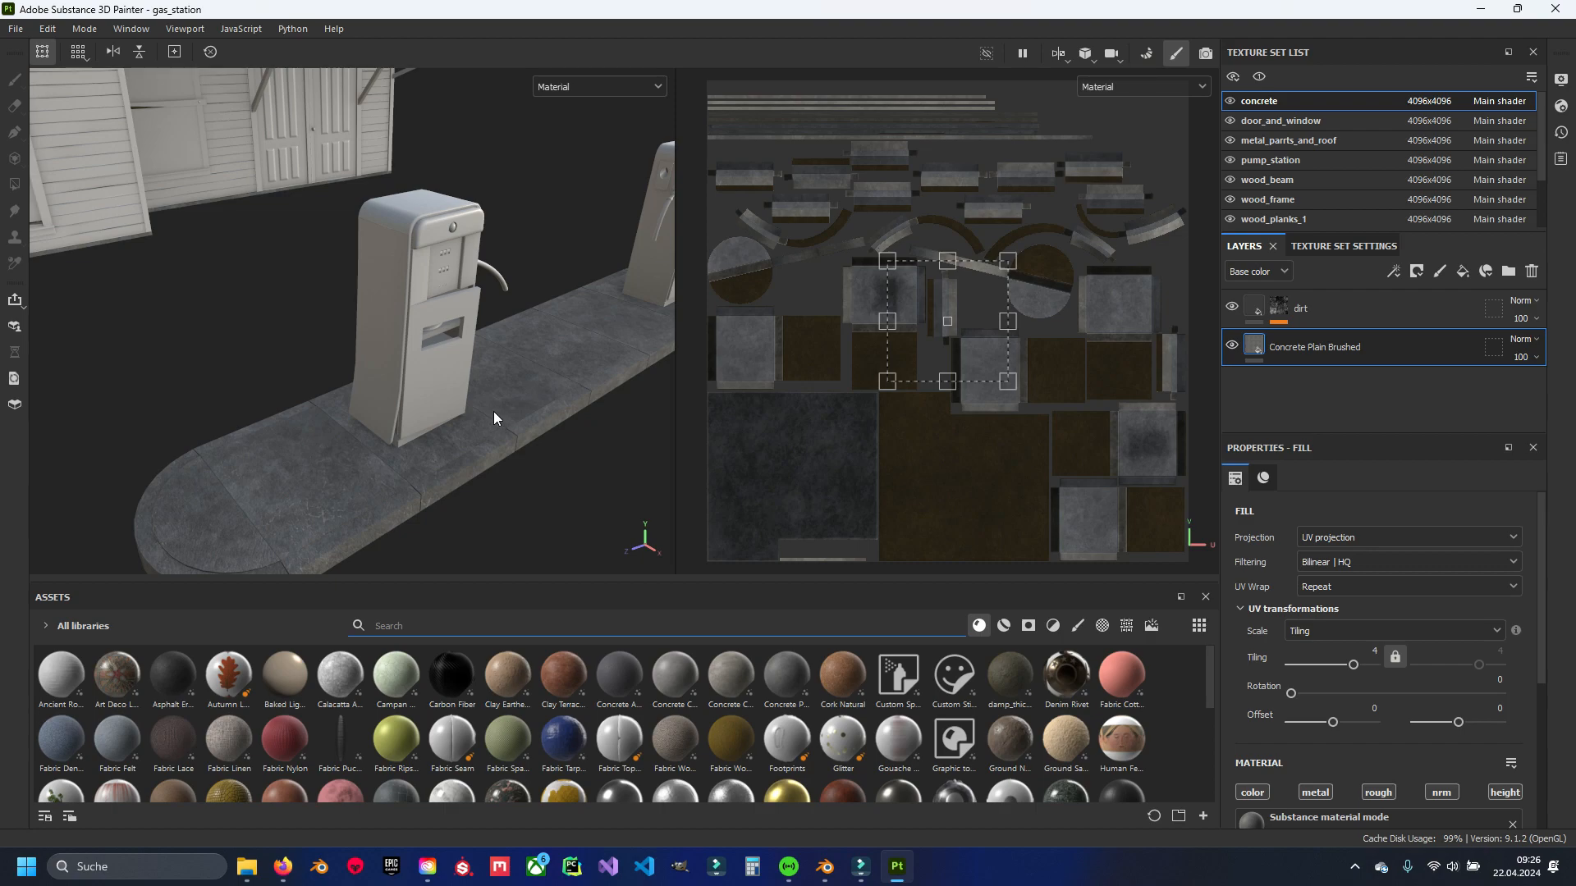
Open the Import resources dialog, review the import destinations including library 'your_assets', and close it without importing.
left_click(16, 28)
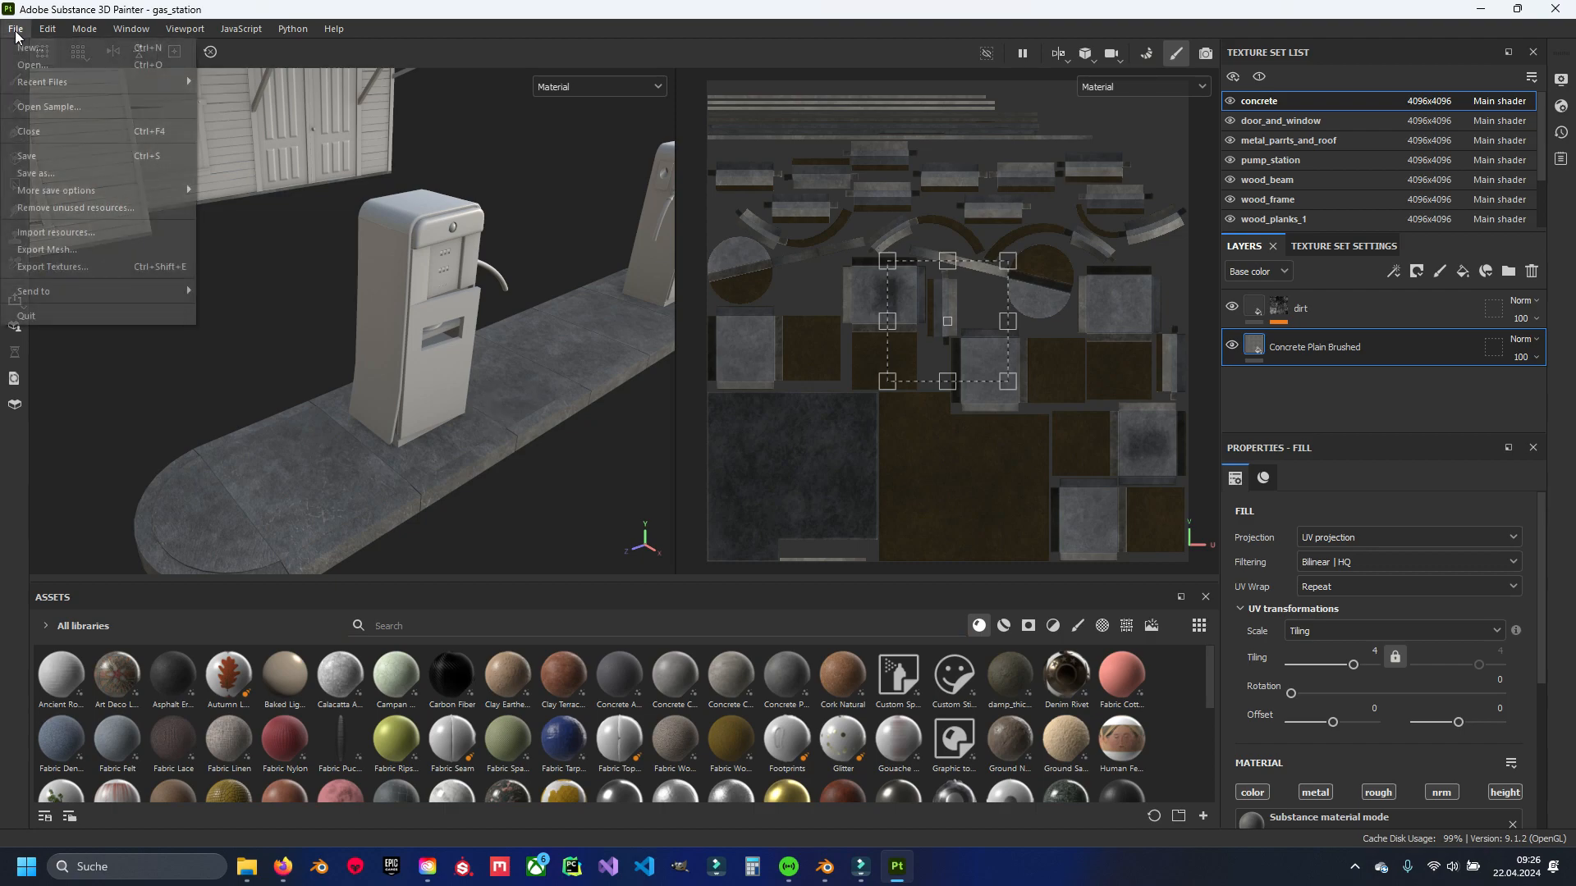
left_click(90, 233)
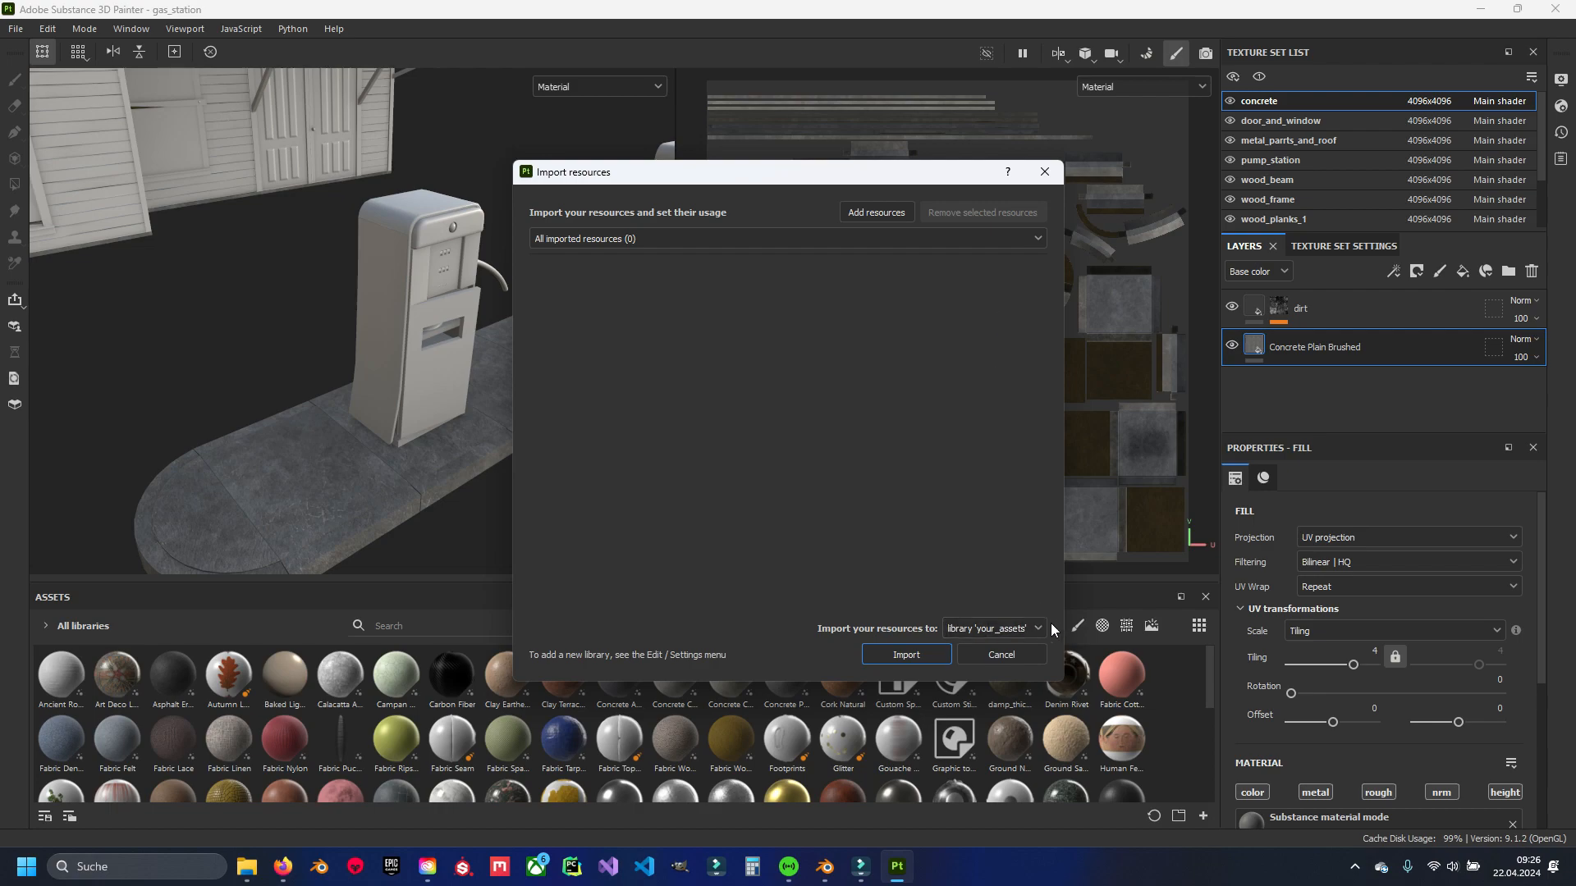
left_click(993, 628)
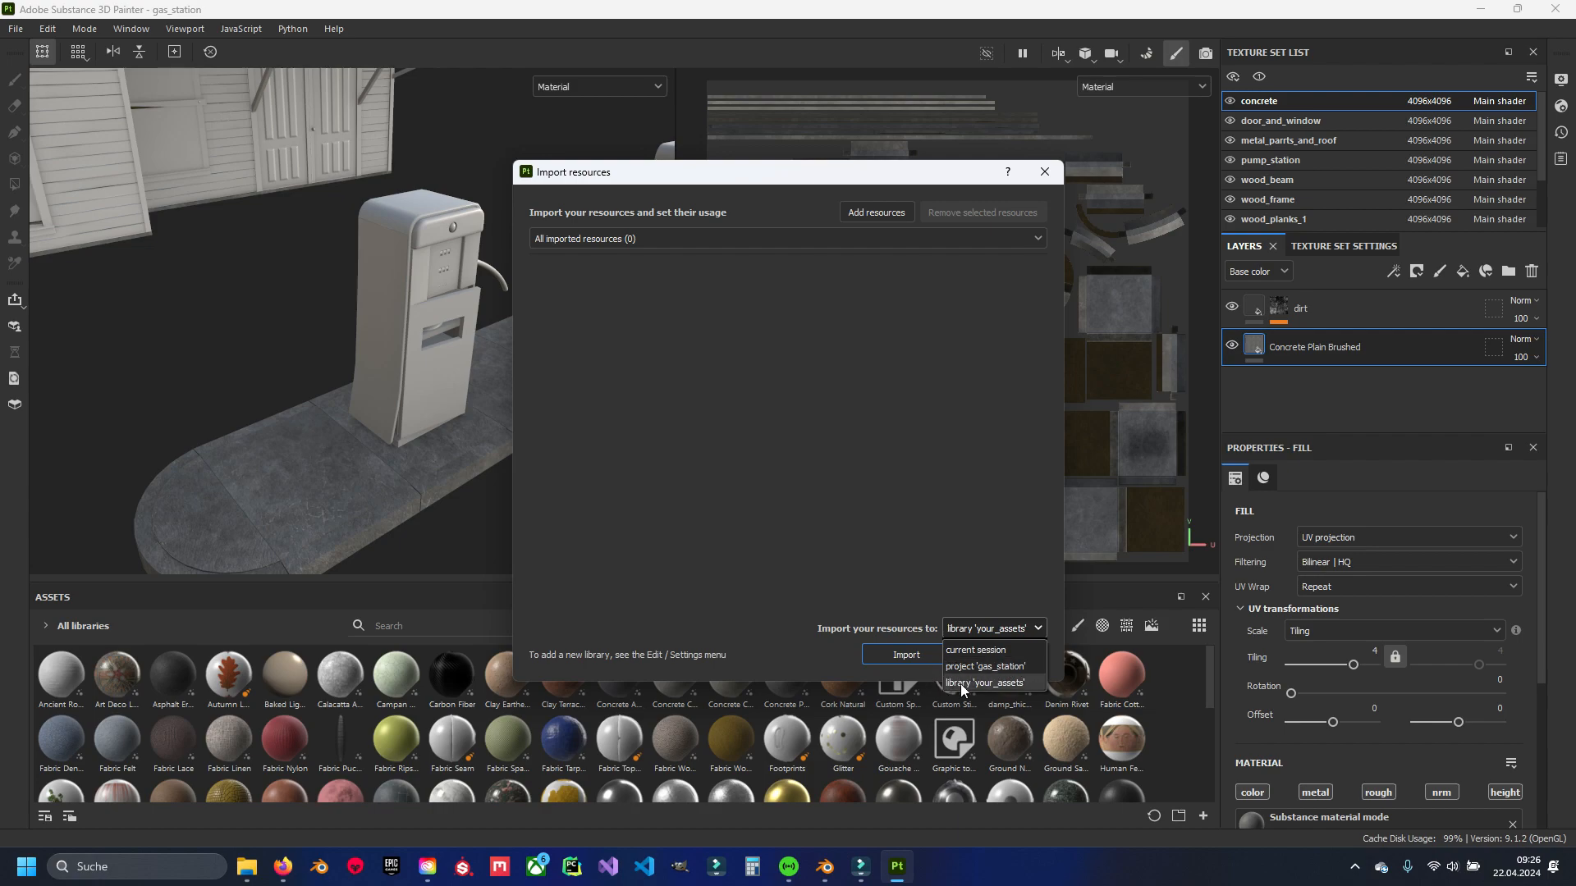
left_click(726, 499)
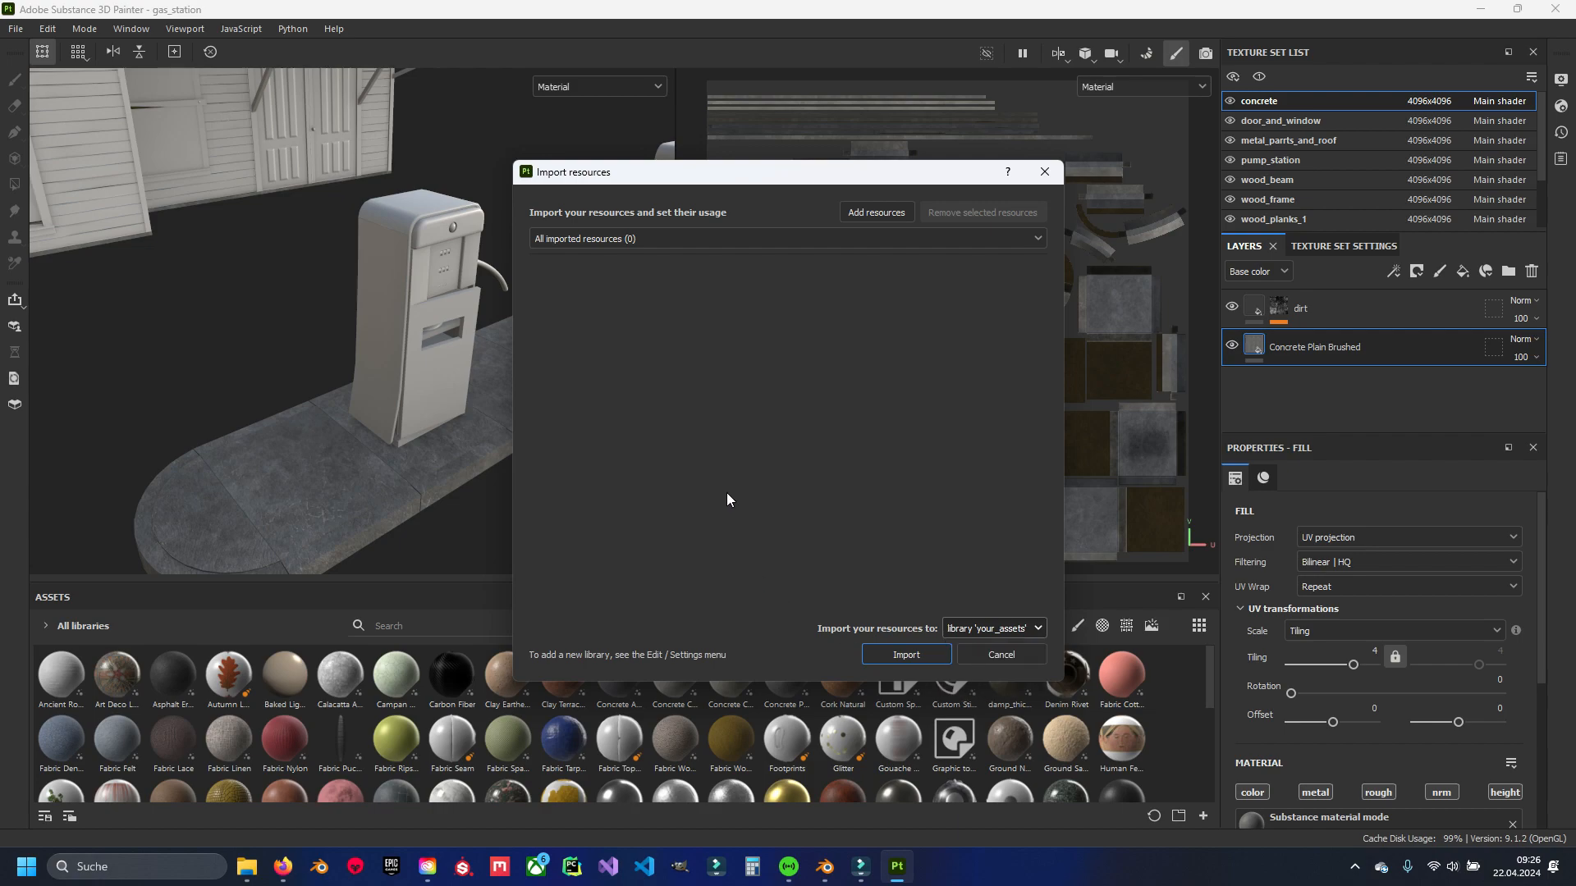
left_click(1045, 173)
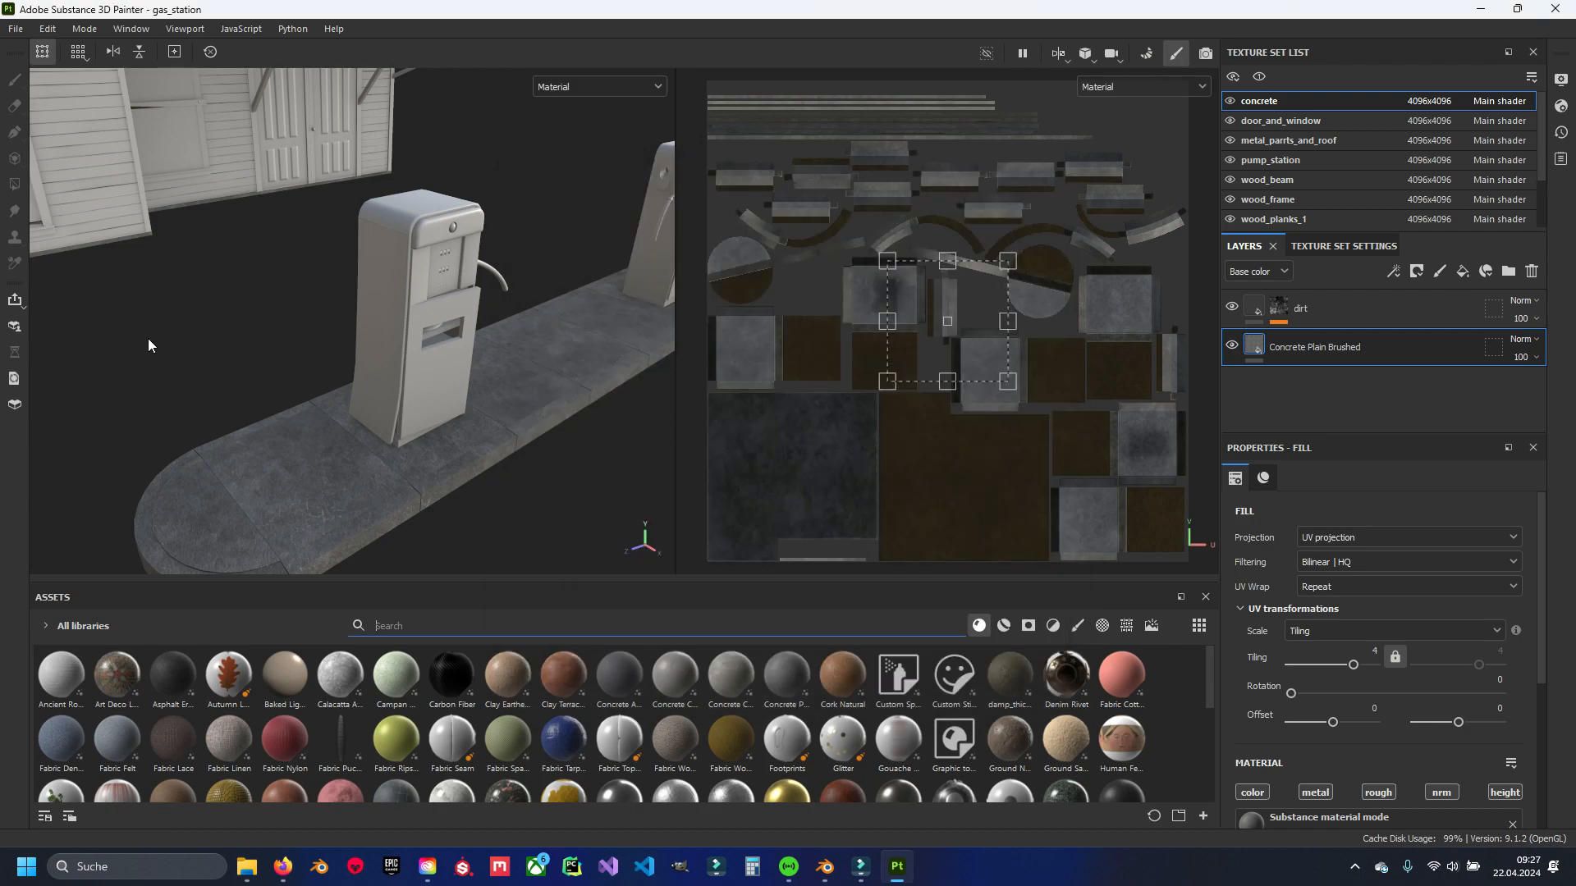
Switch to Creative Cloud Desktop, send the Damp Thick Moss Covered Ground material to Substance 3D Painter, and return to Painter.
key("alt+Tab")
mouse_move(698, 319)
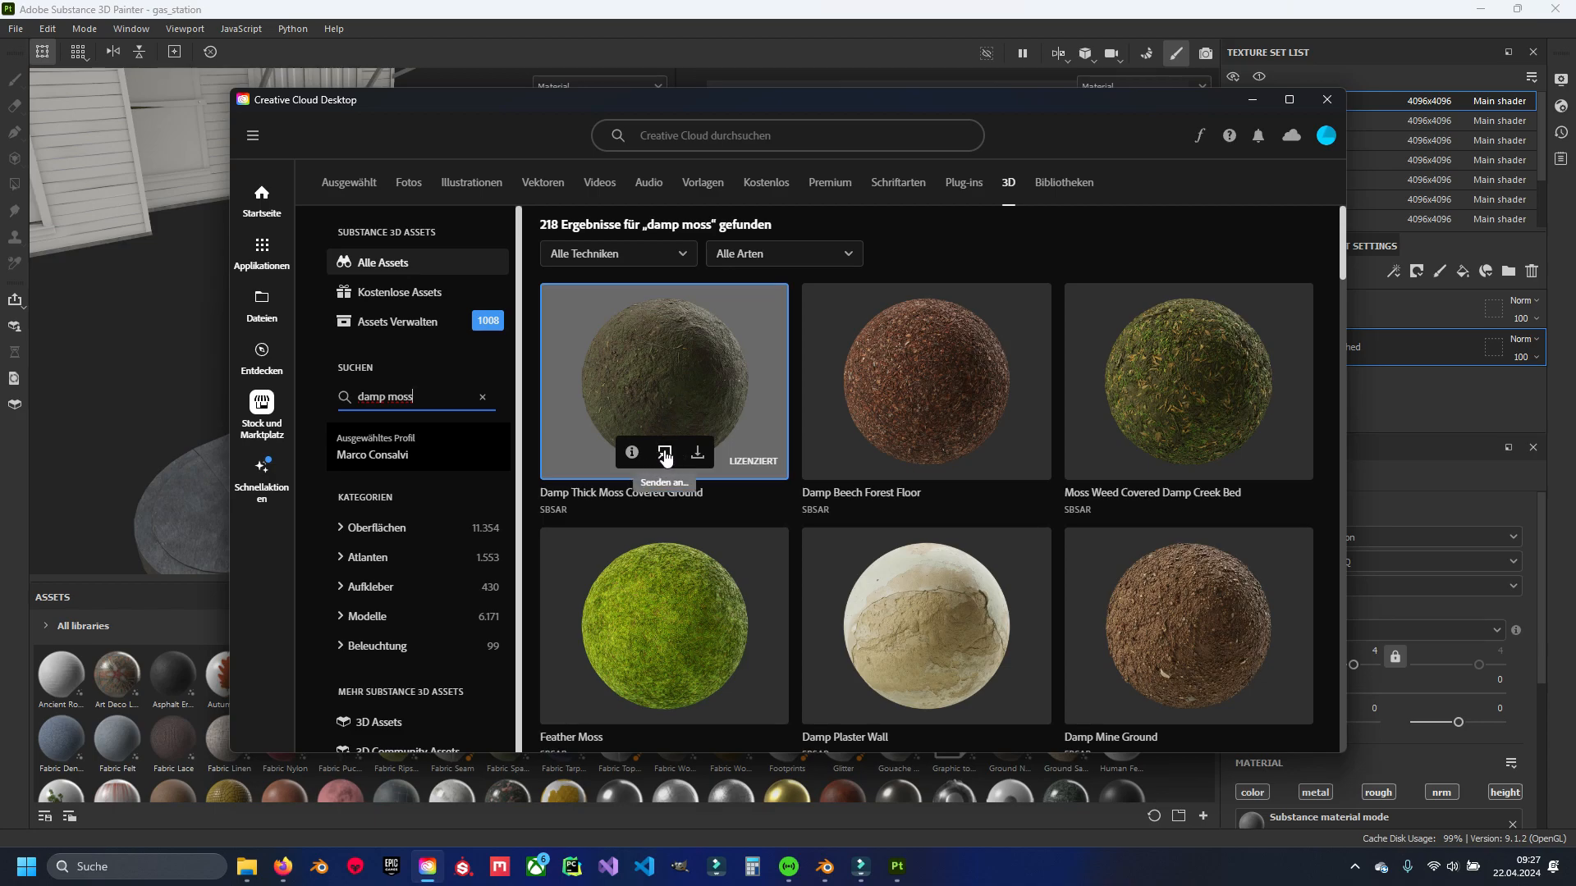
left_click(663, 457)
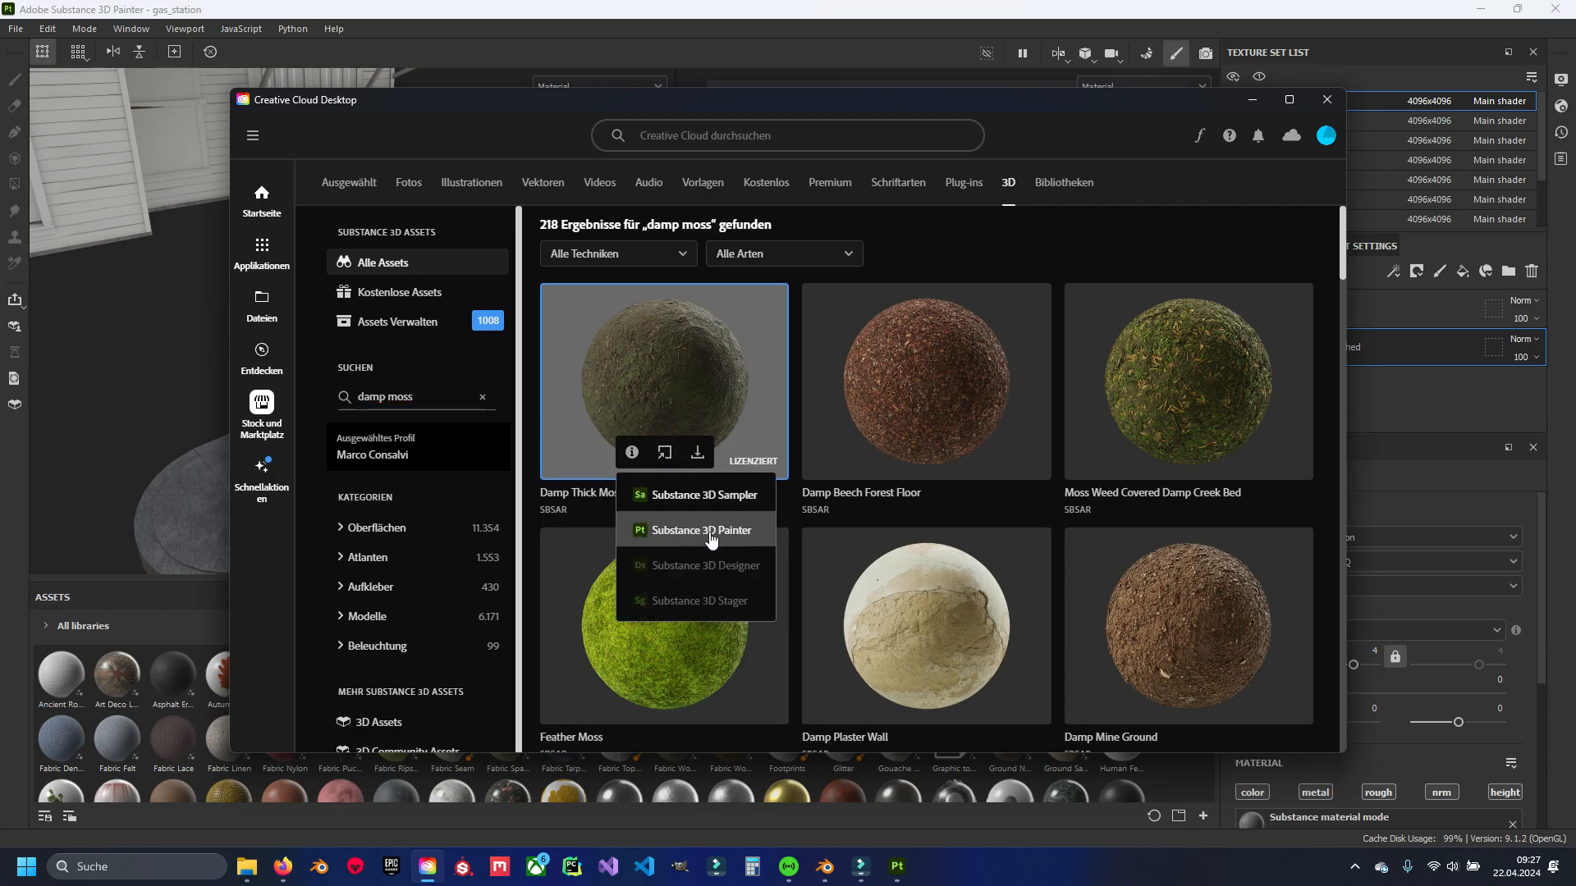
left_click(668, 535)
left_click(1251, 103)
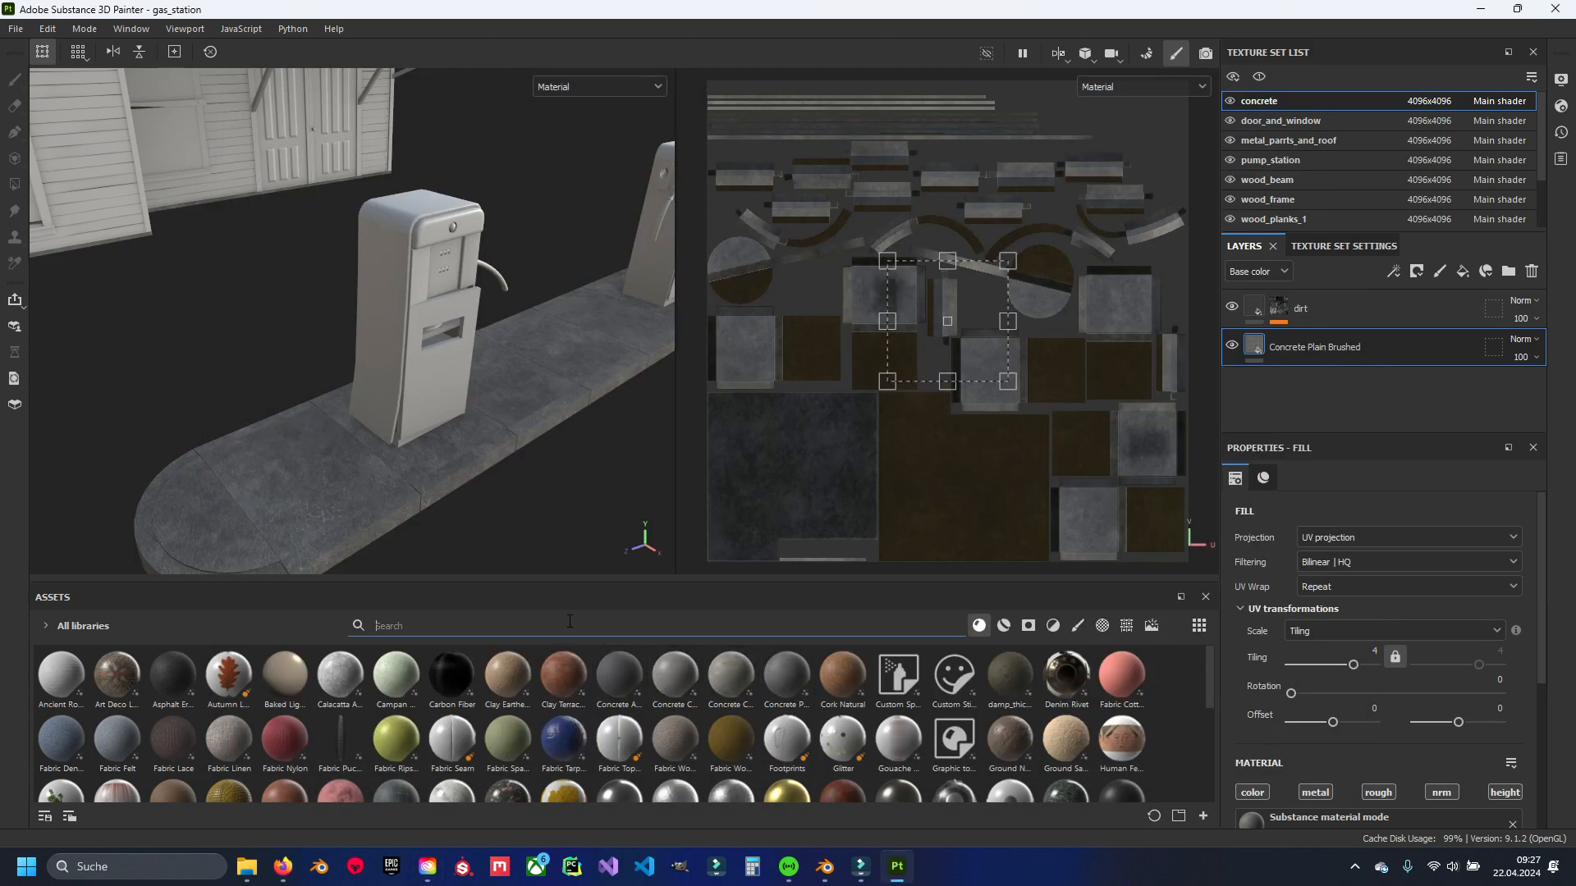
Search the materials for "moss" and add damp_thick_moss_covered_ground as a layer between the dirt and Concrete Plain Brushed layers.
type("moss")
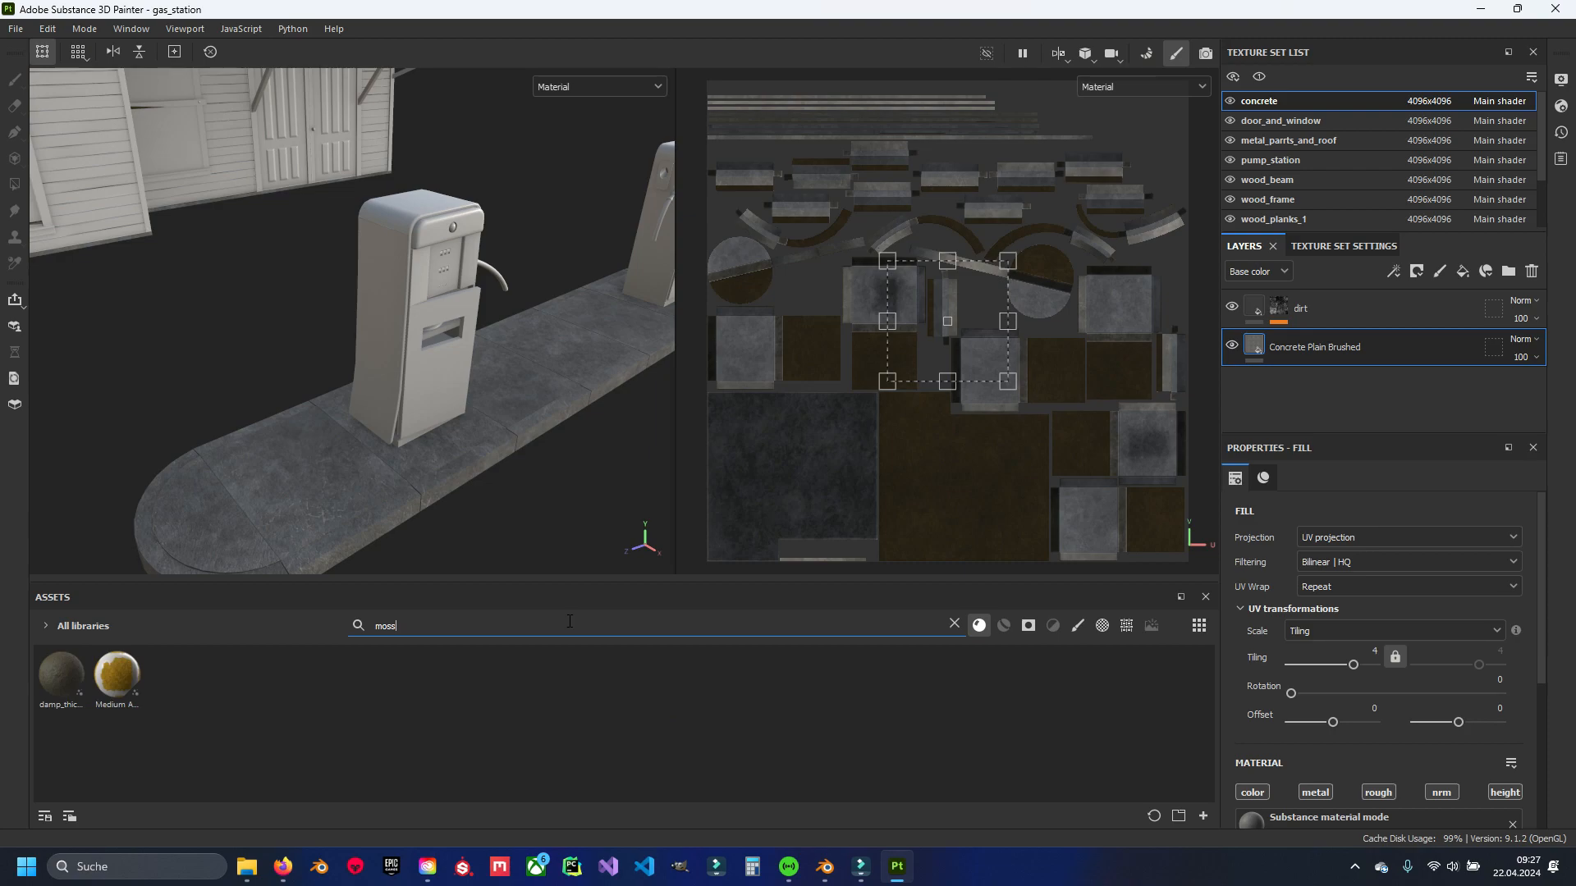
left_click_drag(45, 682, 157, 564)
mouse_move(65, 686)
left_mouse_down()
mouse_move(918, 508)
mouse_move(1389, 390)
mouse_move(1376, 383)
left_mouse_up()
scroll(439, 445, "up", 8)
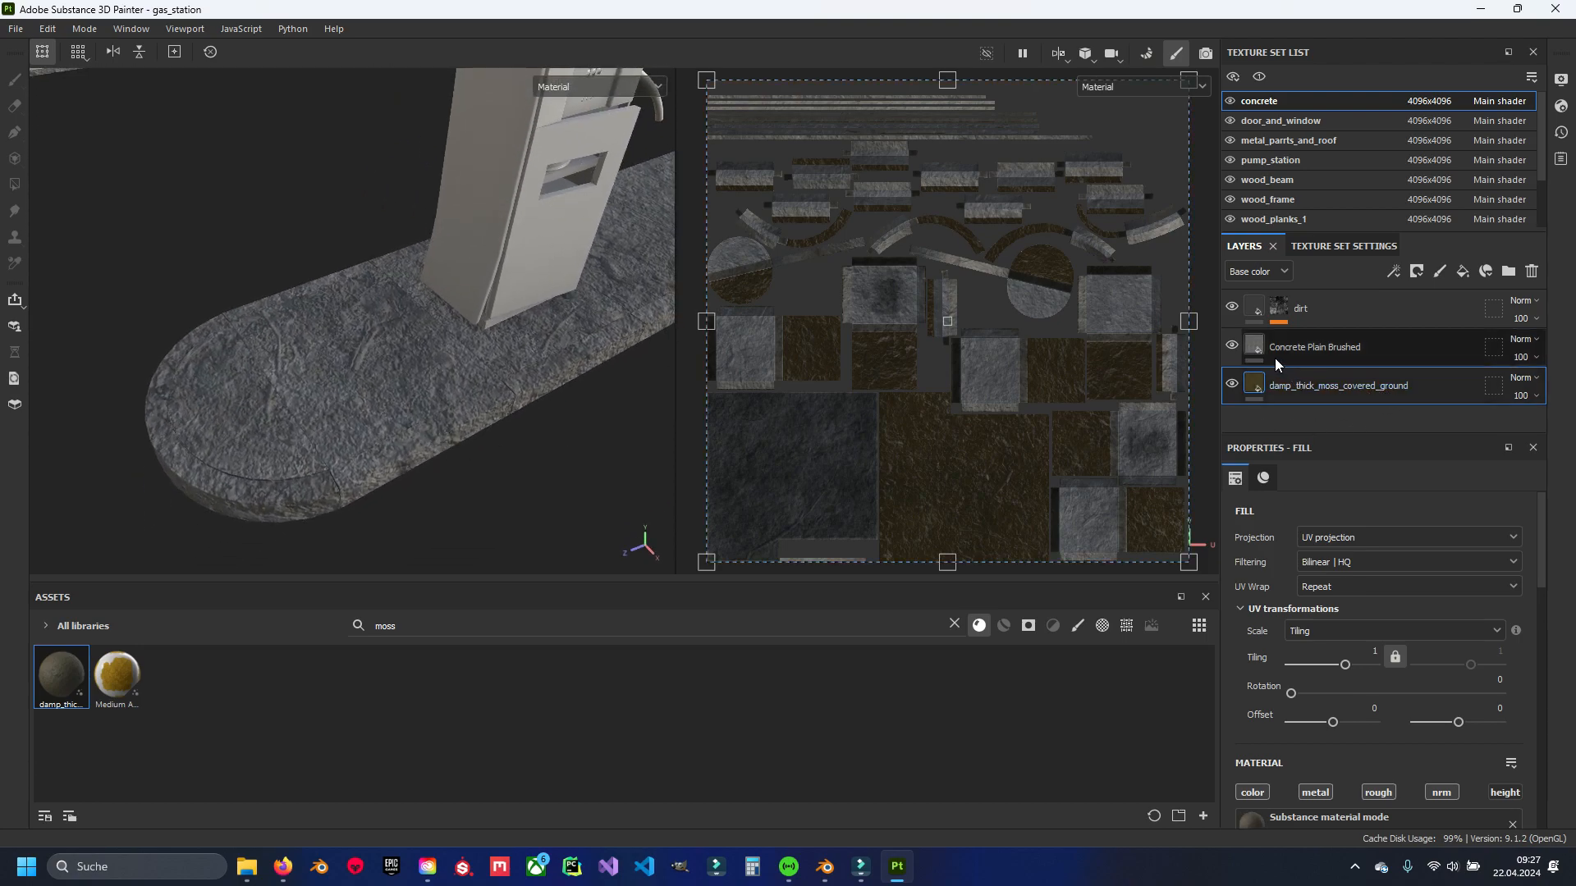
mouse_move(1336, 353)
left_mouse_down()
mouse_move(1345, 371)
mouse_move(1297, 411)
left_mouse_up()
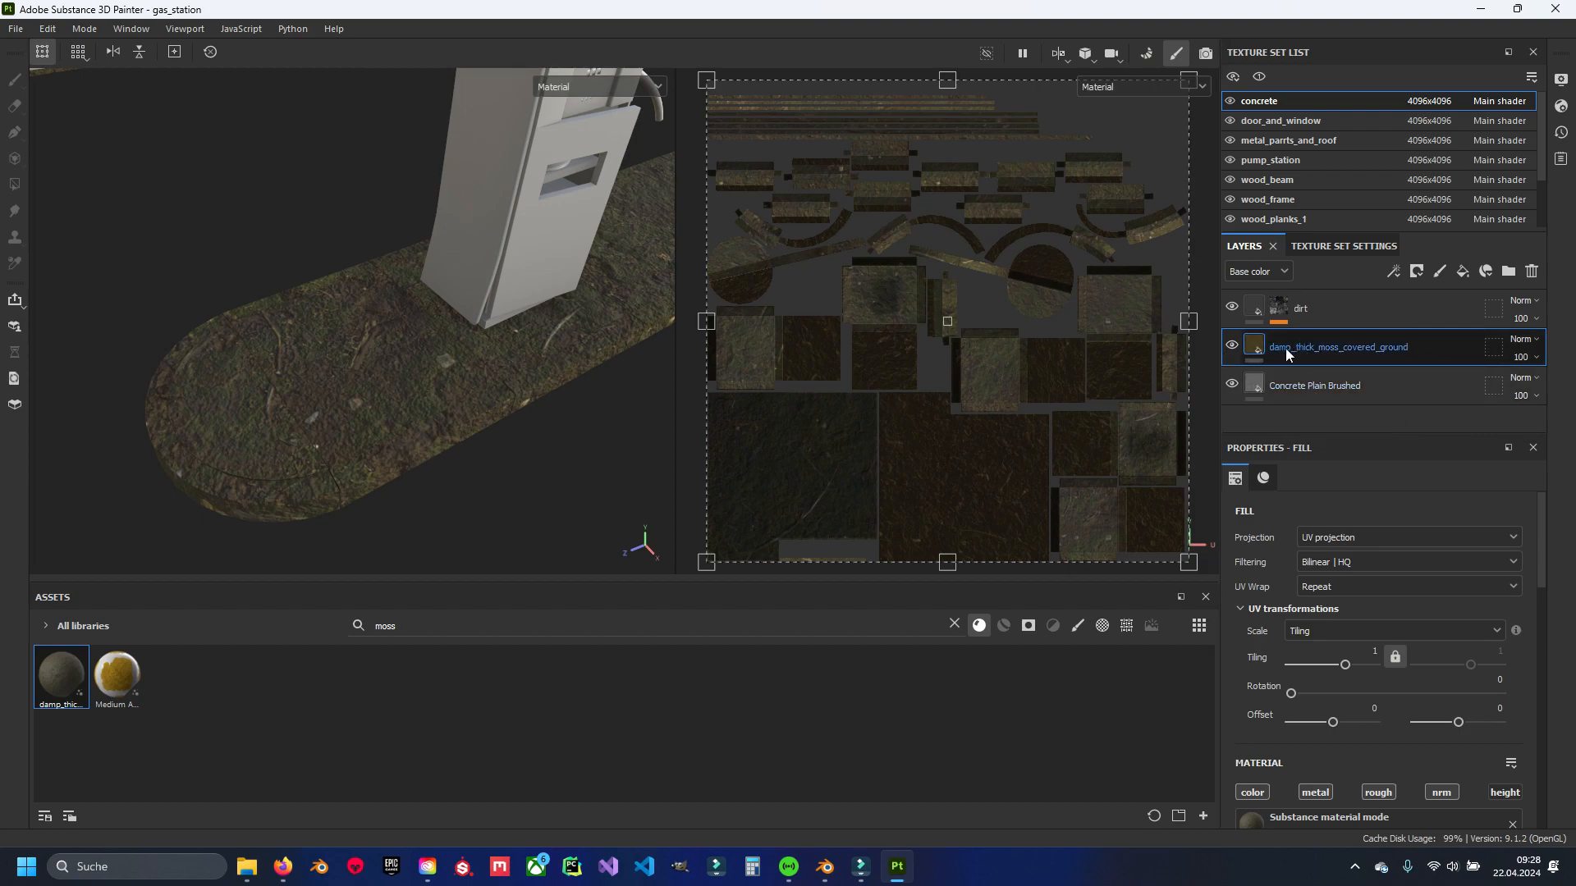
Set the moss layer's UV tiling to 4.
left_click_drag(440, 393, 507, 369, "alt")
scroll(465, 366, "up", 2)
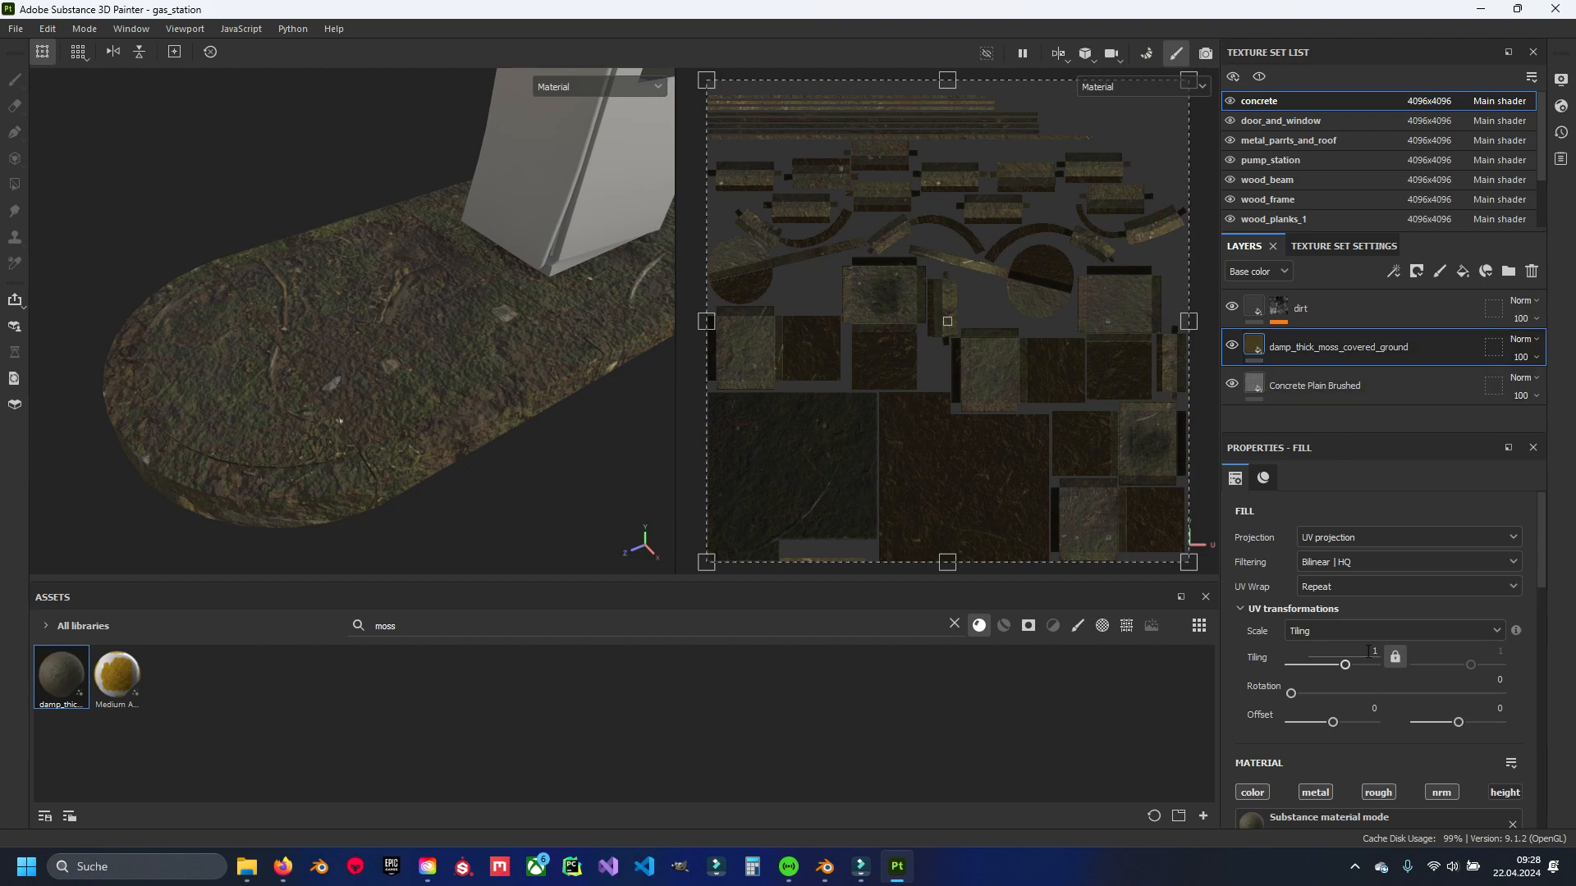
key("Return")
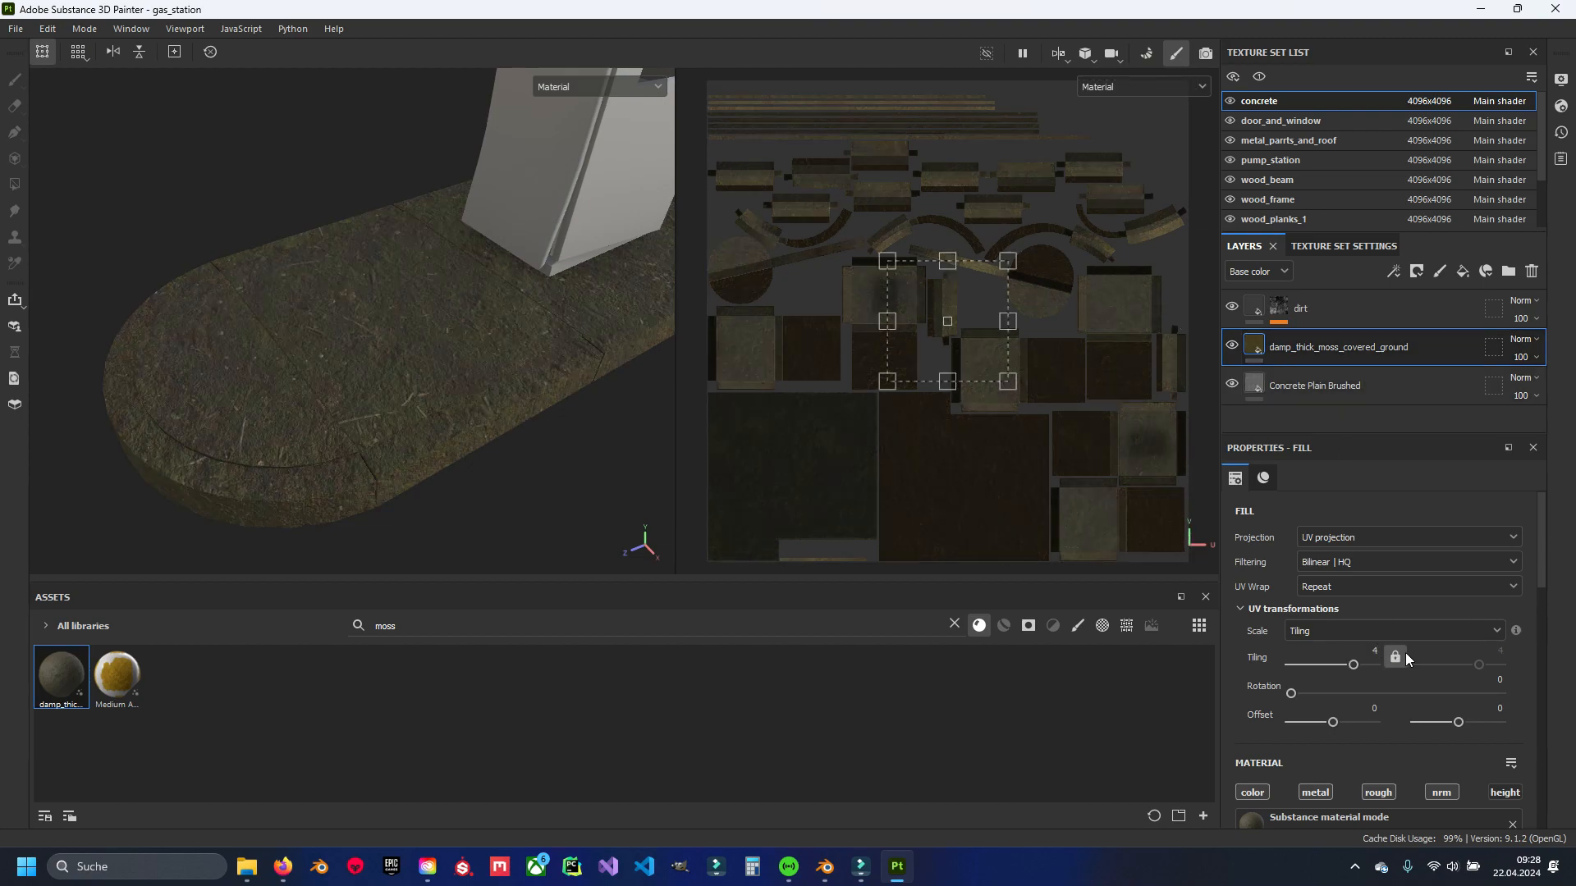
scroll(437, 391, "up", 4)
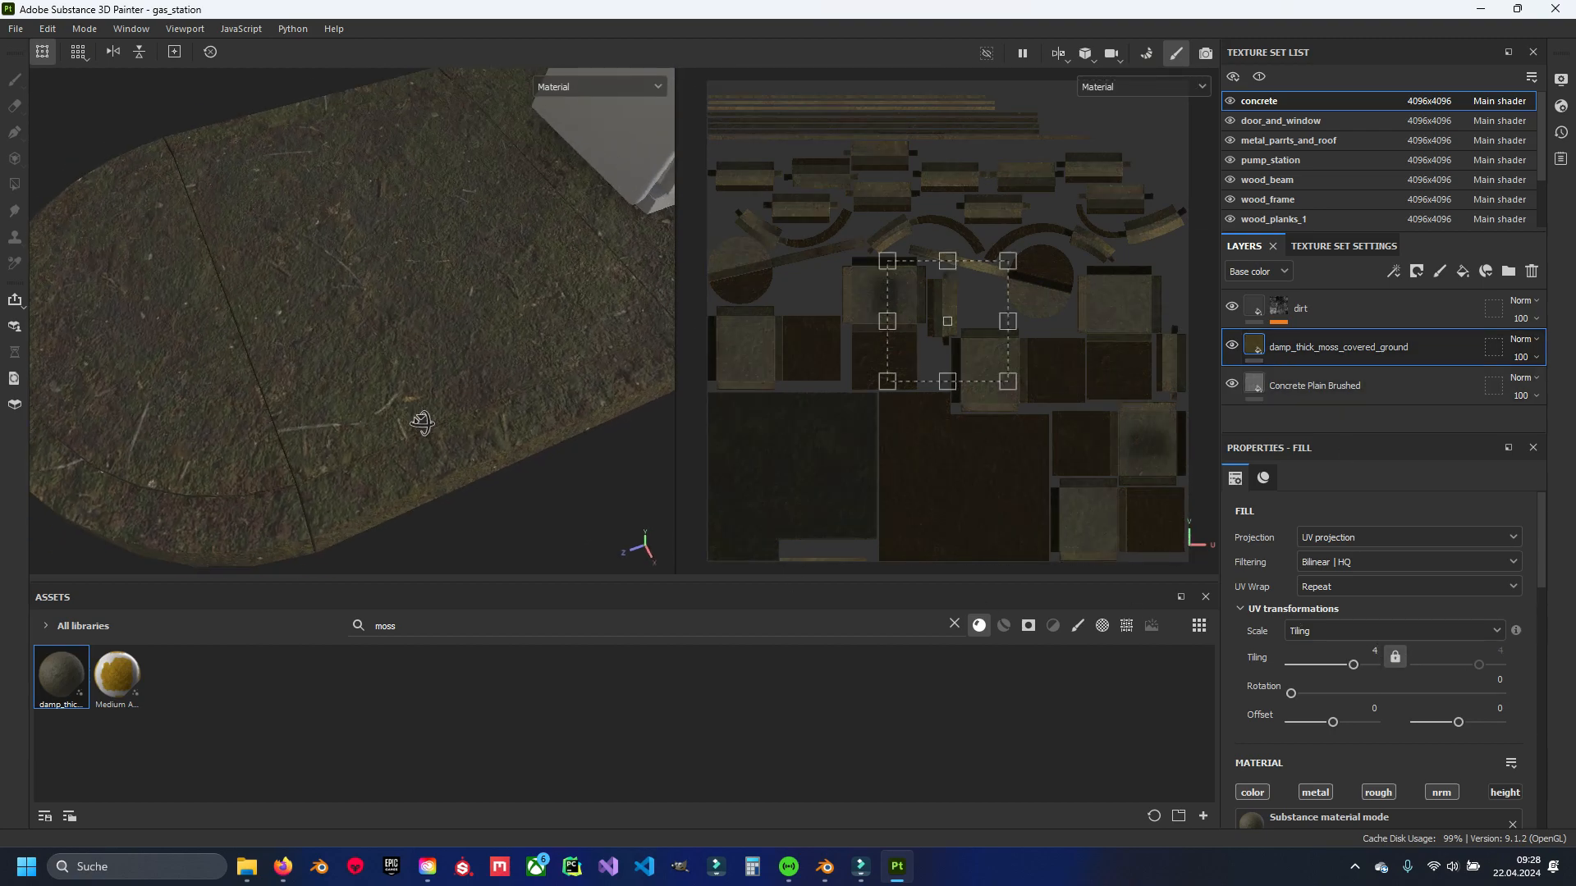
Examine the moss material's soil, moss and twigs settings and its technical parameters.
scroll(1347, 632, "down", 10)
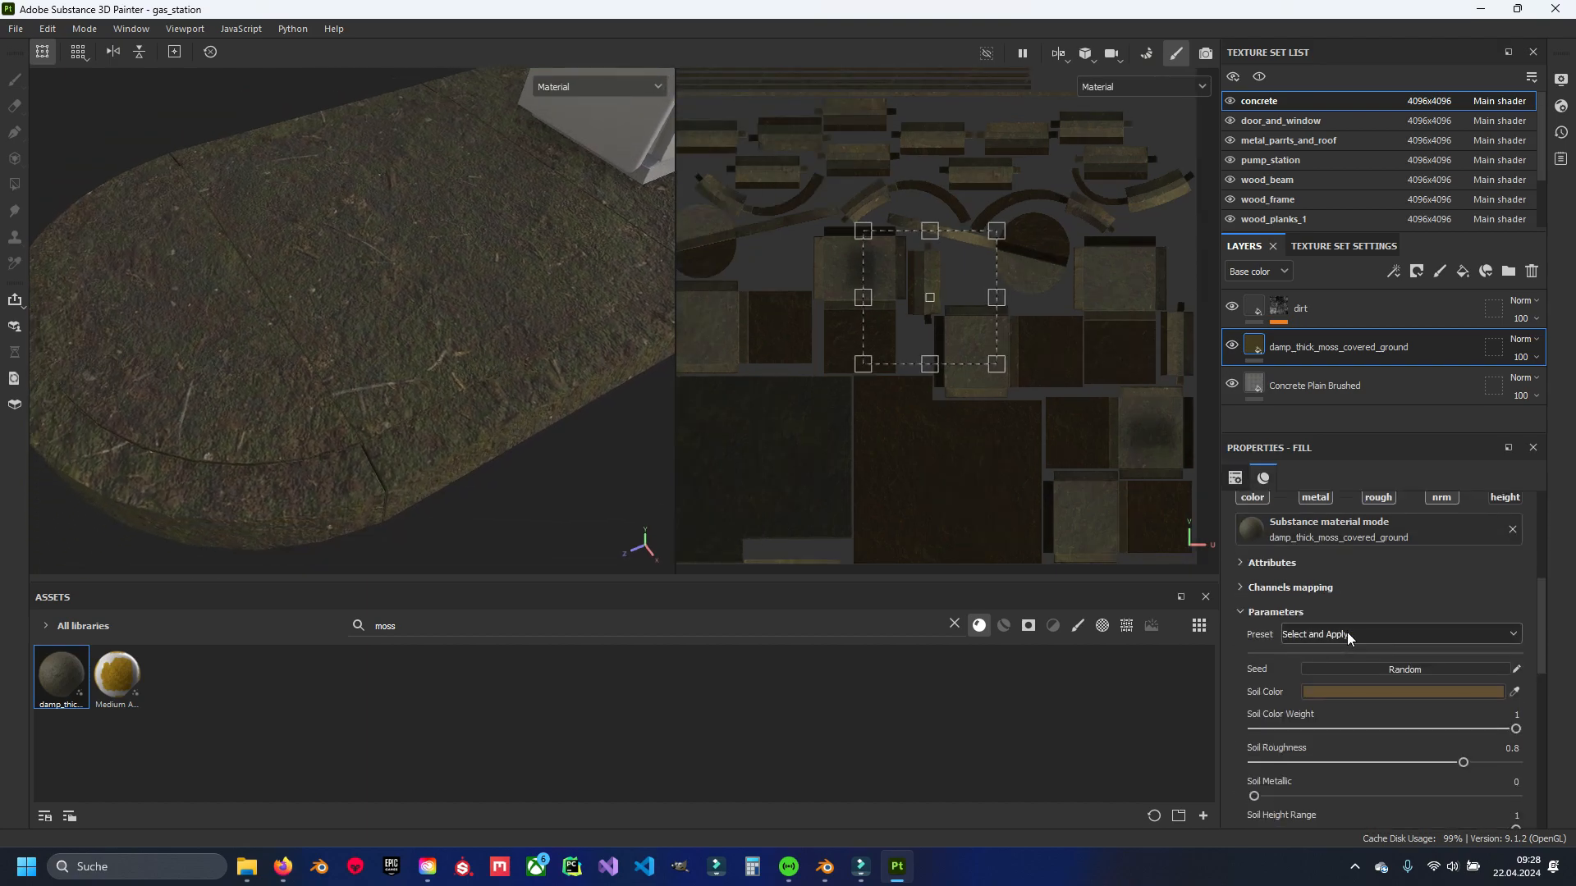
scroll(1347, 622, "up", 5)
scroll(1356, 624, "down", 10)
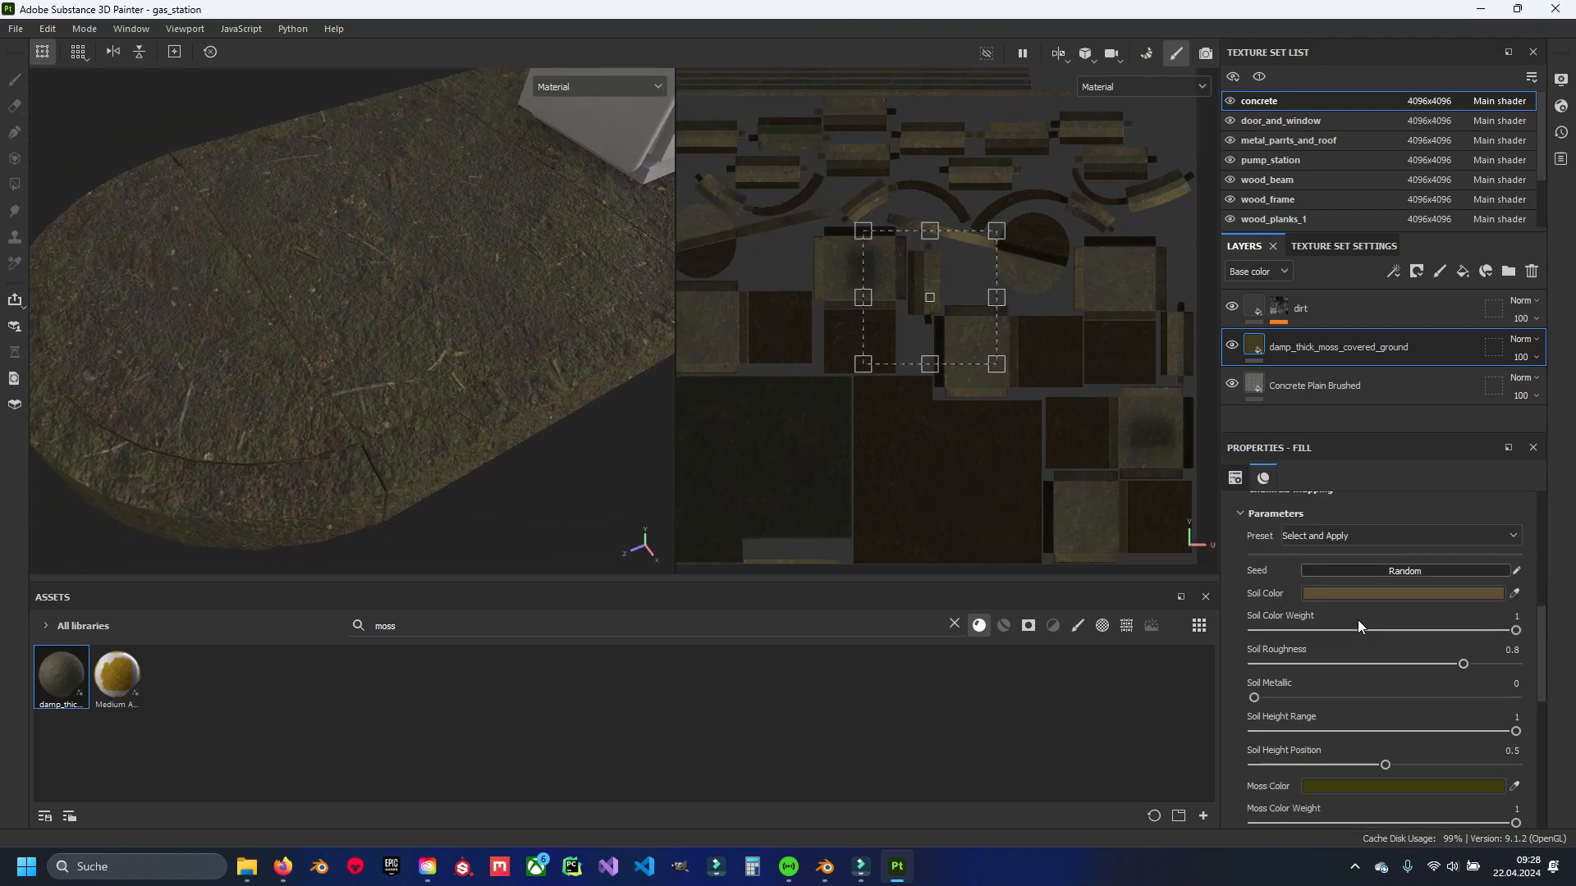
scroll(1323, 702, "up", 5)
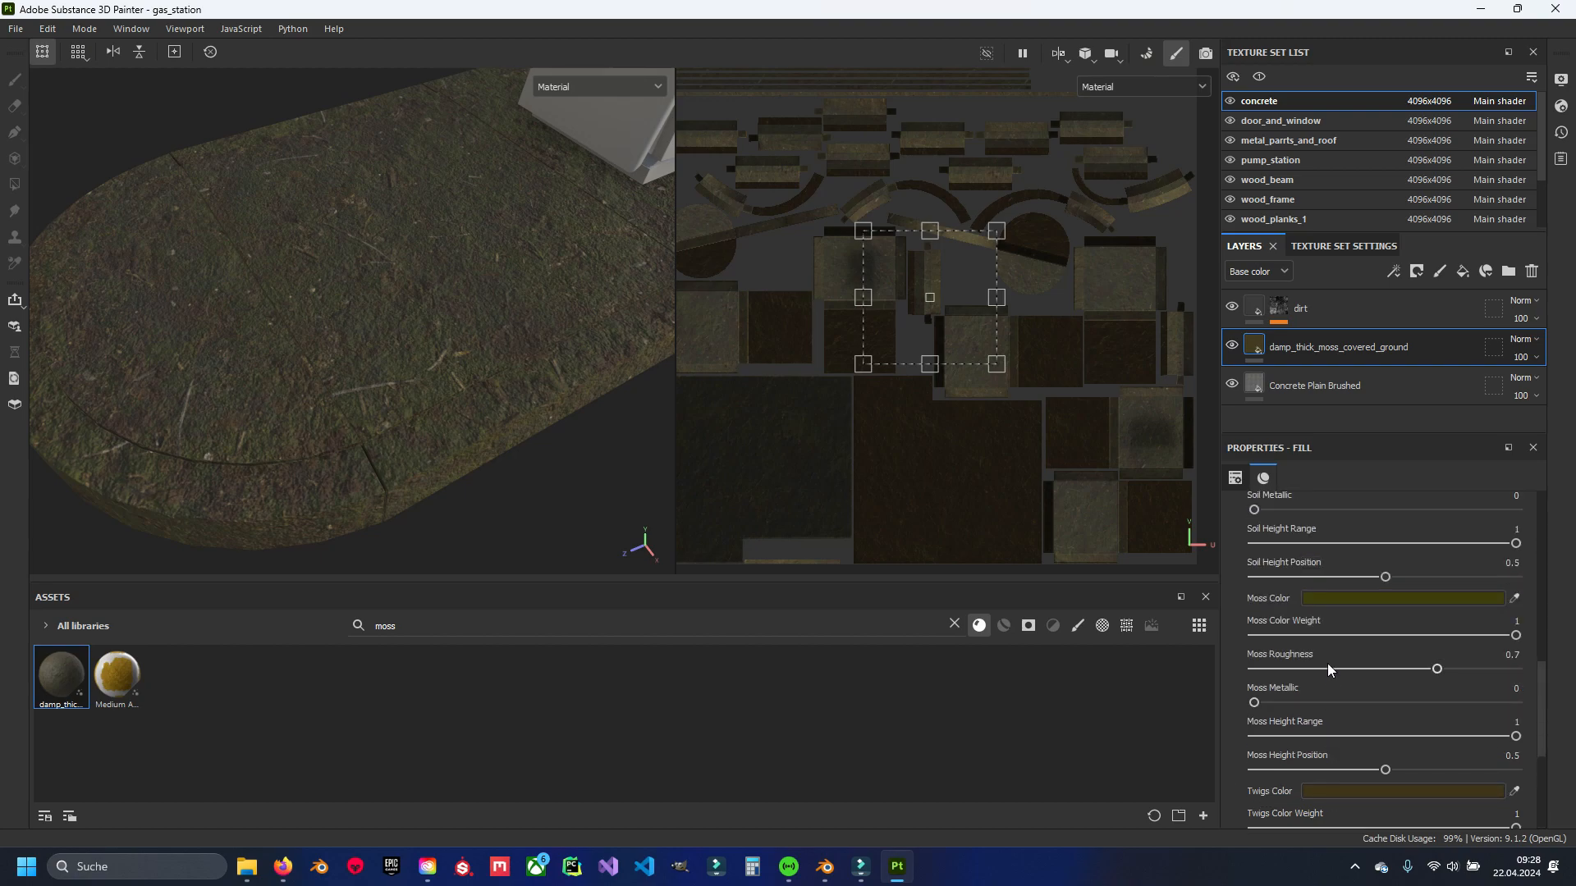
scroll(1334, 632, "down", 5)
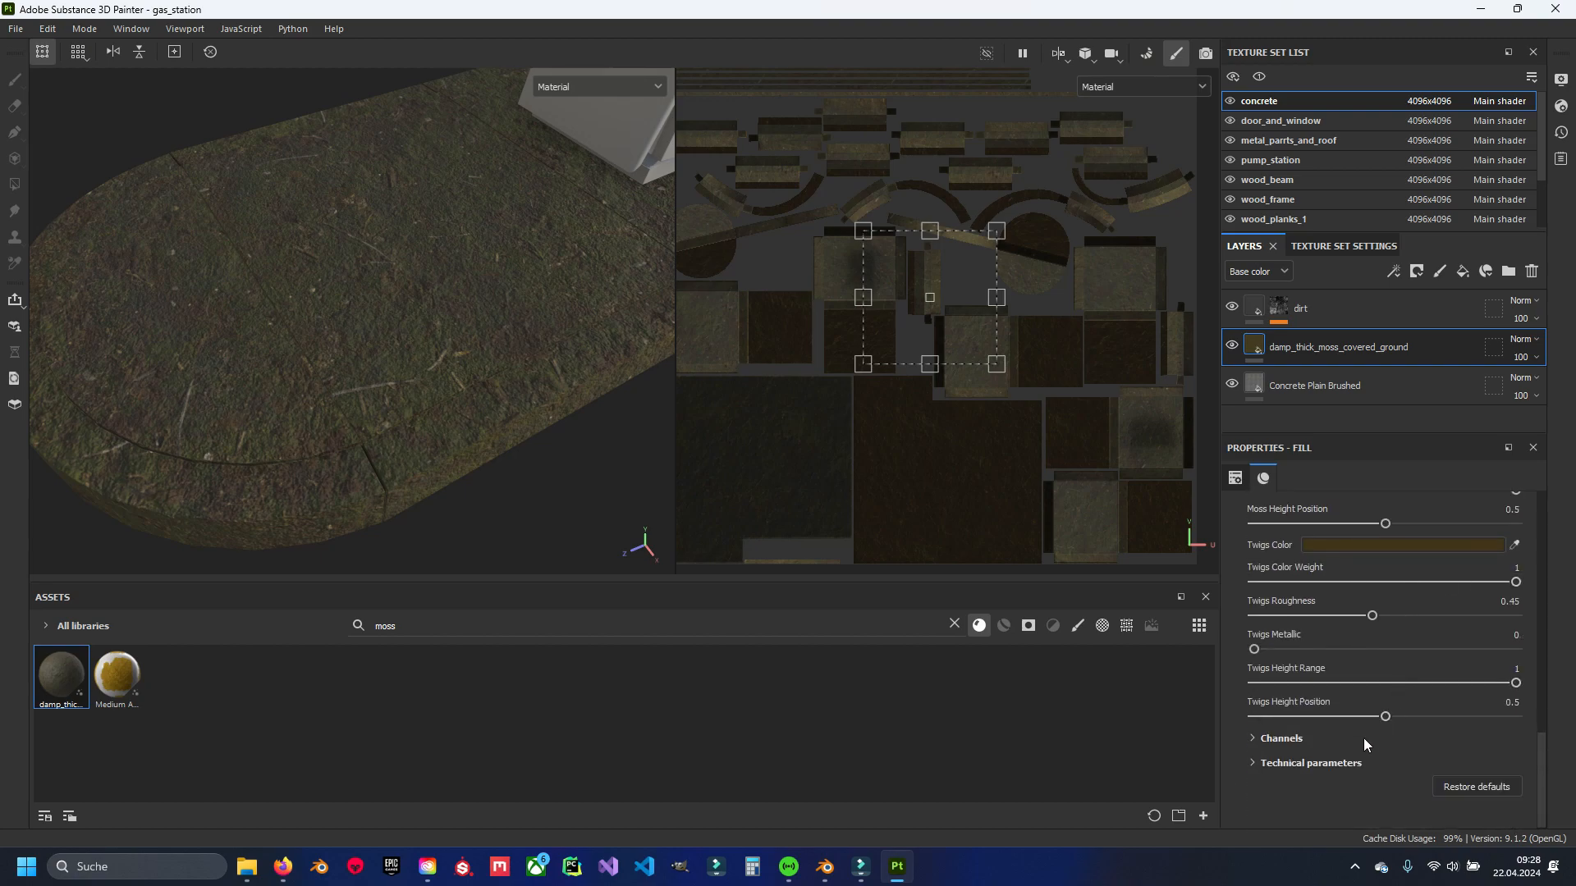
left_click(1311, 763)
scroll(1297, 722, "down", 2)
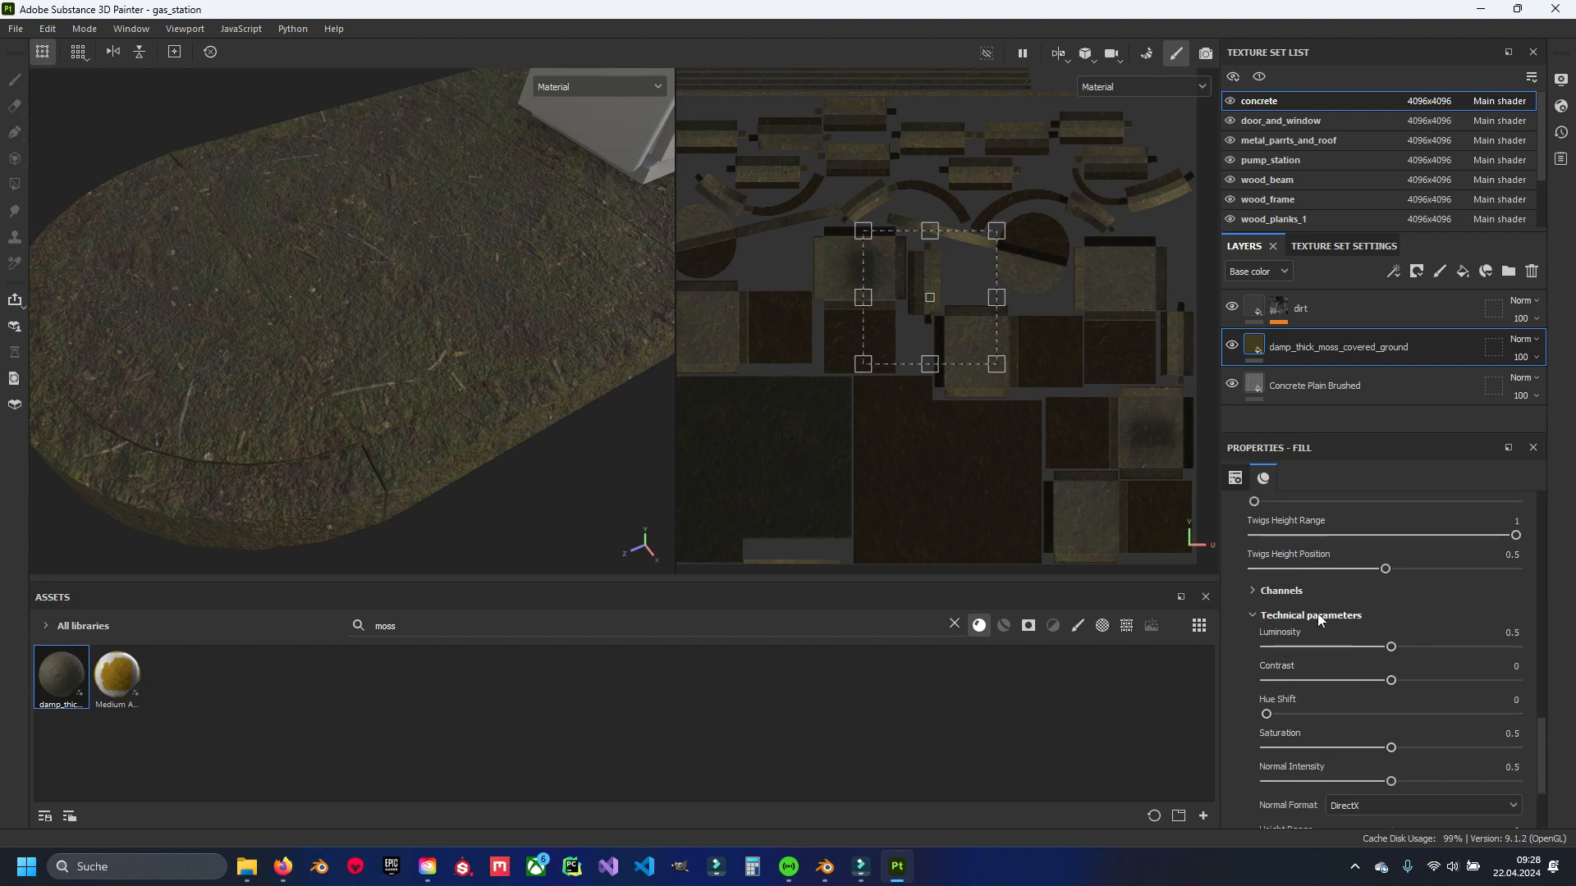
scroll(1317, 600, "down", 1)
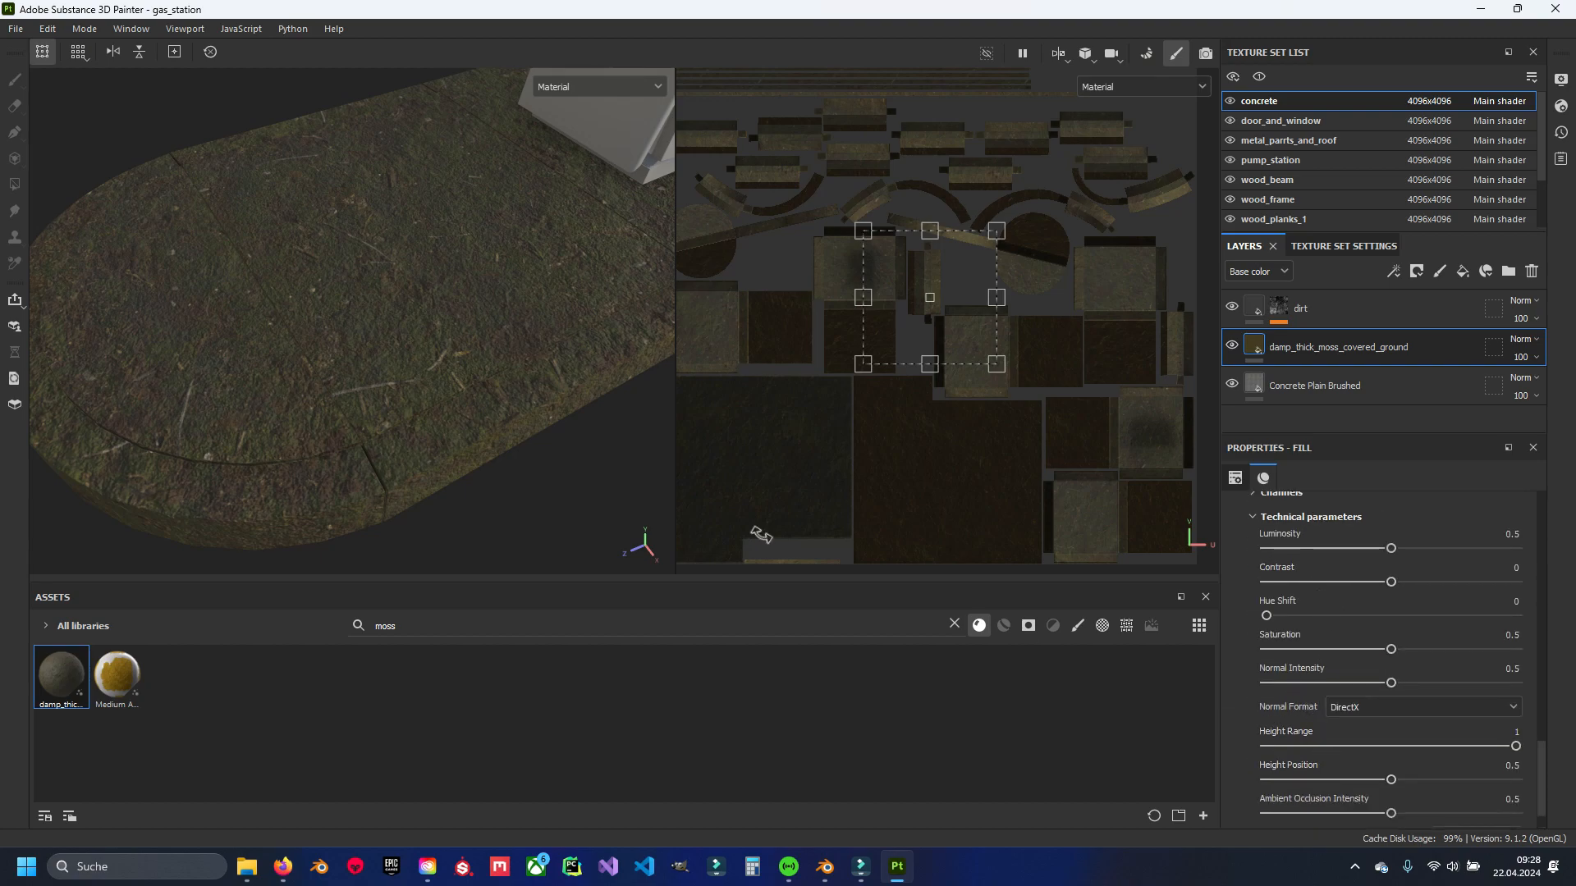
scroll(458, 392, "up", 5)
scroll(1365, 771, "down", 1)
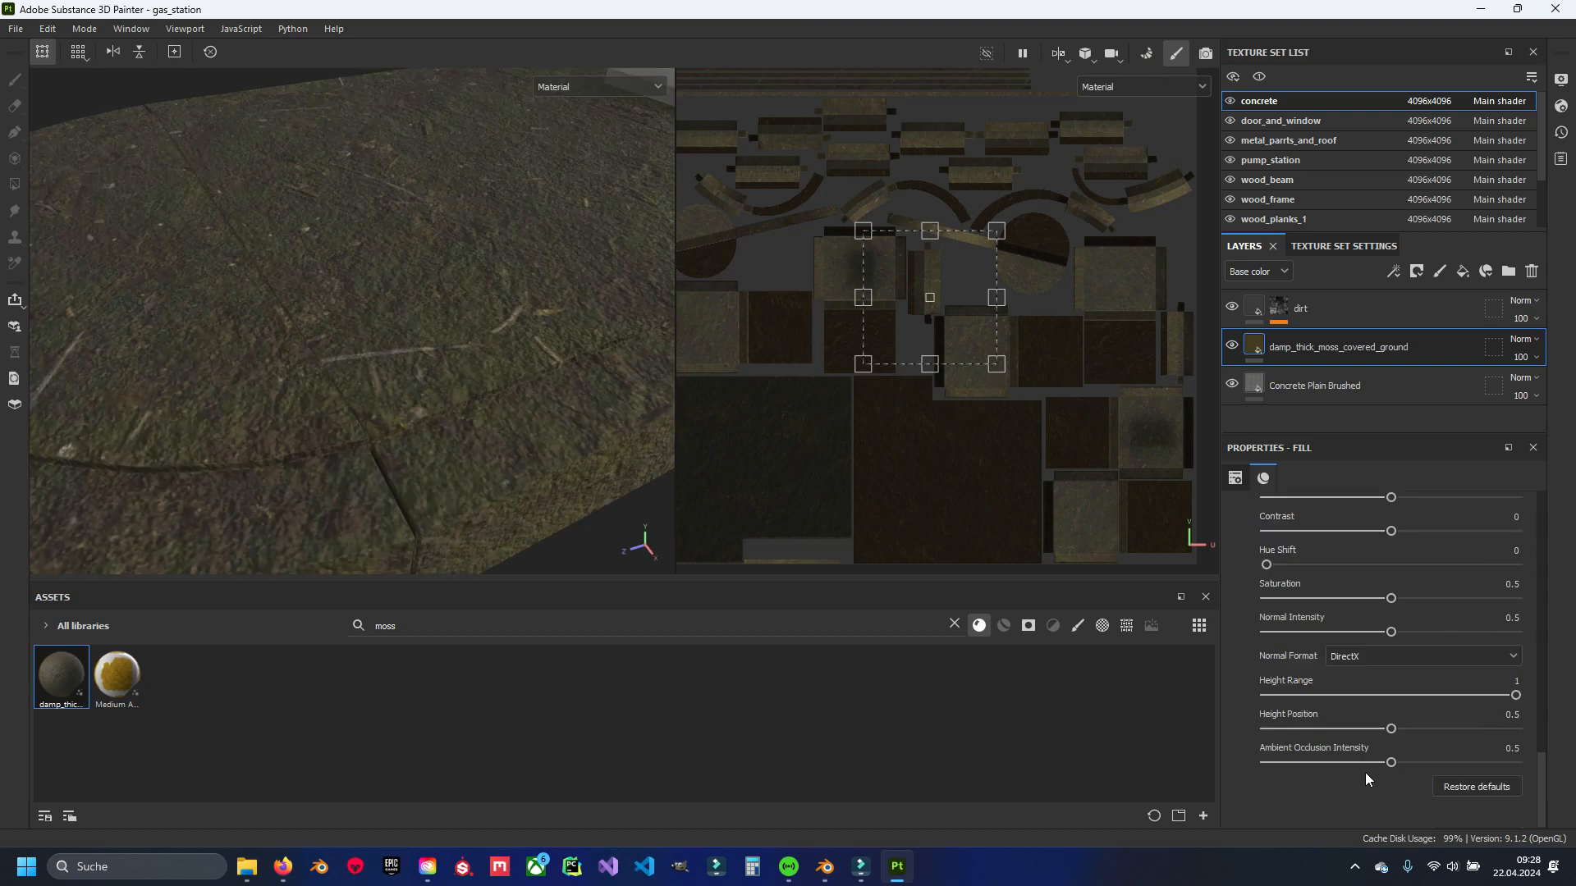
scroll(1371, 657, "up", 6)
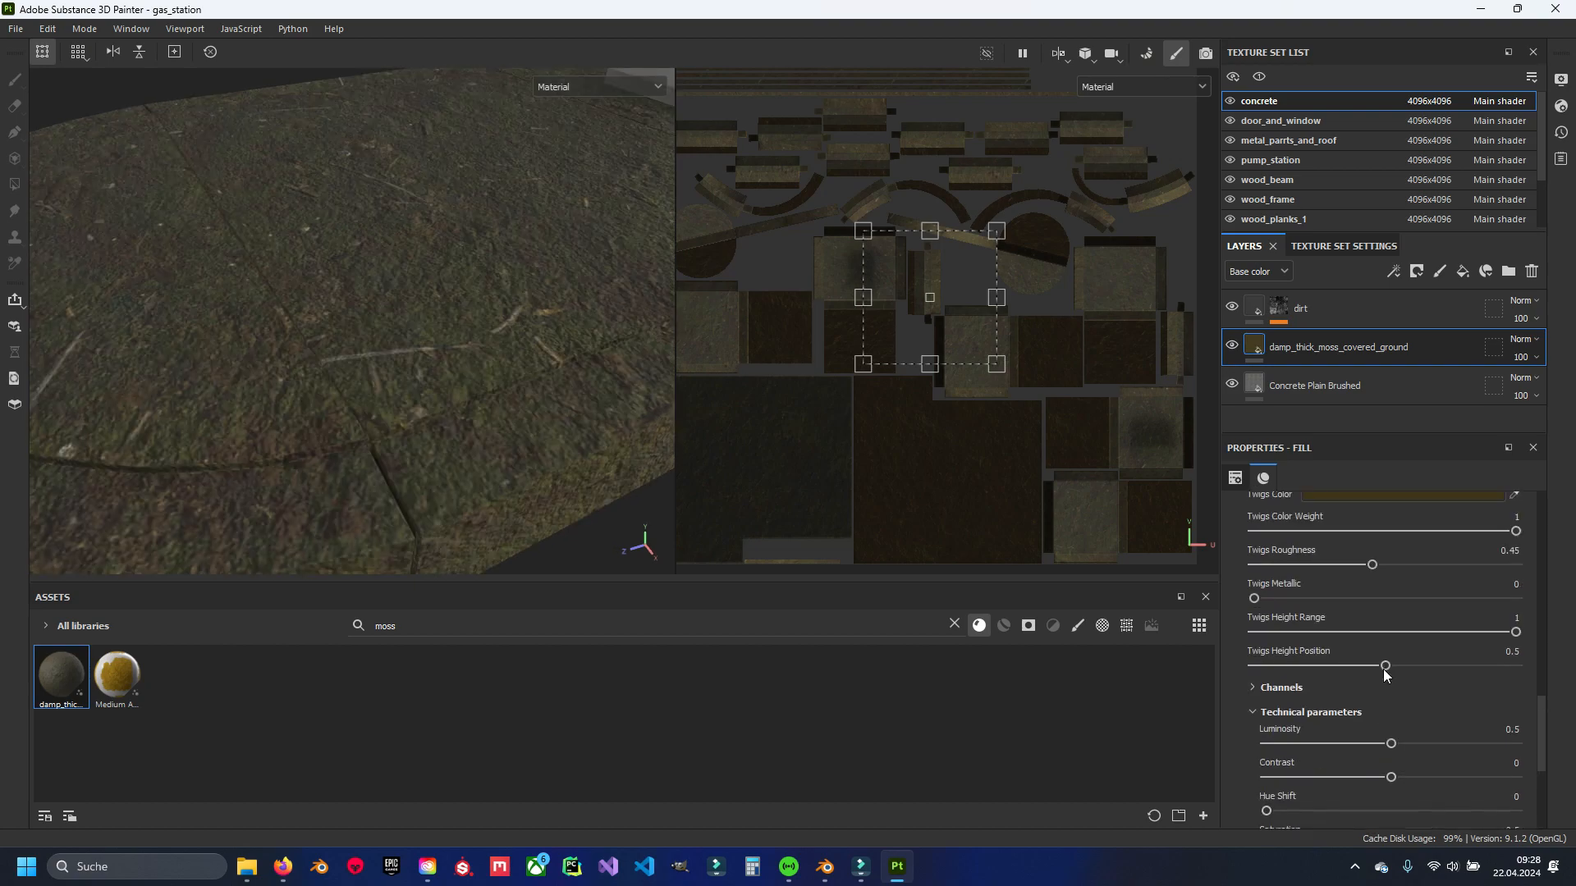
scroll(1326, 673, "up", 10)
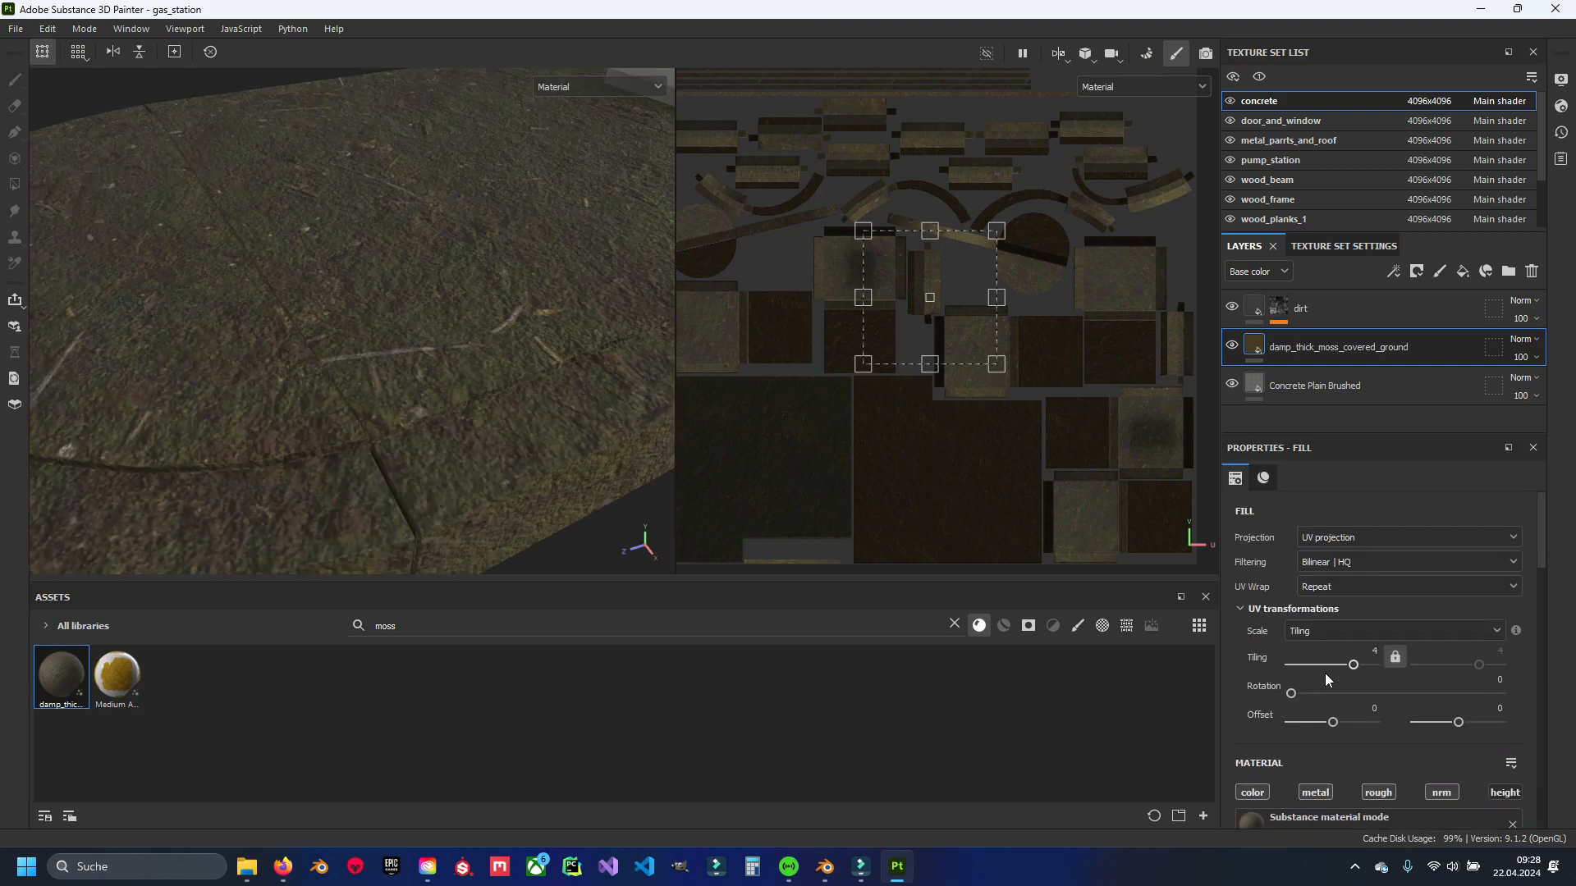
Add a black mask to the damp_thick_moss_covered_ground layer.
right_click(1258, 346)
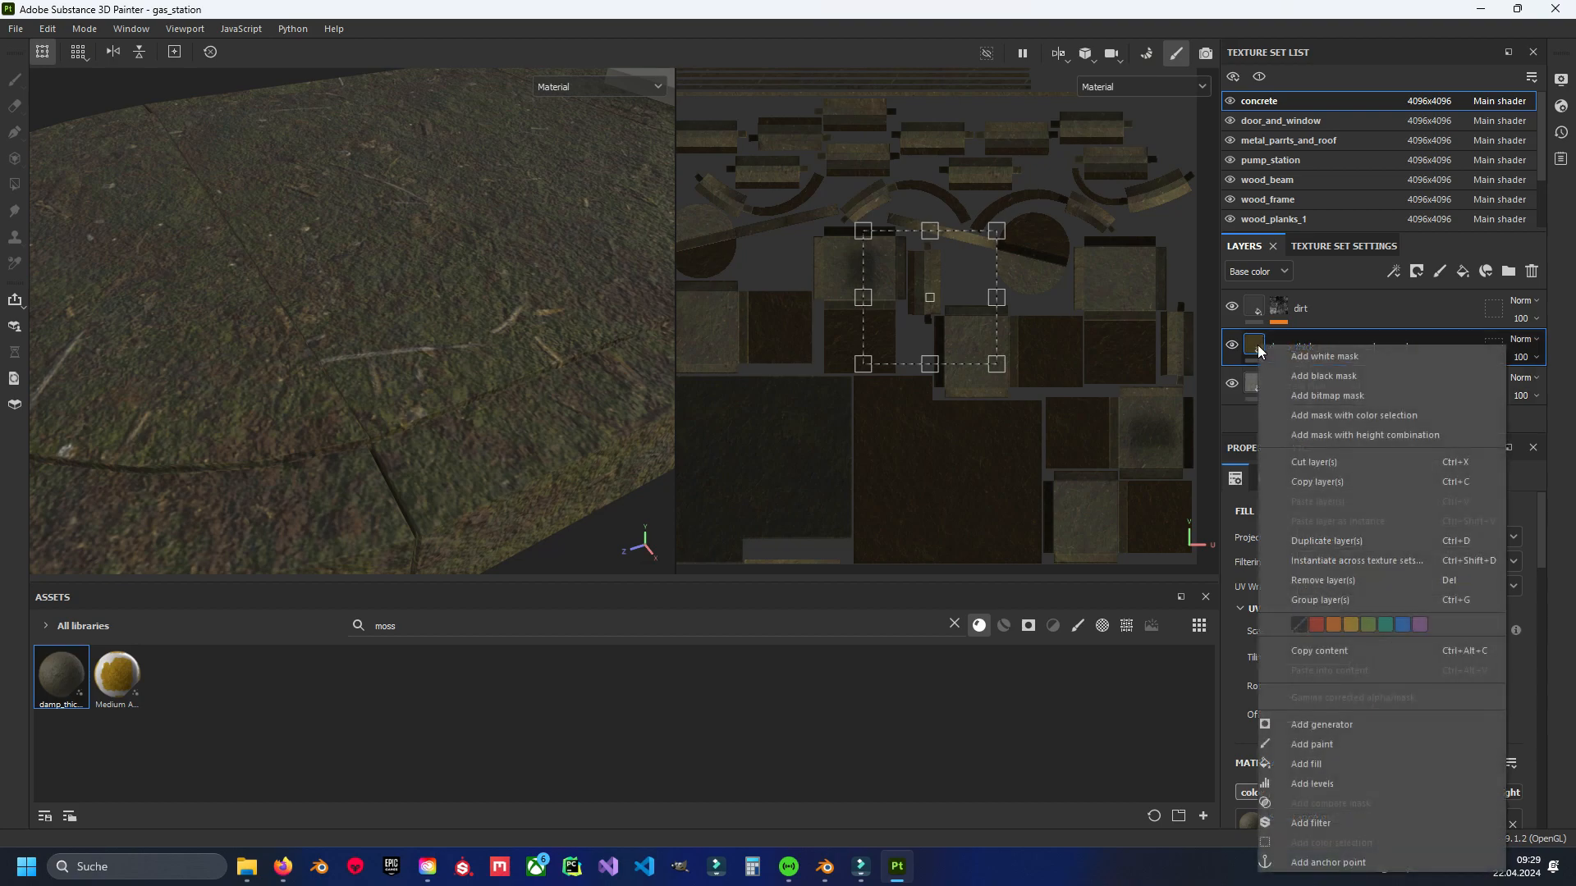
left_click(1324, 376)
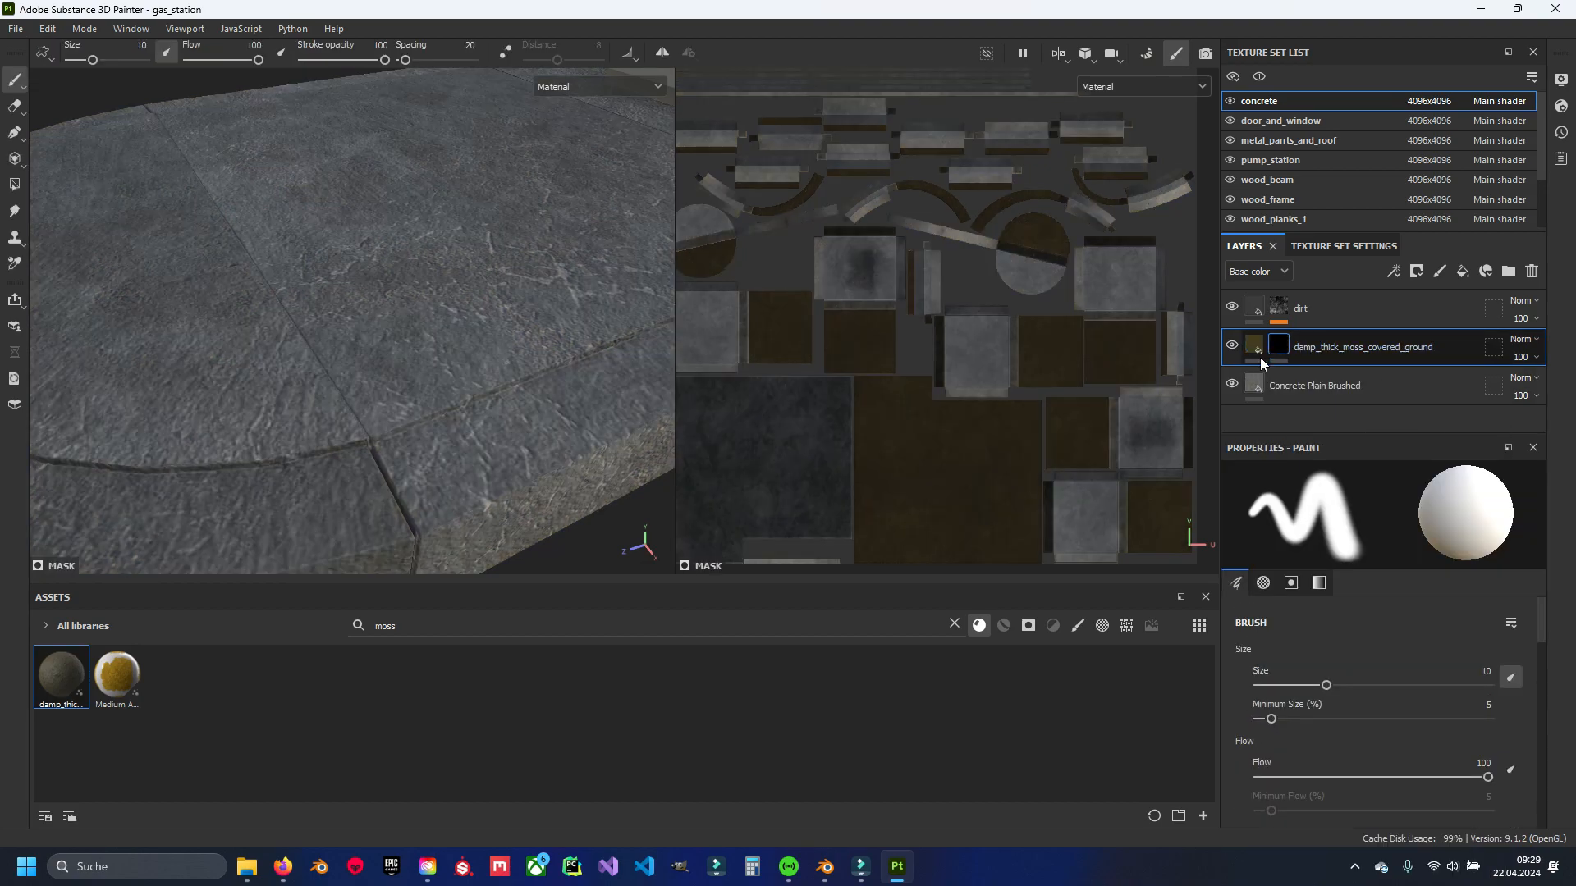
scroll(493, 427, "down", 5)
mouse_move(492, 427)
left_mouse_down("alt")
mouse_move(563, 457)
mouse_move(466, 400)
left_mouse_up("alt")
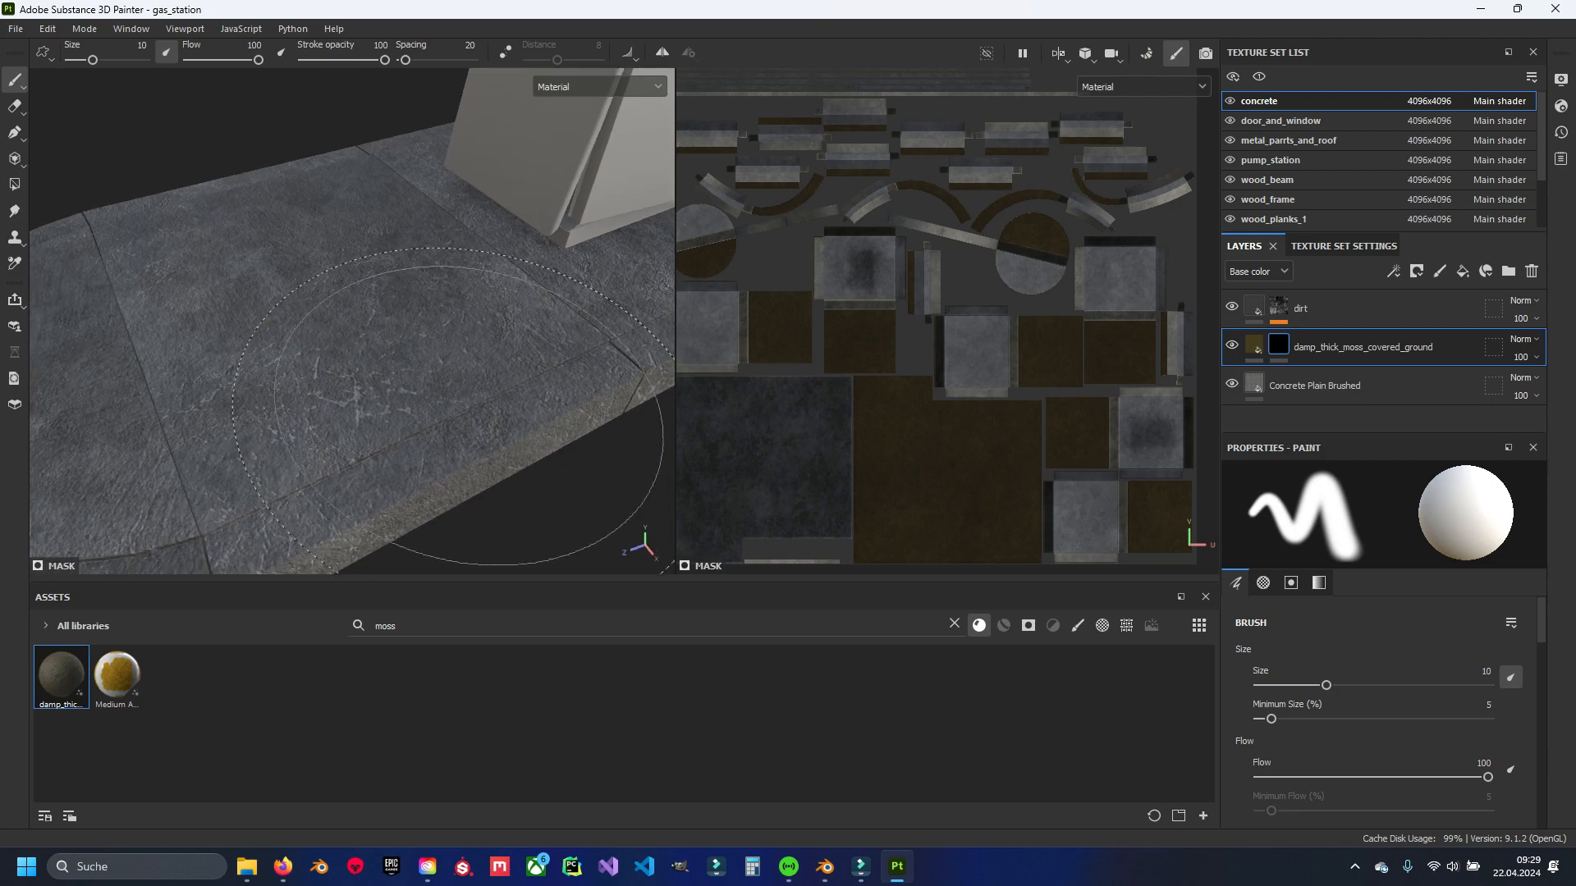
middle_click_drag(465, 400, 394, 482, "alt")
left_click_drag(390, 416, 393, 384, "alt")
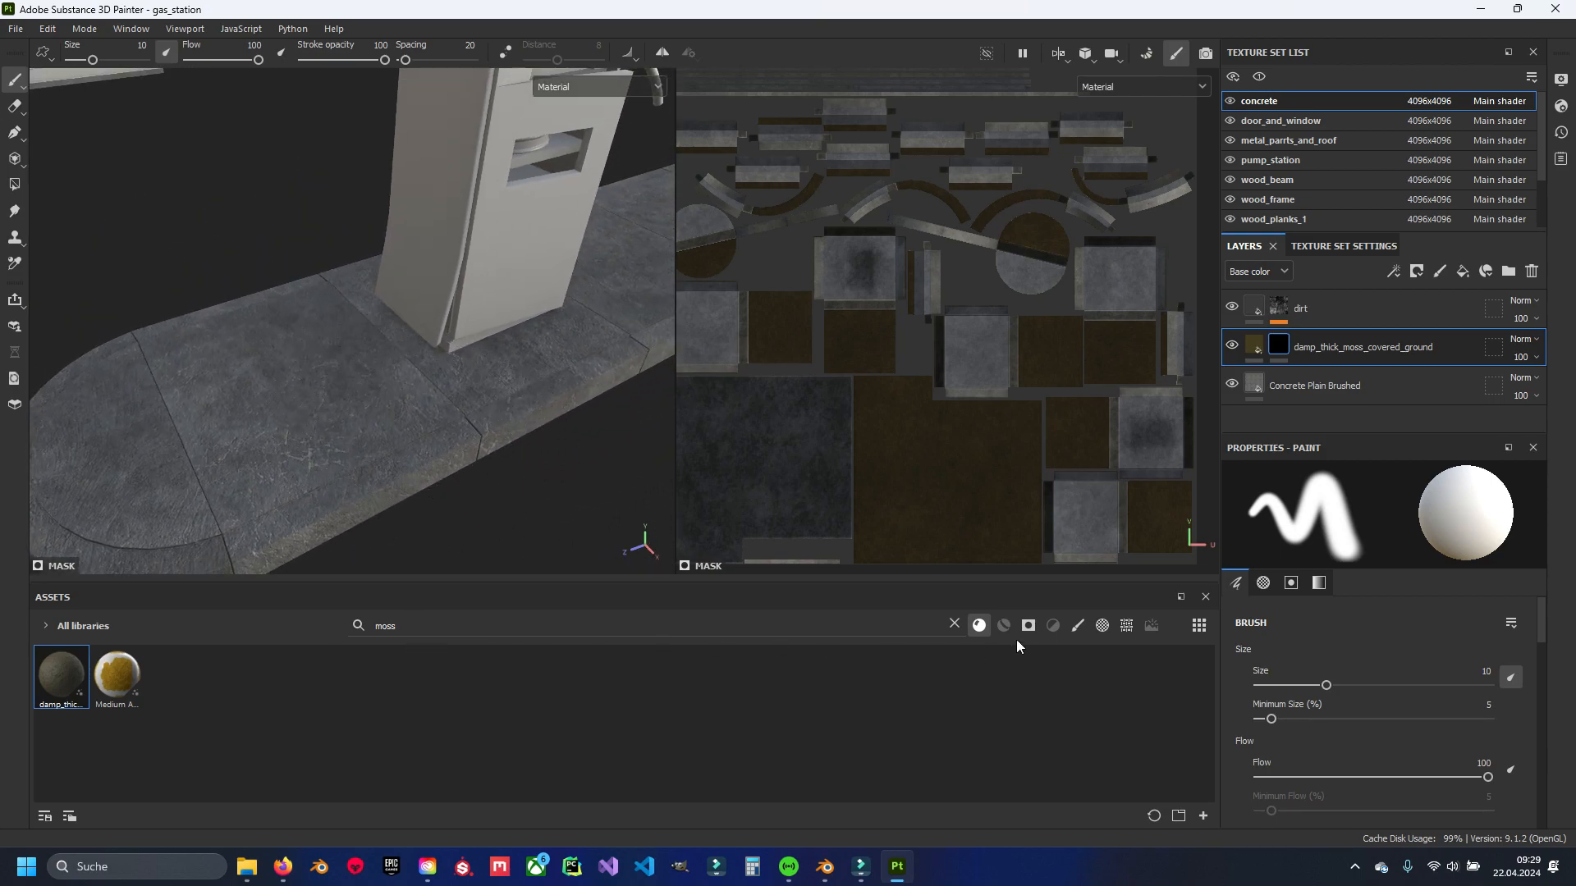
Limit the assets to smart masks, search for "dirt", and apply Dirt Dusty to the moss layer's mask.
left_click(443, 628)
key("BackSpace")
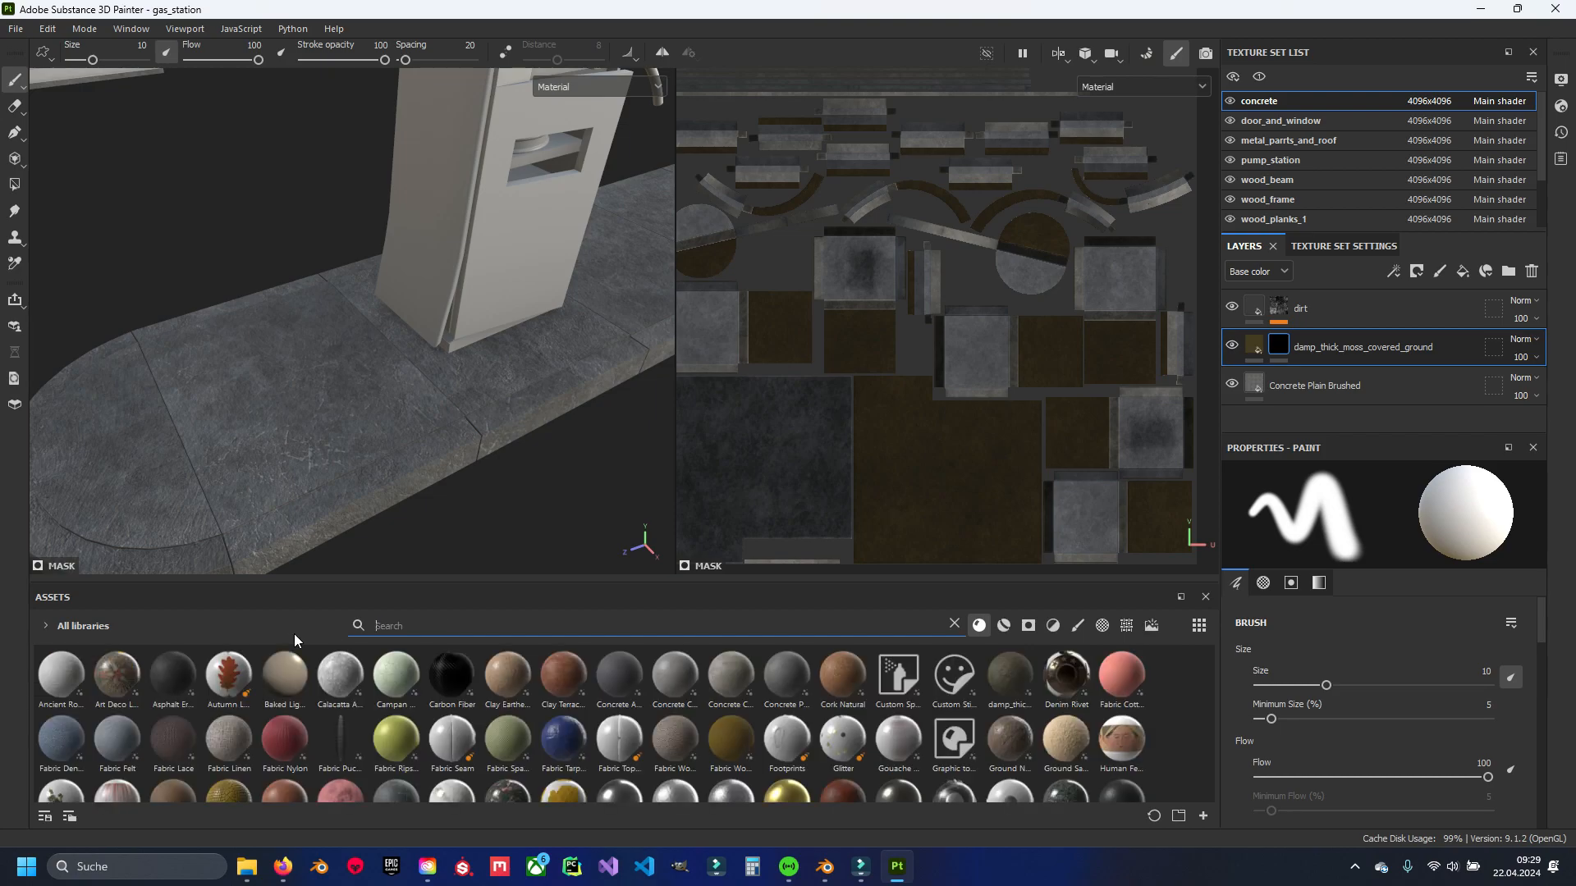
left_click(1029, 624)
left_click(400, 626)
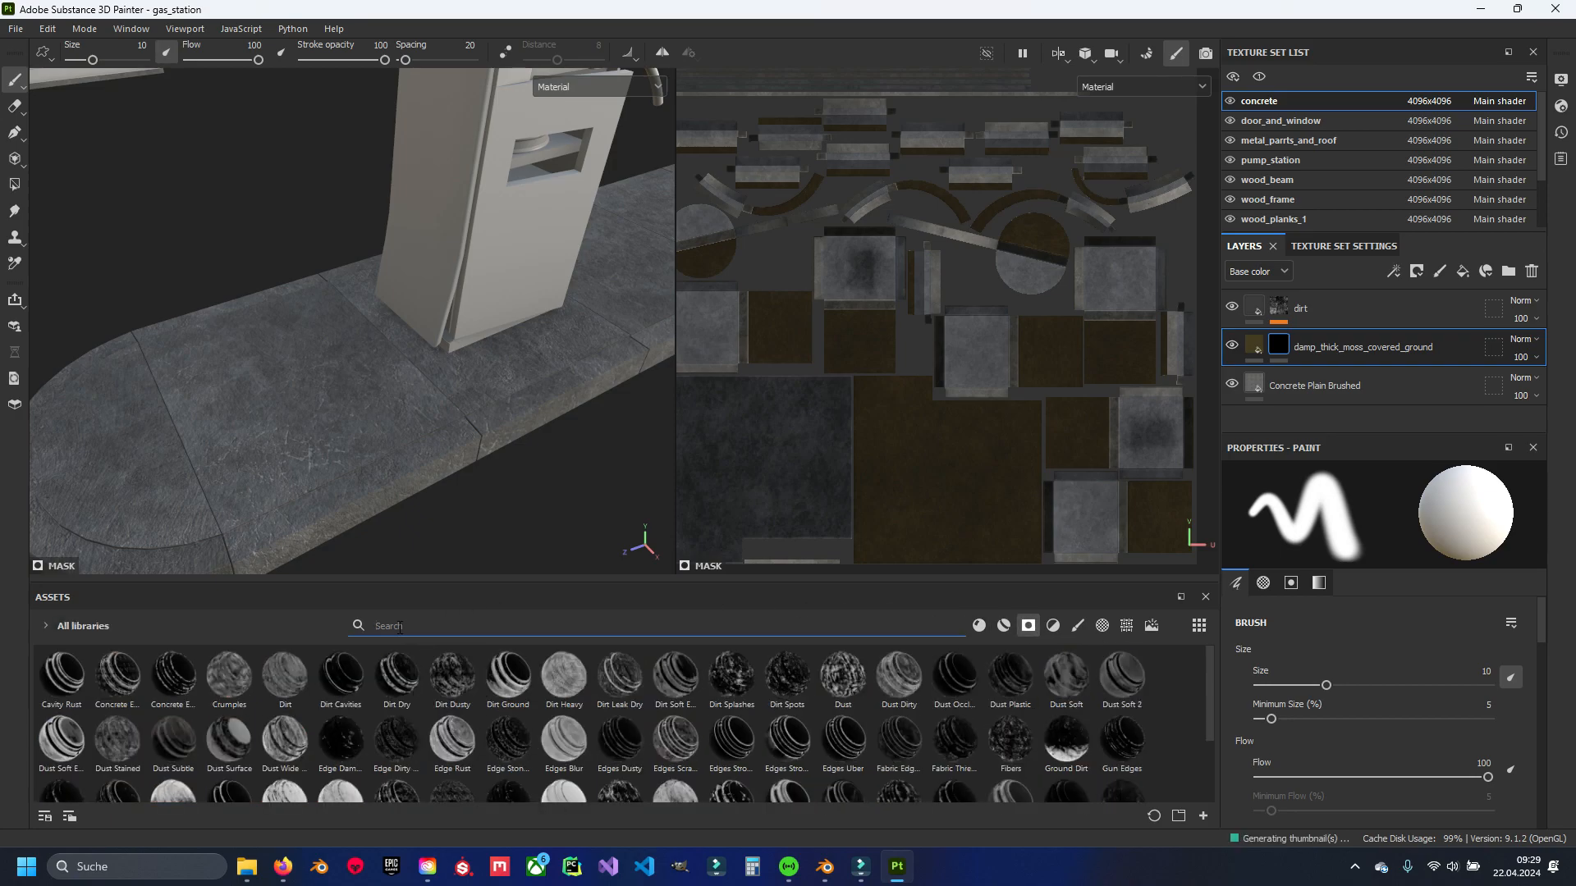
type("dirt")
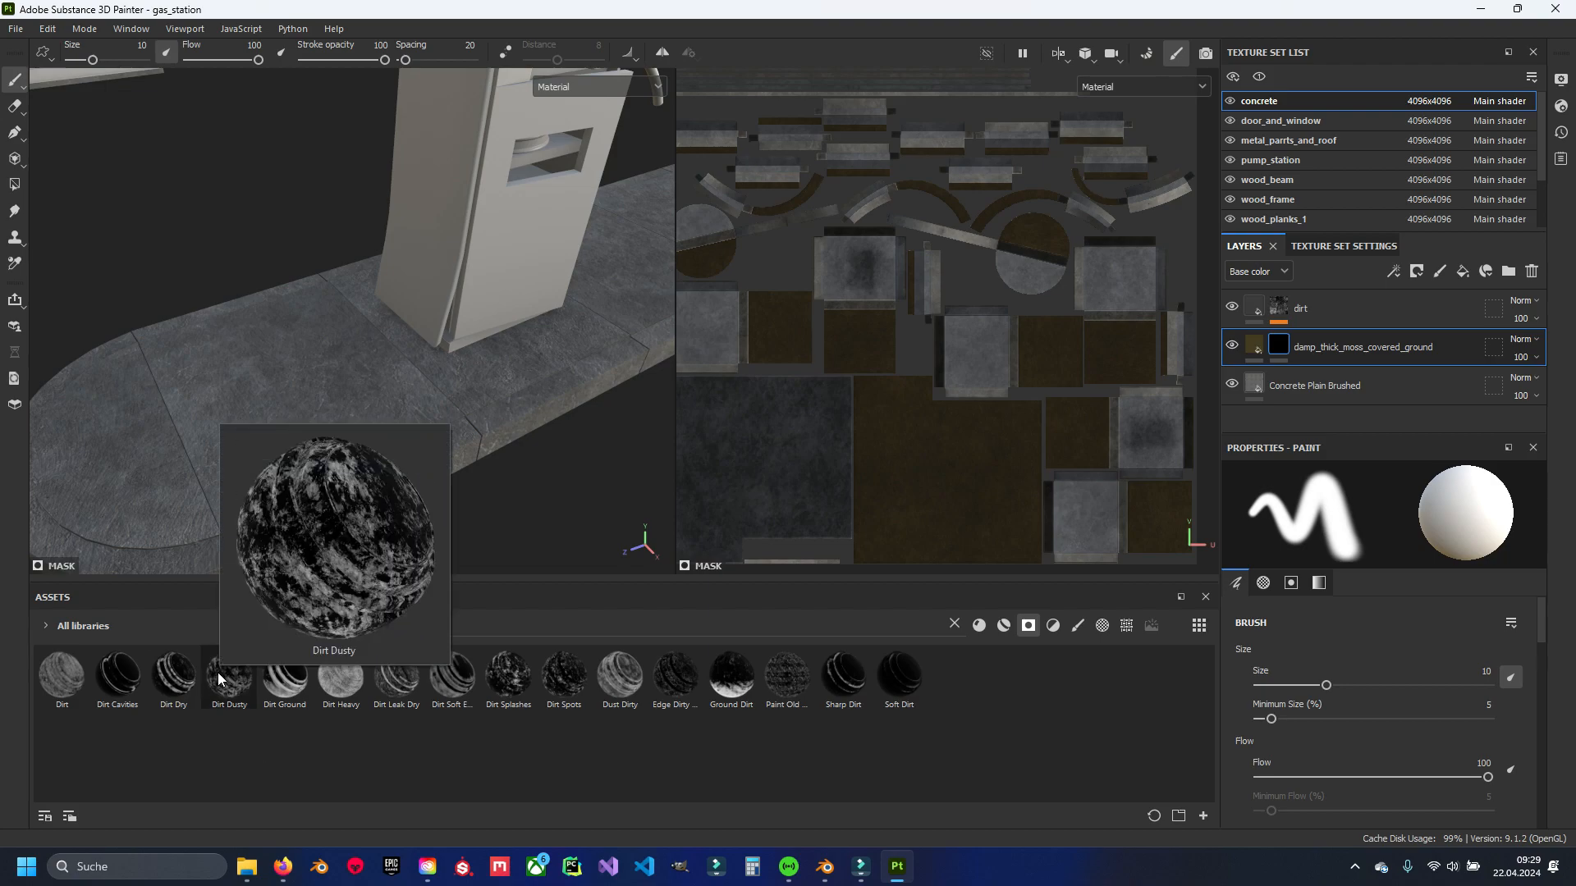
left_click_drag(220, 678, 1282, 347)
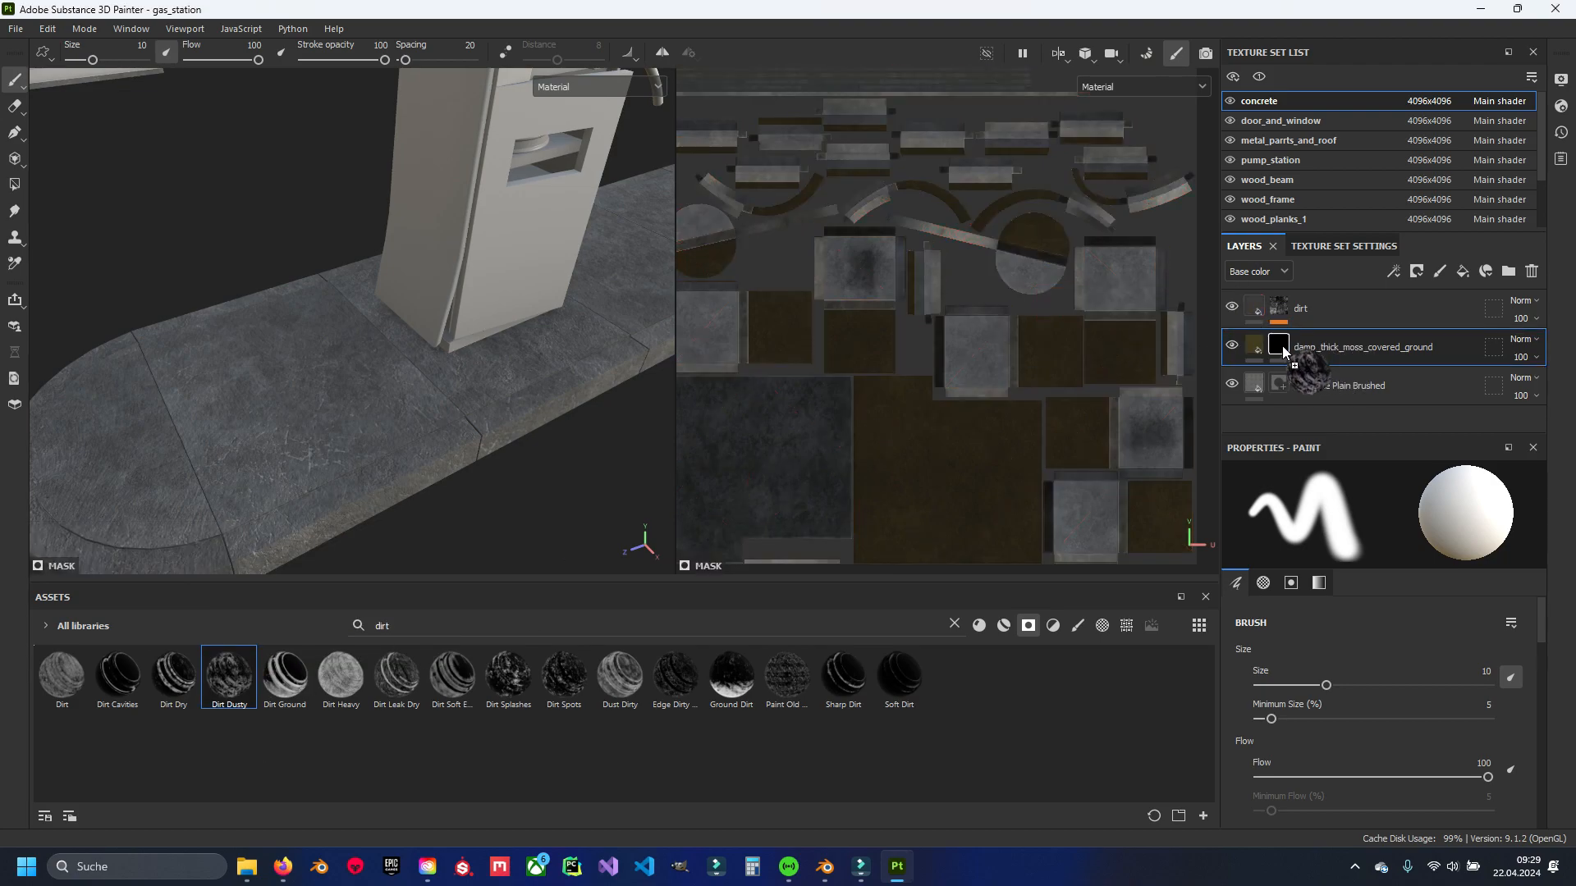
Turn off Triplanar for the first texture in the moss mask's Mask Editor generator.
left_click_drag(585, 371, 496, 355, "alt")
middle_click_drag(496, 355, 402, 401, "alt")
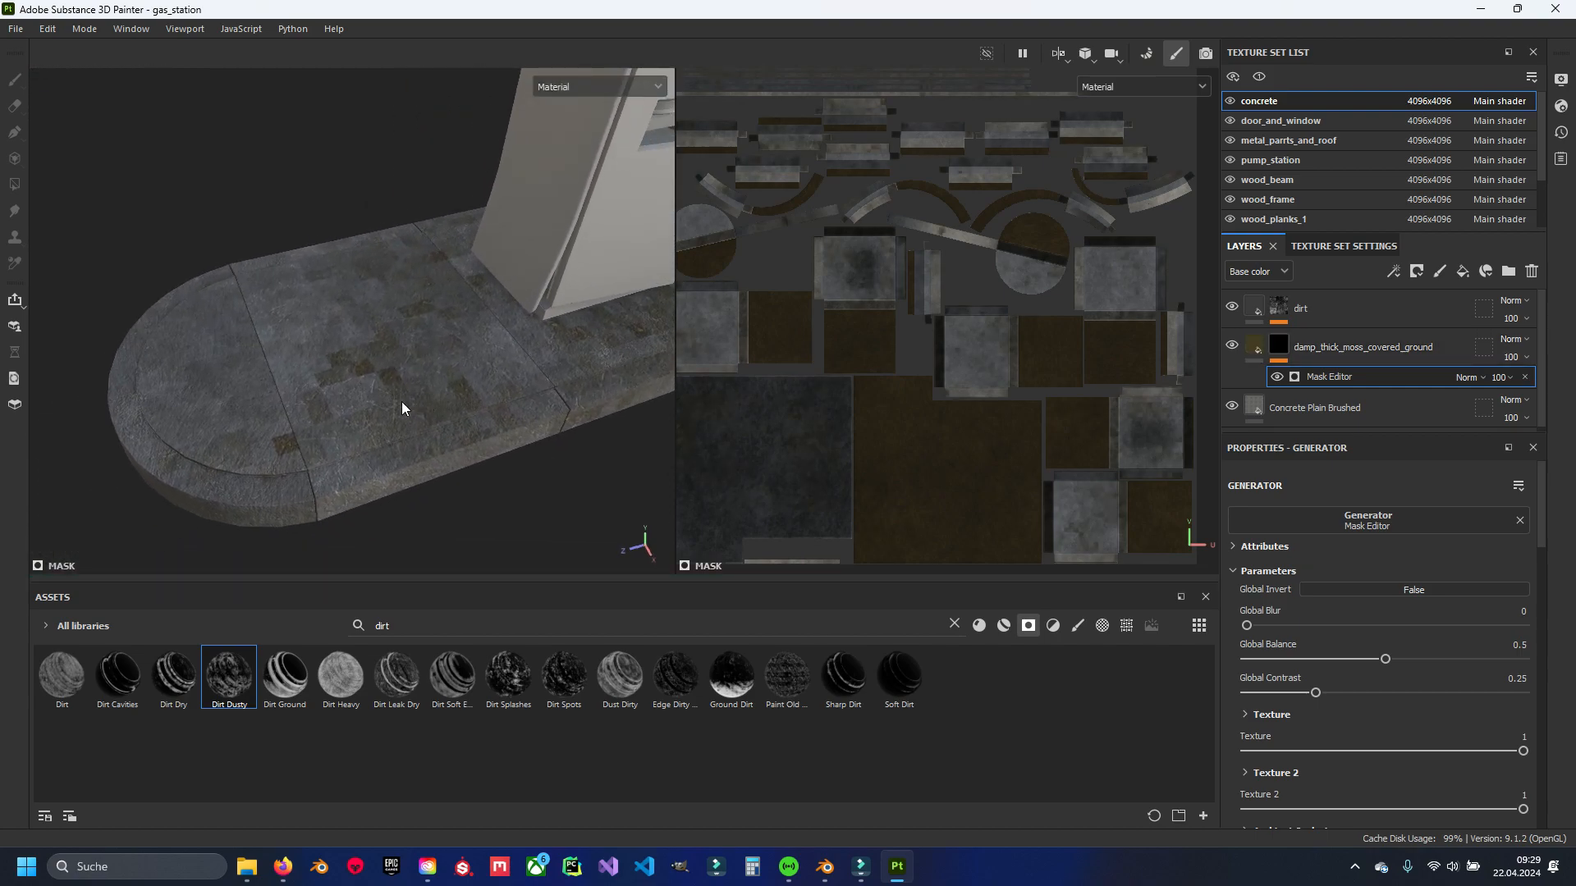
scroll(402, 402, "up", 1)
scroll(1288, 622, "down", 3)
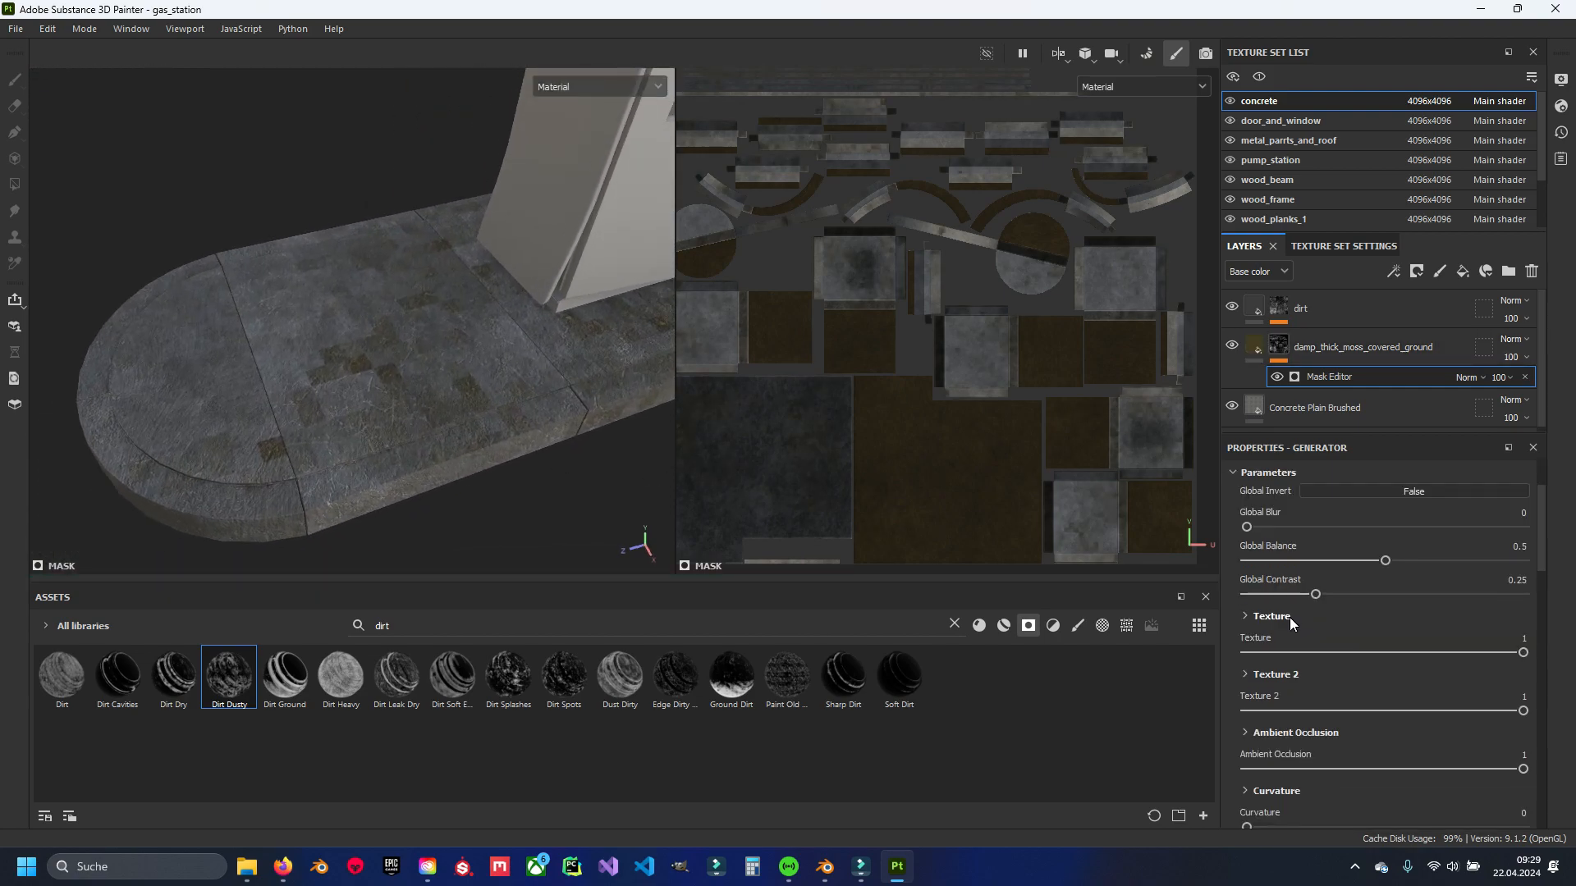
left_click(1263, 617)
scroll(1263, 618, "down", 3)
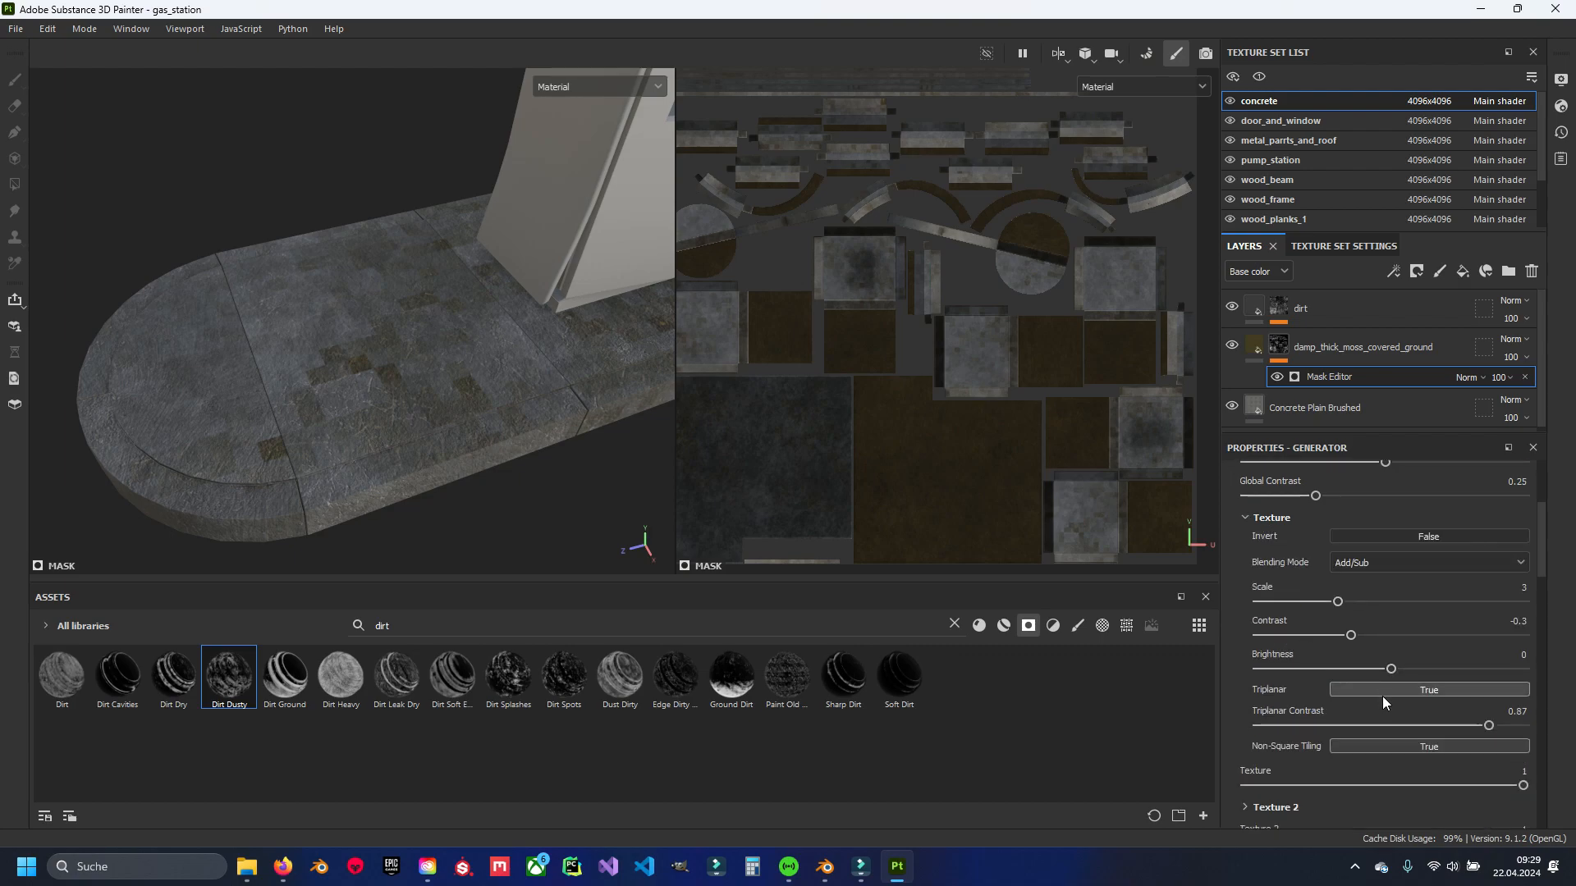
left_click(1357, 692)
scroll(1305, 688, "down", 3)
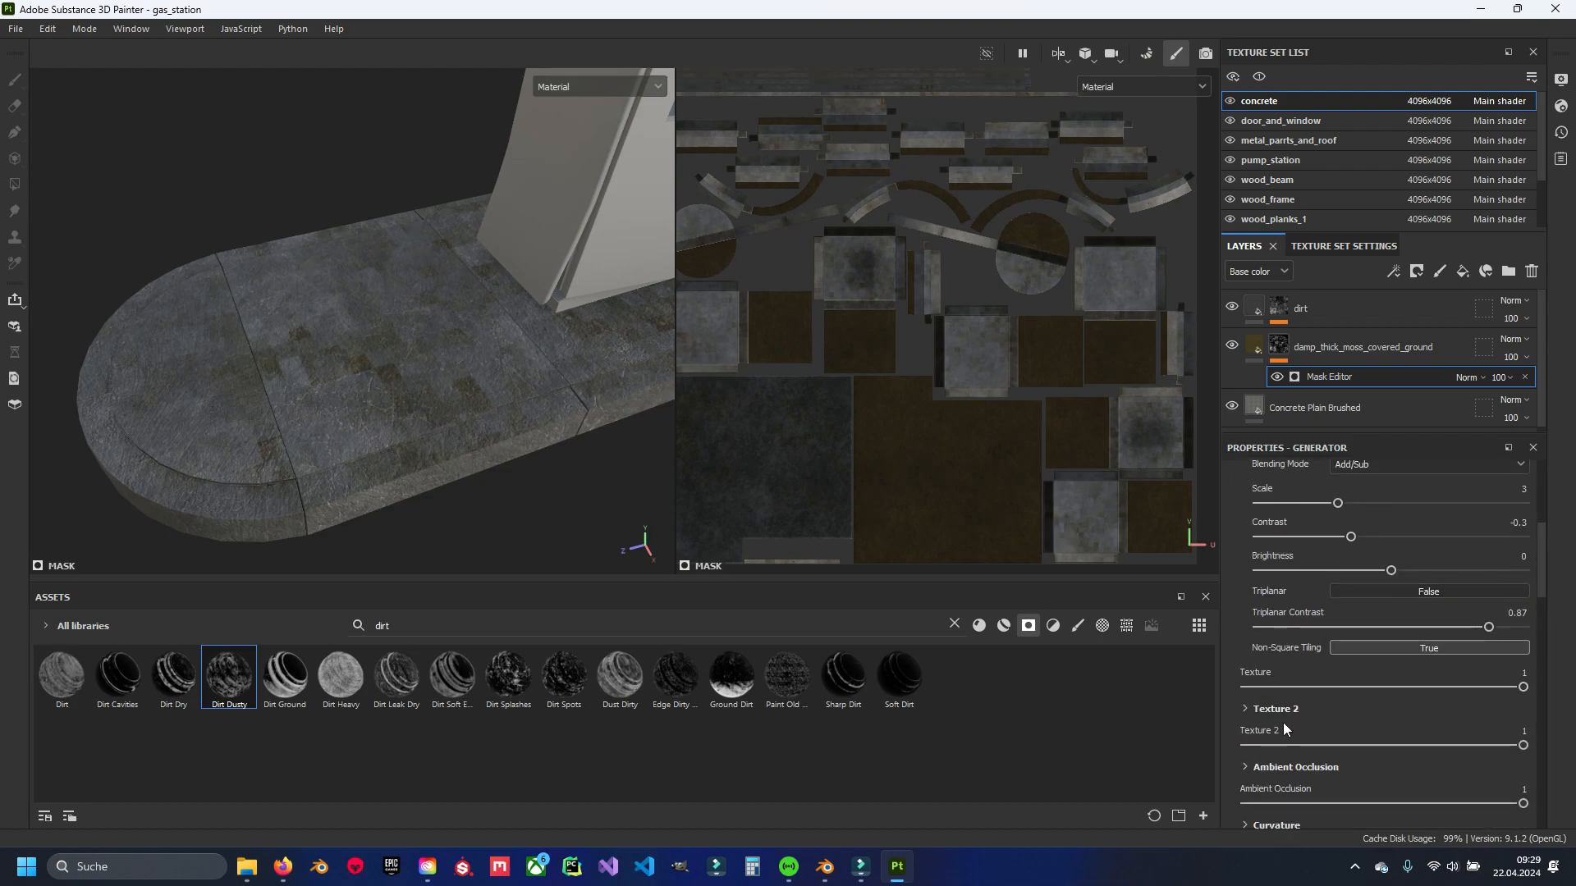
Turn off Triplanar for Texture 2 in the Mask Editor and collapse both texture groups.
left_click(1280, 710)
scroll(1321, 704, "down", 5)
left_click(1357, 689)
scroll(1278, 698, "up", 6)
left_click(1262, 758)
scroll(1320, 661, "up", 2)
left_click(1277, 564)
scroll(1334, 553, "up", 3)
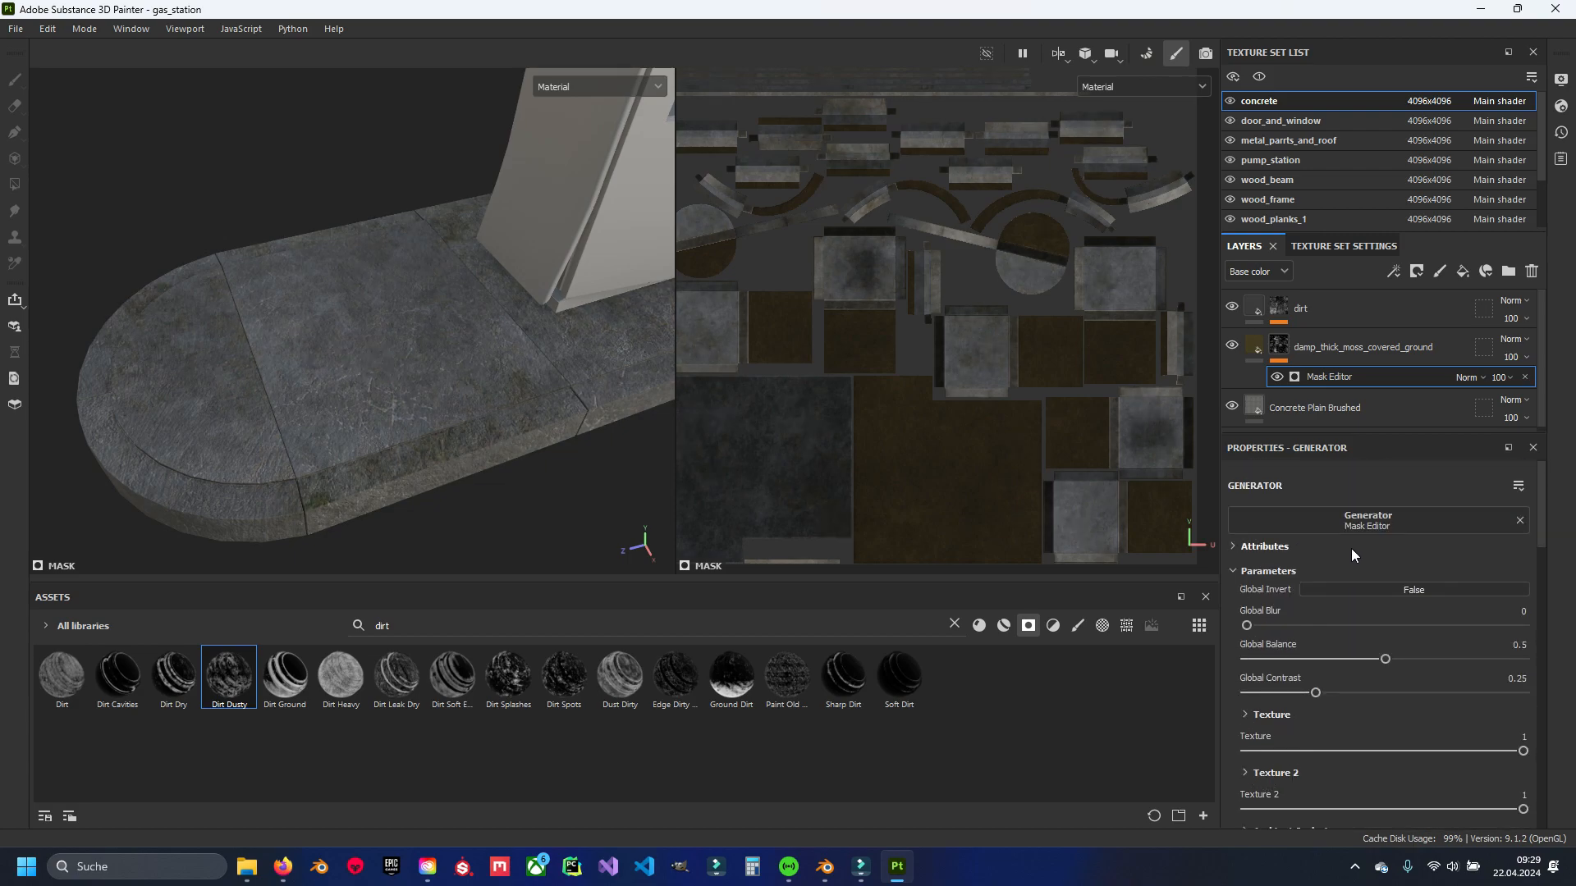
scroll(435, 396, "up", 2)
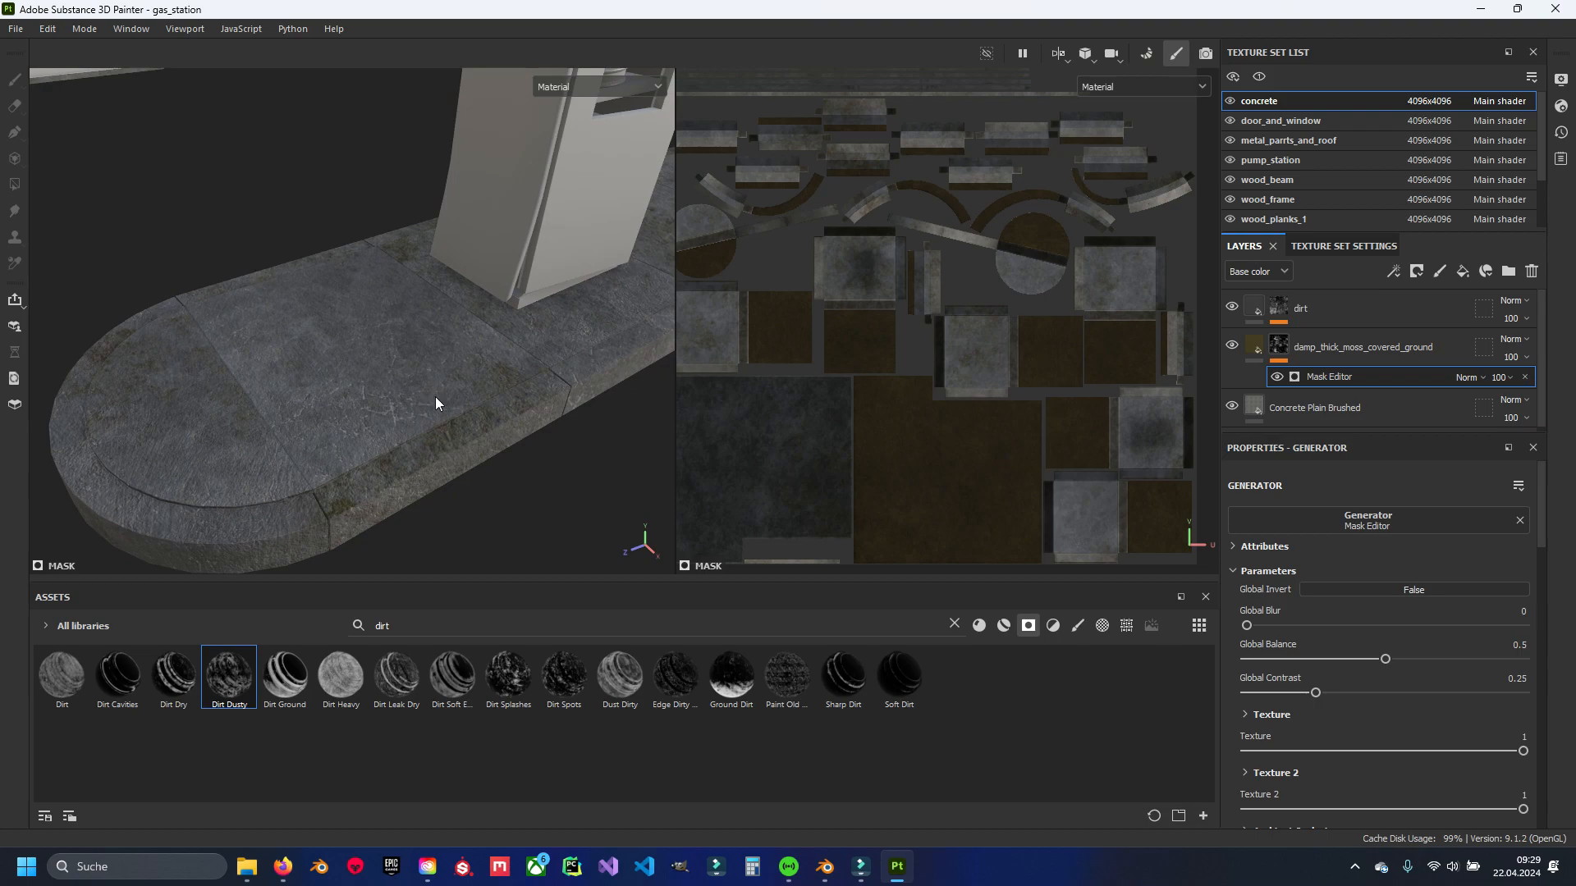
Set the moss mask's Global Invert to True and its Global Balance to 0.92.
left_click(1387, 588)
left_click_drag(496, 531, 361, 394, "alt")
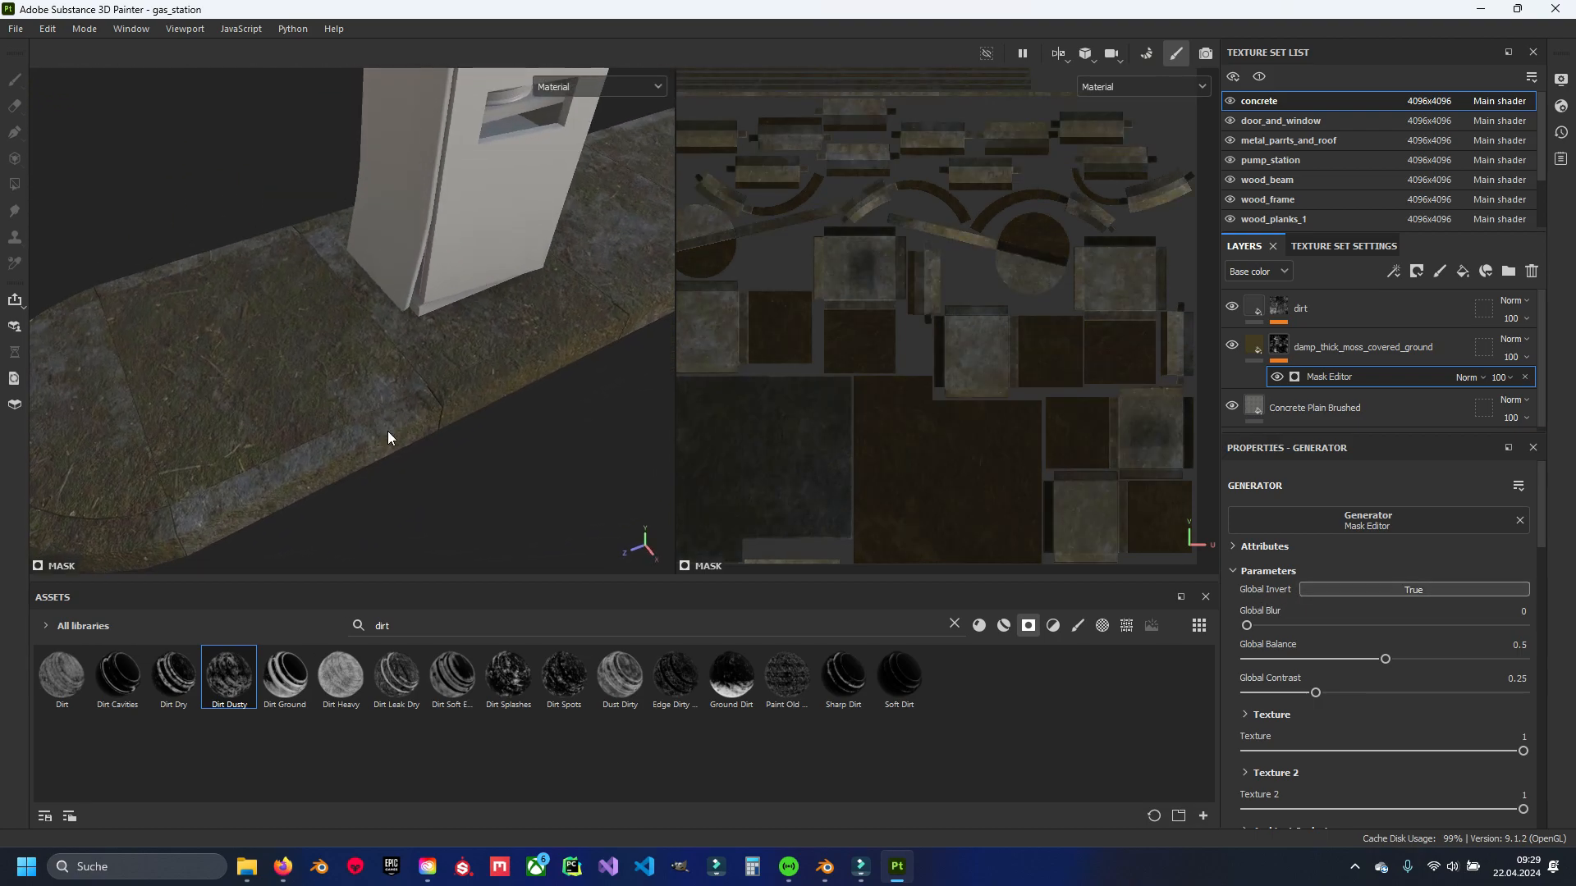
left_click_drag(1388, 659, 1501, 663)
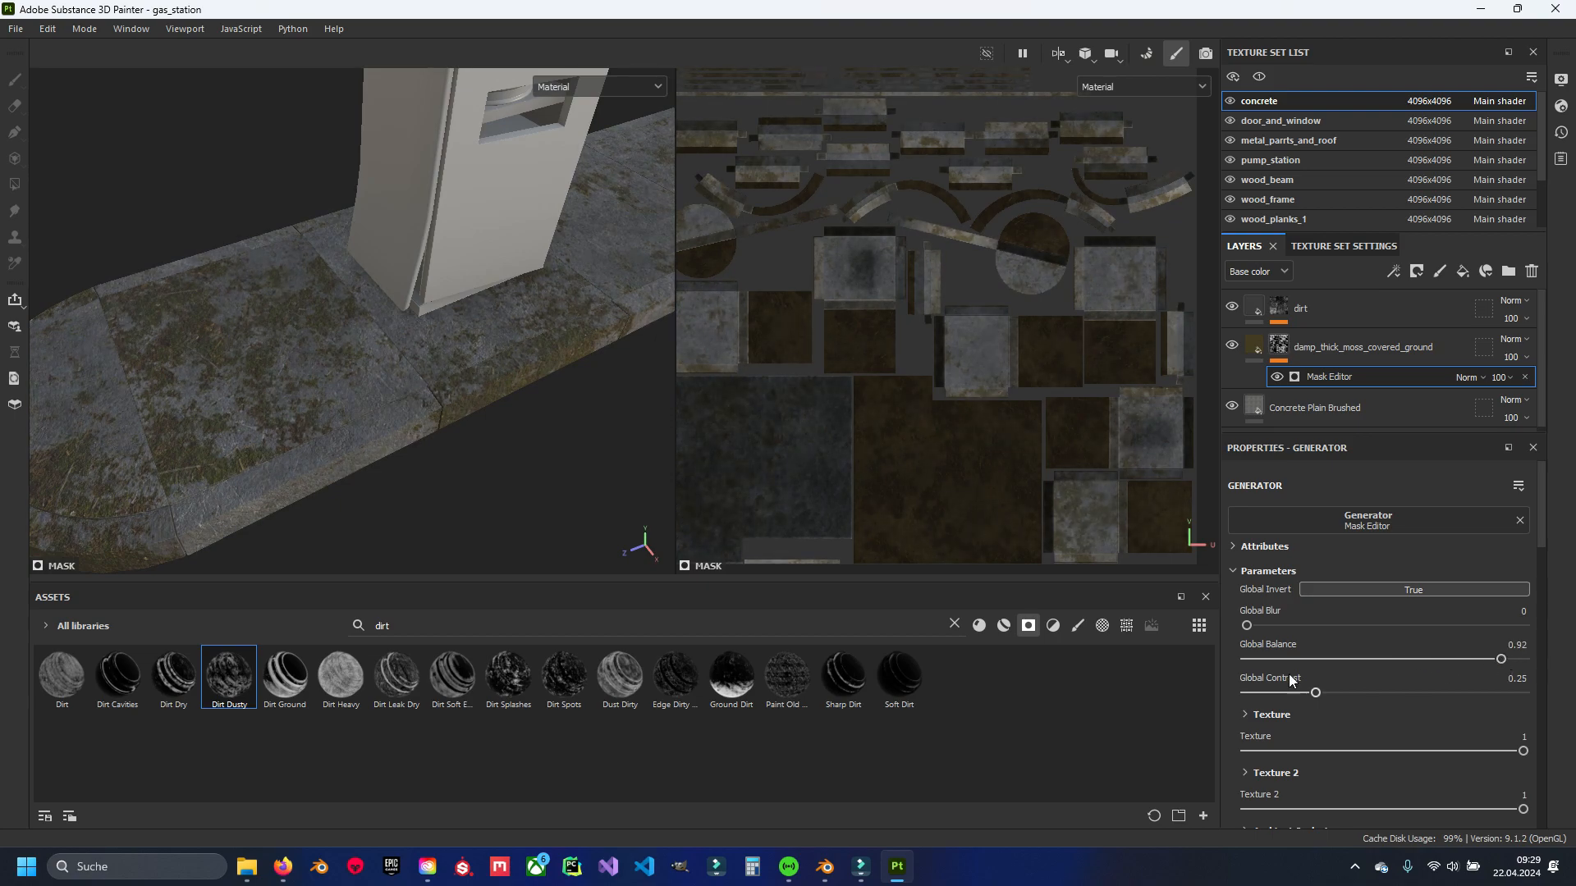
scroll(457, 412, "down", 3)
scroll(457, 412, "up", 2)
middle_click_drag(457, 412, 293, 419, "alt")
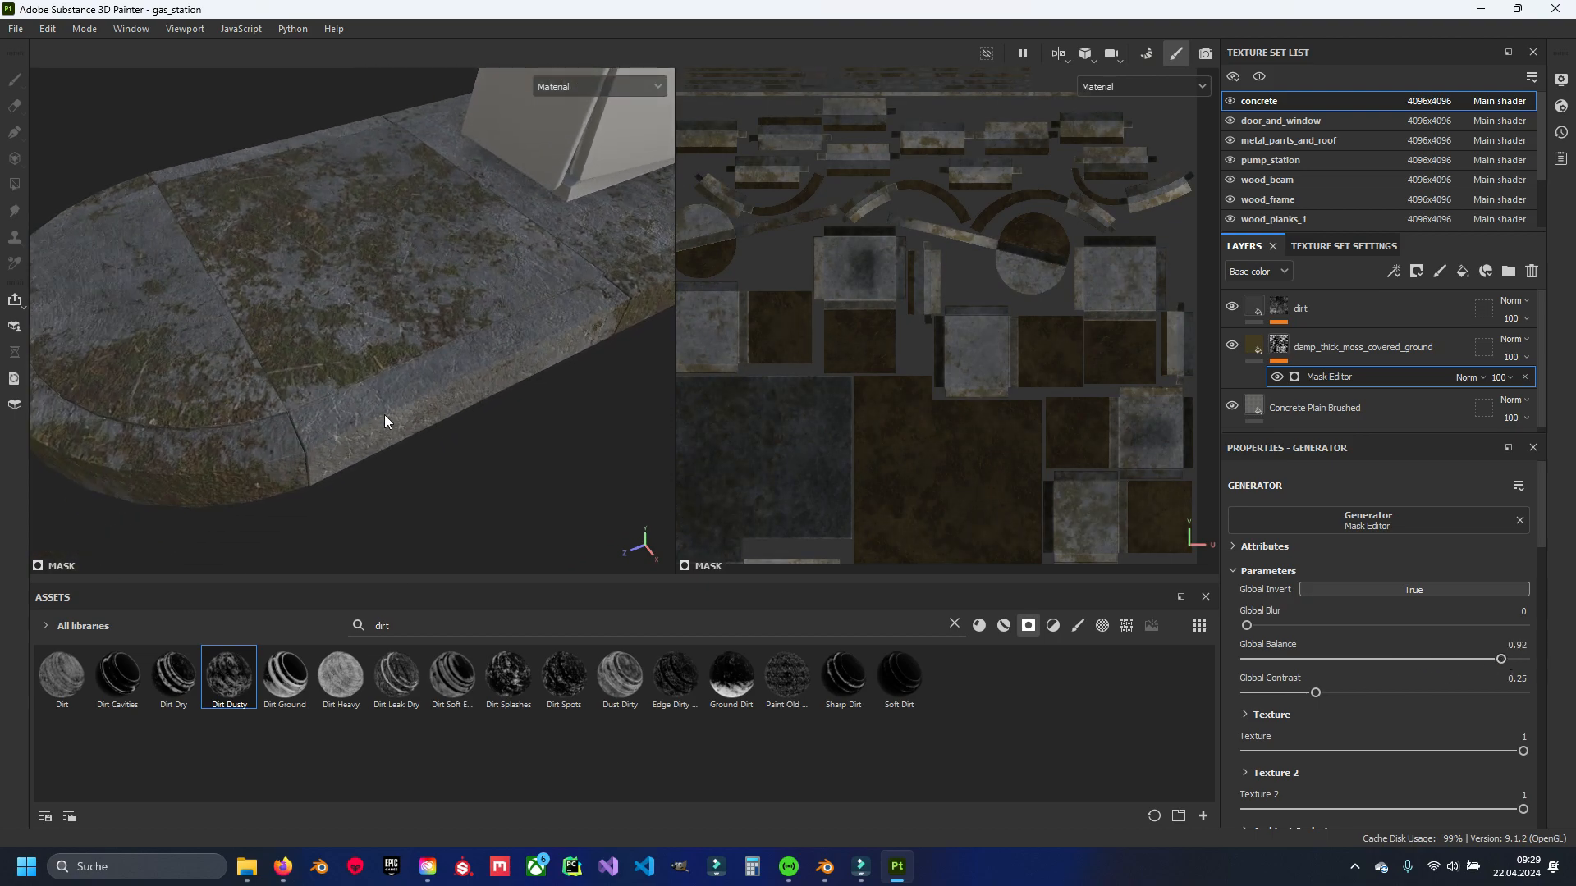
Keep Ambient Occlusion at 1 and set Curvature to 1 in the moss mask's Mask Editor generator.
left_click_drag(364, 417, 427, 404, "alt")
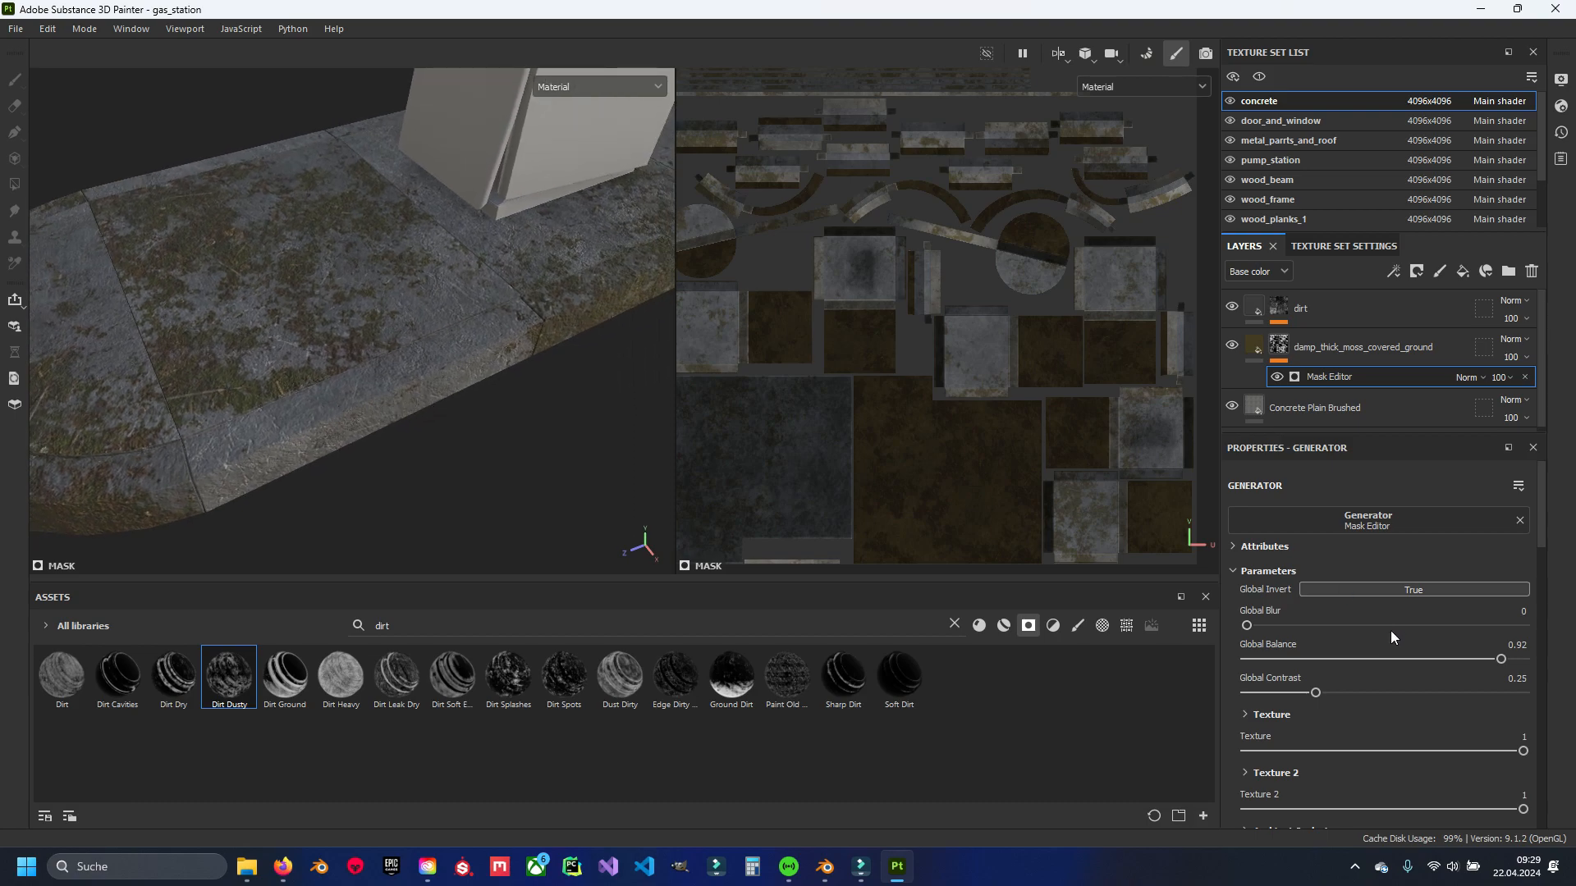
scroll(1387, 676, "down", 3)
scroll(1379, 656, "down", 1)
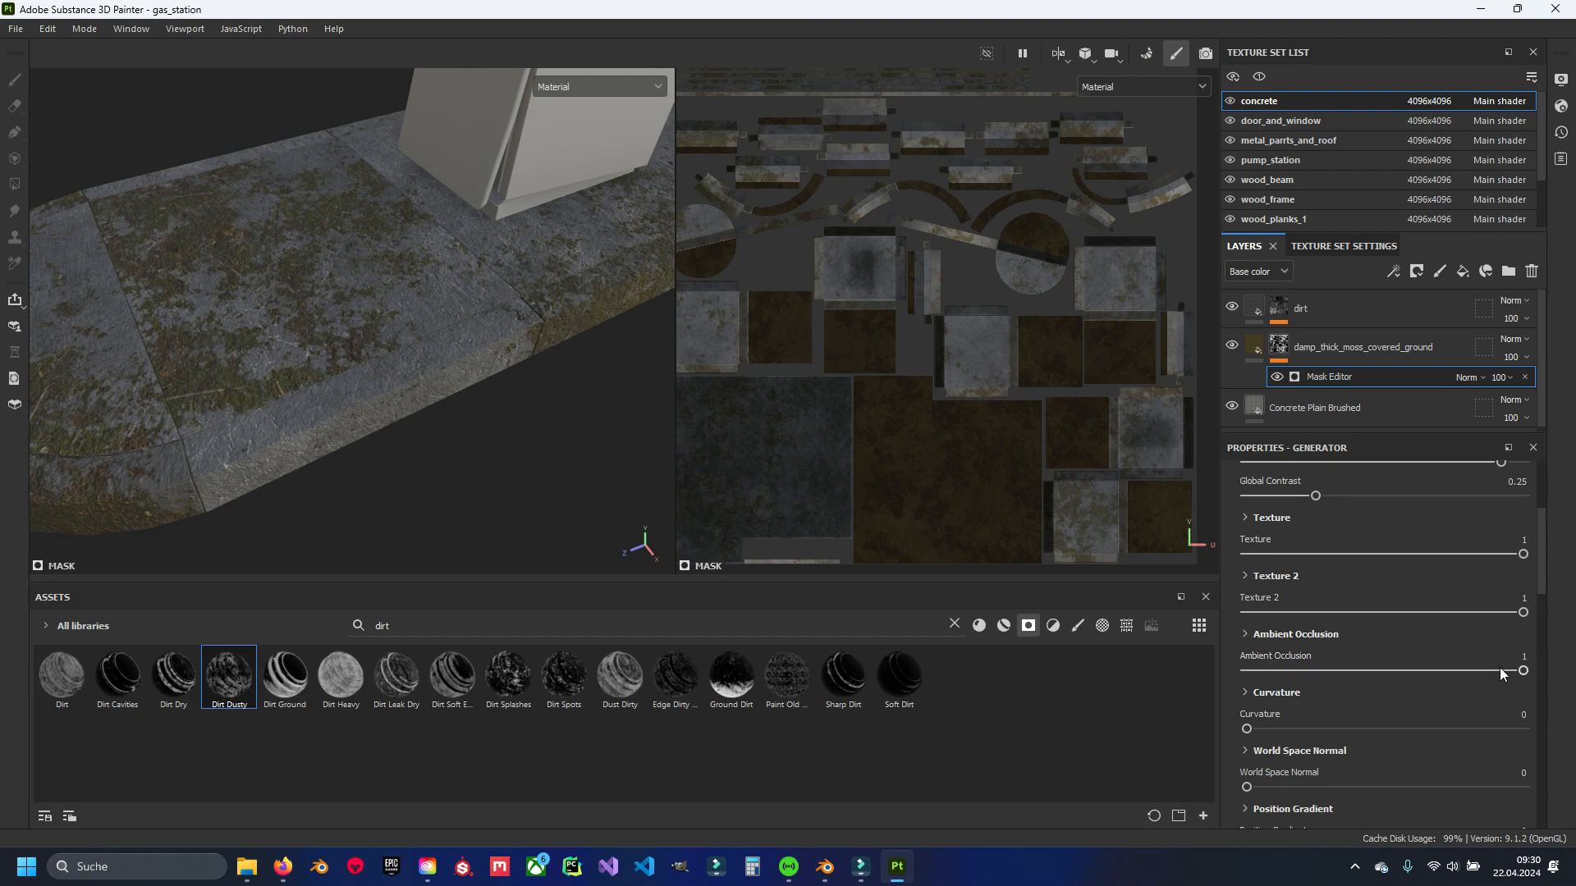
left_click_drag(1403, 673, 1548, 686)
scroll(1322, 666, "down", 2)
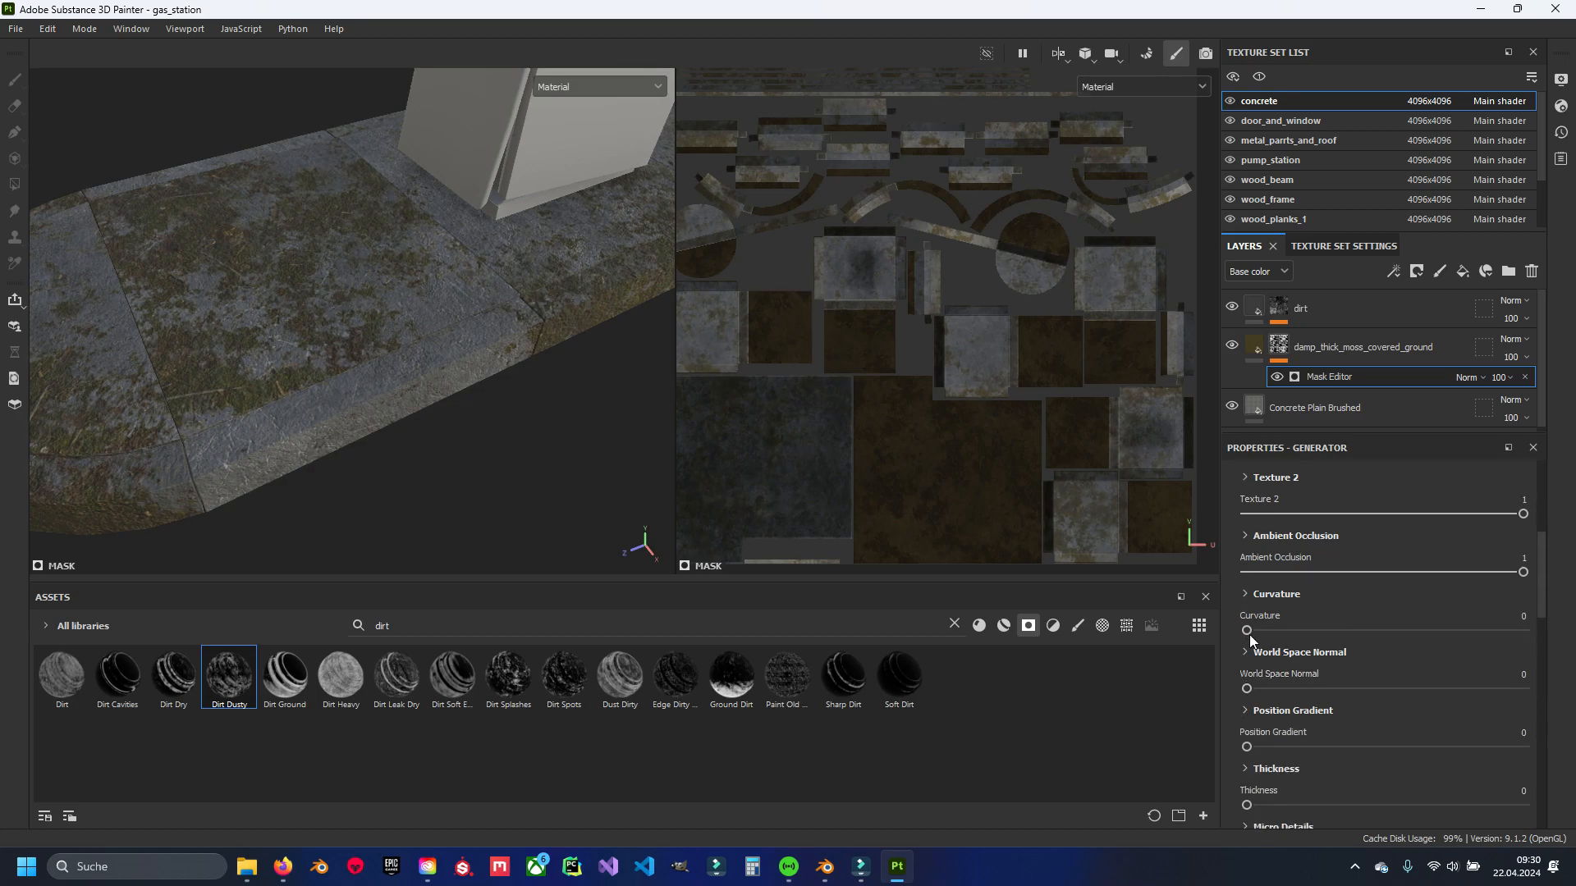
left_click_drag(1246, 630, 1528, 632)
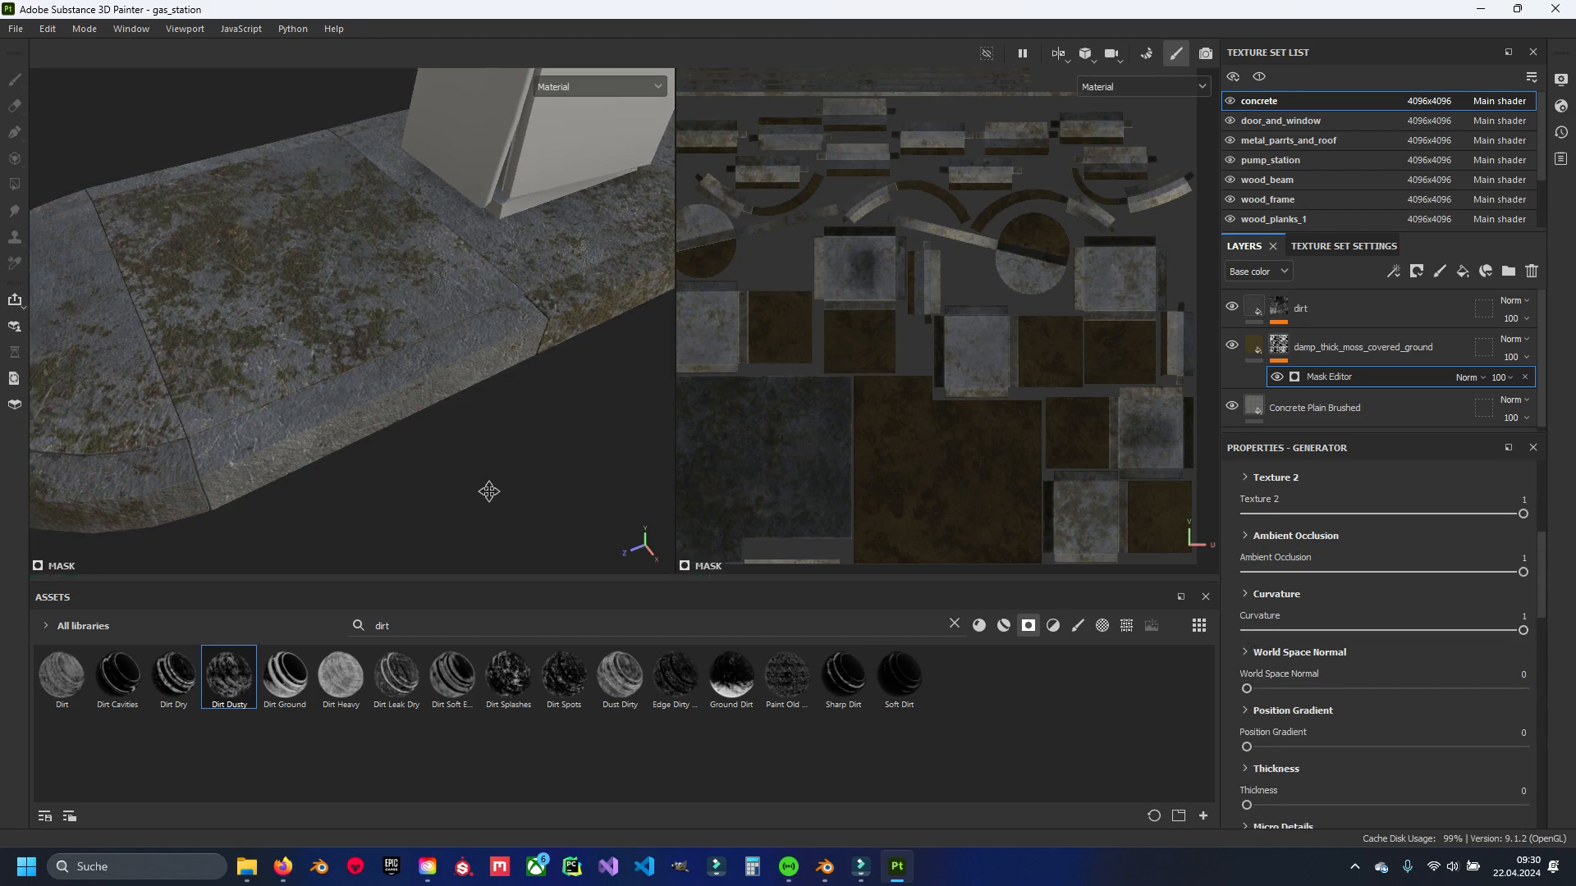
left_click_drag(462, 491, 603, 475, "alt")
left_click_drag(423, 367, 456, 436, "alt")
Set the moss mask's Global Invert to False and lower its Global Balance.
scroll(1411, 587, "up", 6)
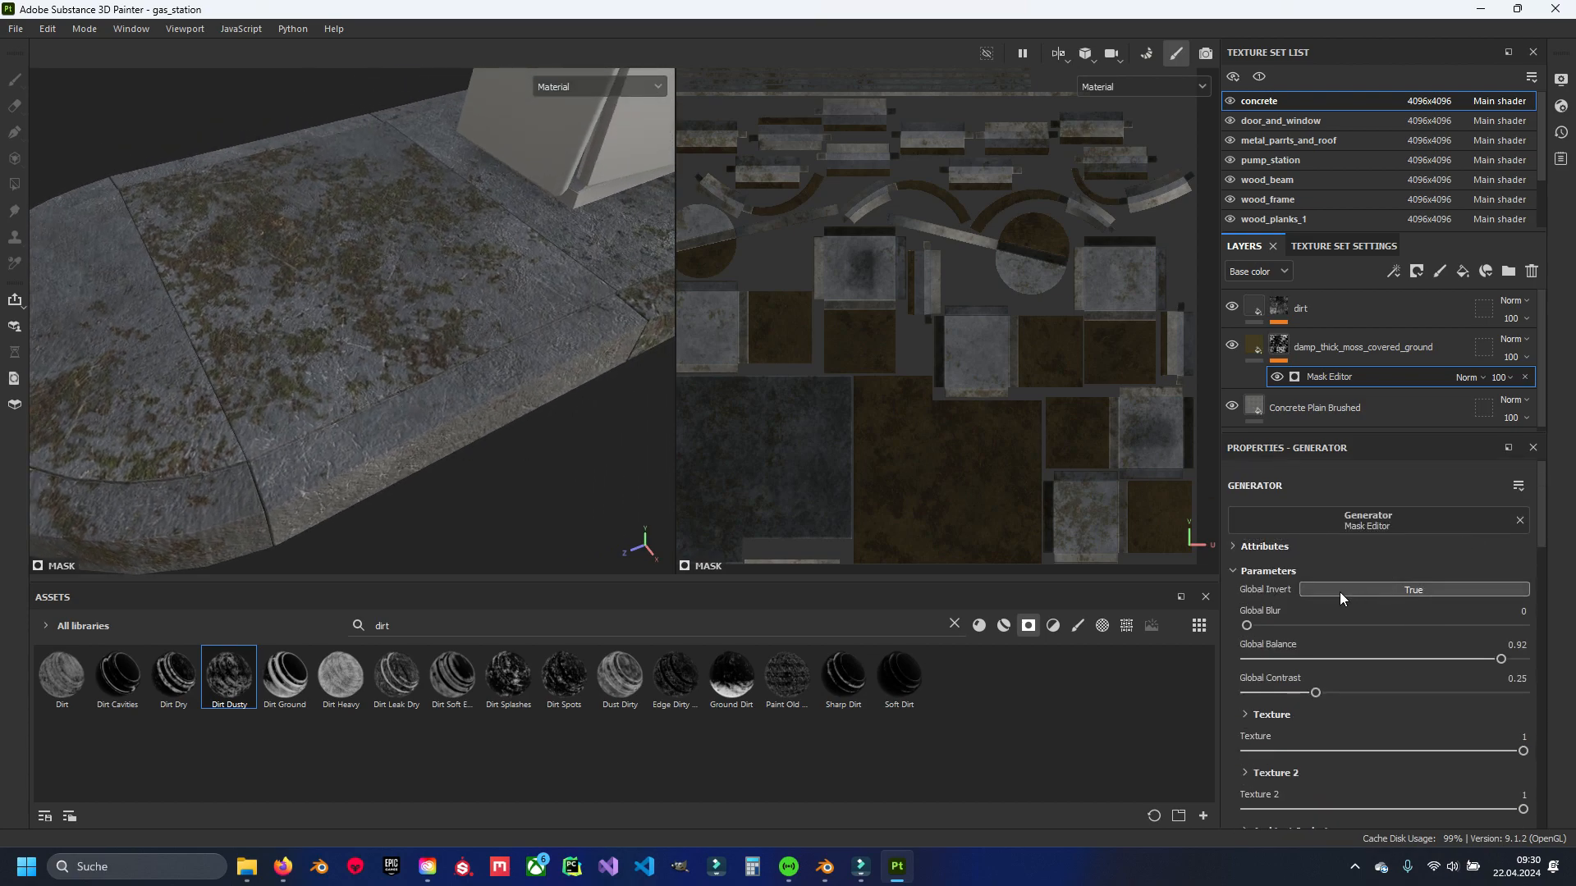
left_click(1402, 589)
left_click_drag(417, 451, 490, 410, "alt")
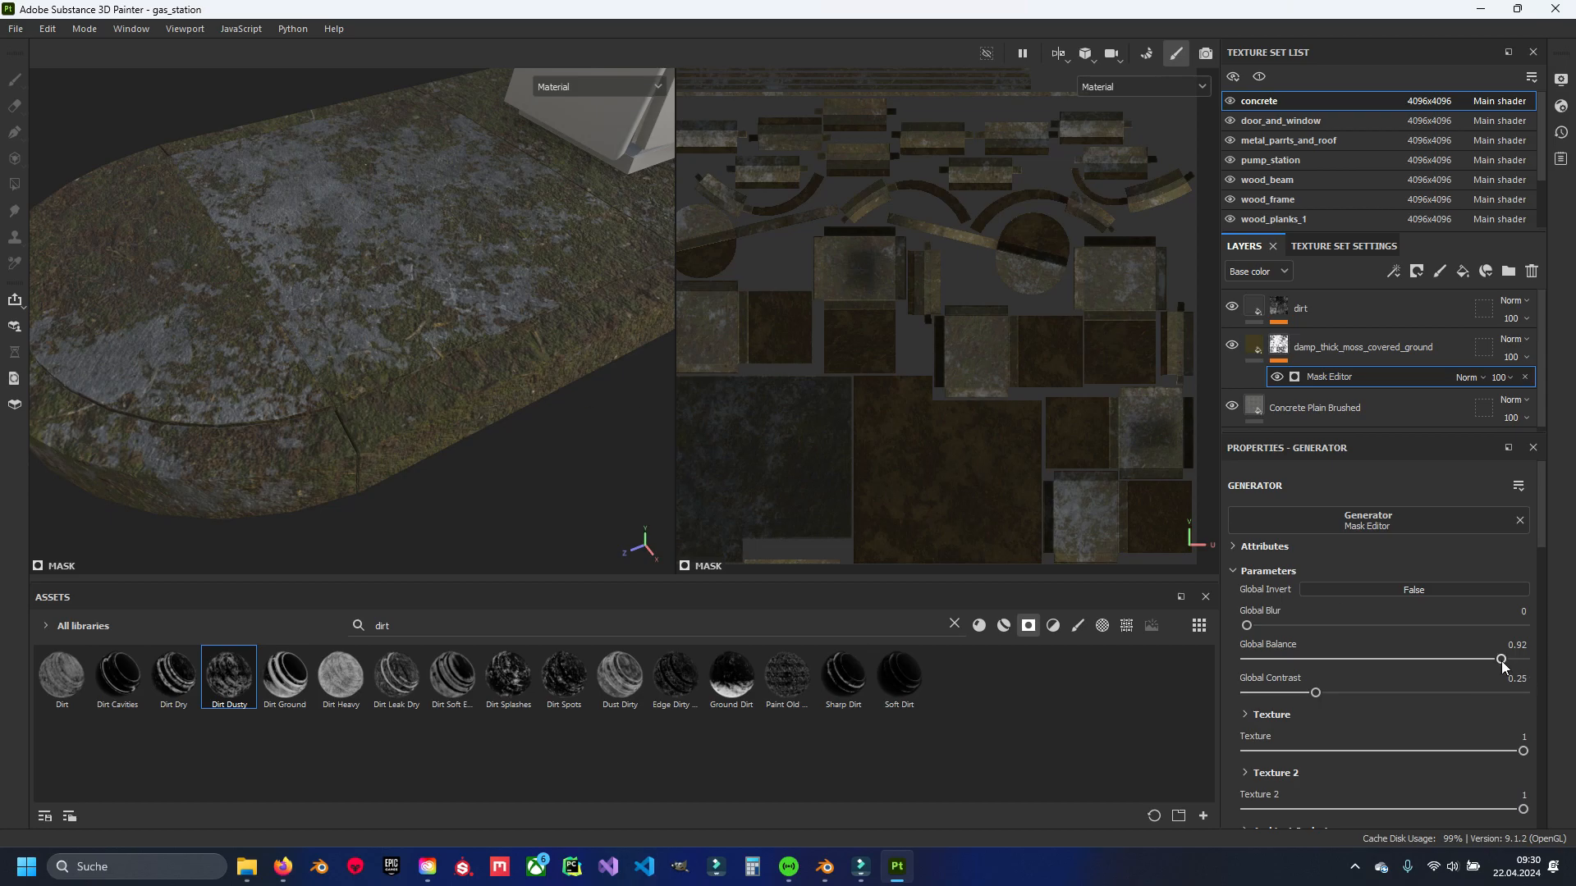
mouse_move(1461, 667)
left_mouse_down()
mouse_move(1537, 658)
mouse_move(1423, 663)
mouse_move(1448, 662)
left_mouse_up()
left_click_drag(366, 348, 432, 392, "alt")
Check the Mask Editor's Curvature options and set Ambient Occlusion to 0 for the moss mask.
scroll(1364, 624, "down", 3)
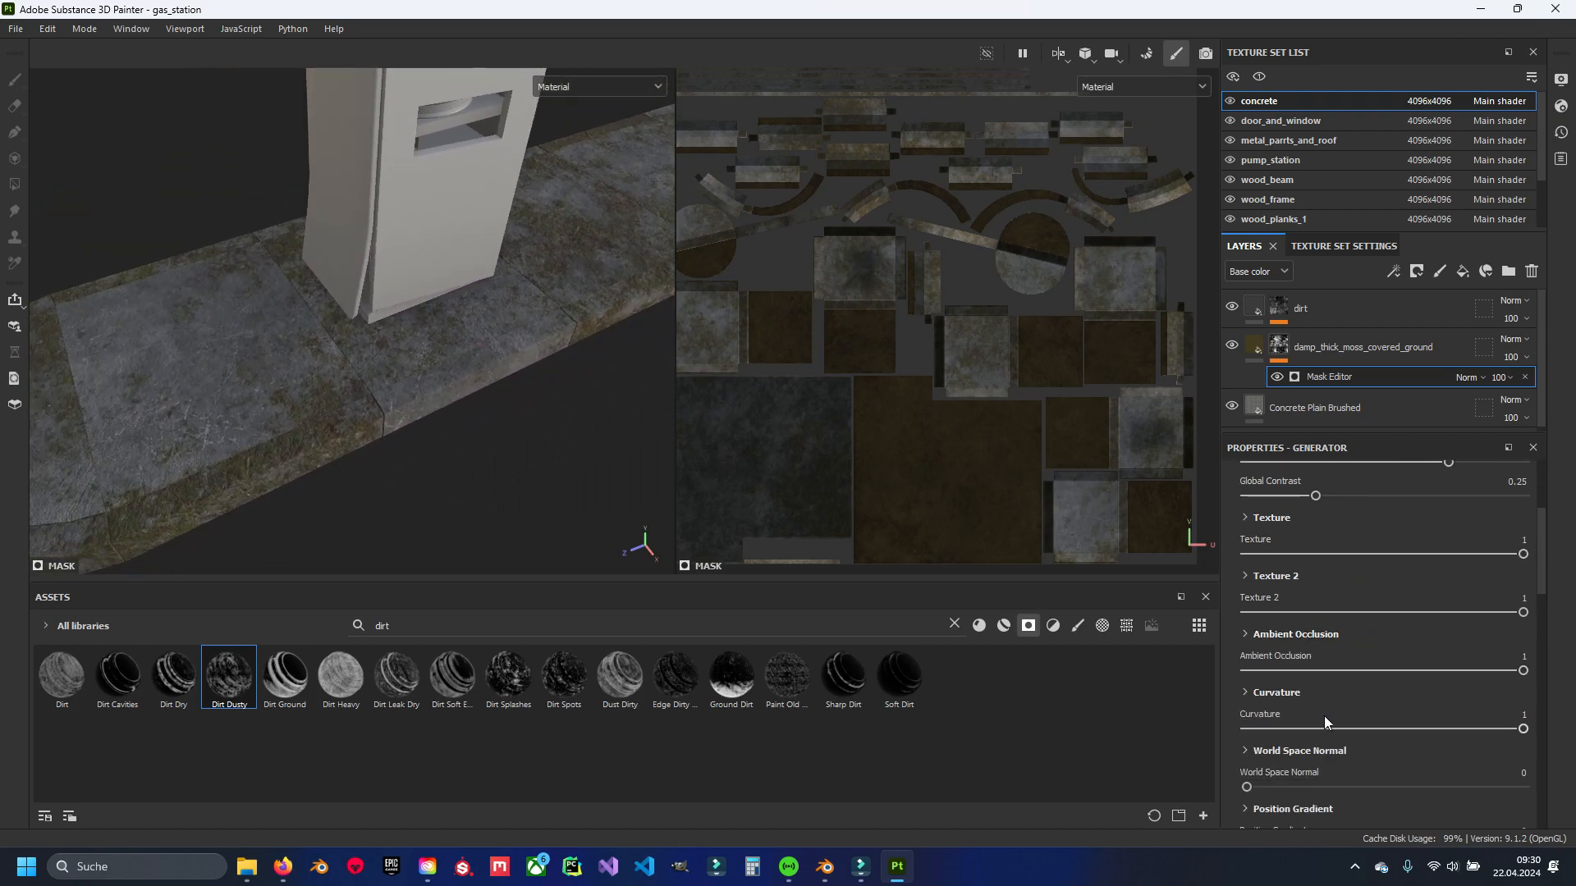
left_click(1284, 693)
scroll(1308, 691, "down", 2)
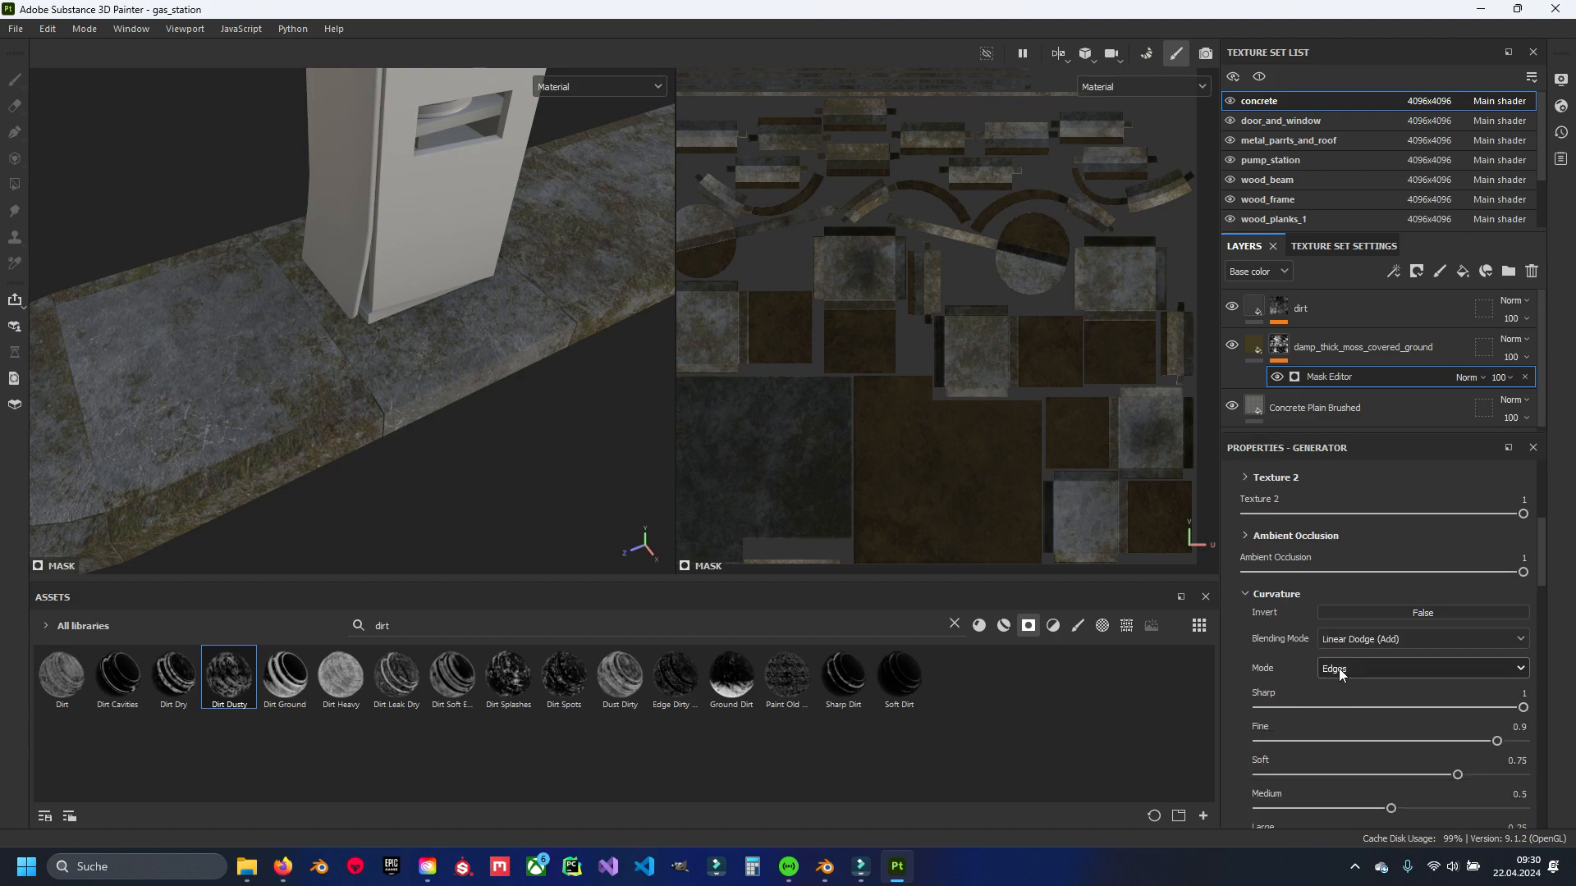
left_click(1274, 591)
left_click_drag(1523, 572, 1190, 582)
left_click_drag(648, 526, 581, 441, "alt")
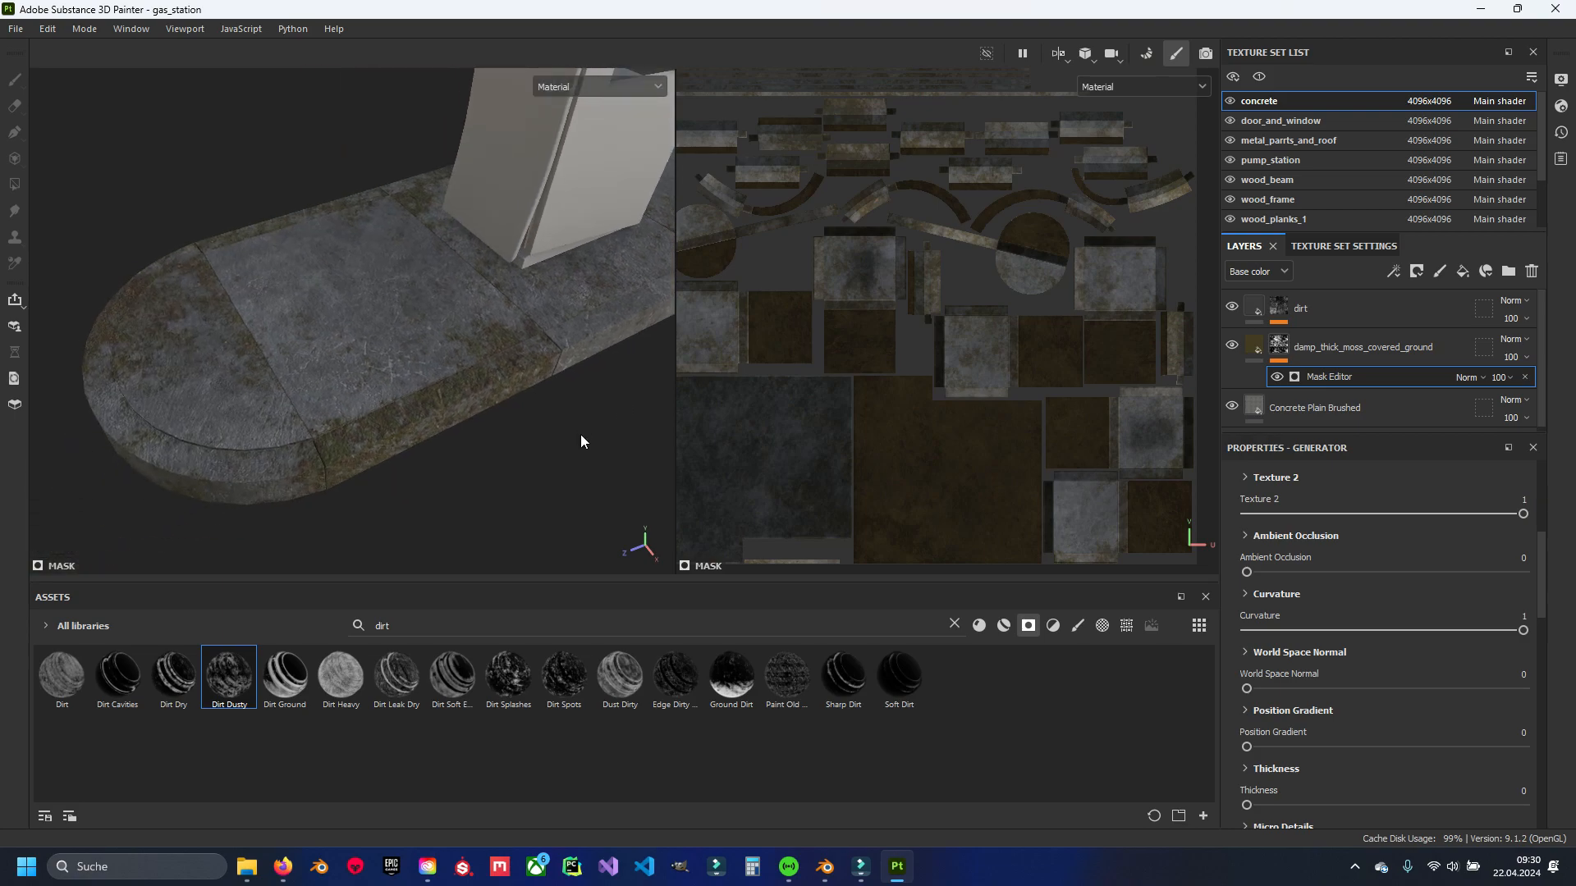
Set the moss mask's Thickness to 0.46, leaving Position Gradient at 0.
scroll(1339, 644, "down", 2)
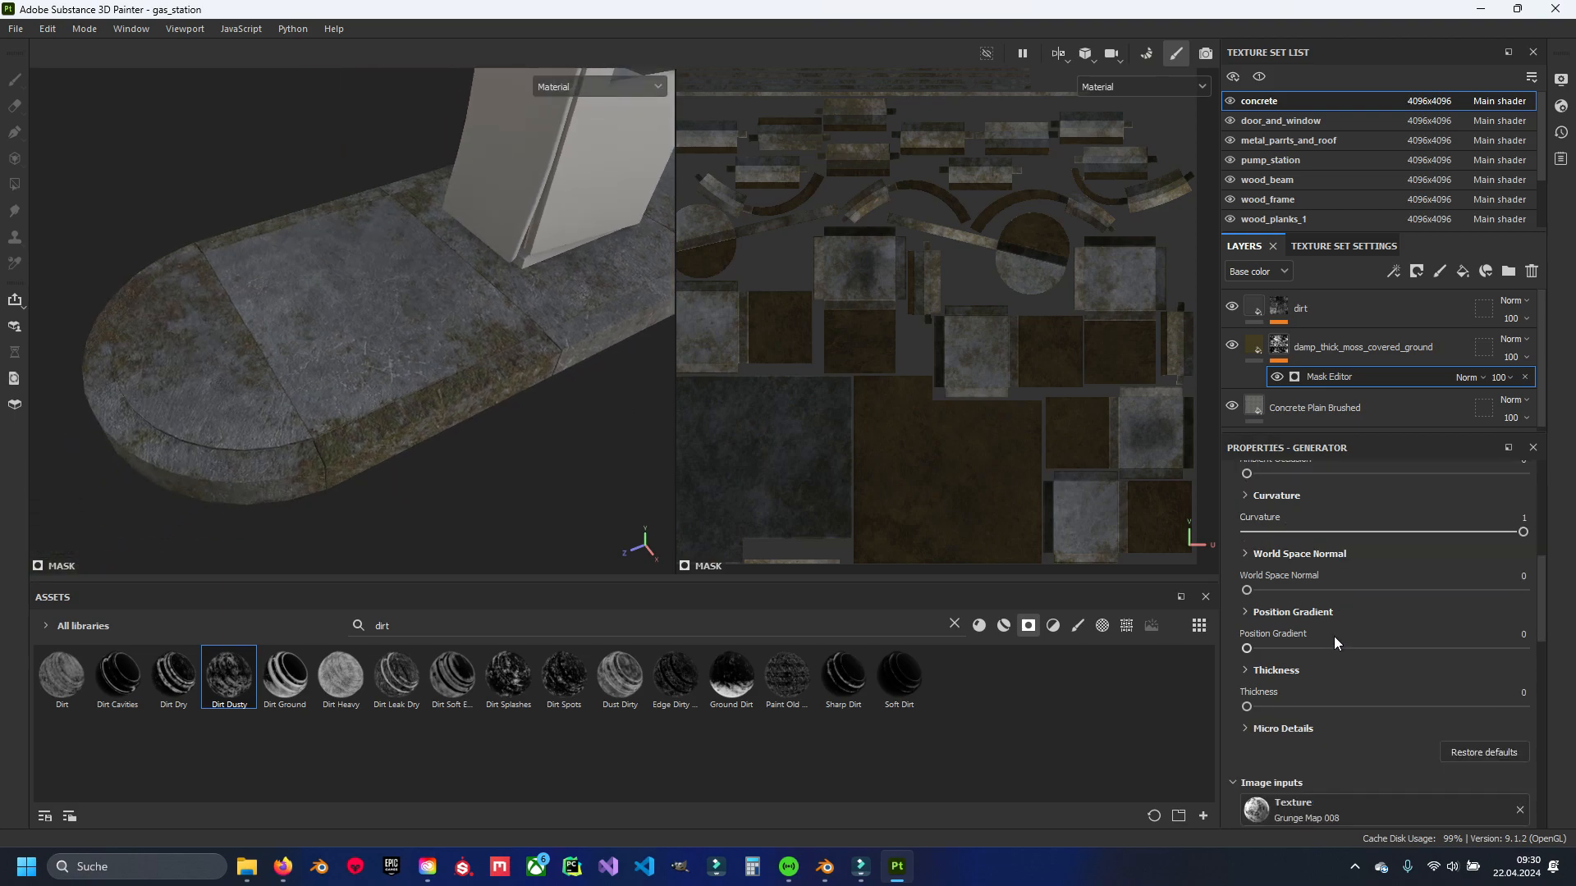
left_click_drag(1247, 707, 1373, 708)
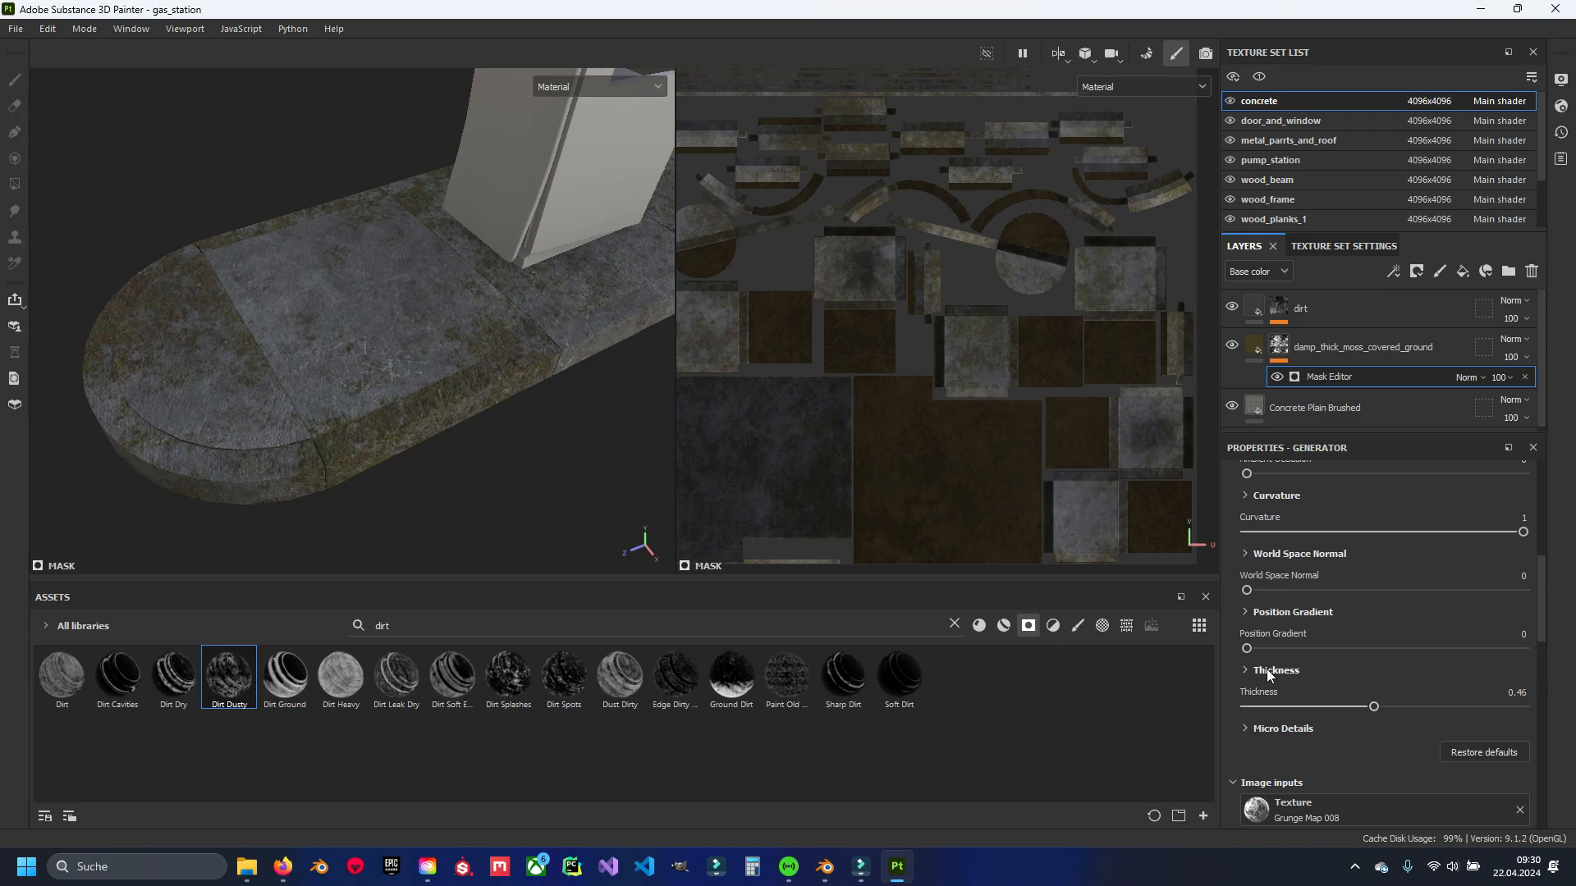
mouse_move(1247, 648)
left_mouse_down()
mouse_move(1321, 648)
mouse_move(1243, 660)
left_mouse_up()
Set the moss mask's Curvature levels Fine, Soft and Medium to 1 and Large to 0.58, and collapse the group.
scroll(1300, 633, "up", 3)
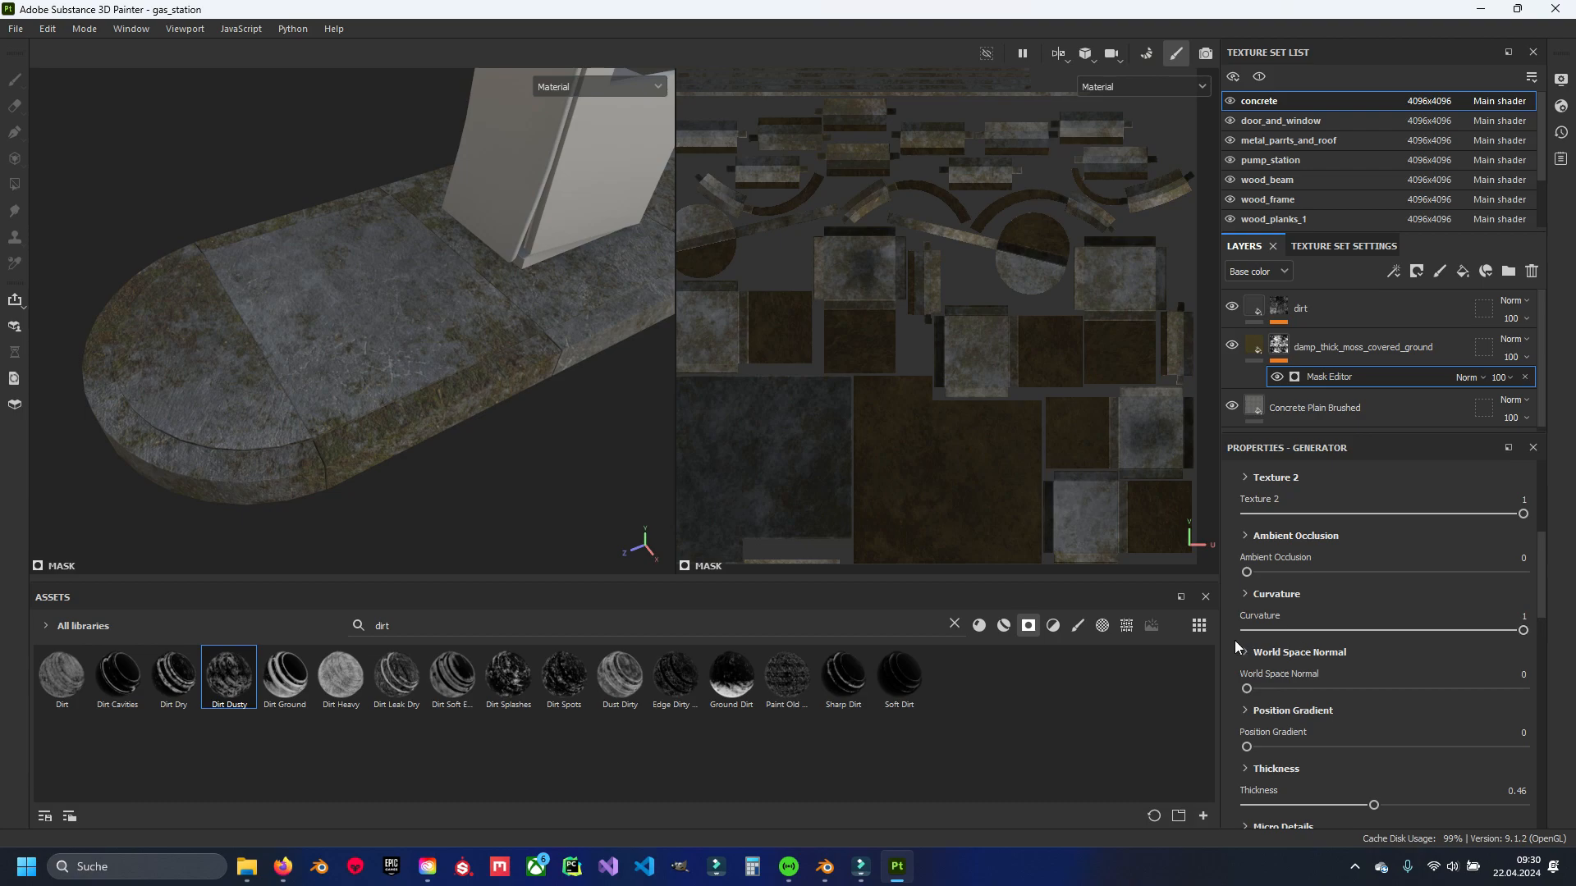
left_click(1272, 589)
scroll(1308, 664, "down", 4)
scroll(1308, 664, "down", 2)
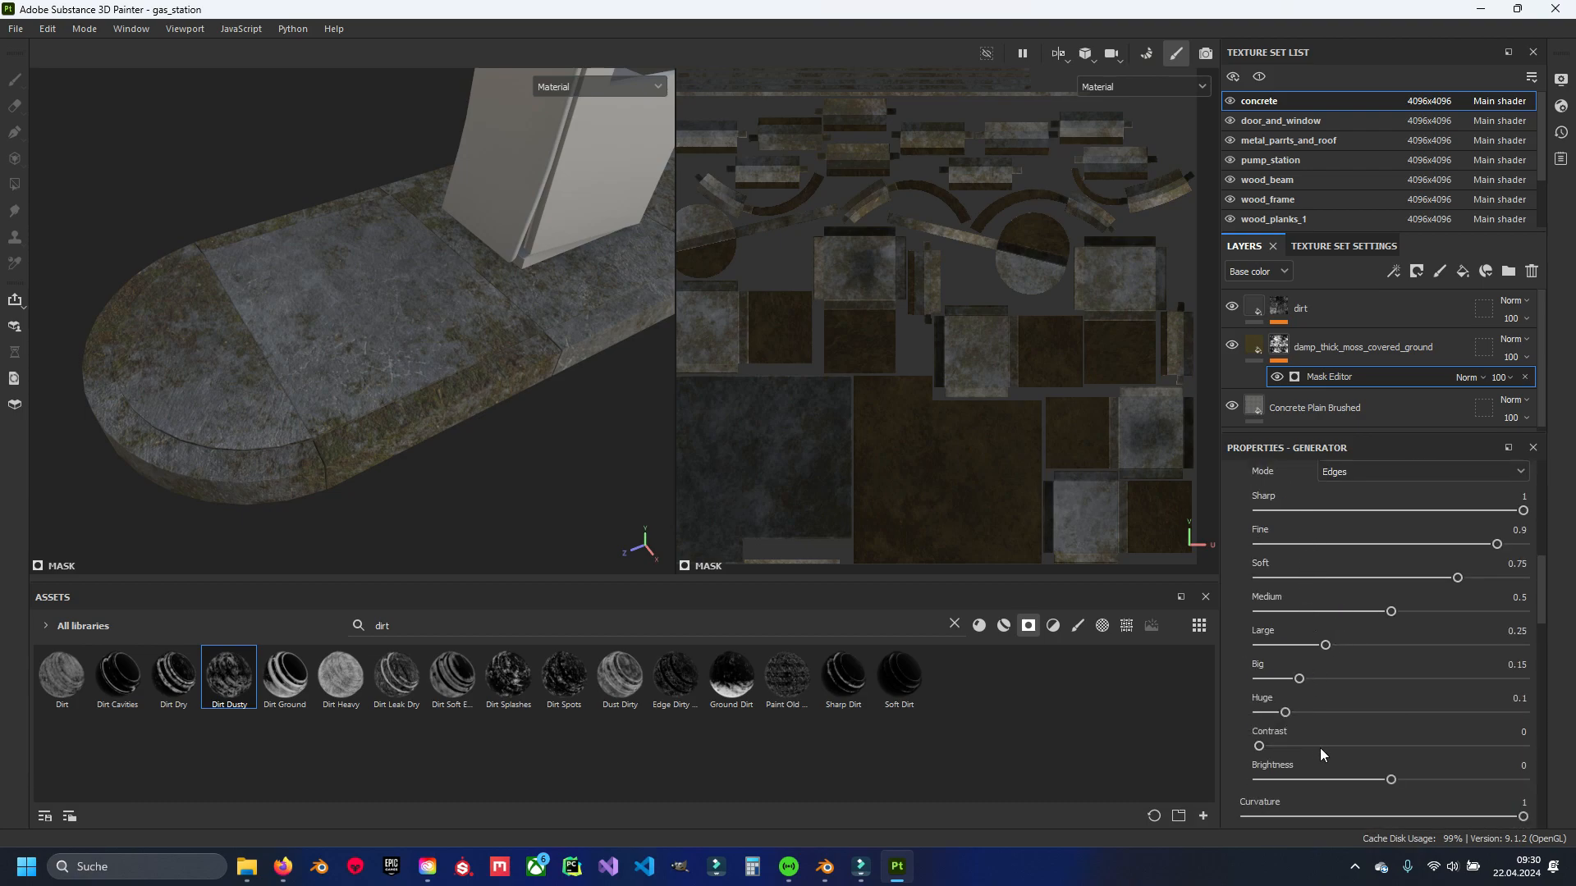
scroll(1306, 650, "up", 2)
left_click_drag(1418, 562, 1388, 560)
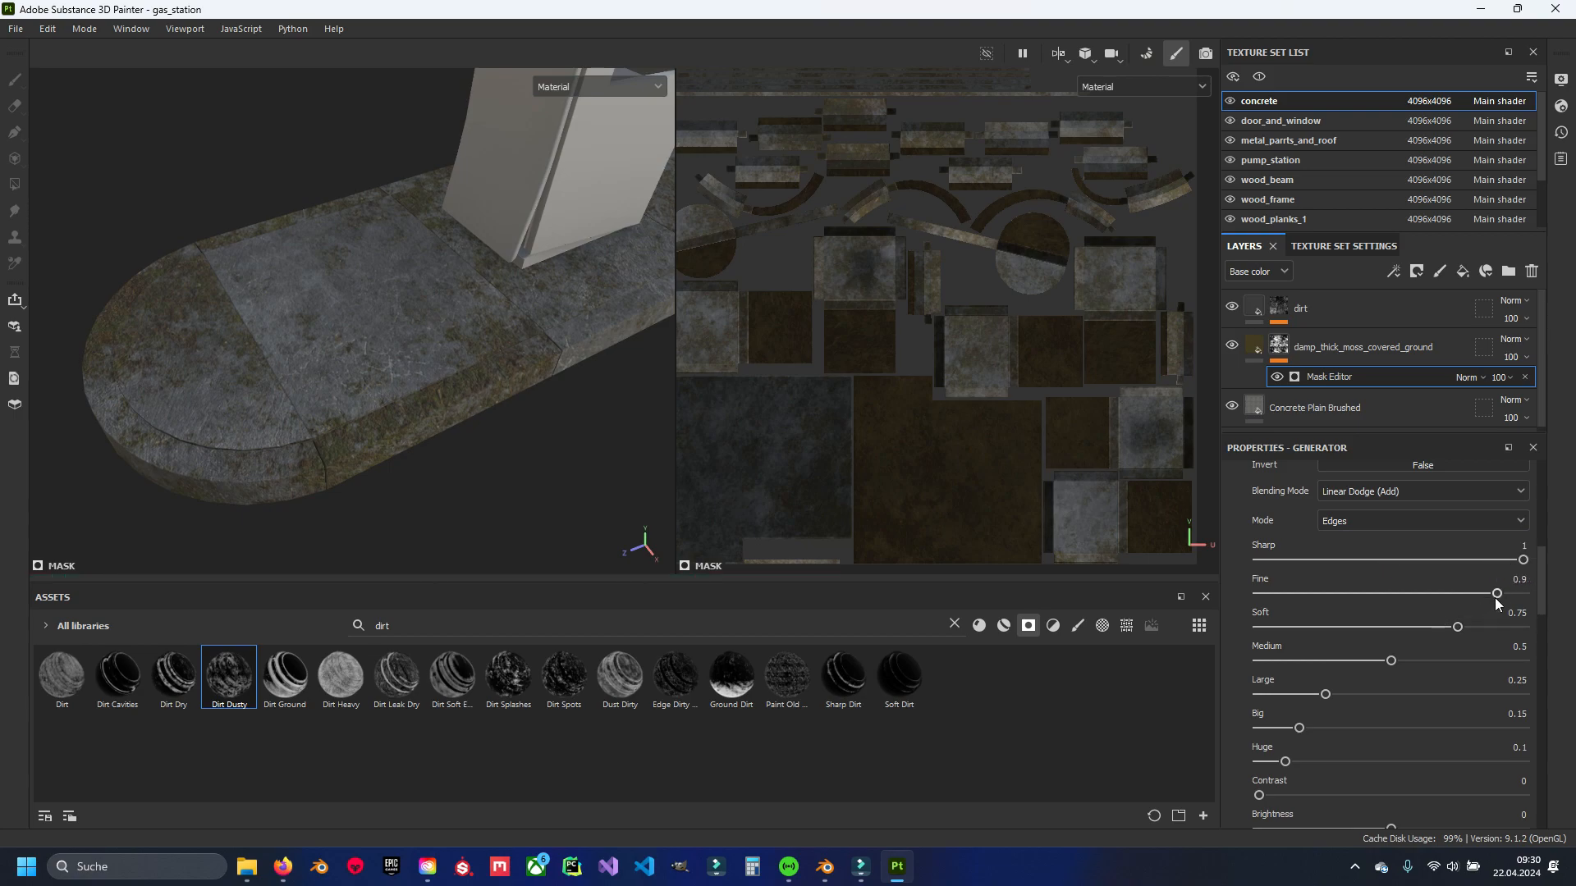
left_click_drag(1399, 593, 1559, 607)
left_click_drag(1457, 627, 1539, 628)
left_click_drag(1390, 660, 1539, 661)
left_click_drag(1326, 695, 1412, 695)
scroll(1387, 729, "down", 8)
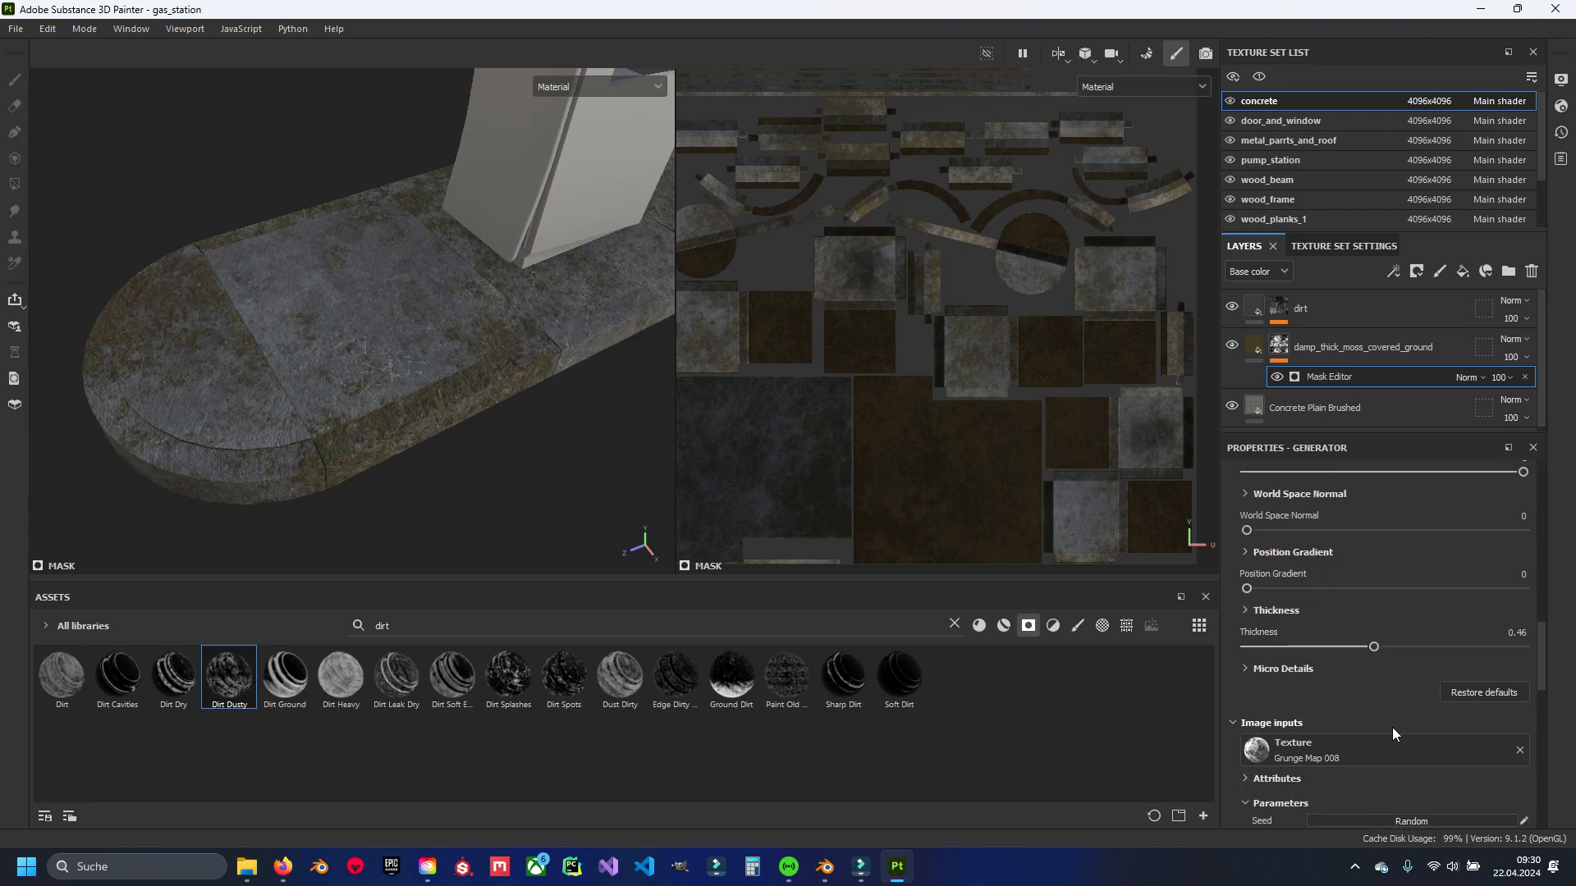
scroll(1325, 636, "up", 4)
scroll(1325, 623, "up", 2)
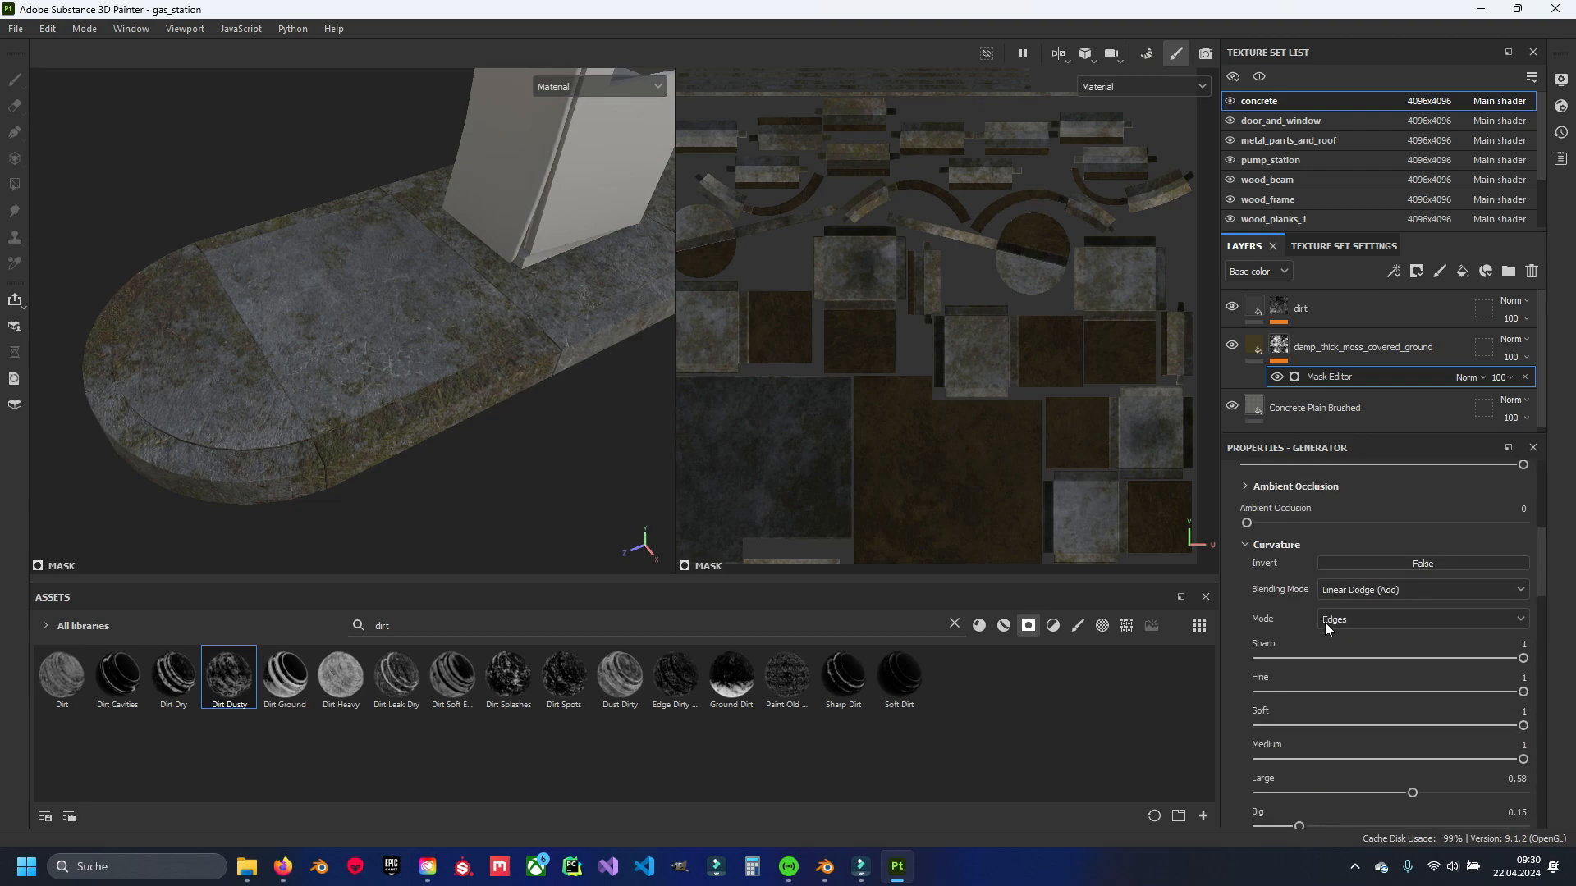
left_click(1243, 547)
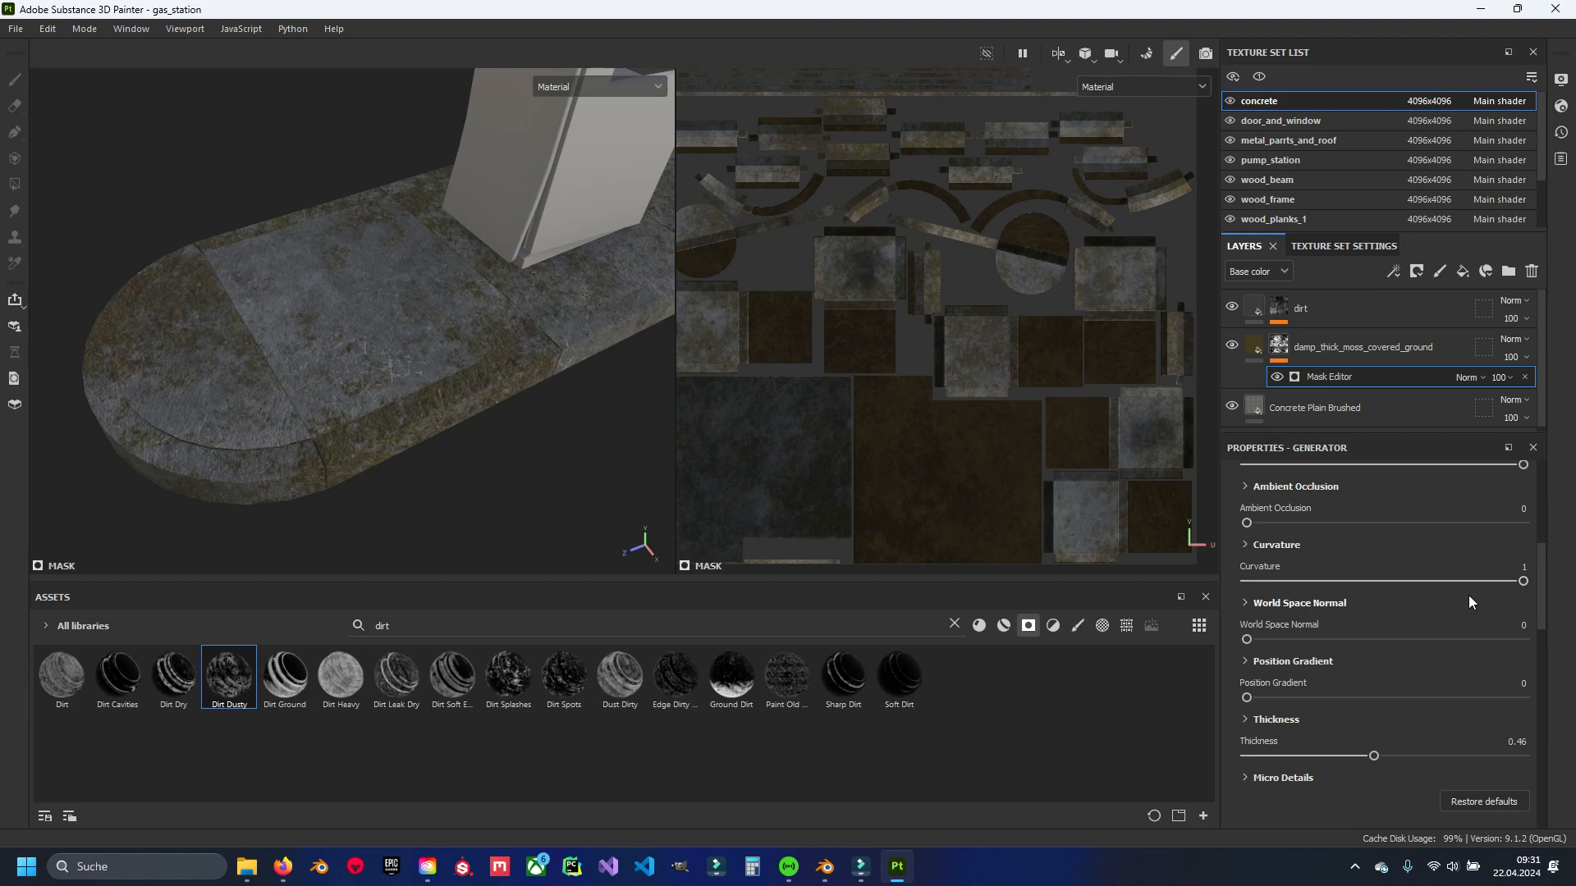
Set the moss mask's Curvature to 0 and its Position Gradient to 1.
left_click_drag(1484, 586, 1190, 603)
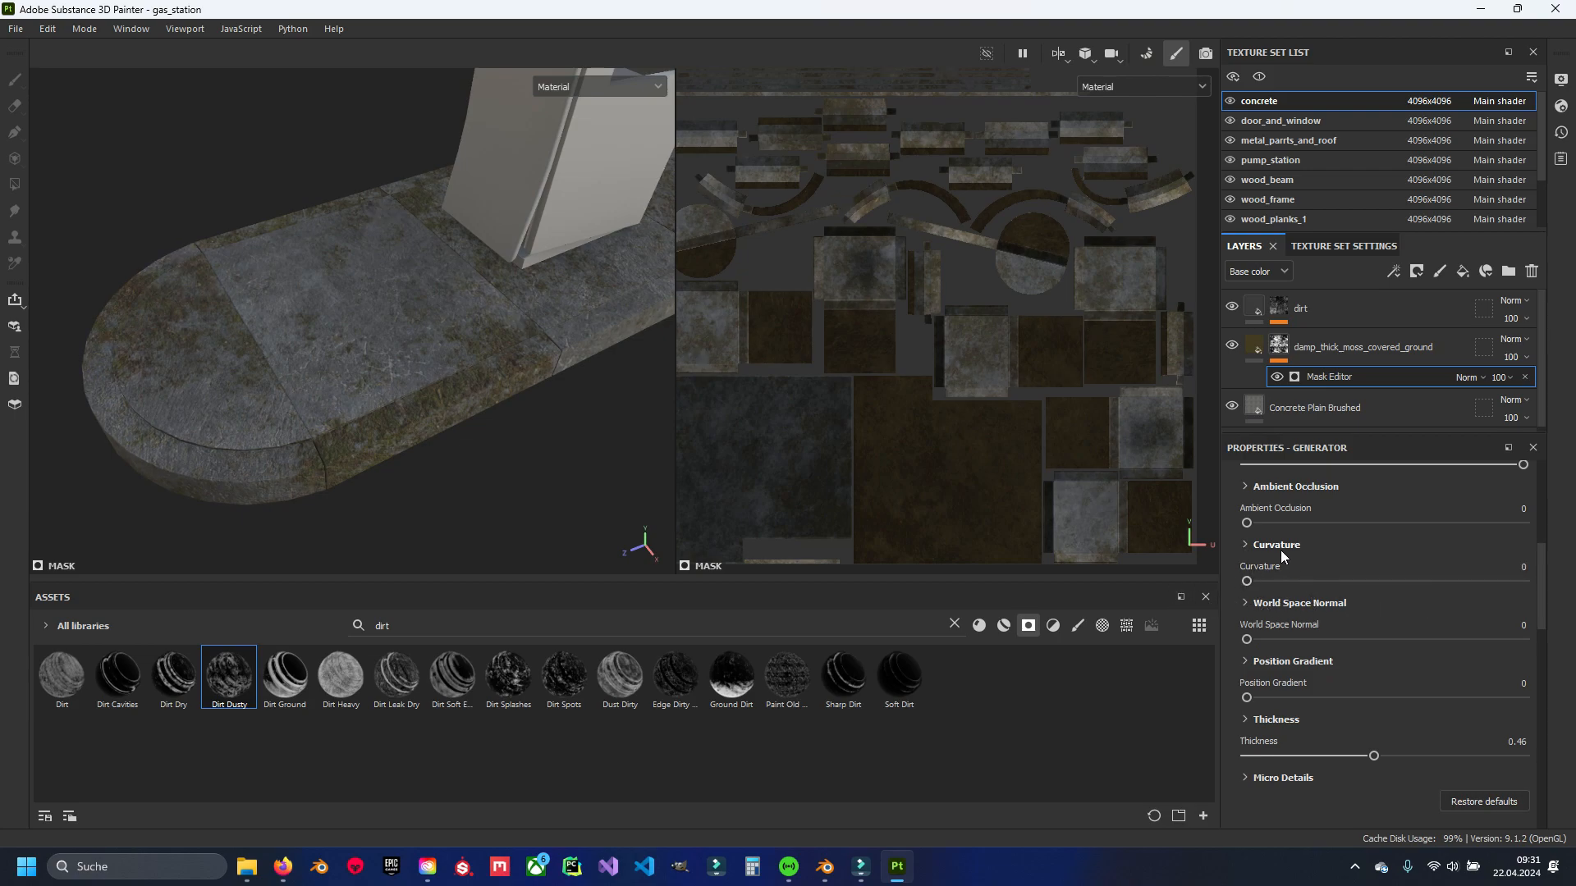
left_click_drag(1246, 697, 1525, 698)
left_click_drag(563, 457, 467, 416, "alt")
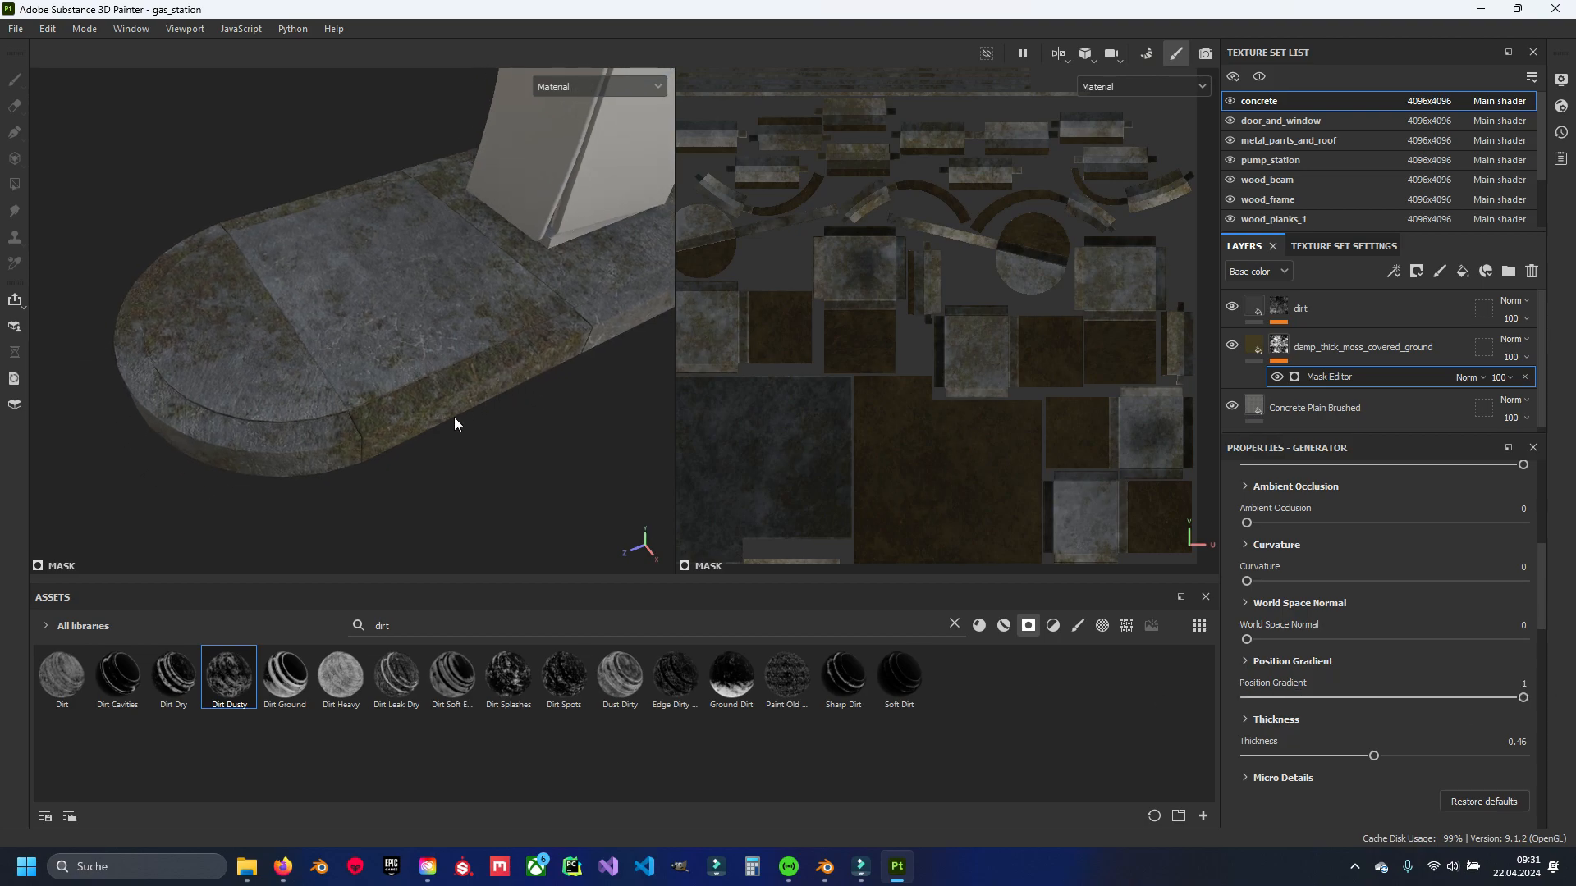
Set the Position Gradient's Balance to 0.14 in the moss mask's Mask Editor.
scroll(467, 416, "up", 2)
left_click(1315, 665)
scroll(1321, 657, "down", 2)
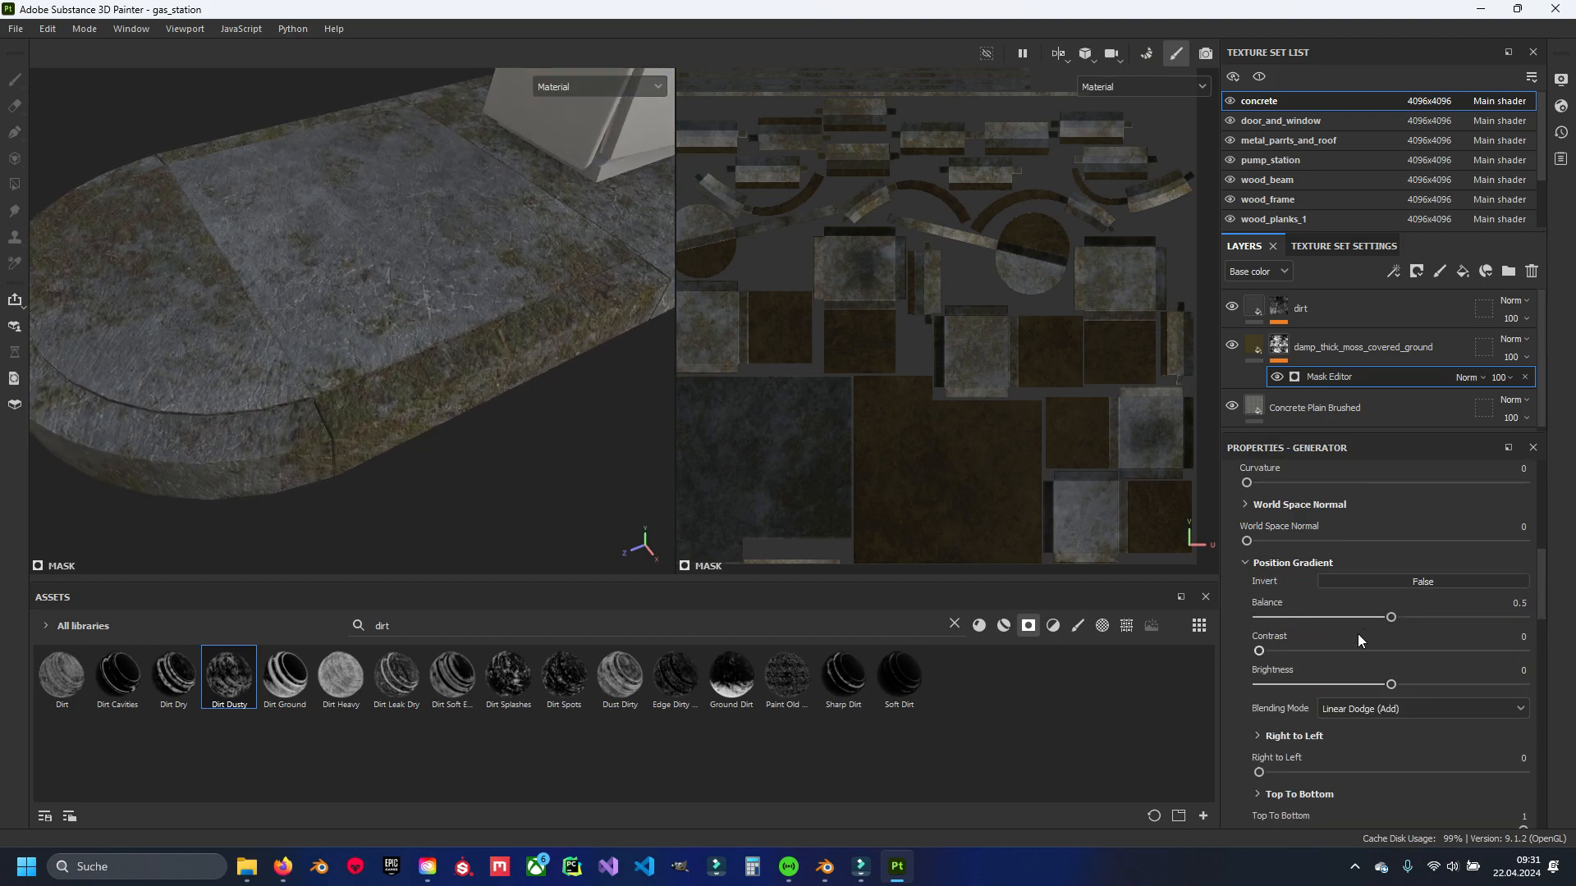
left_click_drag(1469, 617, 1269, 639)
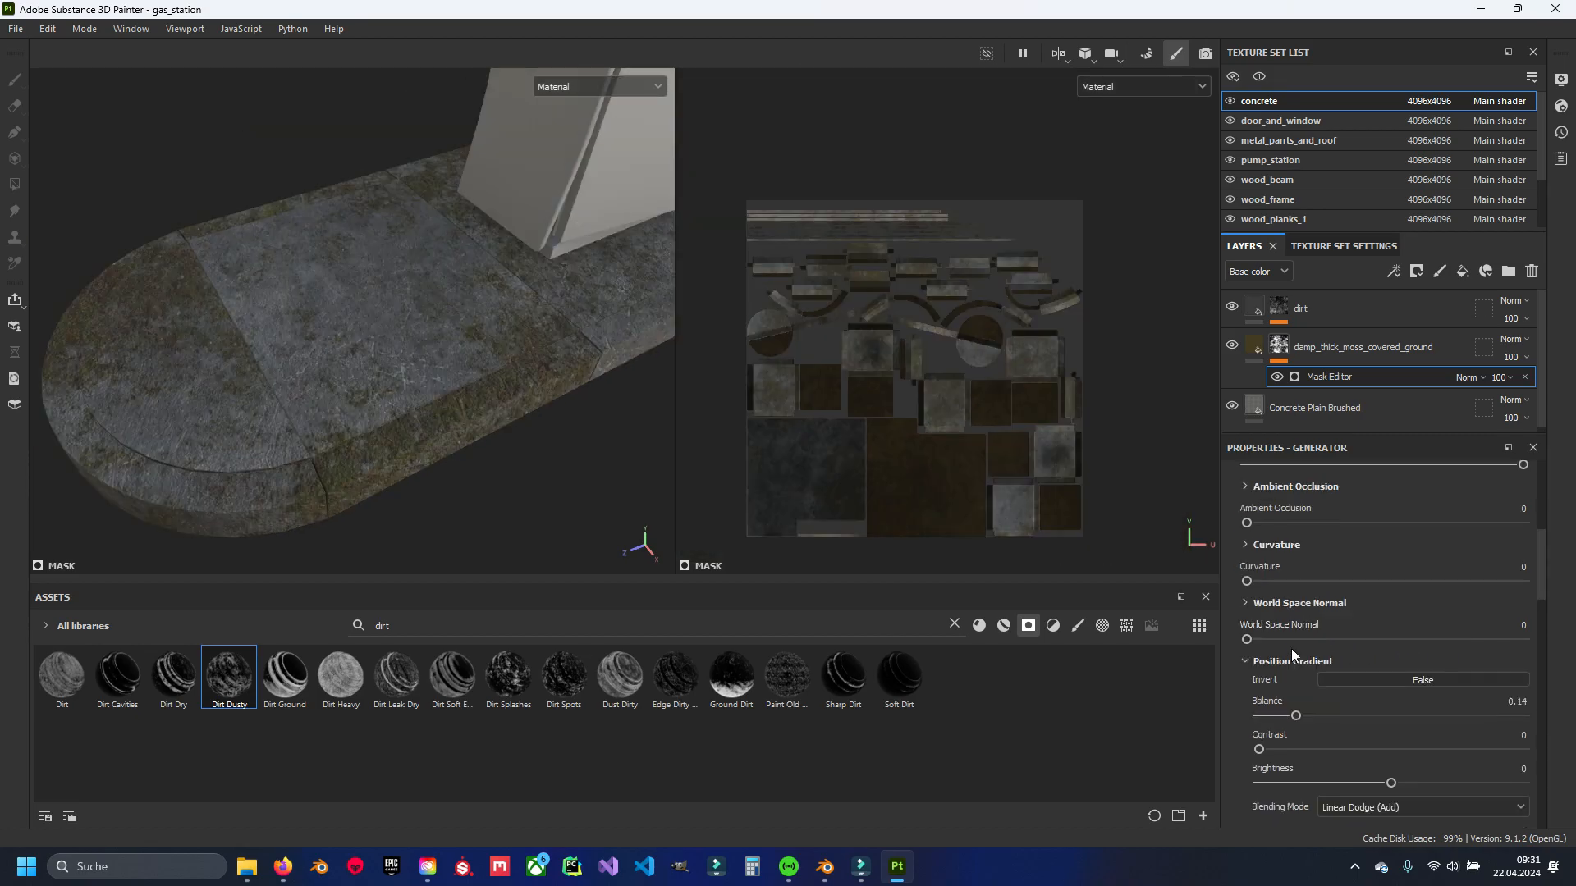
Delete the Mask Editor from the moss layer's mask and limit the assets to textures.
scroll(1291, 647, "up", 3)
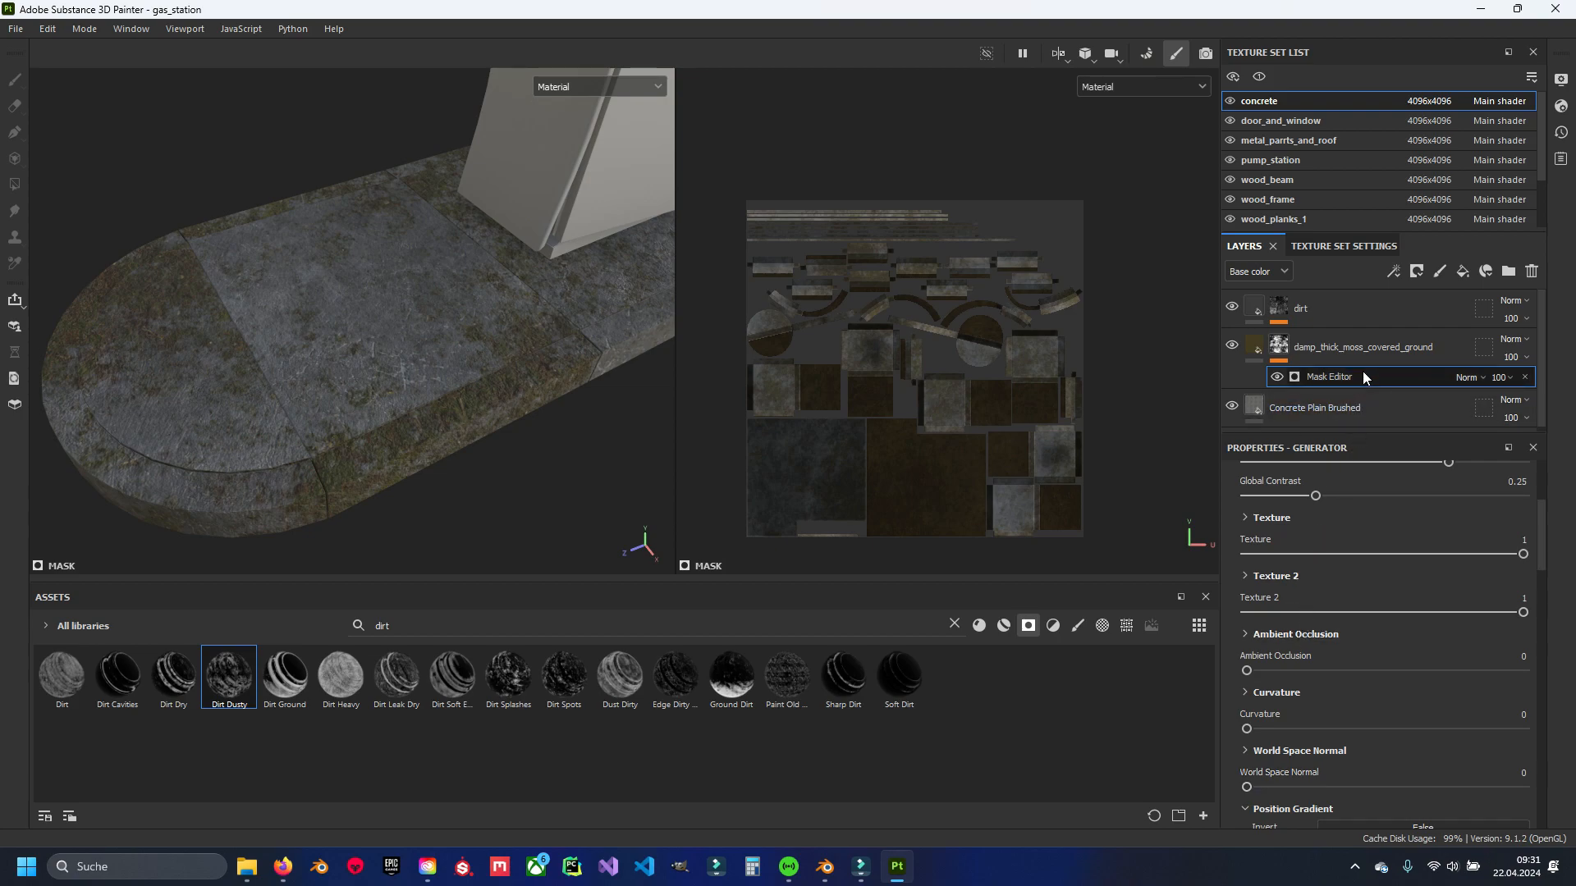
key("Delete")
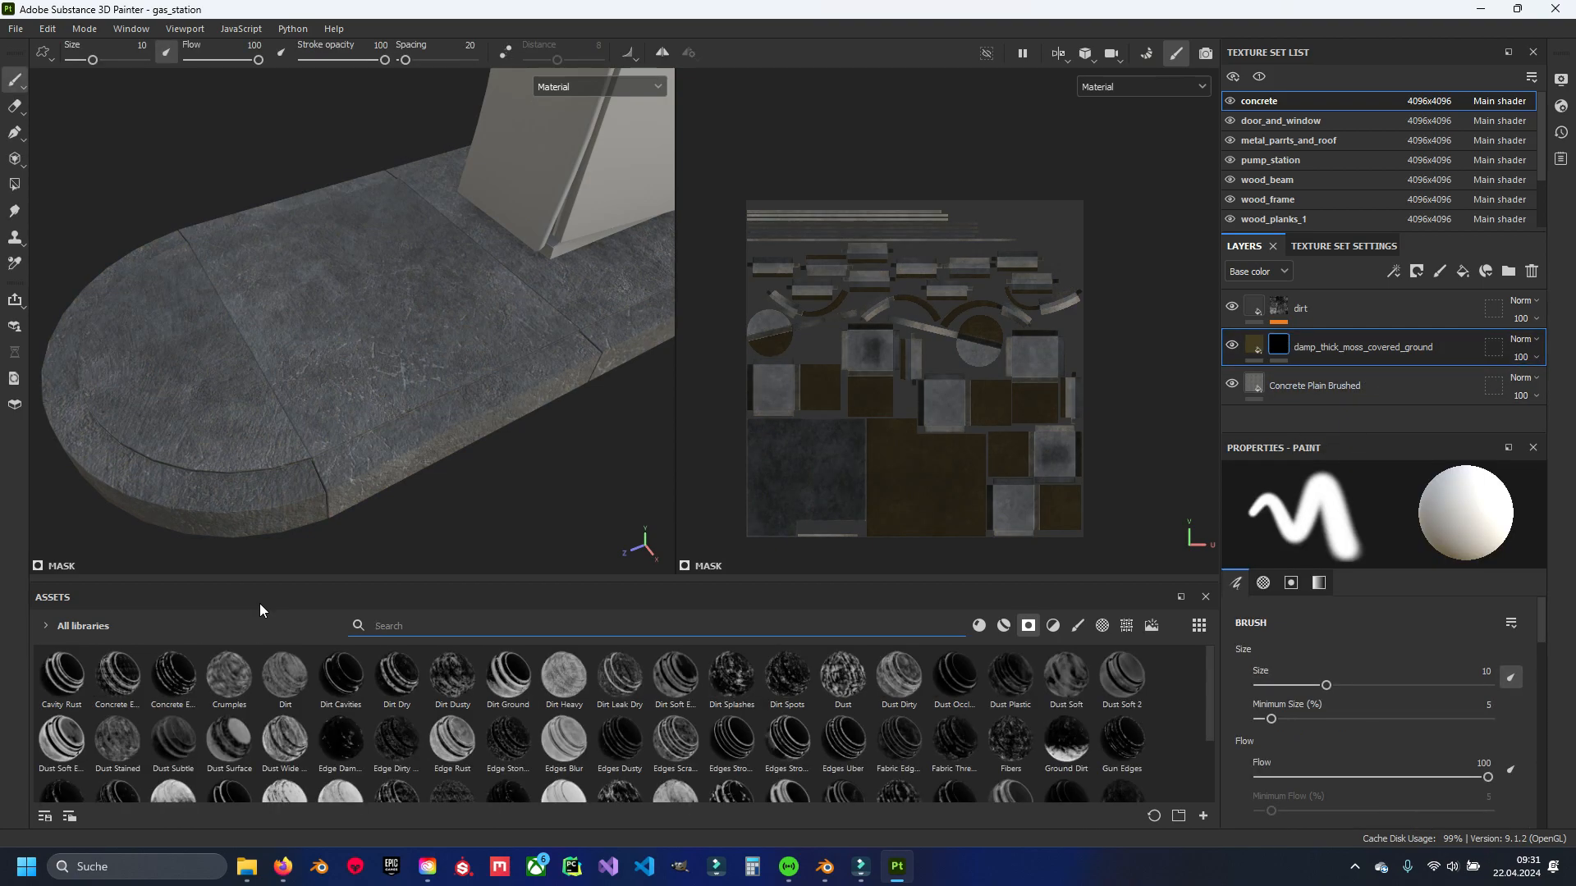
left_click(1127, 625)
scroll(507, 722, "down", 3)
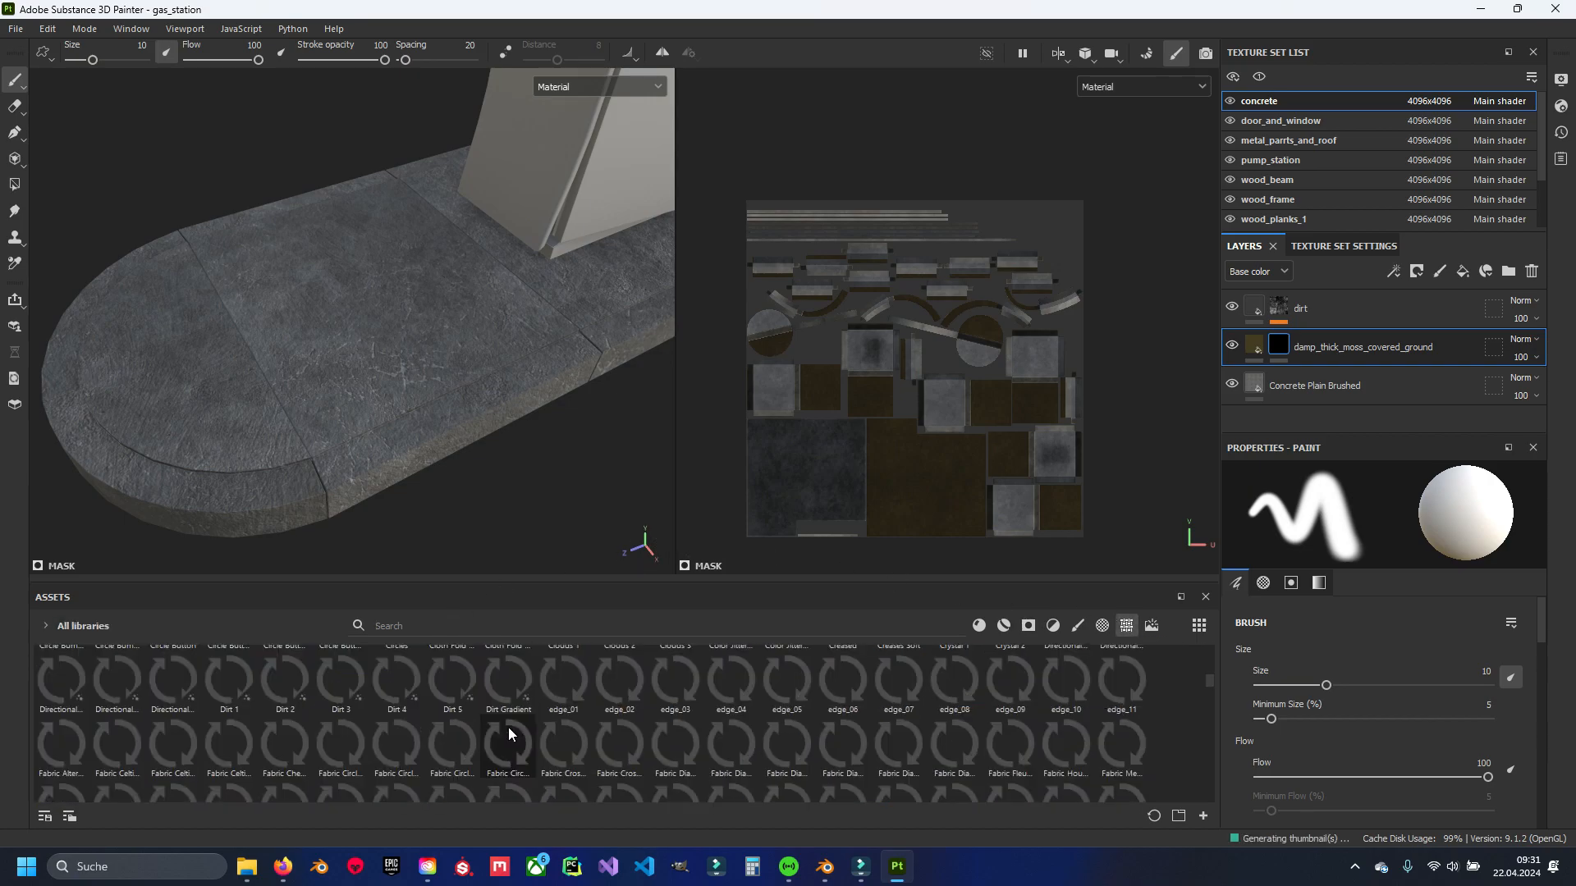
Search the textures for "grunge dirt" and preview Grunge Dirt Muddy.
left_click(600, 628)
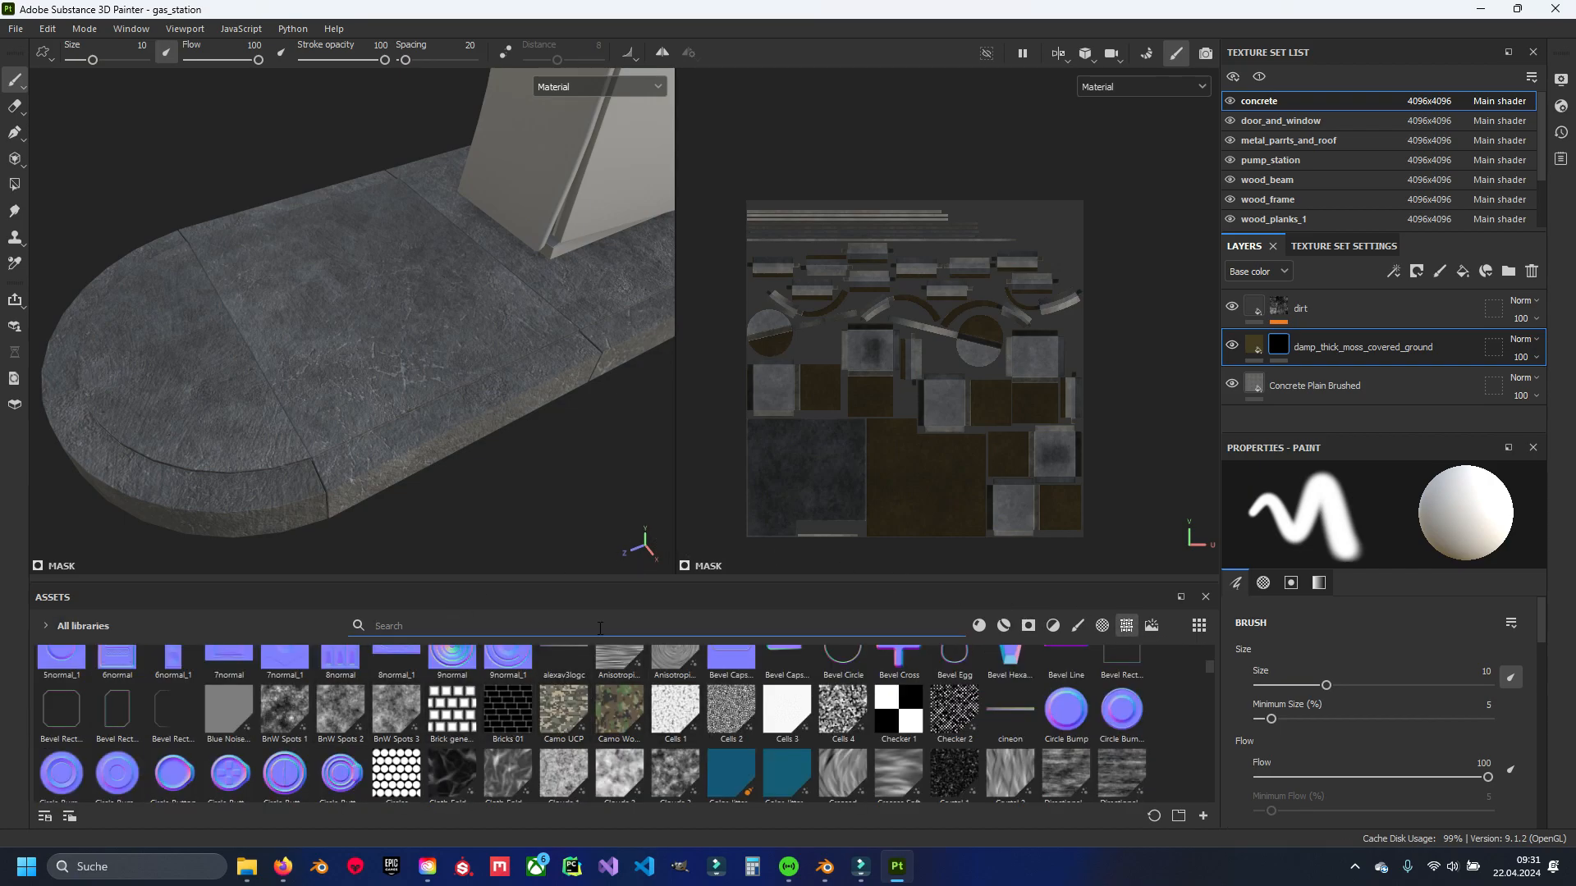
type("grunge")
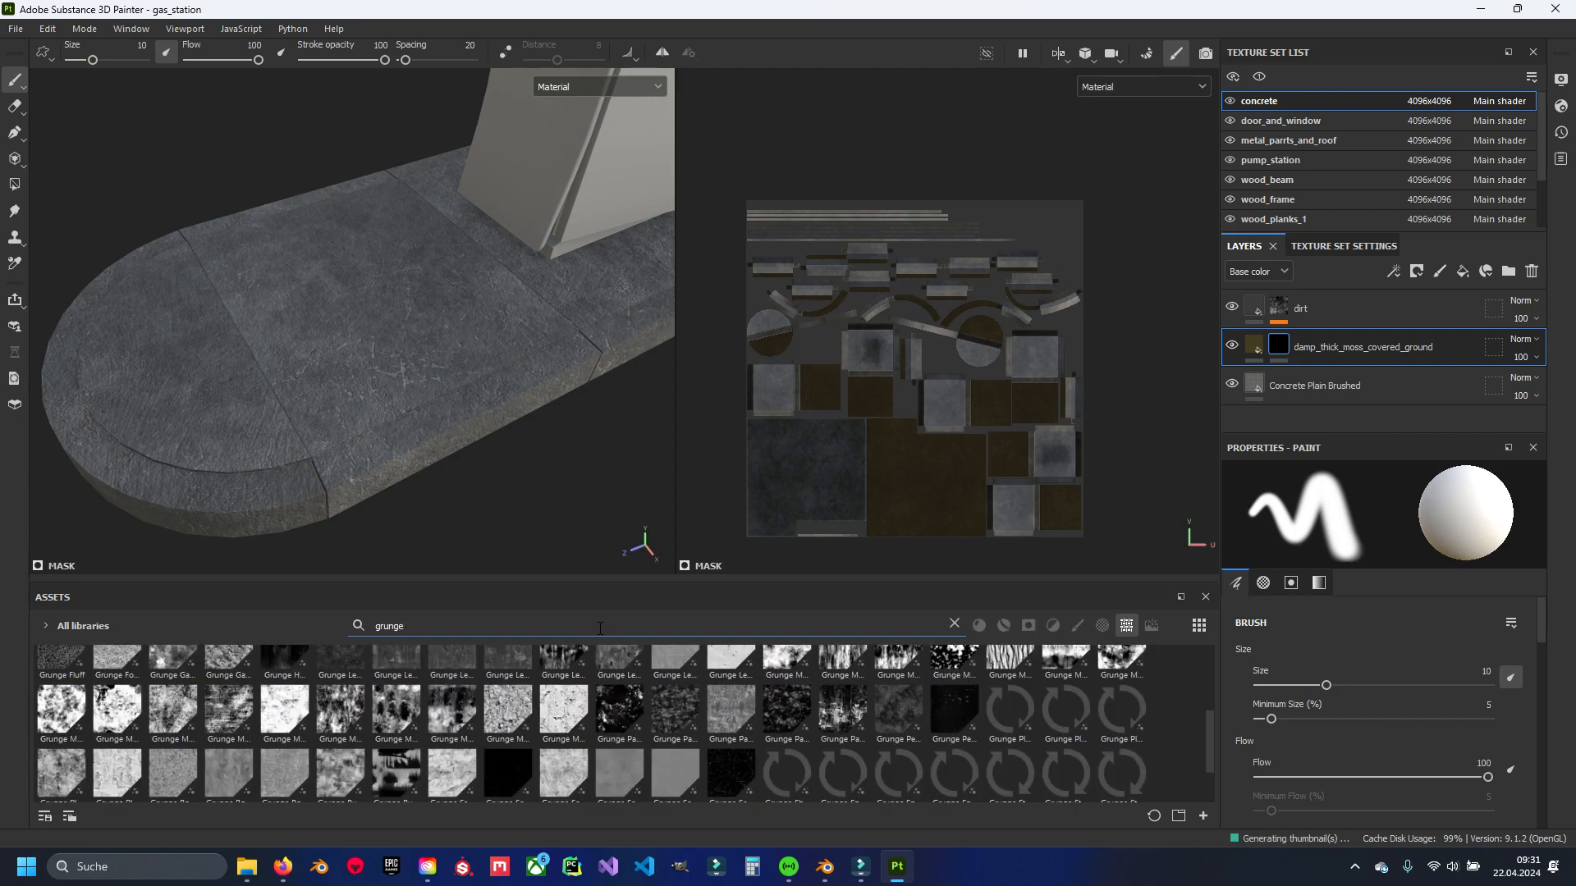
type(" dirt")
left_click(279, 799)
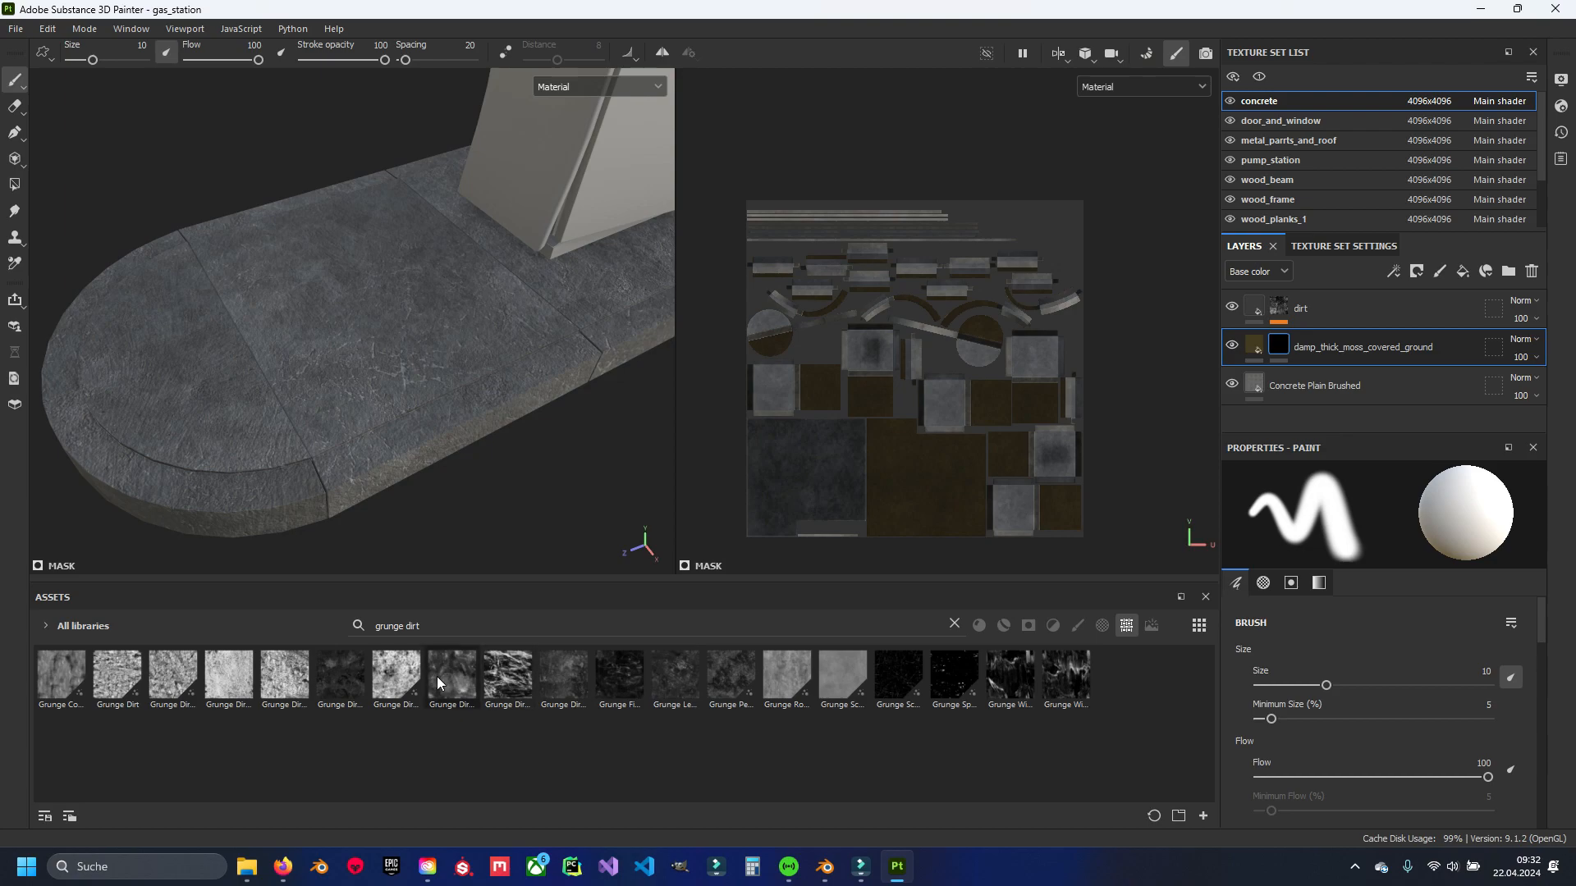
mouse_move(334, 679)
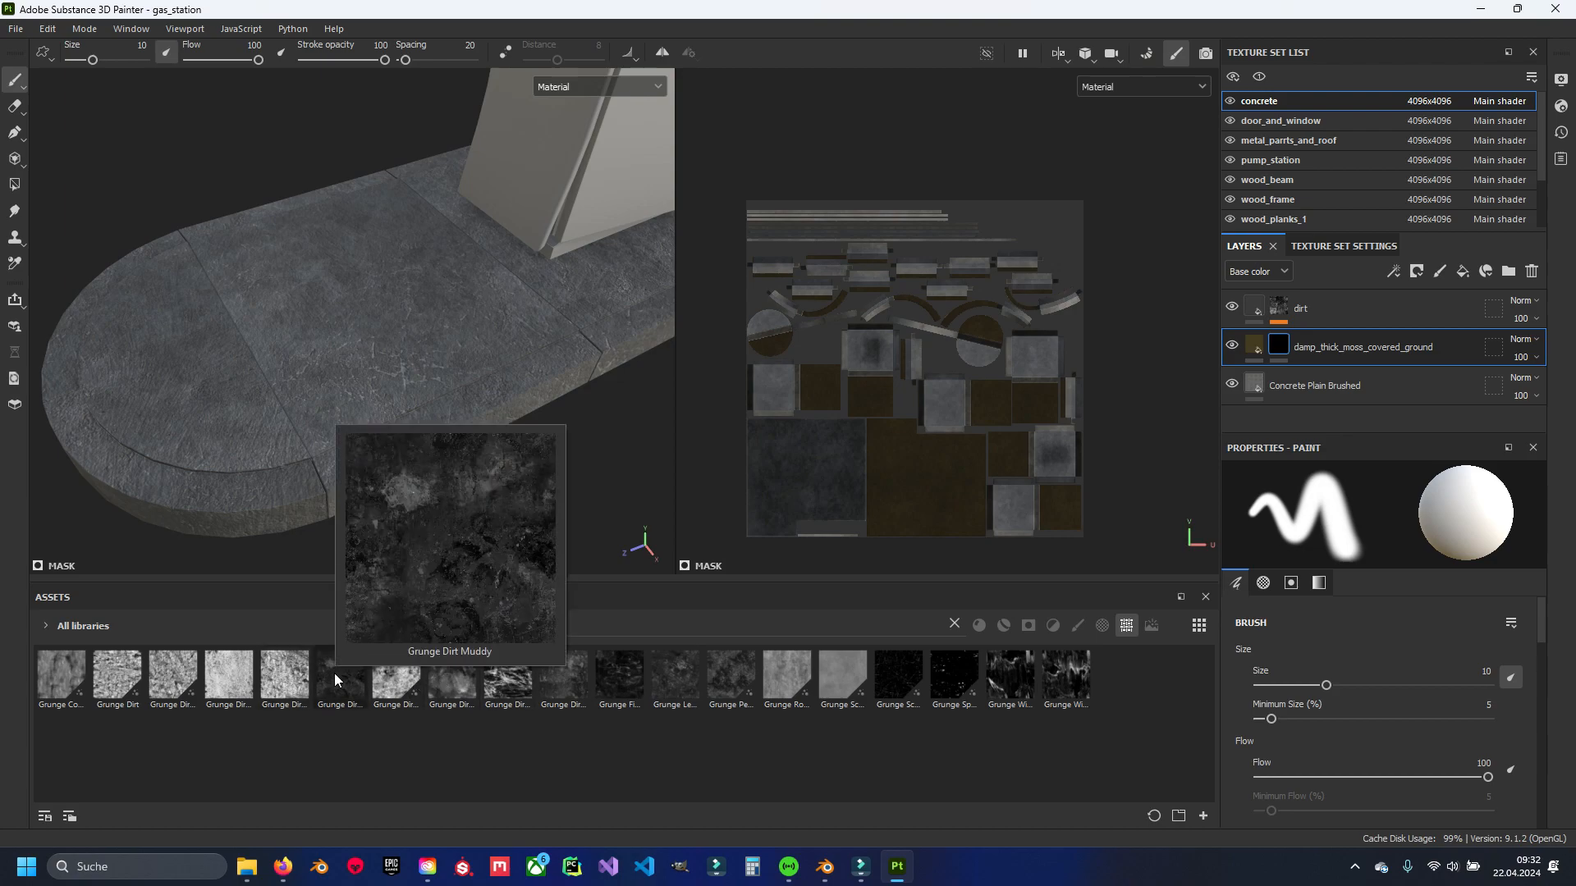
Search the textures for "grunge moss" and apply Grunge Croncrete Moss Medium as a fill in the moss layer's mask.
left_click(458, 626)
double_click(457, 625)
key("BackSpace")
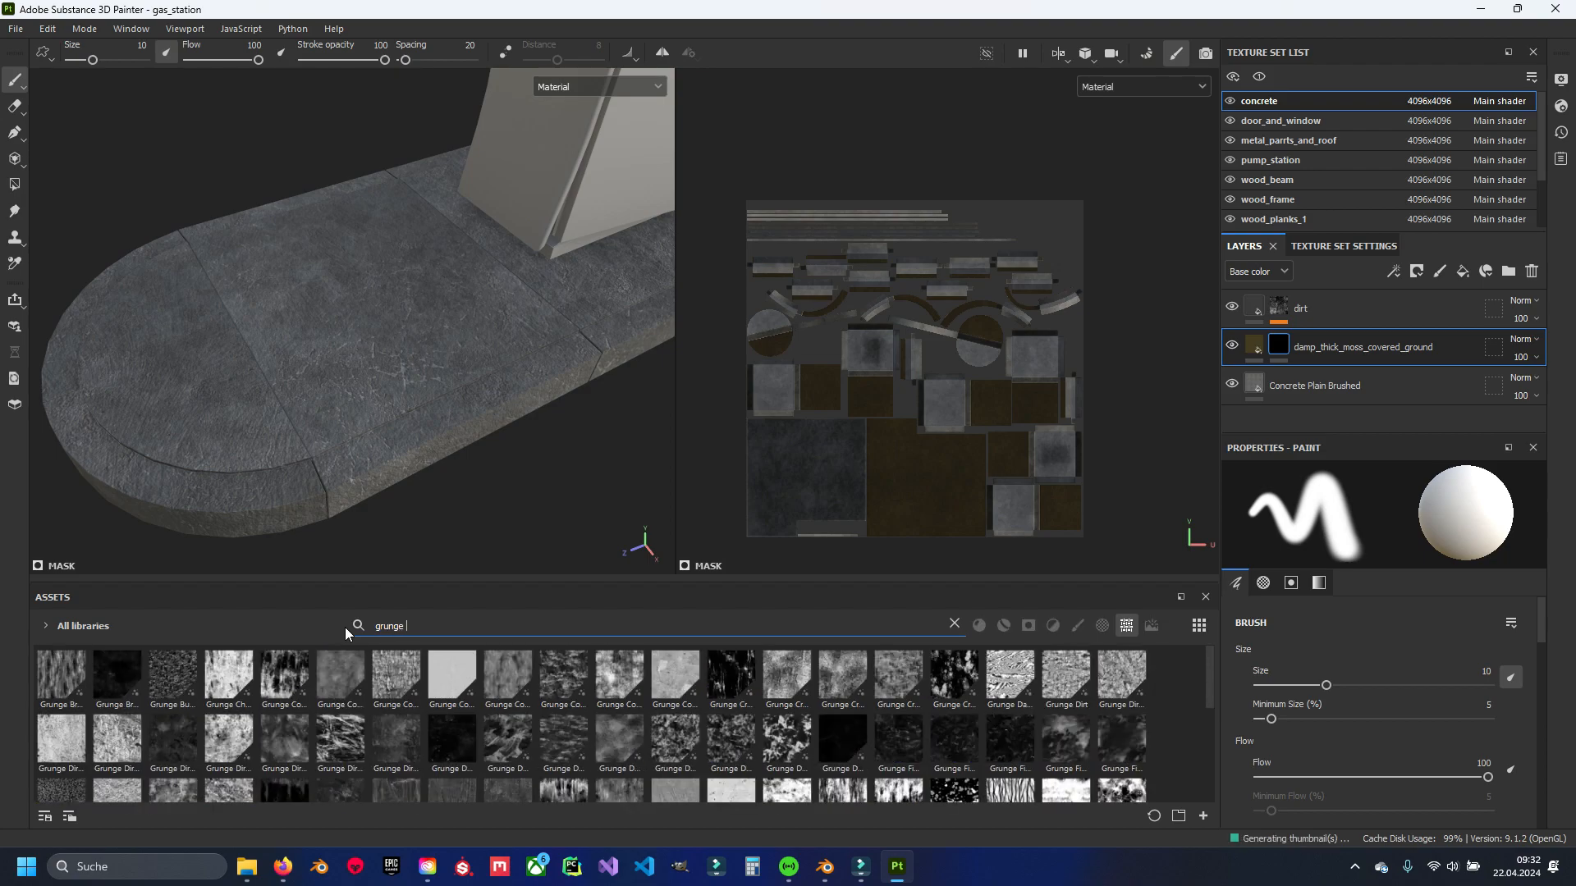
type("moss")
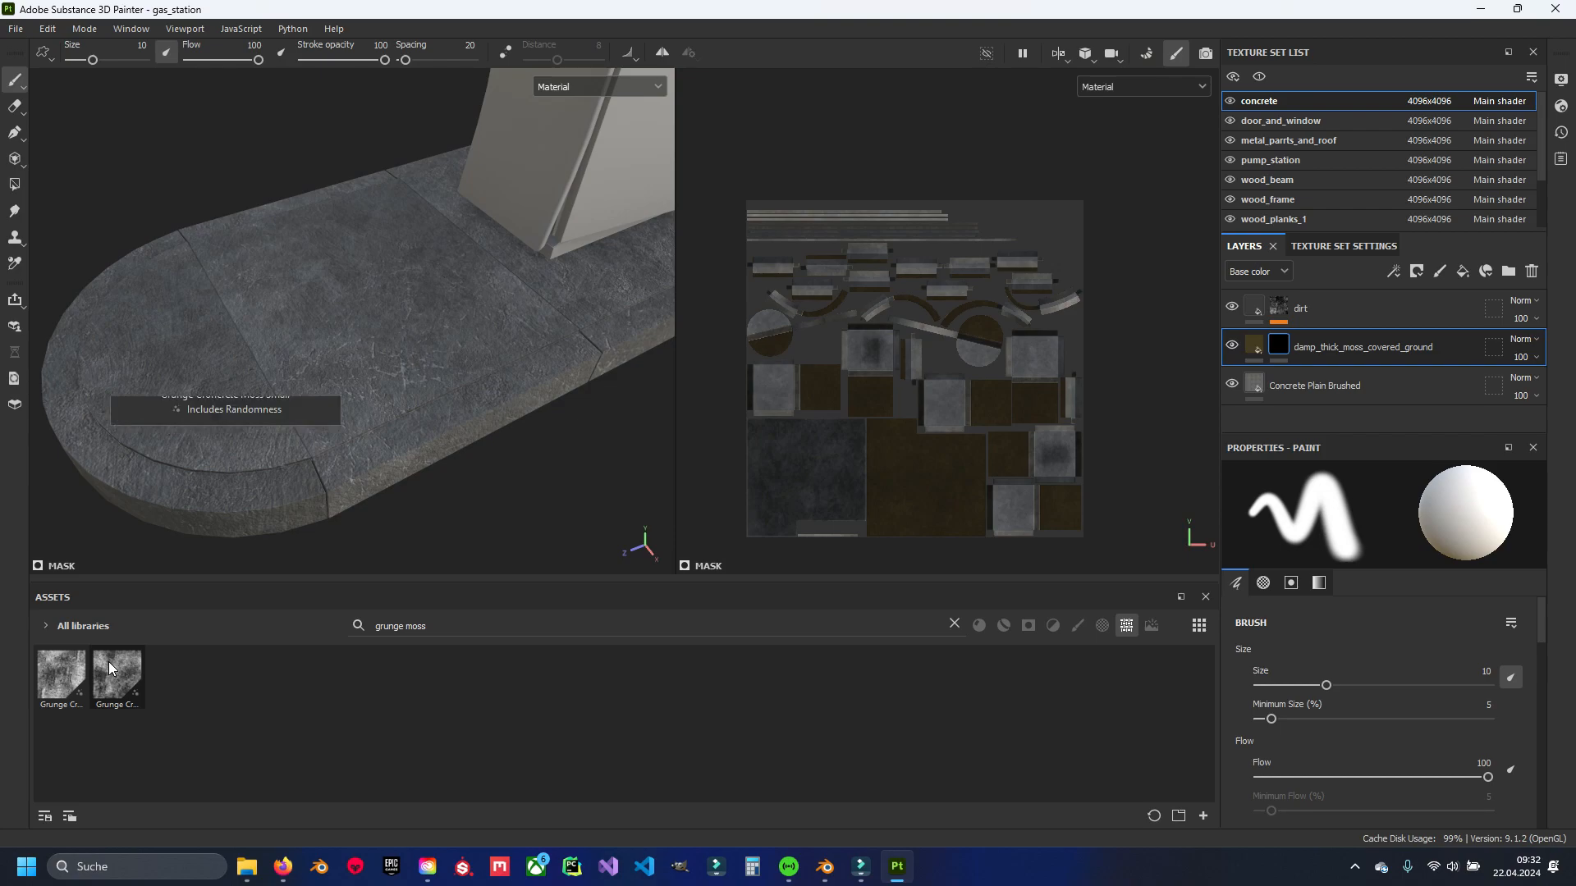
mouse_move(69, 675)
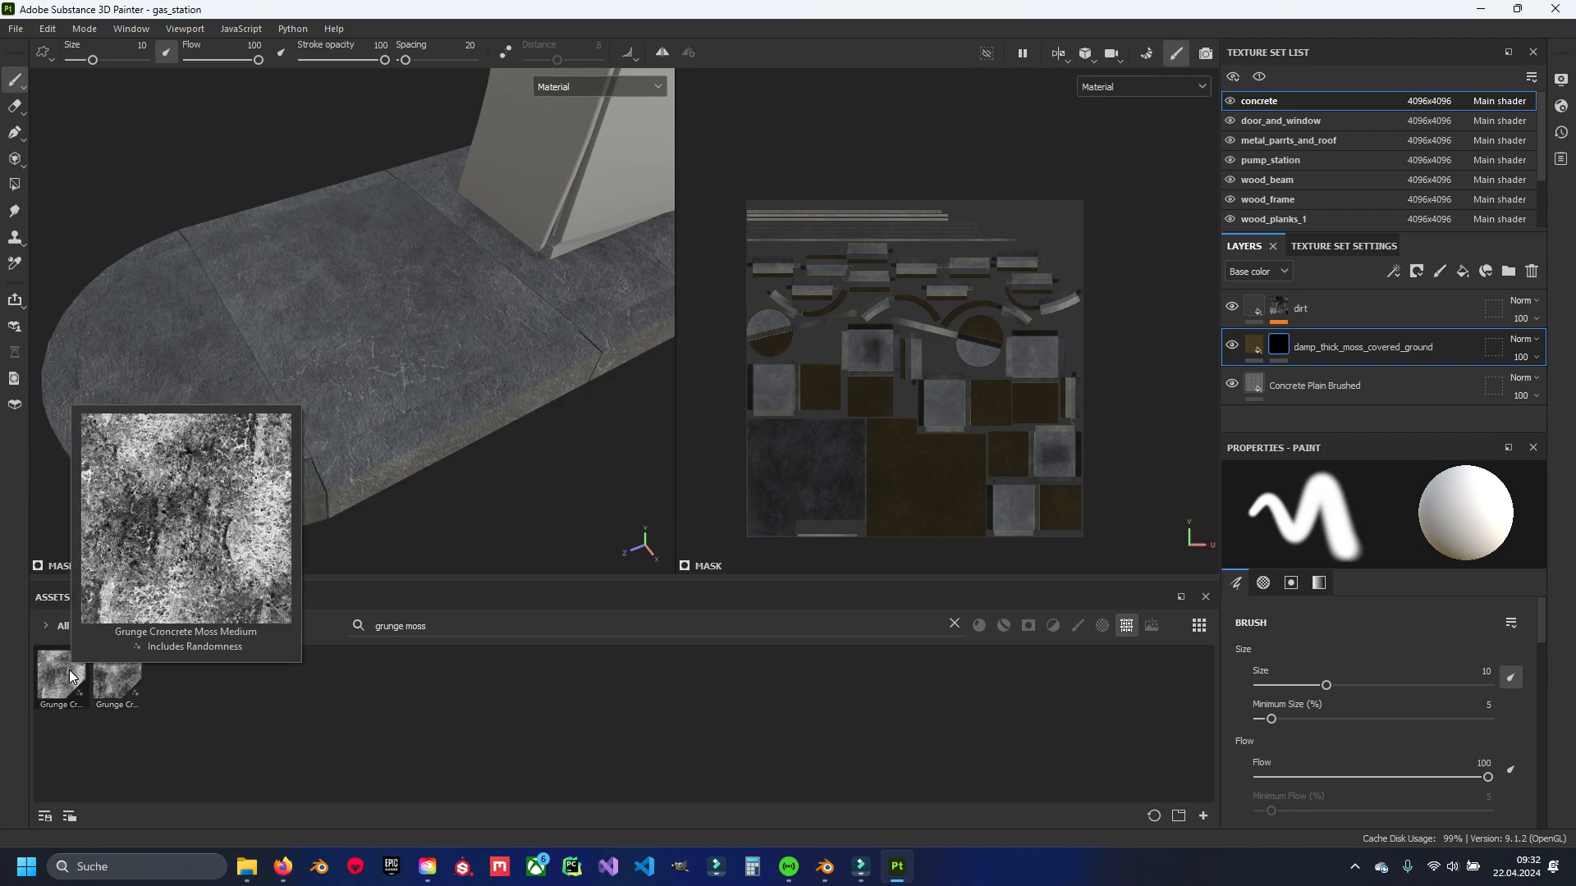
left_click_drag(69, 681, 1284, 338)
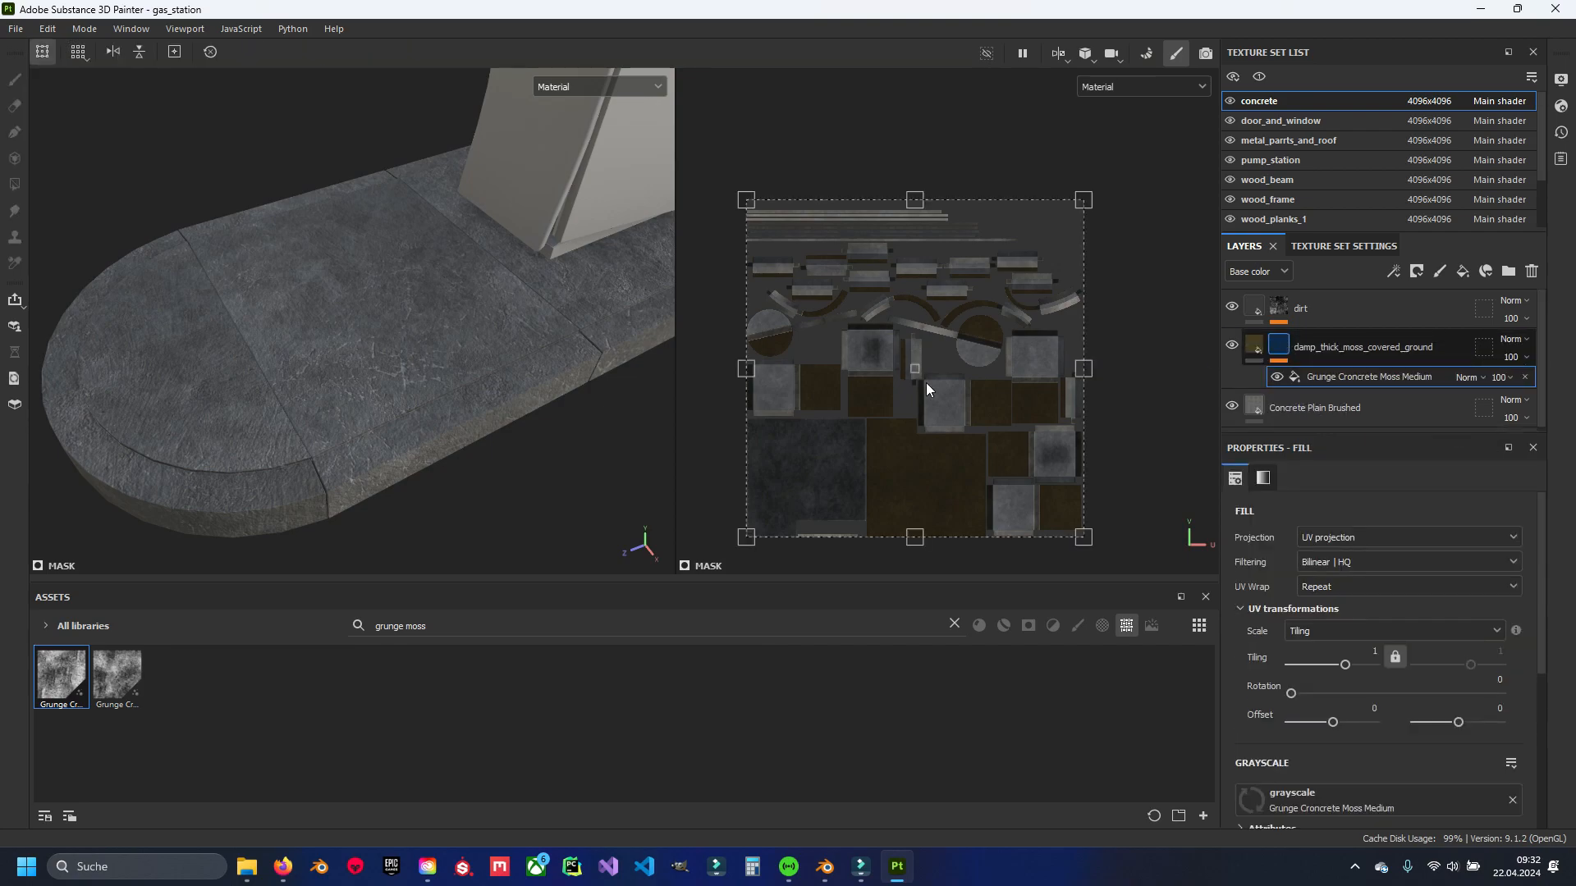
Set the tiling of the moss mask's grunge fill to 4.
scroll(514, 358, "down", 3)
middle_click_drag(513, 358, 330, 376, "alt")
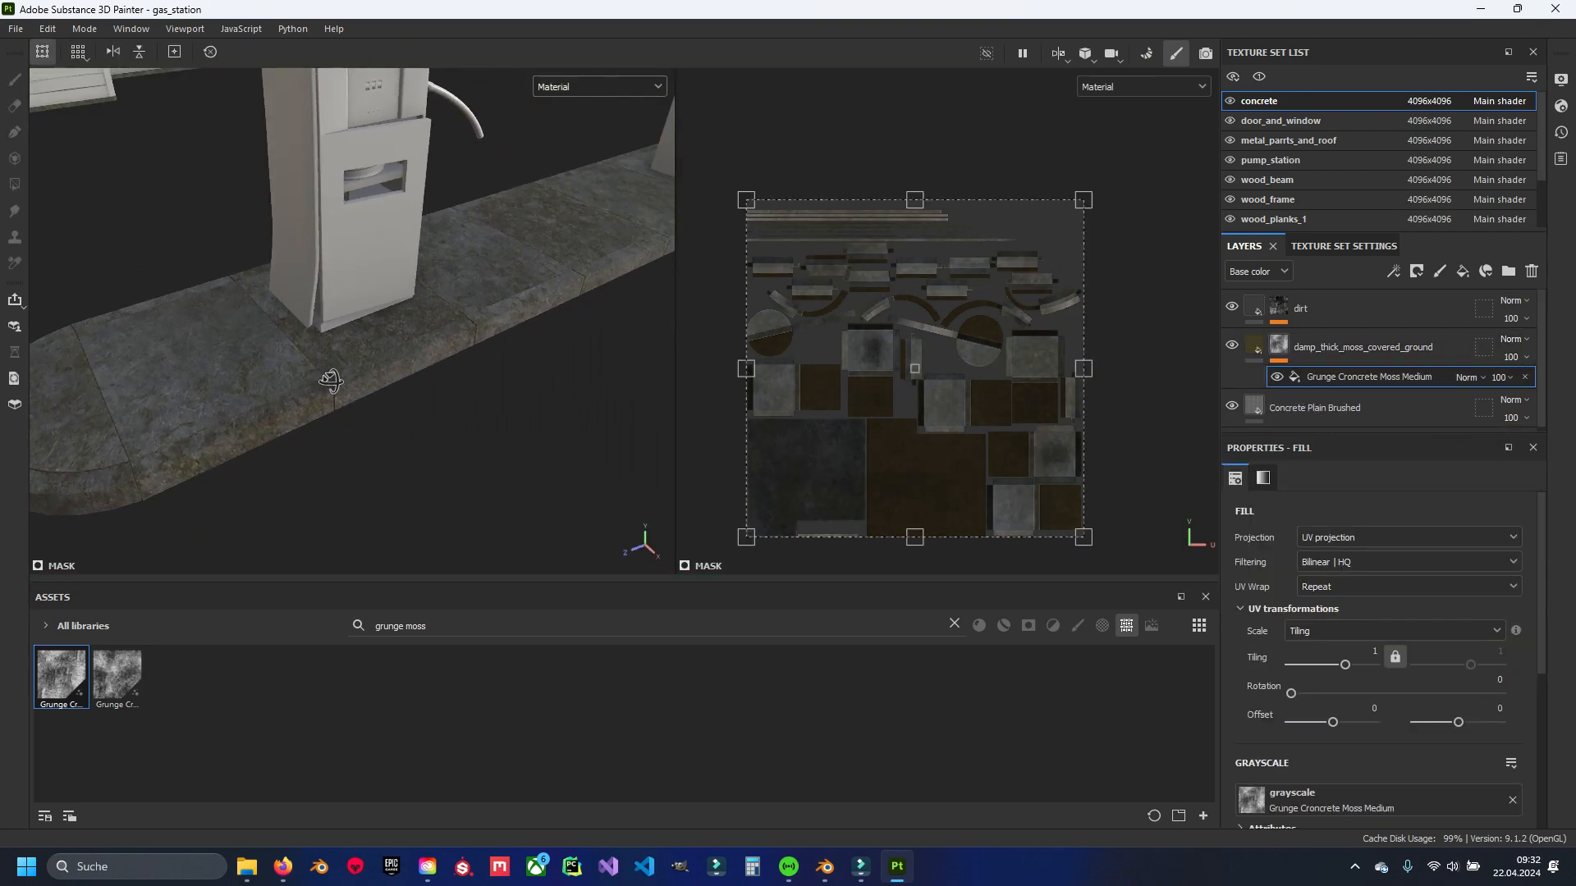
scroll(327, 388, "up", 2)
left_click_drag(327, 387, 435, 397, "alt")
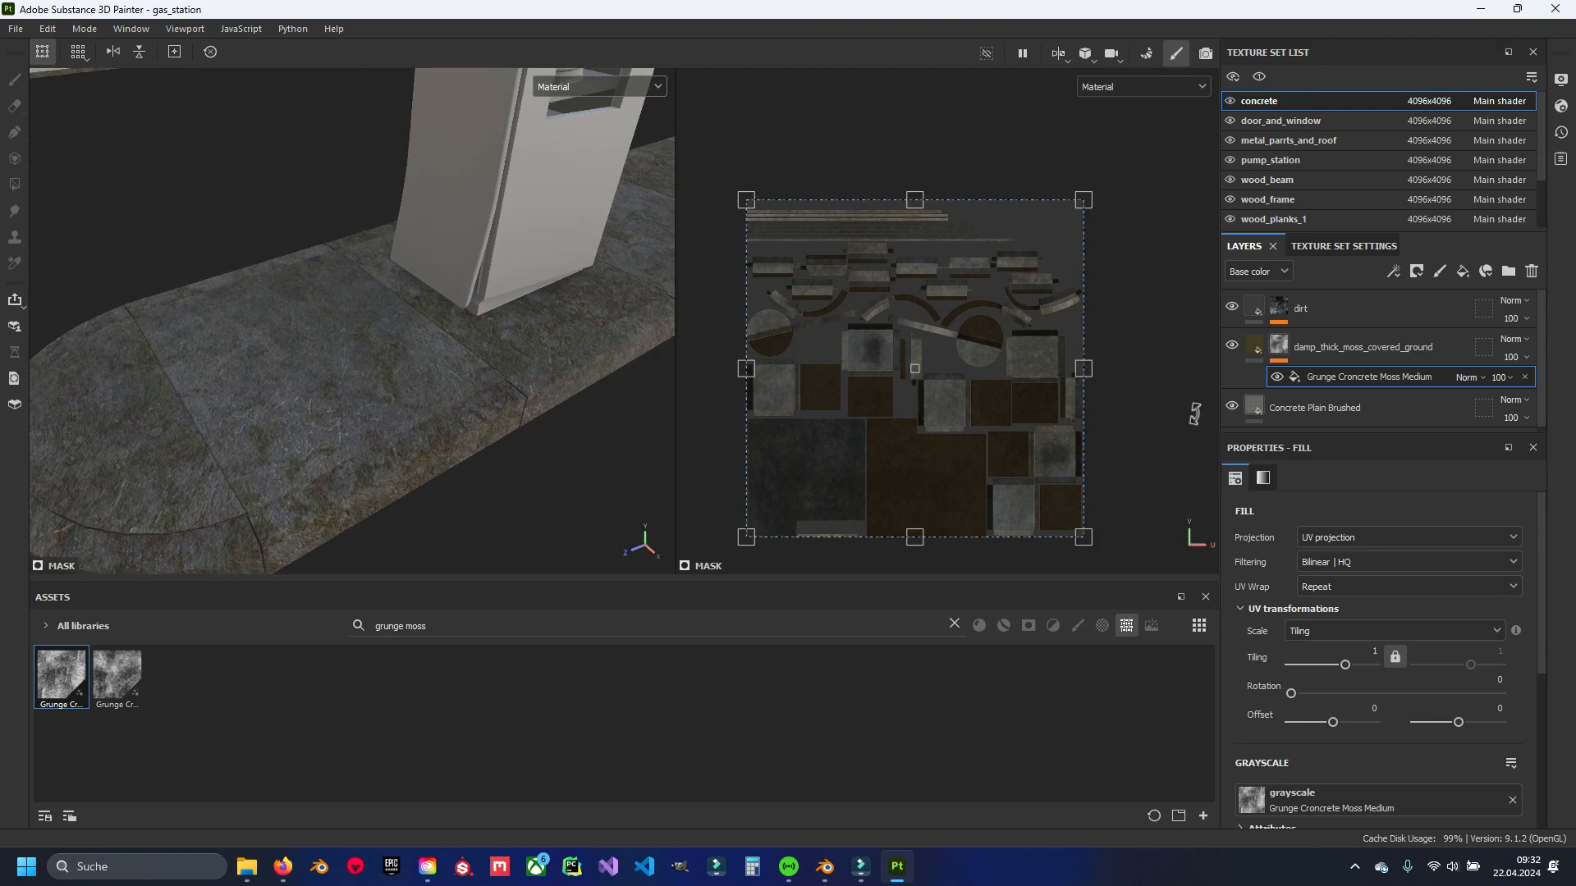
type("4")
key("Return")
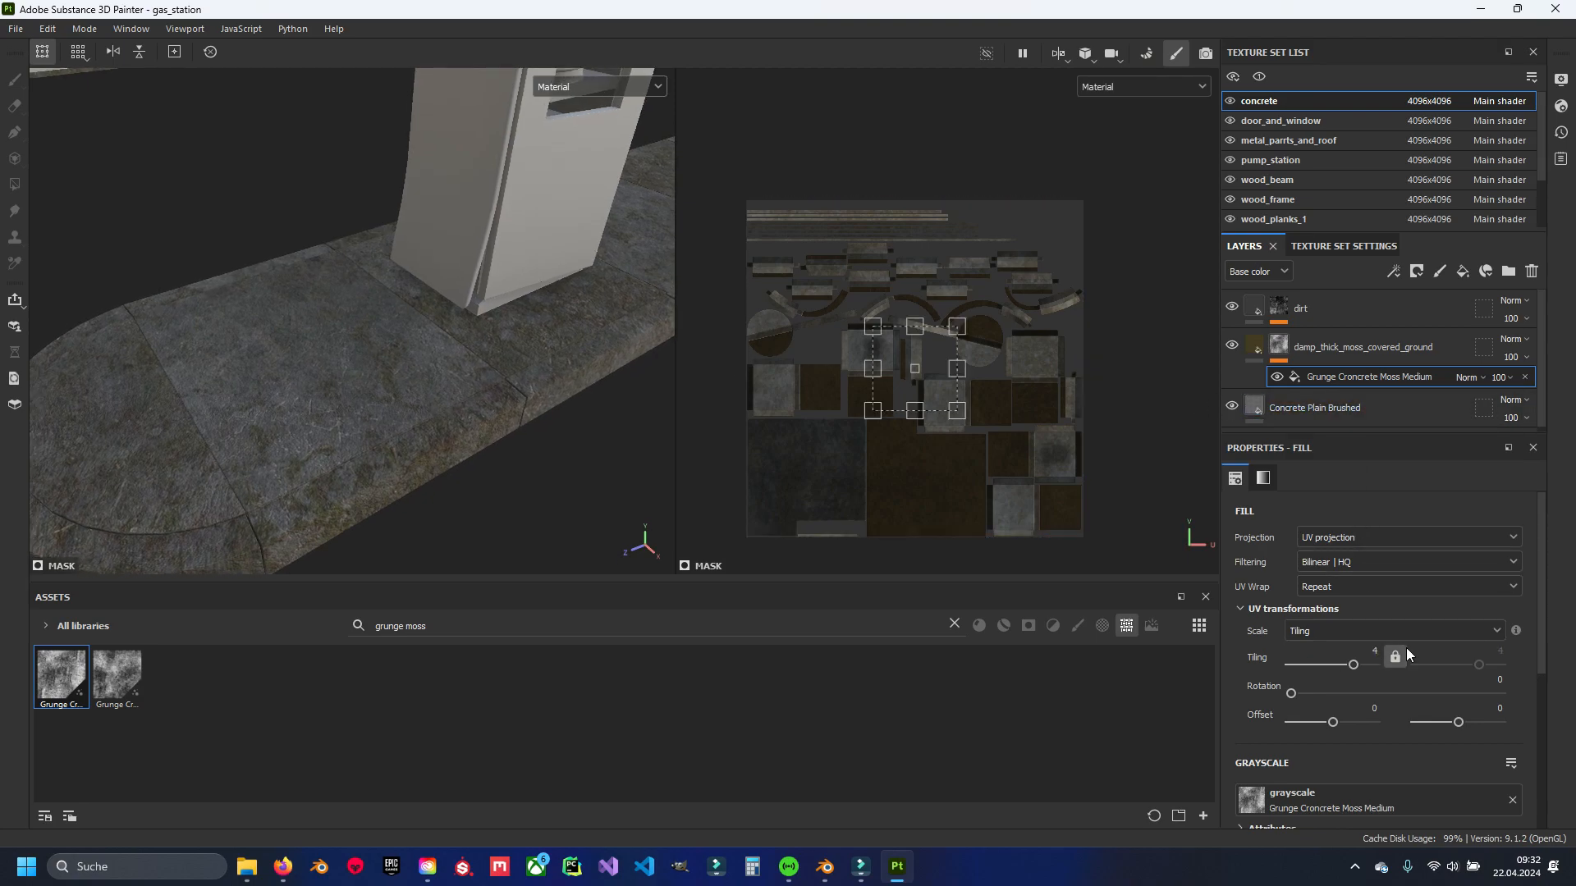
Set the tiling of the moss mask's grunge fill to 3 and check the pattern on the concrete base.
scroll(474, 411, "up", 4)
left_click_drag(421, 411, 740, 468, "alt")
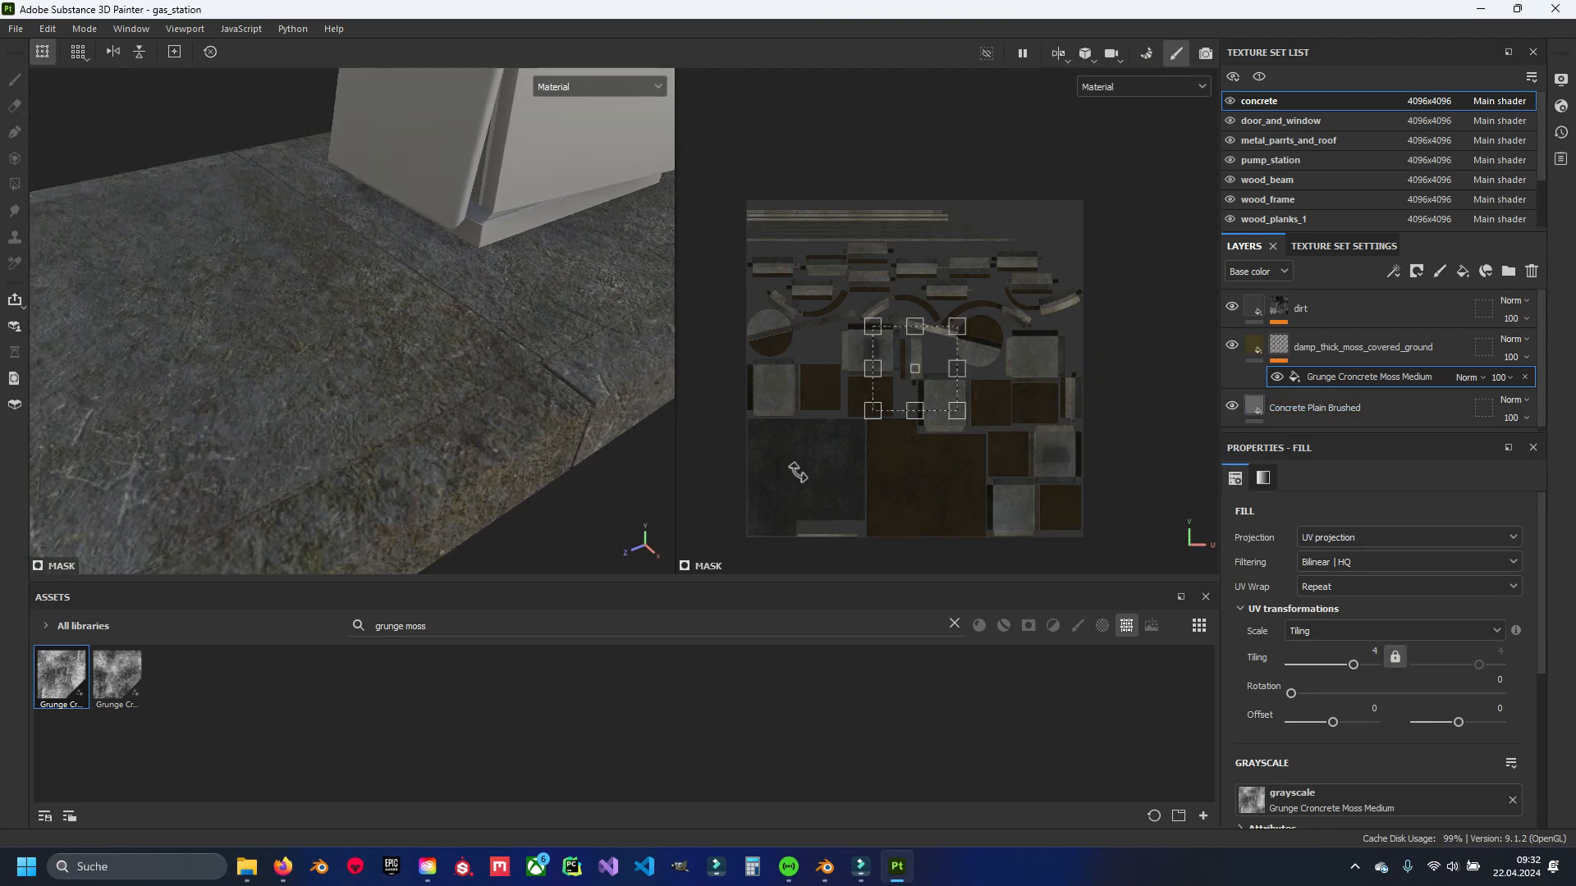
type("3")
key("Return")
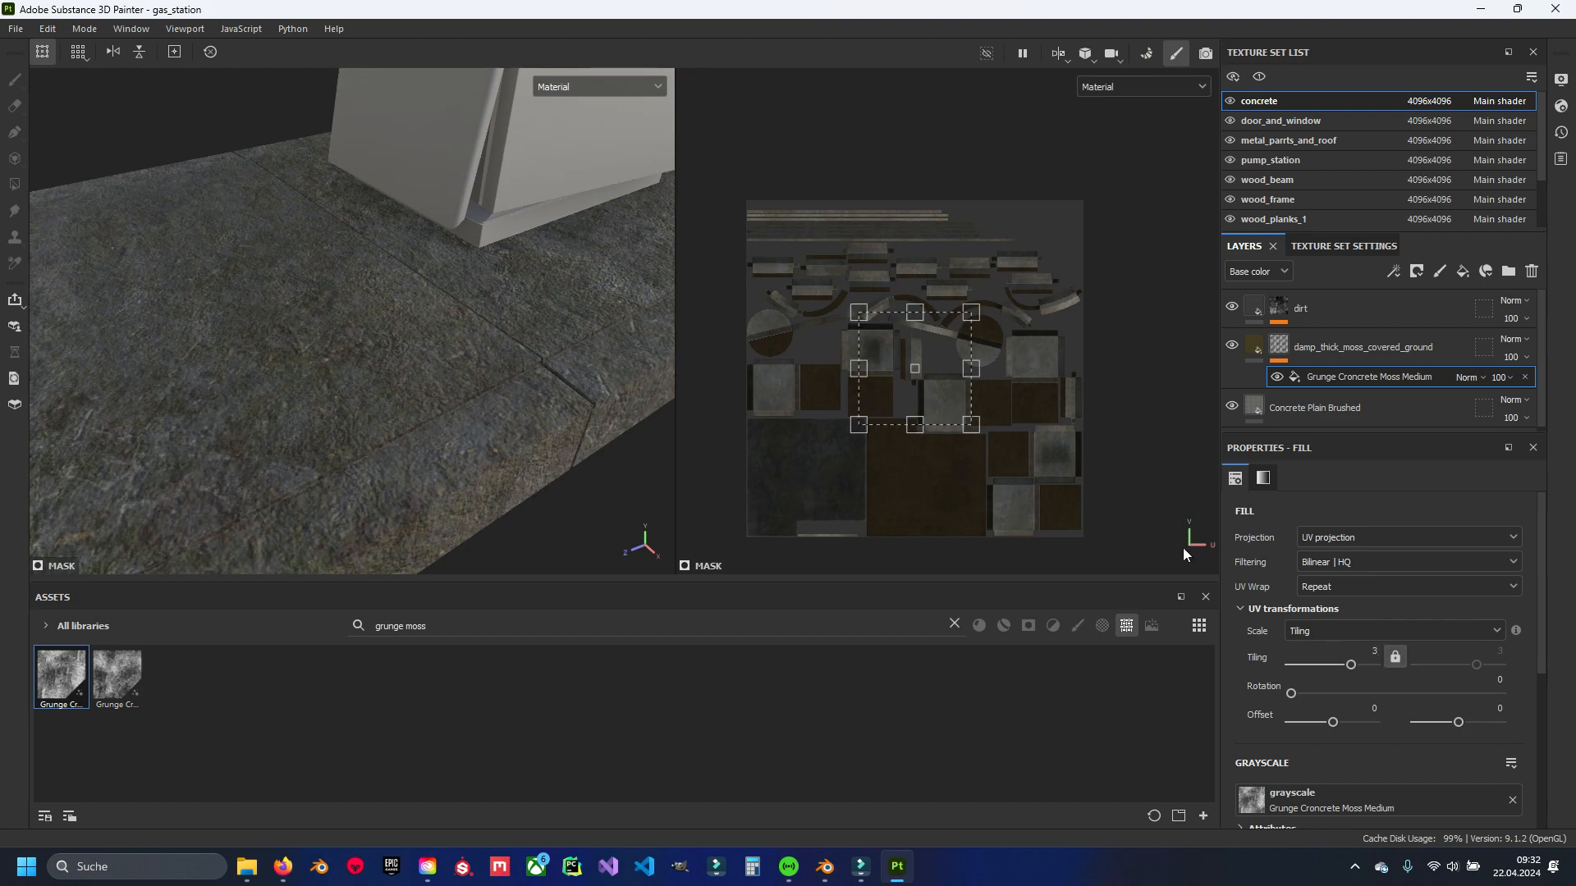
scroll(436, 510, "down", 3)
left_click_drag(437, 510, 671, 443, "alt")
scroll(1238, 574, "down", 3)
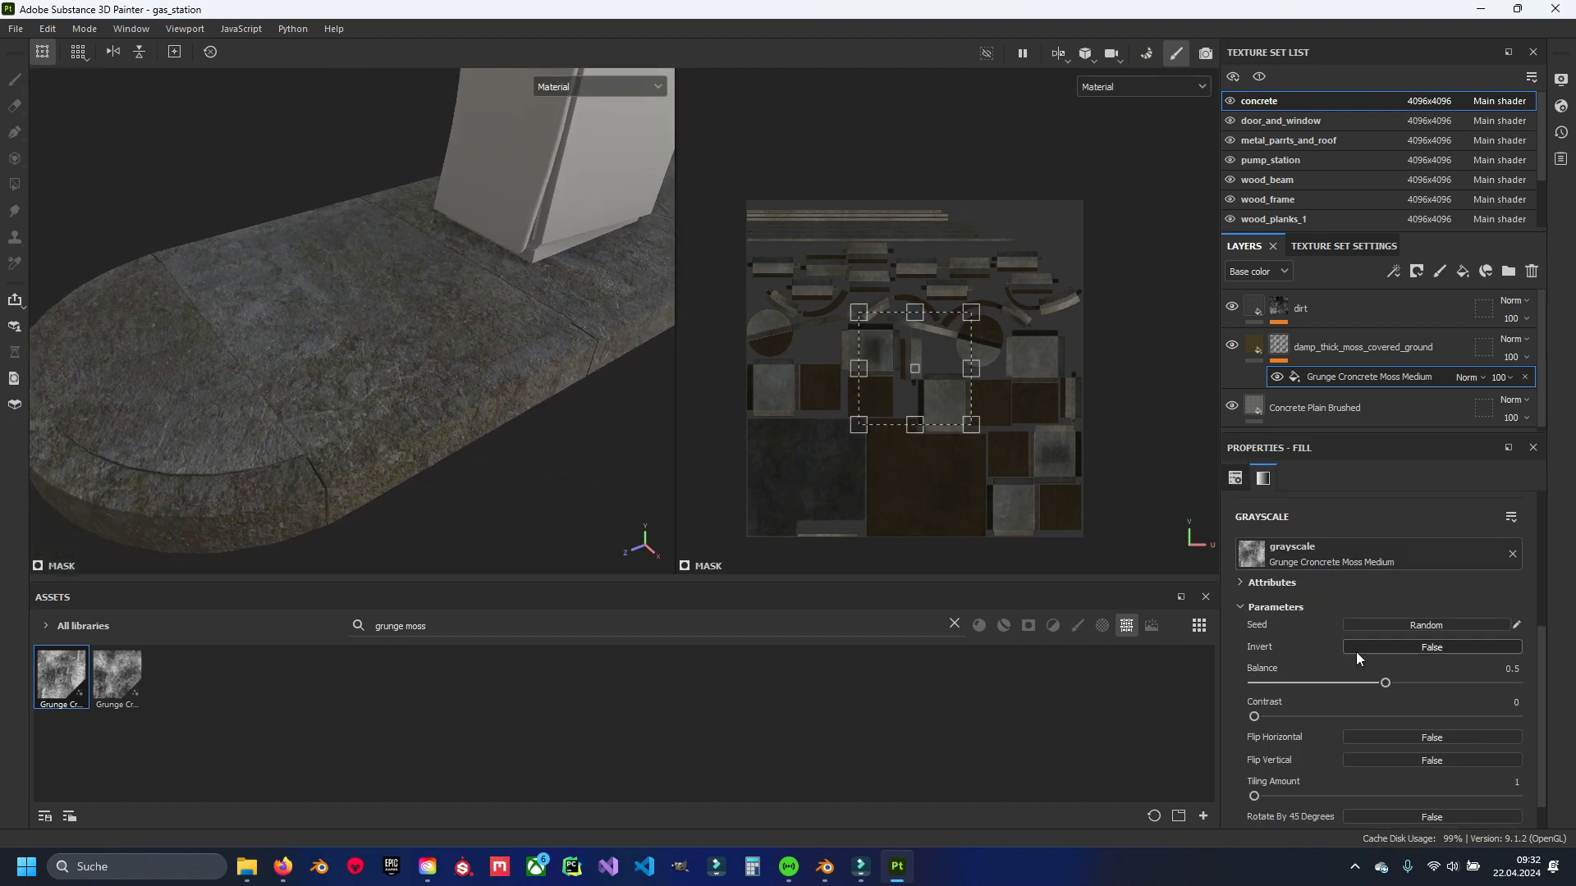
Raise the balance of the moss mask's Grunge Croncrete Moss Medium fill to 0.7.
left_click_drag(1385, 682, 1422, 683)
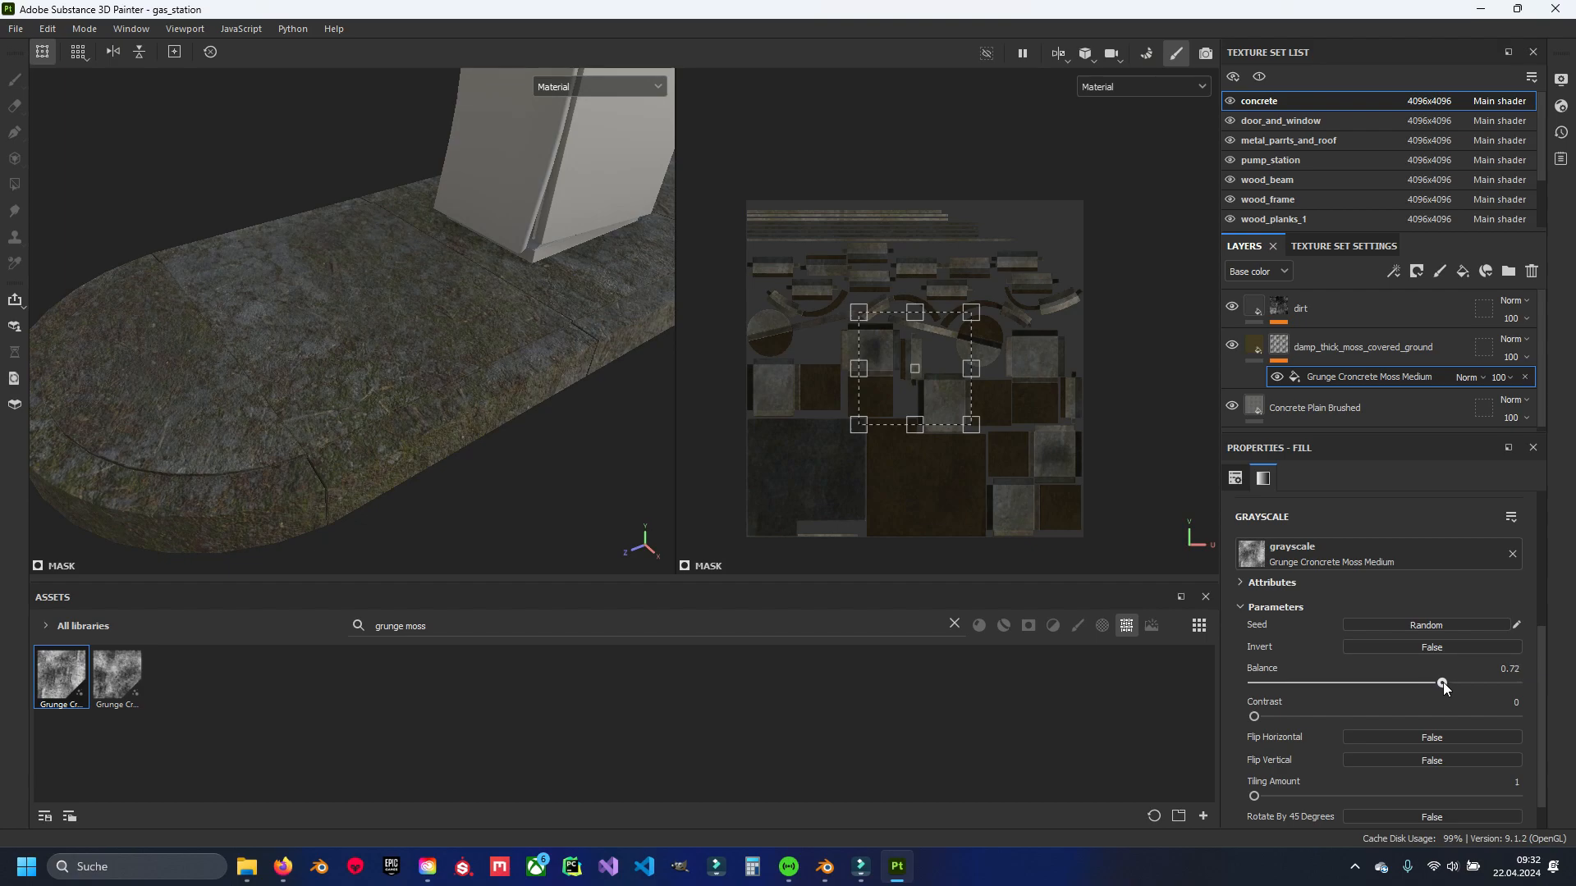
scroll(494, 307, "down", 5)
left_click_drag(494, 307, 391, 395, "alt")
scroll(398, 397, "up", 5)
scroll(424, 393, "up", 4)
scroll(425, 387, "down", 4)
middle_click_drag(165, 374, 396, 357, "alt")
scroll(396, 358, "up", 4)
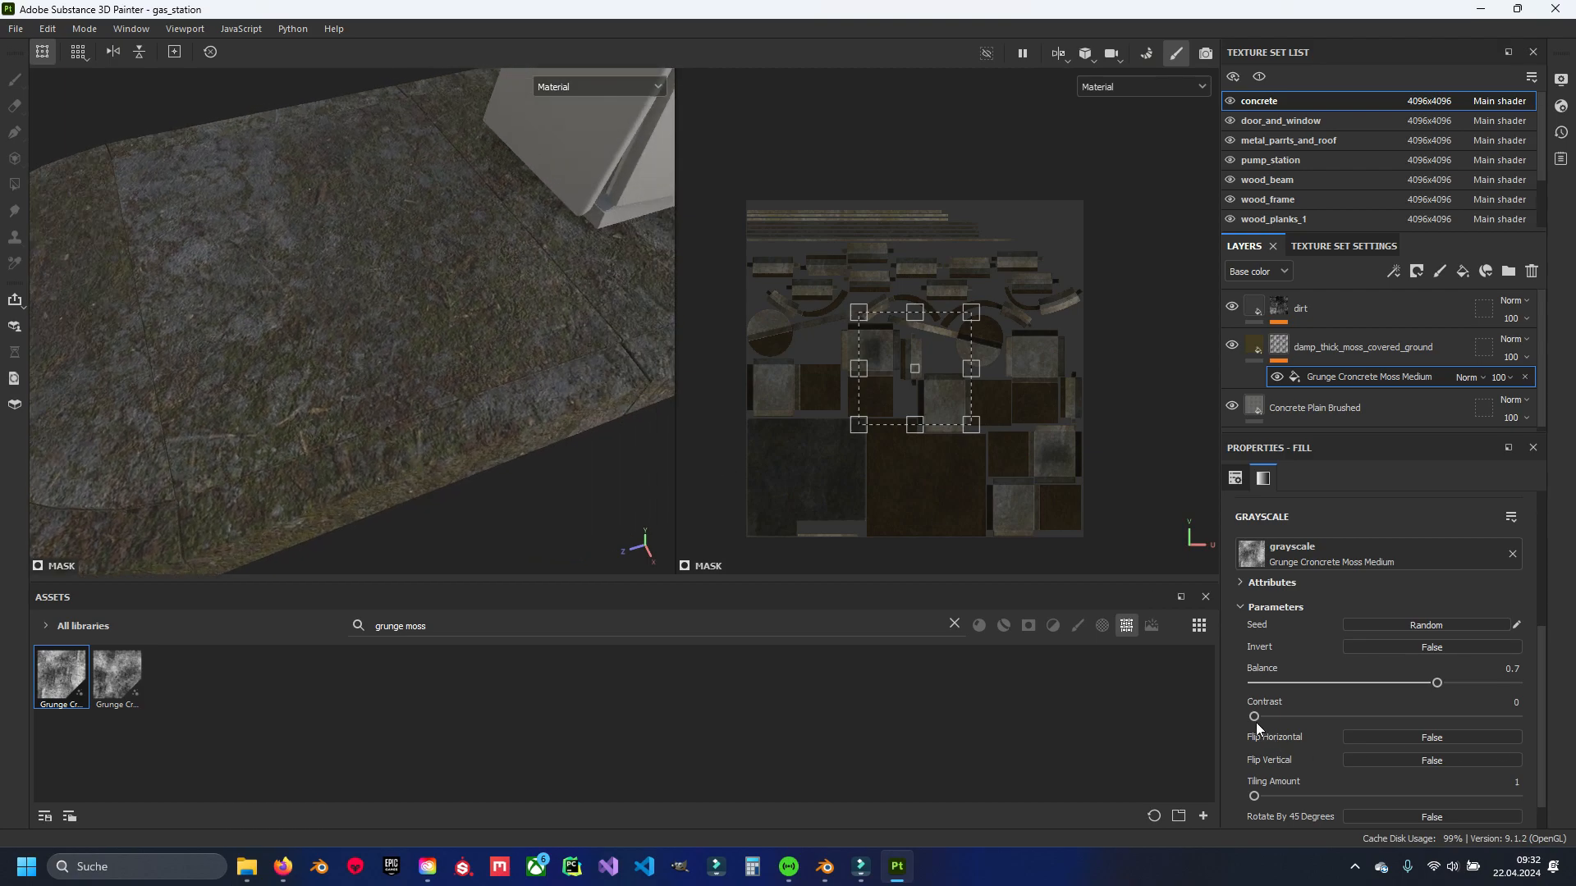
Try full contrast on the moss mask's grunge fill and settle on a contrast of 0.19.
left_click_drag(1253, 719, 1517, 717)
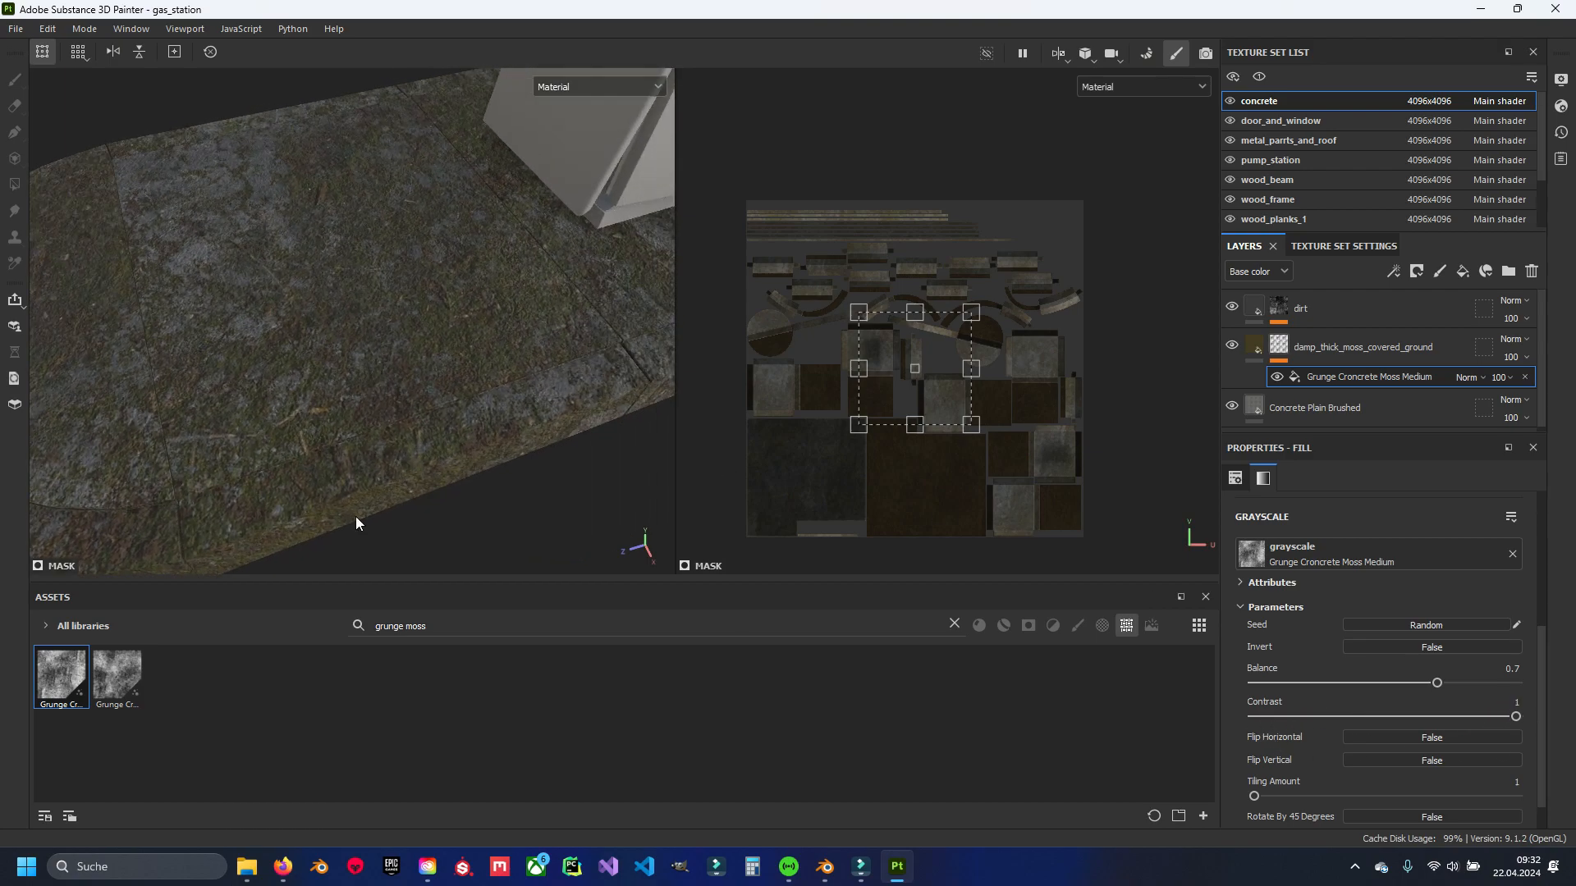
scroll(378, 484, "up", 3)
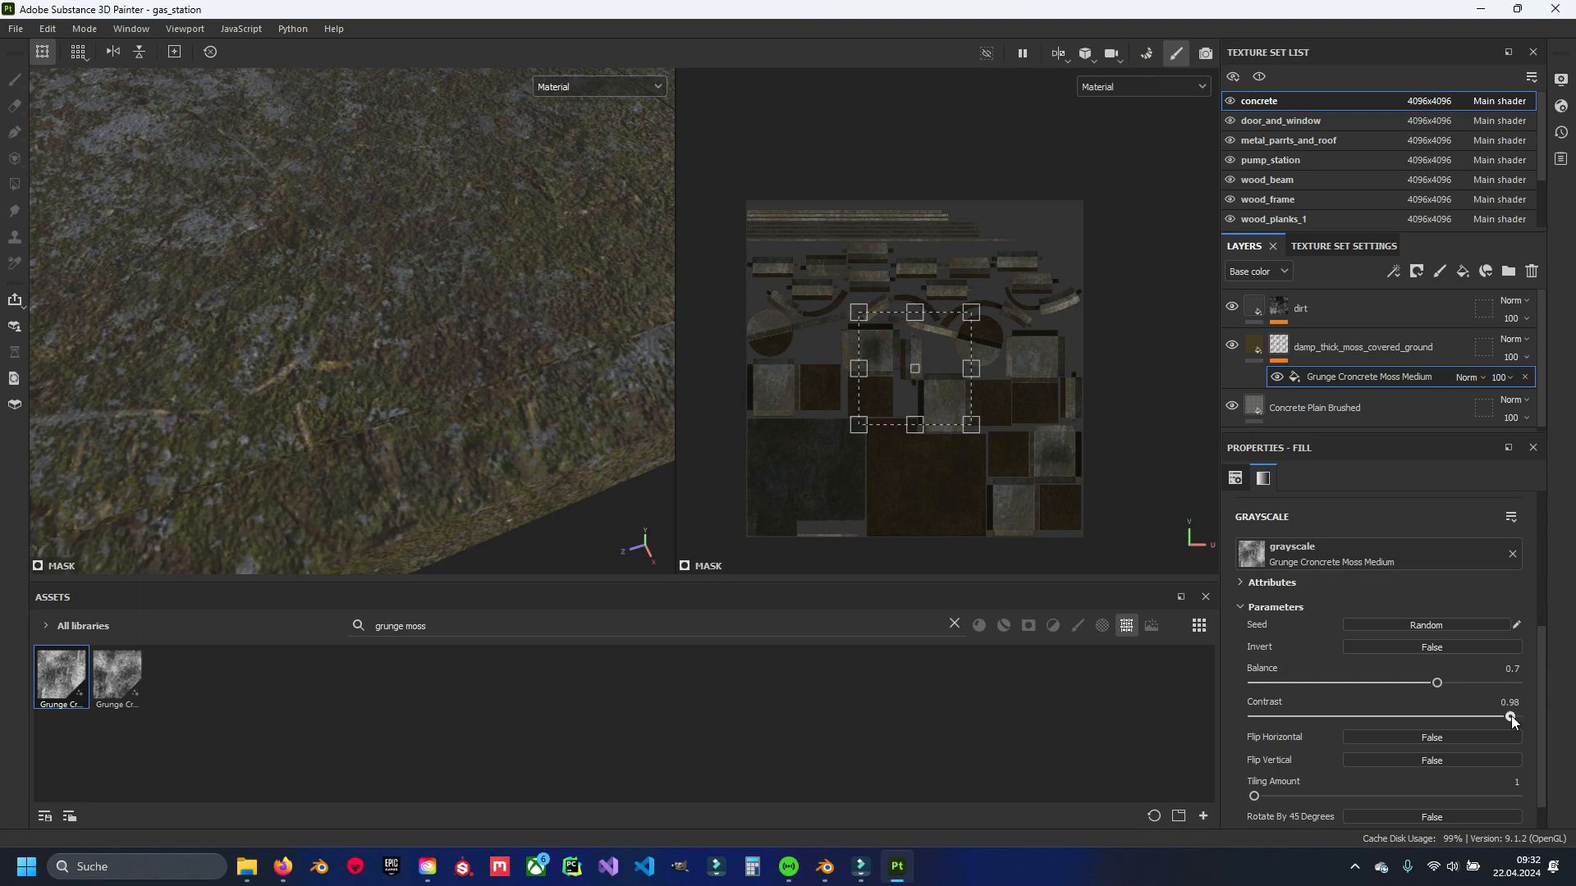
left_click_drag(1331, 716, 1277, 720)
scroll(114, 338, "down", 5)
left_click_drag(288, 352, 397, 404, "alt")
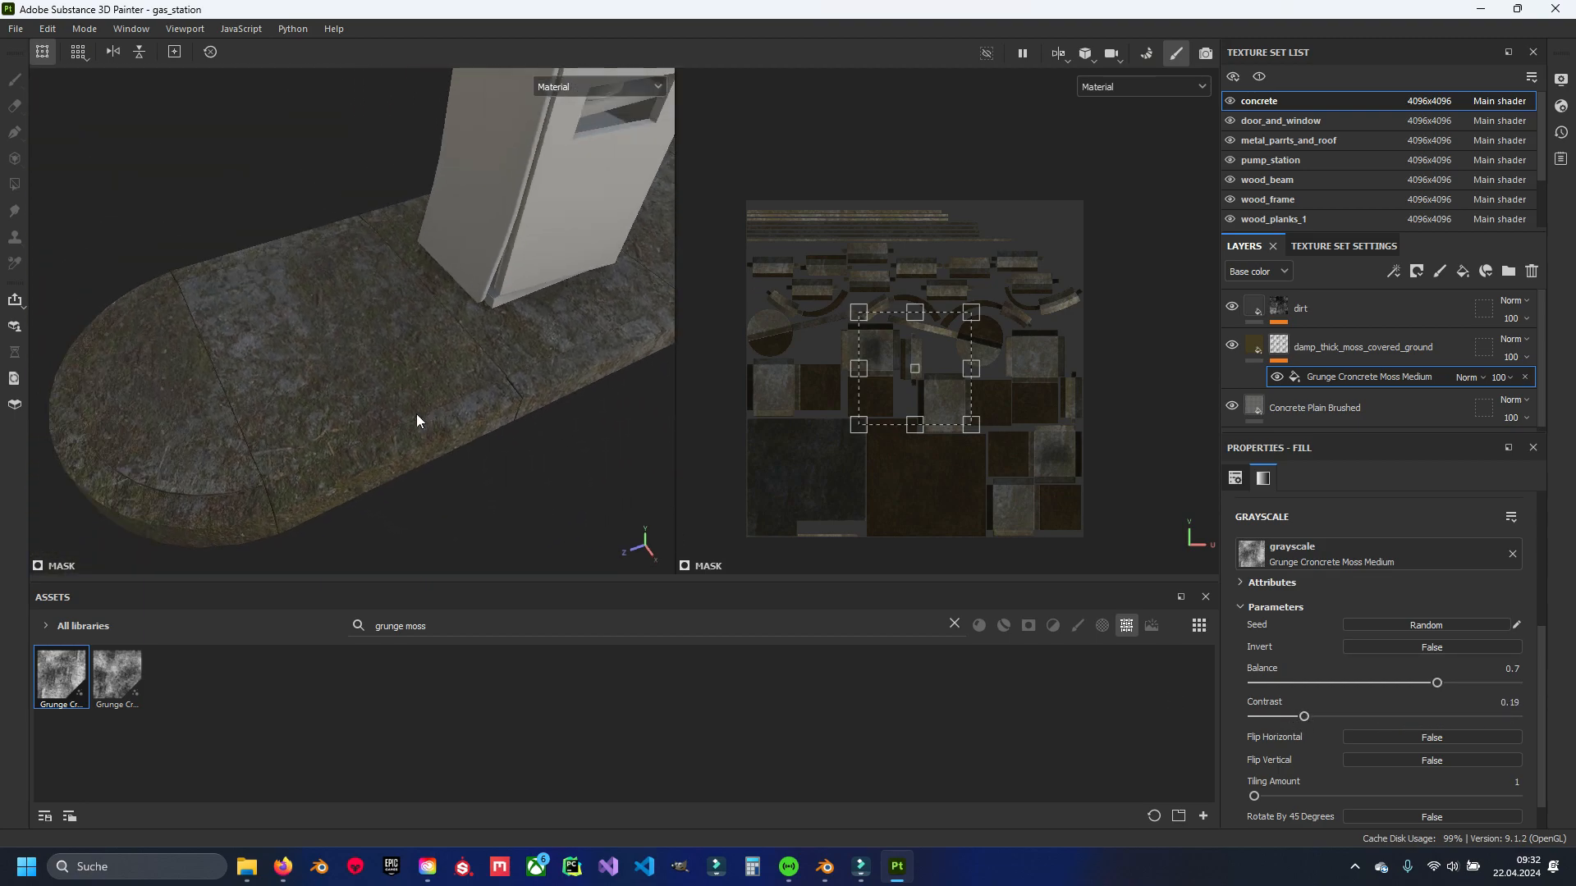
Try other Tiling Amount values for the moss mask's grunge and return it to 1.
scroll(1233, 681, "down", 1)
left_click_drag(1255, 758, 1218, 770)
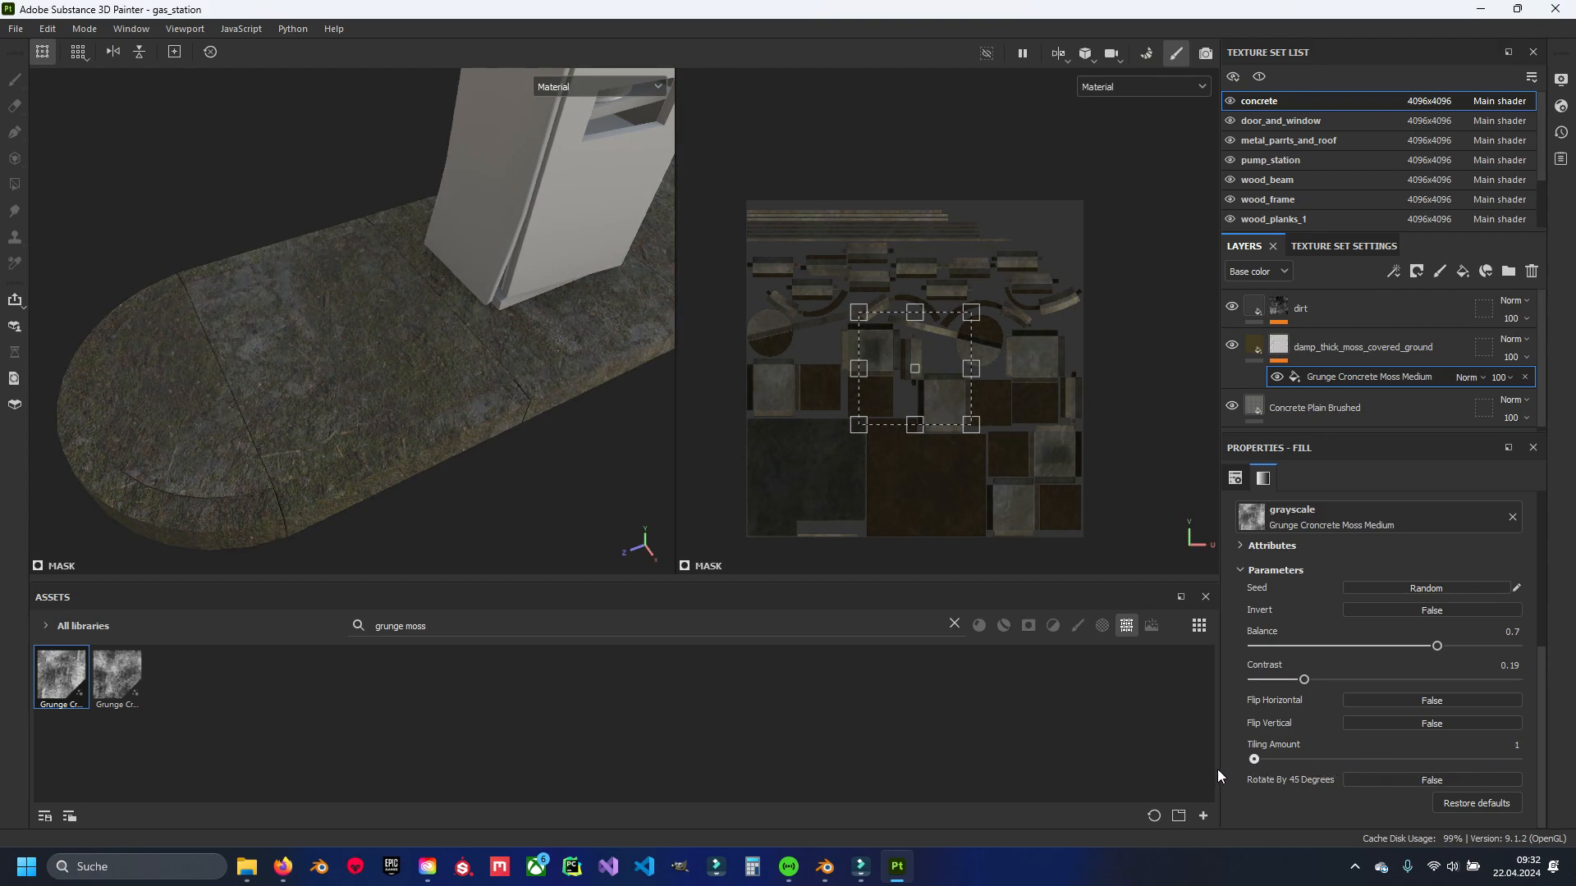
left_click_drag(464, 448, 745, 483, "alt")
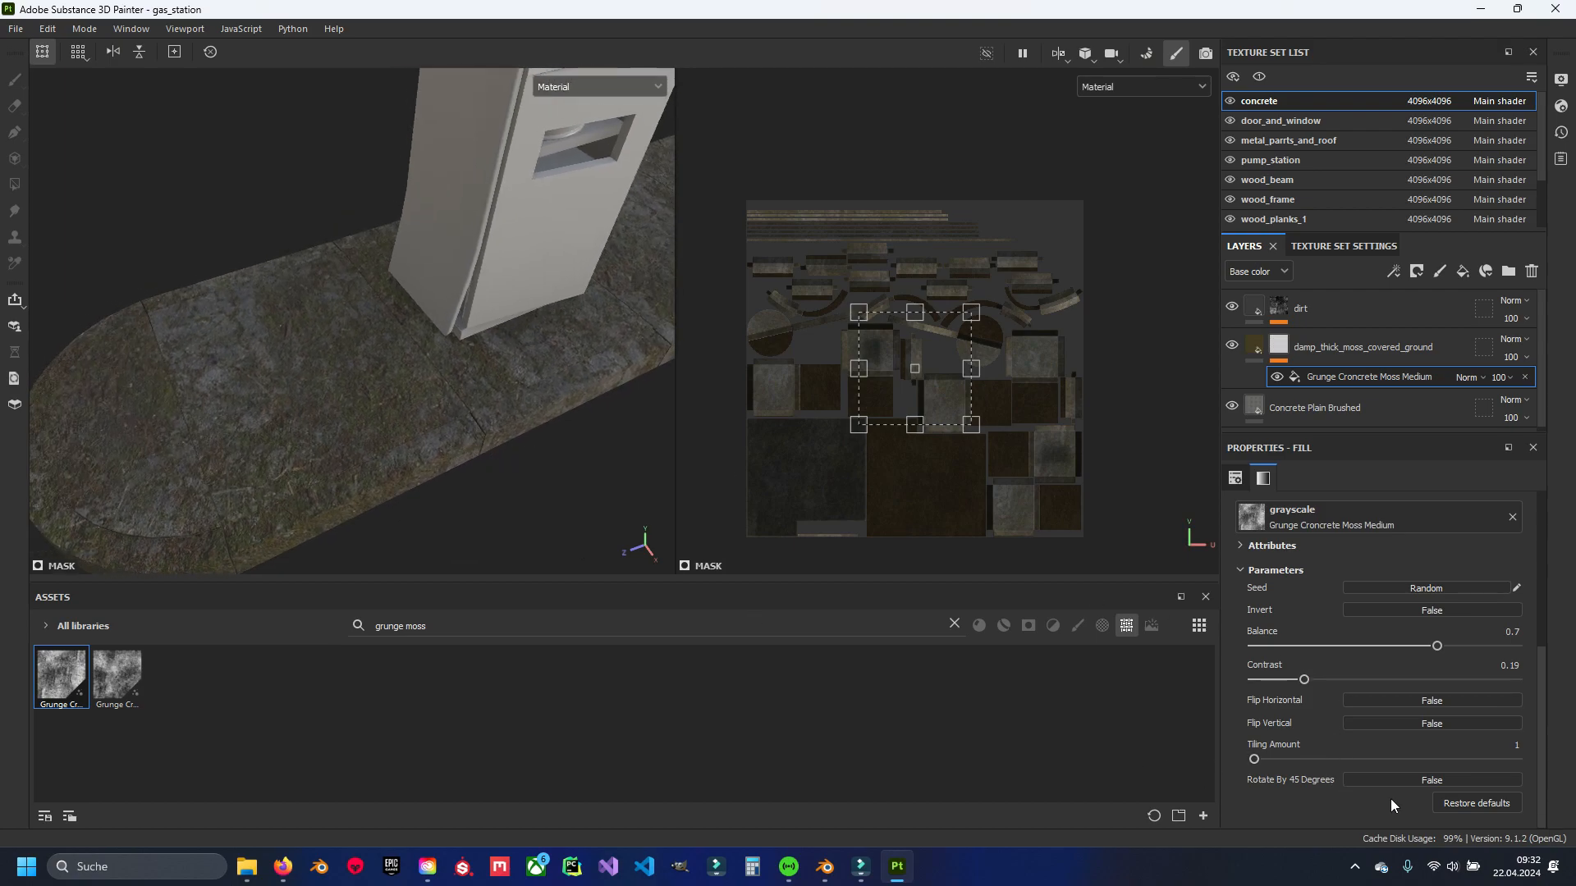
Try a balance of 1 on the moss mask's grunge fill and bring it back to 0.69.
scroll(1372, 793, "up", 1)
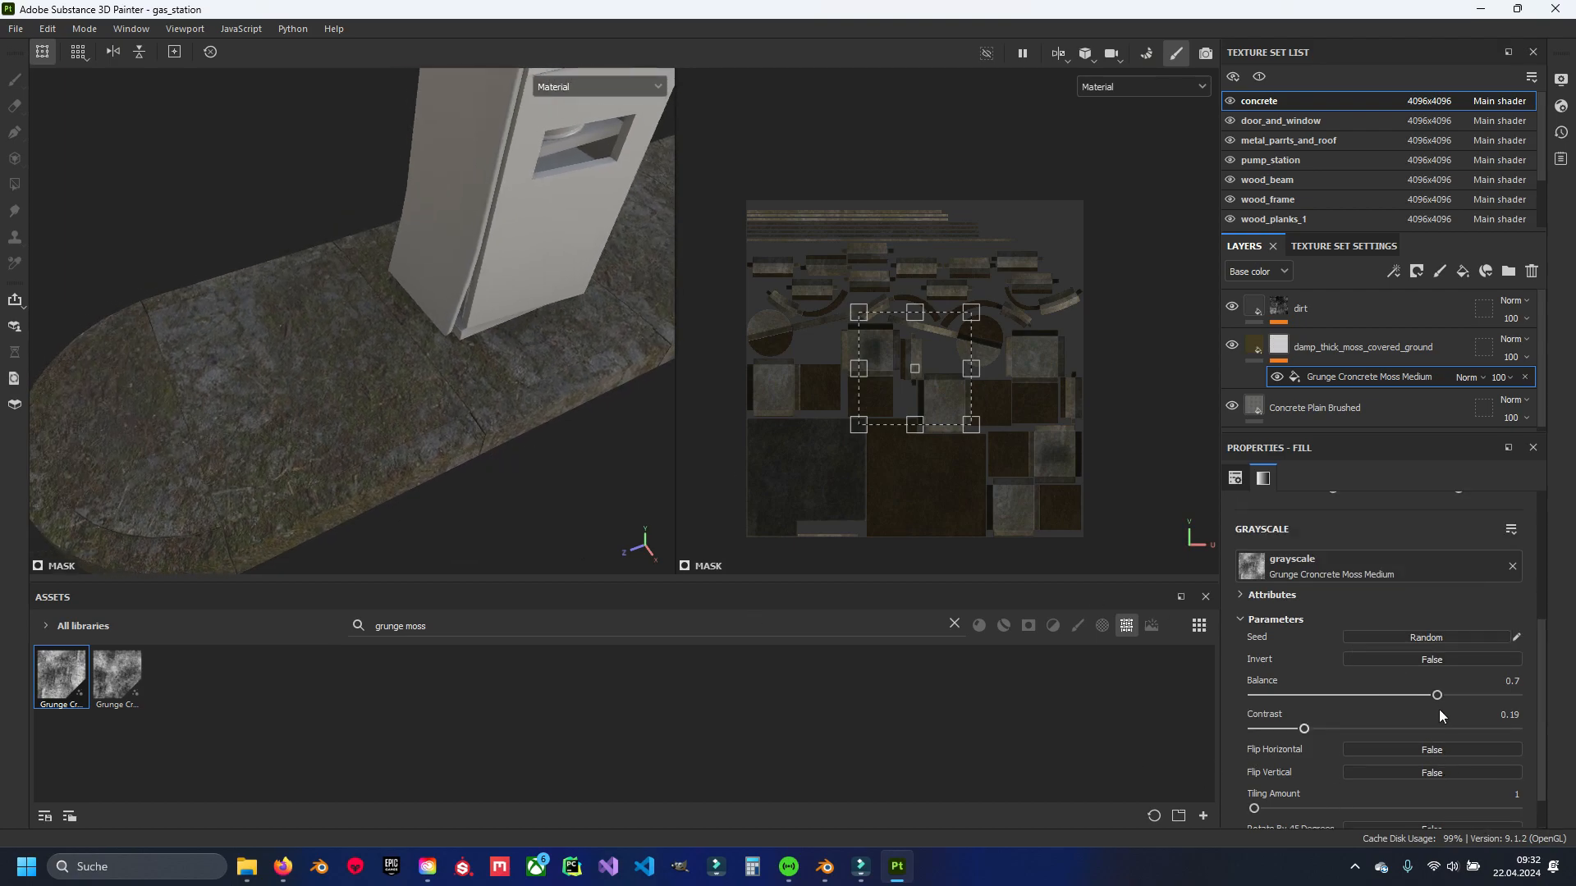
left_click_drag(1486, 697, 1520, 699)
scroll(577, 429, "down", 3)
middle_click_drag(577, 430, 348, 489, "alt")
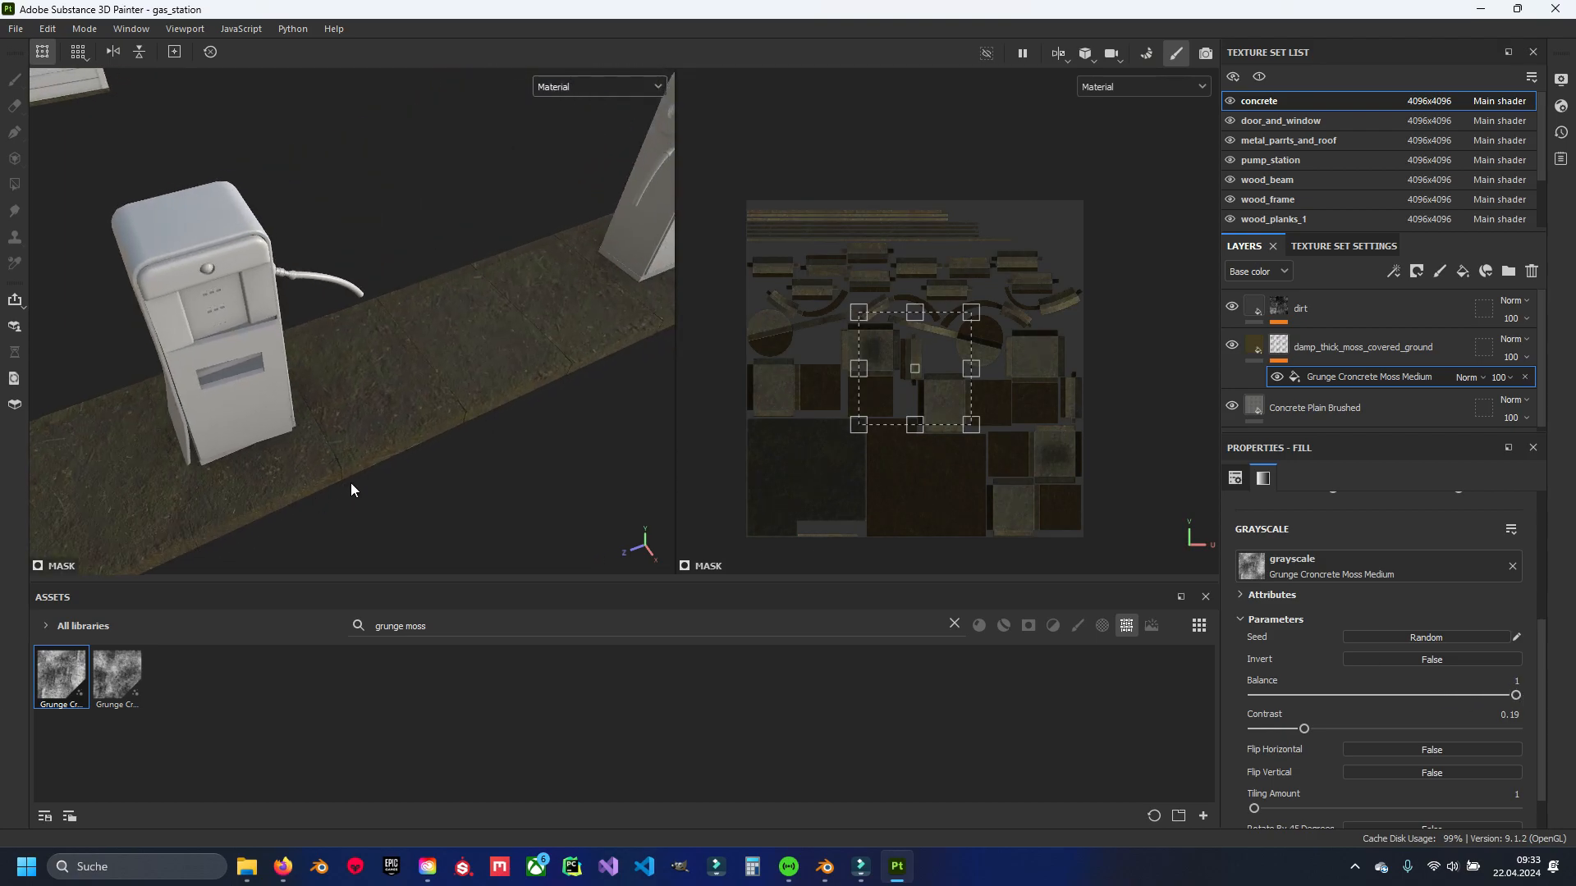
scroll(348, 489, "up", 3)
left_click_drag(1516, 697, 1436, 699)
scroll(404, 370, "down", 4)
scroll(469, 412, "up", 4)
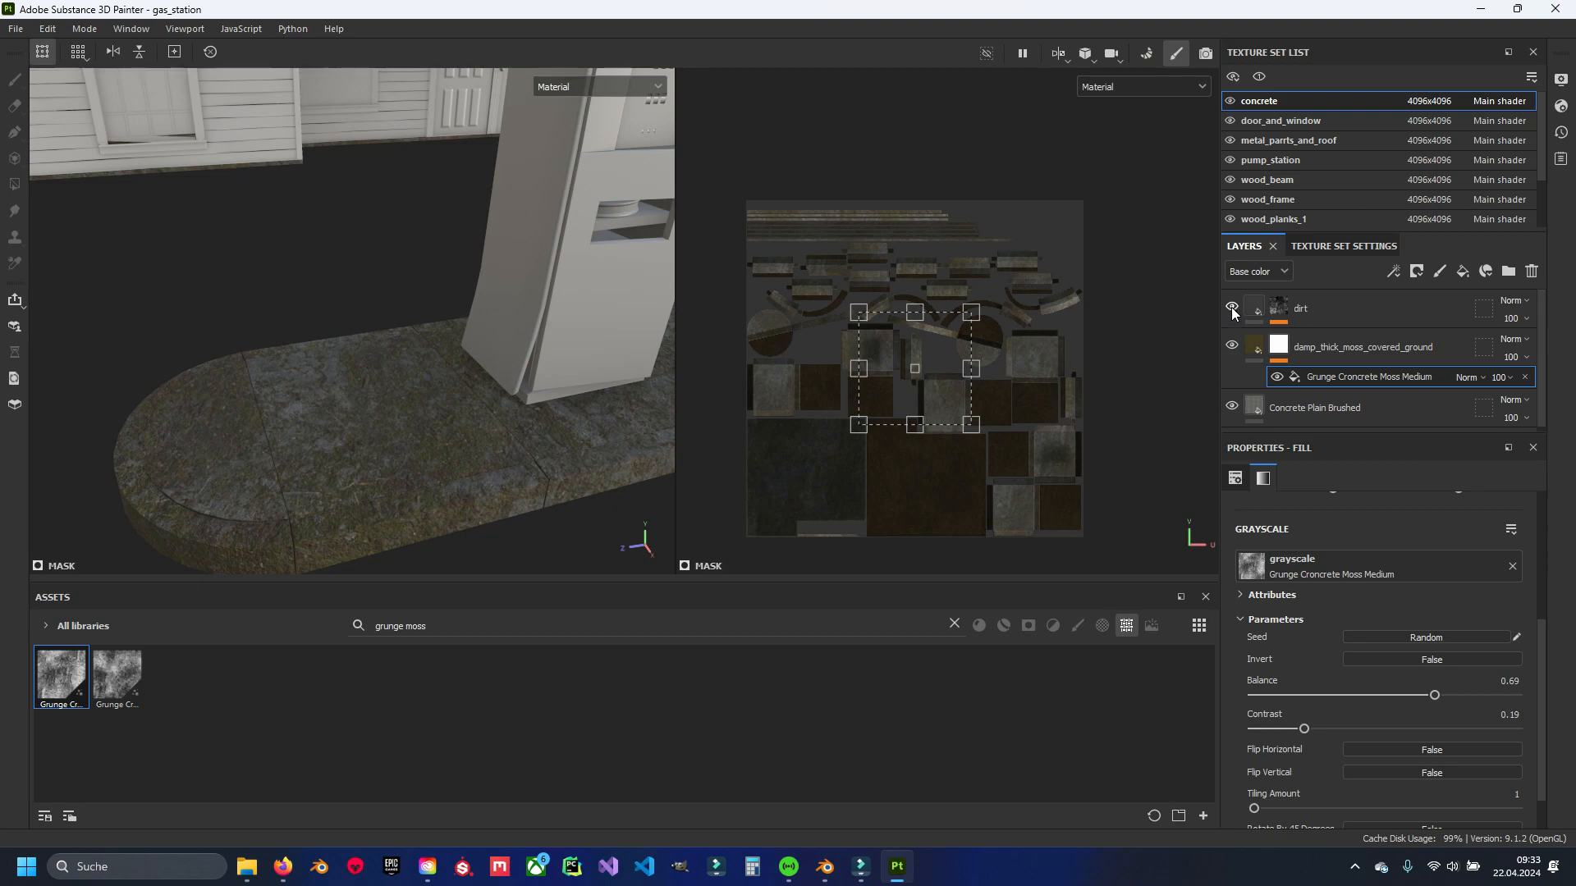
Hide the dirt layer and the Moss Medium fill, and add Grunge Croncrete Moss Small to the moss mask with balance 0.68.
left_click_drag(369, 340, 319, 419, "alt")
left_click(1277, 377)
left_click_drag(117, 679, 1278, 347)
left_click_drag(1385, 695, 1432, 695)
Search the textures for "grunge dirt" to find another grunge for the moss mask.
left_click(492, 621)
key("BackSpace")
key("BackSpace")
key("BackSpace")
key("BackSpace")
type("dirt")
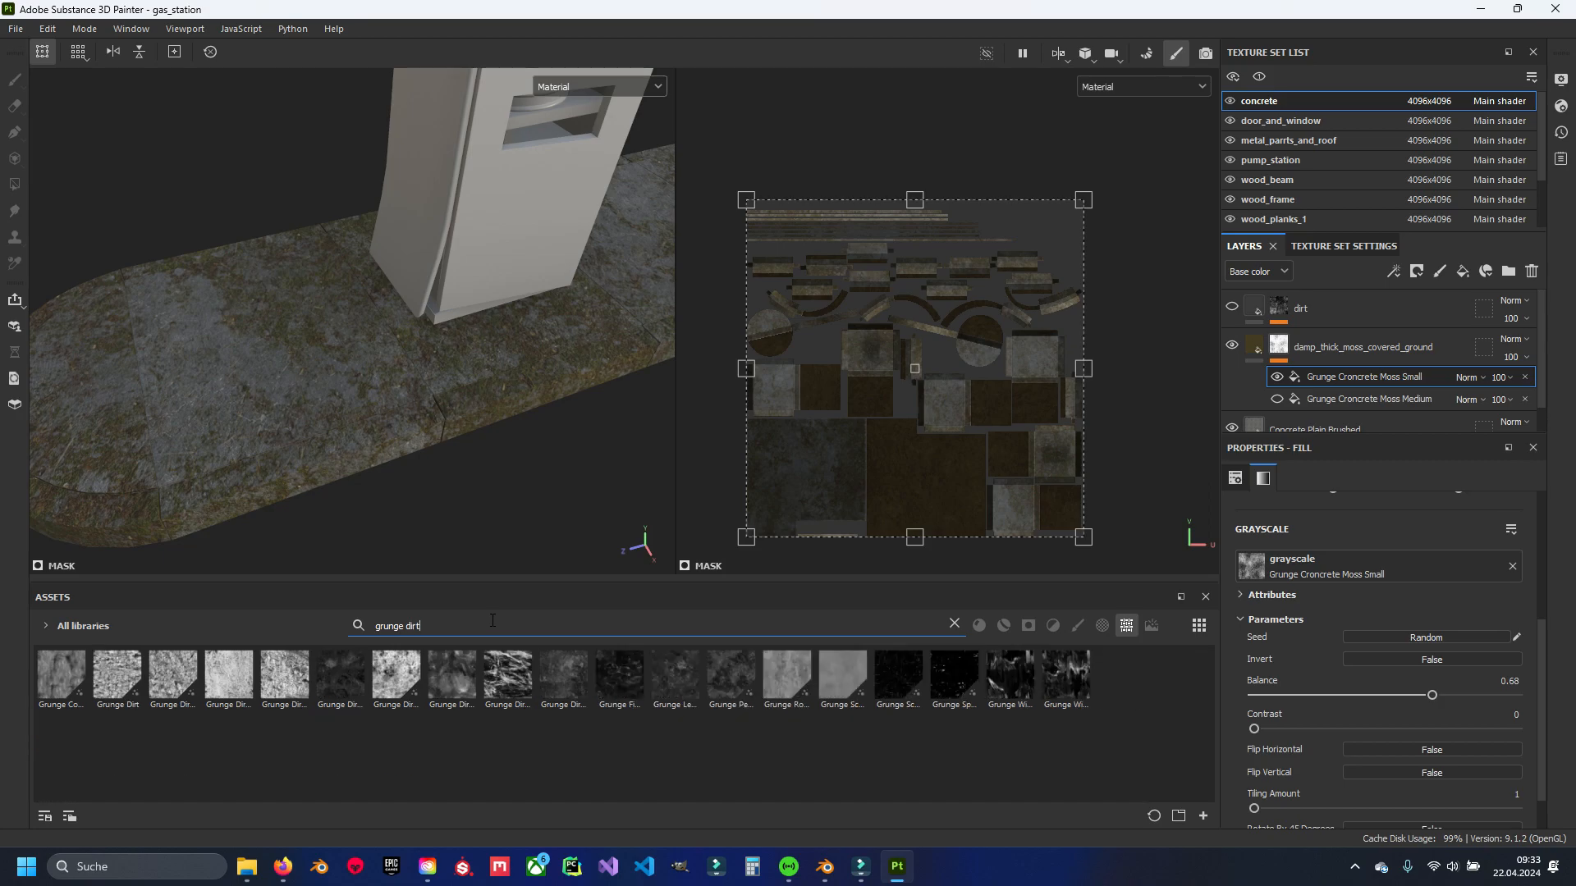
left_click(583, 745)
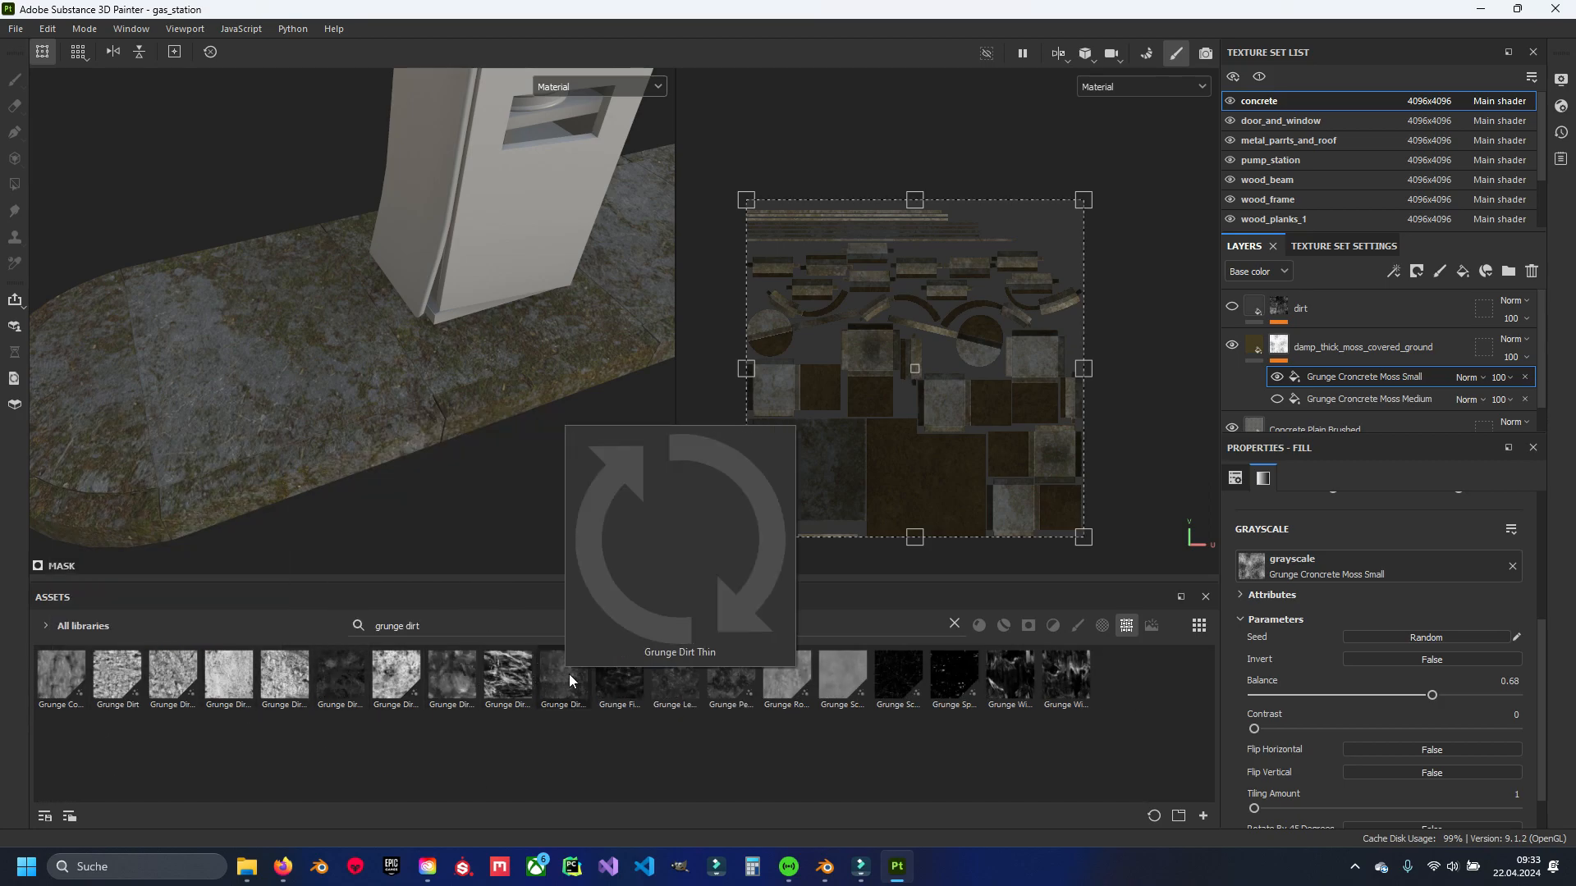
Try Grunge Dirt Muddy as a fill in the moss layer's mask with a balance of 0.89, and delete it.
mouse_move(350, 684)
left_click_drag(343, 694, 1283, 353)
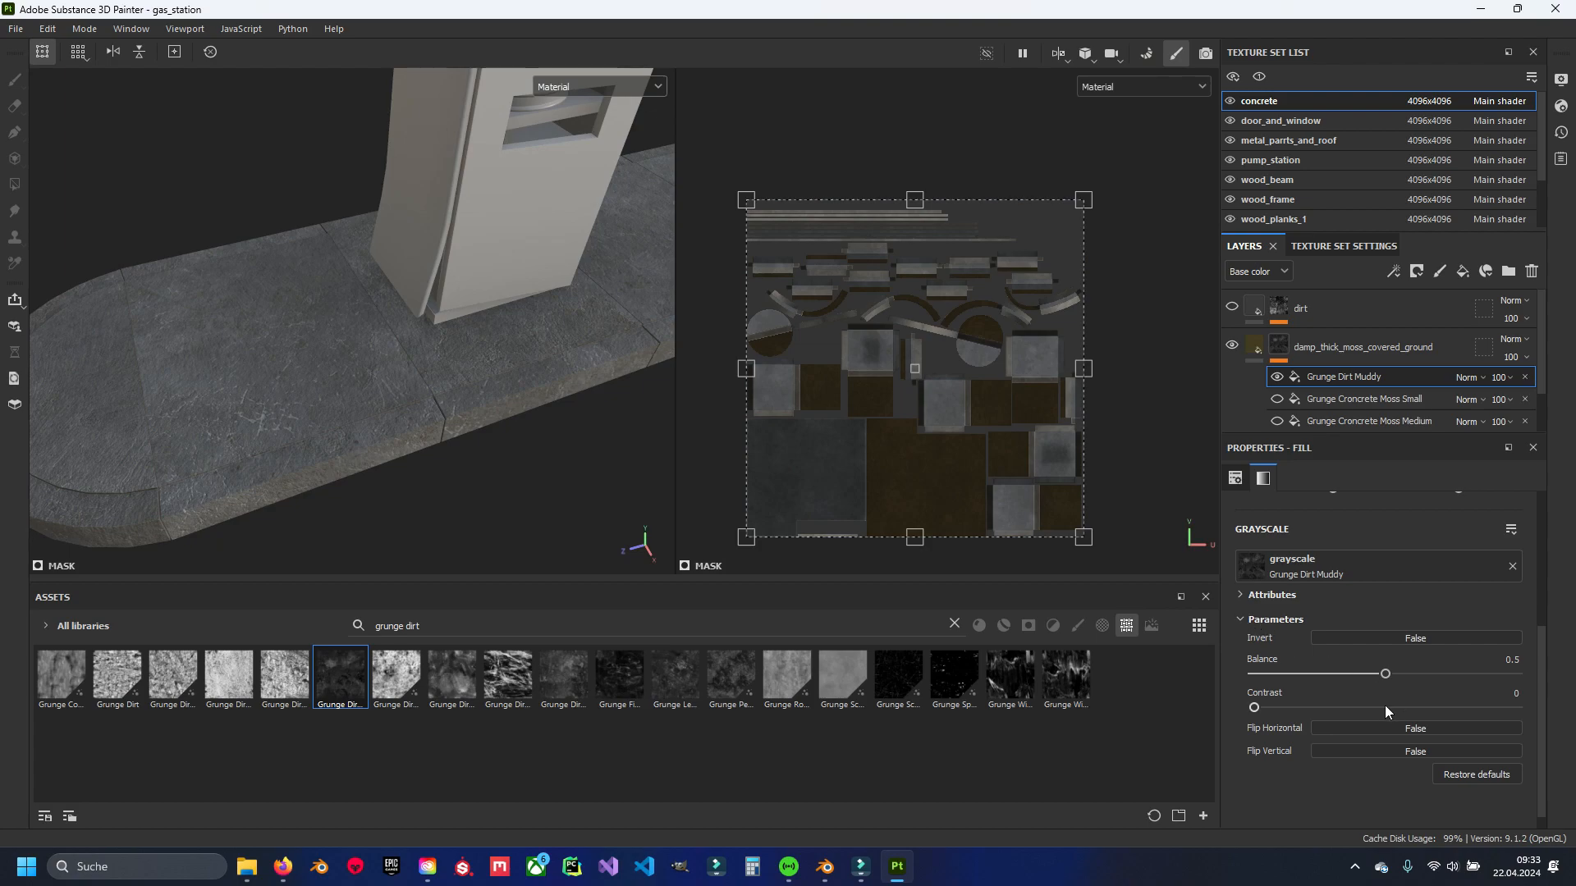
left_click_drag(1395, 671, 1488, 678)
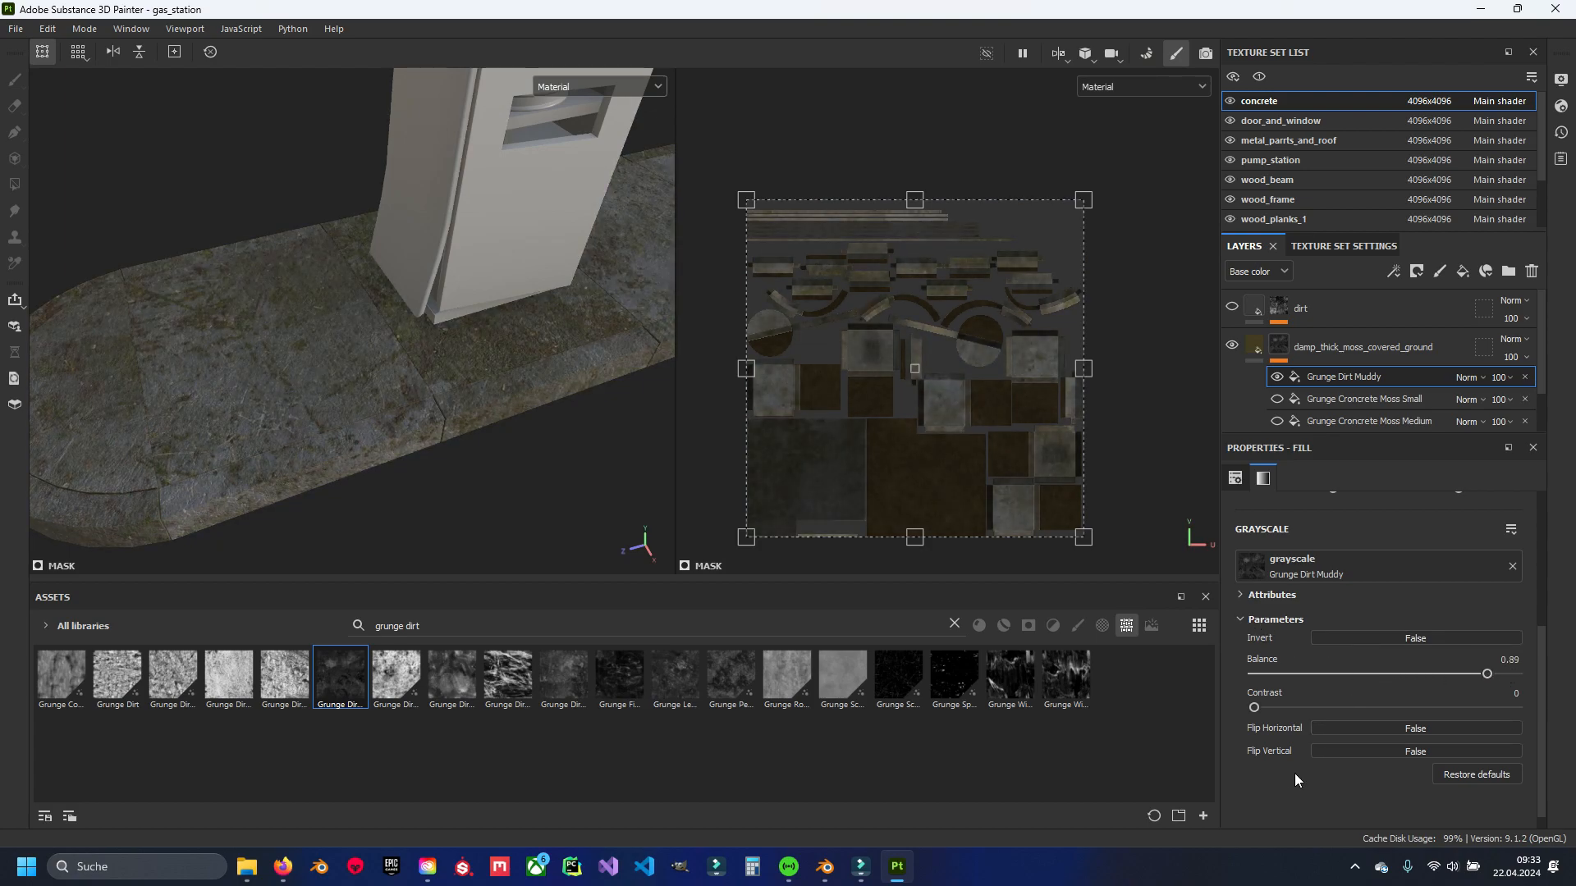
left_click(1524, 376)
Try Grunge Pebbles Dirt as a fill in the moss layer's mask with a balance of 0.83, and delete it.
mouse_move(830, 671)
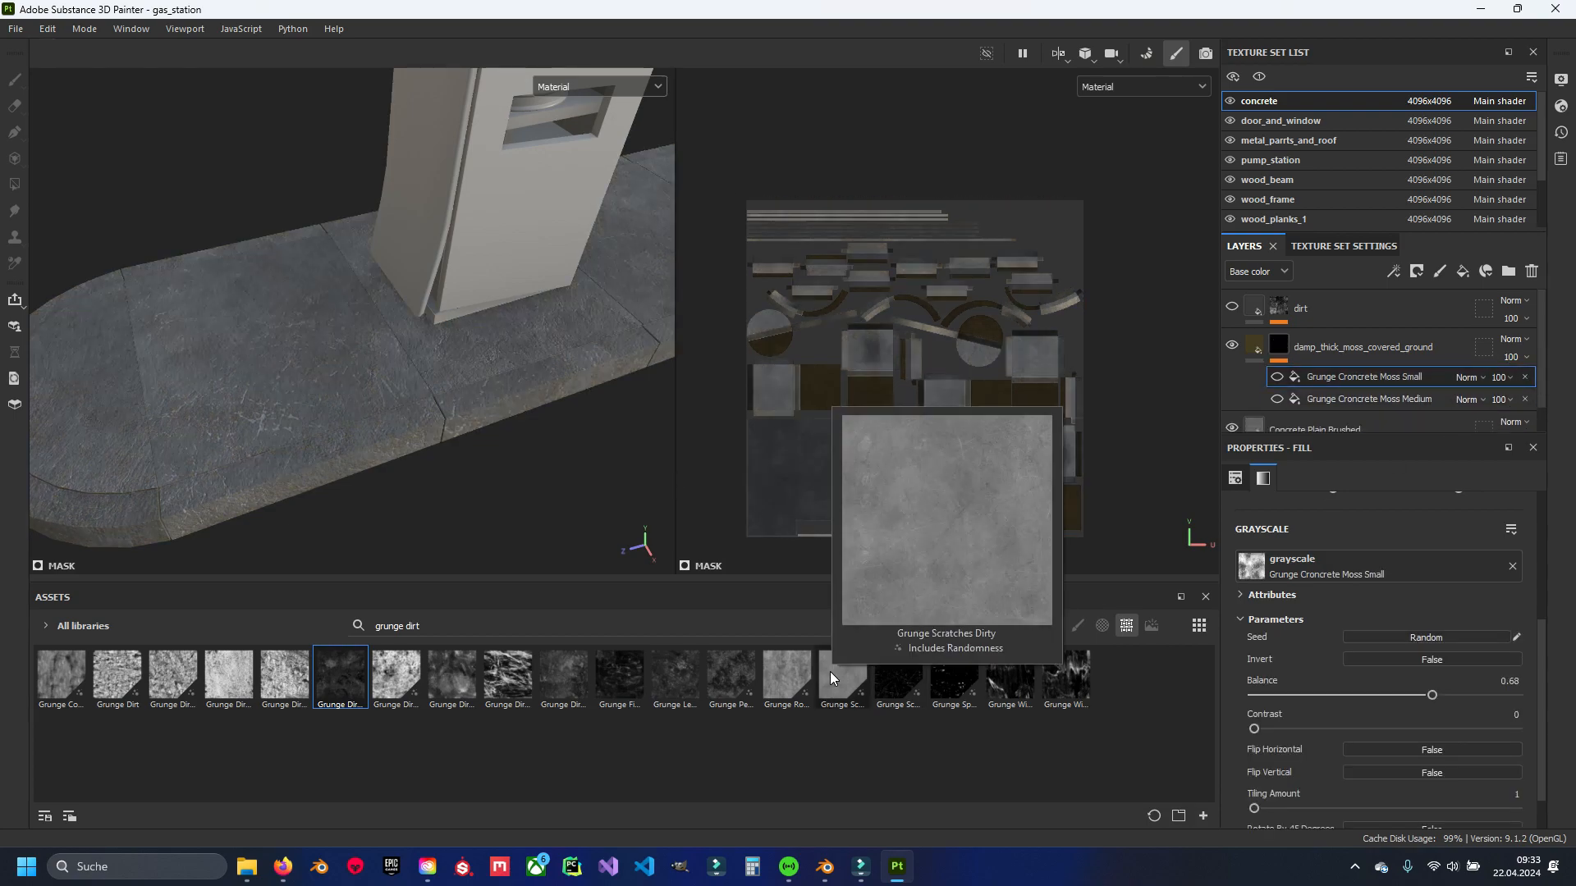
left_click_drag(726, 682, 1283, 355)
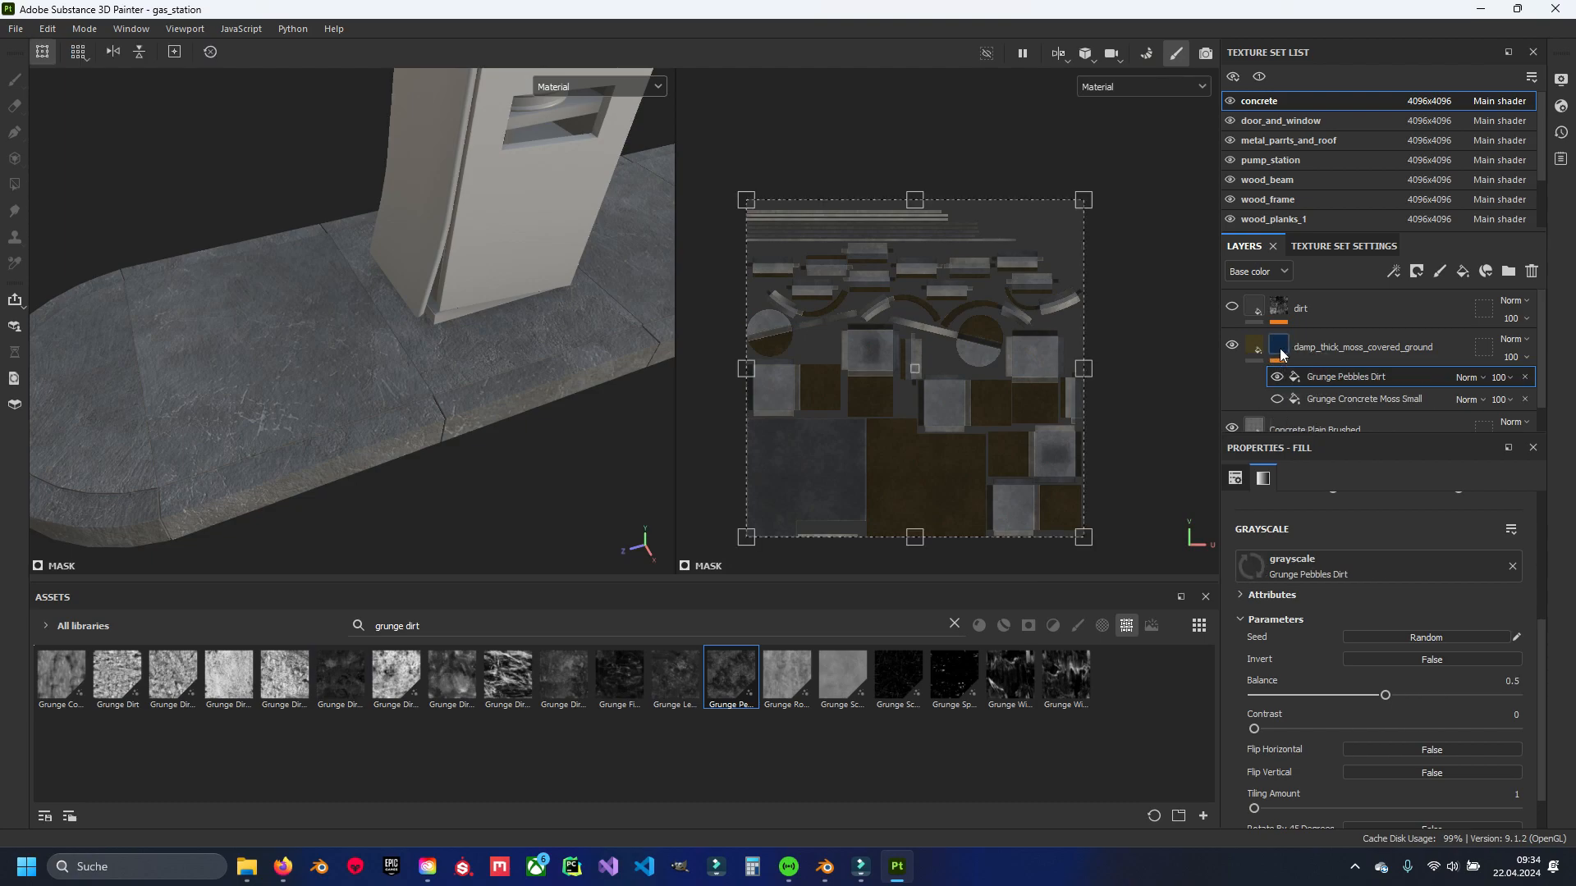
left_click_drag(207, 415, 264, 379, "alt")
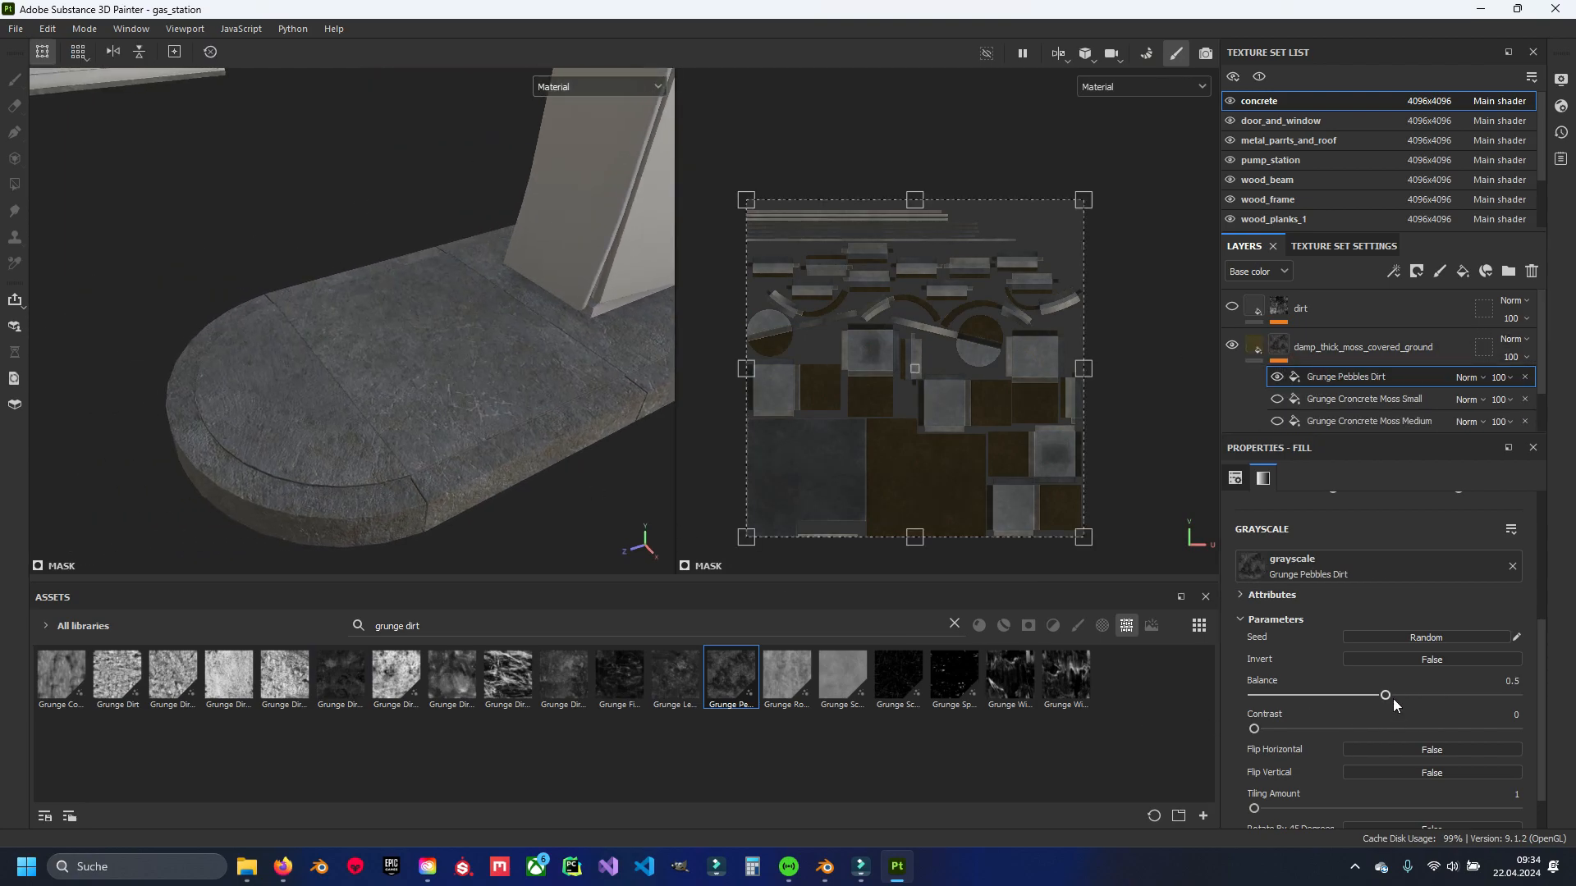
left_click_drag(1422, 694, 1491, 694)
left_click_drag(427, 394, 503, 405, "alt")
left_click_drag(1492, 695, 1471, 695)
left_click_drag(386, 394, 608, 386, "alt")
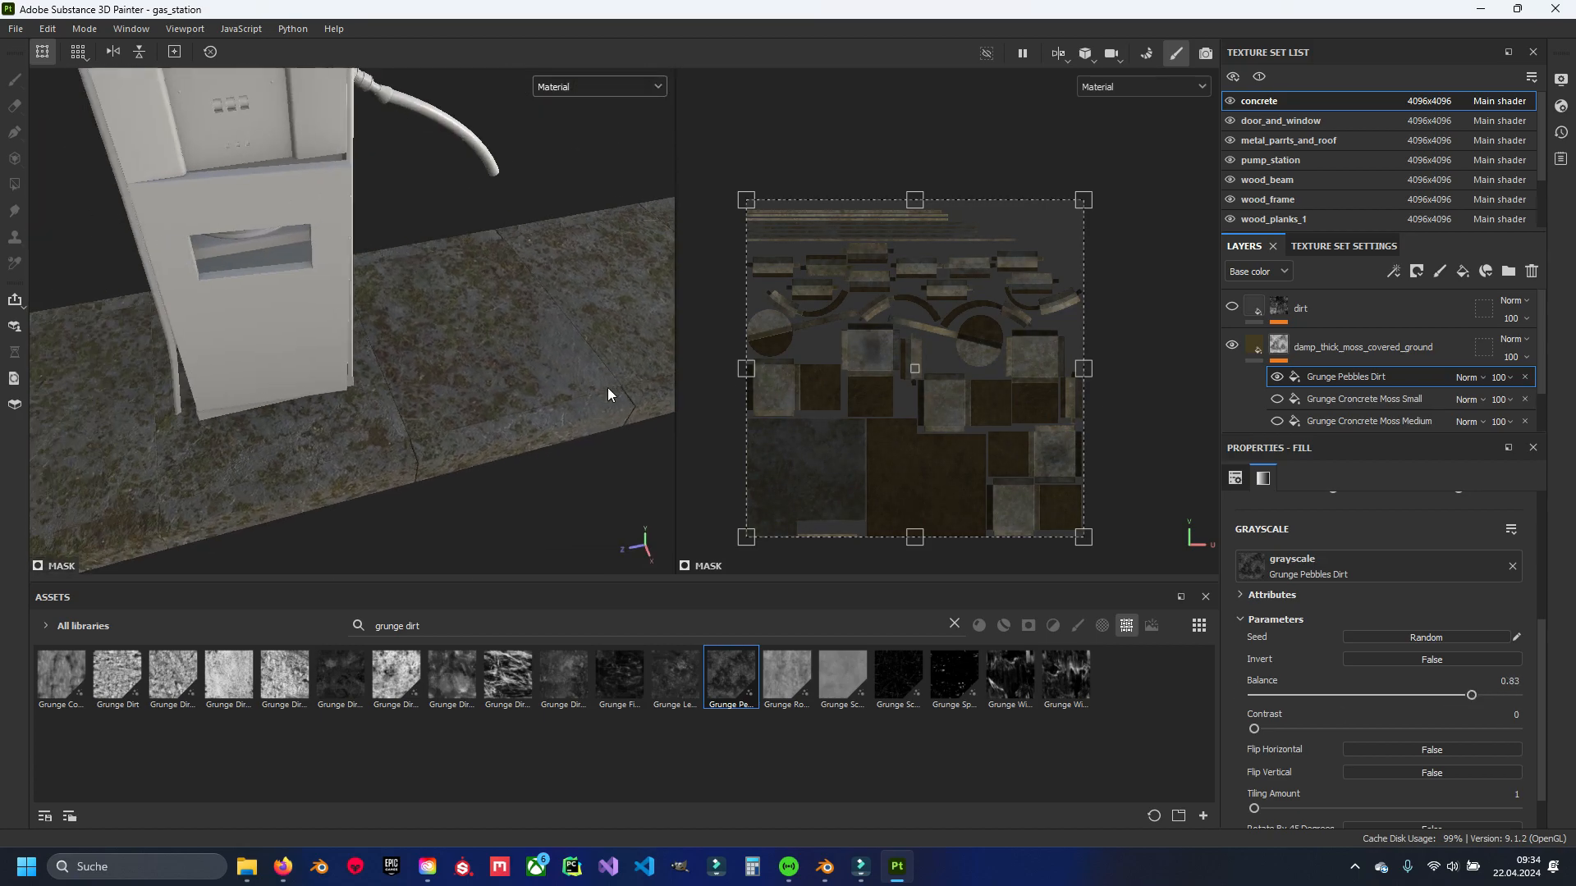
left_click(1526, 378)
Clear the asset search, limit the assets to smart masks and search for "dirt".
left_click(550, 616)
key("BackSpace")
key("BackSpace")
key("BackSpace")
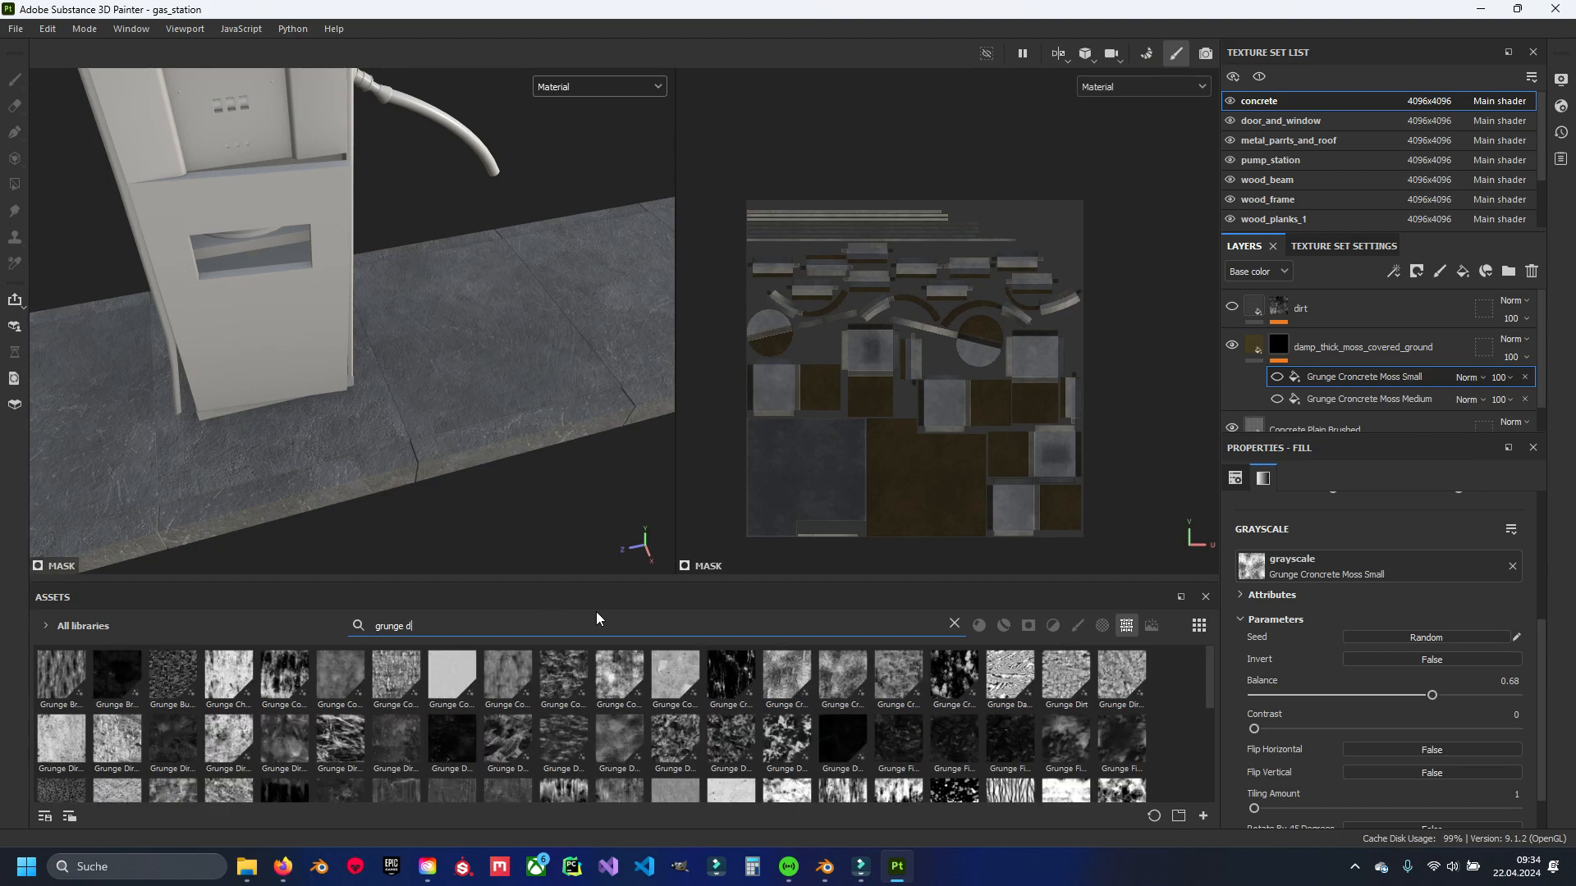
key("BackSpace")
key("BackSpace")
key("BackSpace")
key("BackSpace")
key("BackSpace")
key("BackSpace")
key("BackSpace")
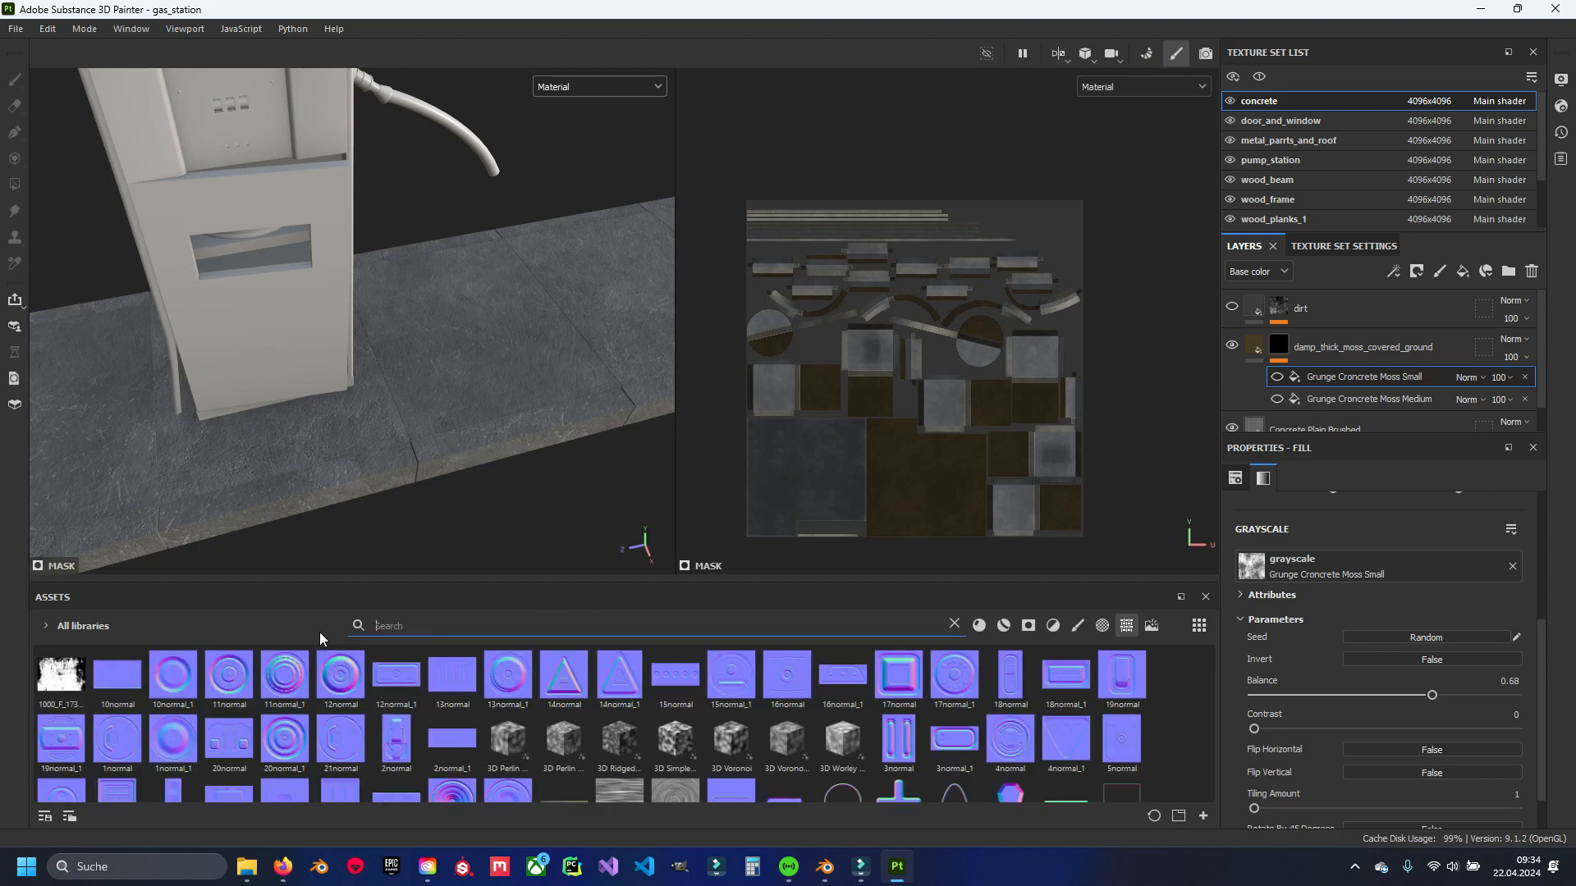
left_click(1027, 626)
left_click(398, 624)
type("dirt")
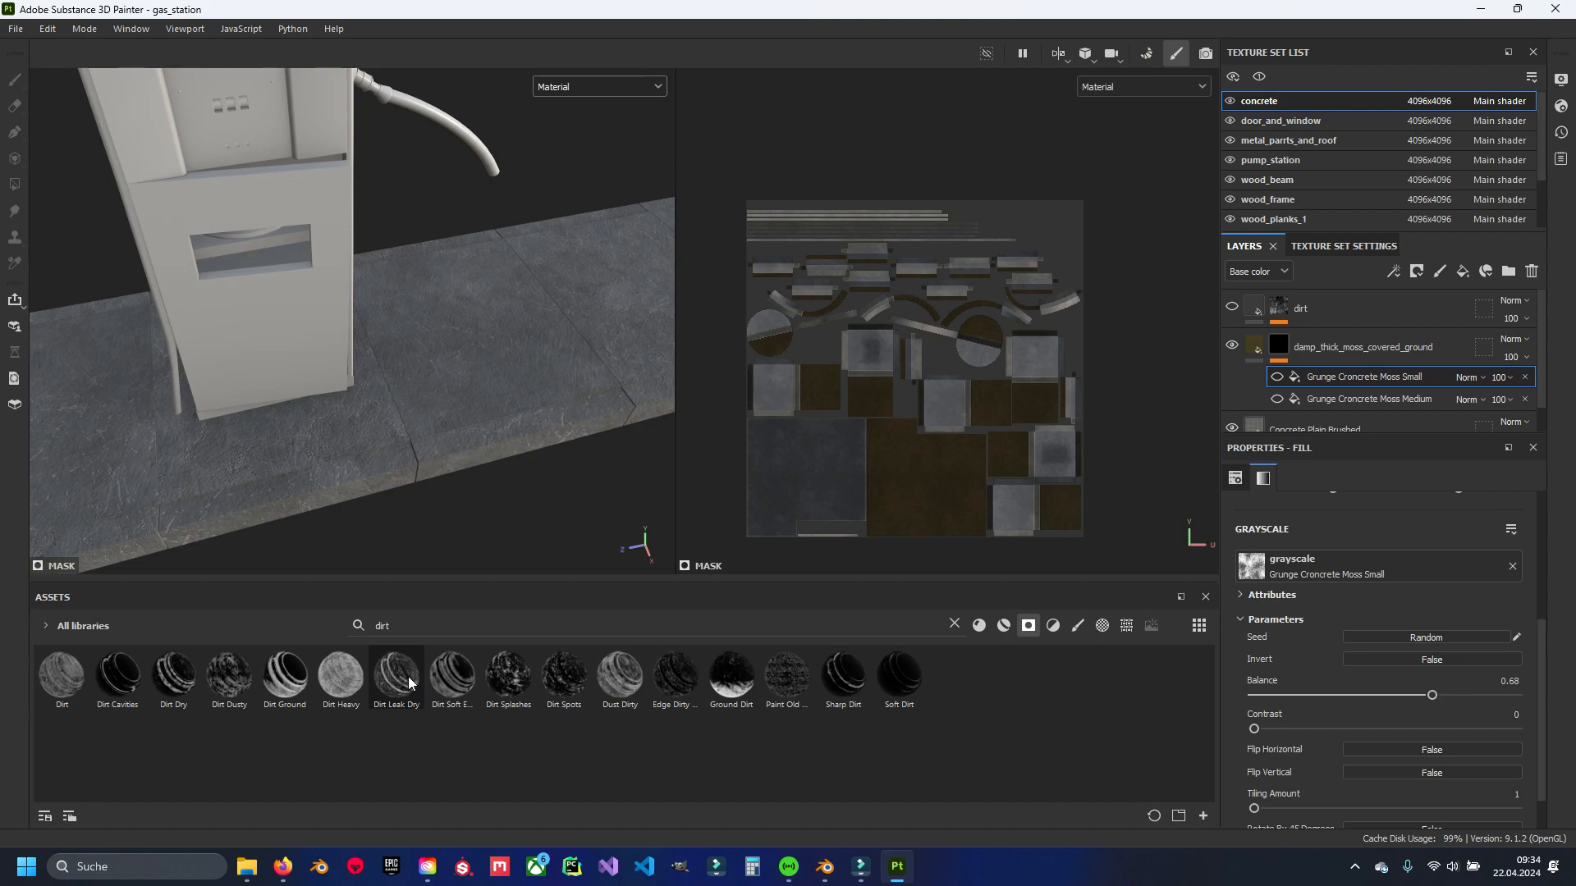
Apply the Dust Dirty smart mask to the damp_thick_moss_covered_ground layer and expand its Mask Editor's Texture 2 settings.
left_click_drag(620, 674, 1283, 372)
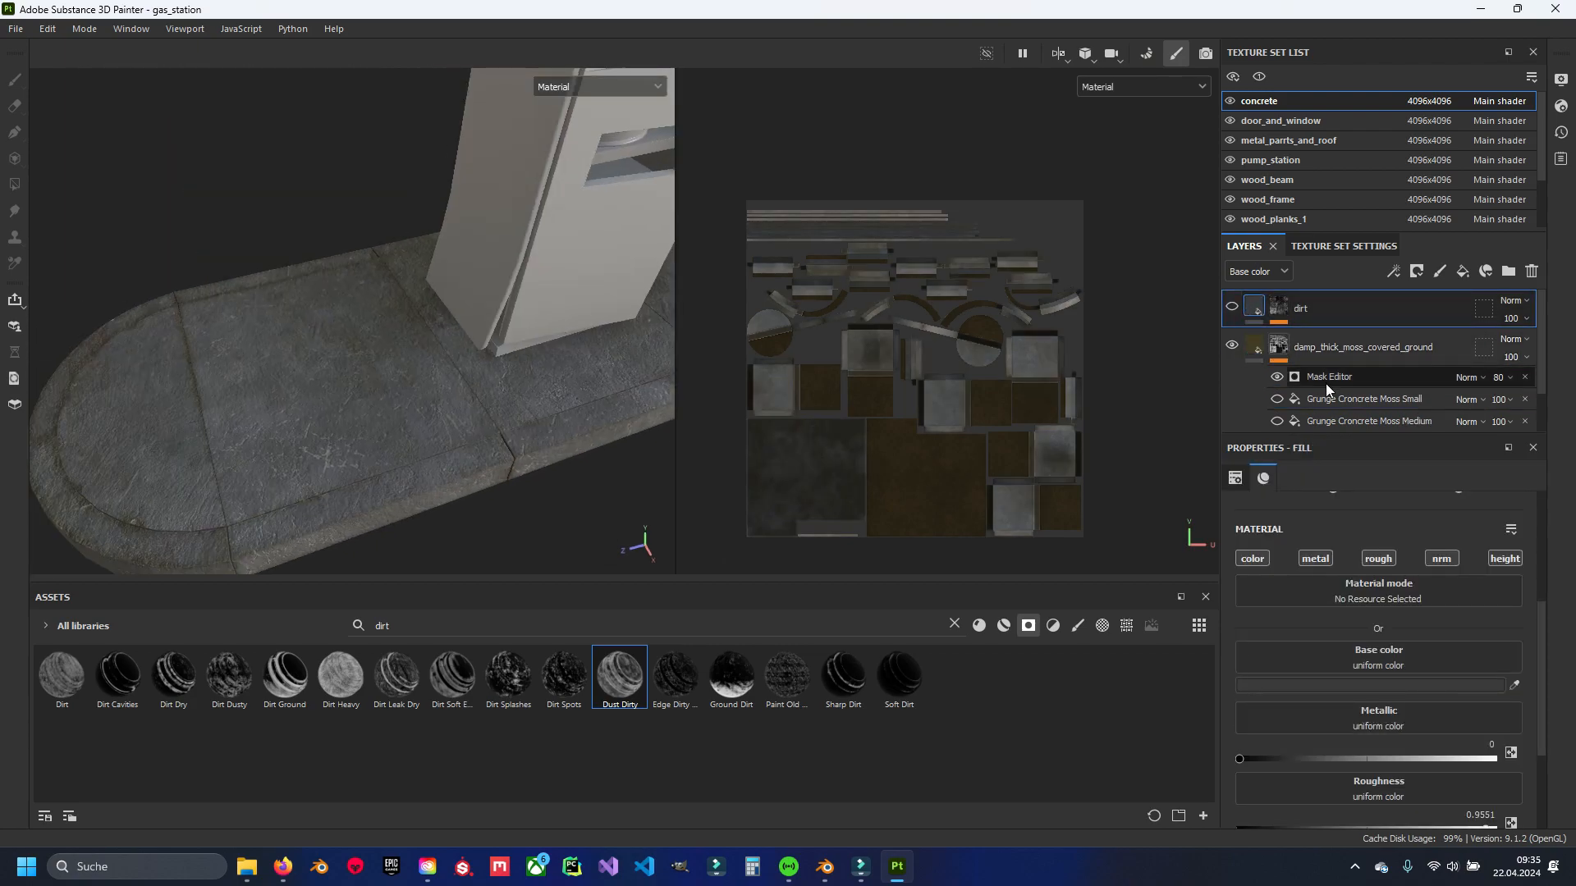
scroll(1422, 682, "down", 5)
left_click(1422, 688)
left_click(1313, 807)
scroll(1406, 739, "down", 4)
left_click(1416, 781)
scroll(369, 370, "down", 4)
Delete the hidden Moss Small and Moss Medium grunge fills from the moss layer's mask.
left_click_drag(369, 369, 275, 414, "alt")
middle_click_drag(276, 414, 345, 422, "alt")
scroll(345, 421, "up", 3)
left_click(1402, 398)
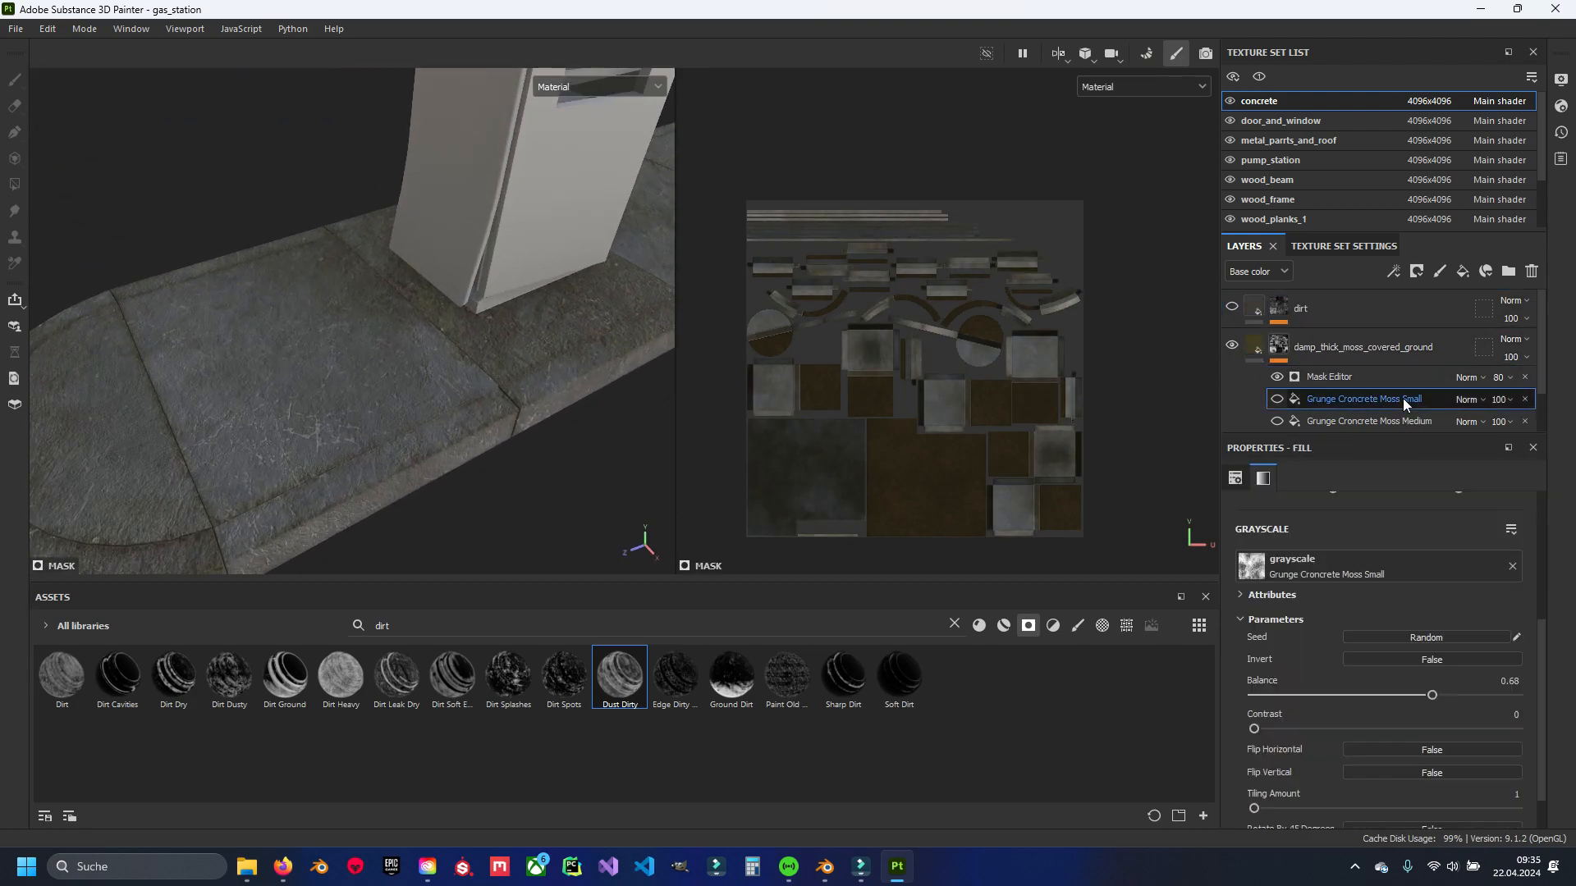
left_click(1525, 399)
left_click(1525, 399)
Examine the moss coverage on the concrete base and the Mask Editor's texture parameters.
left_click_drag(271, 393, 469, 379, "alt")
scroll(420, 398, "up", 2)
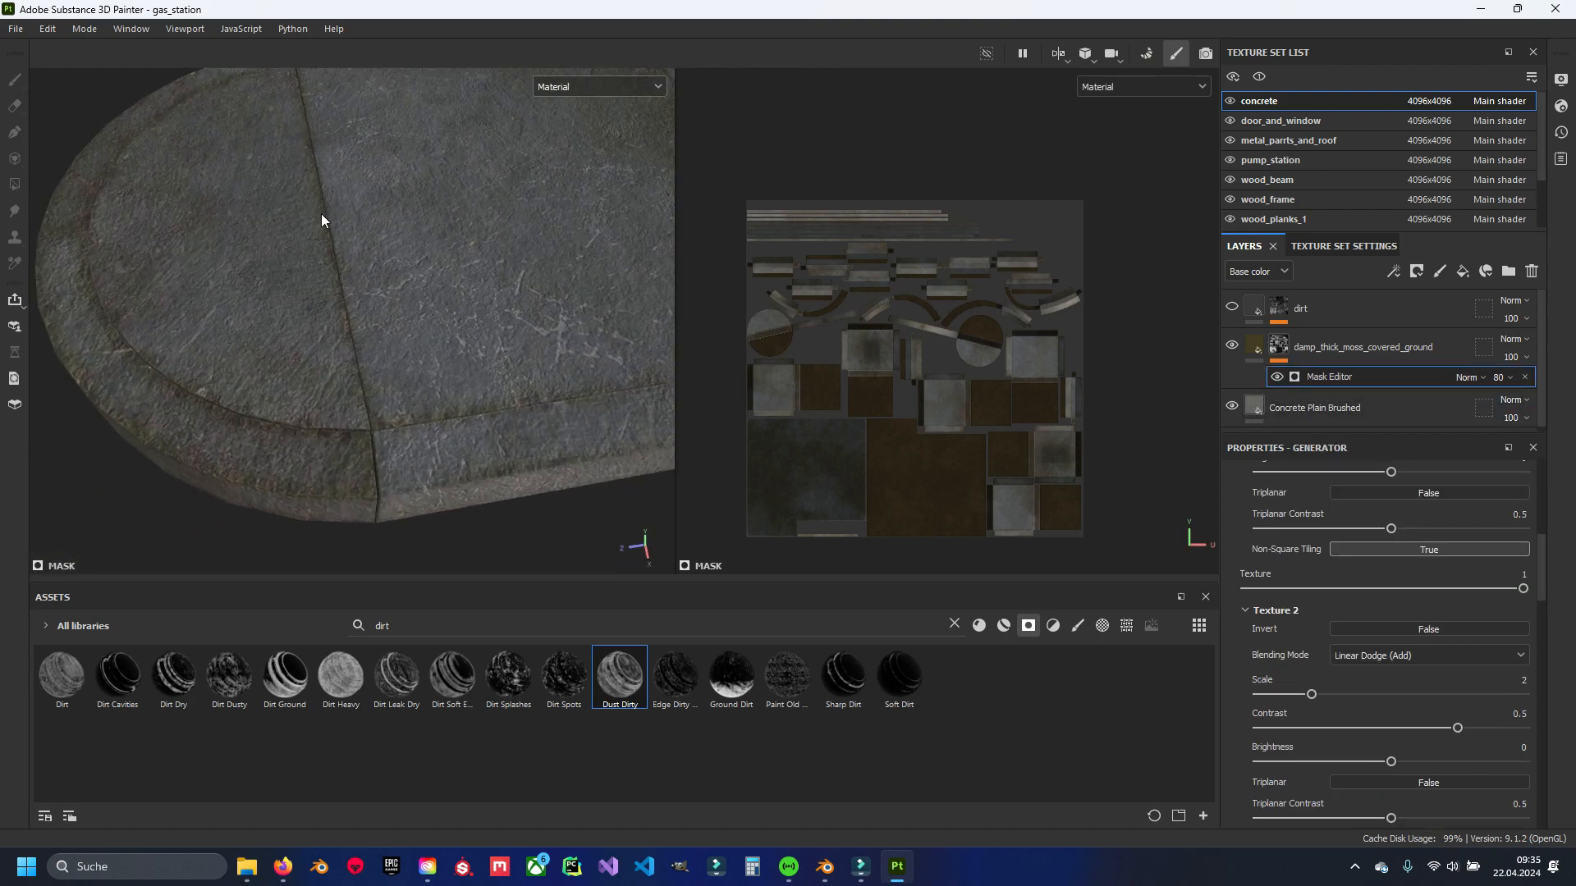
left_click_drag(184, 370, 249, 364, "alt")
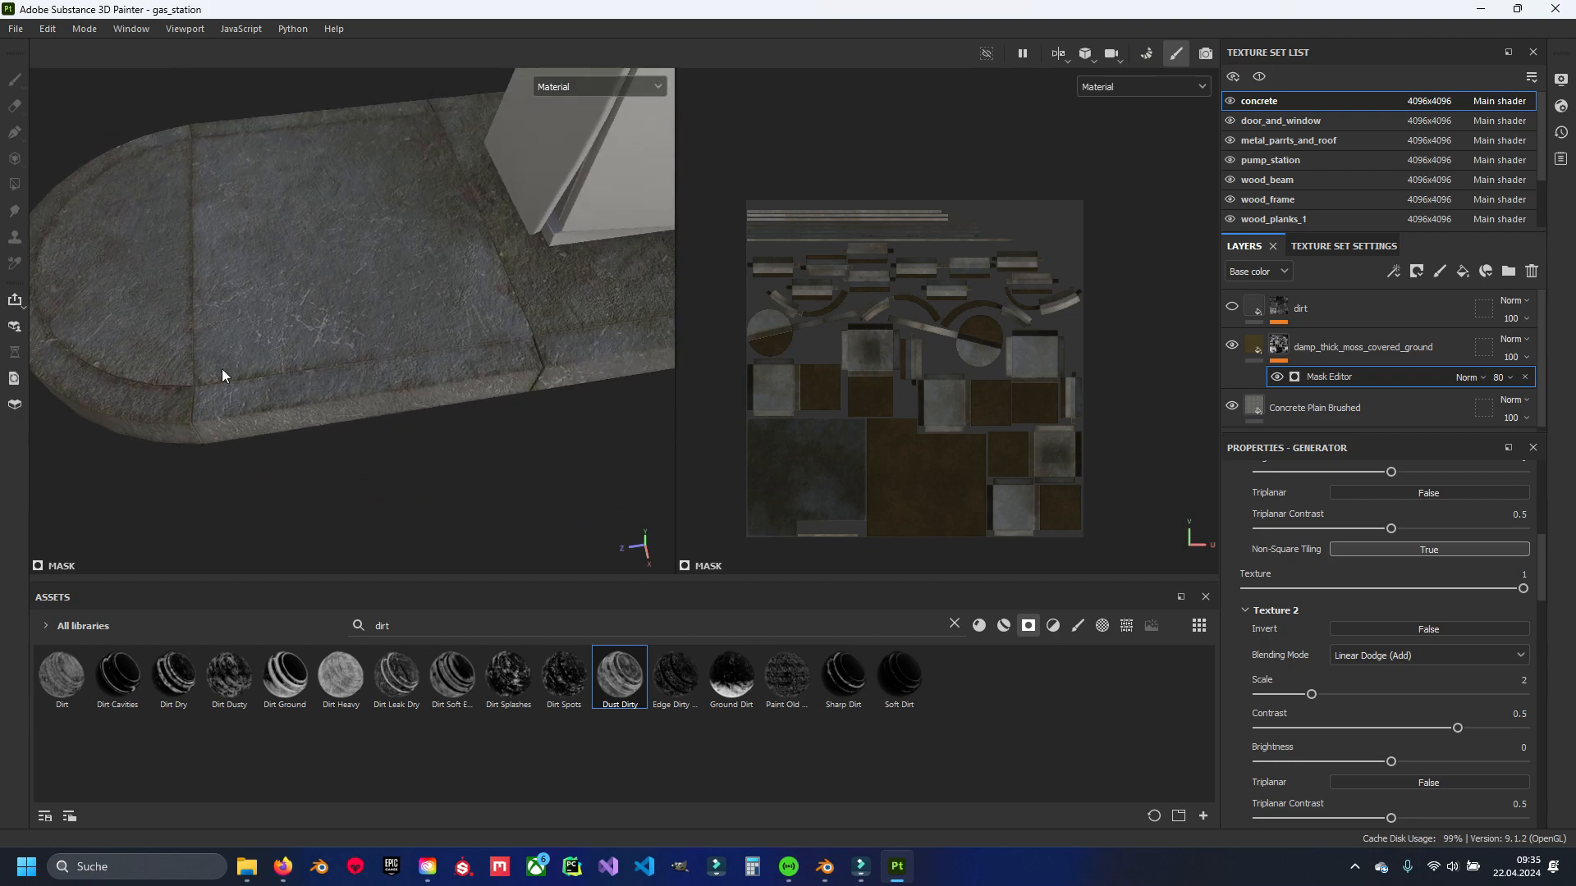
left_click_drag(302, 260, 793, 459, "alt")
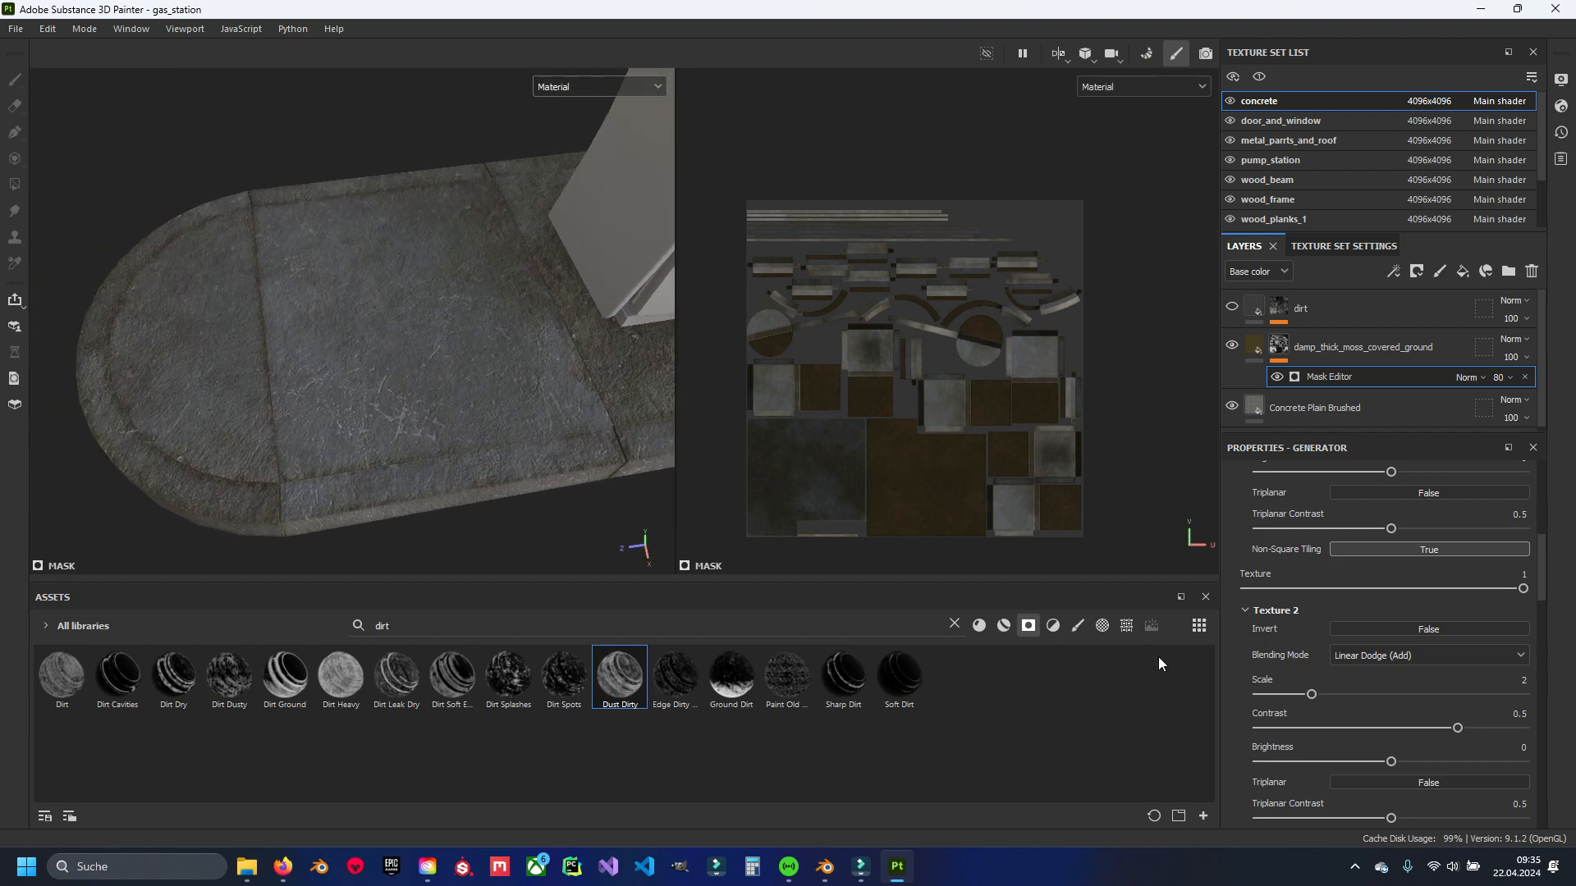
scroll(1392, 678, "down", 2)
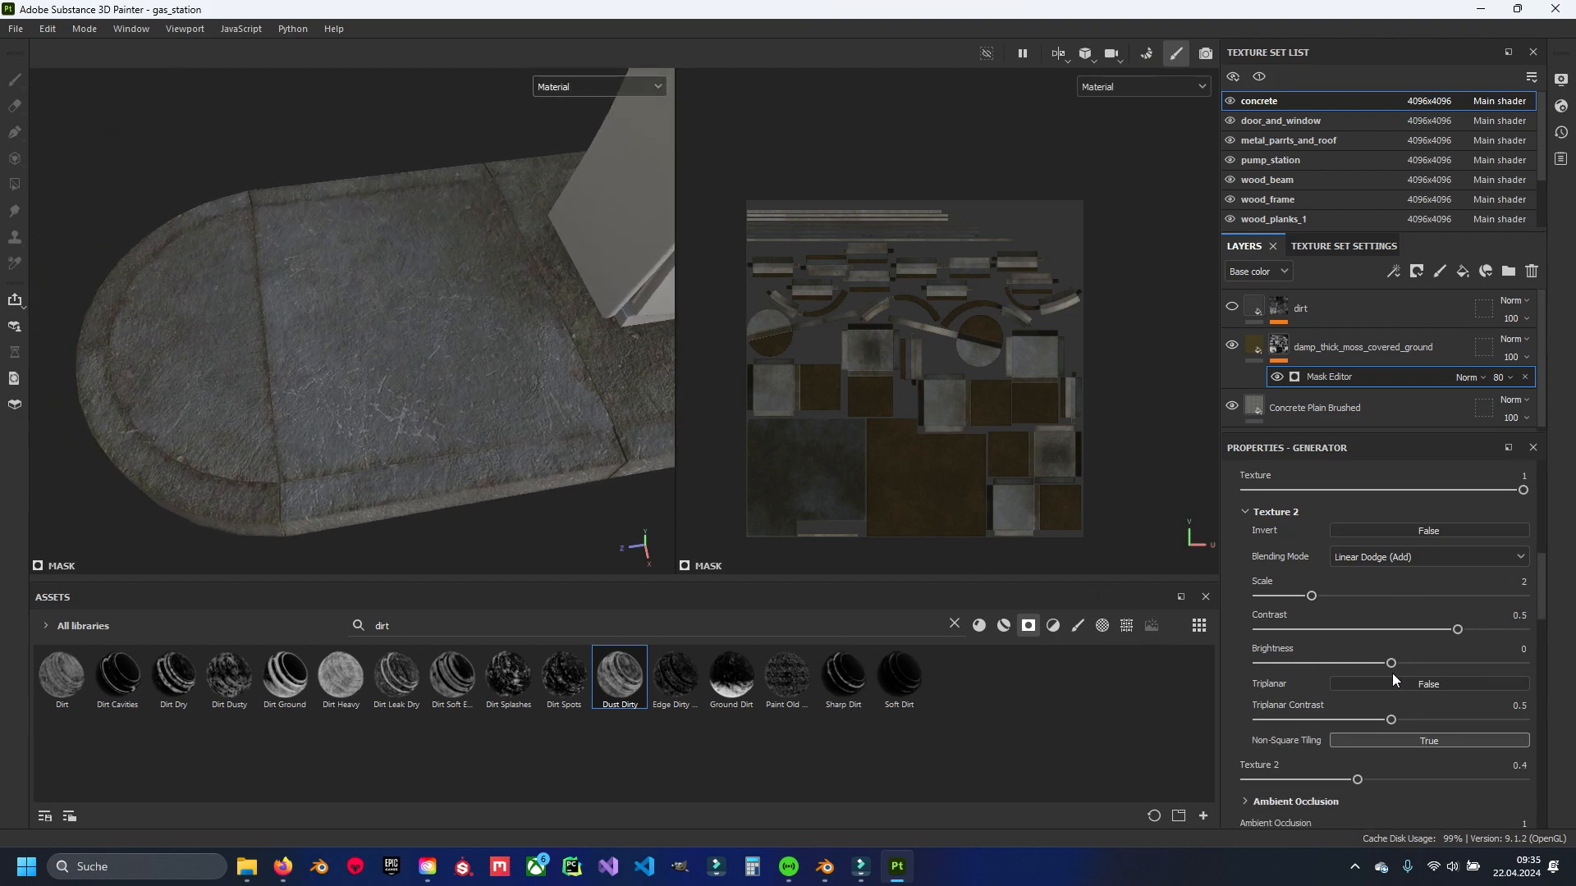
scroll(606, 394, "up", 2)
scroll(1435, 742, "down", 2)
scroll(1395, 706, "up", 3)
scroll(1280, 567, "up", 7)
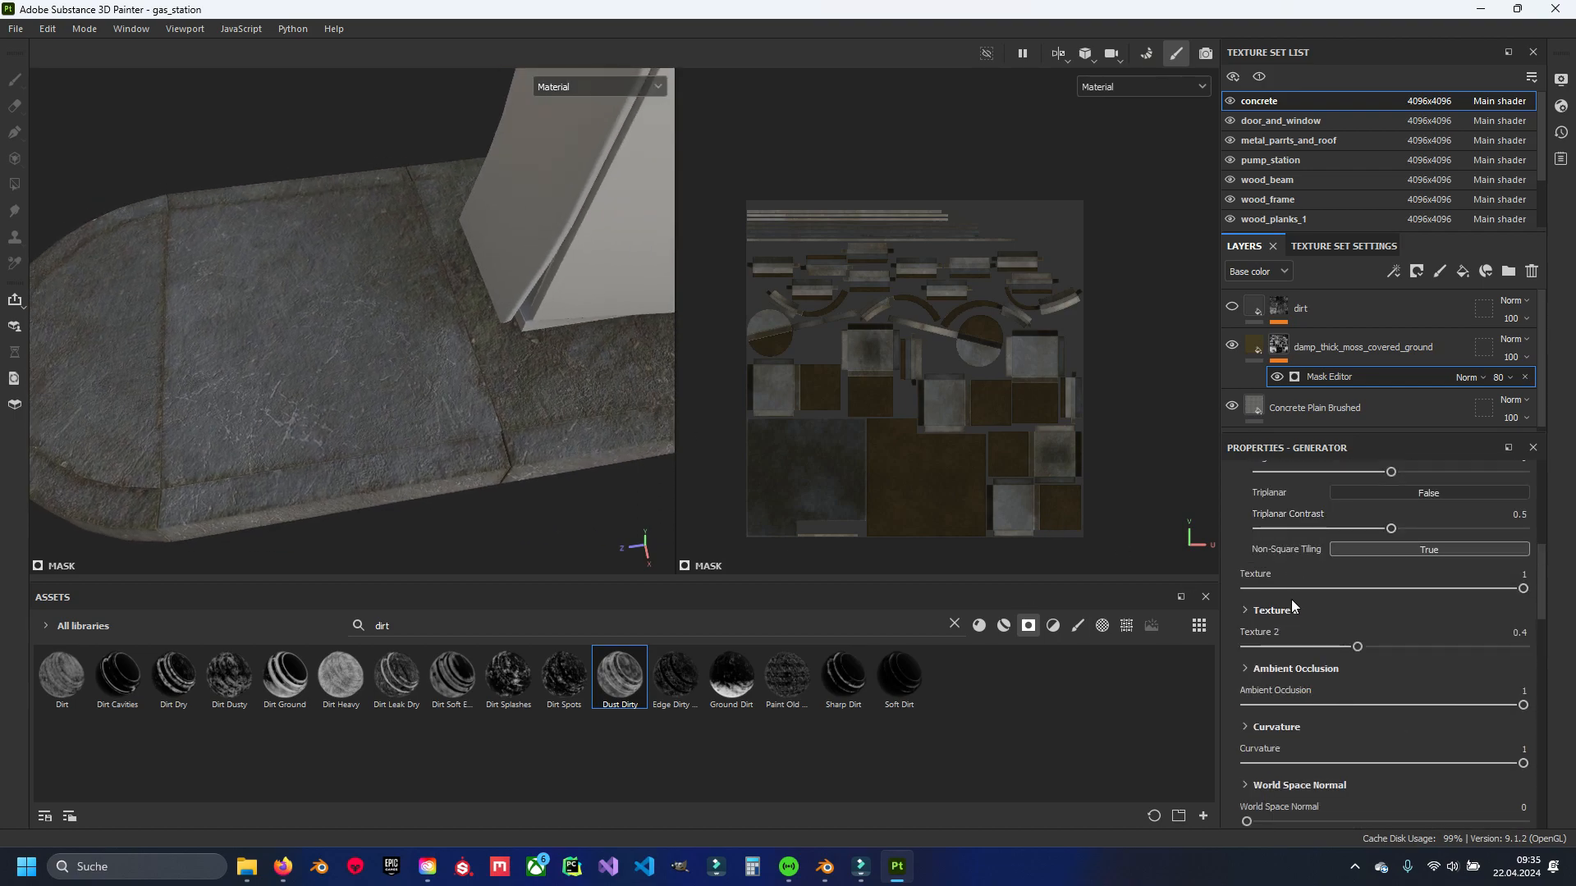
scroll(1280, 631, "down", 6)
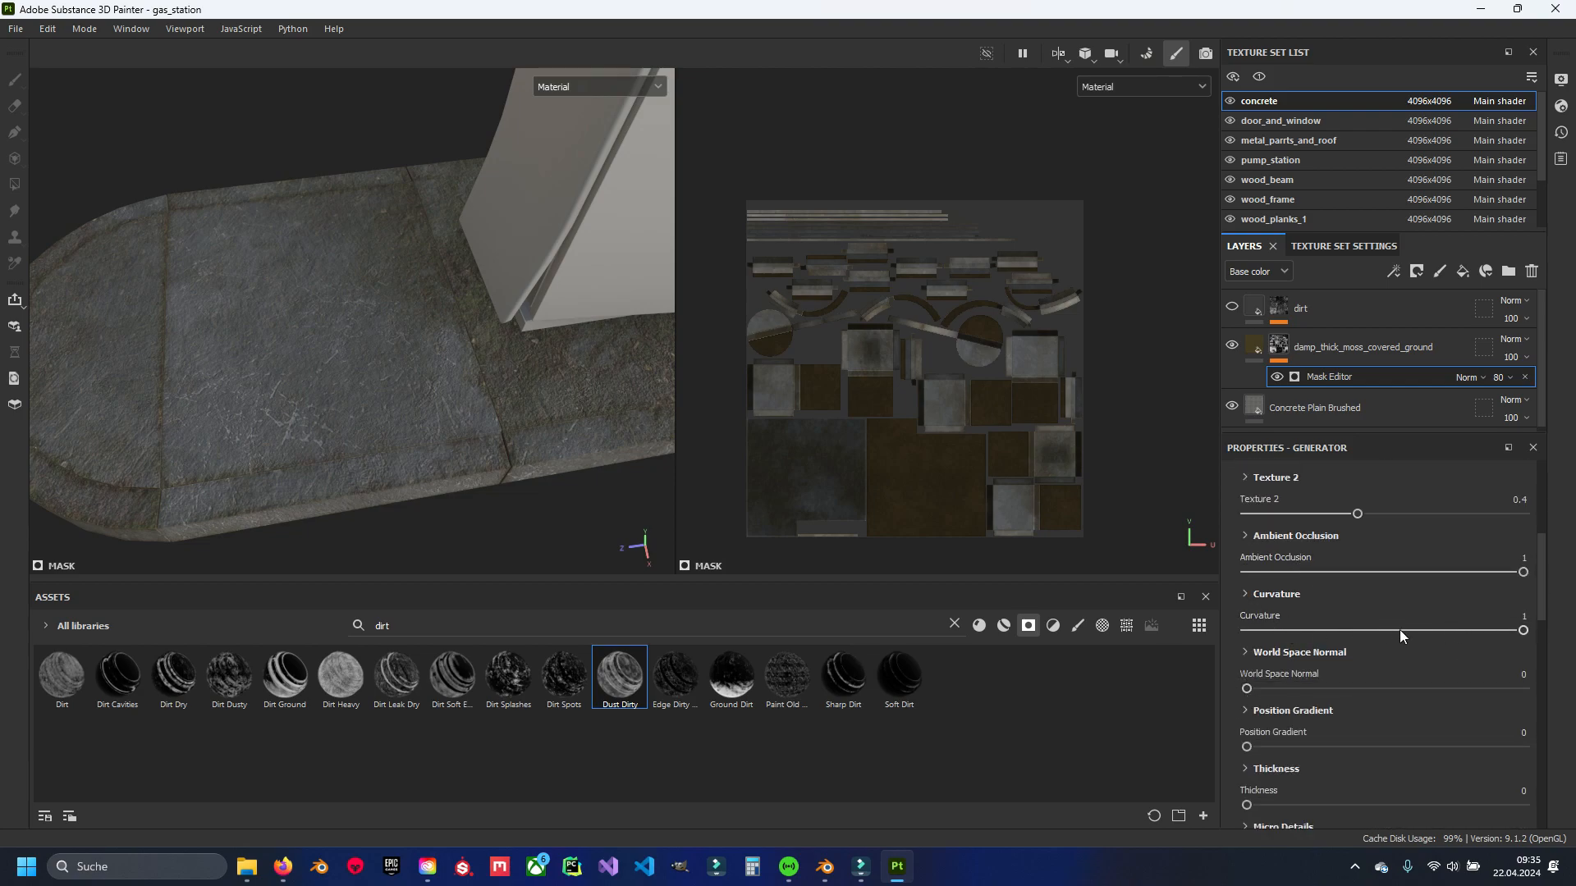
Try the Mask Editor's Curvature at 0 and restore it to 1.
left_click_drag(1282, 640, 1181, 647)
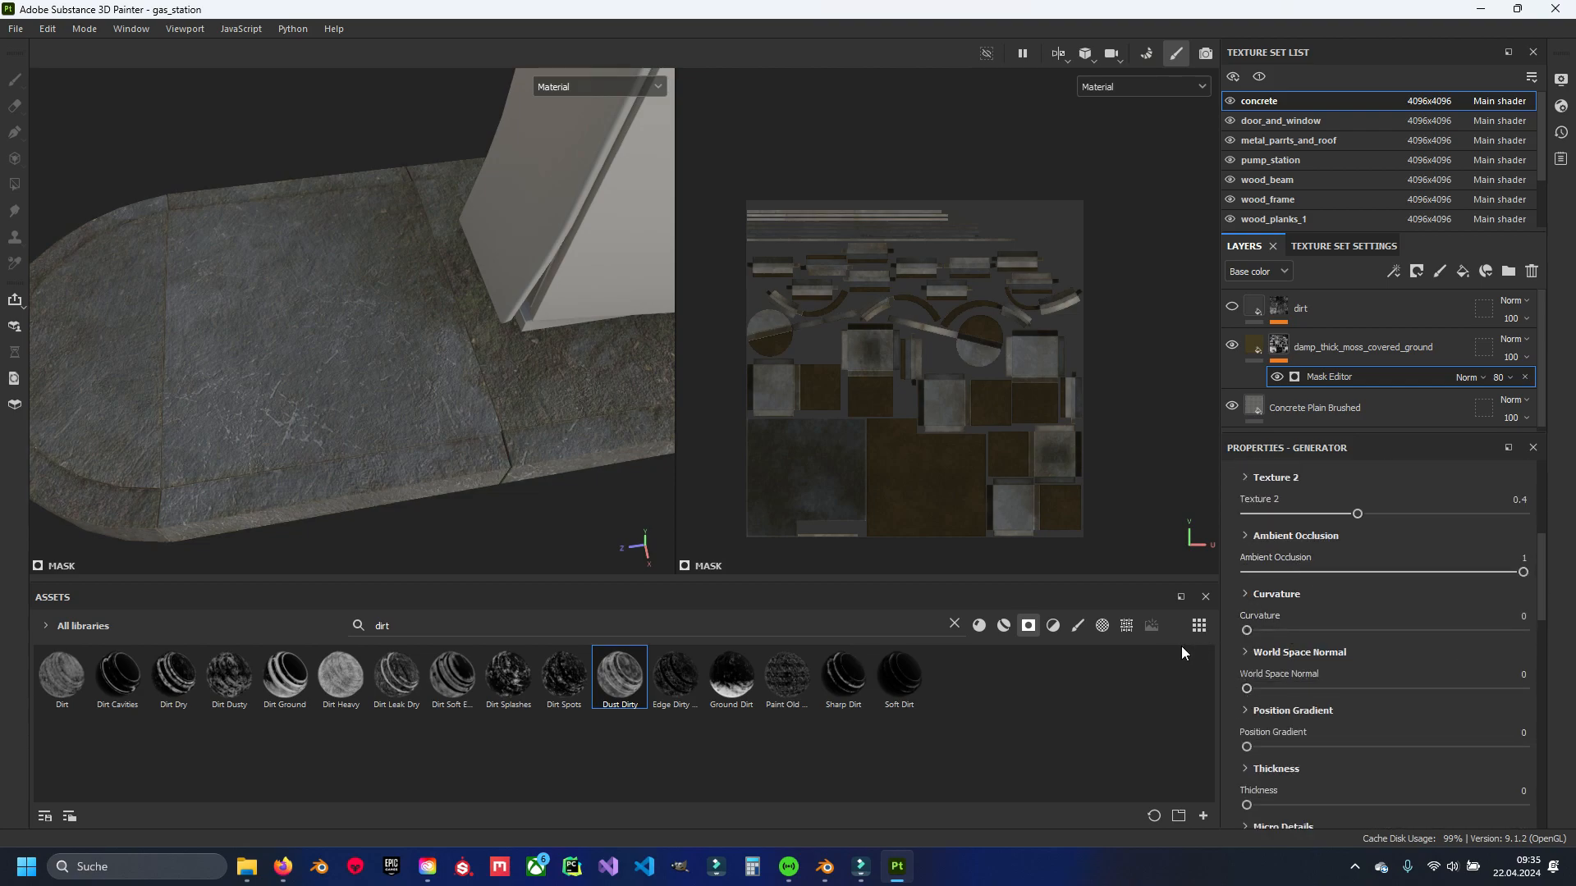
left_click_drag(1248, 632, 1524, 630)
mouse_move(463, 398)
left_mouse_down("alt")
mouse_move(358, 411)
mouse_move(479, 426)
left_mouse_up("alt")
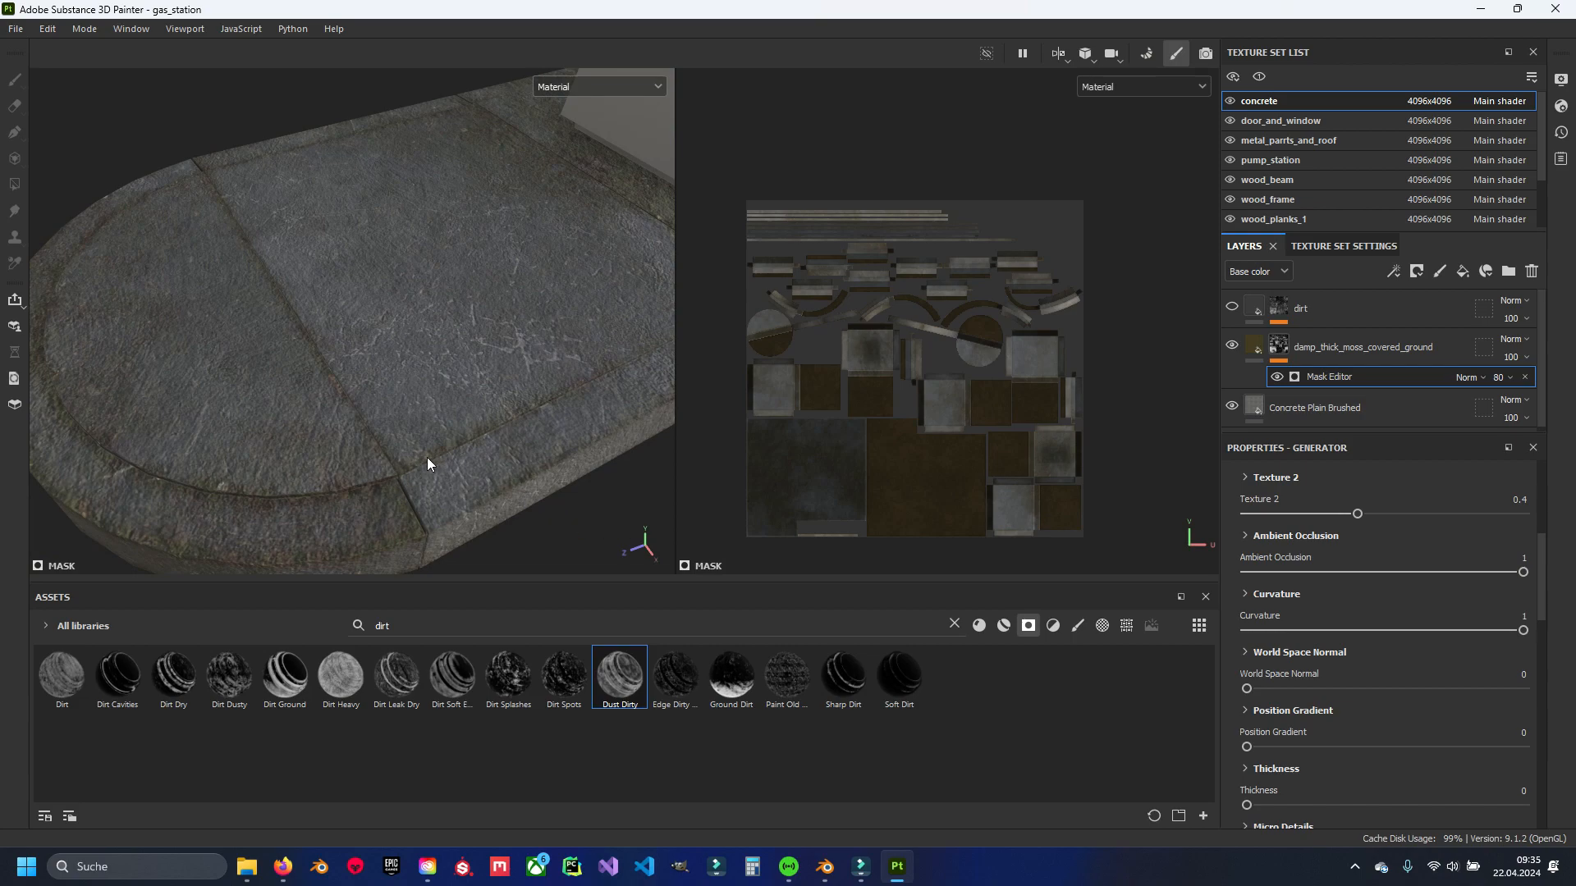
scroll(1350, 685, "down", 3)
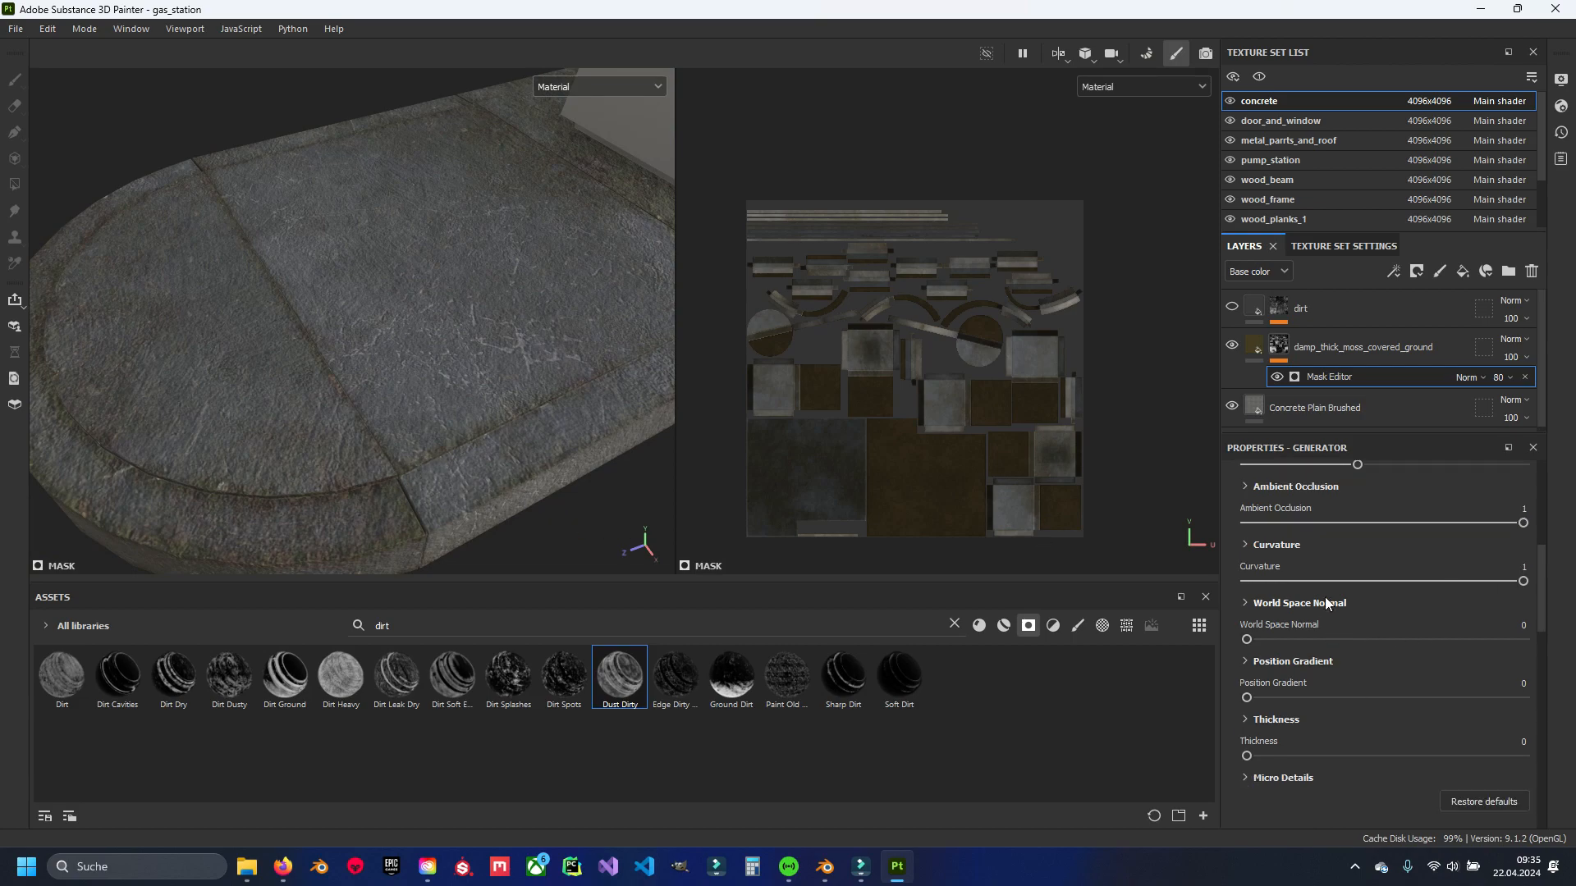
Raise the moss Mask Editor's Global Balance and fine-tune it against the concrete base's moss coverage.
scroll(1325, 636, "up", 5)
left_click_drag(1384, 660, 1470, 658)
left_click_drag(568, 338, 449, 381, "alt")
middle_click_drag(510, 383, 464, 389, "alt")
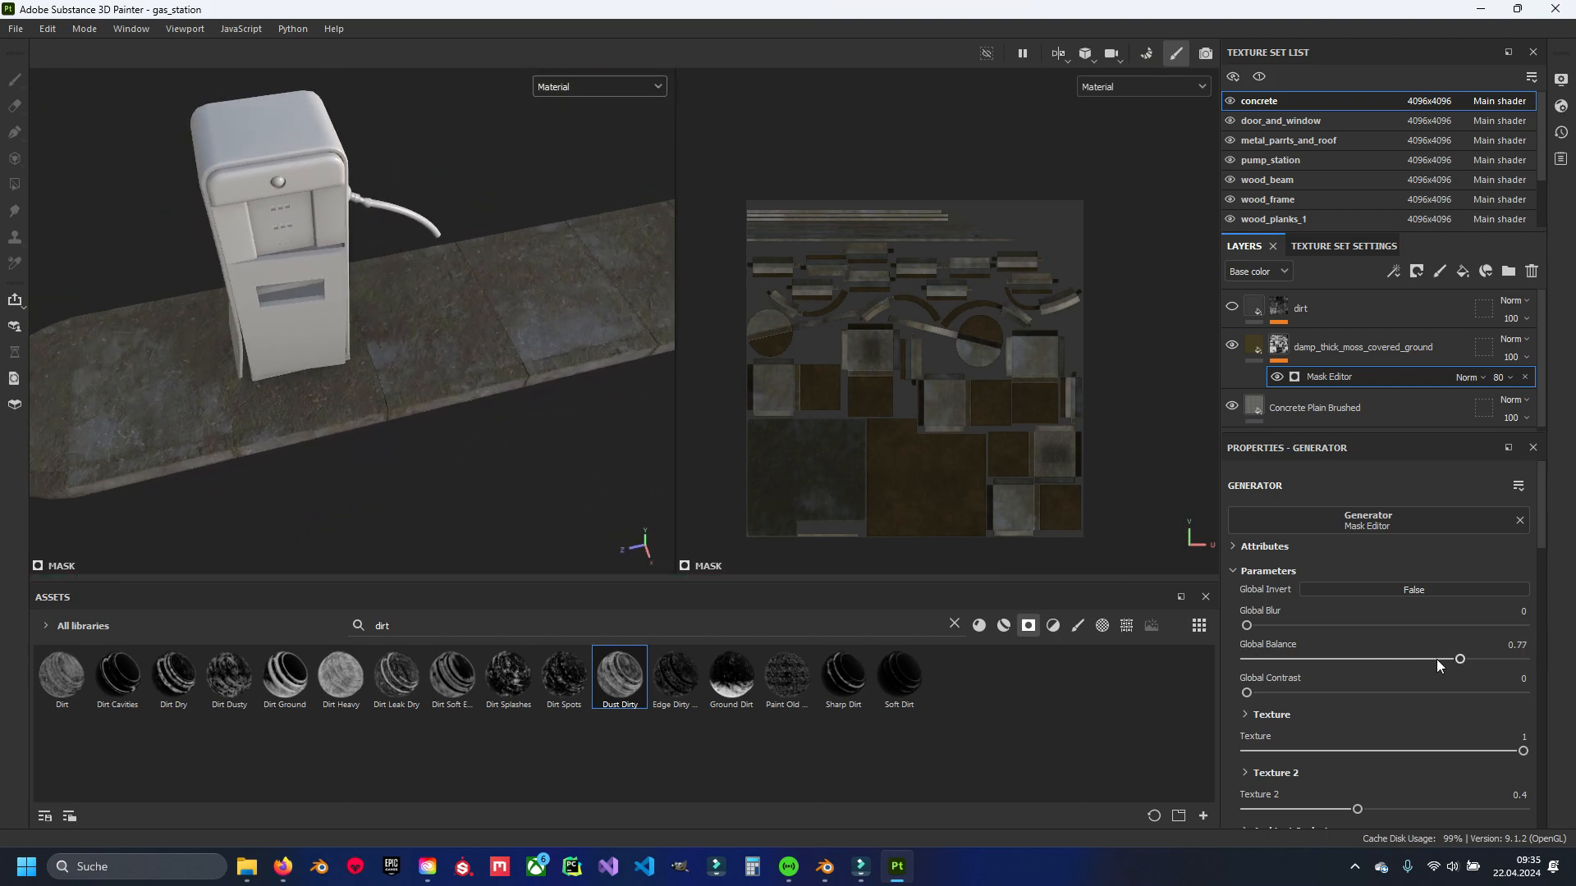
left_click_drag(1459, 659, 1440, 660)
Try lowering the moss Mask Editor's Ambient Occlusion to 0.34.
scroll(1309, 655, "down", 3)
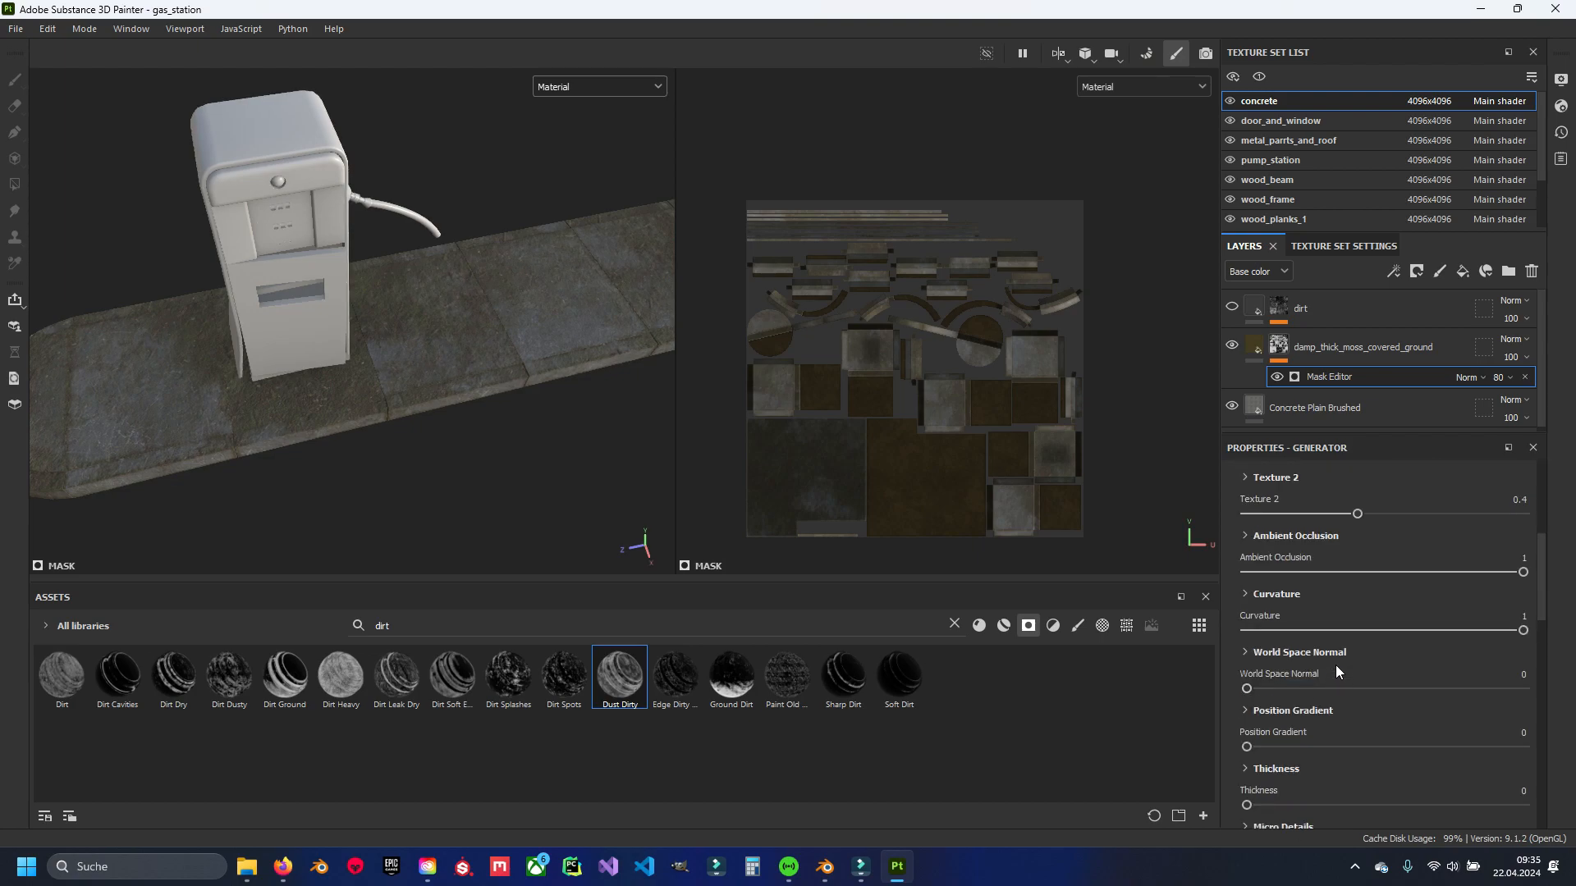
scroll(1297, 697, "up", 1)
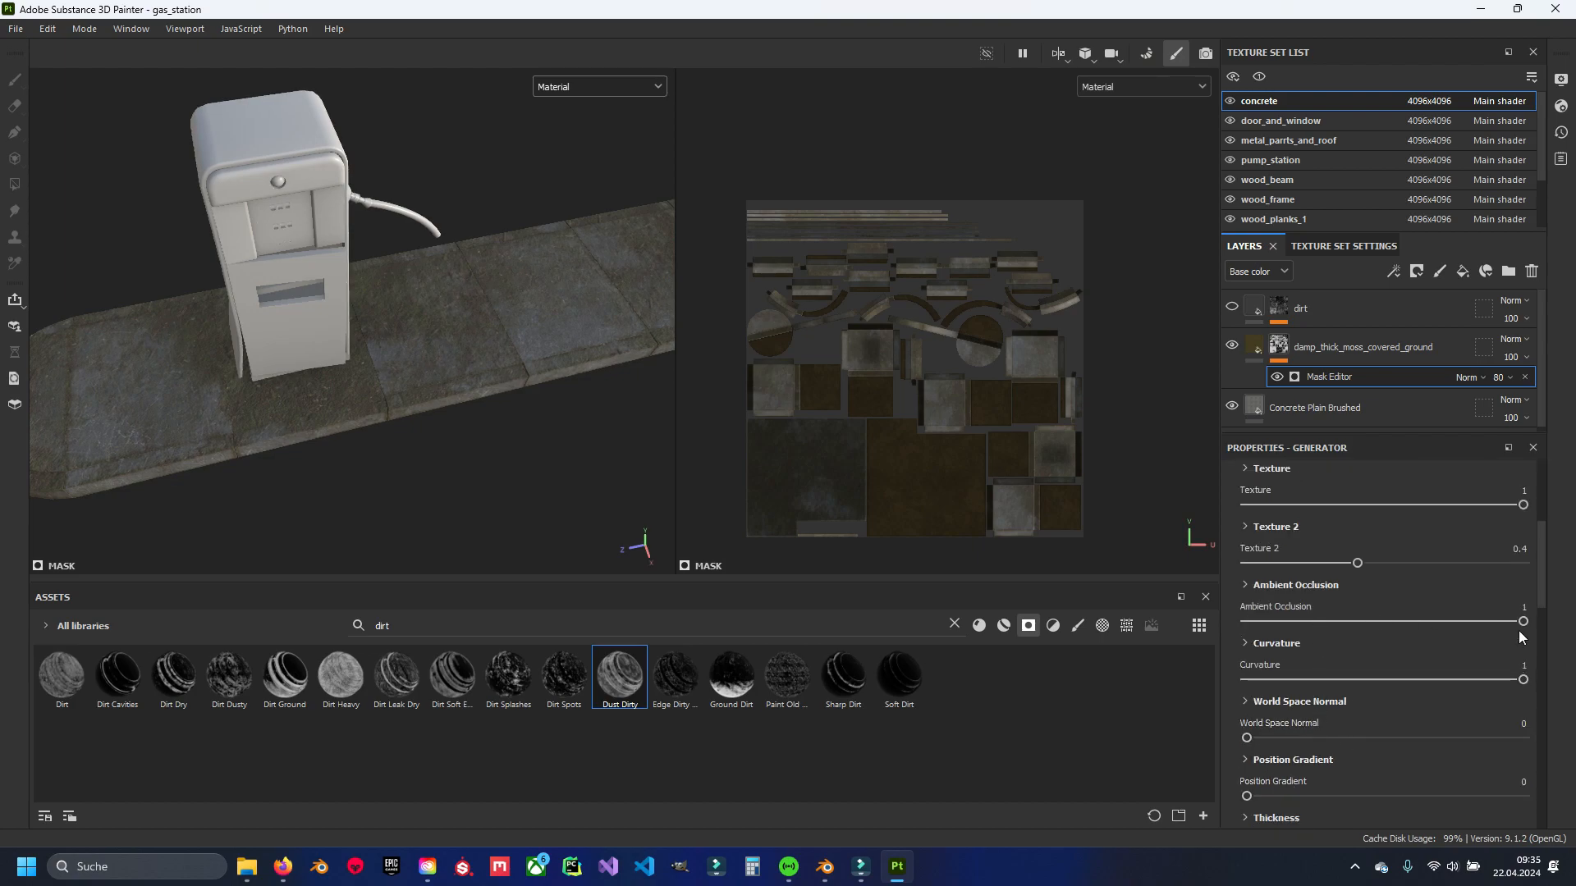
left_click_drag(1461, 621, 1350, 623)
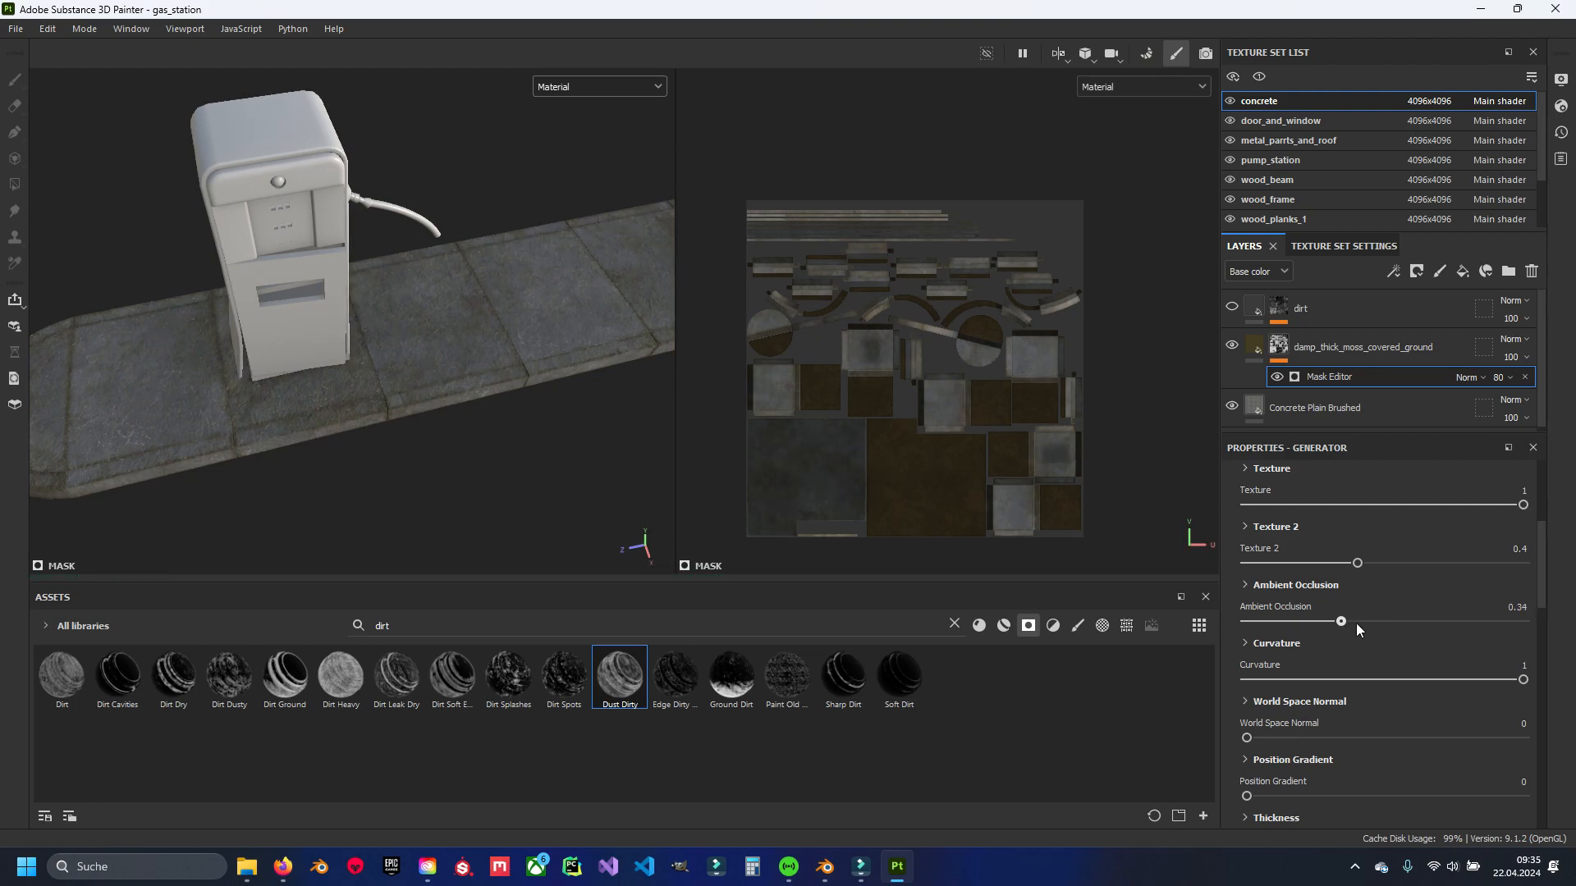
scroll(1308, 737, "down", 6)
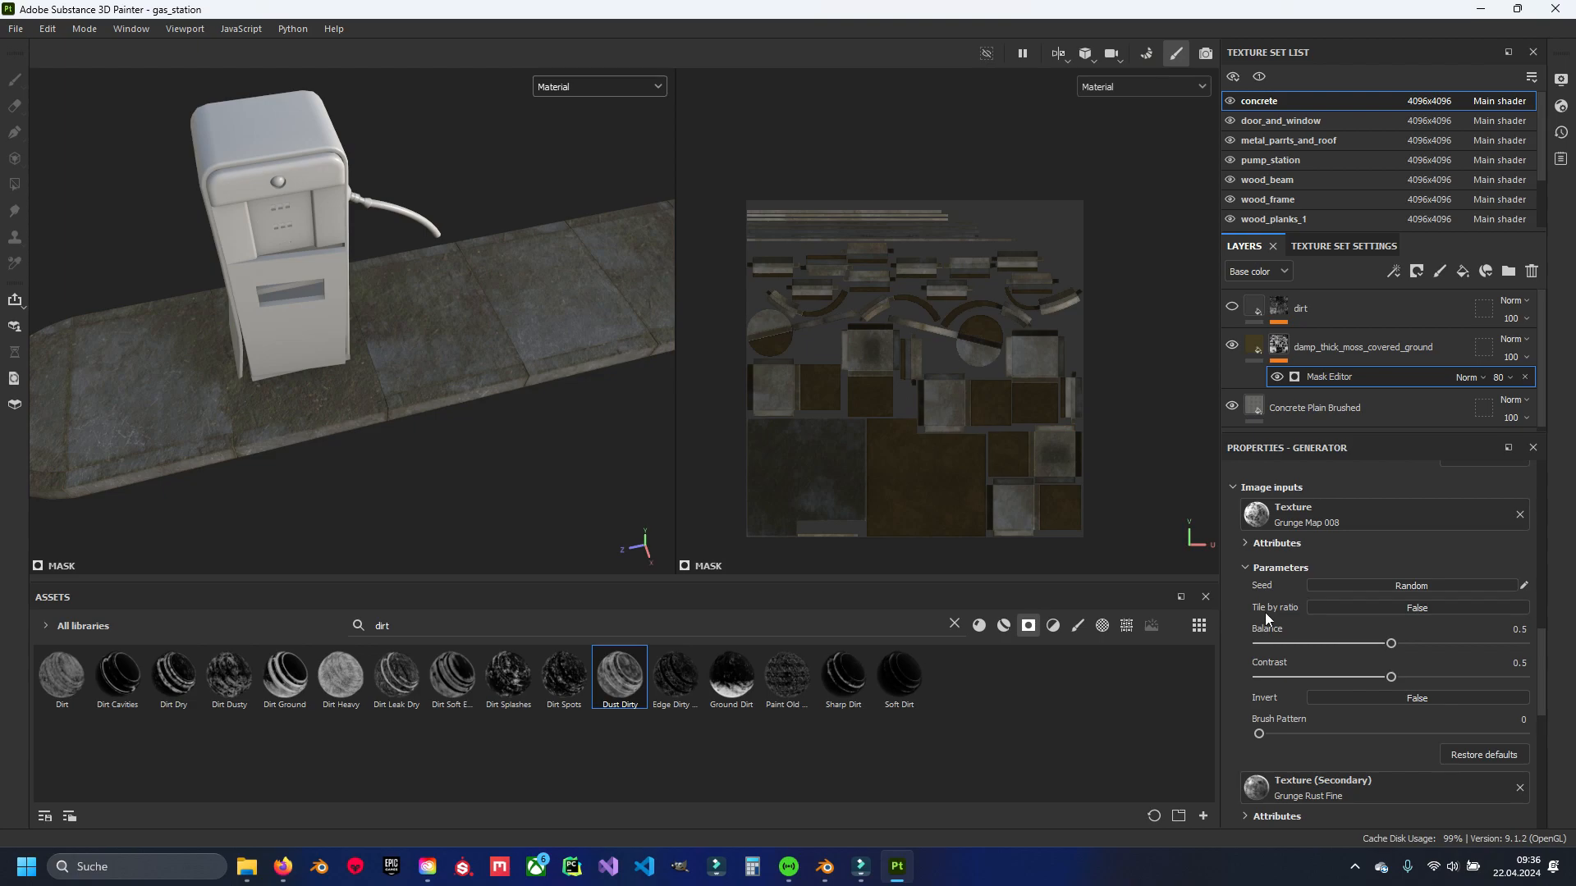
middle_click_drag(554, 437, 630, 416)
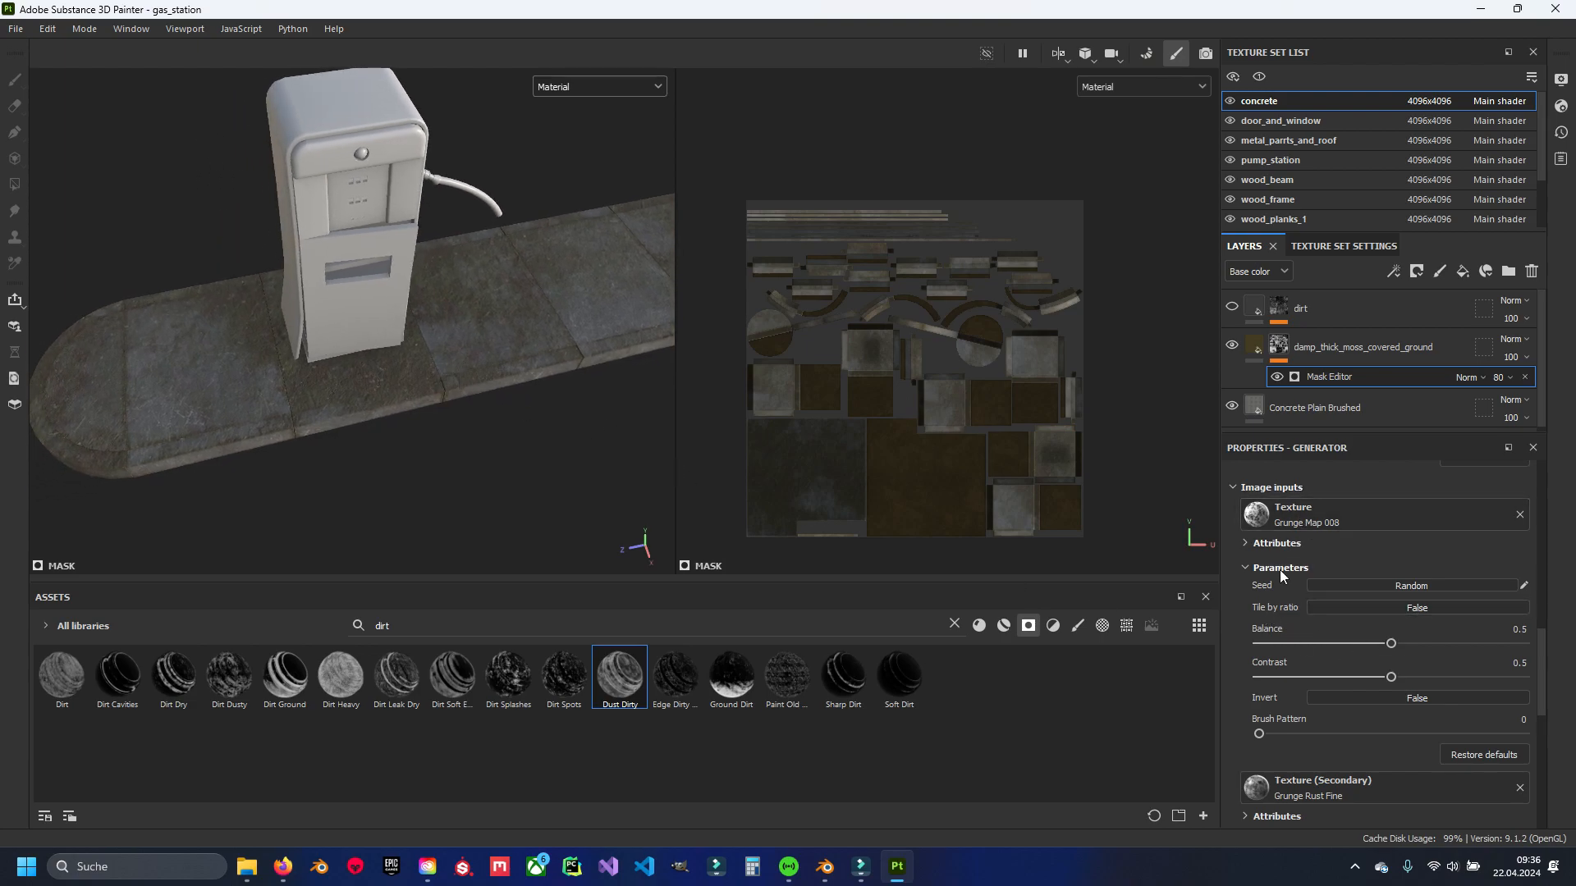
Experiment with the moss mask's texture balance and the Mask Editor's parameters, leaving Grunge Rust Fine's Balance at 0.5.
scroll(1280, 550, "down", 1)
scroll(1369, 686, "up", 1)
left_click_drag(1392, 647, 1444, 647)
scroll(1319, 786, "down", 1)
mouse_move(1344, 796)
left_mouse_down()
mouse_move(1390, 795)
mouse_move(1326, 796)
left_mouse_up()
scroll(1425, 634, "up", 5)
left_click_drag(1522, 523, 1463, 526)
scroll(1407, 668, "down", 5)
left_click_drag(1382, 648, 1390, 648)
Show the dirt layer over the moss and review the combined look on the pump island.
left_click(1232, 307)
left_click_drag(460, 377, 449, 433, "alt")
scroll(368, 404, "up", 5)
scroll(373, 427, "down", 5)
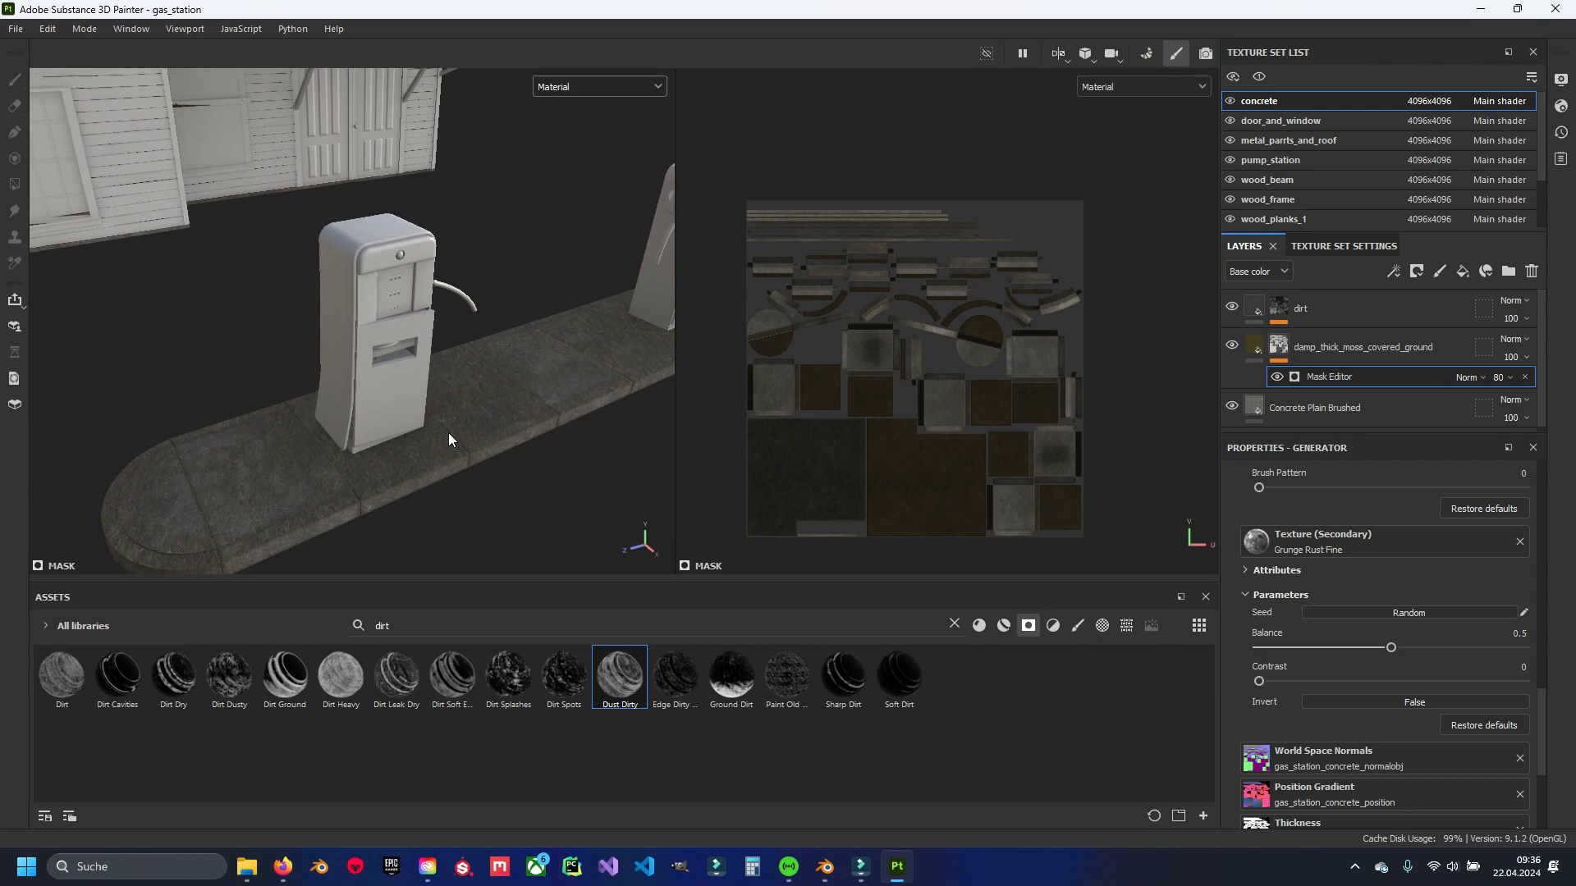
scroll(451, 431, "down", 4)
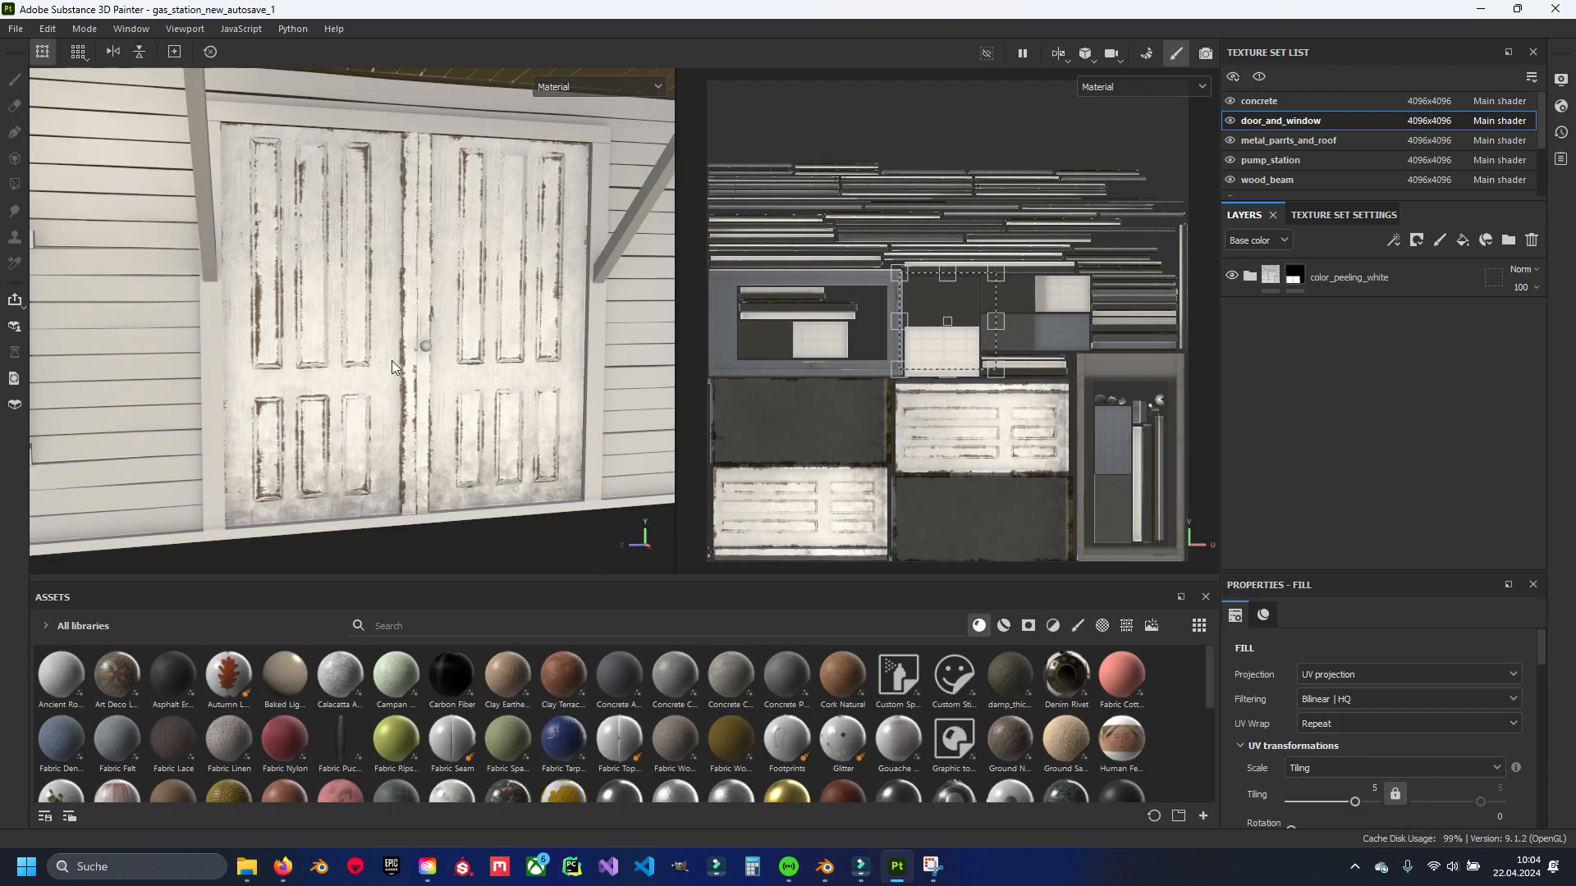
Examine the peeling white paint and the exposed wood on the double door's panels.
left_click_drag(391, 362, 355, 348, "alt")
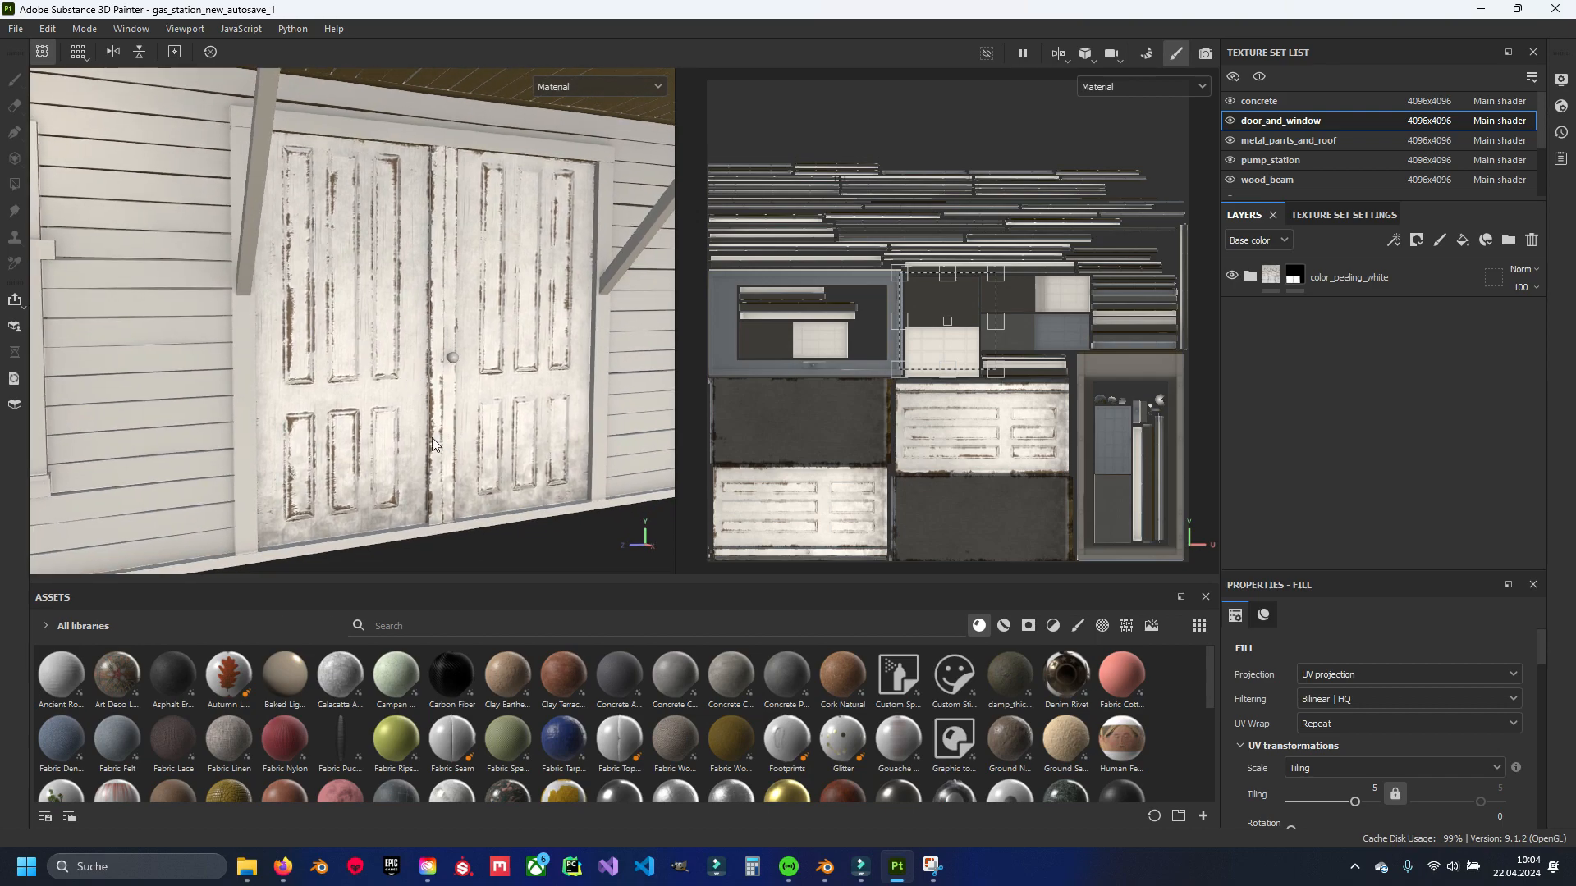
left_click_drag(432, 430, 318, 422, "alt")
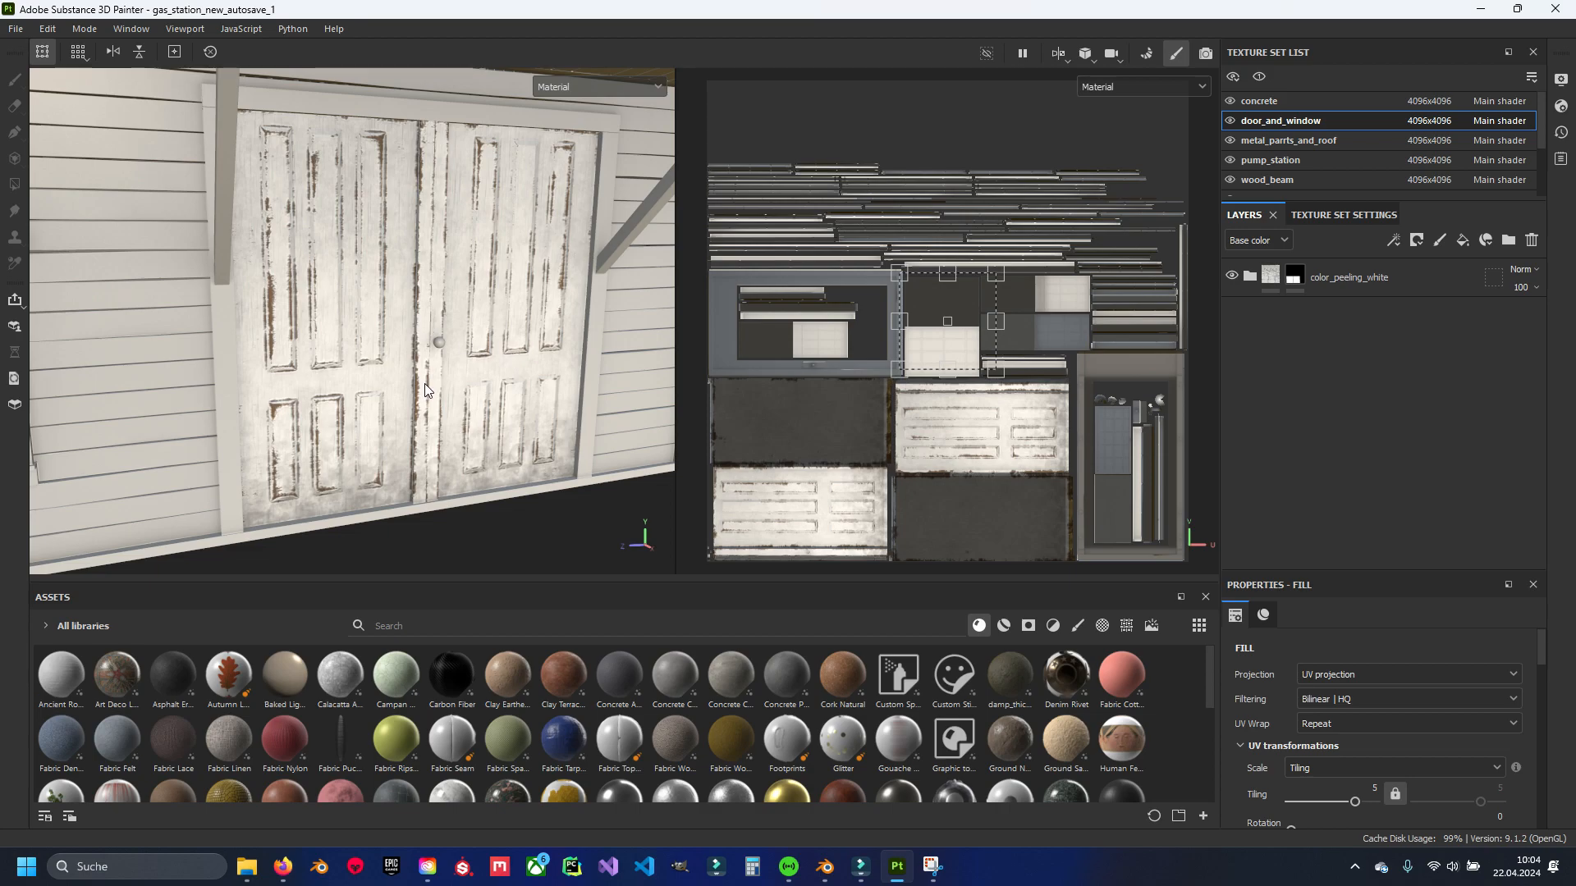
scroll(394, 358, "down", 5)
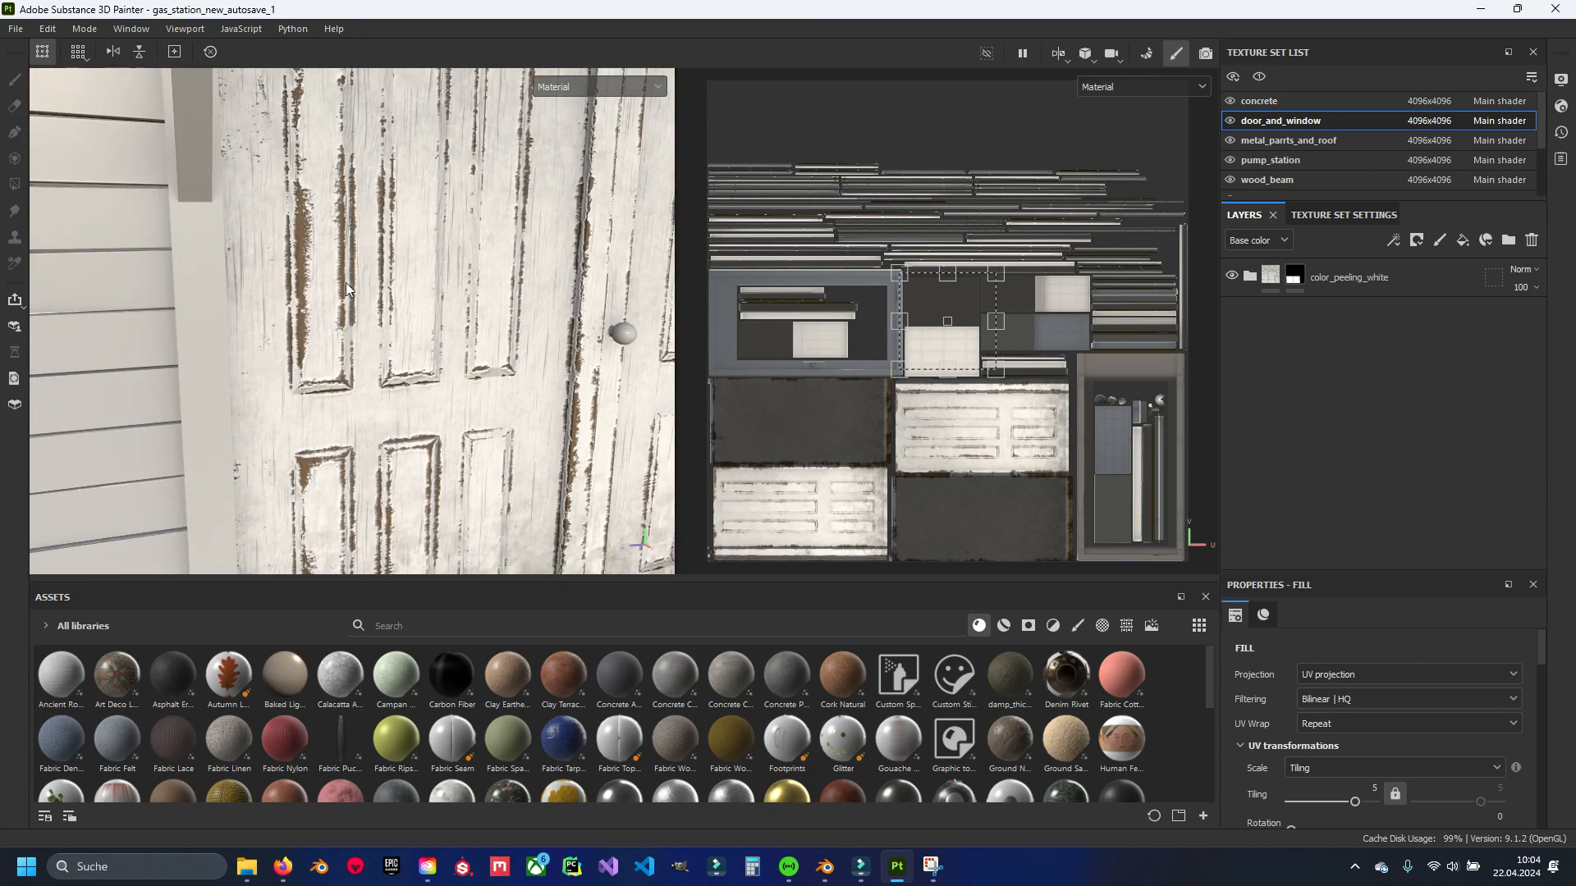
scroll(320, 234, "up", 3)
scroll(368, 273, "up", 4)
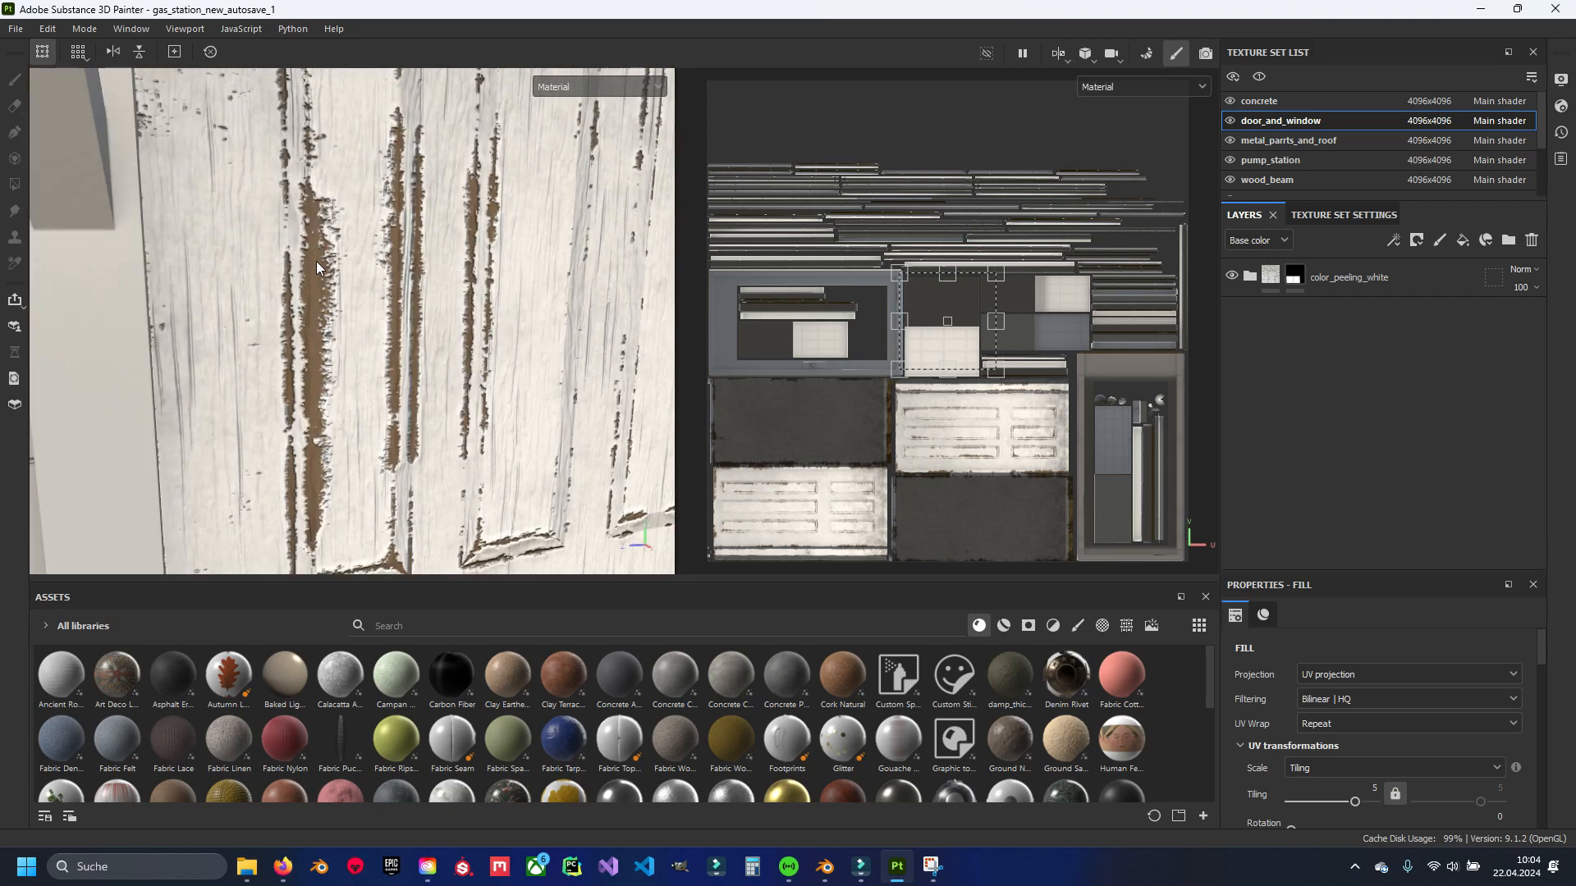
scroll(415, 348, "down", 3)
scroll(423, 377, "down", 4)
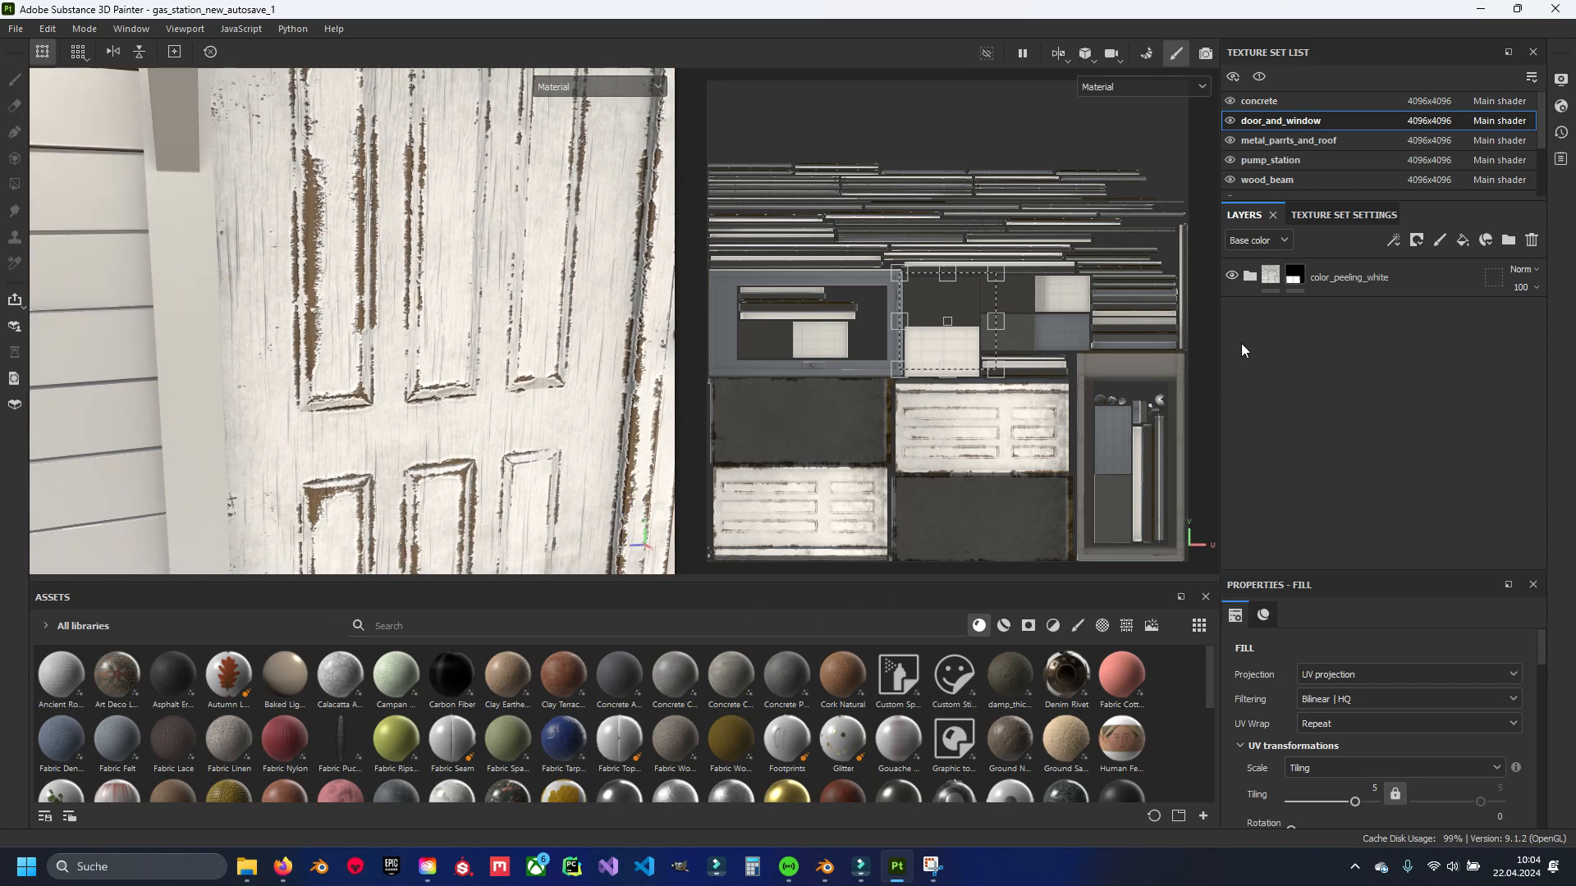
Hide the color_peeling_white folder in the door_and_window texture set.
left_click(1231, 278)
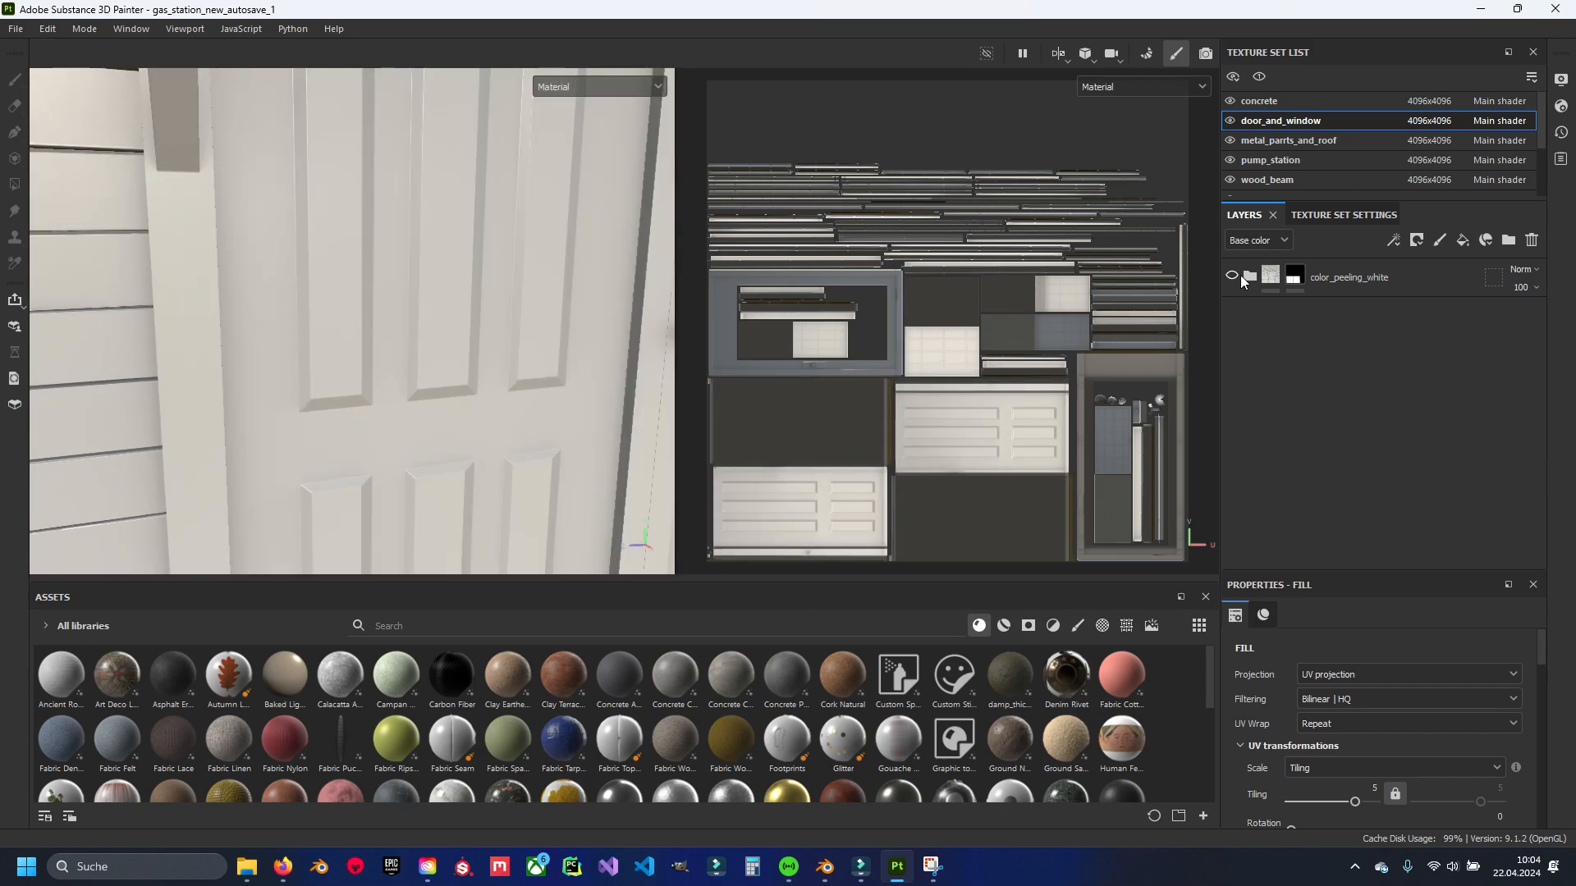
scroll(464, 327, "down", 3)
middle_click_drag(464, 326, 436, 336, "alt")
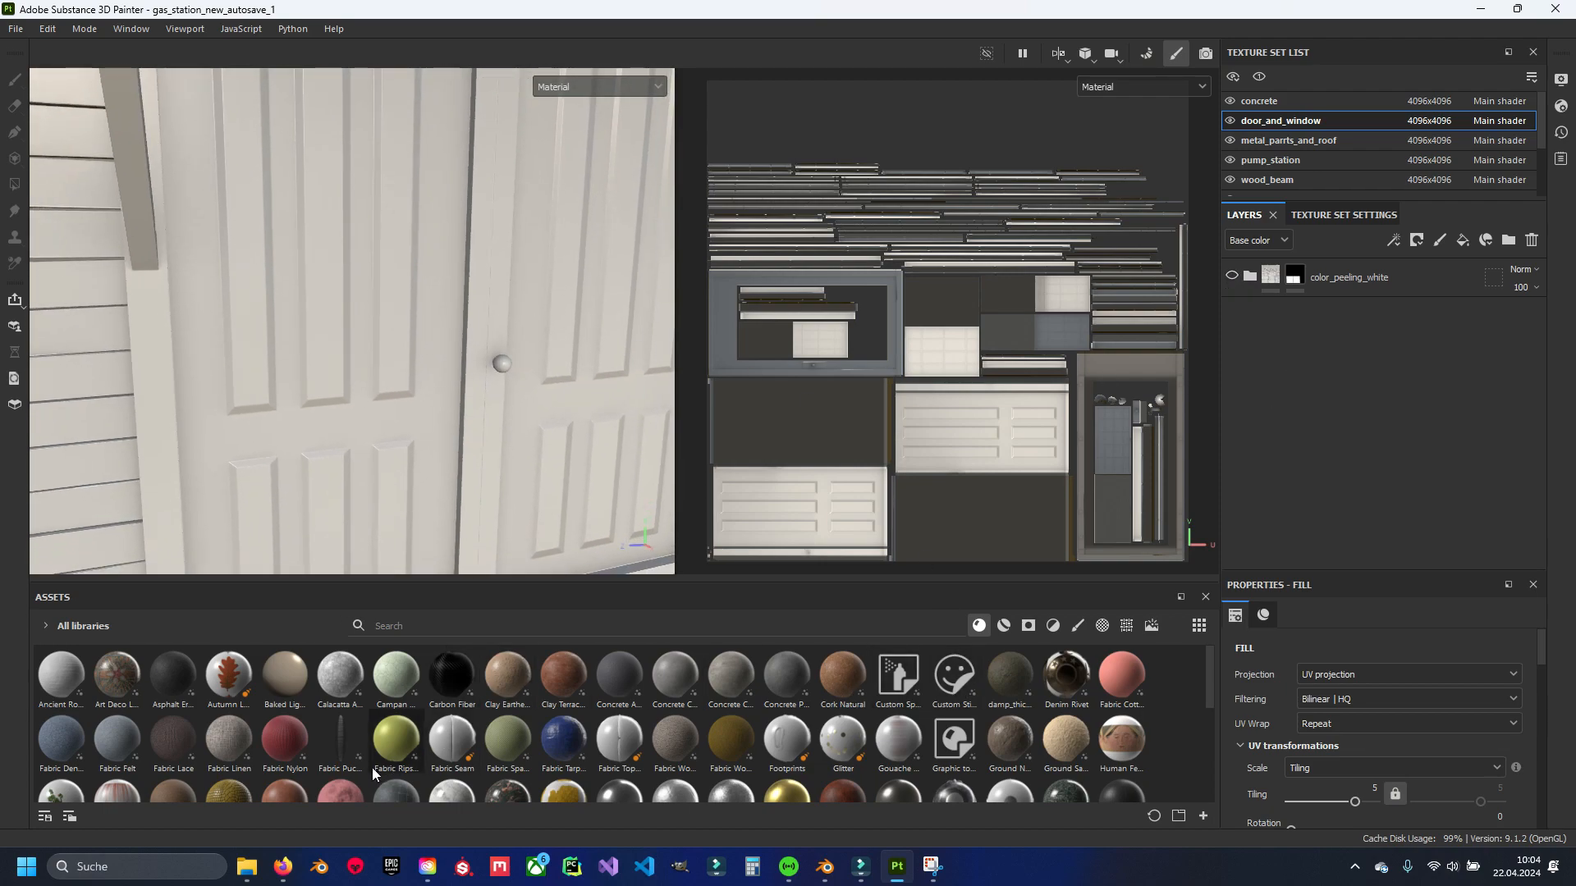
Search the material library for wood and add Wood Rough as a layer below the color_peeling_white folder.
left_click(506, 628)
type("wood")
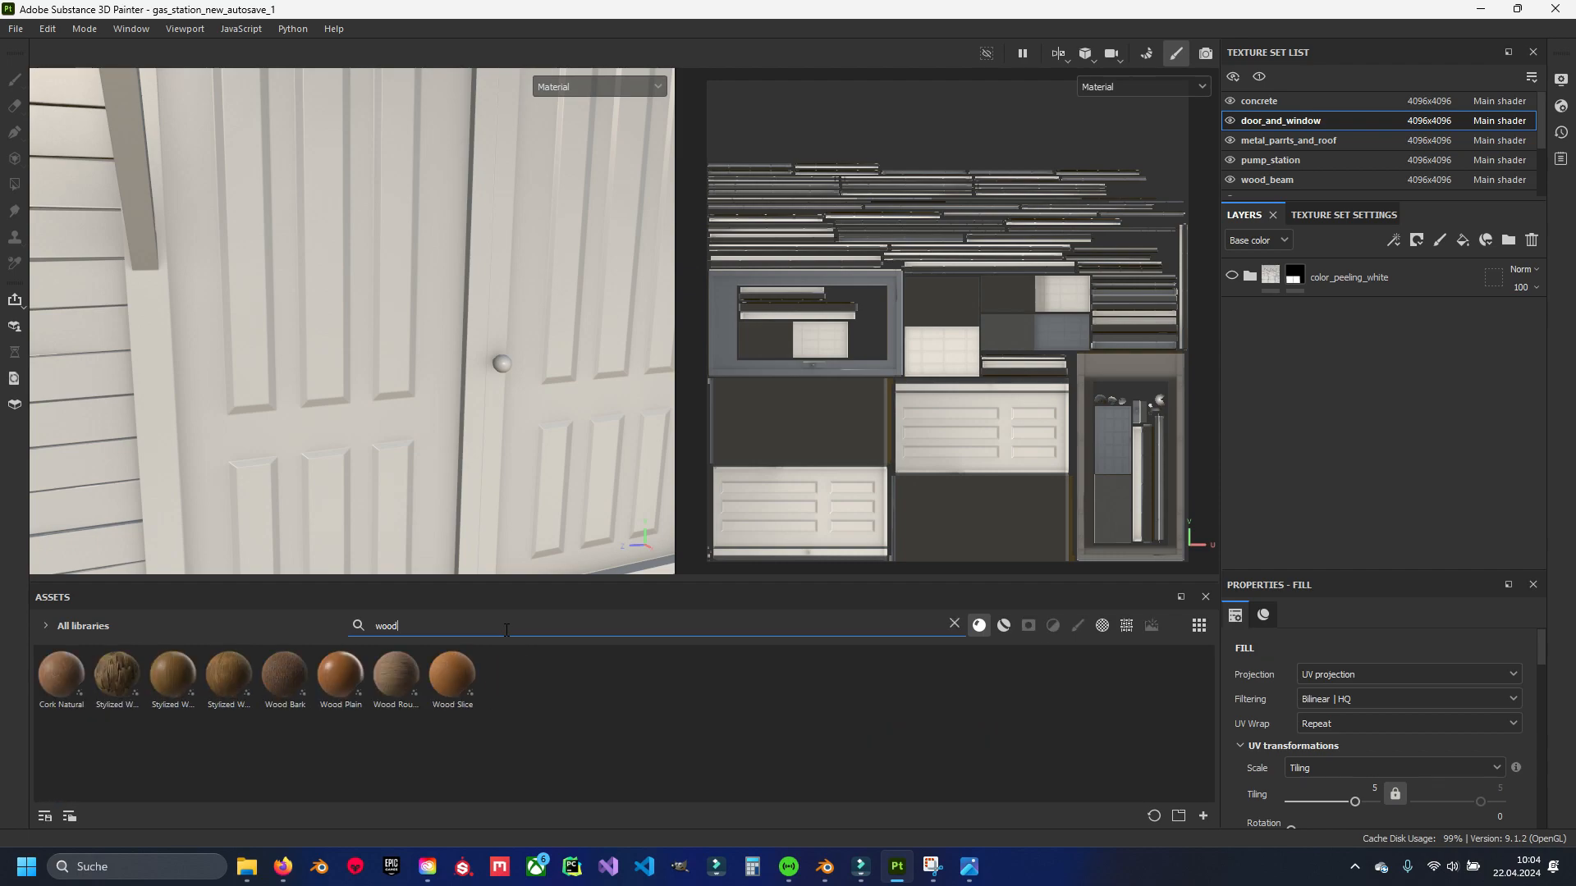
left_click(722, 685)
left_click(977, 626)
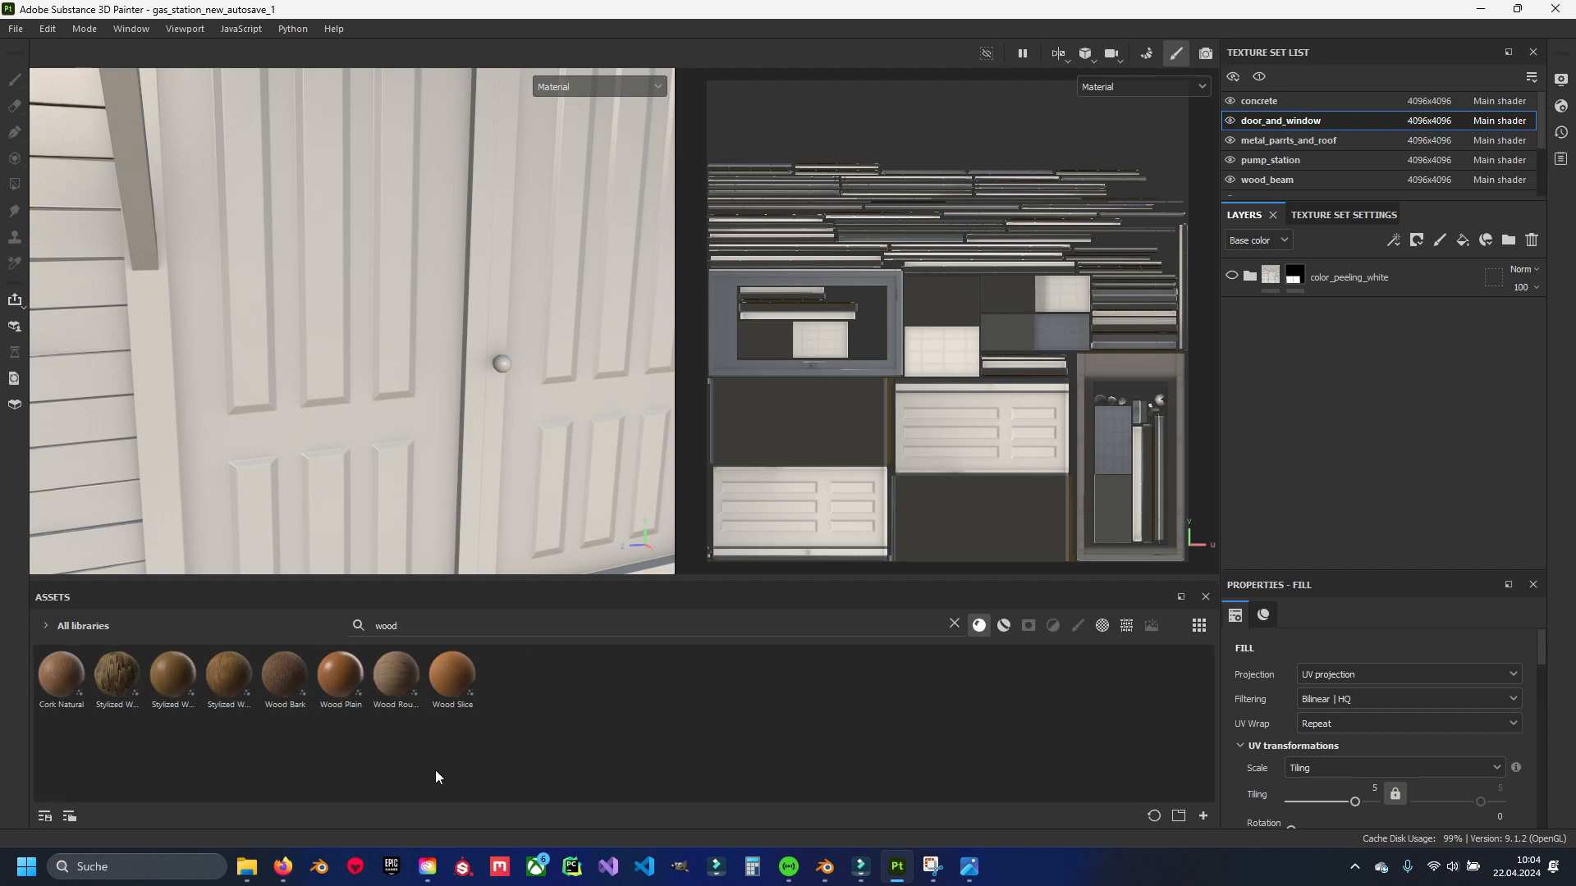
mouse_move(405, 681)
left_click_drag(588, 549, 1372, 403)
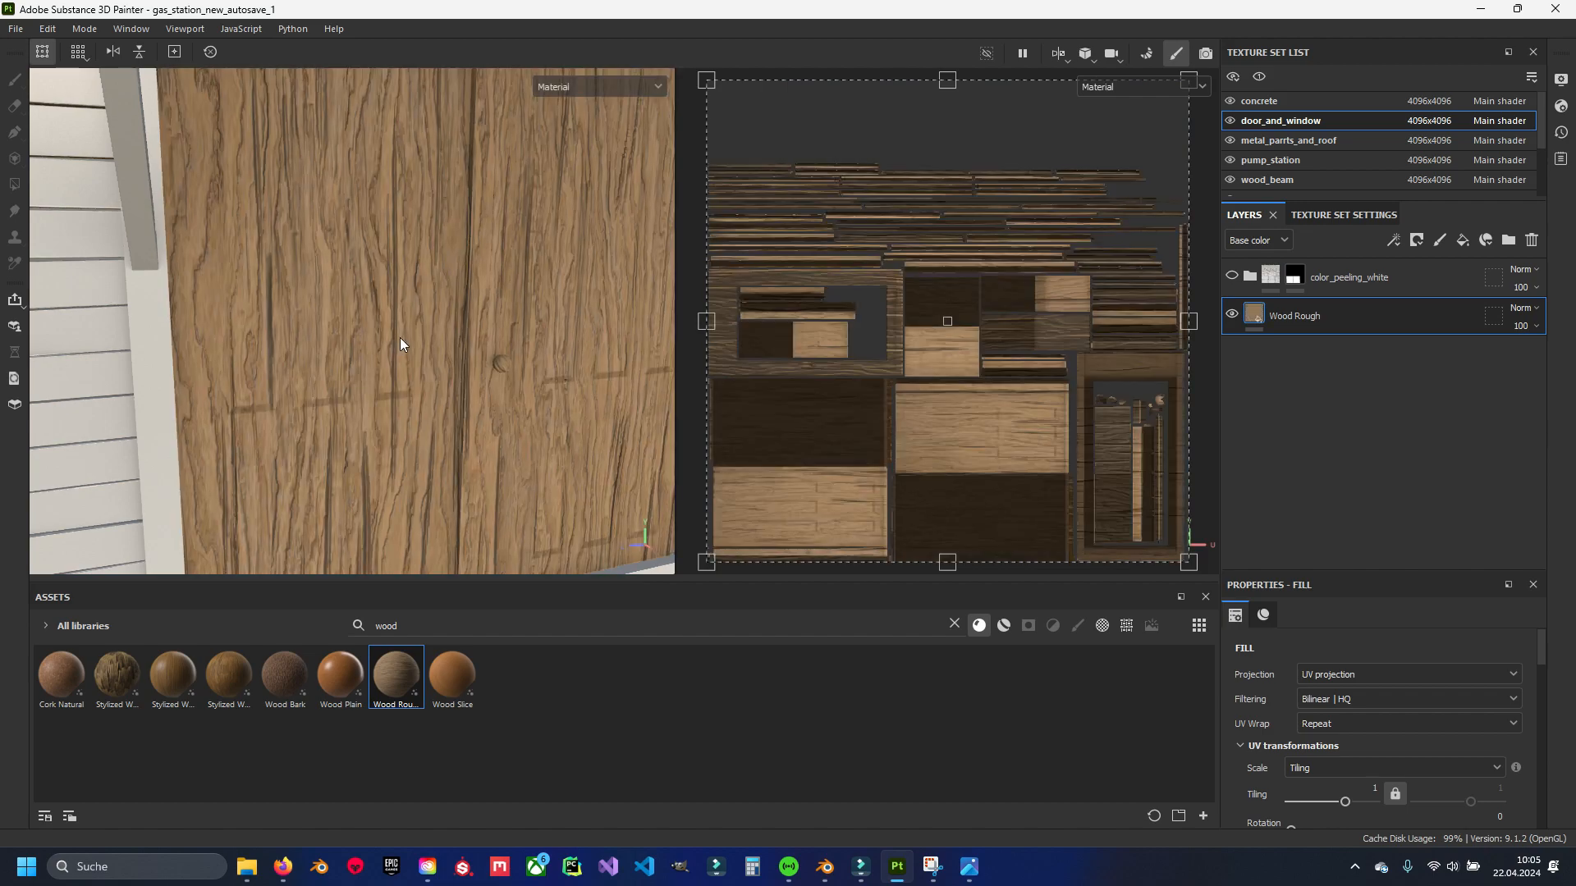
Set the Wood Rough layer's tiling to 4.
left_click_drag(400, 337, 455, 368, "alt")
scroll(455, 368, "up", 1)
scroll(1353, 751, "down", 1)
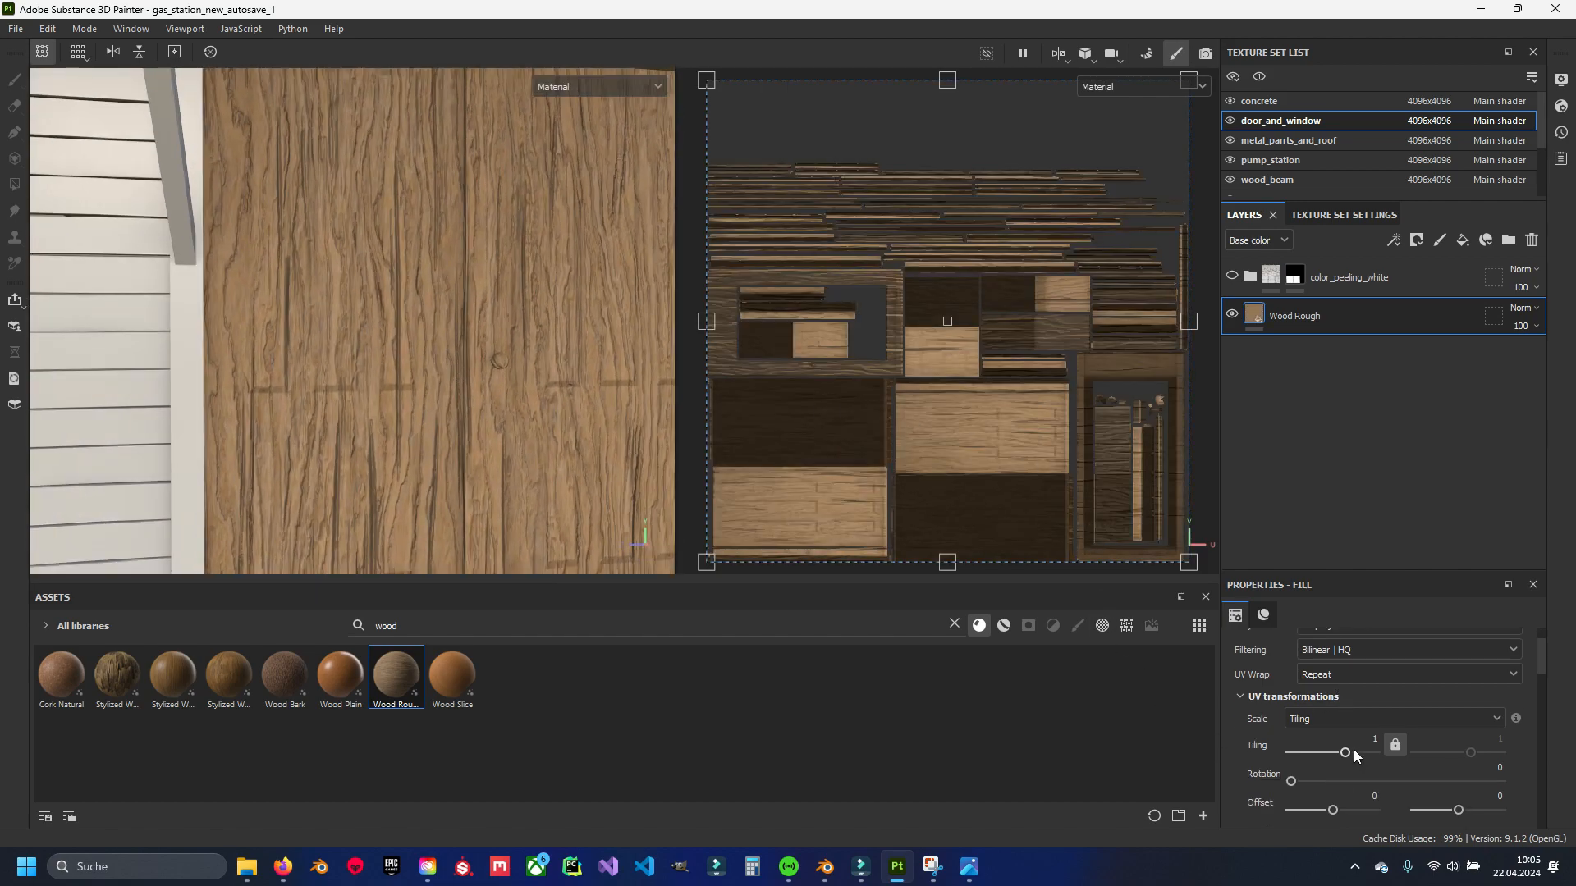
left_click(1360, 745)
type("4")
key("Return")
Set the Wood Rough layer's tiling to 5 and check the grain scale on the door.
left_click_drag(358, 372, 470, 407, "alt")
scroll(410, 397, "up", 3)
left_click(1373, 742)
type("5")
key("Return")
scroll(328, 408, "down", 3)
left_click_drag(329, 406, 415, 323, "alt")
scroll(317, 433, "up", 5)
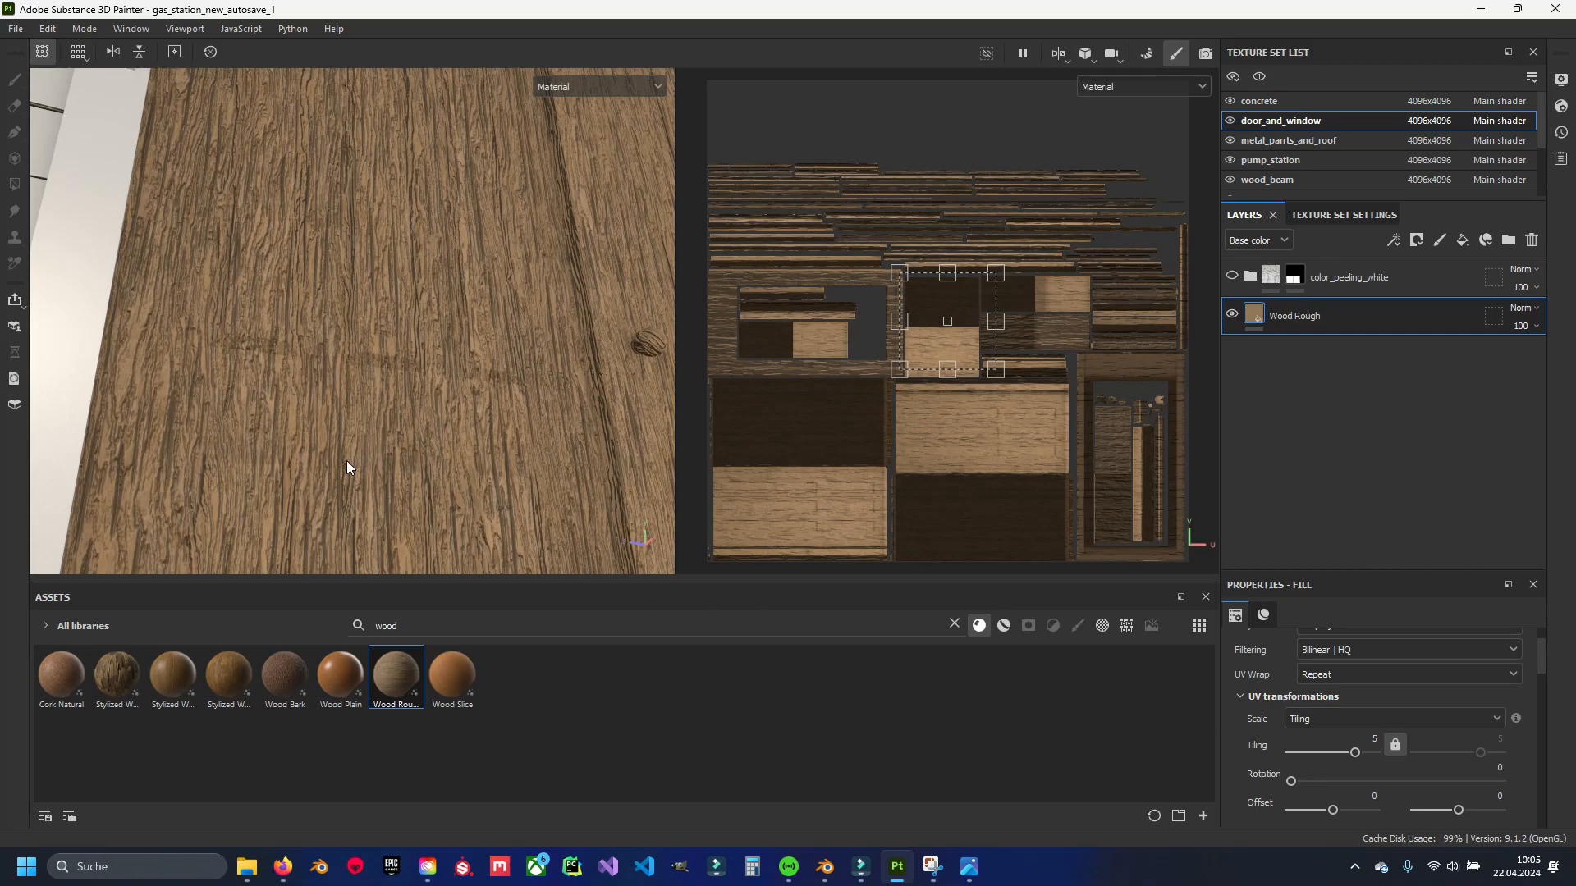
Lower the Height Position in the Wood Rough layer's technical parameters.
scroll(1375, 732, "down", 10)
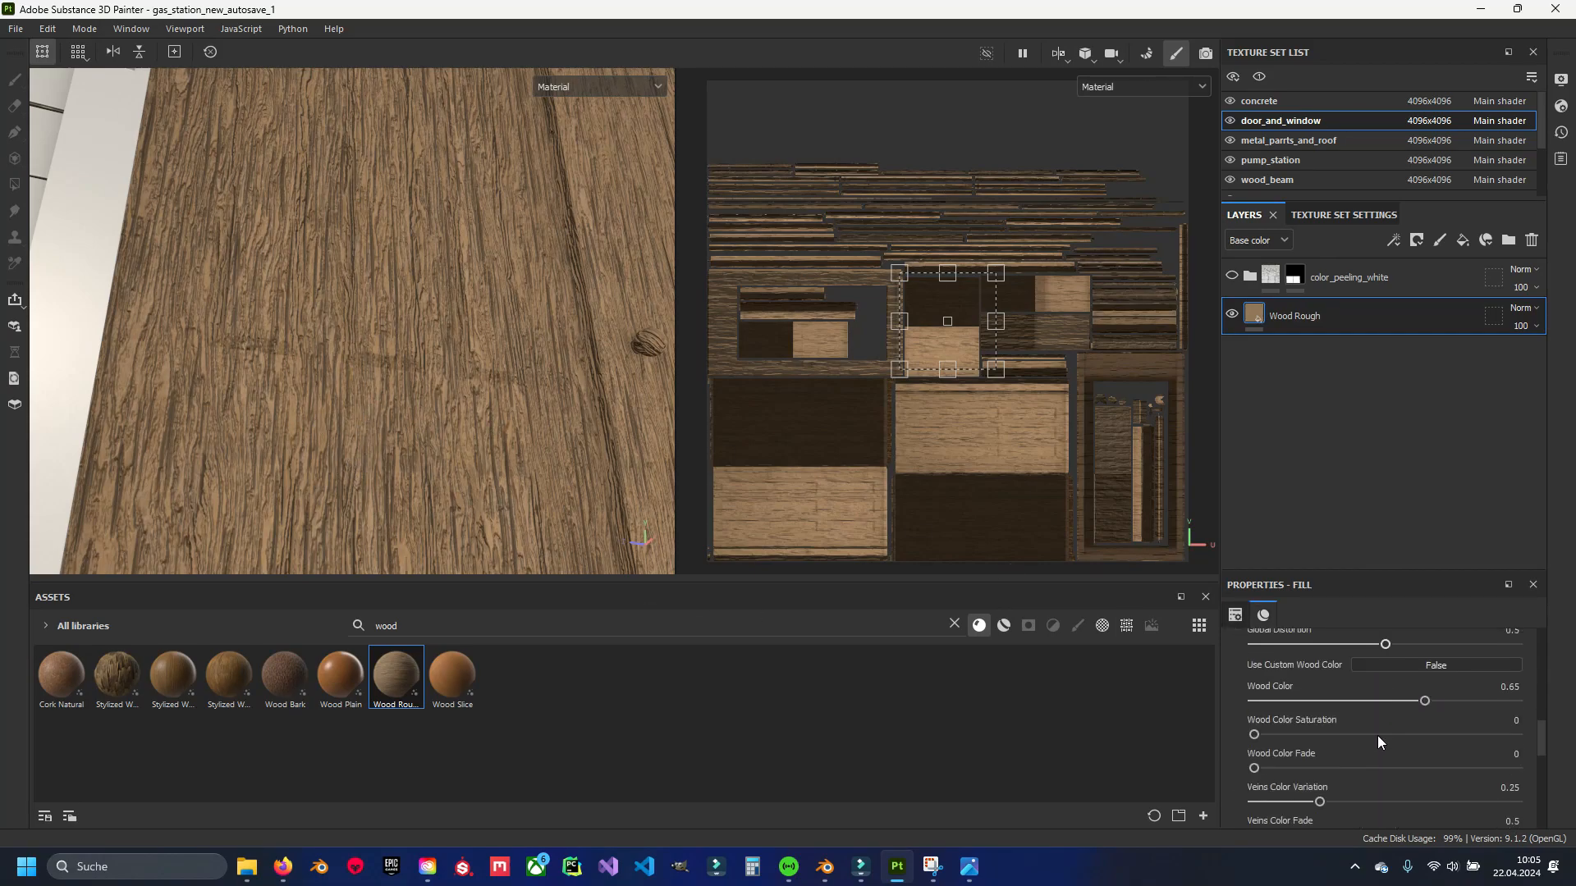
scroll(1406, 730, "down", 8)
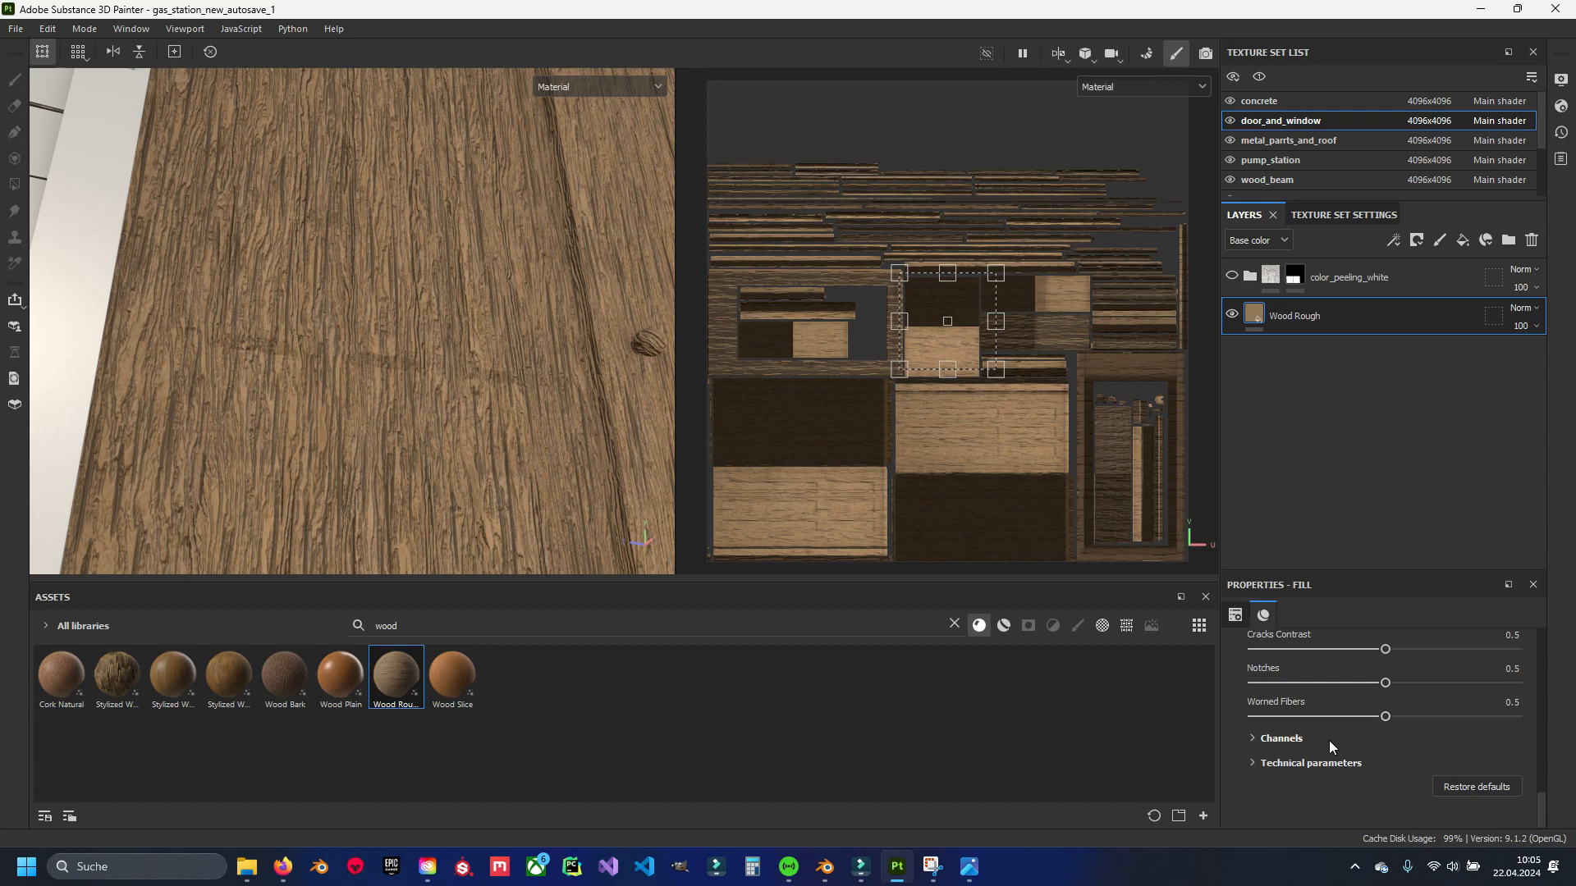
left_click(1301, 763)
scroll(1392, 743, "down", 3)
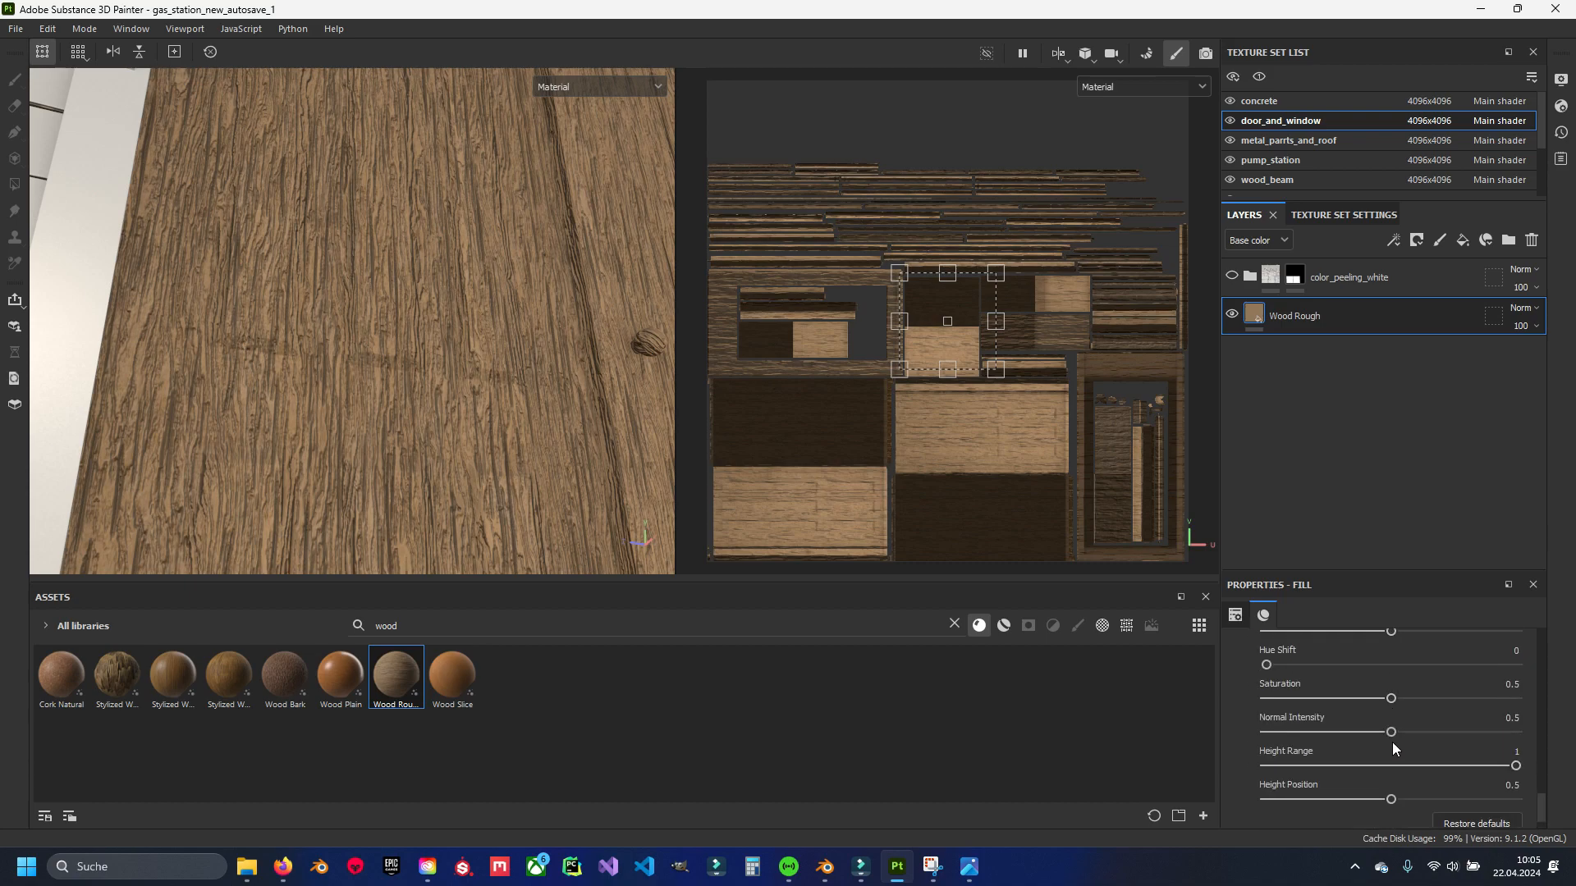
left_click_drag(1390, 800, 1321, 805)
left_click_drag(574, 514, 420, 396, "alt")
Examine the Wood Rough parameters and how the wood grain and panel edges look on the double door.
scroll(435, 464, "down", 5)
scroll(440, 394, "up", 5)
scroll(1425, 730, "up", 5)
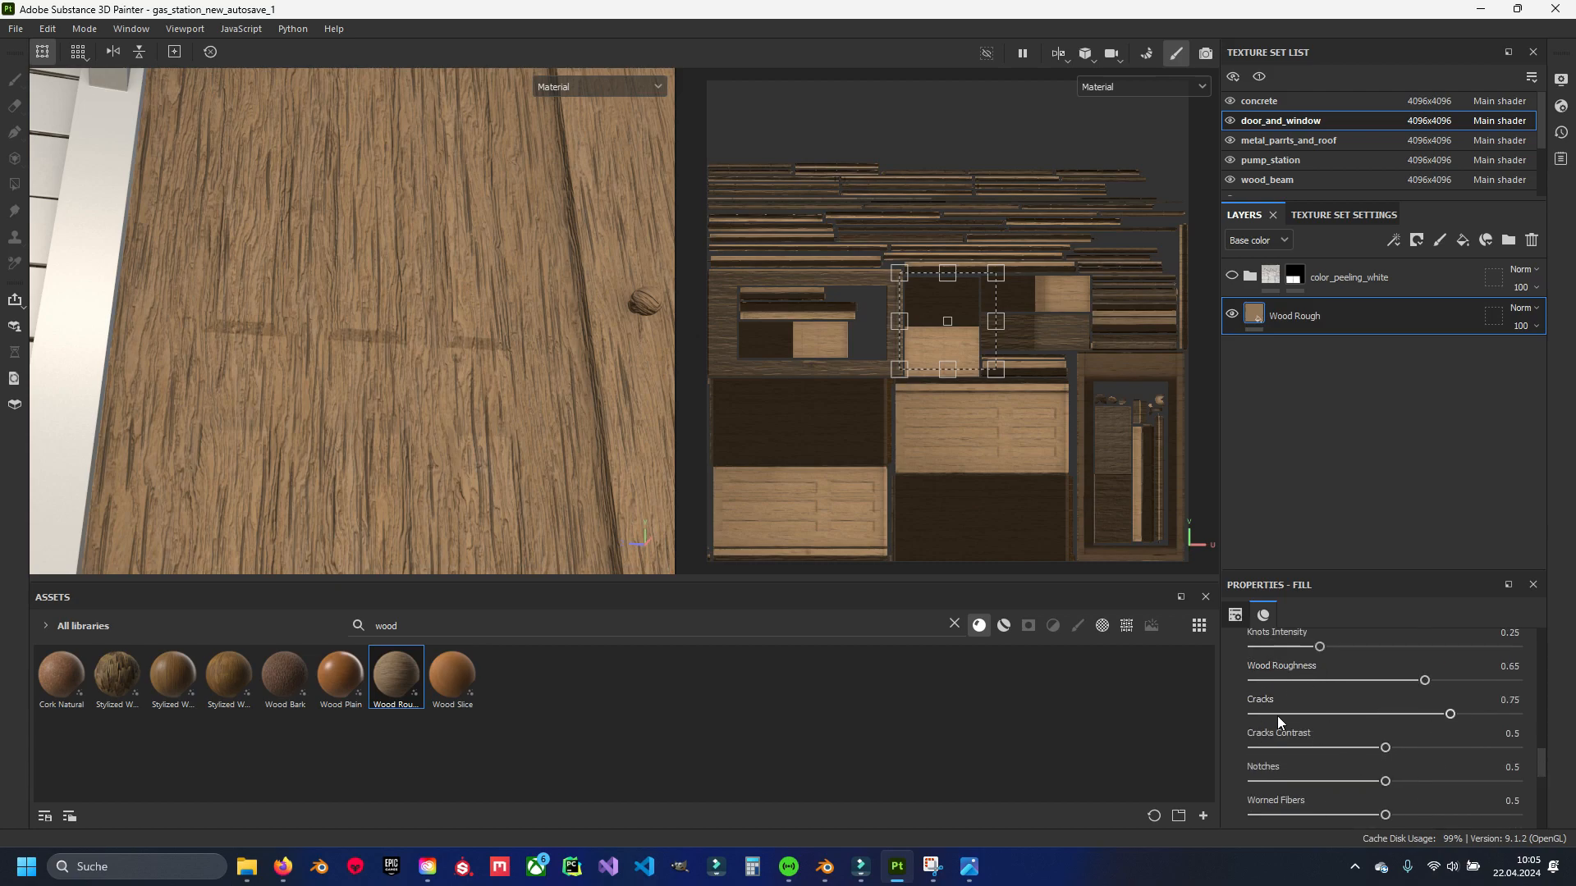
scroll(1325, 702, "up", 1)
scroll(1331, 719, "down", 1)
left_click_drag(398, 297, 395, 298, "alt")
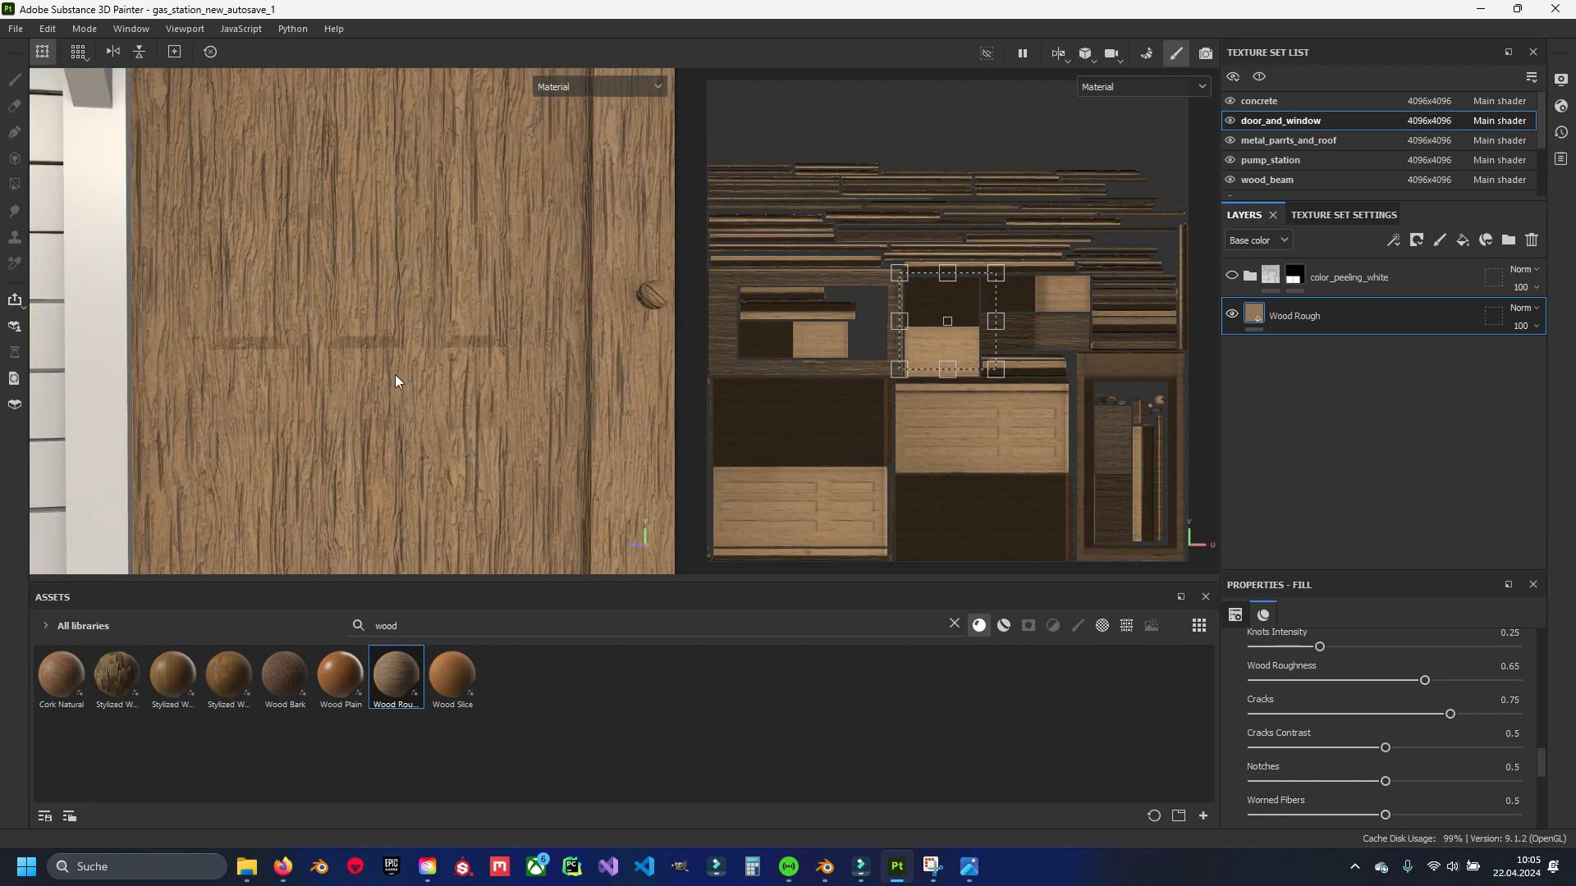
middle_click_drag(396, 376, 398, 335, "alt")
left_click_drag(413, 301, 413, 300, "alt")
scroll(413, 301, "down", 3)
middle_click_drag(413, 301, 323, 397, "alt")
left_click_drag(319, 385, 387, 338, "alt")
scroll(394, 318, "up", 3)
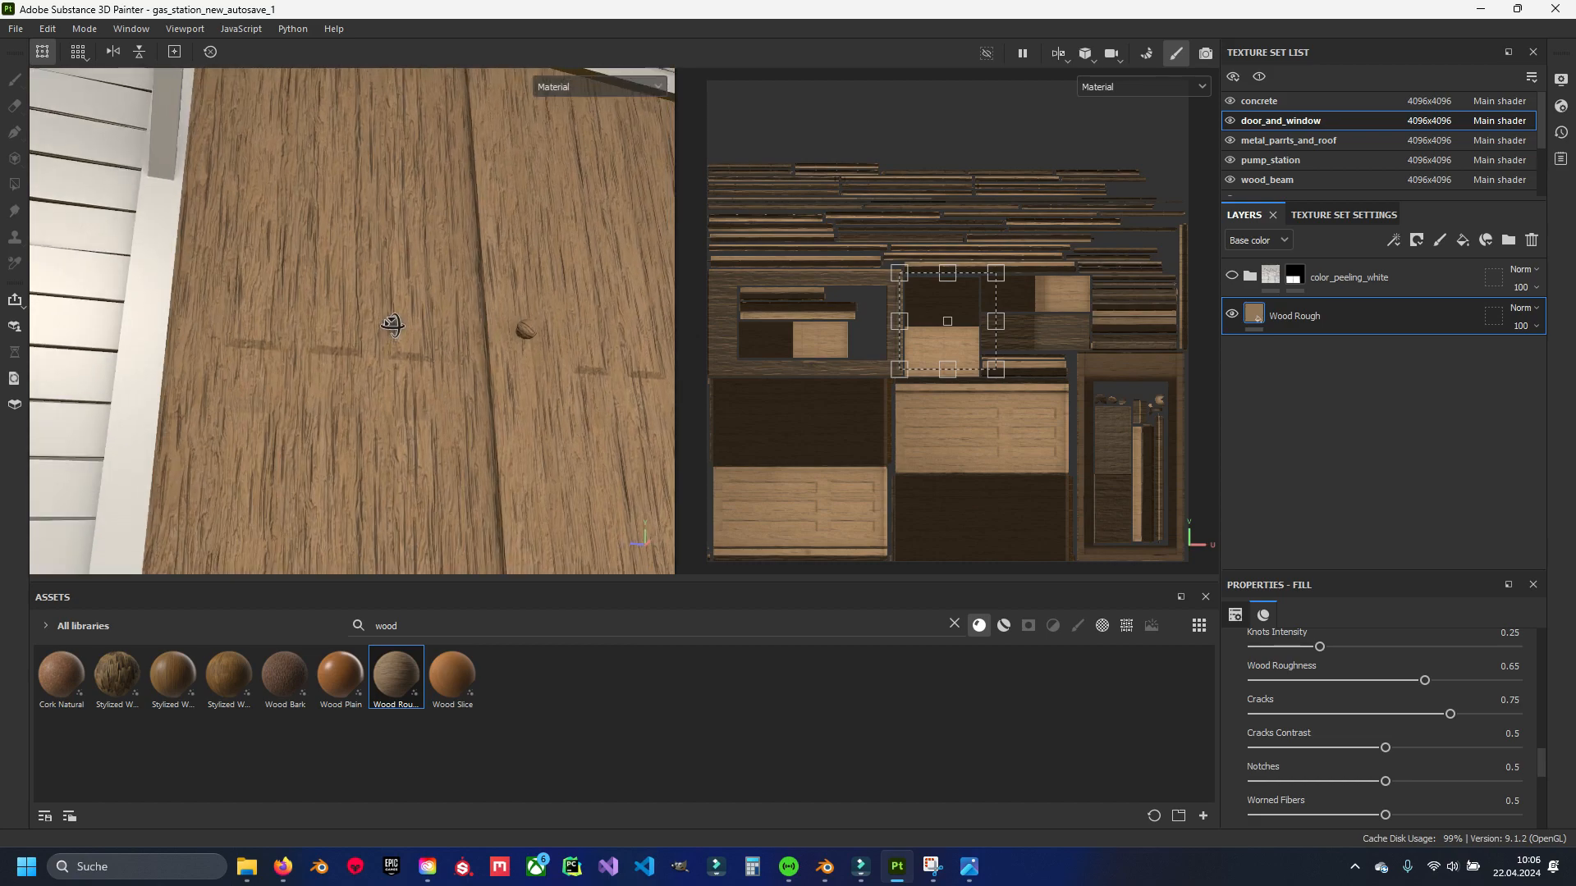
middle_click_drag(386, 345, 387, 300, "alt")
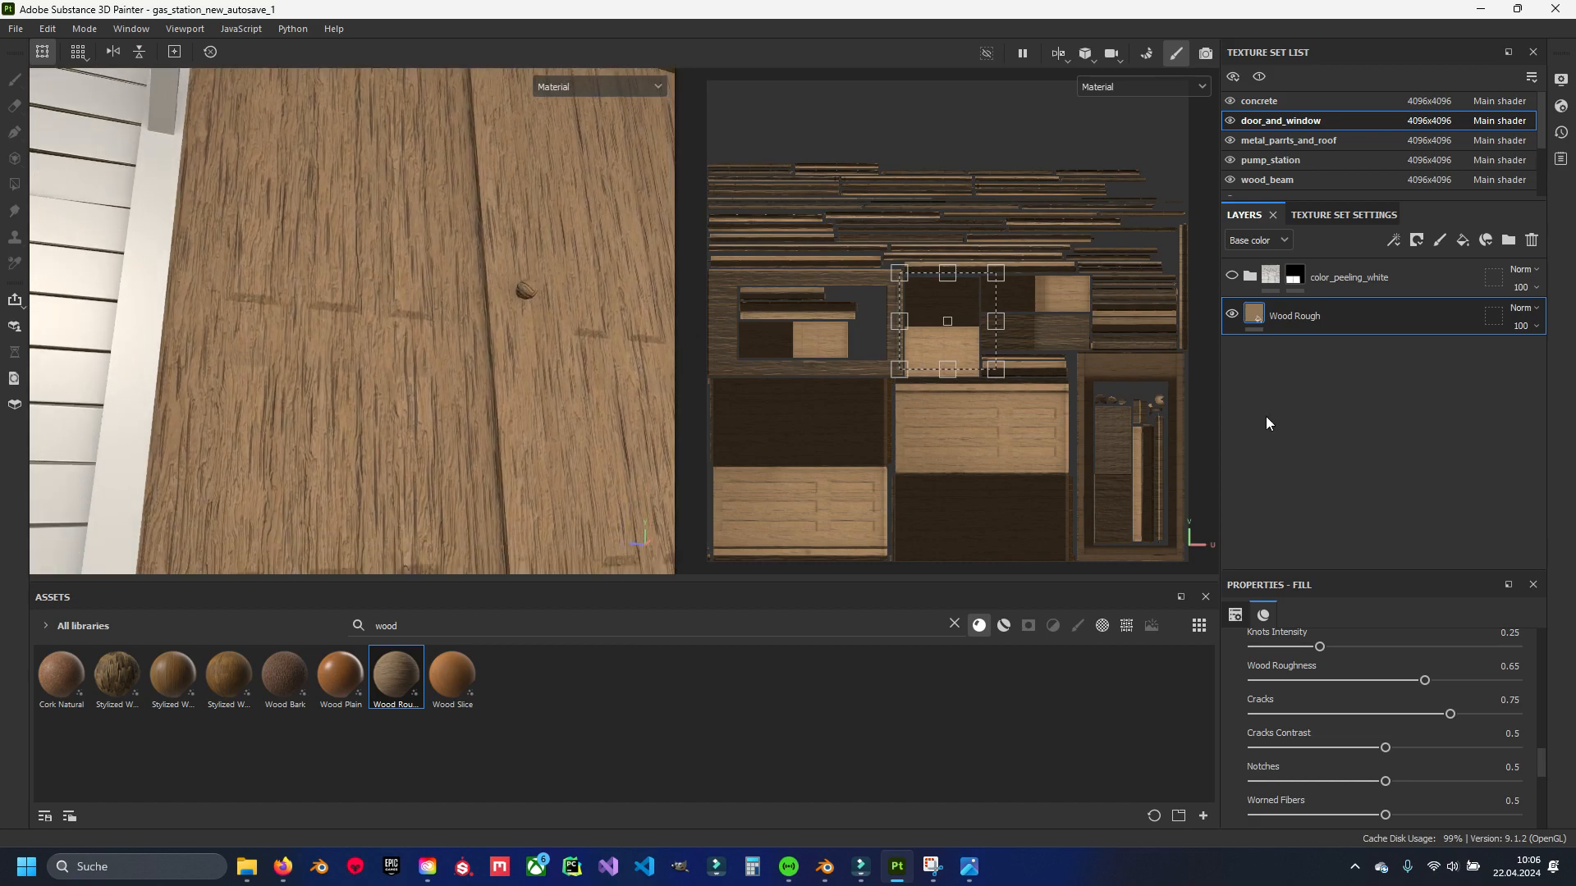
Add a Levels effect on the Wood Rough layer's base color and lower its output white level to 0.674.
right_click(1295, 322)
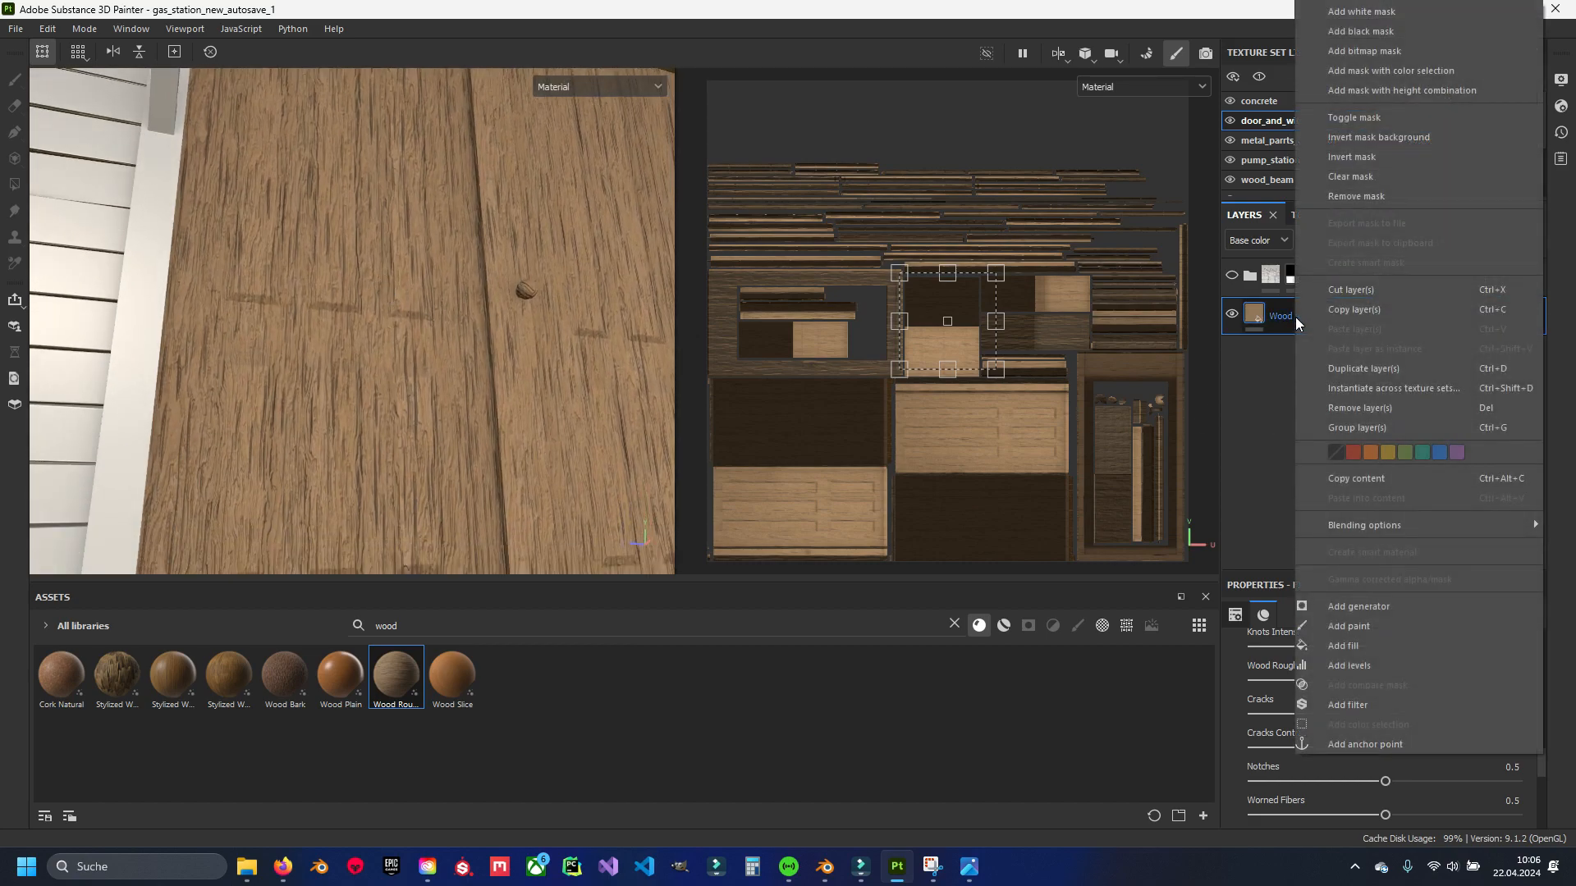
left_click(1359, 666)
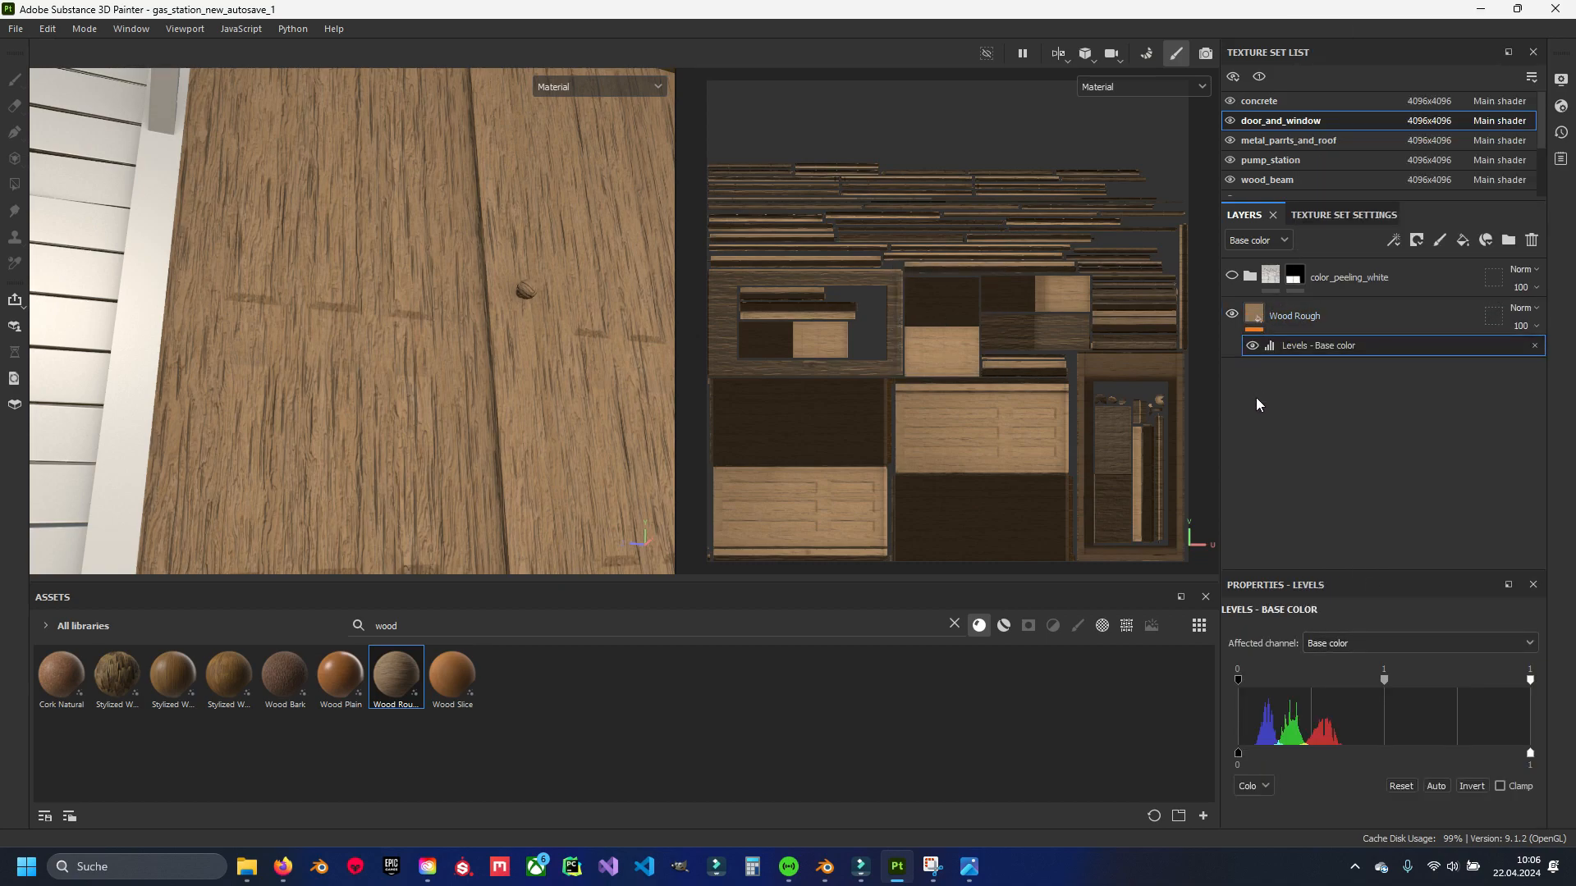
left_click_drag(1526, 682, 1435, 753)
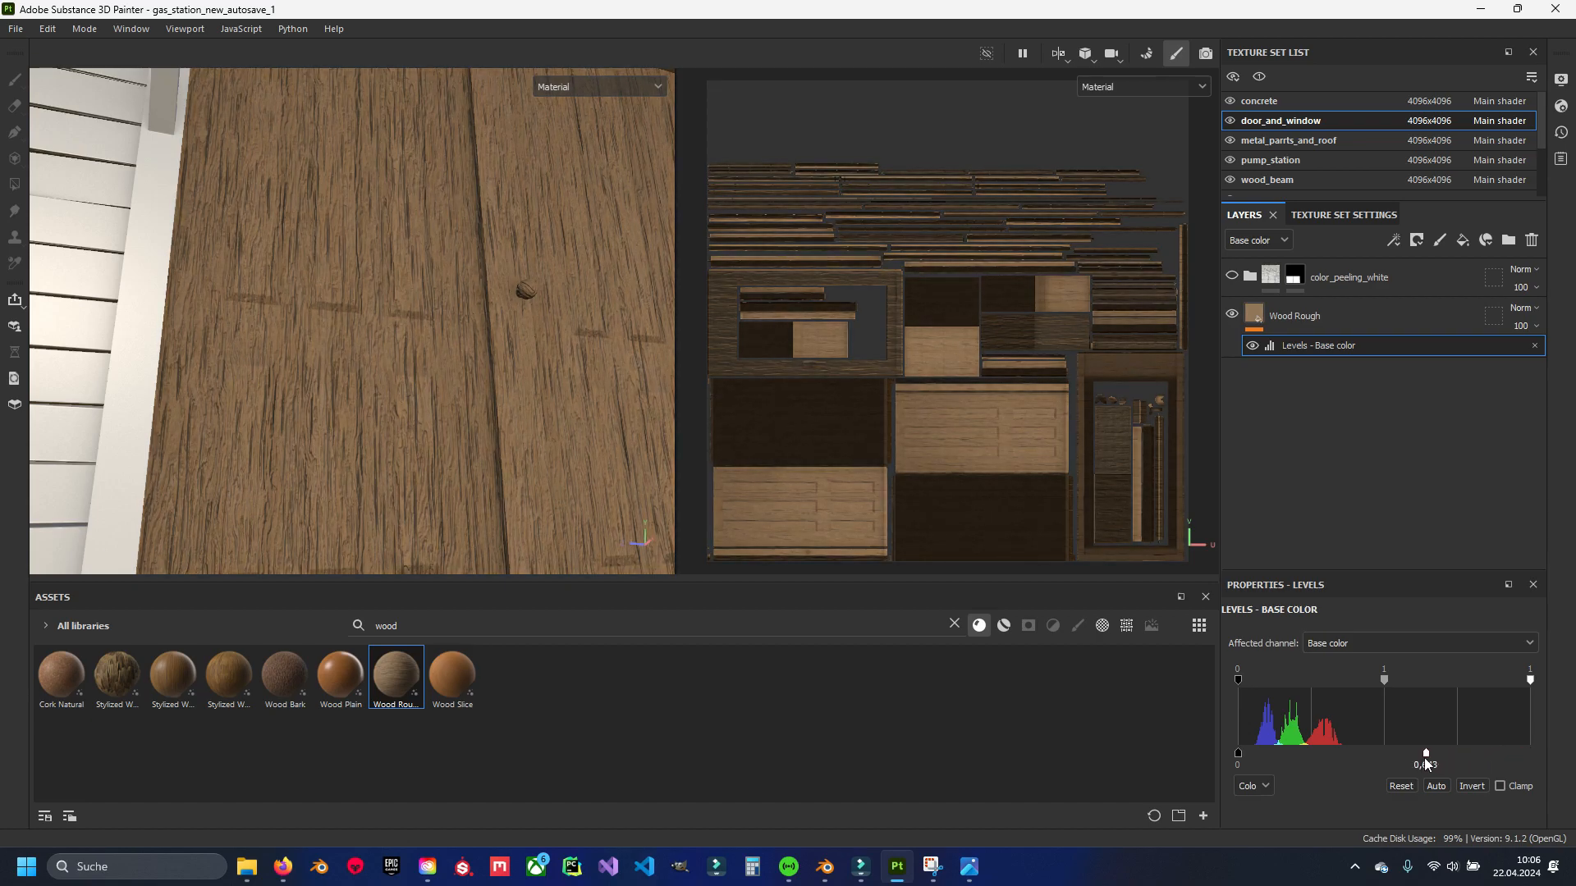
Compare the door with the color_peeling_white folder shown and hidden.
scroll(310, 250, "down", 3)
left_click_drag(309, 251, 525, 325, "alt")
scroll(352, 286, "up", 3)
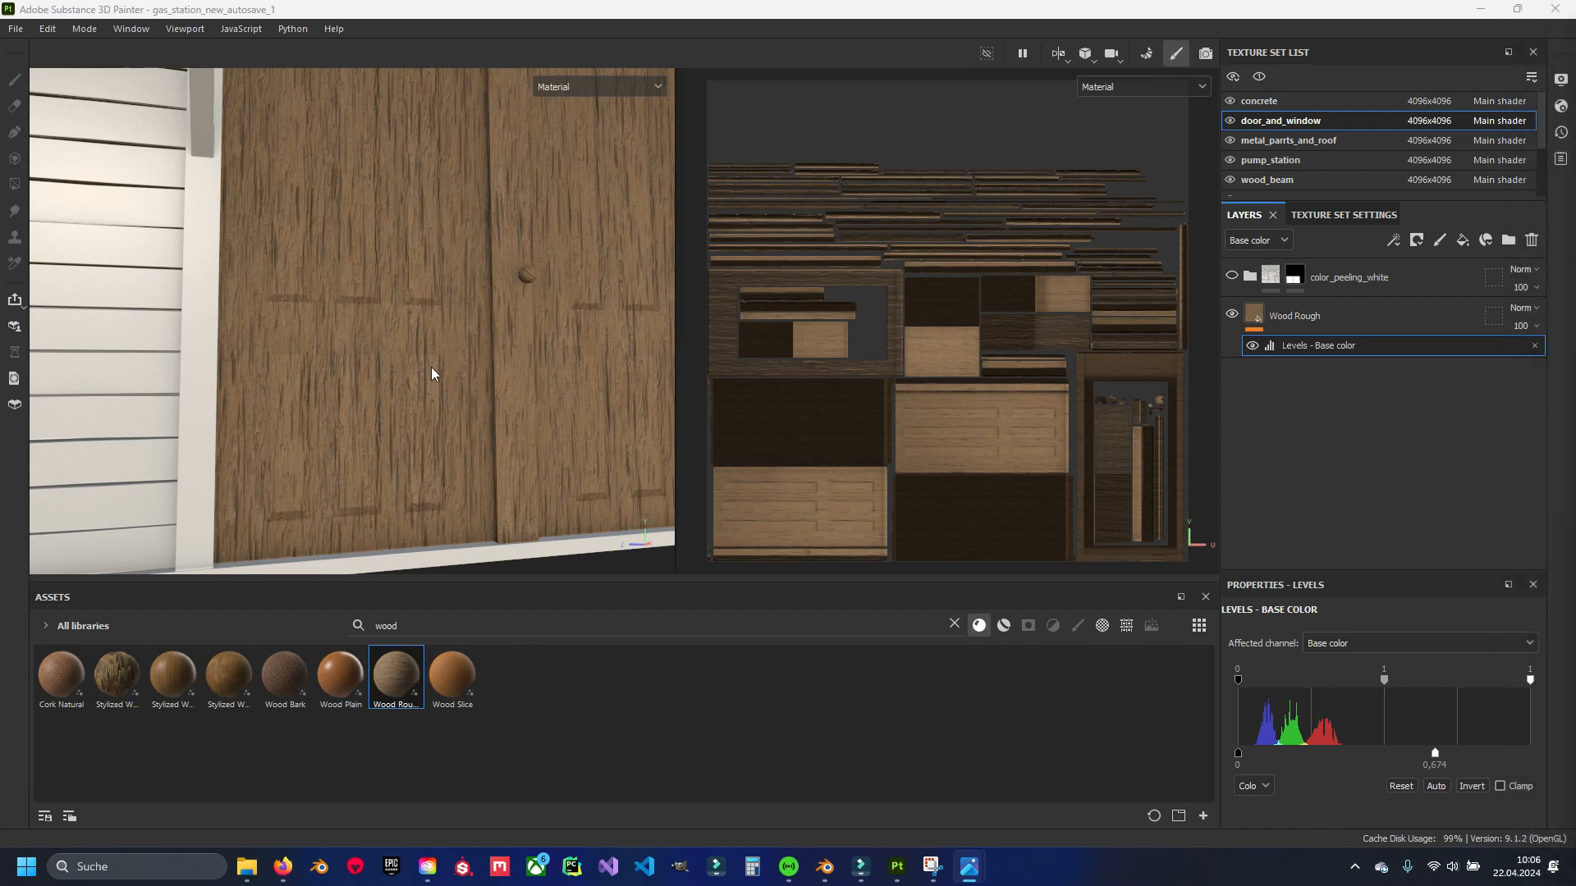
left_click(368, 317)
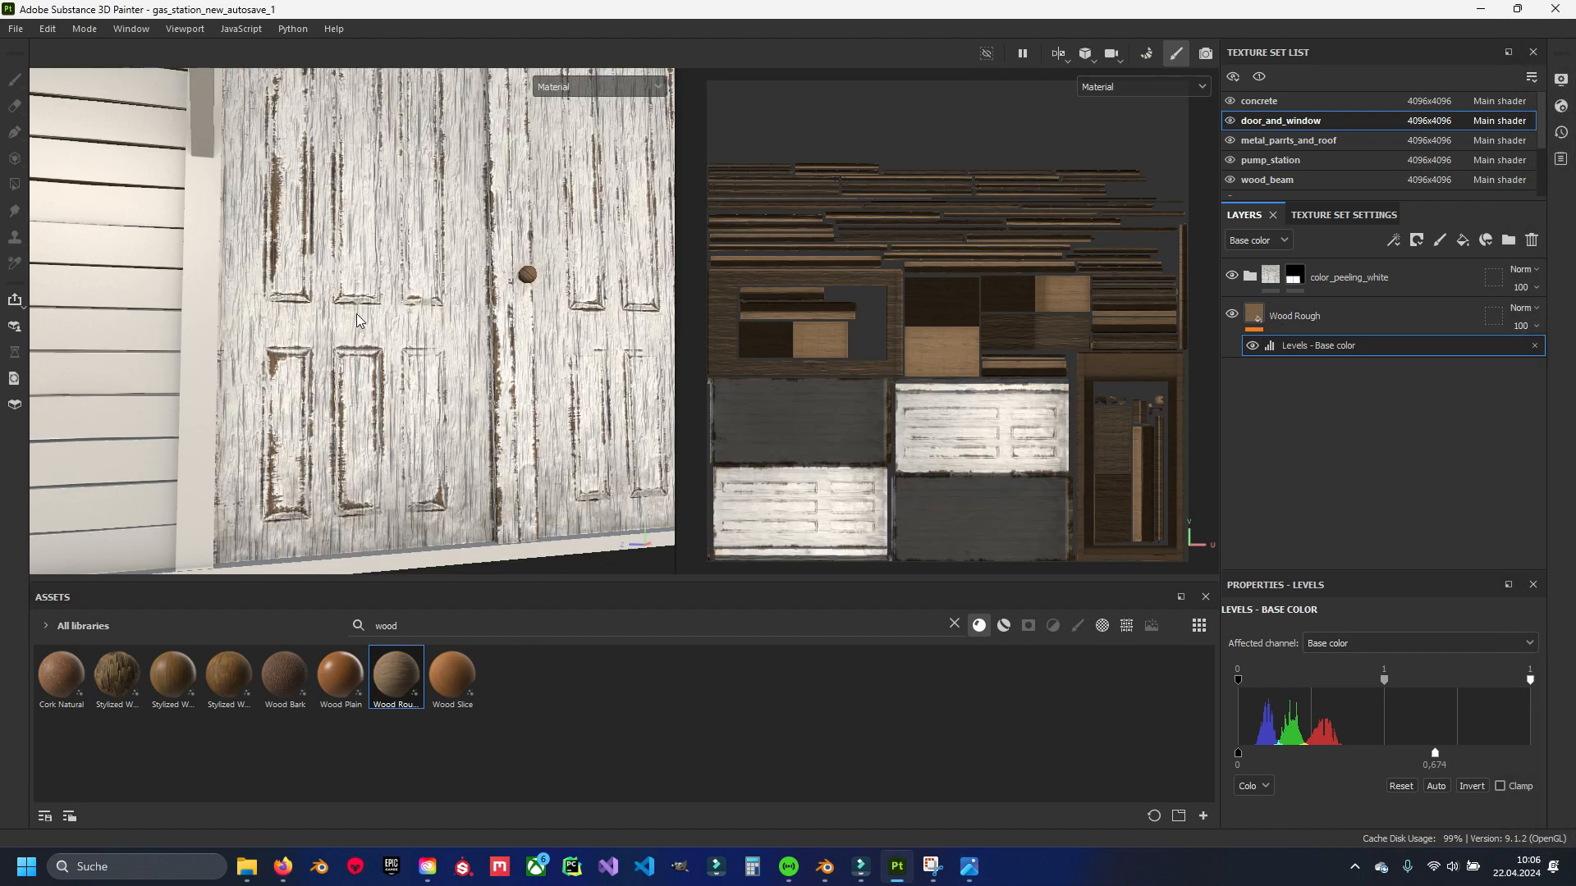
left_click(1232, 276)
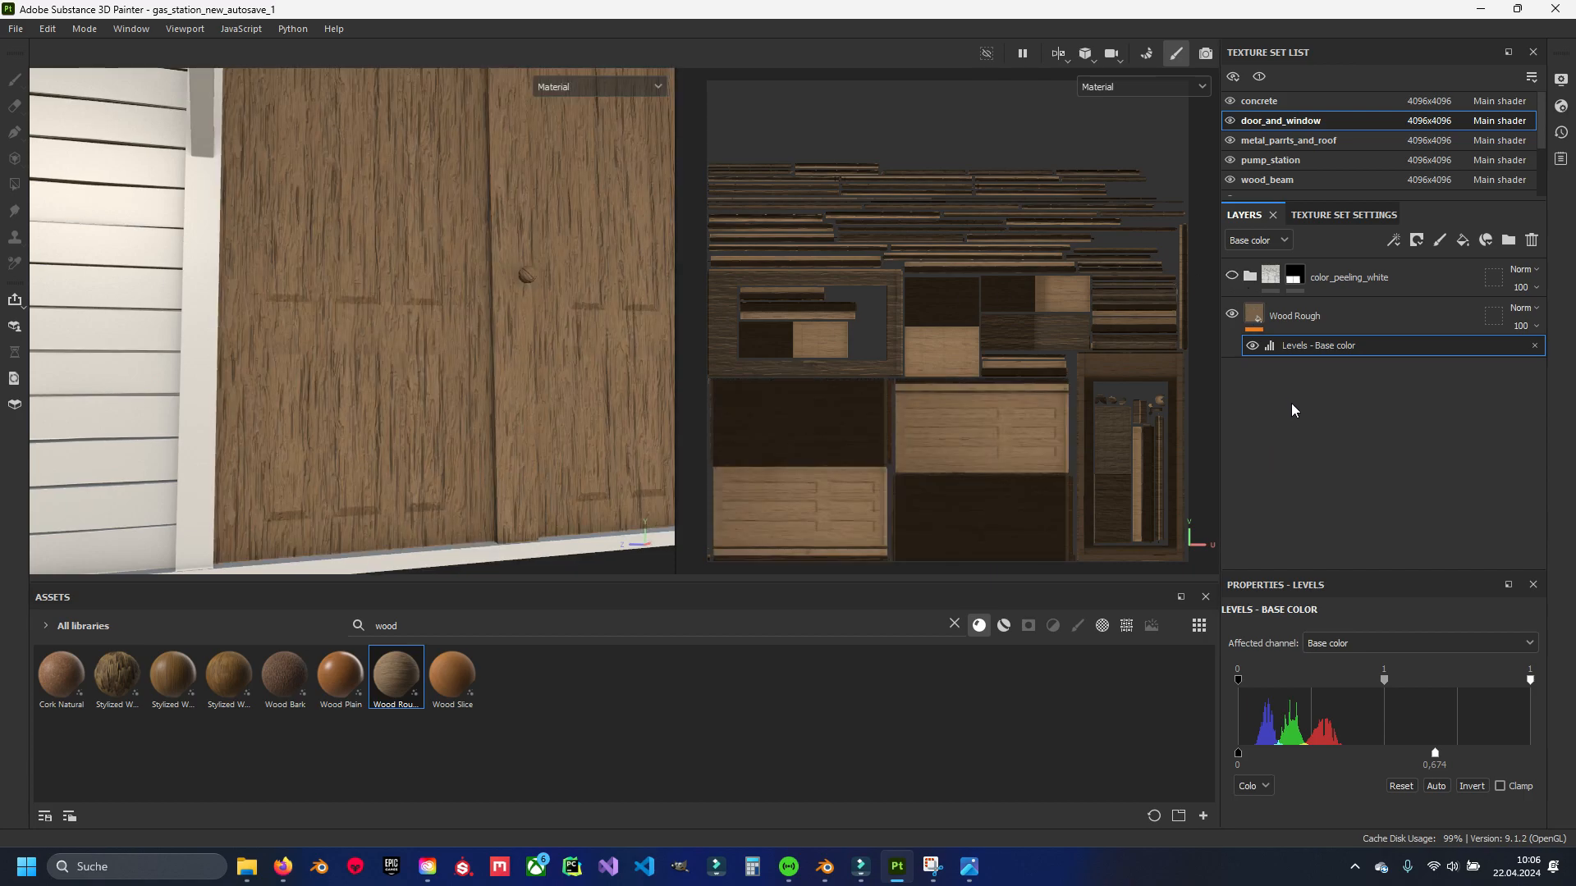
Add a fill layer named base_color_white above Wood Rough and move the color_peeling_white folder beneath the Wood Rough layer.
left_click(1464, 239)
double_click(1292, 315)
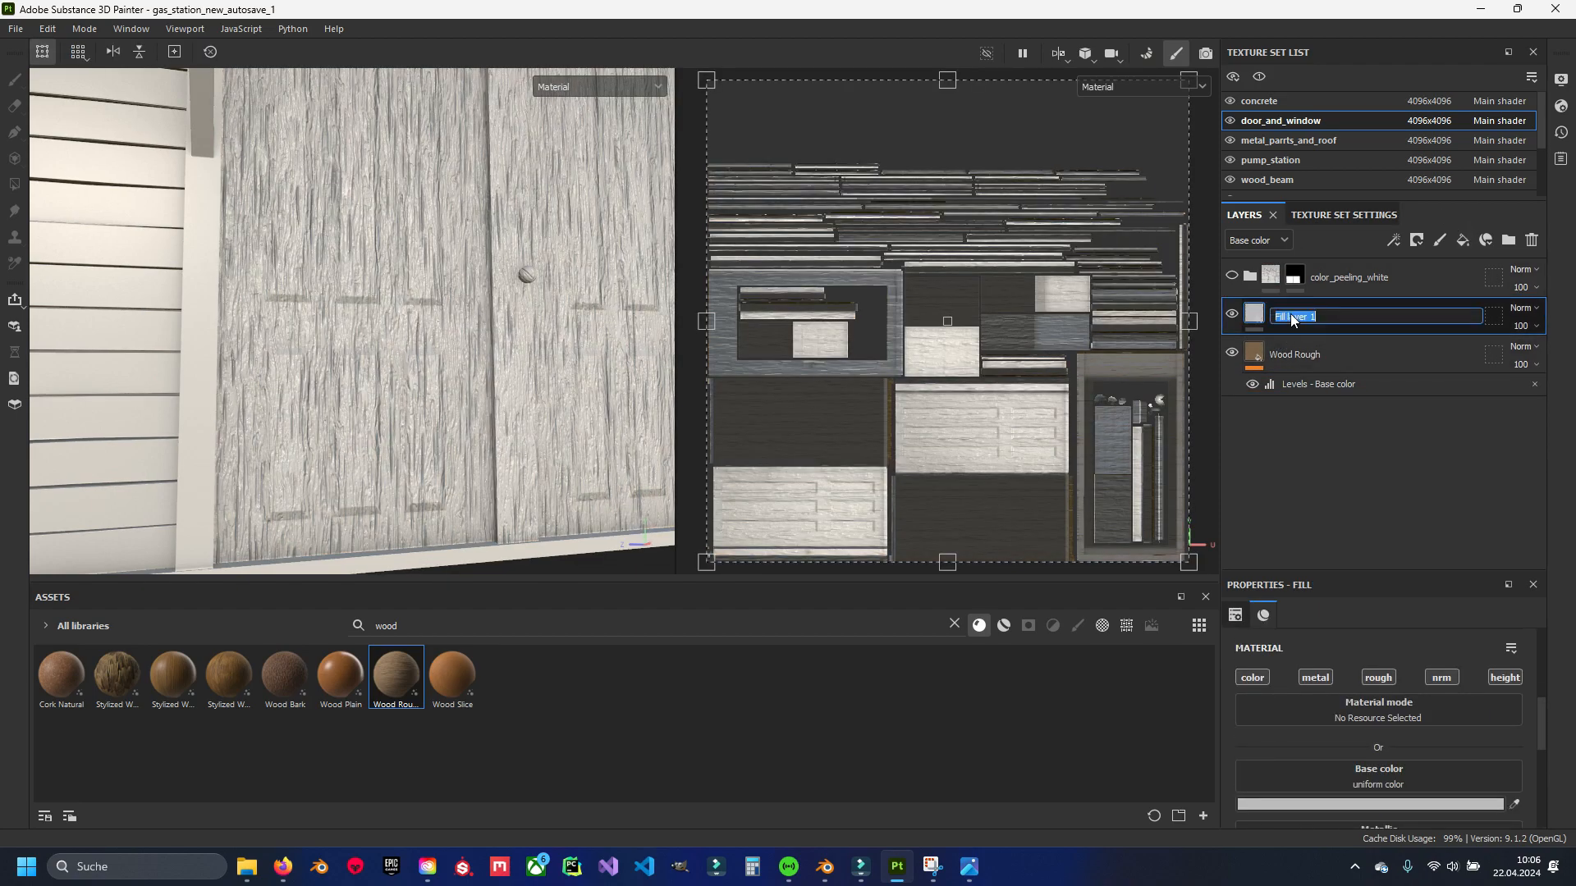
type("base_color_white")
key("Return")
mouse_move(1385, 273)
left_mouse_down()
mouse_move(1354, 492)
mouse_move(1356, 454)
left_mouse_up()
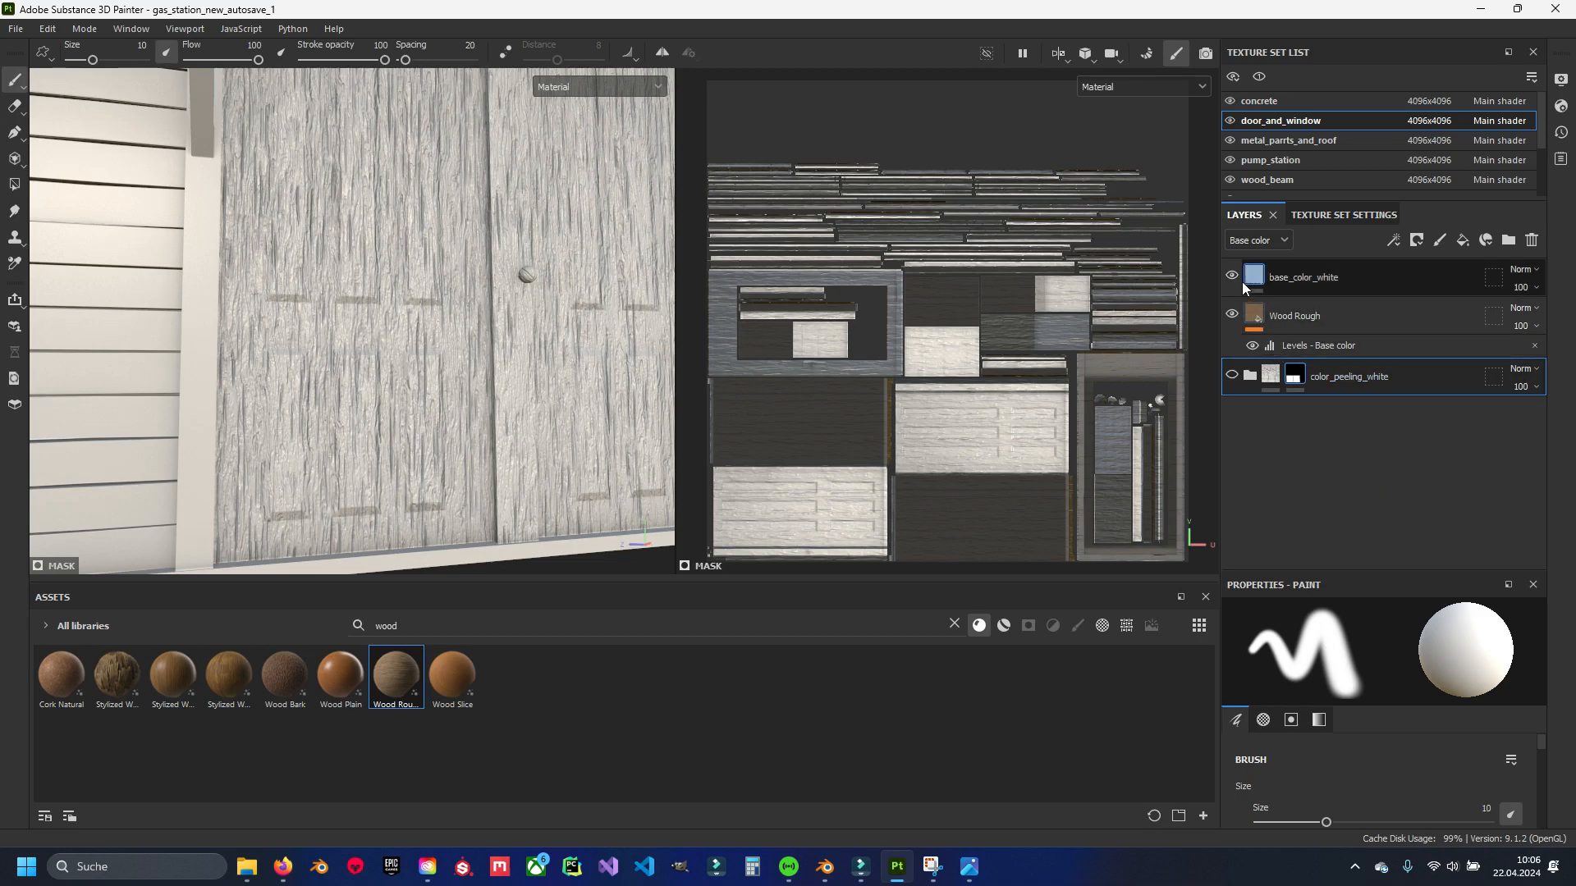
Turn off the metal, rough and nrm channels of the base_color_white fill layer.
left_click(1278, 282)
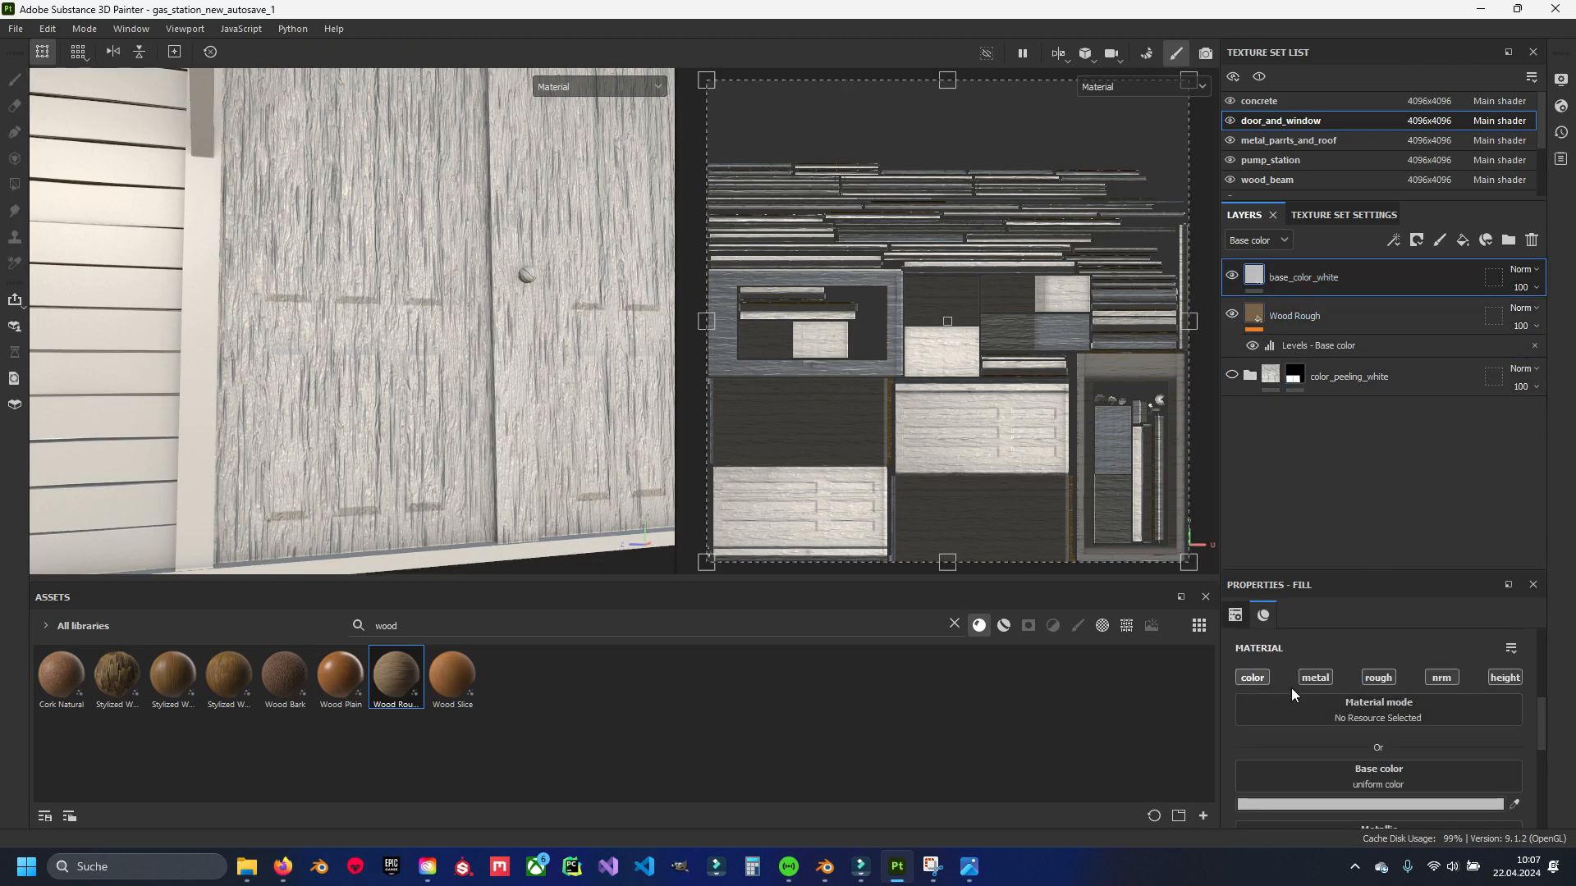
left_click(1317, 678)
left_click(1387, 677)
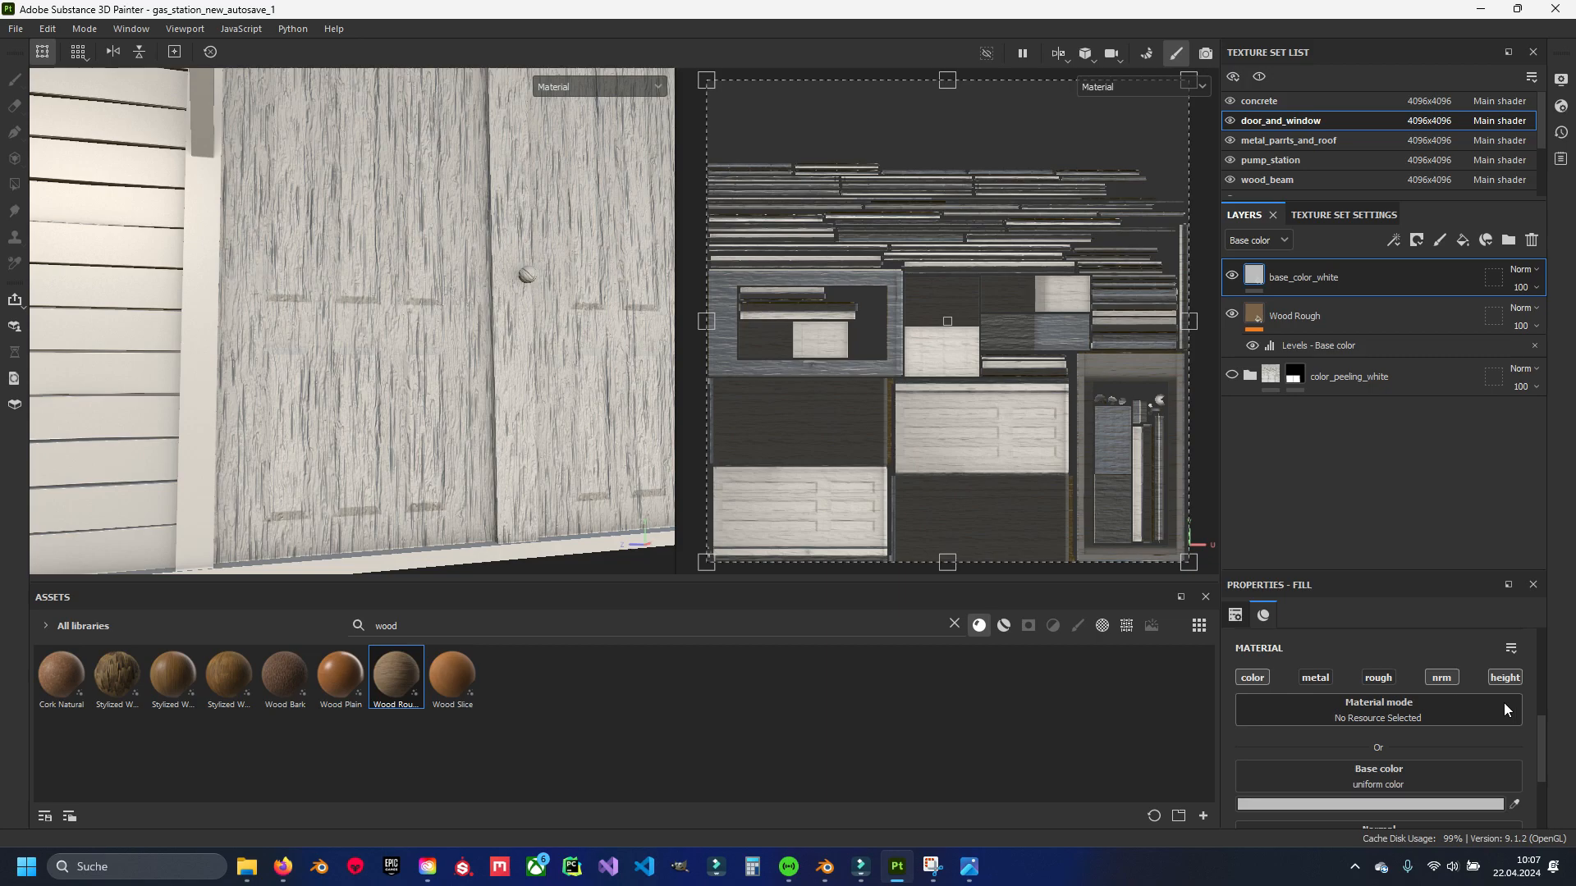
left_click(1438, 679)
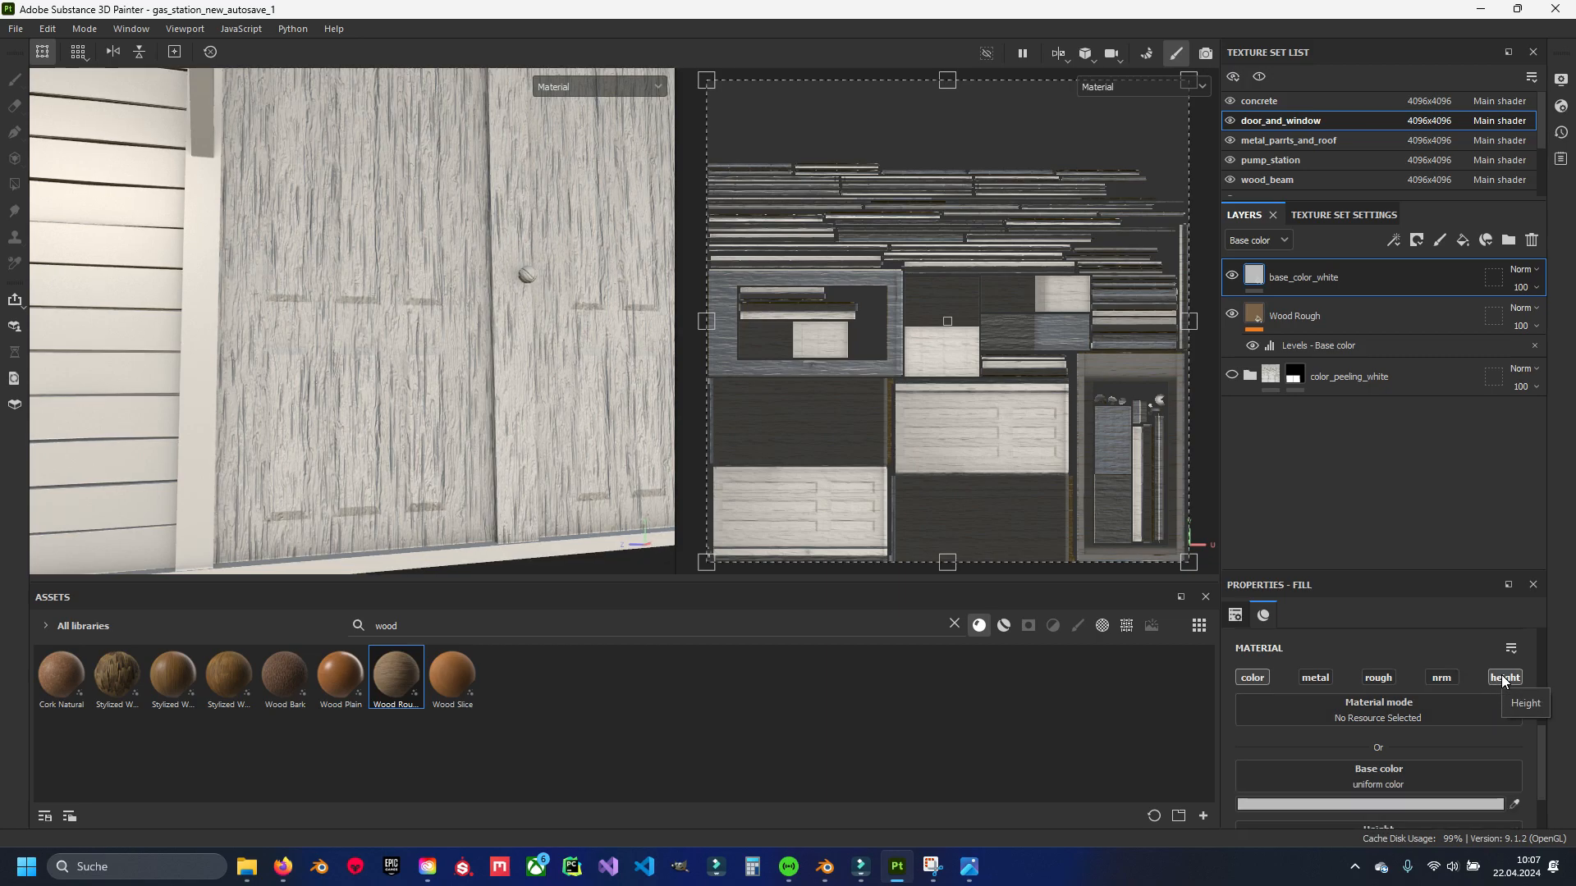
left_click_drag(371, 404, 476, 386, "alt")
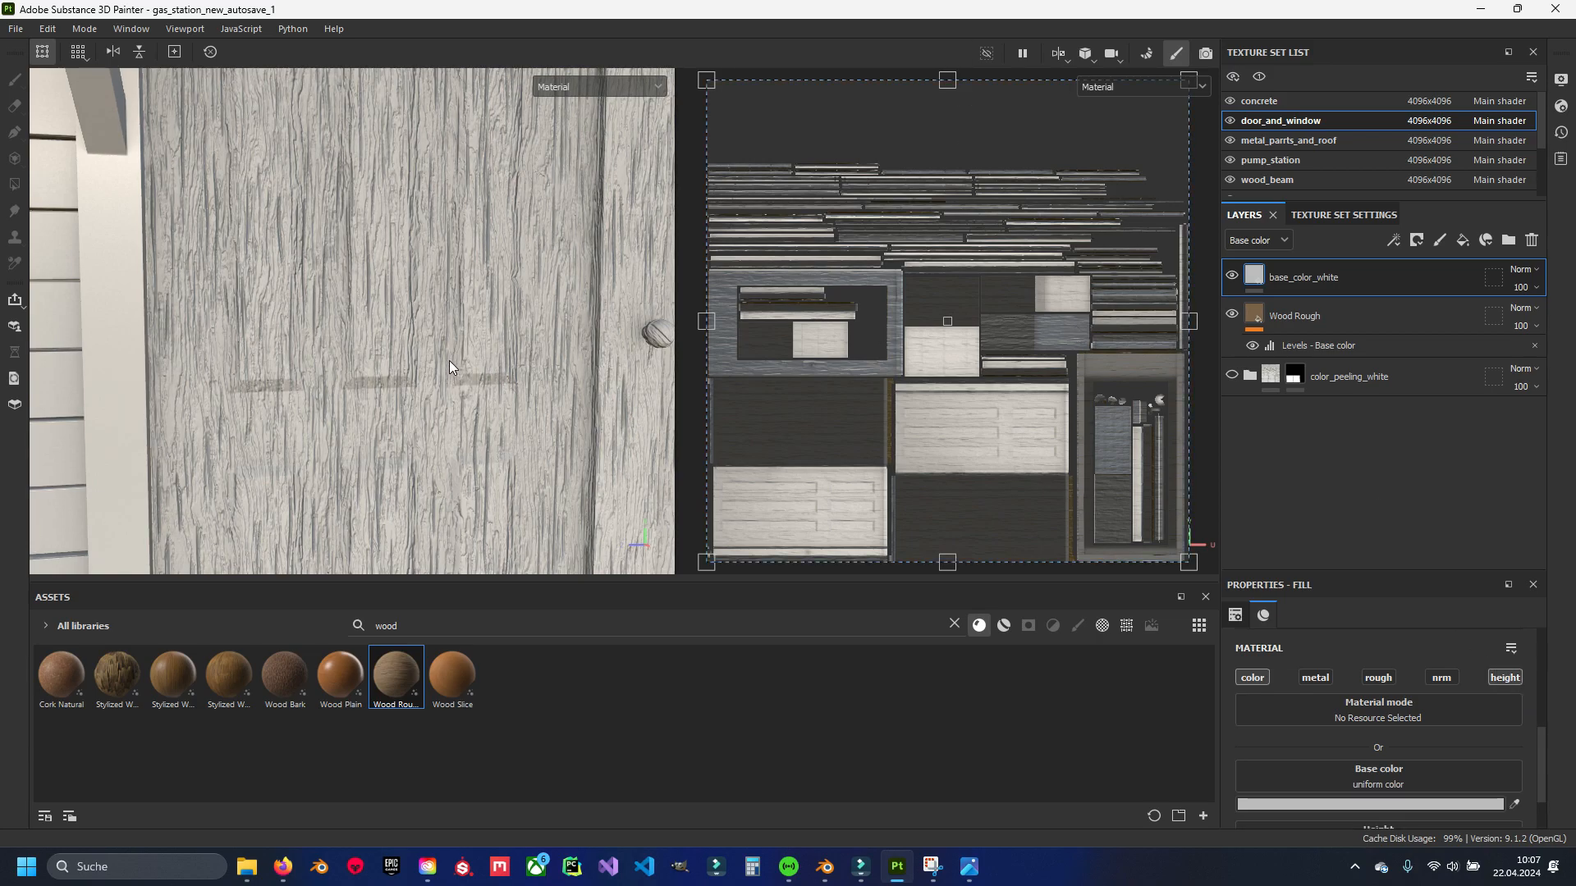
Add a black mask to base_color_white and reduce the brush size to 3.05.
right_click(1292, 281)
left_click(1379, 33)
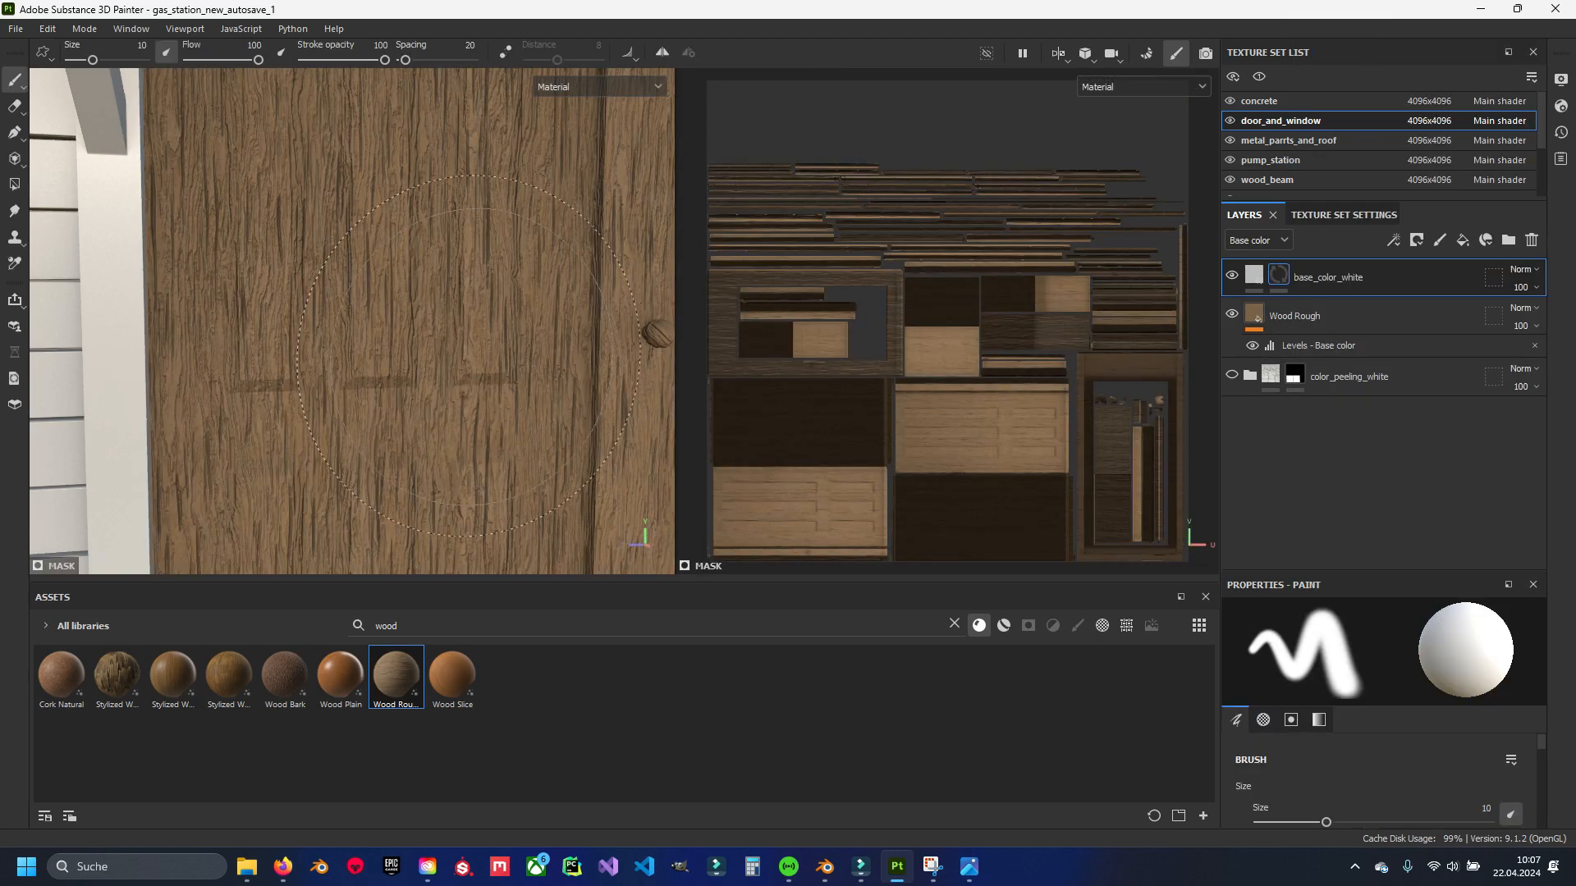
middle_click_drag(469, 342, 464, 307, "alt")
mouse_move(482, 360)
right_mouse_down("ctrl")
mouse_move(483, 308)
mouse_move(430, 316)
right_mouse_up("ctrl")
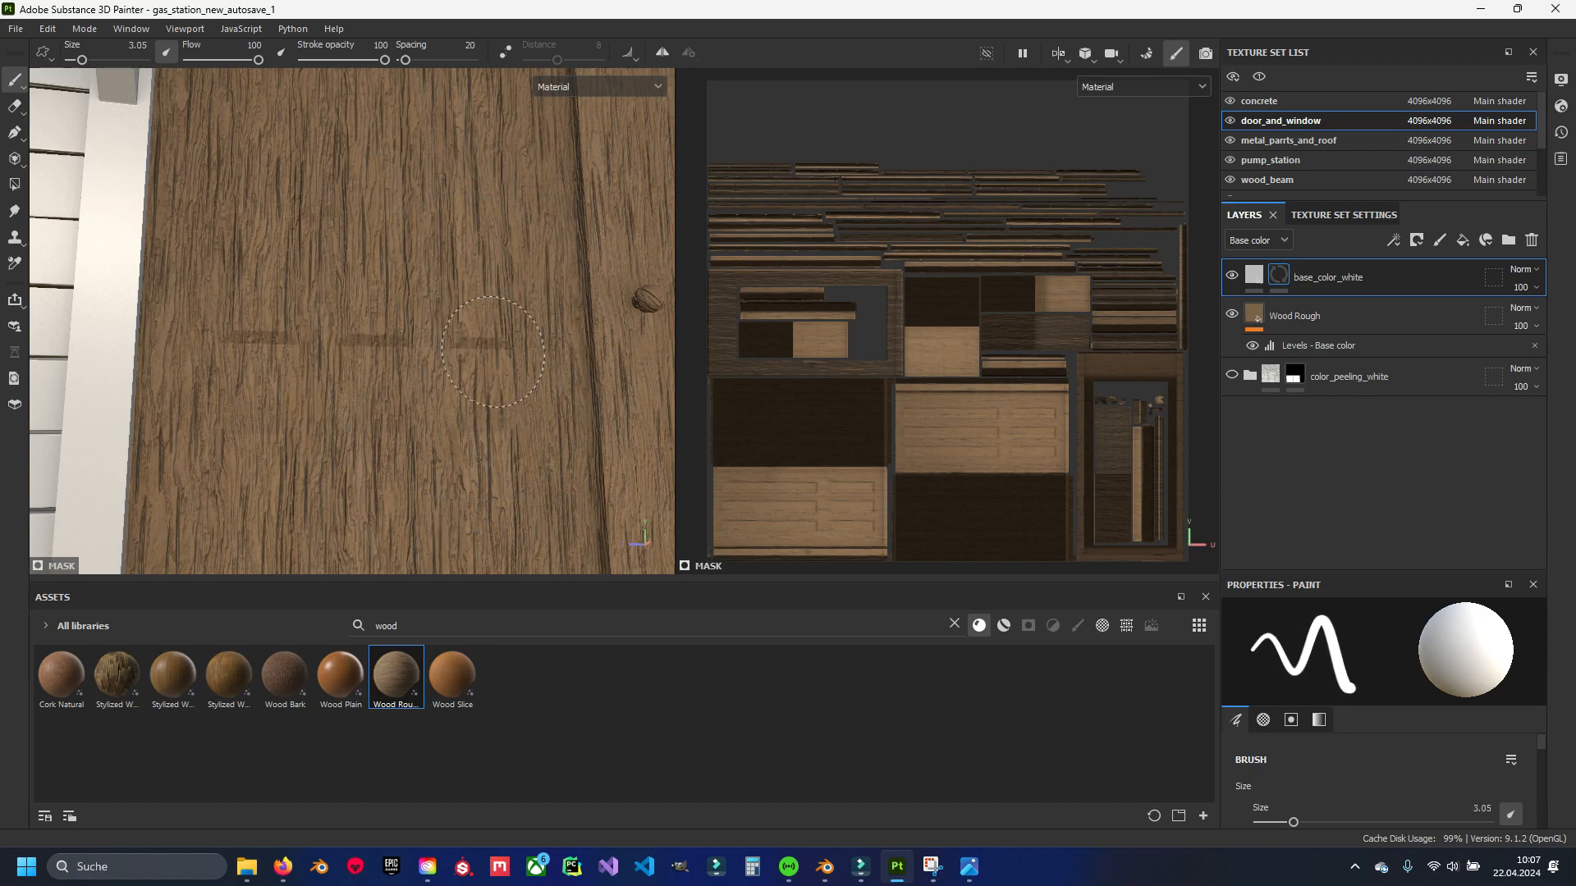
mouse_move(430, 316)
middle_mouse_down("alt")
mouse_move(465, 297)
mouse_move(440, 341)
middle_mouse_up("alt")
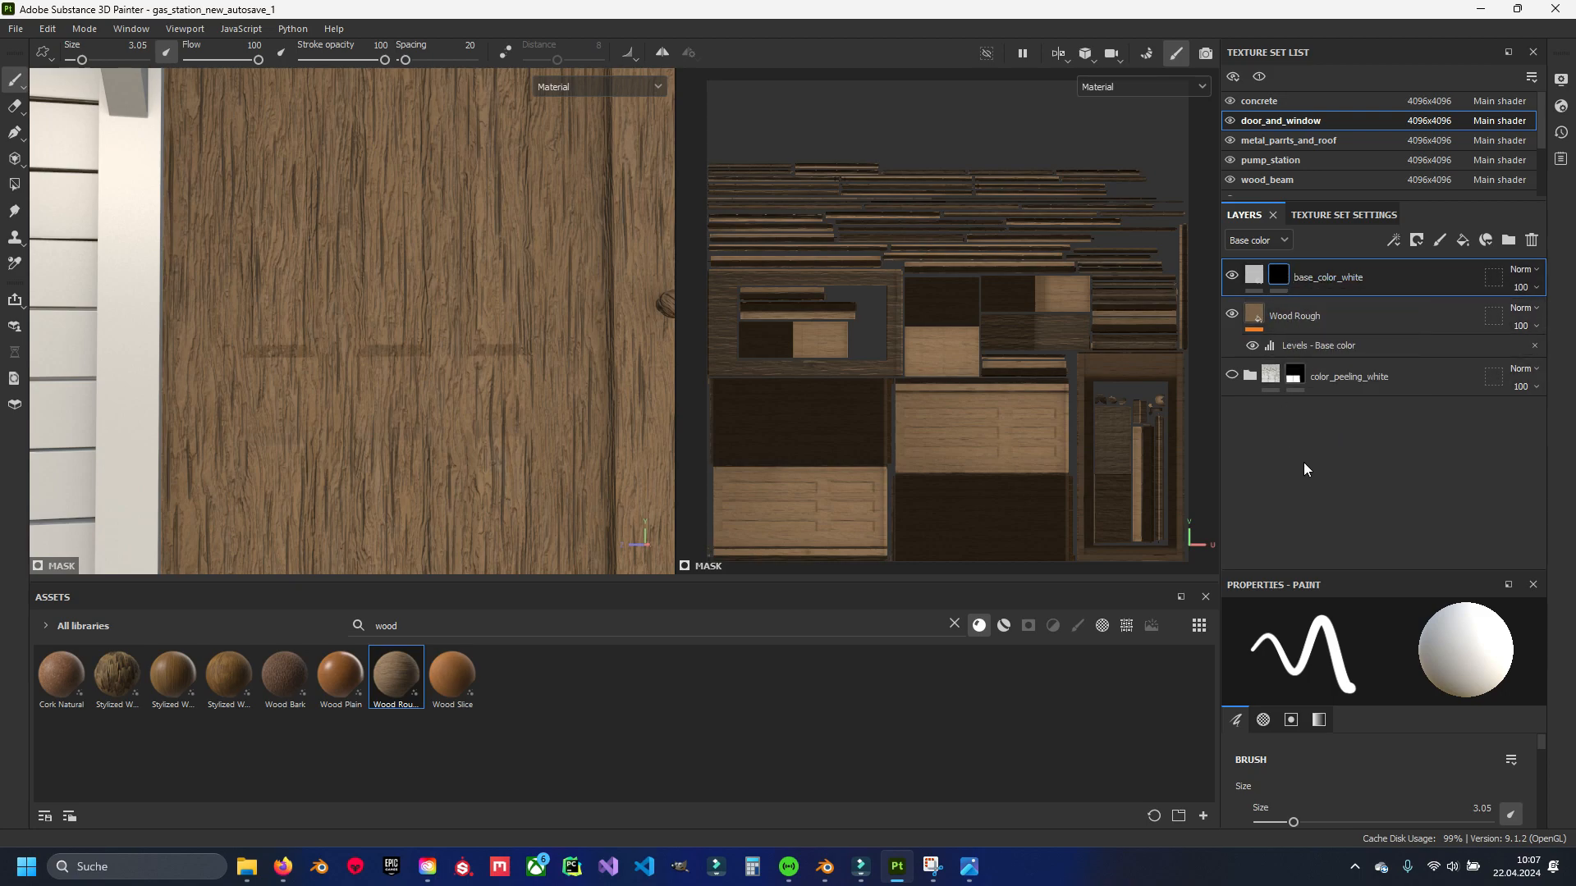
Clear the wood search and search the smart masks for dirt.
left_click(347, 628)
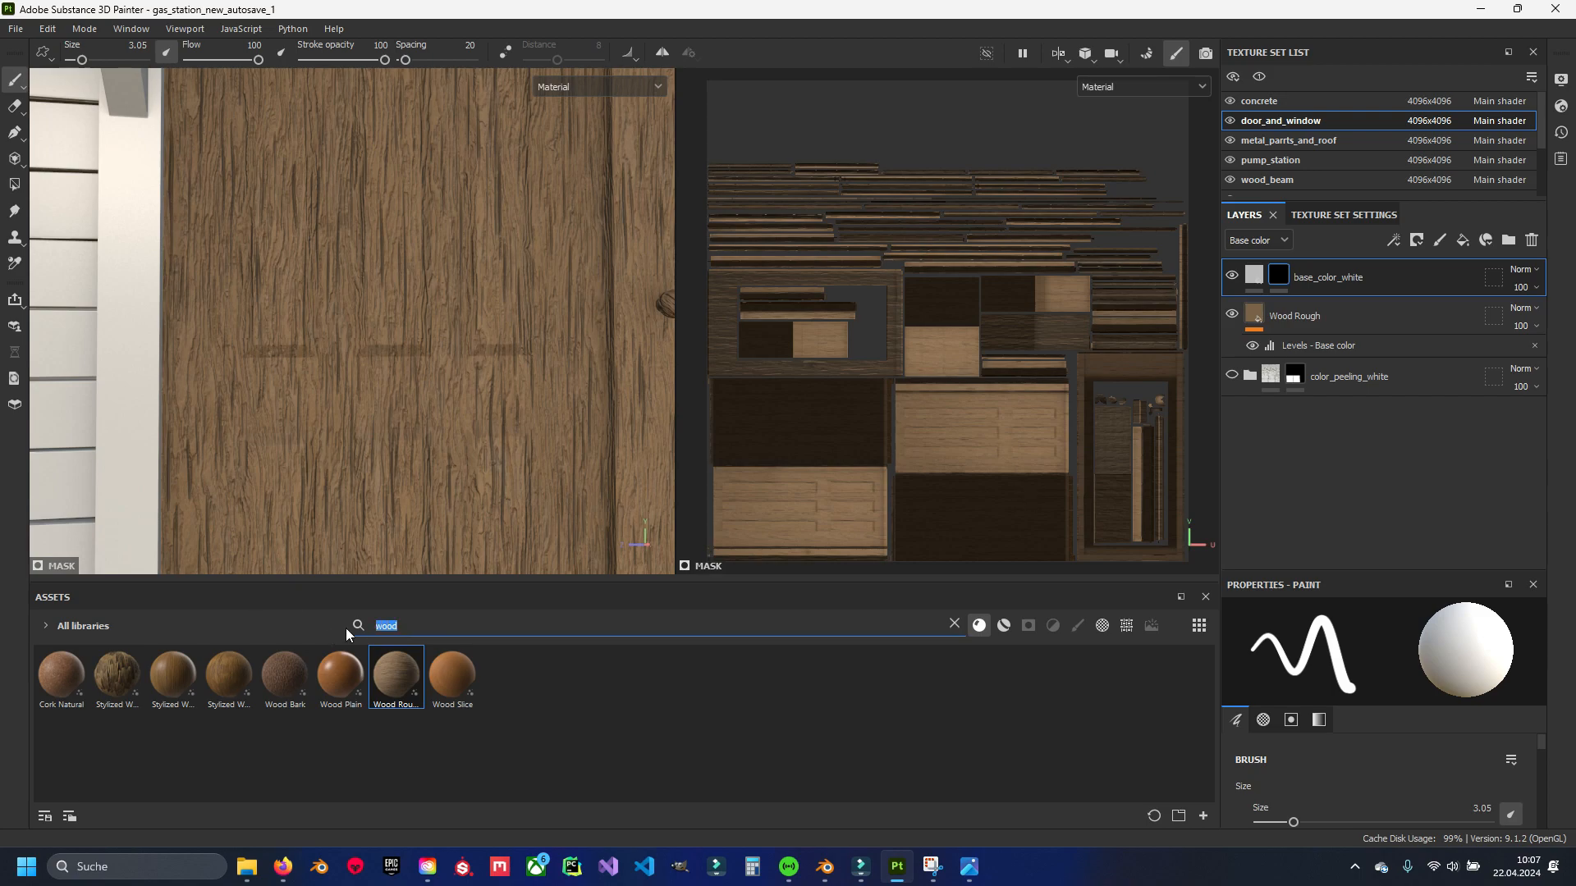
key("BackSpace")
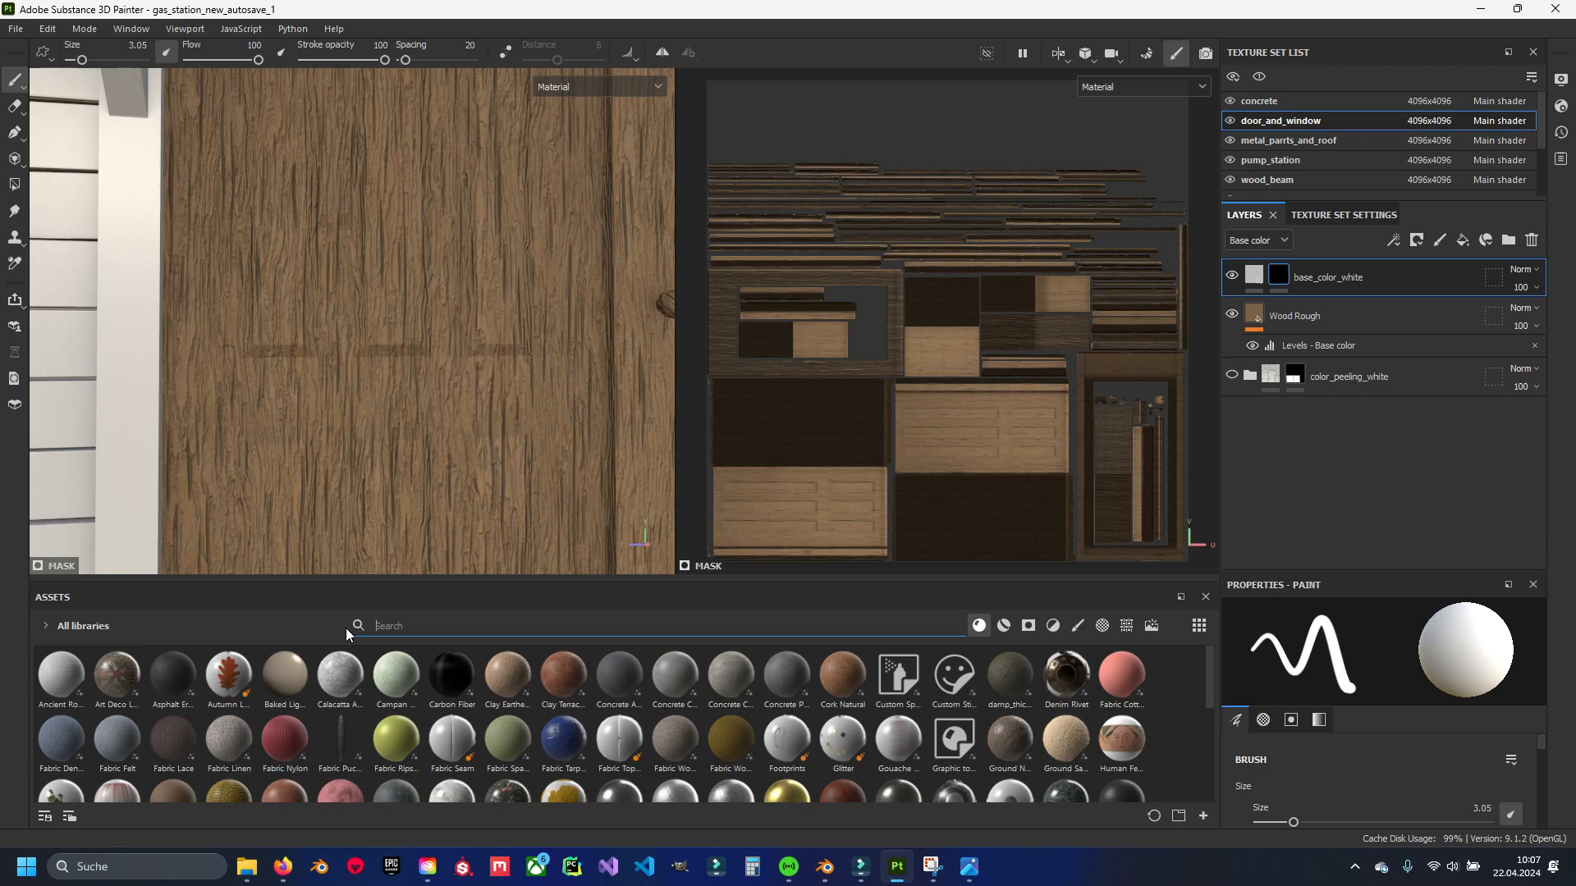
left_click(1027, 626)
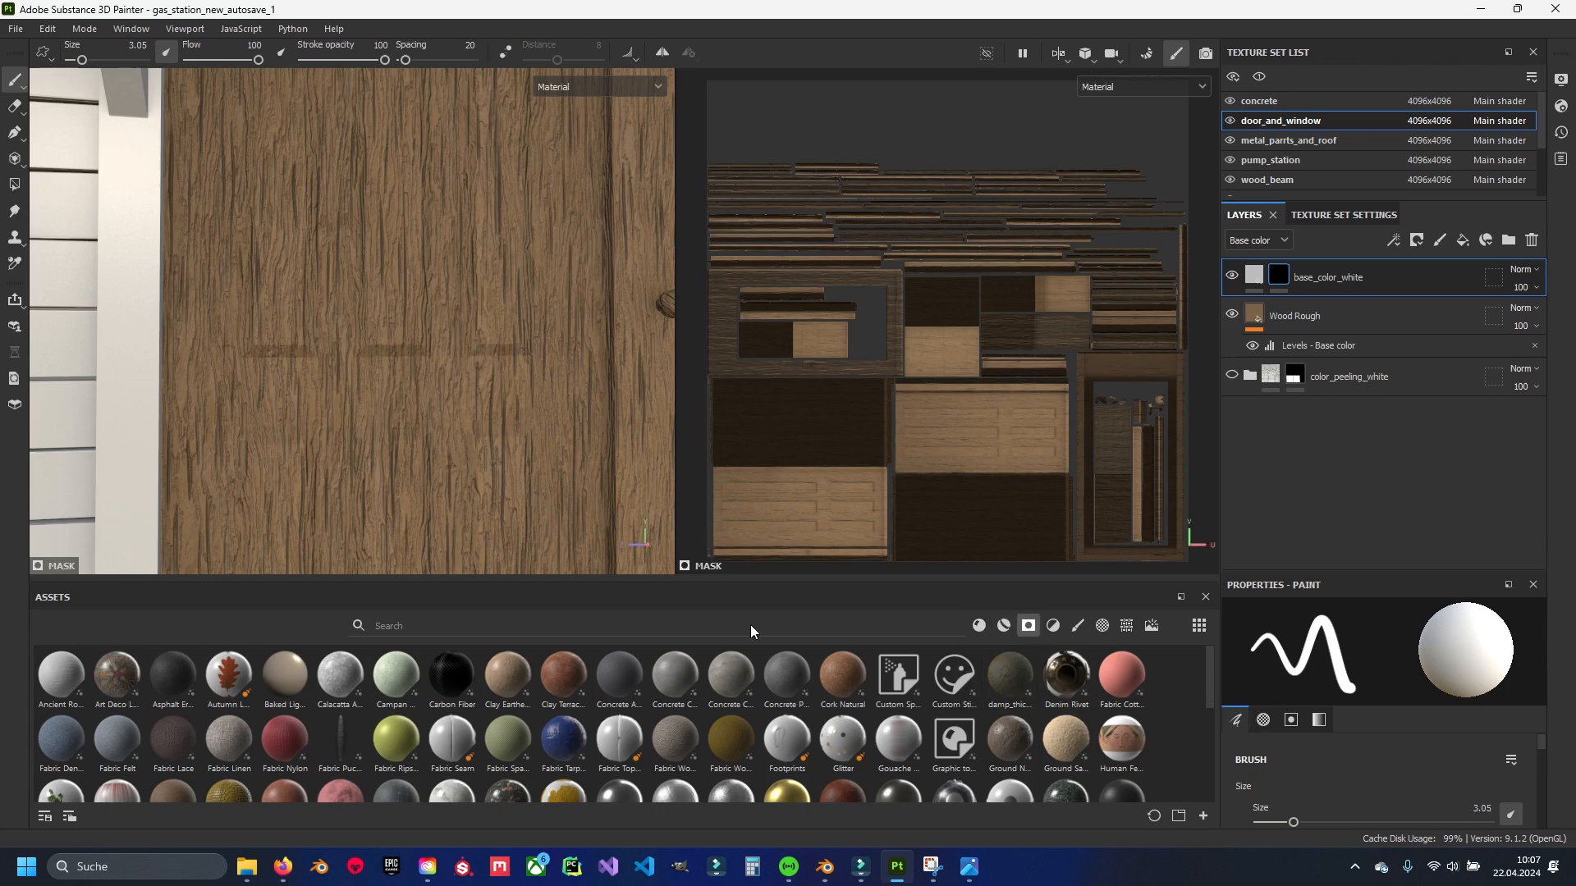
left_click(534, 624)
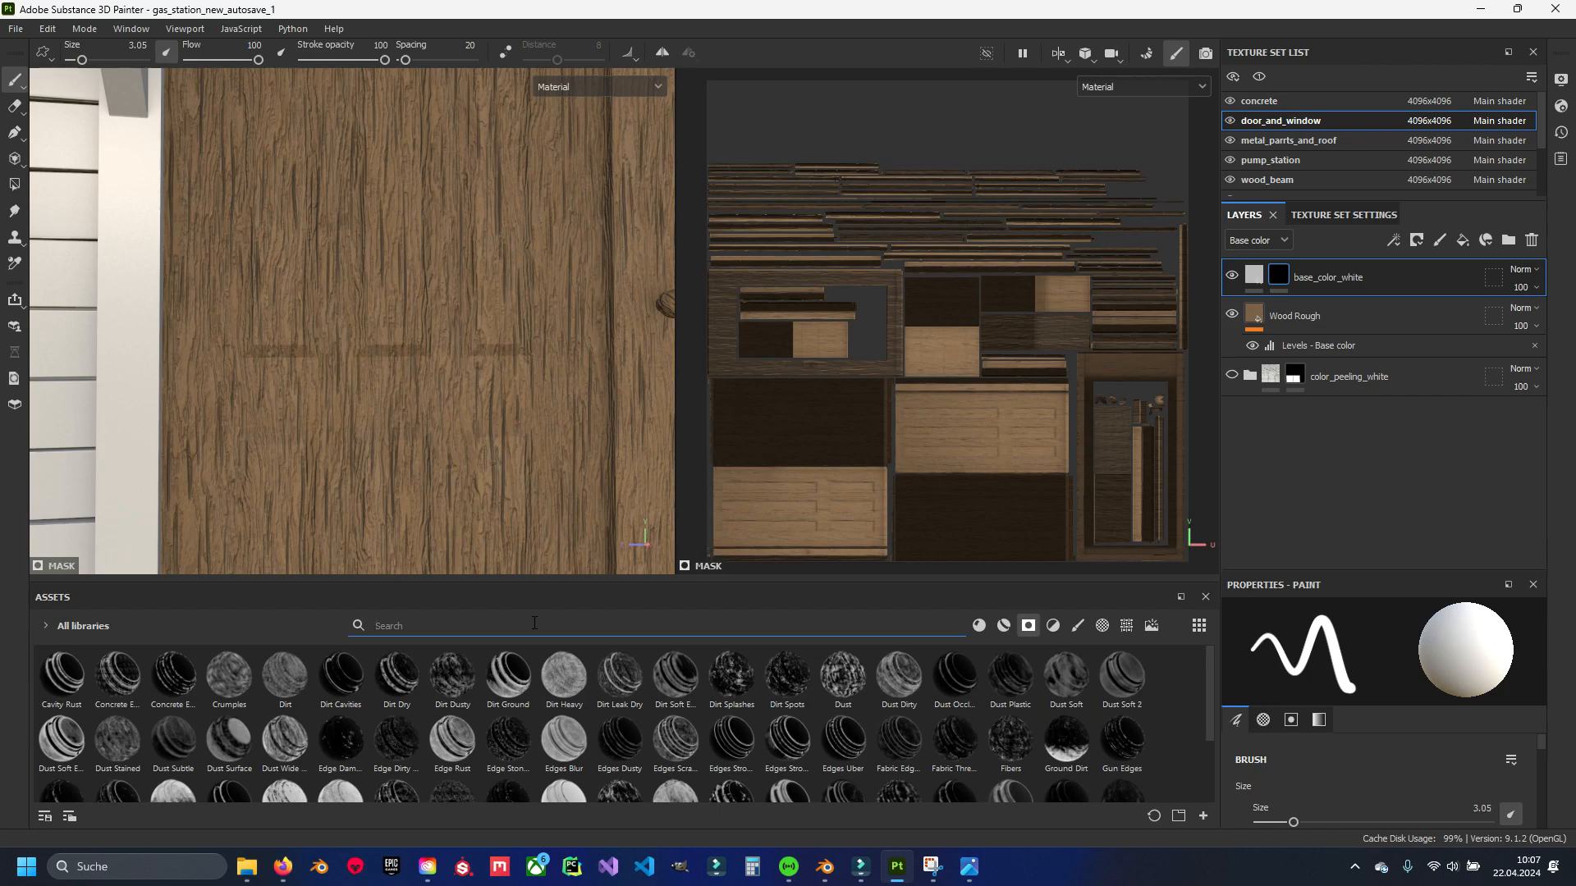
type("dirt")
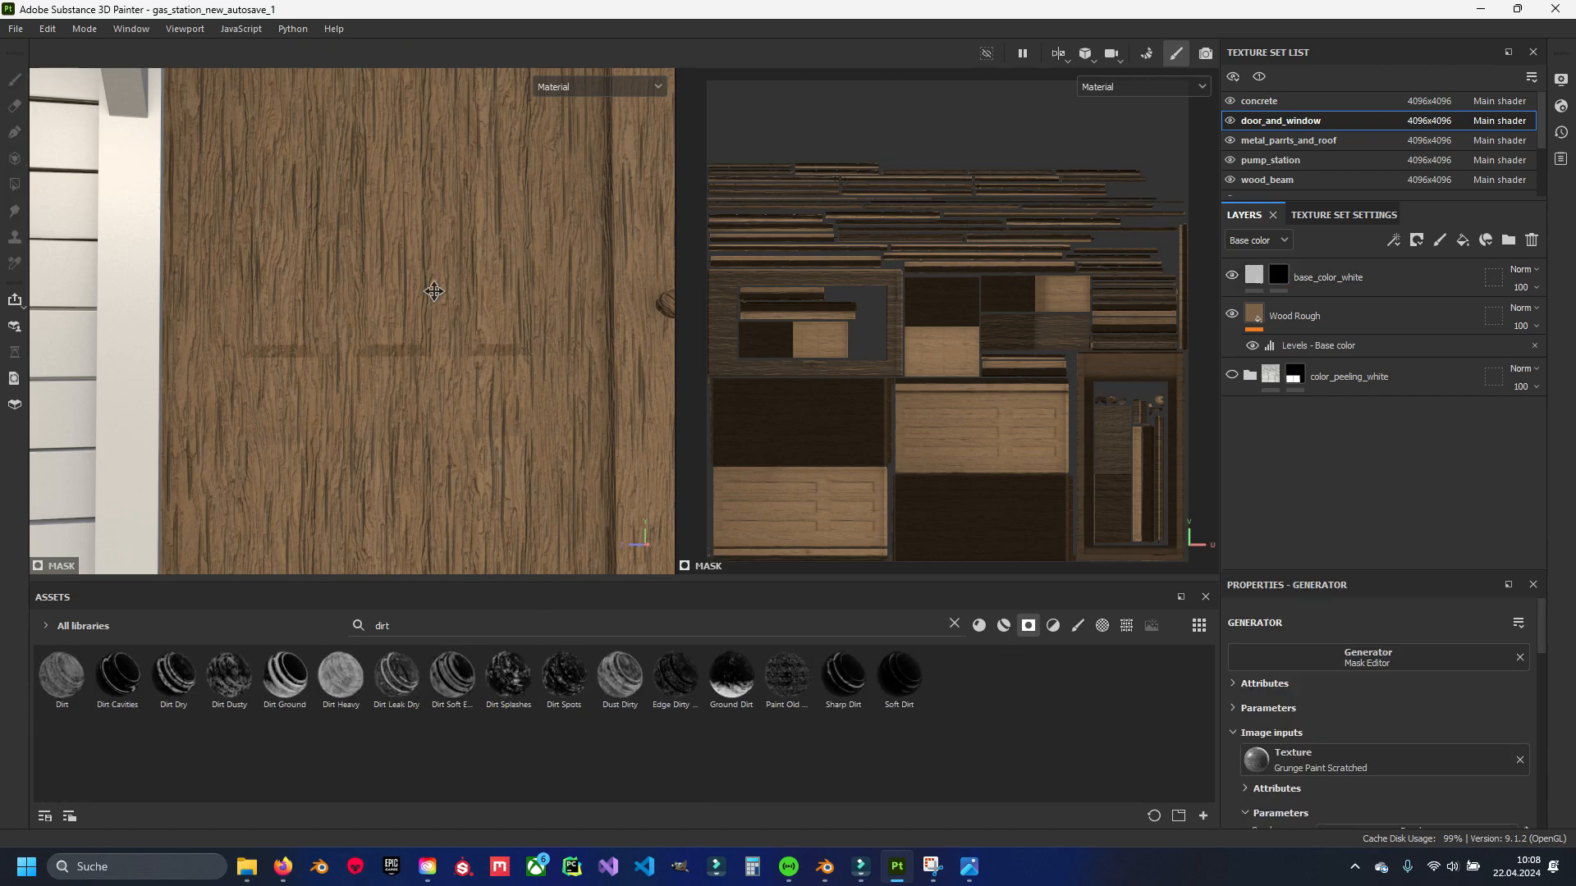
Add a Metal Edge Wear generator to the mask of base_color_white.
left_click_drag(434, 291, 247, 425, "alt")
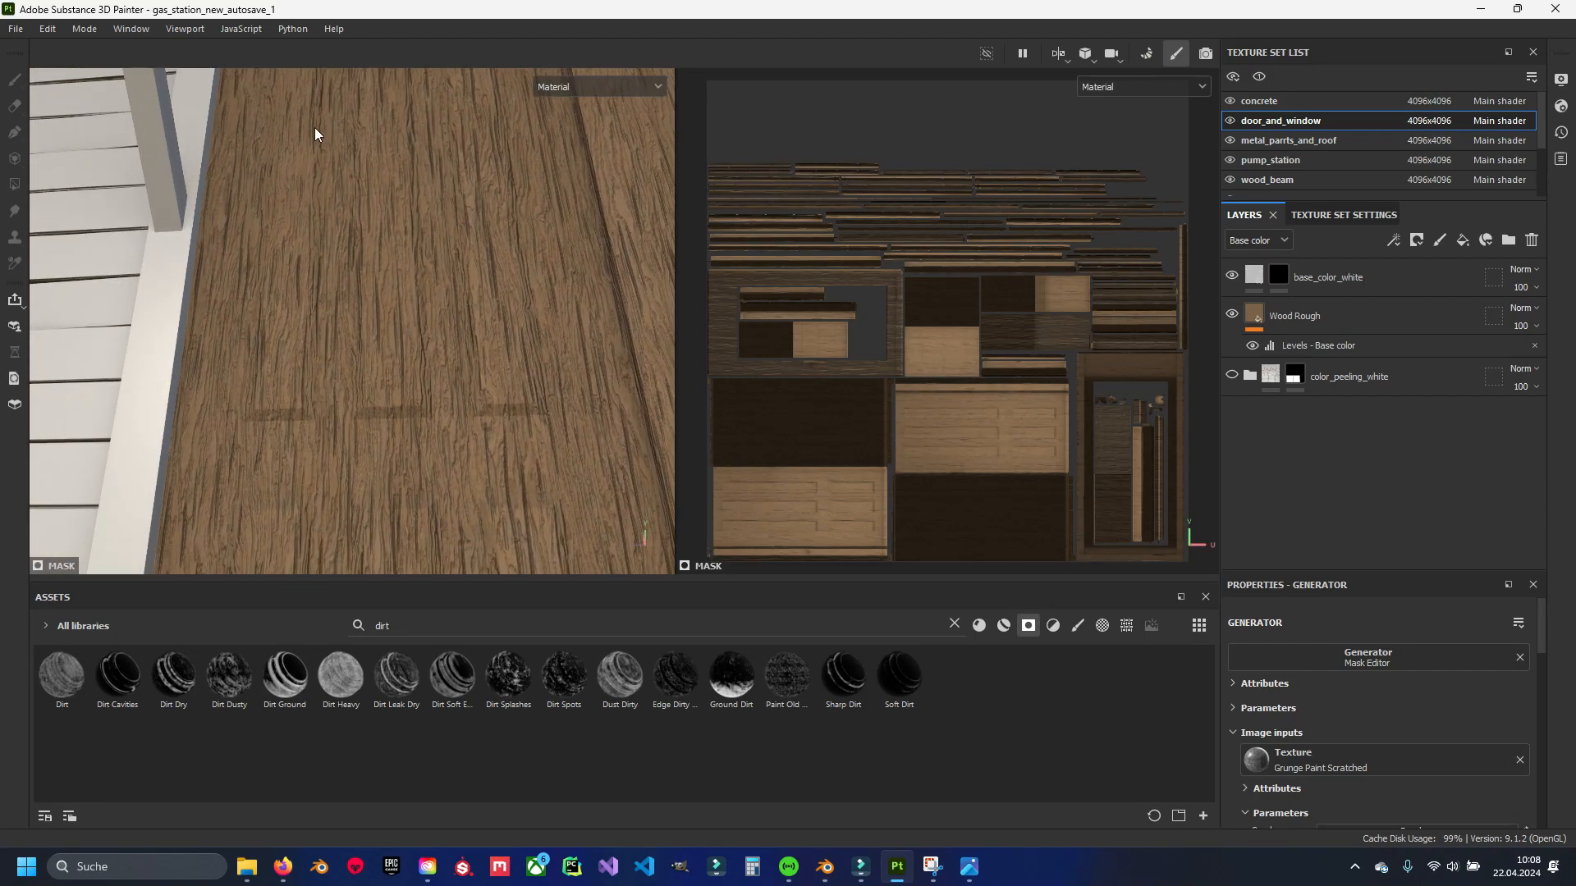
middle_click_drag(271, 452, 293, 414)
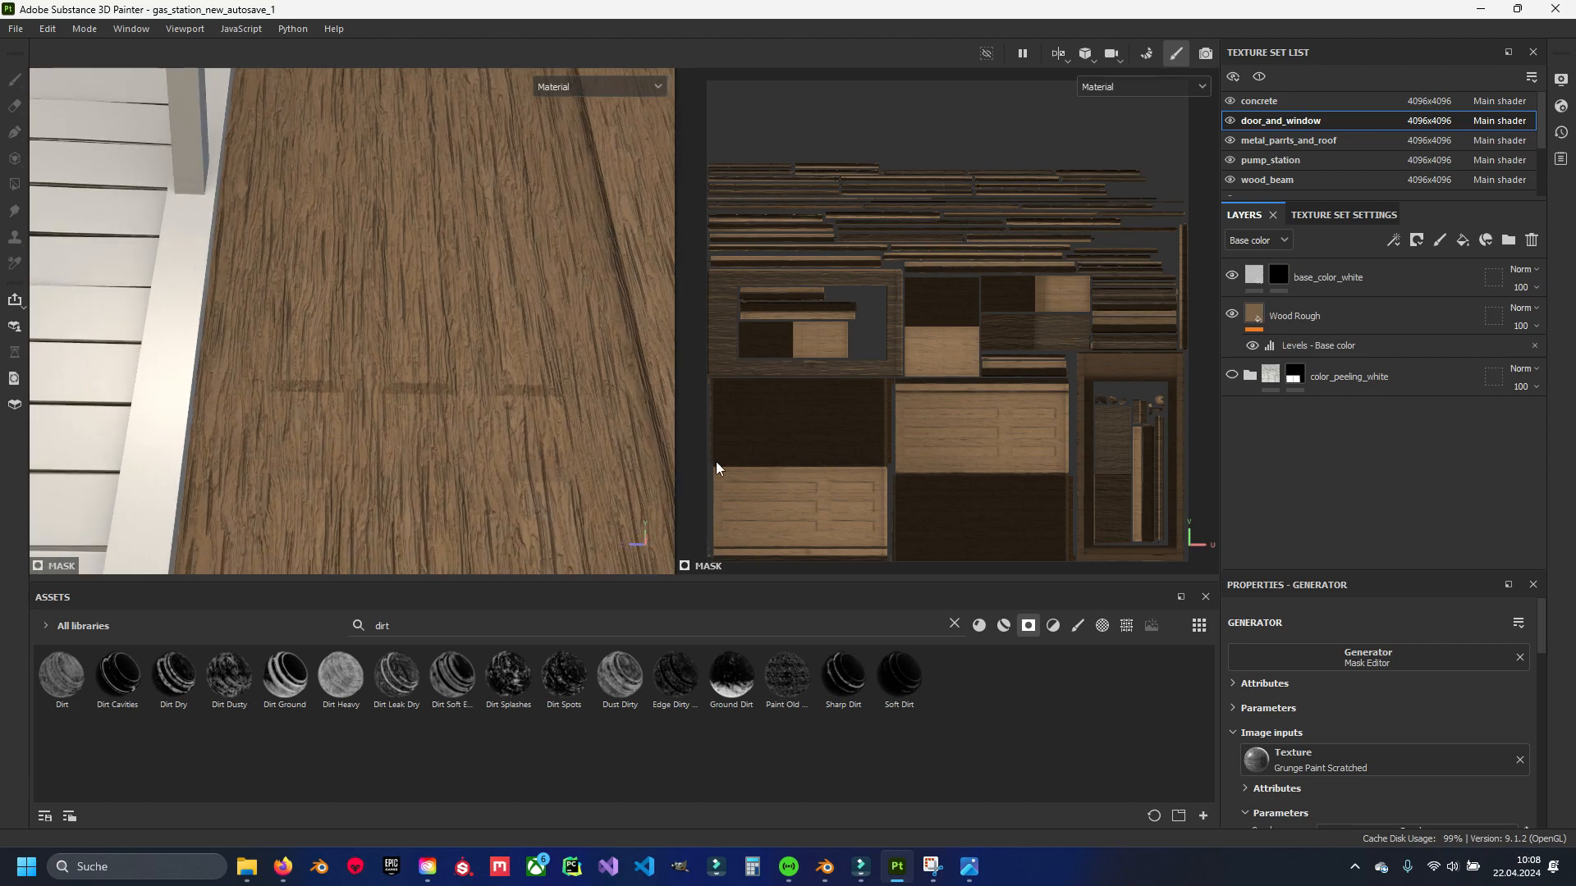
left_click_drag(528, 395, 538, 413, "alt")
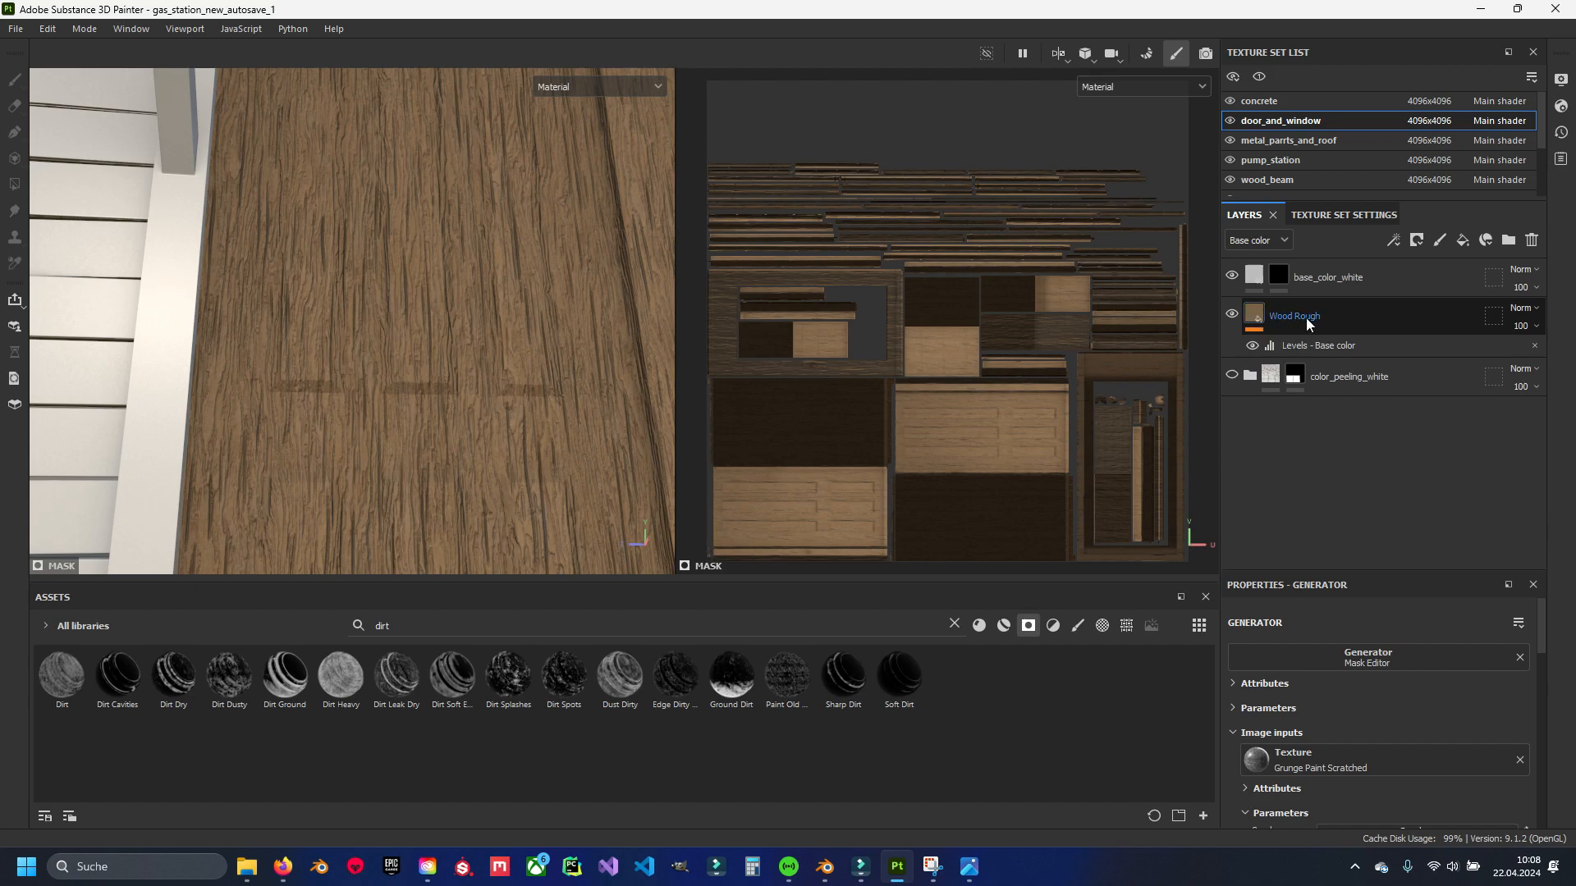
left_click(1278, 278)
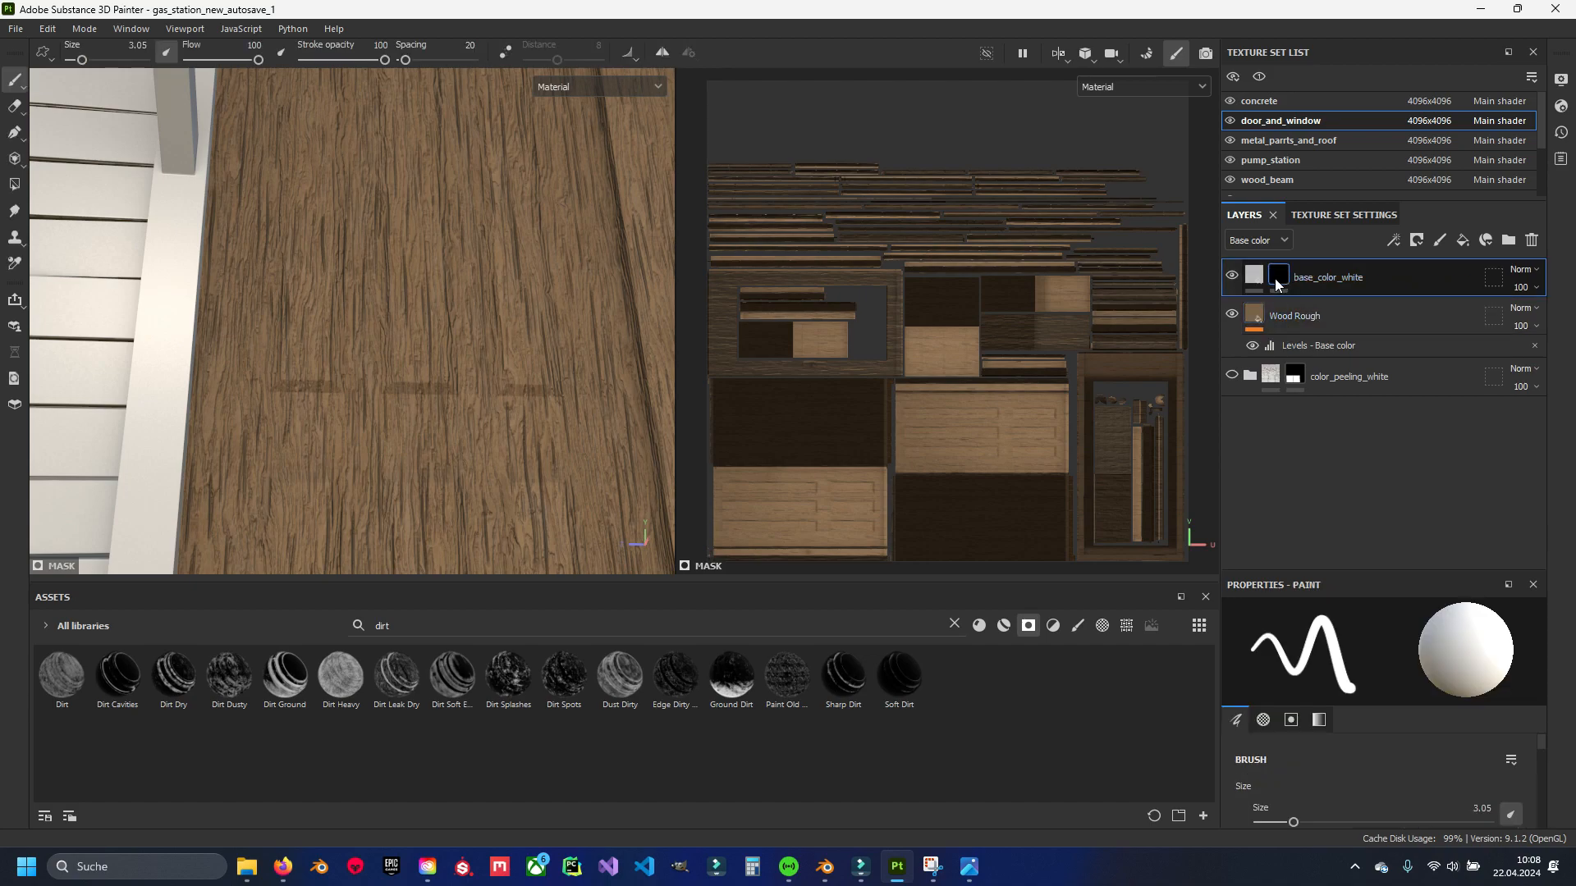
right_click(1276, 279)
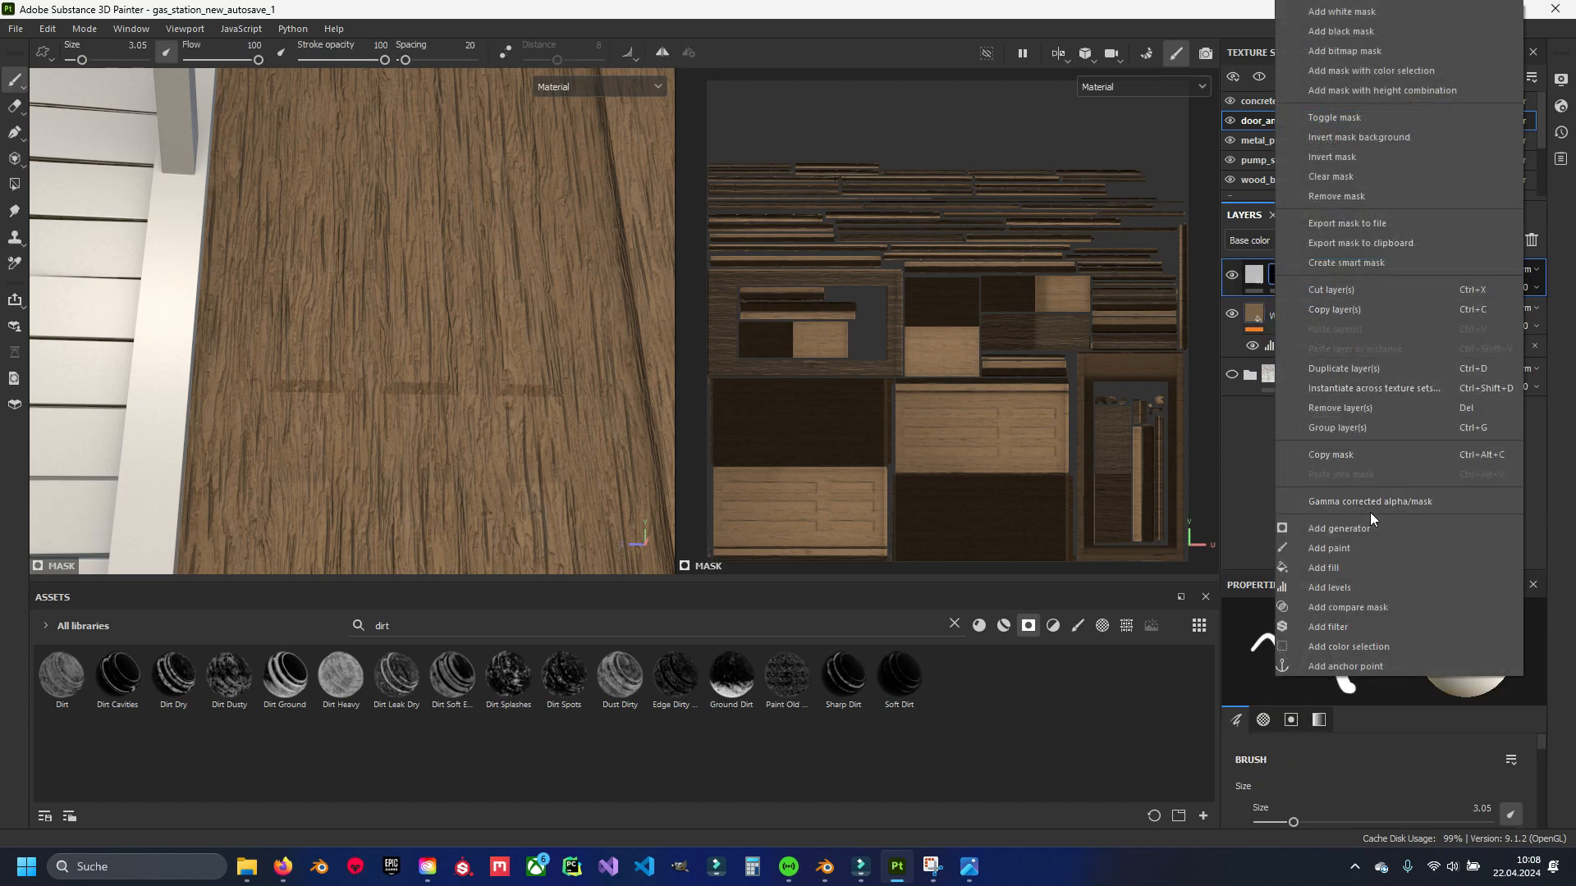
left_click(1360, 529)
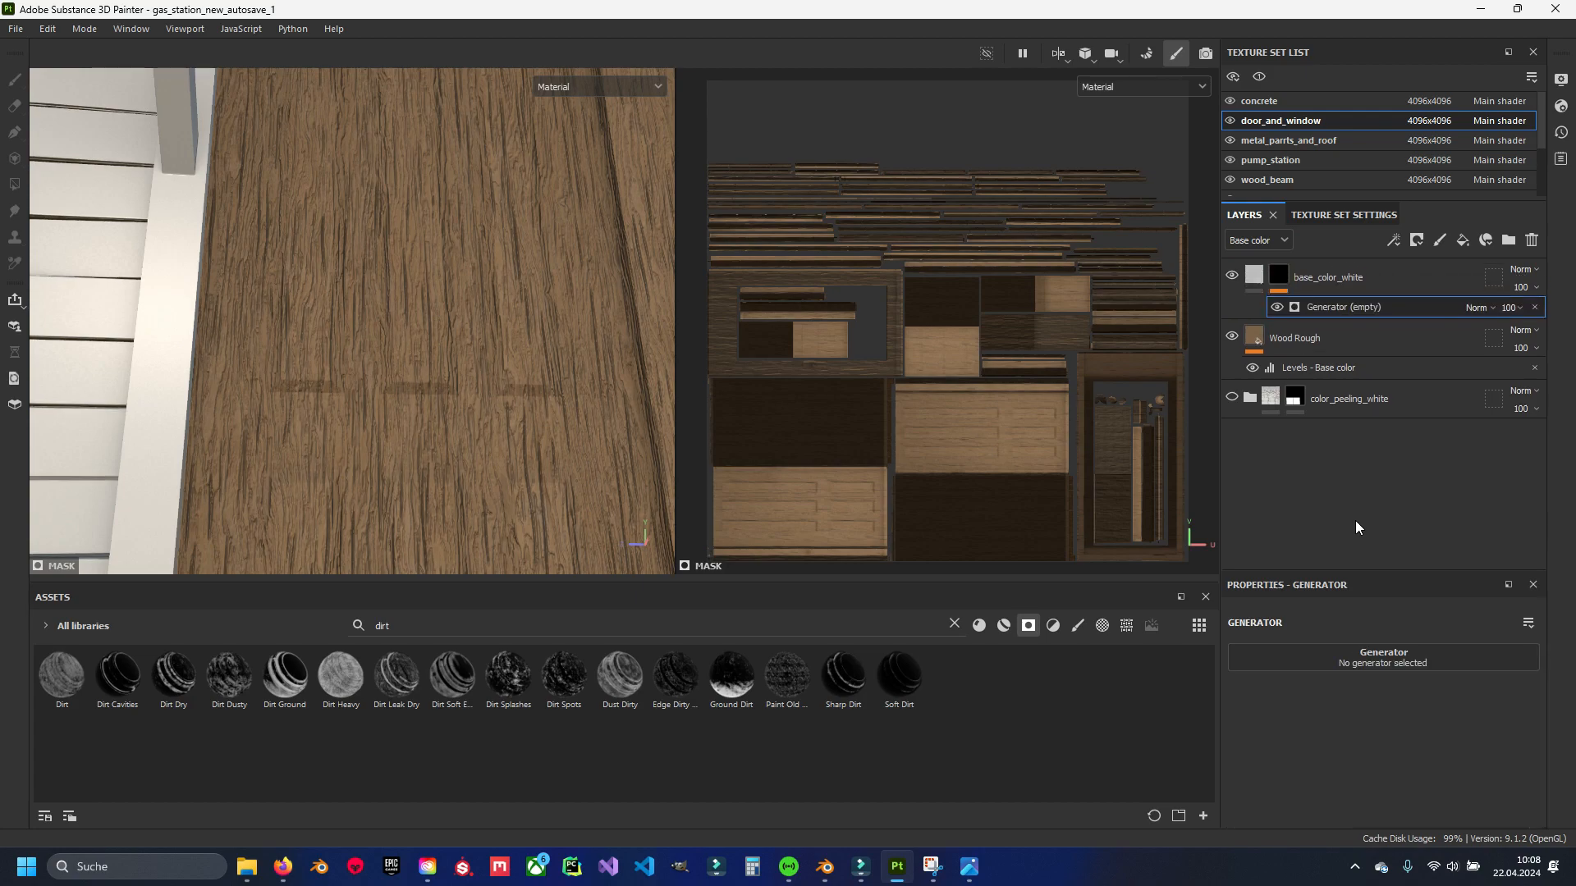
left_click(1348, 654)
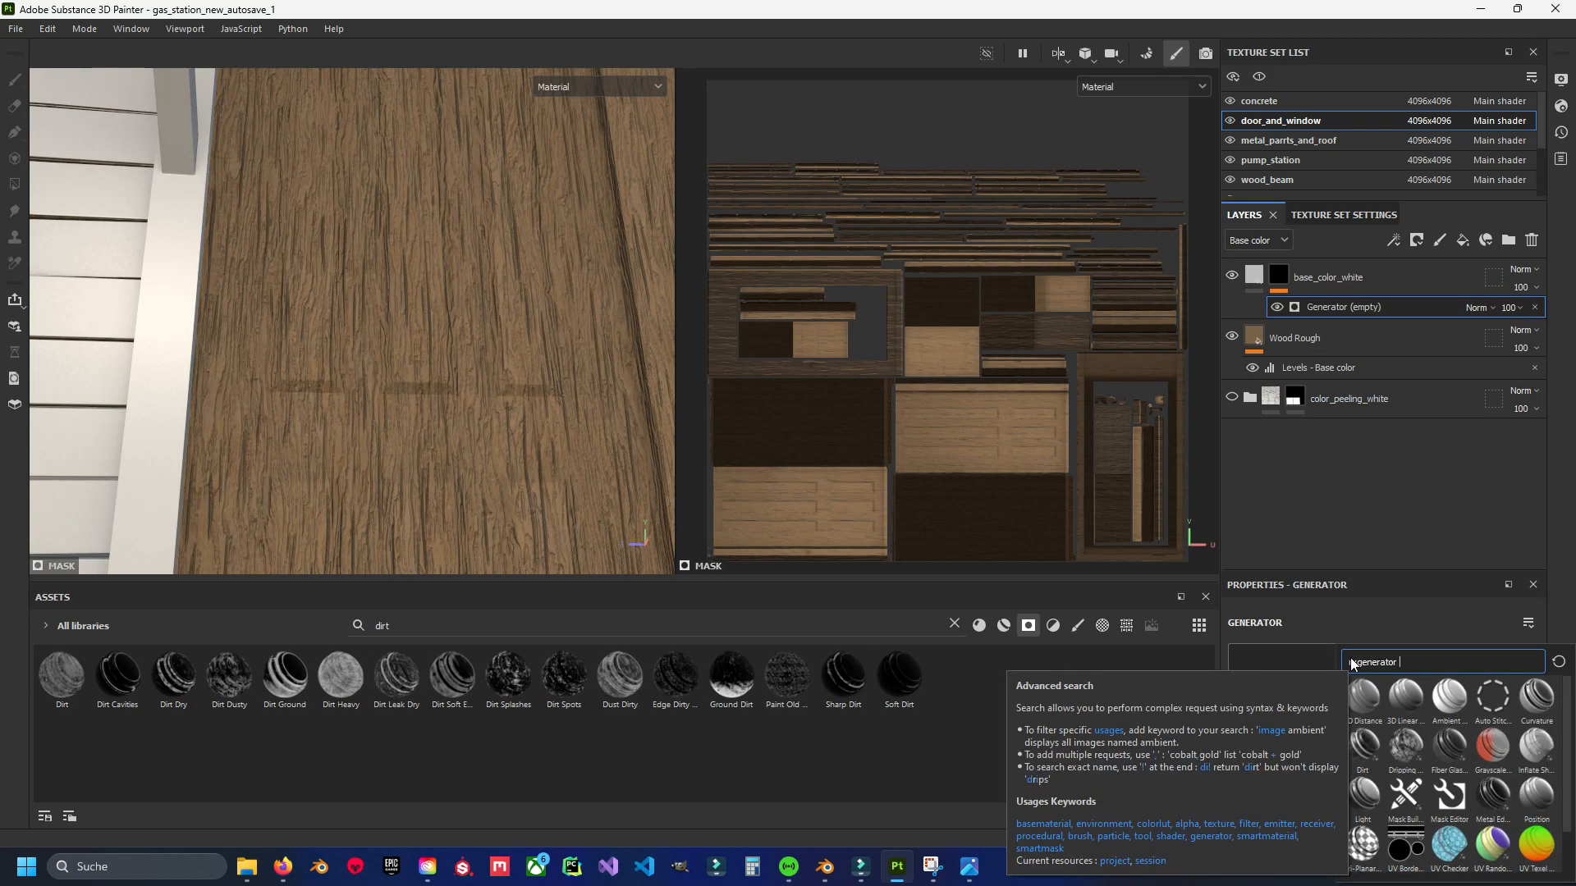
left_click(1495, 798)
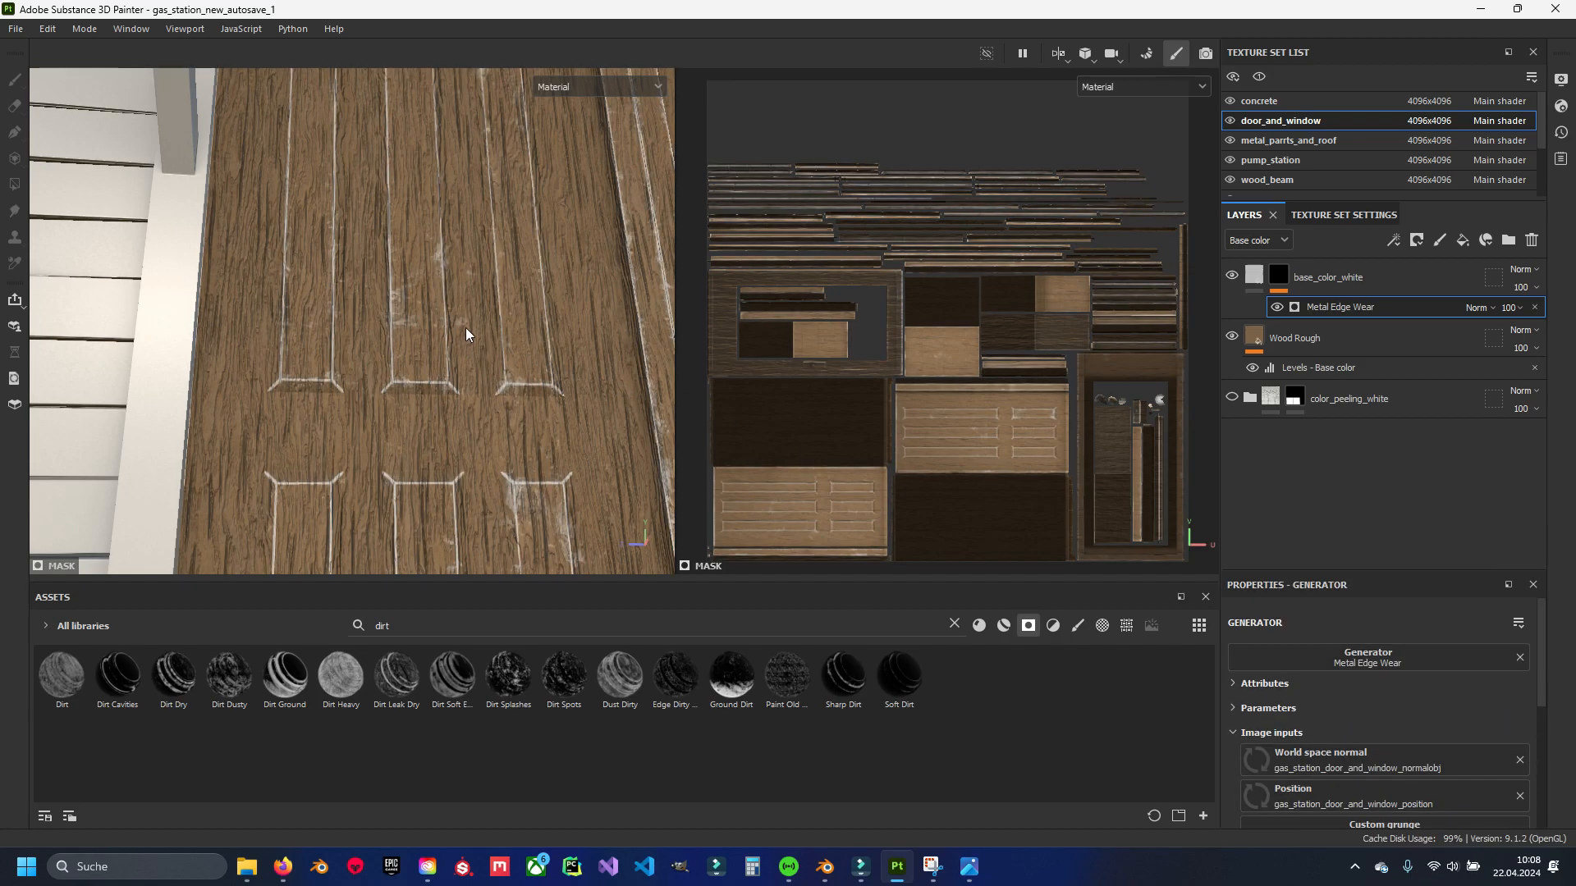
Set the Metal Edge Wear generator's Invert parameter to True so that white paint covers the door except its worn edges.
left_click_drag(451, 321, 343, 375, "alt")
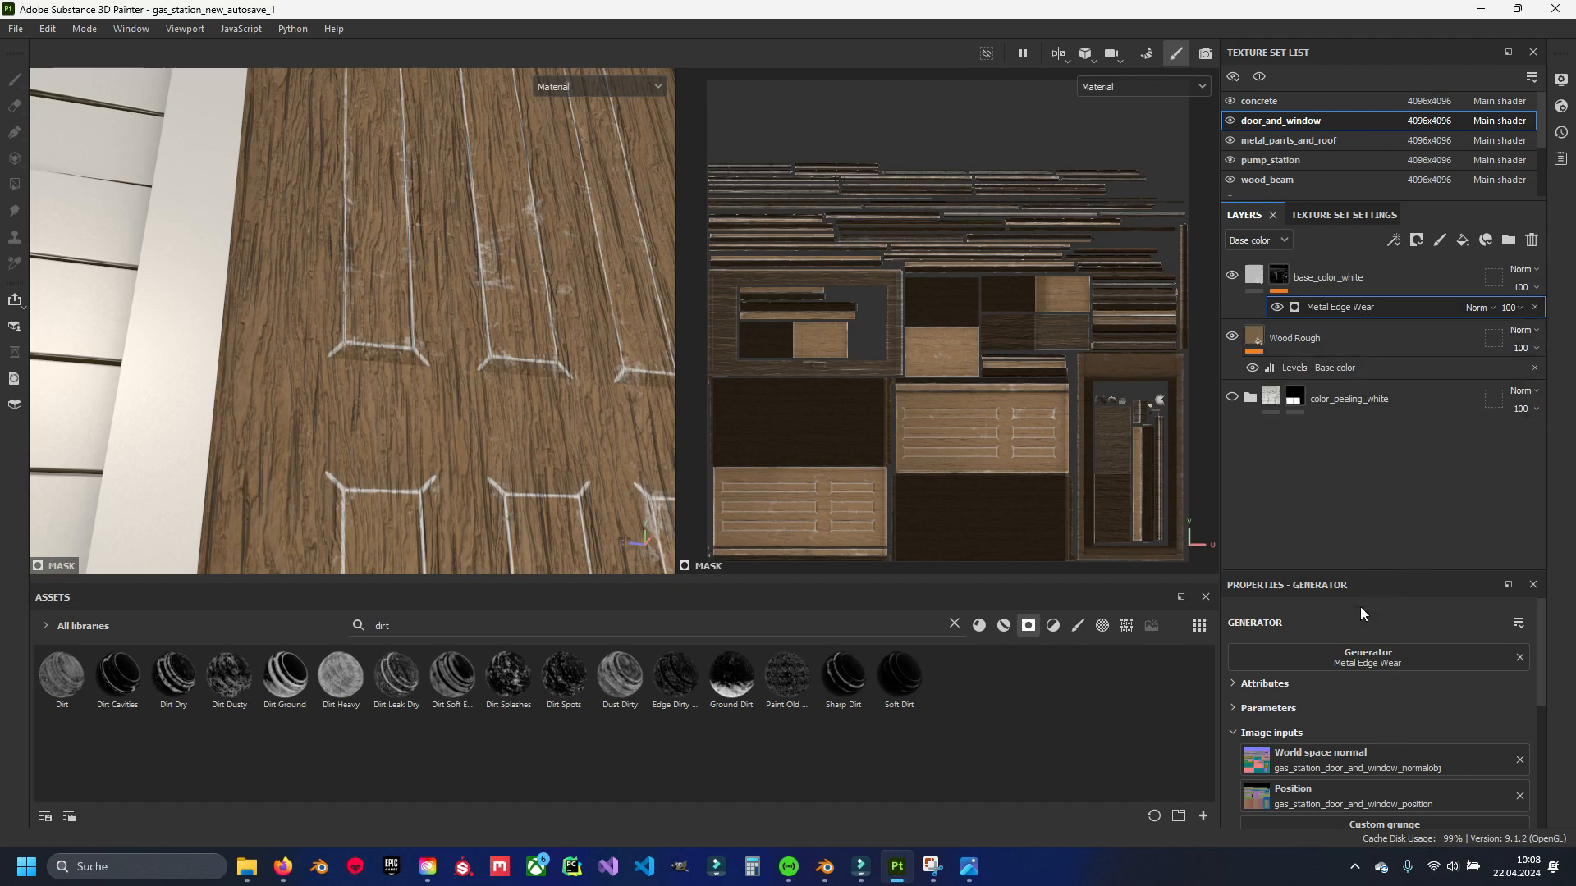
scroll(1387, 656, "down", 2)
scroll(1377, 701, "up", 2)
left_click(1268, 683)
left_click(1266, 684)
left_click(1264, 707)
scroll(1297, 701, "down", 1)
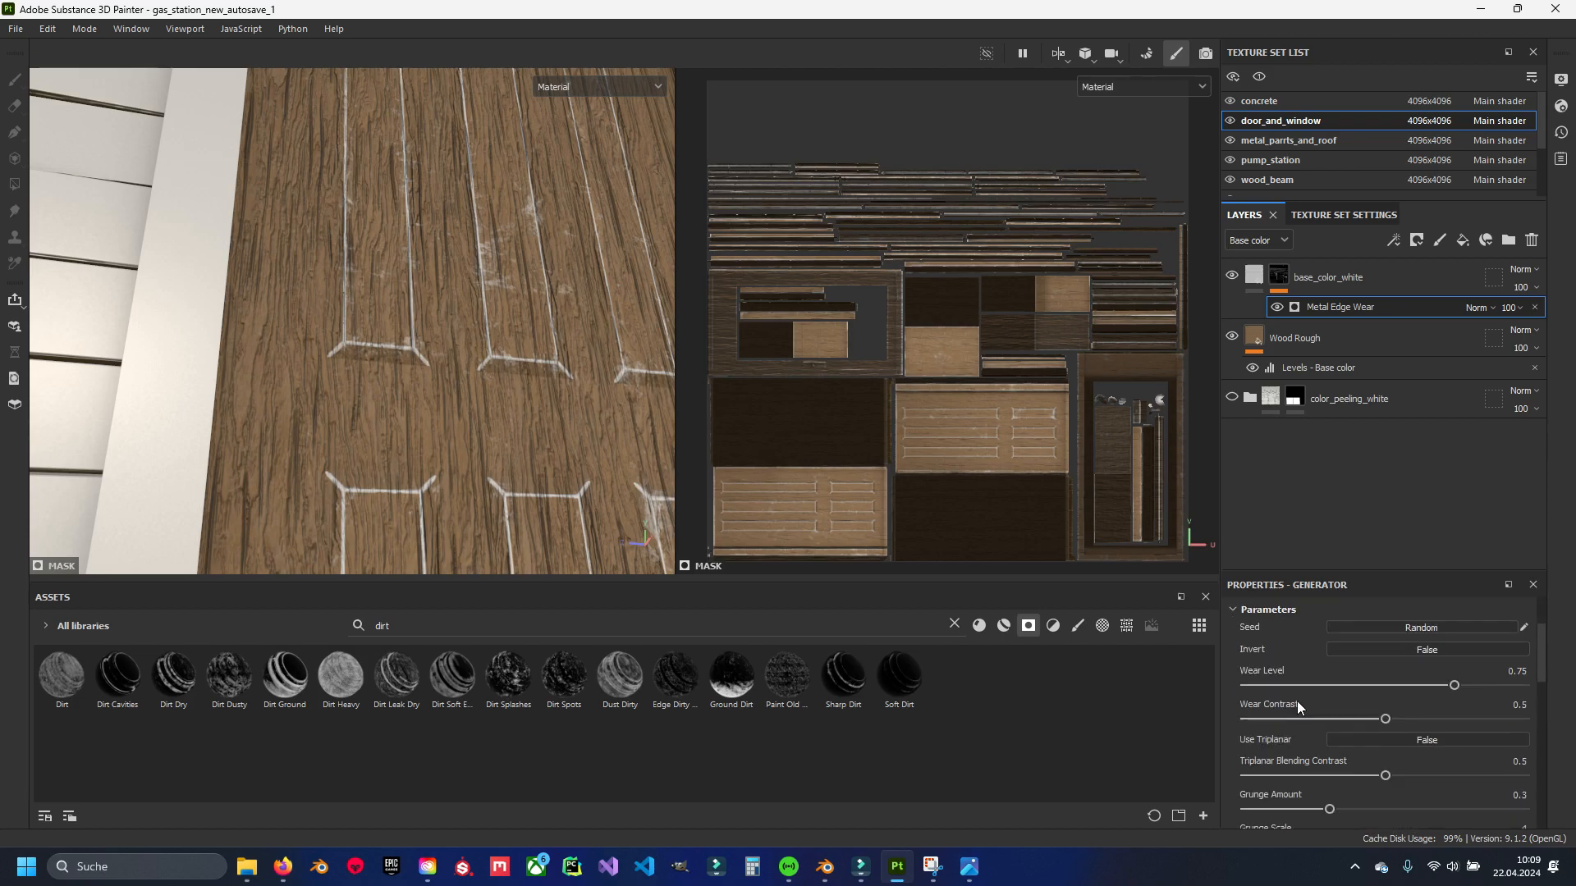
left_click(1415, 649)
left_click_drag(585, 490, 526, 441, "alt")
left_click_drag(377, 401, 585, 423, "alt")
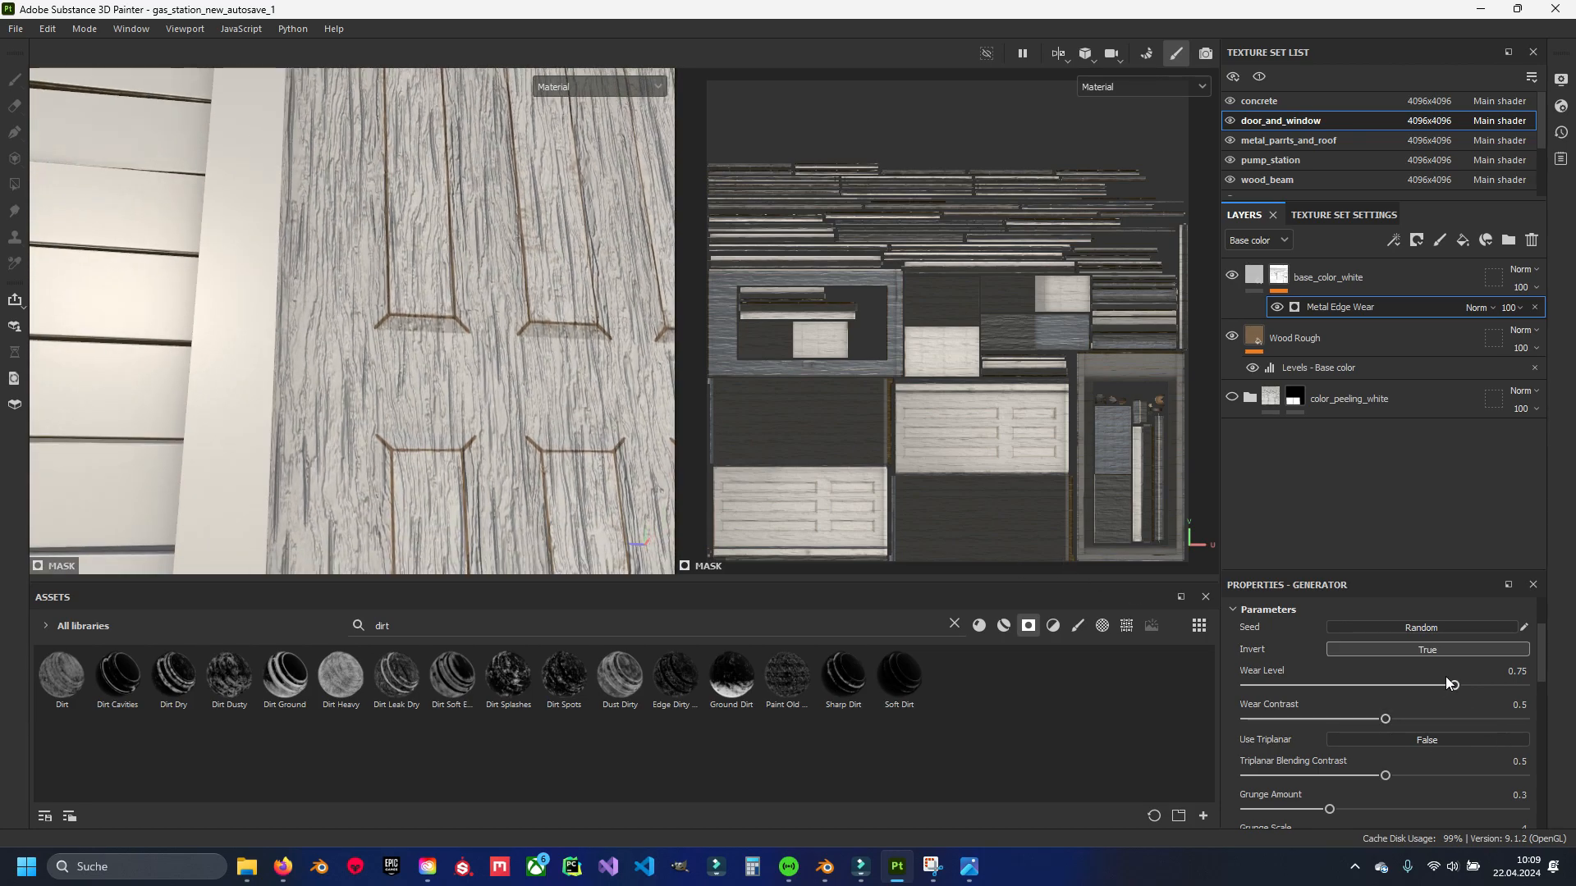
Set the generator's Wear Level to 0.87 and its Wear Contrast to 1, checking the peeling around the door panels and knob.
left_click_drag(1474, 682, 1491, 682)
left_click_drag(648, 443, 553, 372, "alt")
scroll(450, 356, "up", 5)
left_click_drag(446, 373, 452, 367, "alt")
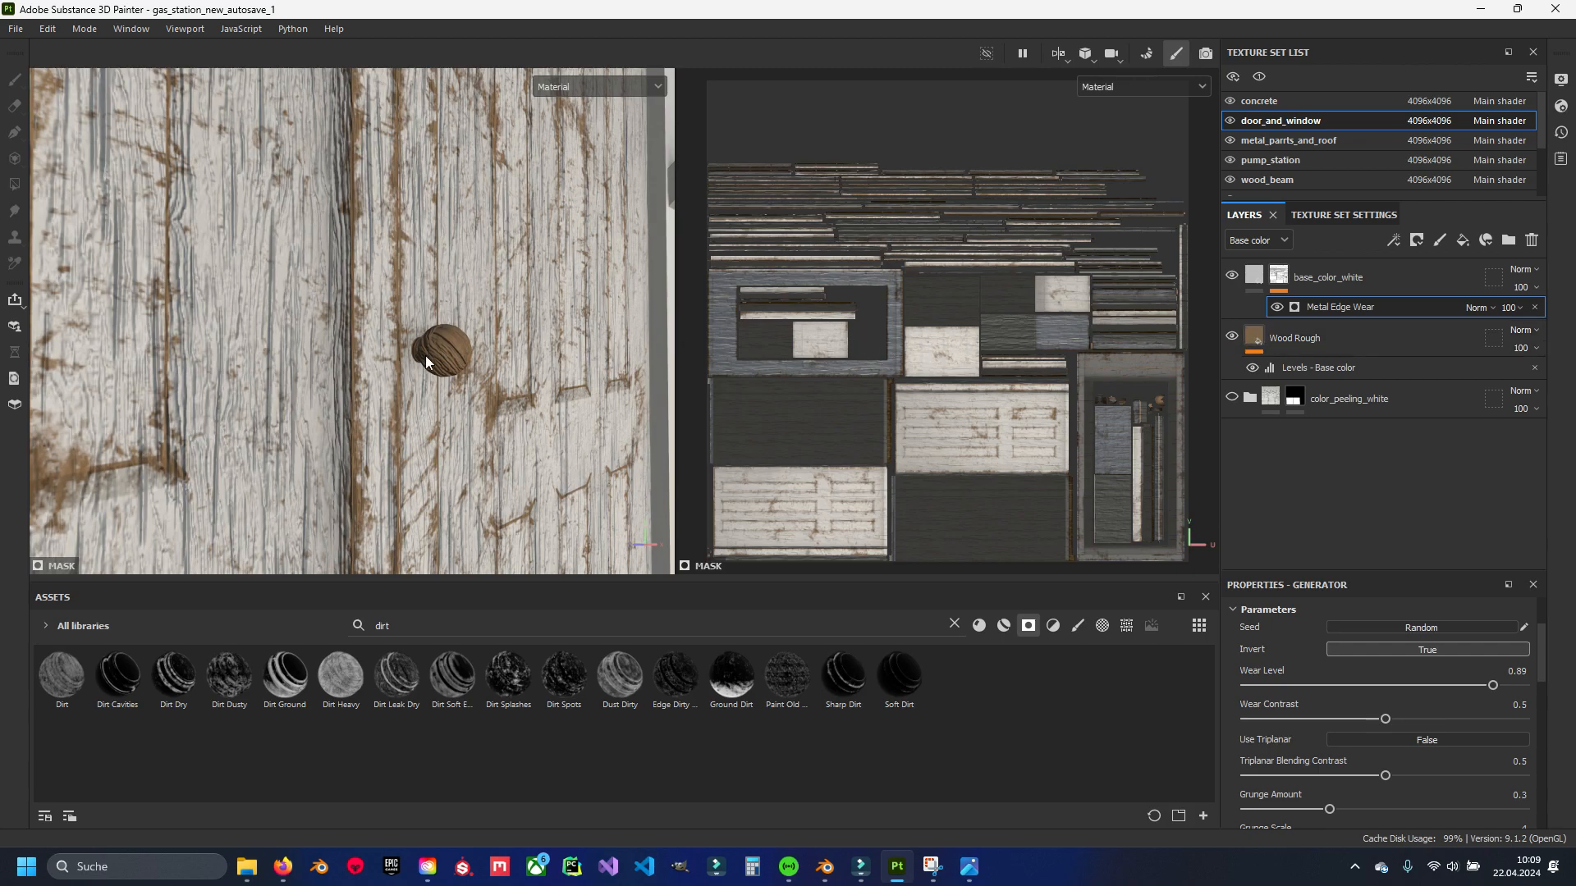
left_click_drag(497, 371, 372, 377, "alt")
middle_click_drag(144, 383, 407, 338, "alt")
scroll(460, 348, "down", 3)
left_click_drag(407, 338, 426, 323, "alt")
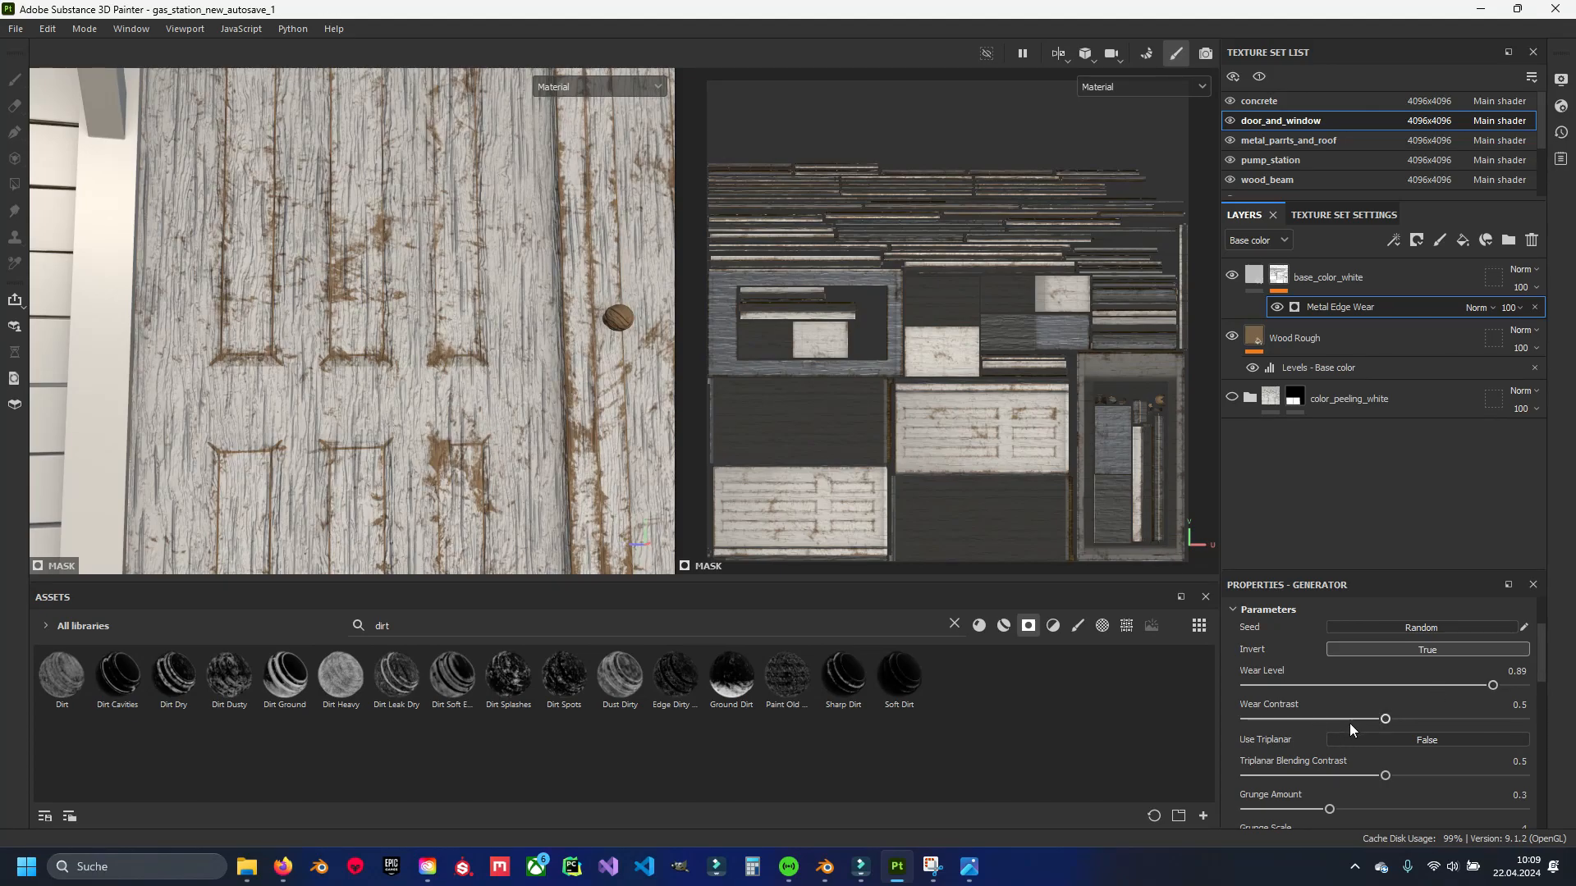
left_click_drag(1386, 719, 1530, 721)
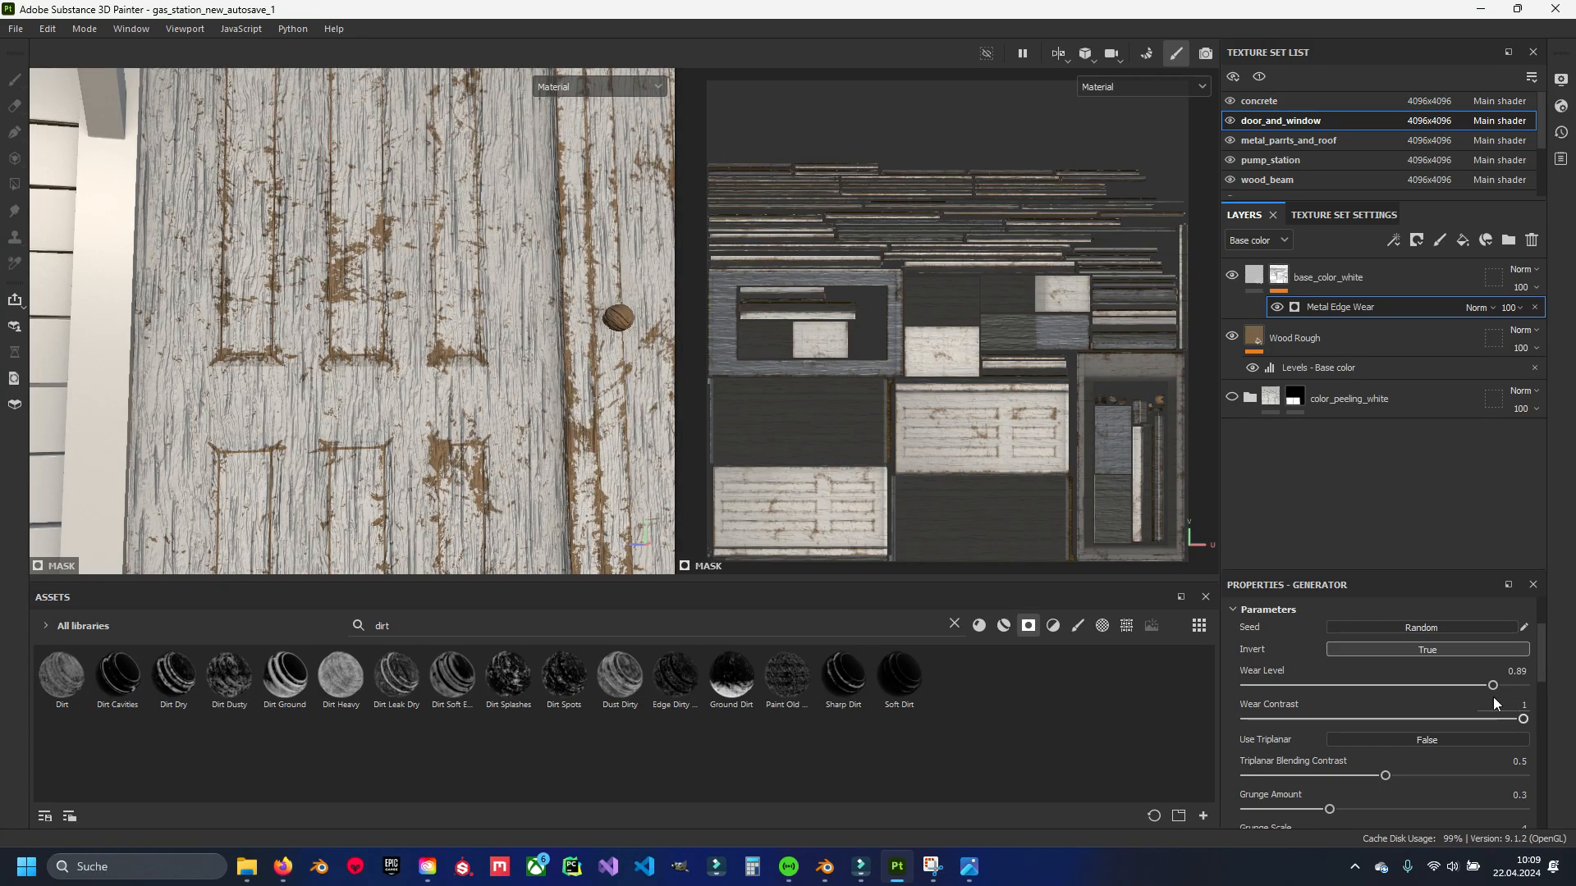
mouse_move(1451, 682)
left_mouse_down()
mouse_move(1515, 688)
mouse_move(1475, 692)
mouse_move(1490, 692)
left_mouse_up()
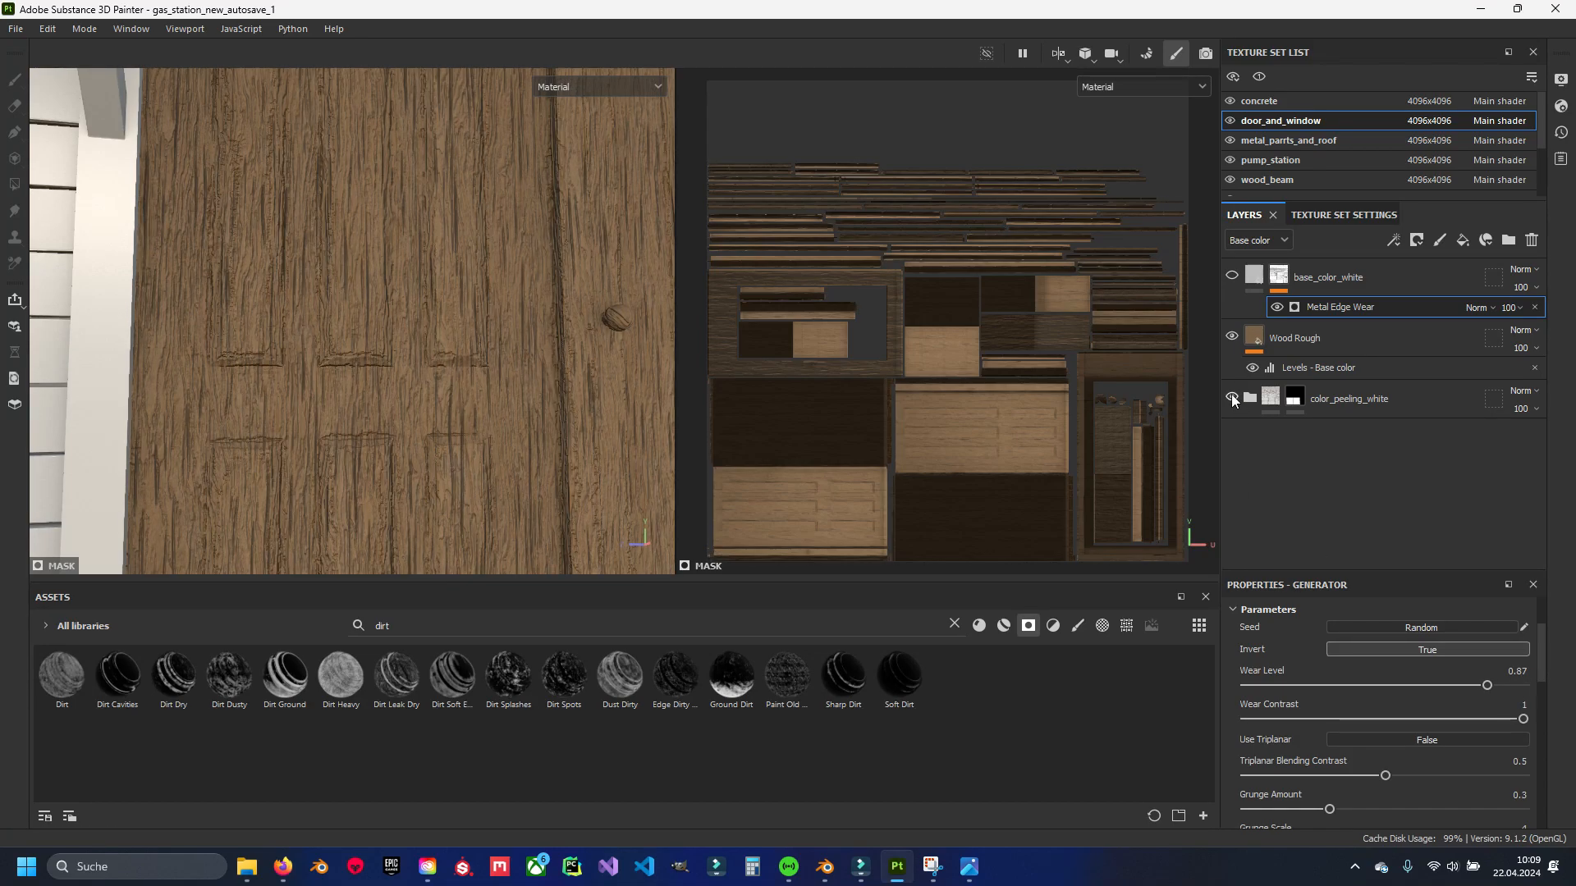
Compare the door with the white paint hidden and shown, and set the Wear Level to 0.89.
left_click(1231, 338)
scroll(483, 382, "down", 3)
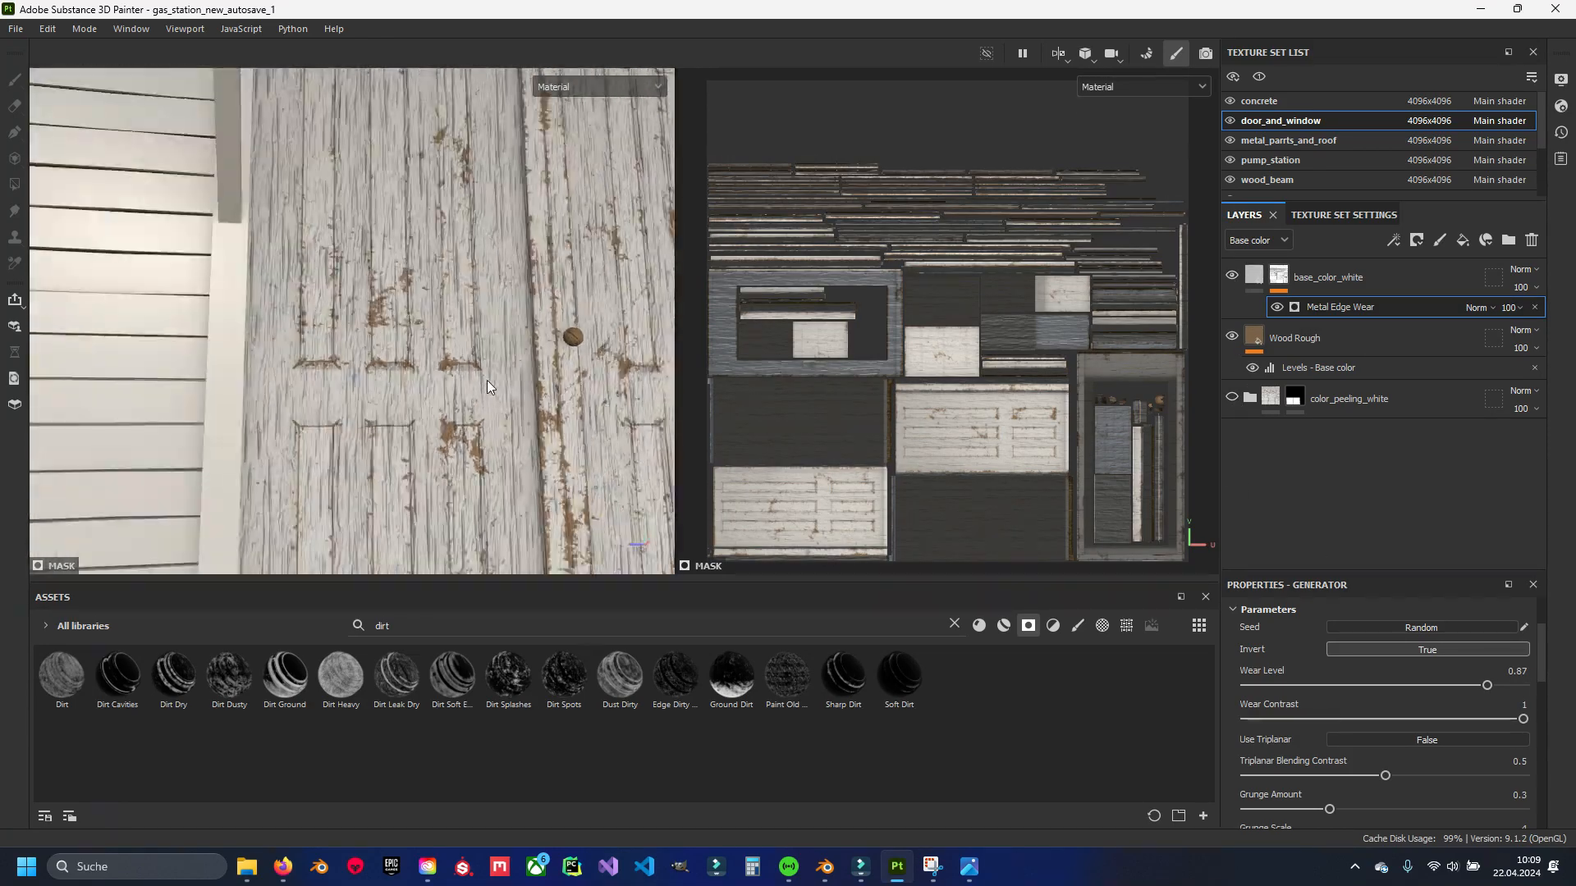
scroll(468, 394, "up", 3)
left_click_drag(468, 394, 461, 357, "alt")
mouse_move(1491, 686)
left_mouse_down()
mouse_move(1519, 686)
mouse_move(1489, 688)
left_mouse_up()
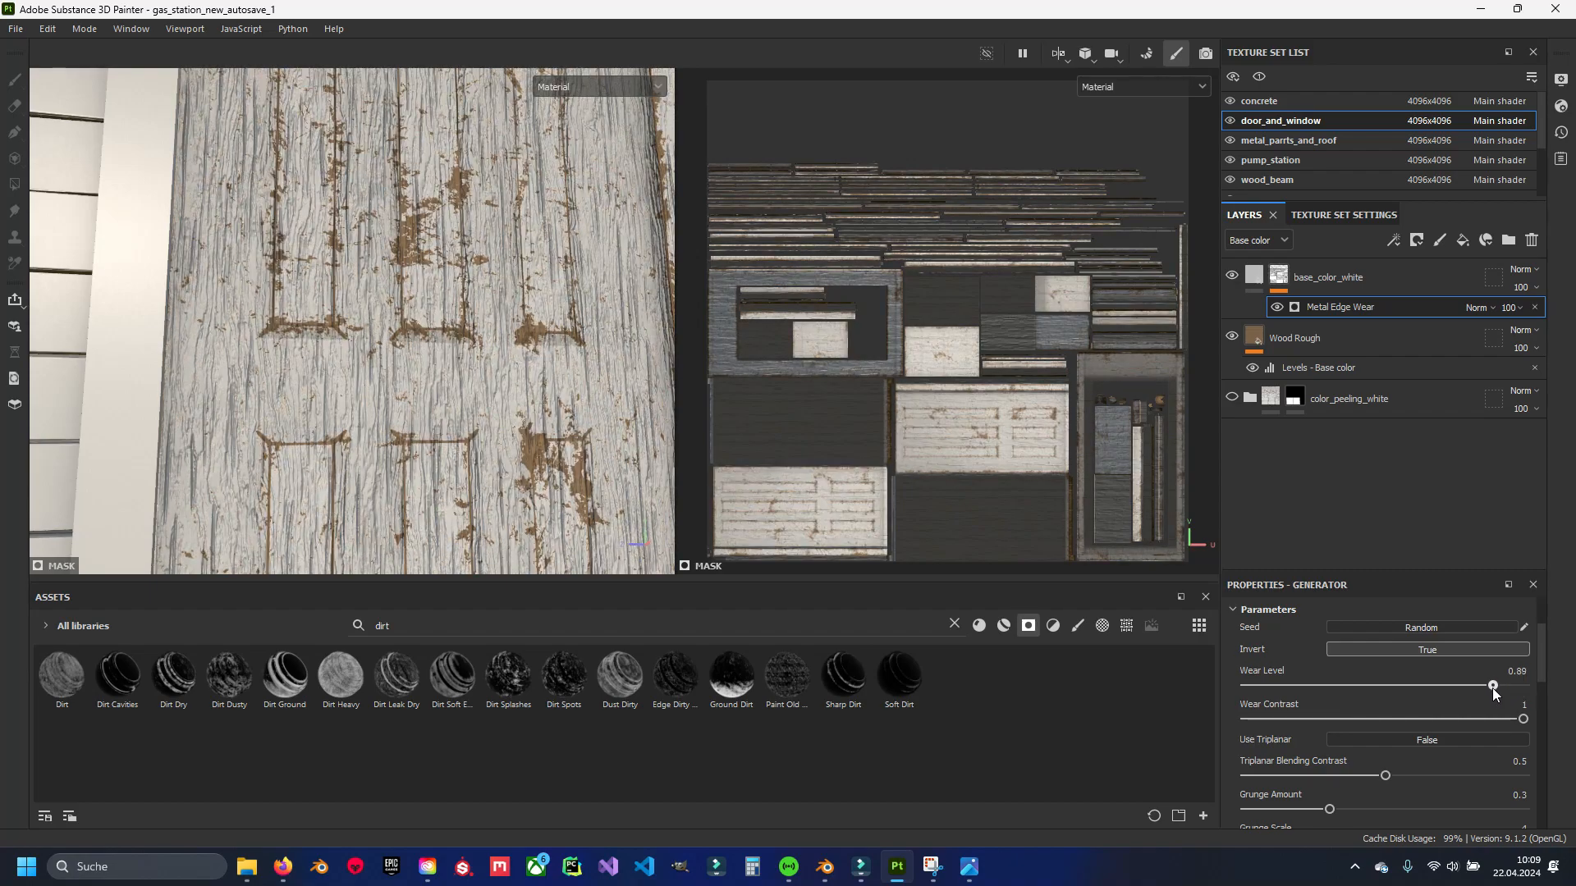
Set the generator's Grunge Amount to 0.12 and its Grunge Scale to 5.
scroll(1303, 704, "down", 3)
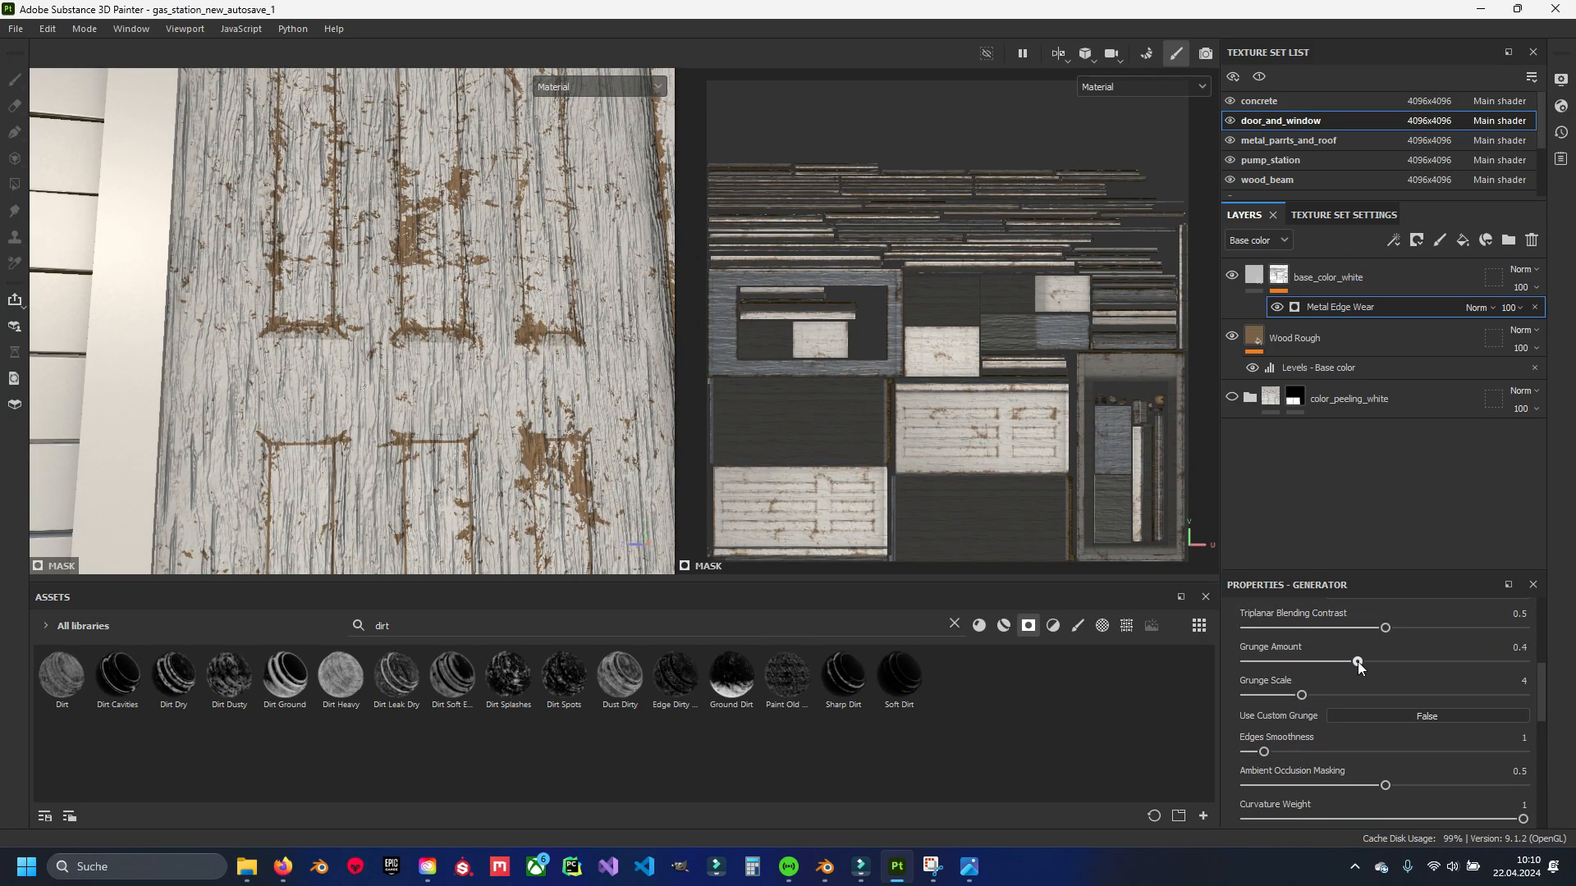
left_click_drag(1370, 661, 1328, 689)
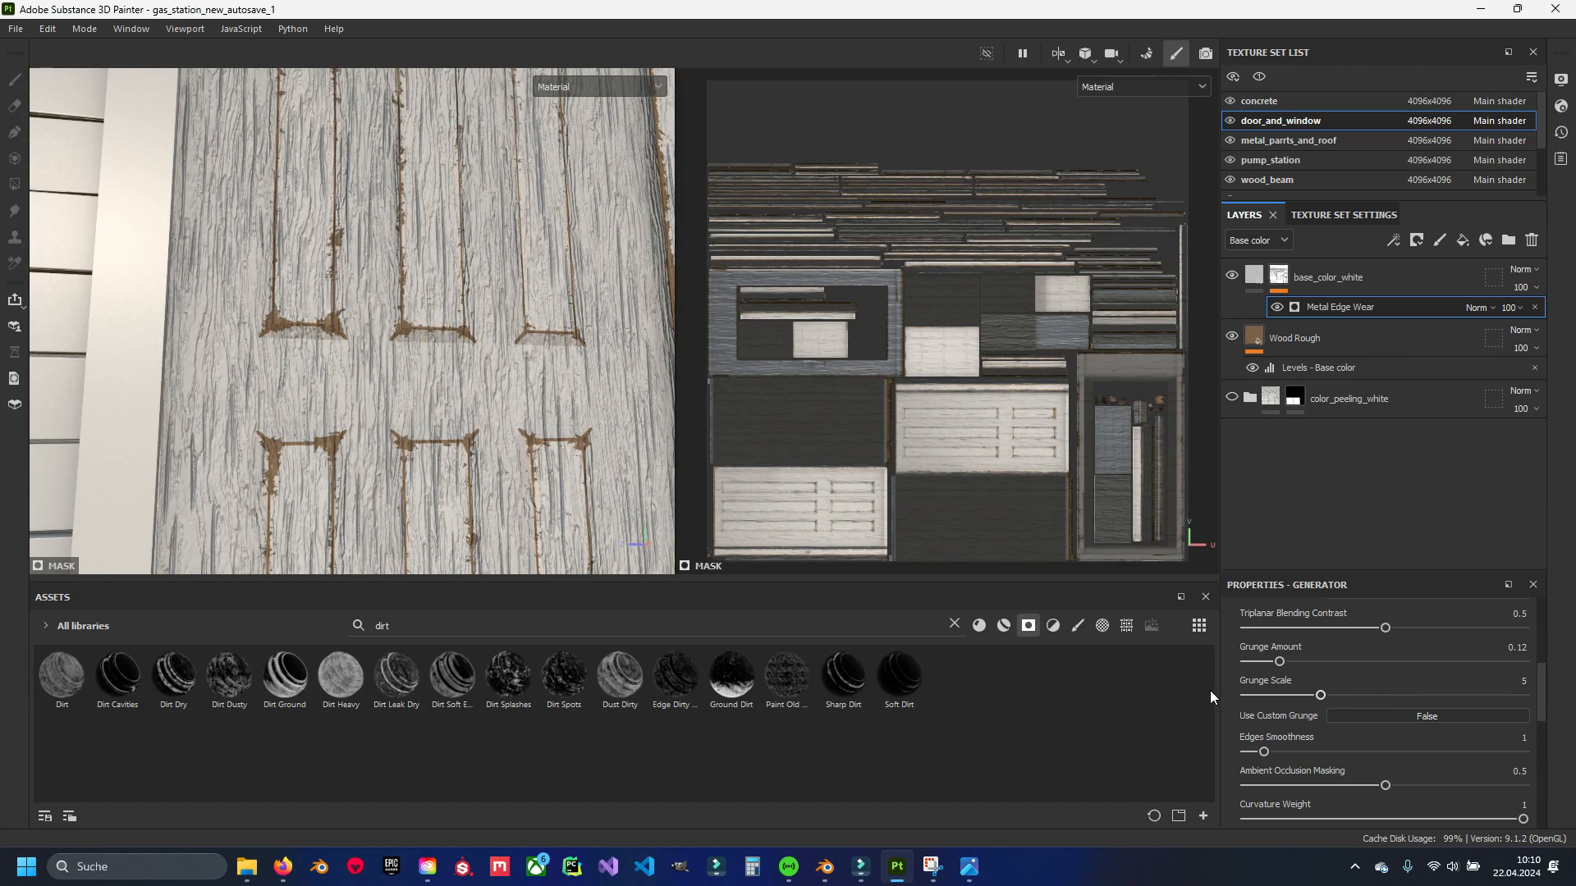
scroll(539, 494, "down", 3)
Set the generator's Edges Smoothness to 0.66 and its Ambient Occlusion Masking to 0.53.
middle_click_drag(585, 448, 492, 382, "alt")
scroll(1412, 722, "up", 1)
scroll(1392, 726, "down", 2)
scroll(529, 444, "up", 4)
mouse_move(1268, 702)
left_mouse_down()
mouse_move(1322, 706)
mouse_move(1257, 701)
left_mouse_up()
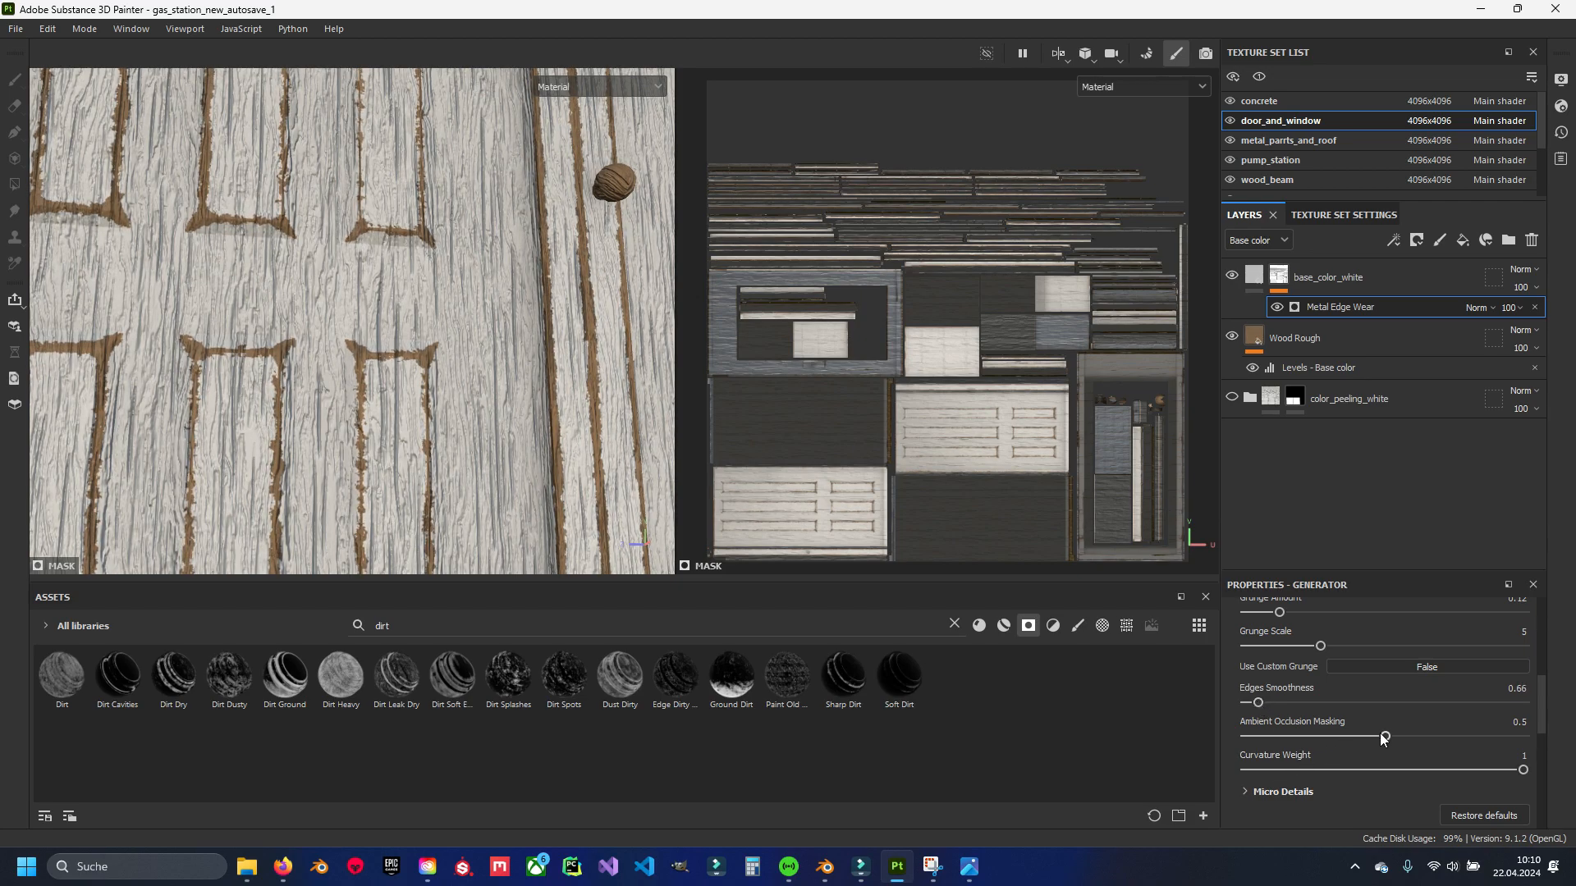
left_click_drag(1440, 740, 1361, 732)
Set the Wear Level to 0.92 and check the exposed wood along the door's panel edges.
scroll(1361, 732, "up", 5)
scroll(1342, 691, "down", 2)
left_click_drag(1498, 687, 1502, 687)
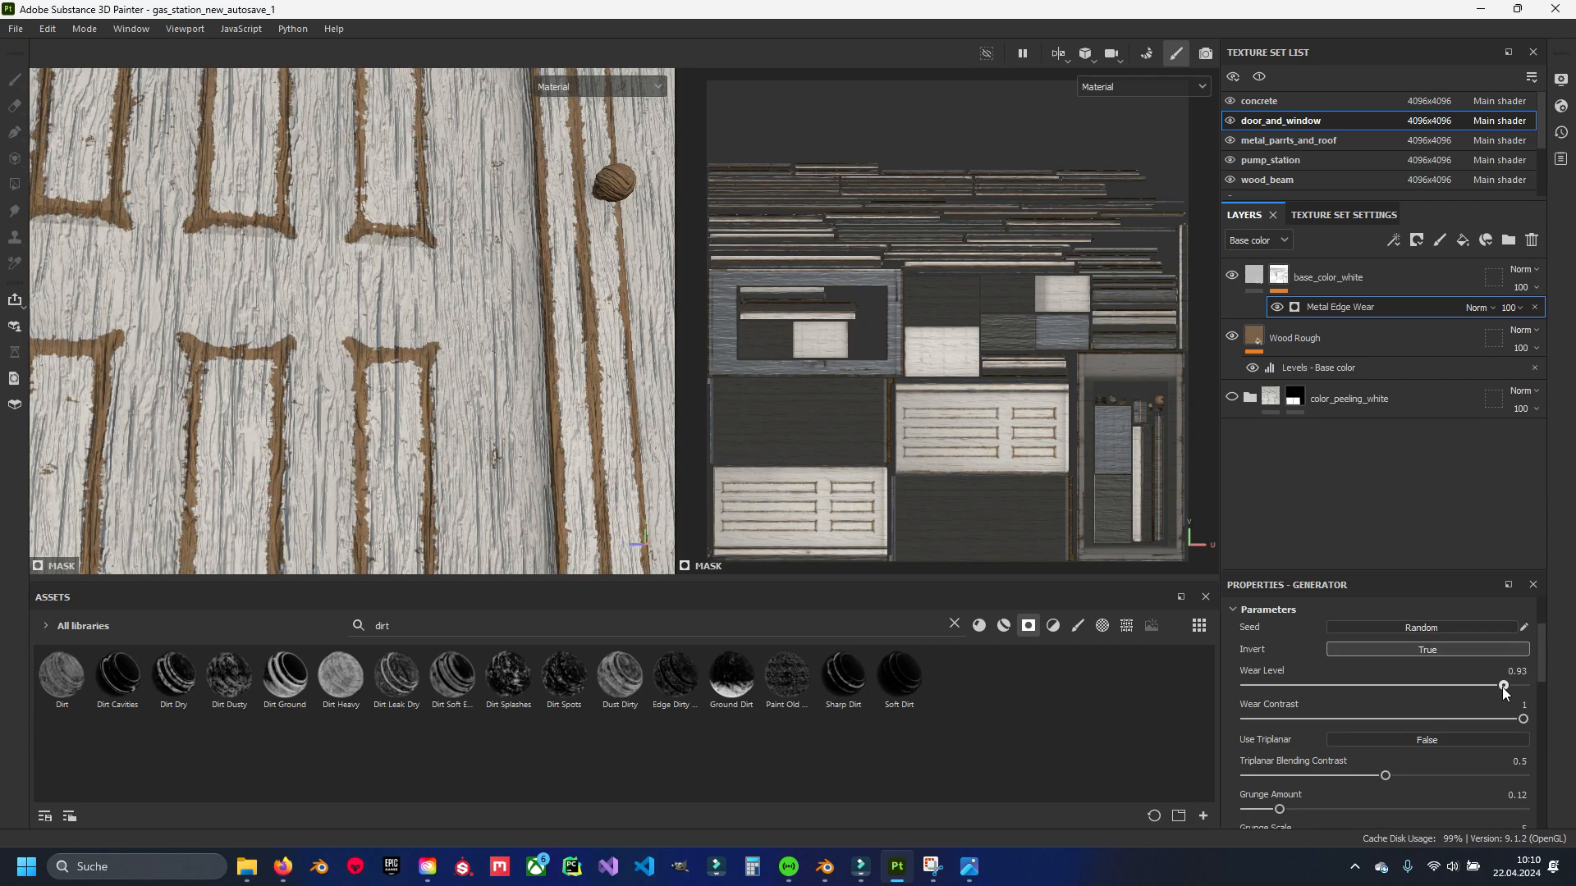
scroll(430, 393, "down", 3)
left_click_drag(450, 308, 407, 320, "alt")
scroll(395, 402, "up", 3)
left_click_drag(137, 395, 445, 372, "alt")
scroll(435, 390, "up", 3)
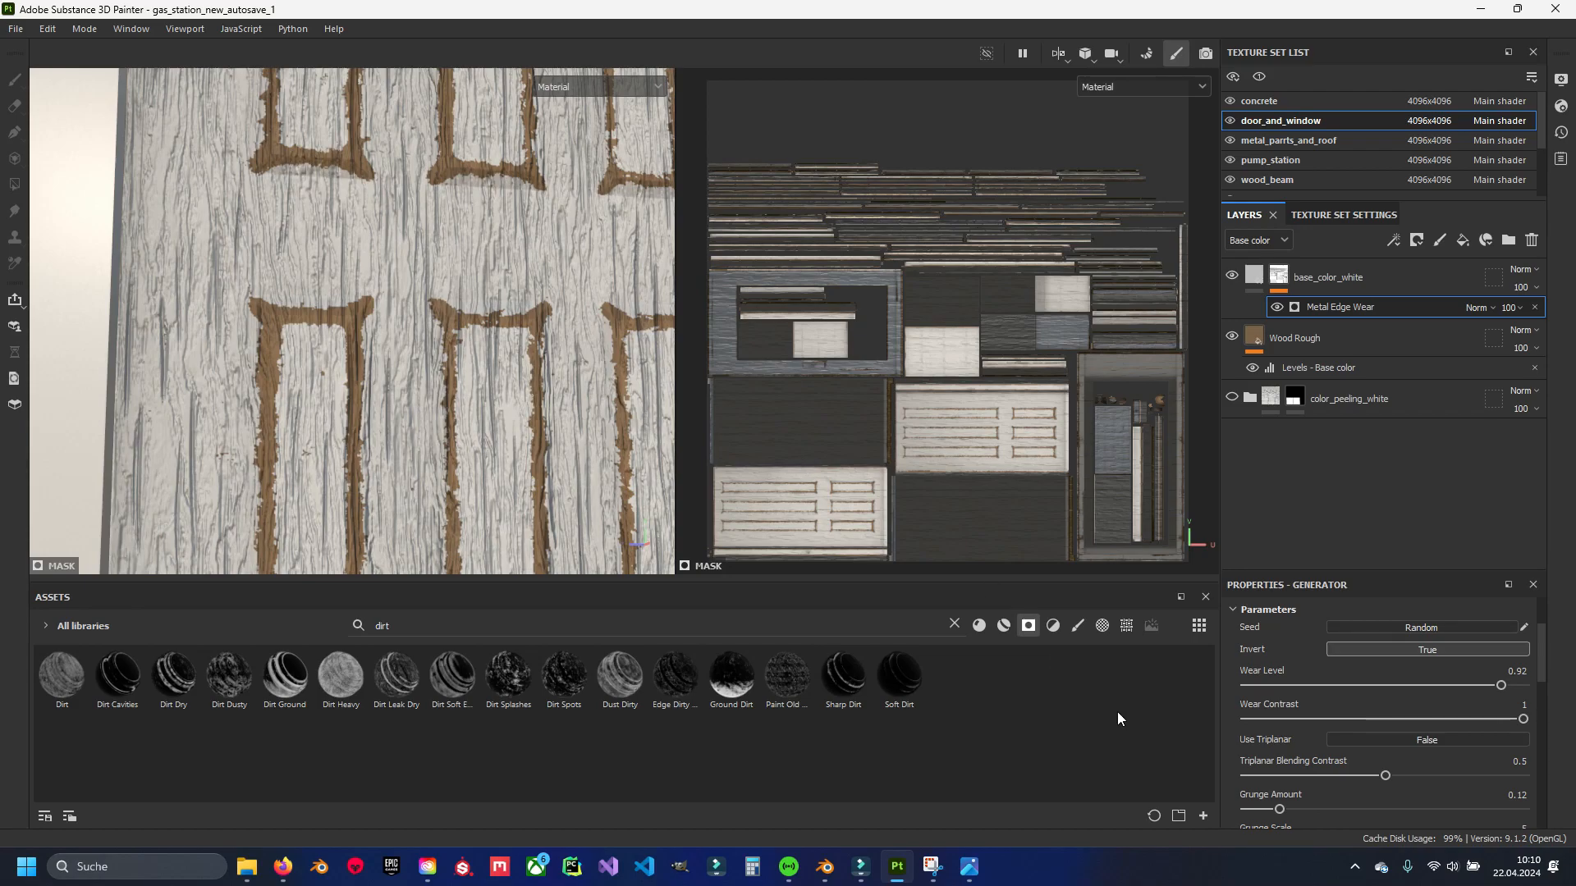
Set the Metal Edge Wear generator's Grunge Amount to 0.19 and check the flaked paint across the door panels.
scroll(1305, 747, "up", 2)
scroll(1457, 729, "down", 4)
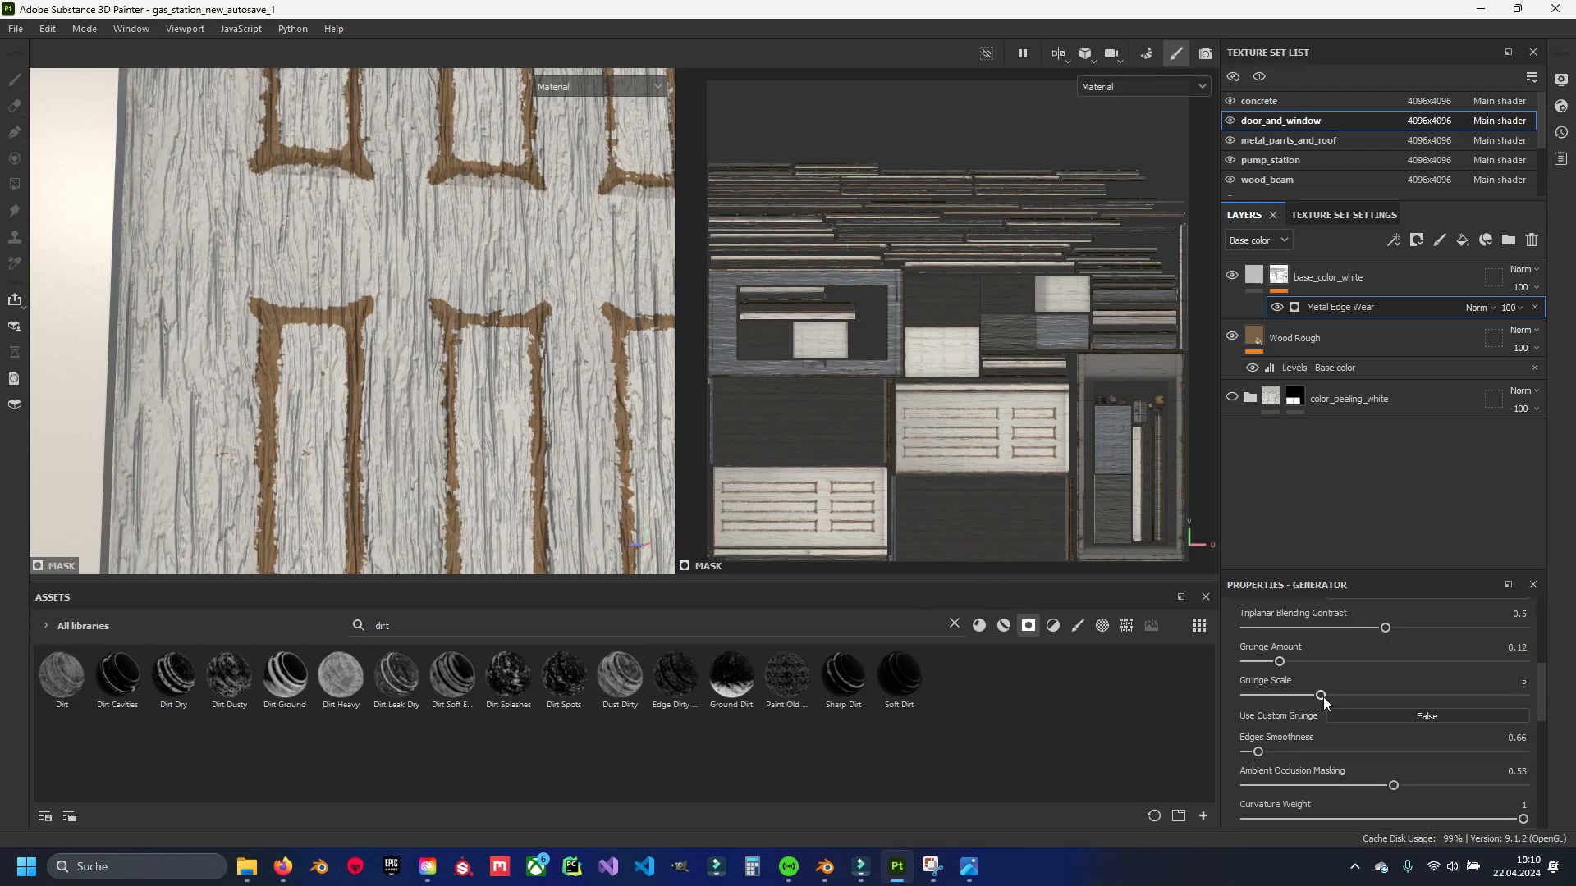
left_click_drag(1279, 661, 1303, 662)
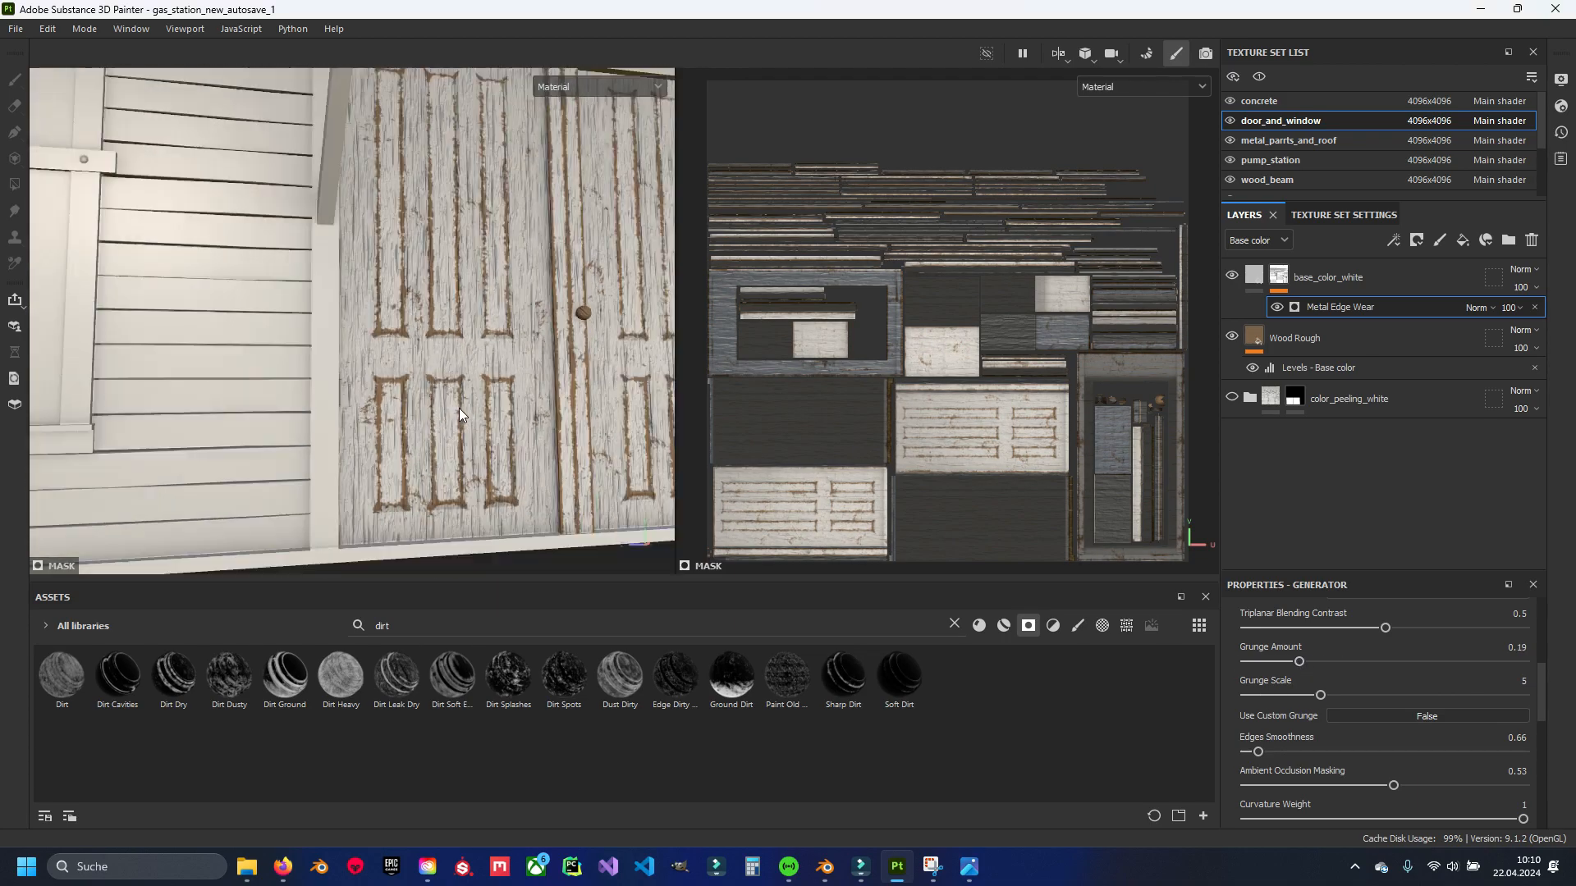
scroll(461, 402, "up", 3)
middle_click_drag(468, 330, 453, 377, "alt")
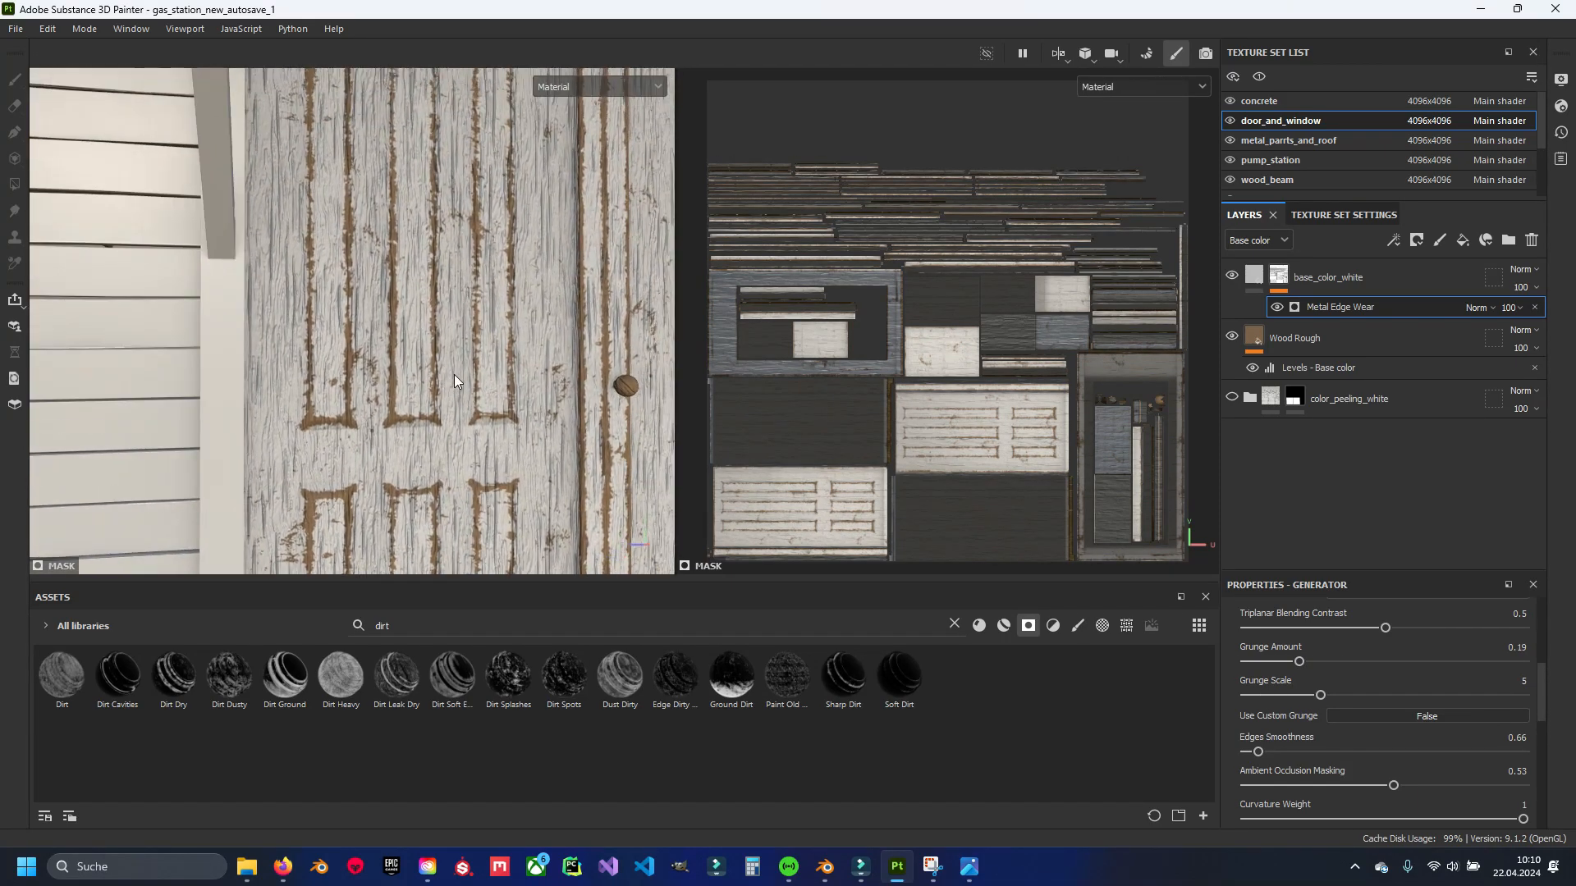
left_click_drag(496, 366, 499, 367, "alt")
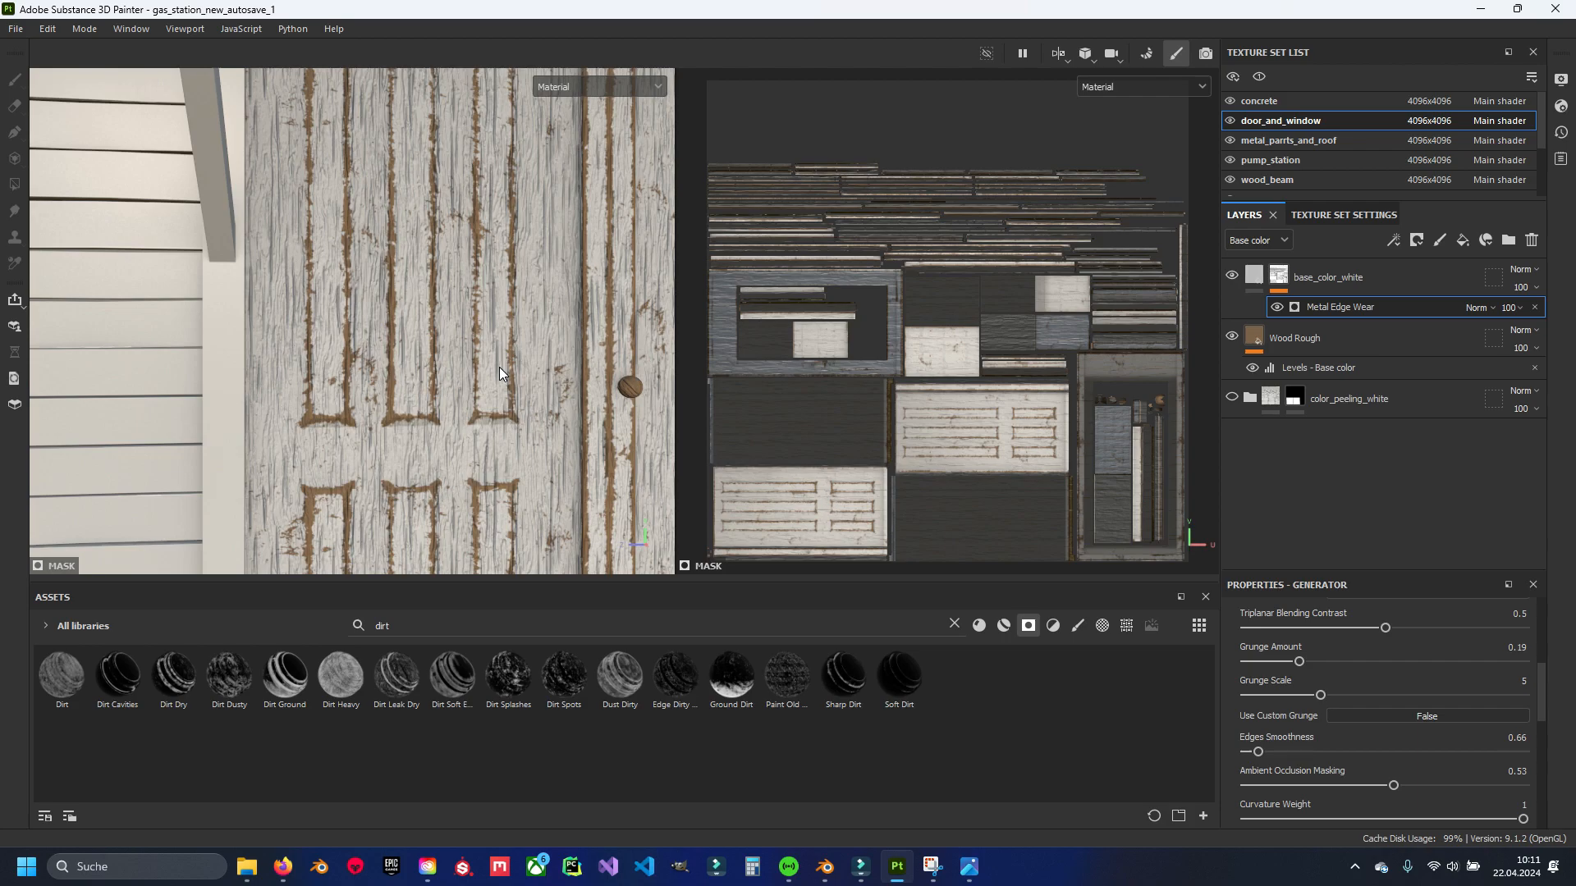
left_click_drag(548, 502, 837, 587, "alt")
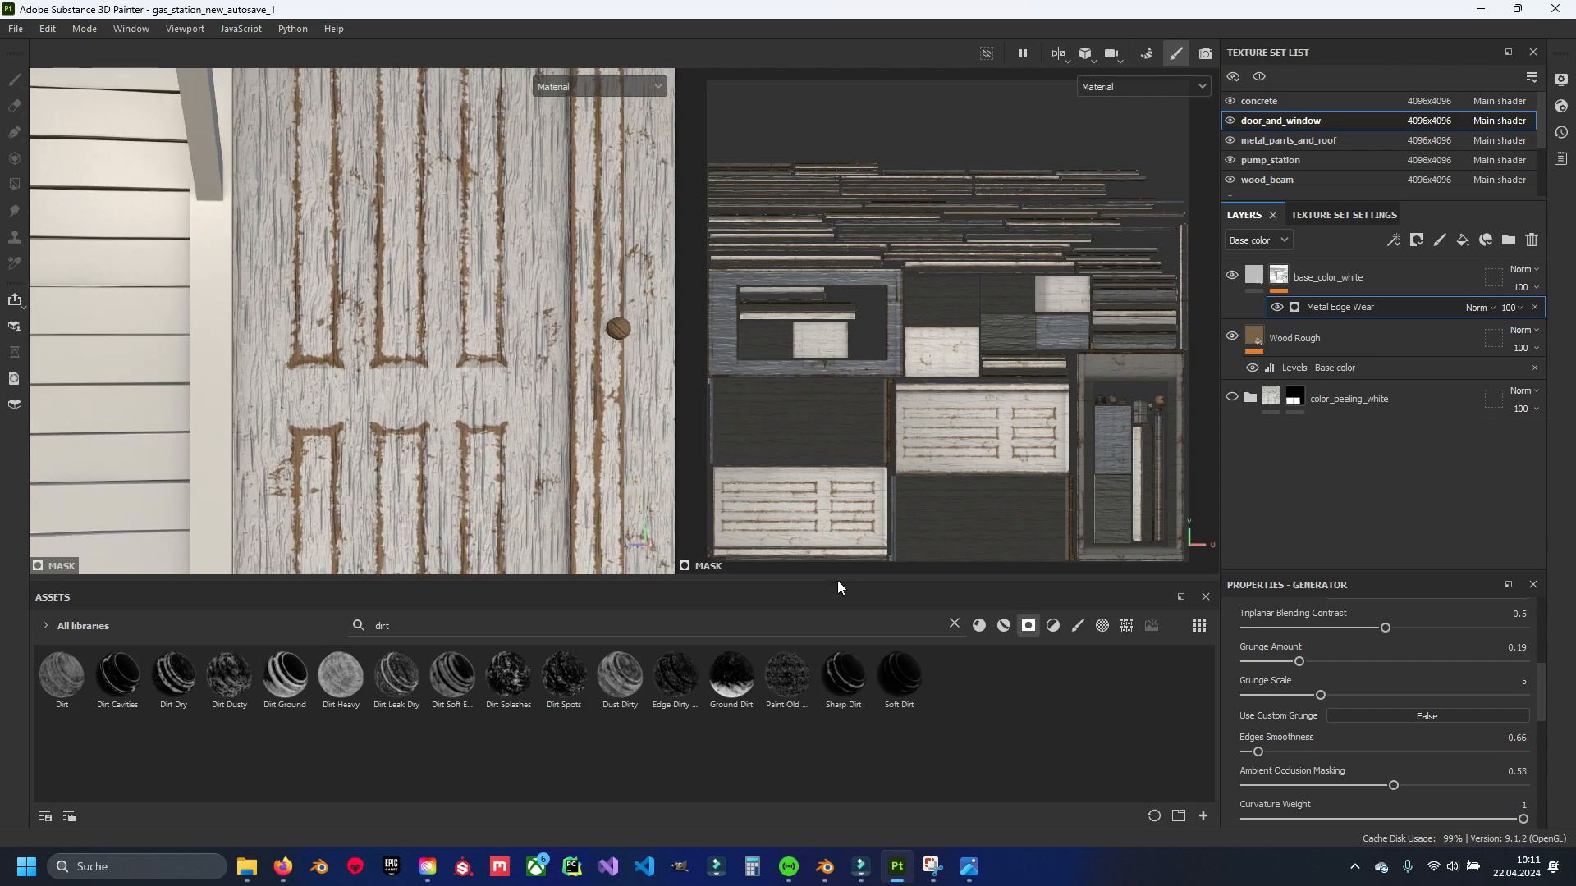
mouse_move(525, 386)
left_mouse_down("alt")
mouse_move(446, 361)
mouse_move(525, 373)
left_mouse_up("alt")
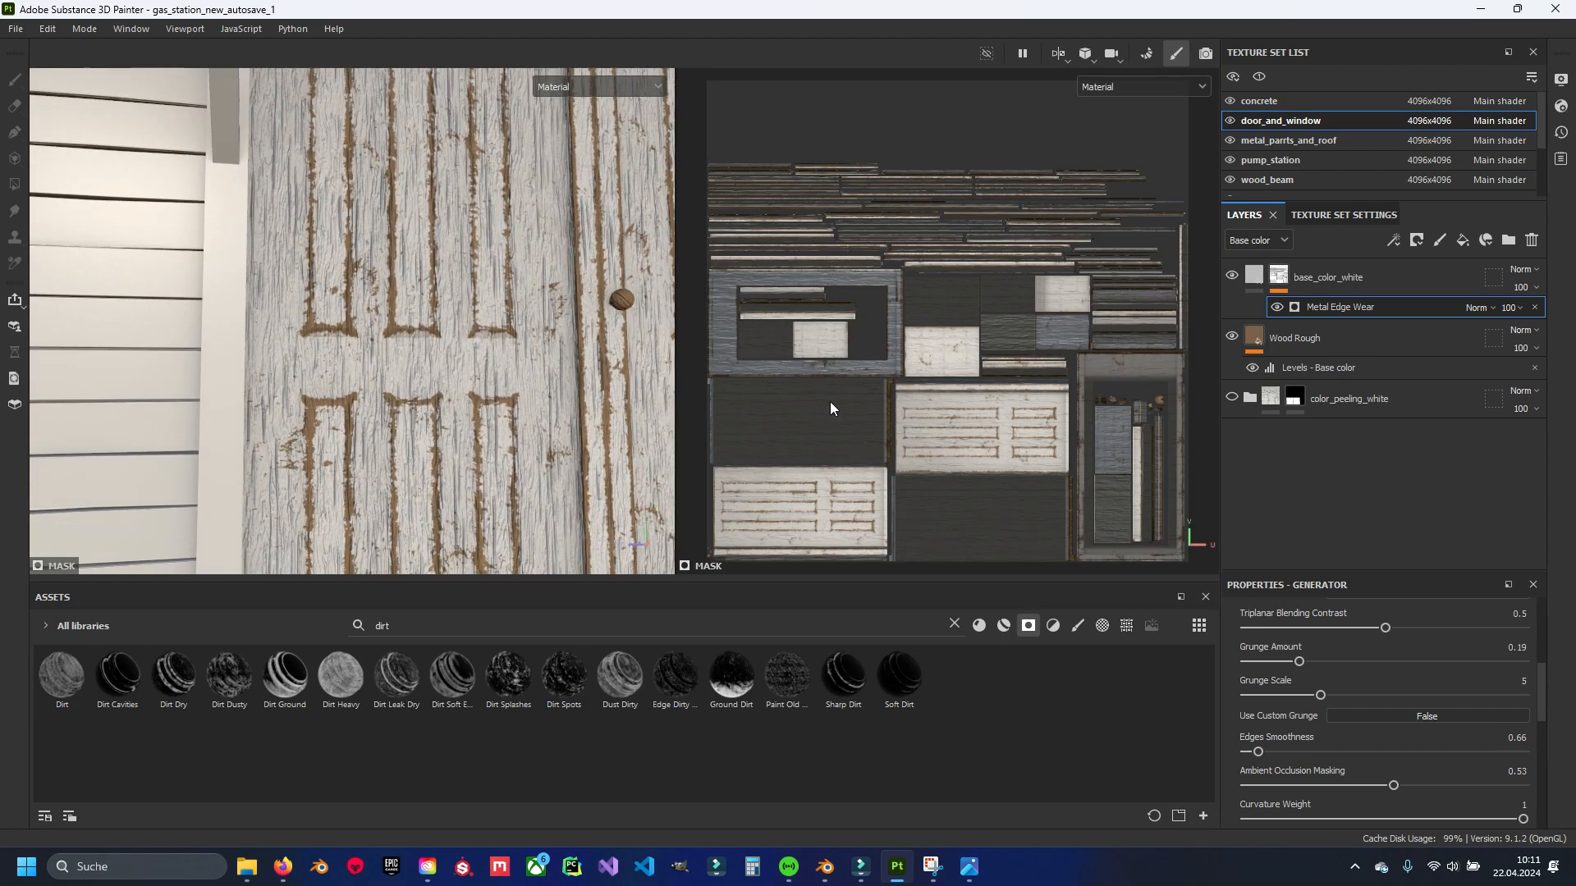
Replace the smart mask search term in the asset library with "edge".
left_click(403, 629)
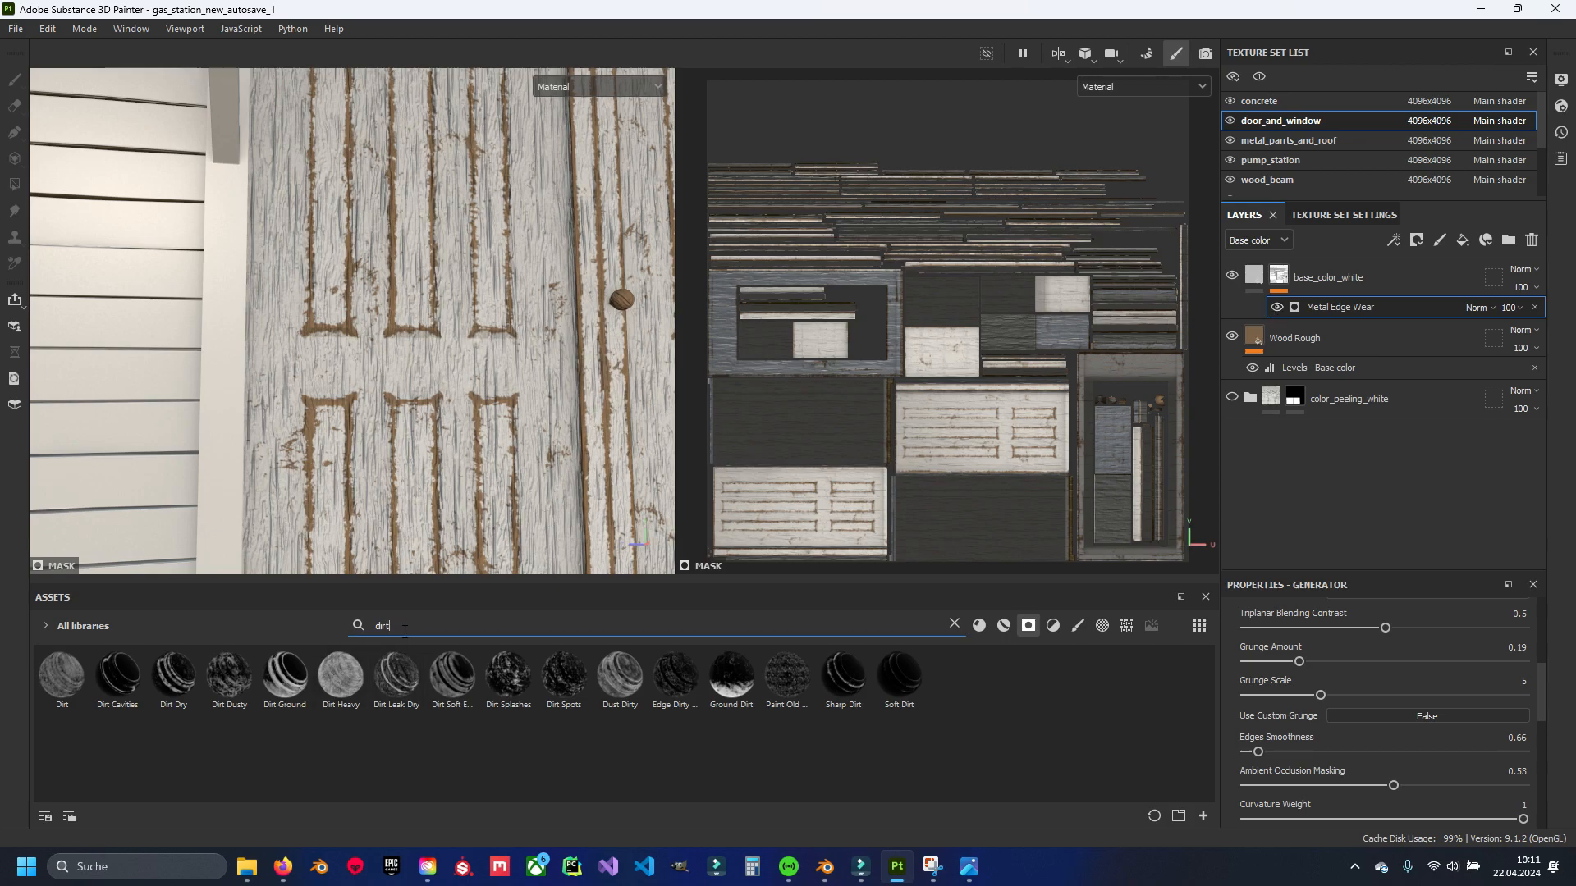
key("BackSpace")
key("BackSpace")
key("BackSpace")
key("BackSpace")
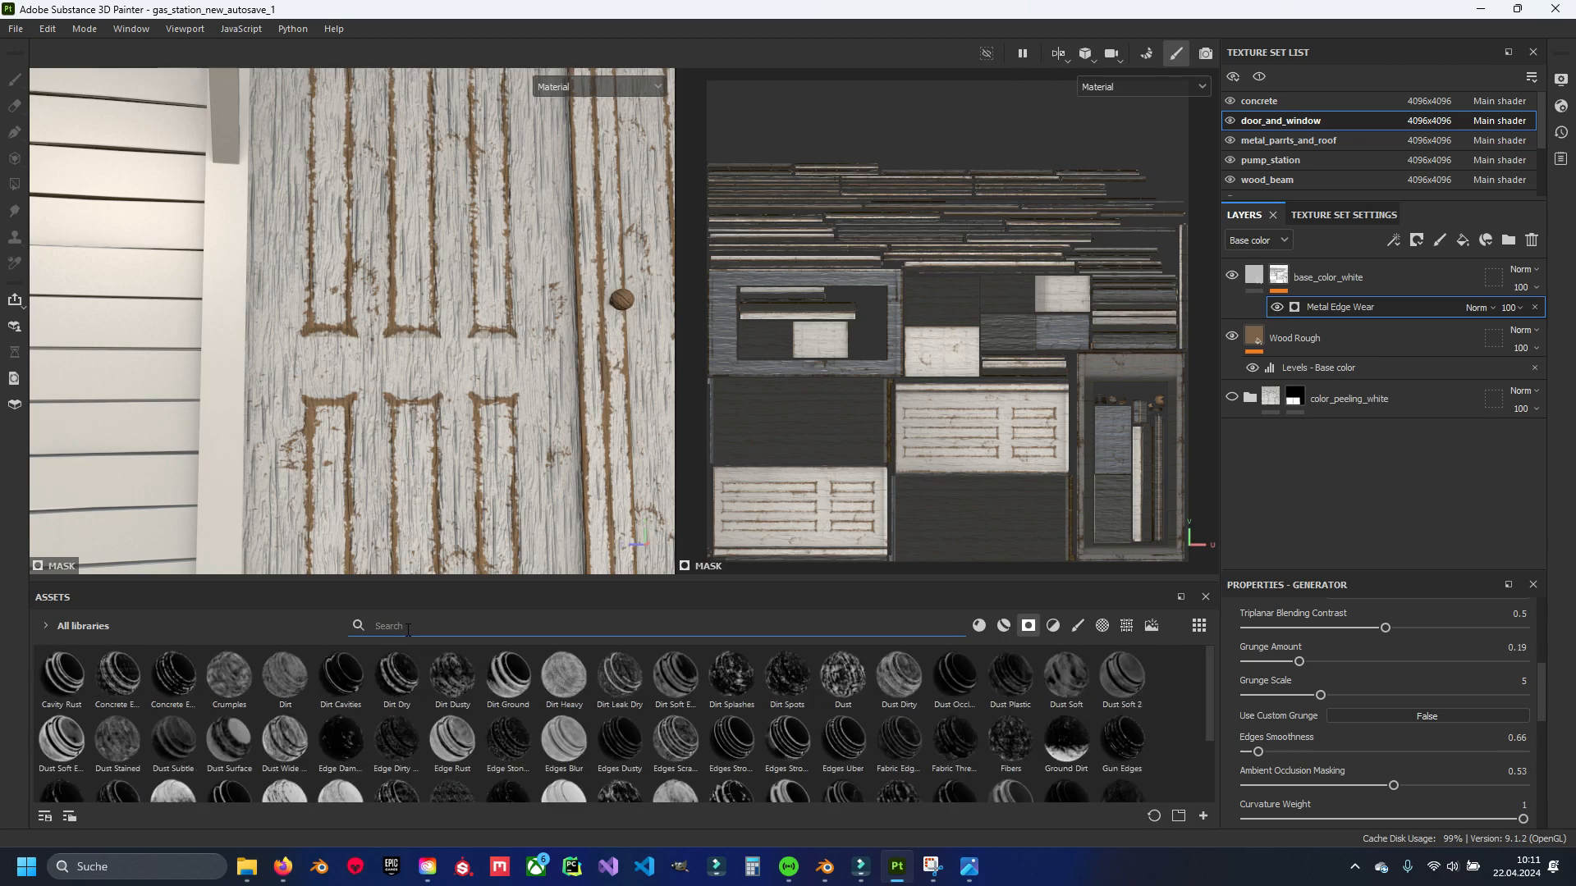
type("edge")
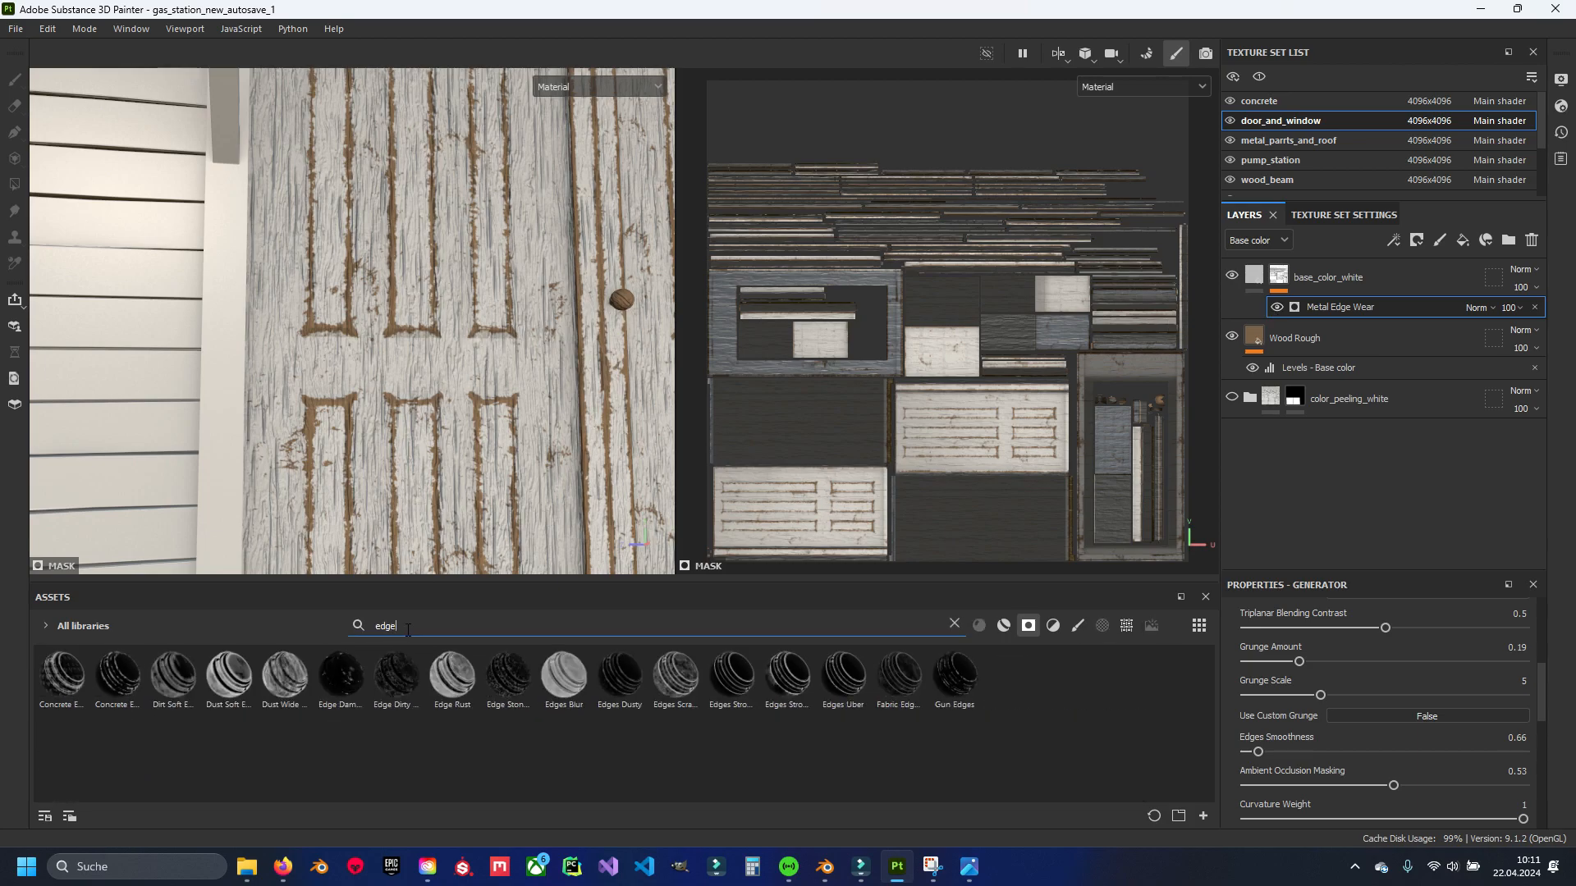
Hide the Metal Edge Wear generator and apply the second concrete edge smart mask to the base_color_white layer.
left_click(1277, 308)
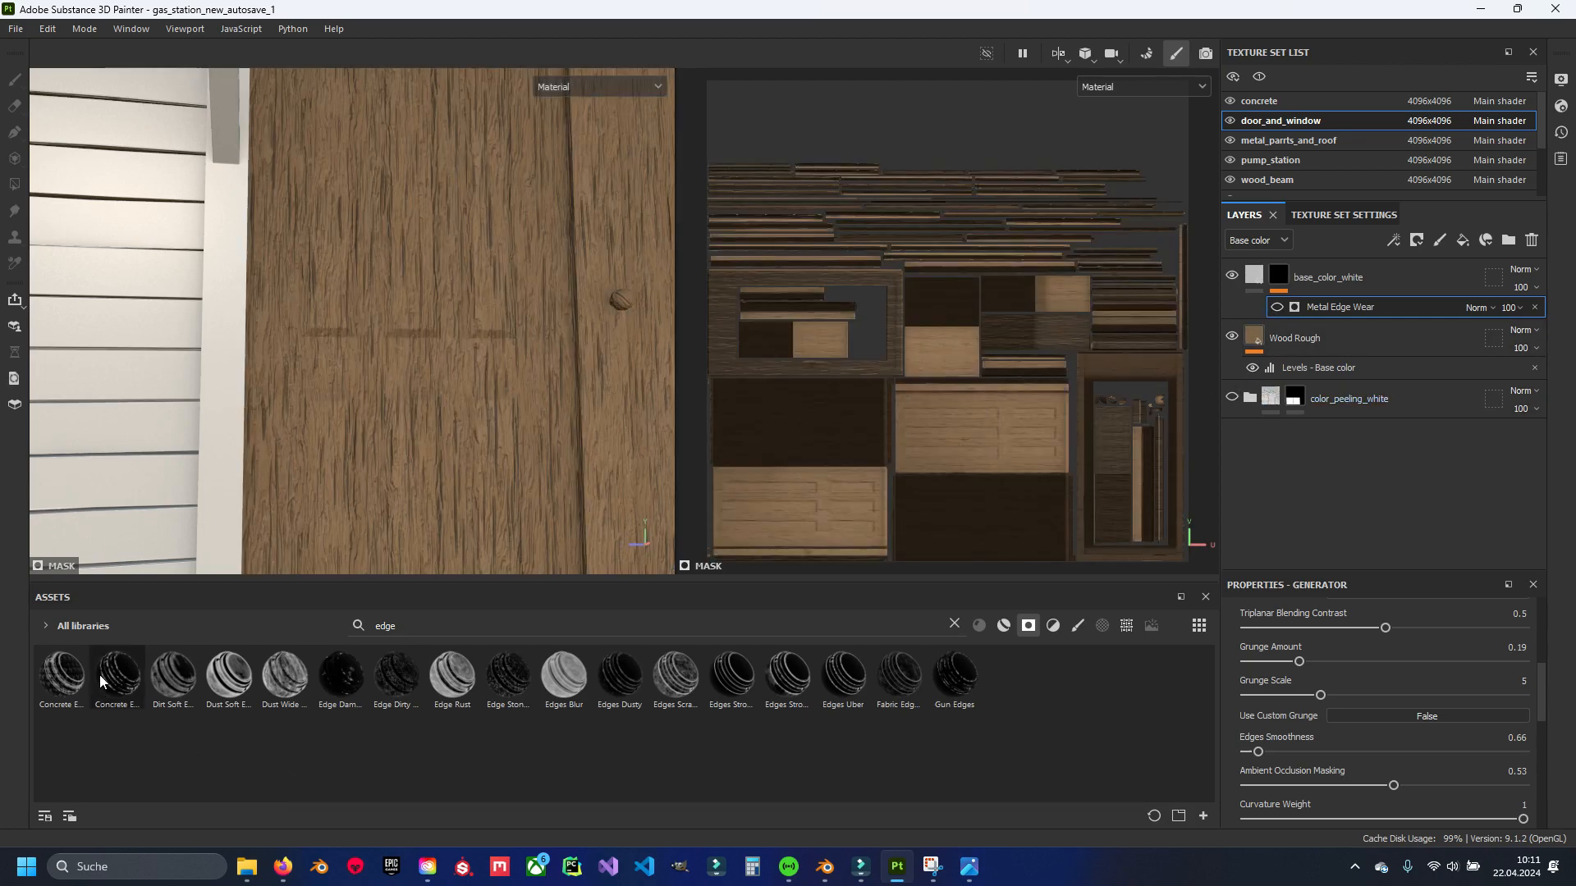
mouse_move(99, 675)
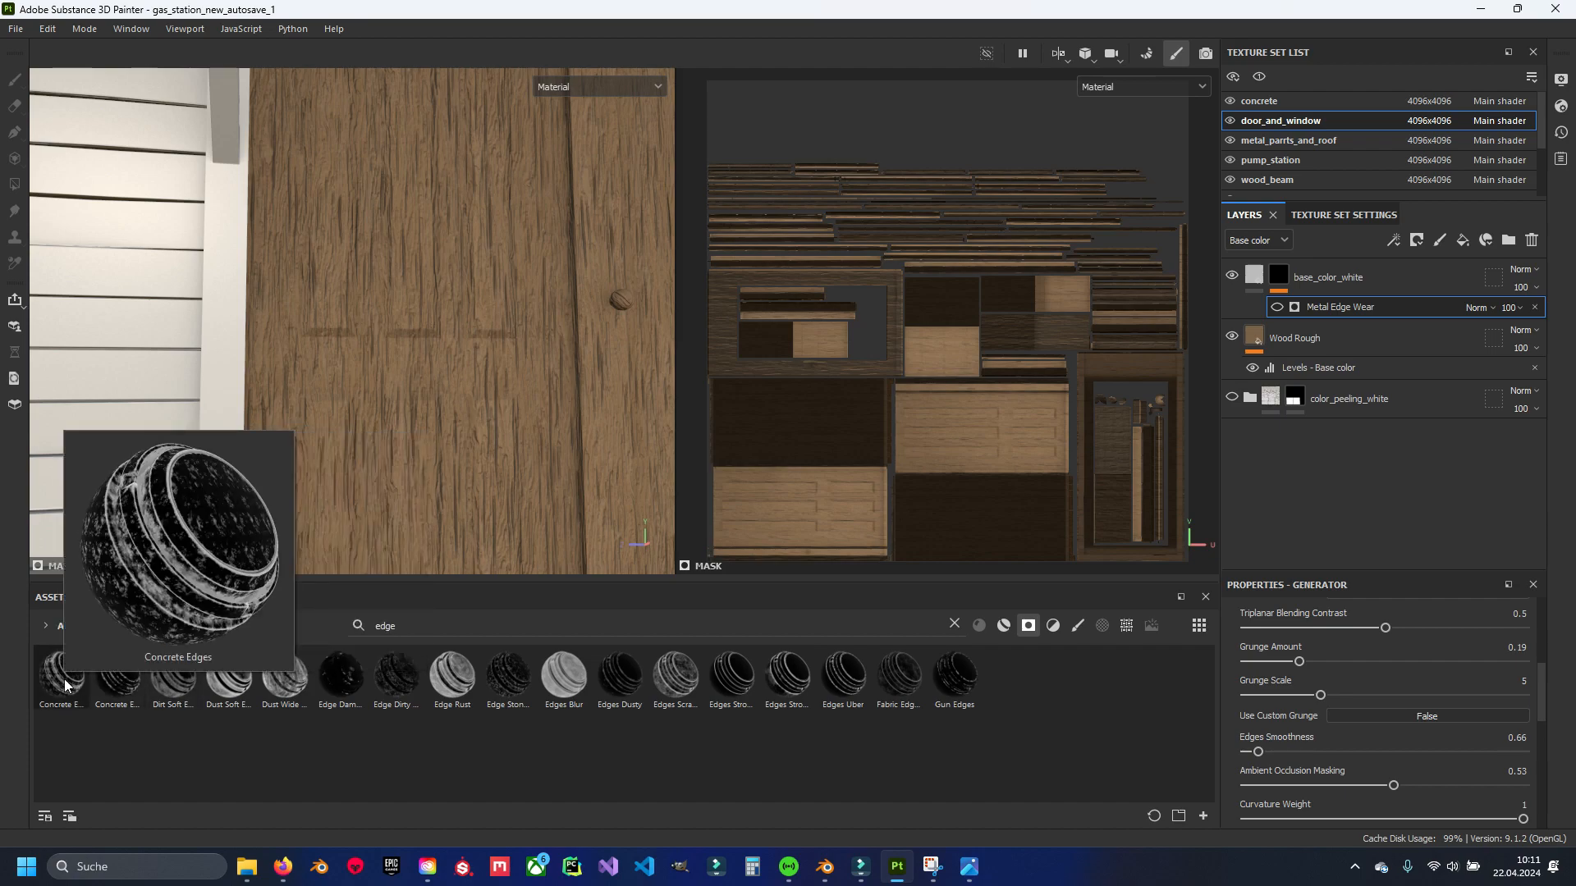
left_click_drag(118, 675, 1285, 284)
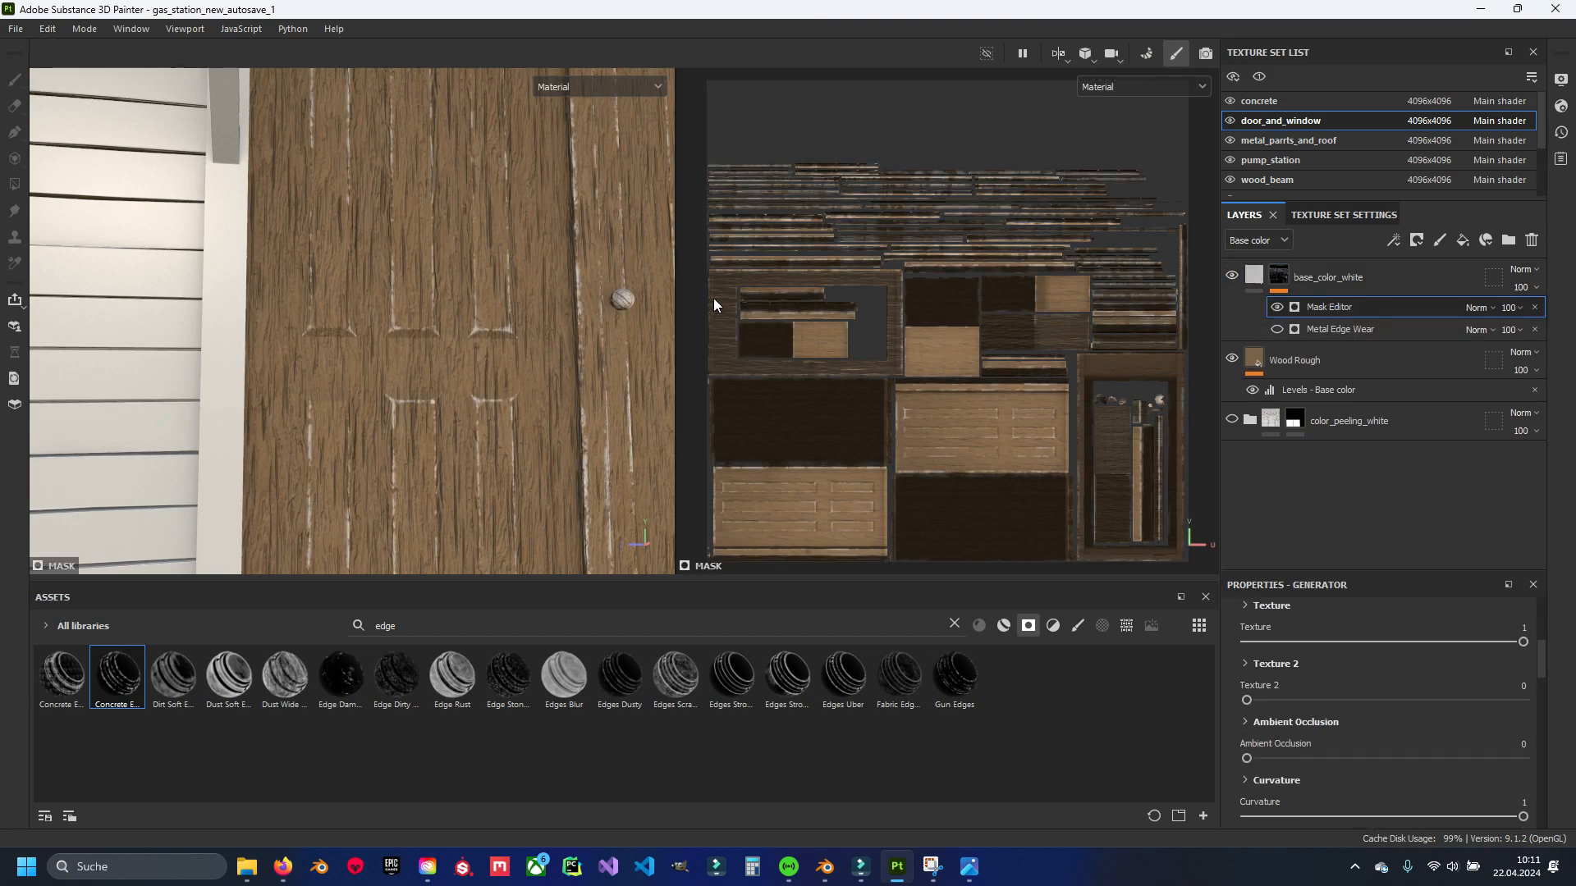
middle_click_drag(560, 300, 474, 338, "alt")
right_click_drag(474, 338, 640, 351, "alt")
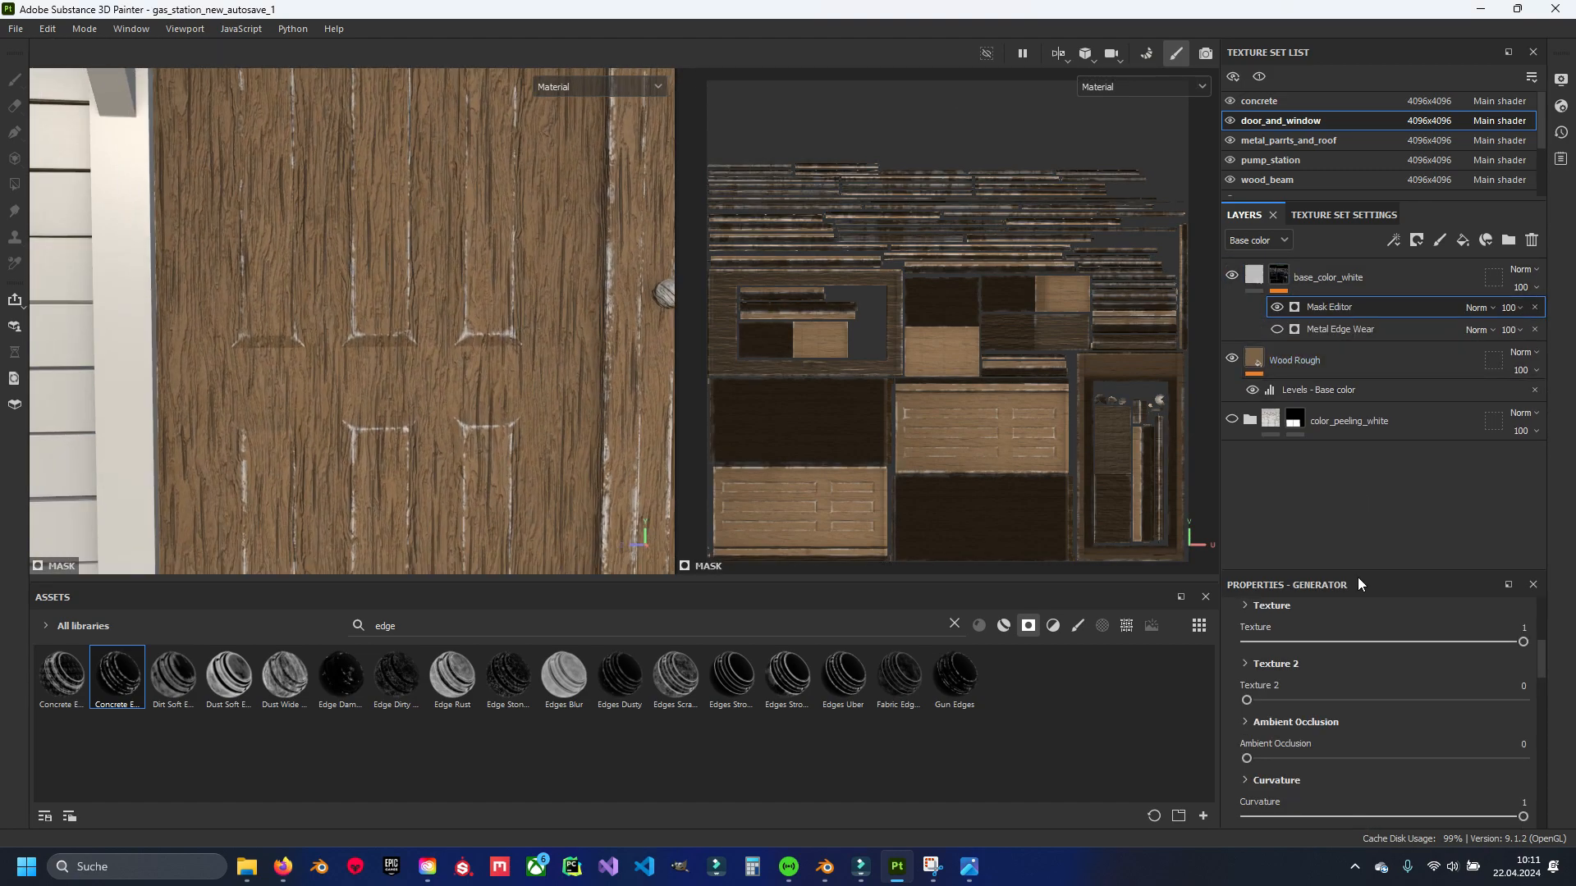
Set the Mask Editor's Global Balance to 0.77 and raise its Global Contrast.
scroll(1353, 716, "up", 1)
left_click_drag(344, 263, 360, 272, "alt")
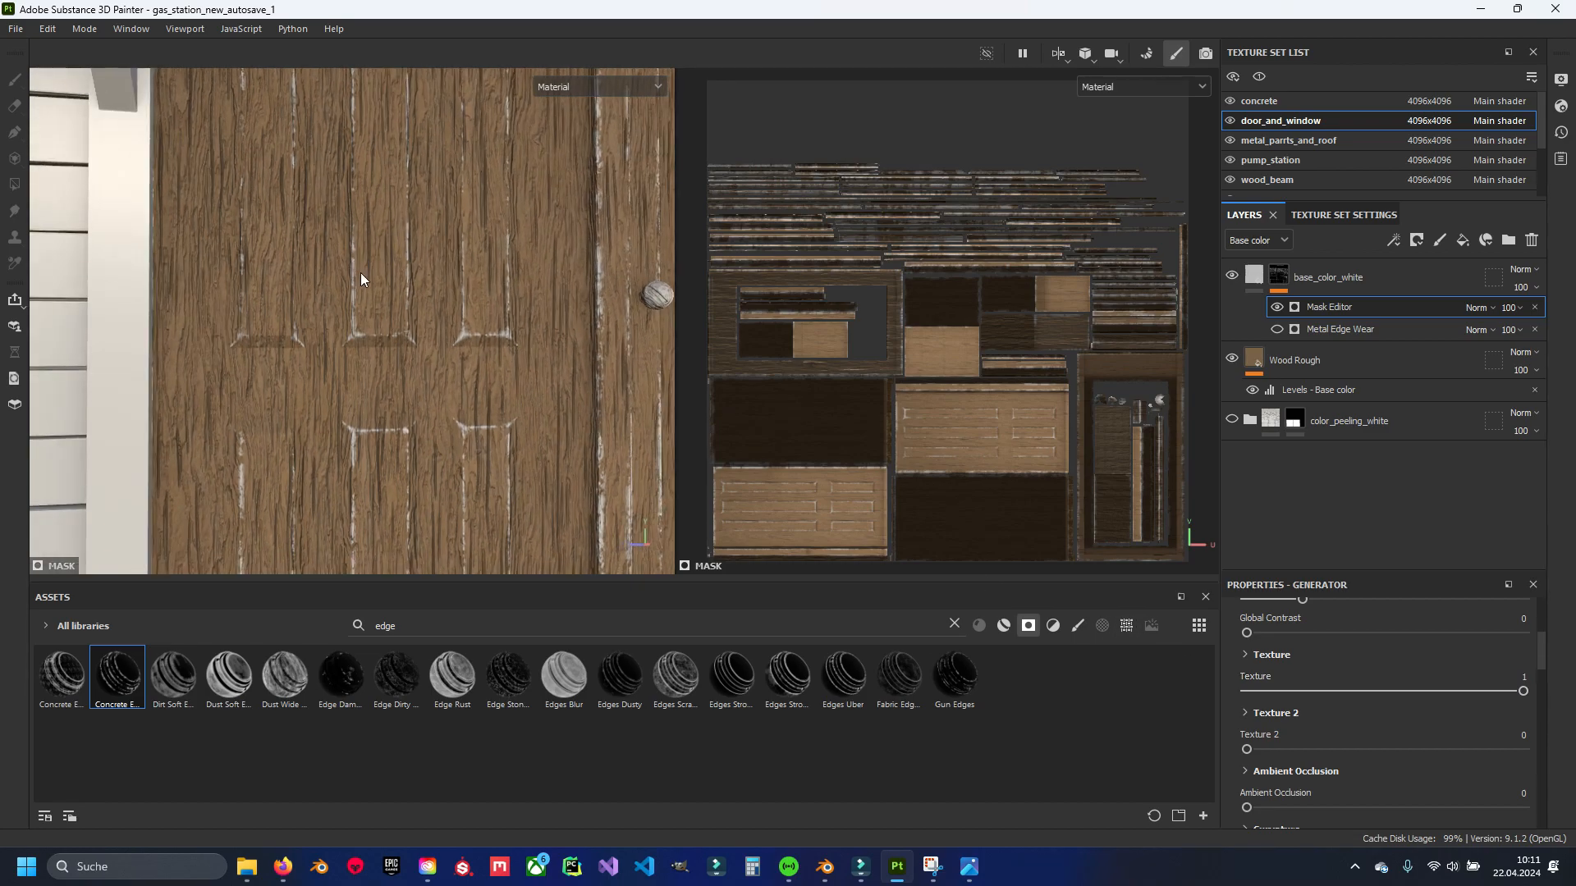
scroll(1444, 730, "up", 4)
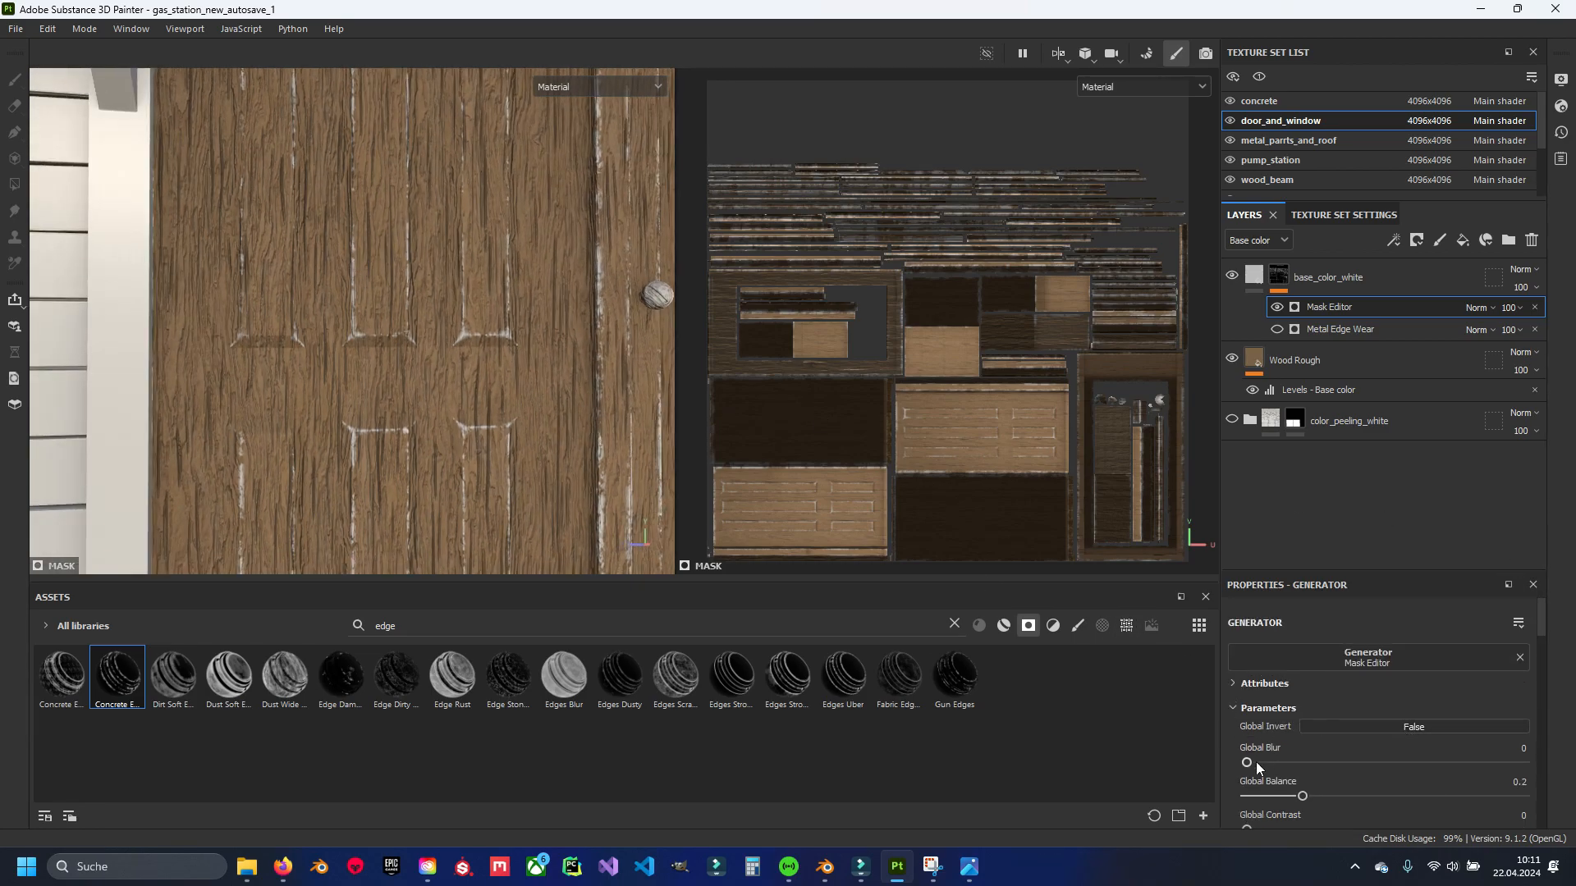
scroll(1306, 763, "down", 2)
left_click_drag(1352, 696, 1473, 687)
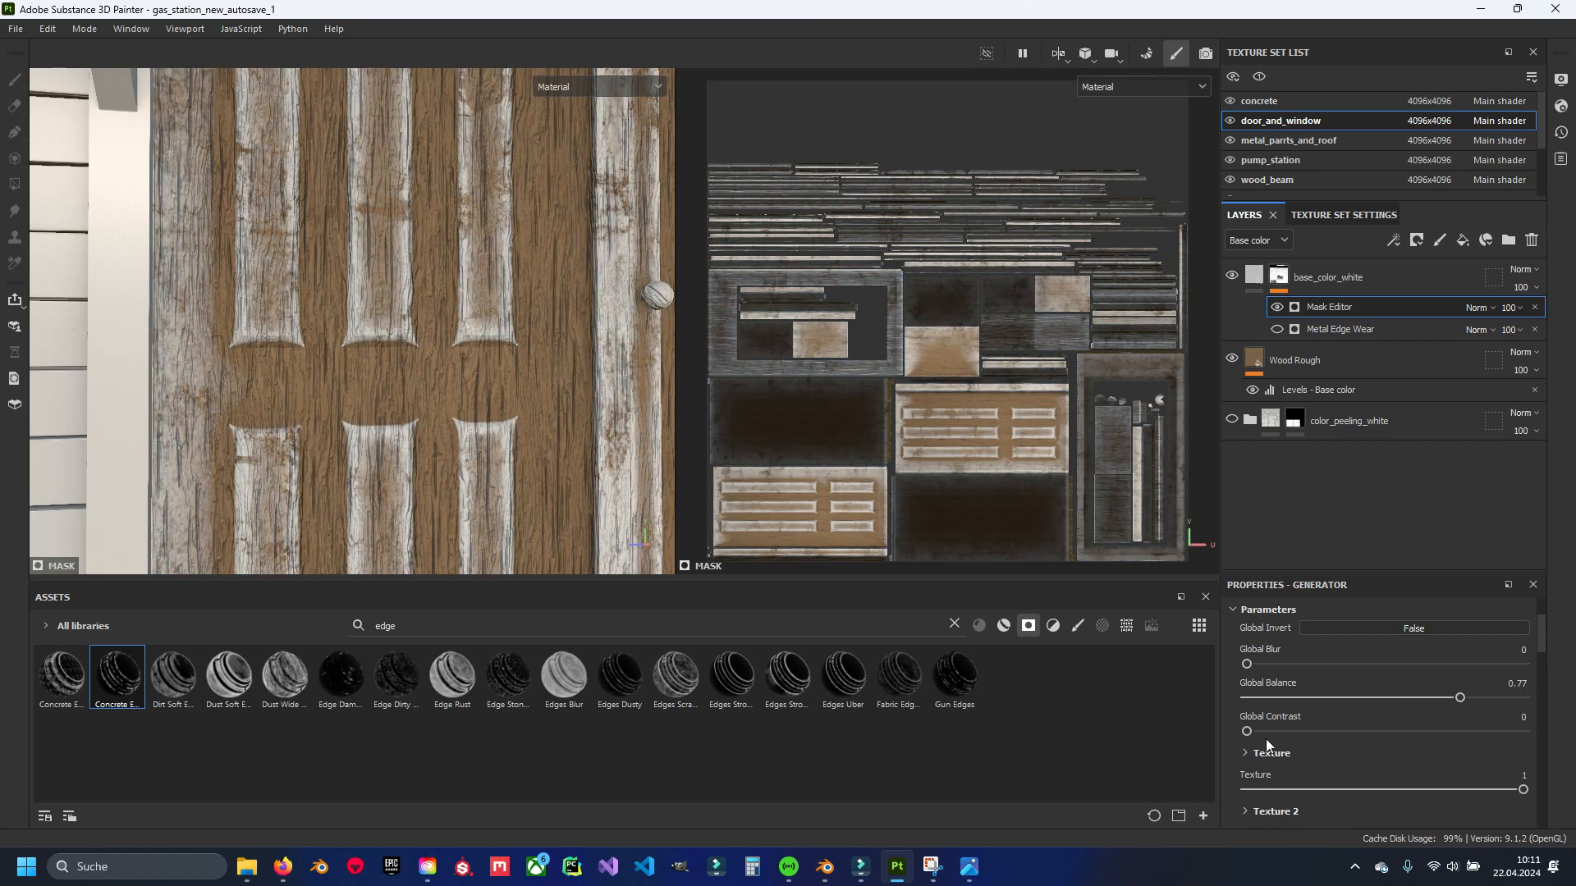
left_click_drag(1337, 731, 1392, 748)
Invert the Mask Editor's result globally and fine-tune how much bare wood is exposed along the door's edges.
scroll(1470, 681, "up", 1)
left_click(1428, 678)
scroll(592, 373, "down", 4)
middle_click_drag(620, 343, 389, 417, "alt")
left_click_drag(389, 416, 420, 372, "alt")
scroll(420, 372, "up", 3)
middle_click_drag(420, 372, 447, 394, "alt")
scroll(424, 384, "up", 2)
scroll(422, 384, "down", 4)
left_click_drag(1386, 745, 1372, 747)
scroll(1323, 723, "down", 8)
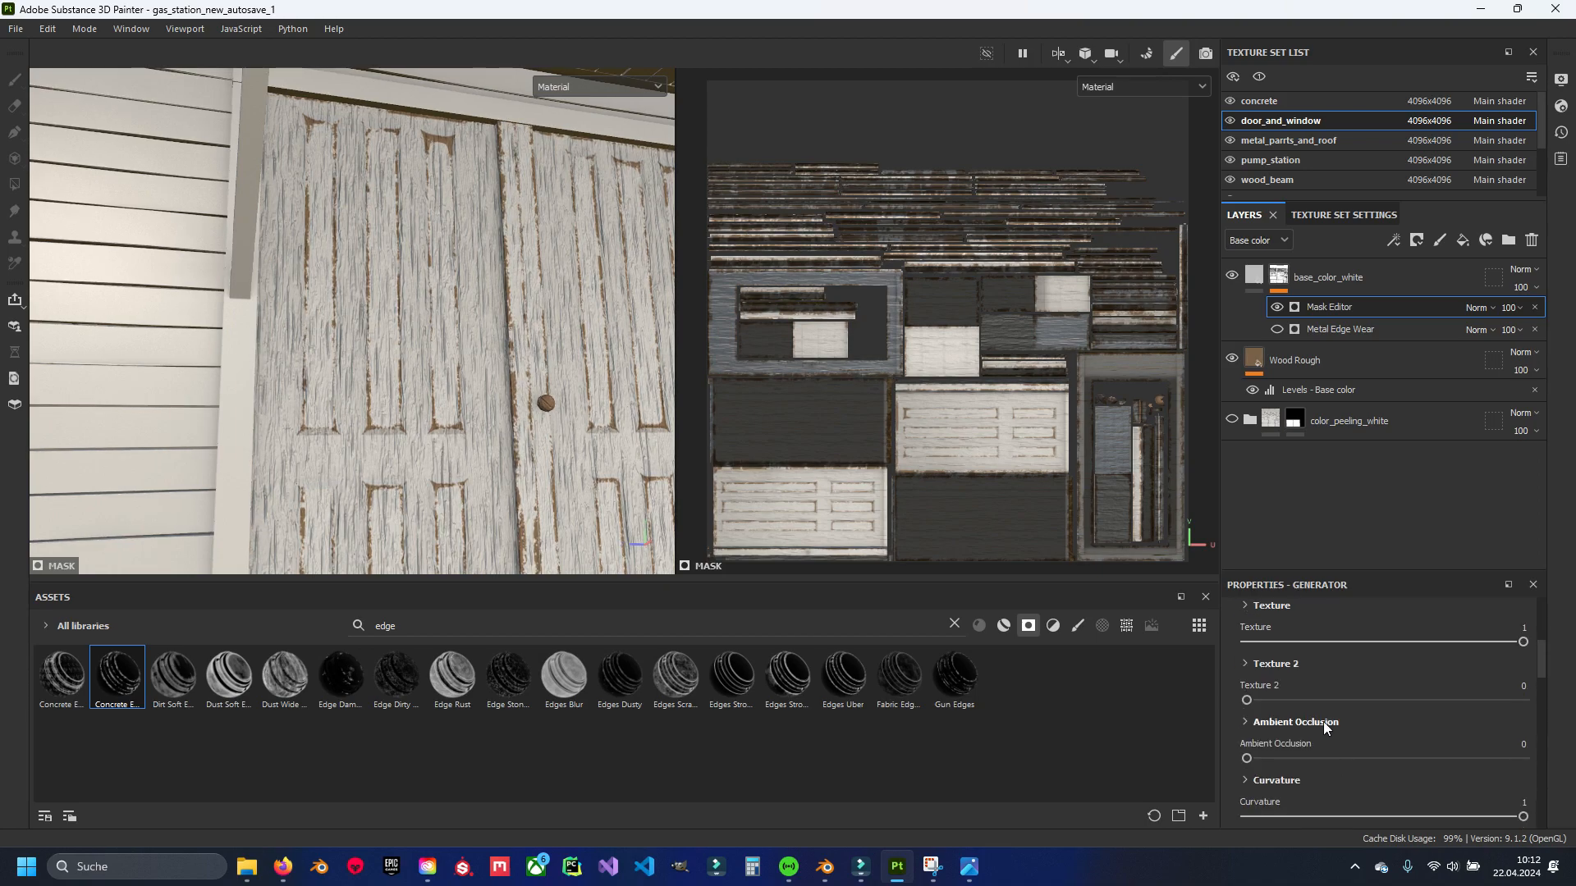
left_click_drag(1519, 719, 1572, 731)
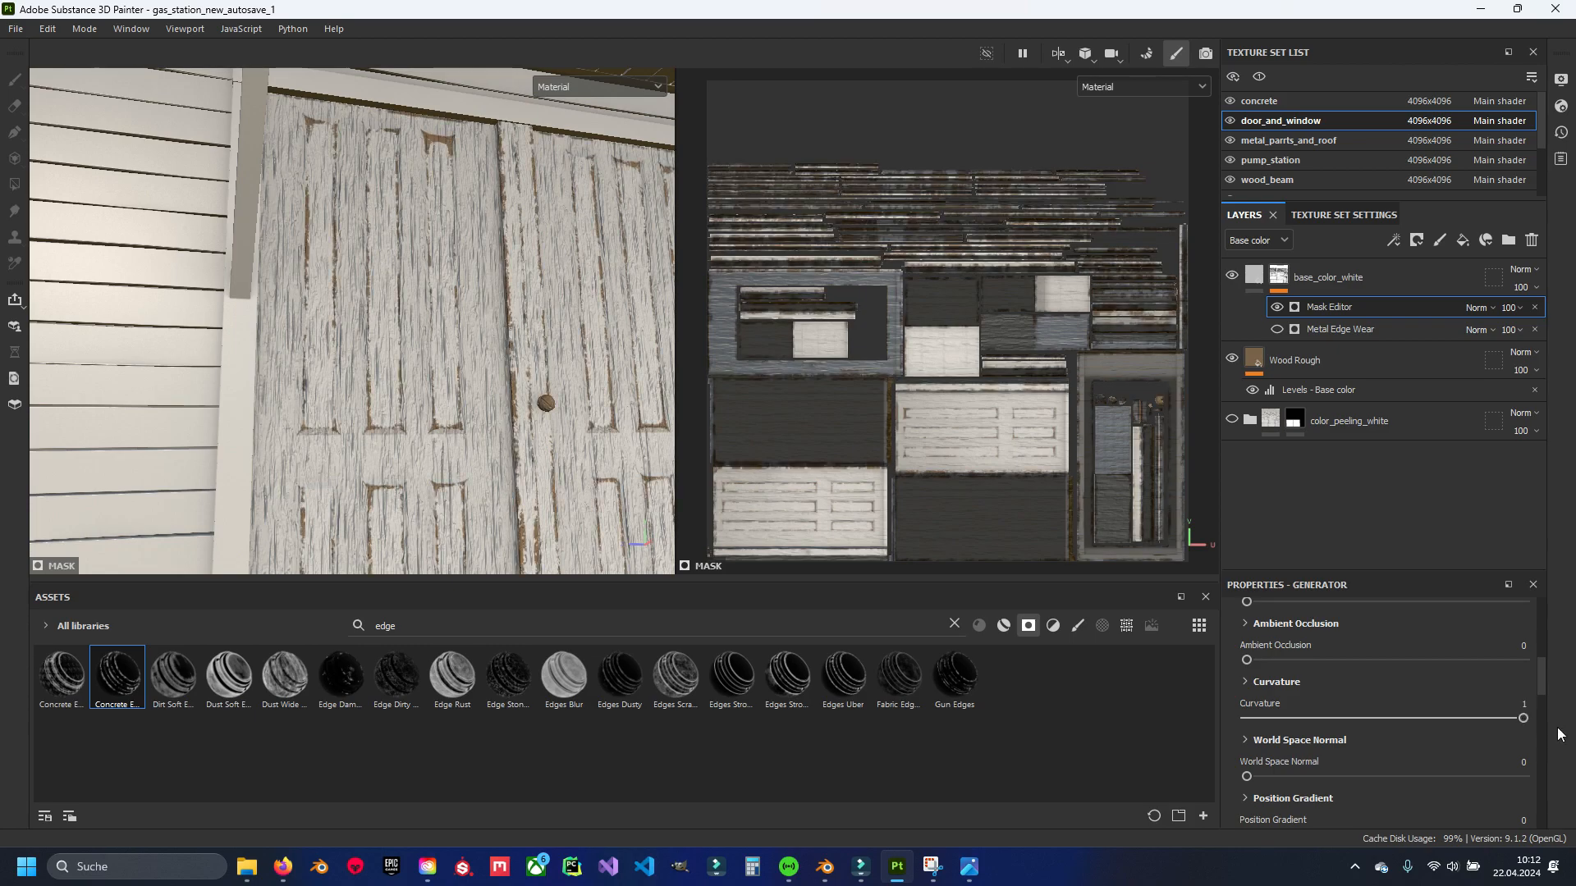
scroll(1323, 757, "down", 2)
scroll(1295, 648, "down", 4)
mouse_move(1247, 746)
left_mouse_down()
mouse_move(1293, 747)
mouse_move(1218, 746)
left_mouse_up()
scroll(1308, 762, "up", 6)
scroll(1308, 758, "up", 2)
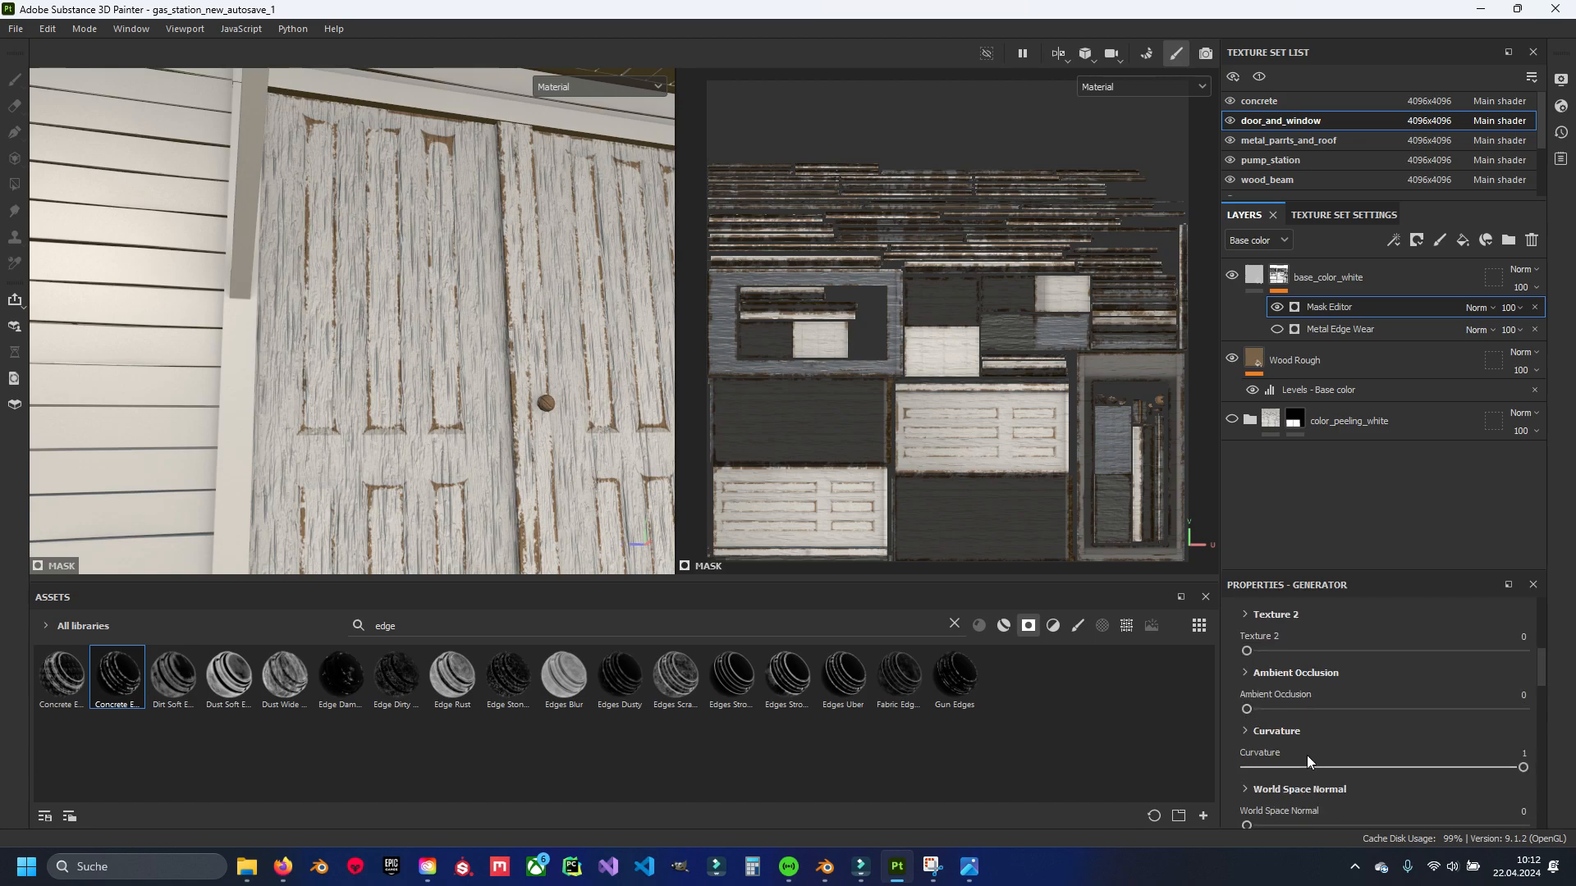
Set the Mask Editor's Ambient Occlusion to 0.52 and check the paint wear around the door panels.
left_click_drag(1247, 709, 1391, 708)
scroll(492, 439, "down", 5)
scroll(506, 422, "up", 7)
middle_click_drag(506, 420, 525, 291, "alt")
left_click_drag(525, 291, 460, 348, "alt")
middle_click_drag(460, 348, 509, 324, "alt")
scroll(450, 368, "up", 5)
scroll(449, 368, "down", 4)
left_click_drag(449, 368, 552, 460, "alt")
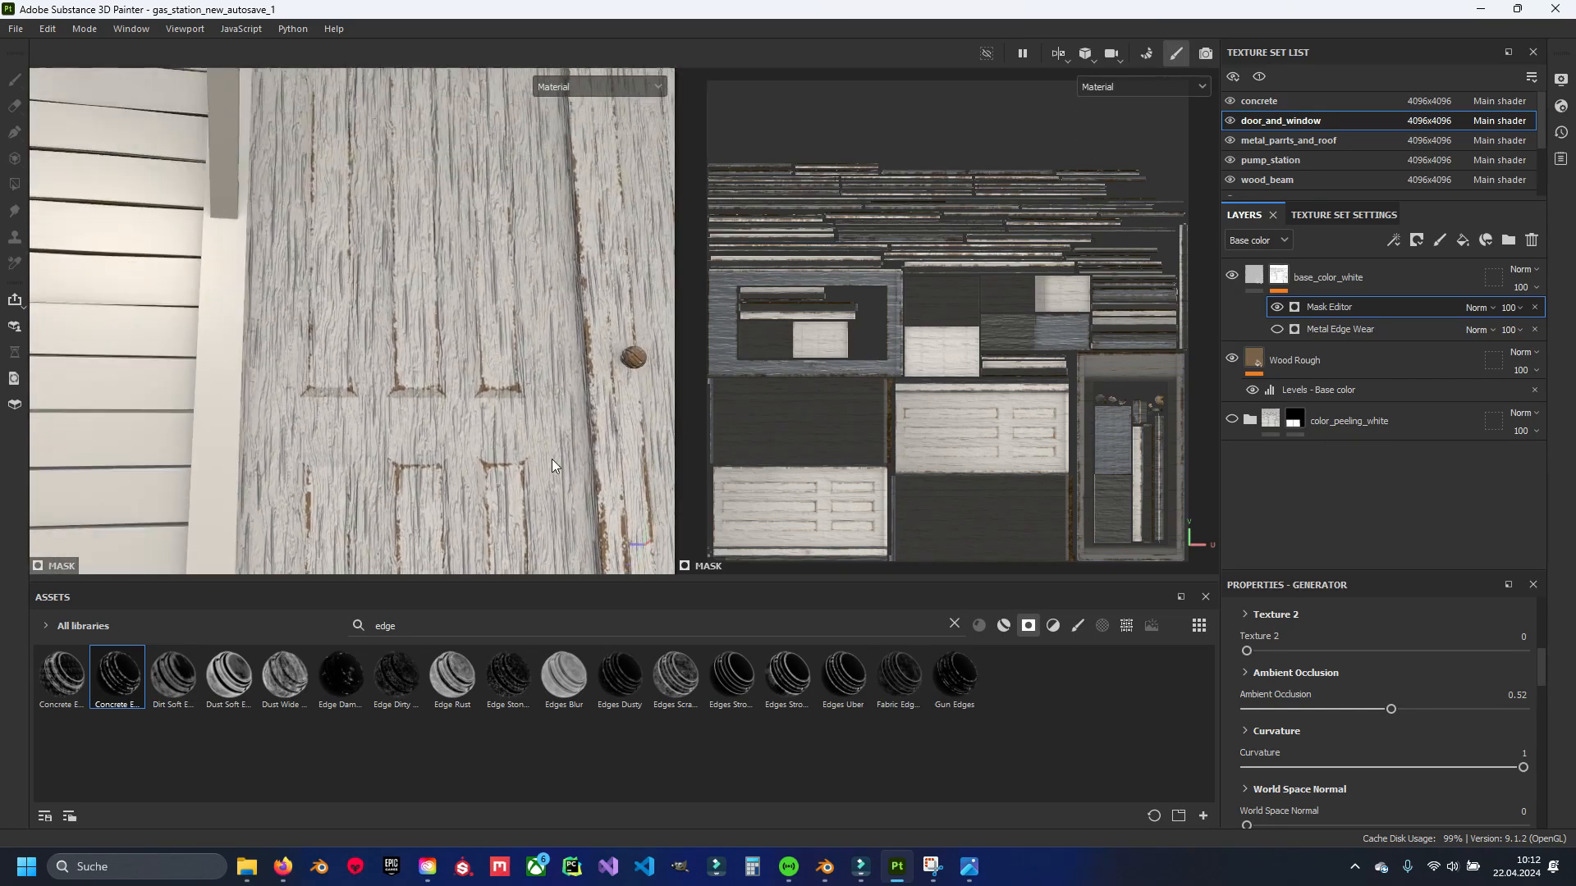
Delete the hidden Metal Edge Wear generator from the base_color_white mask.
left_click(1366, 330)
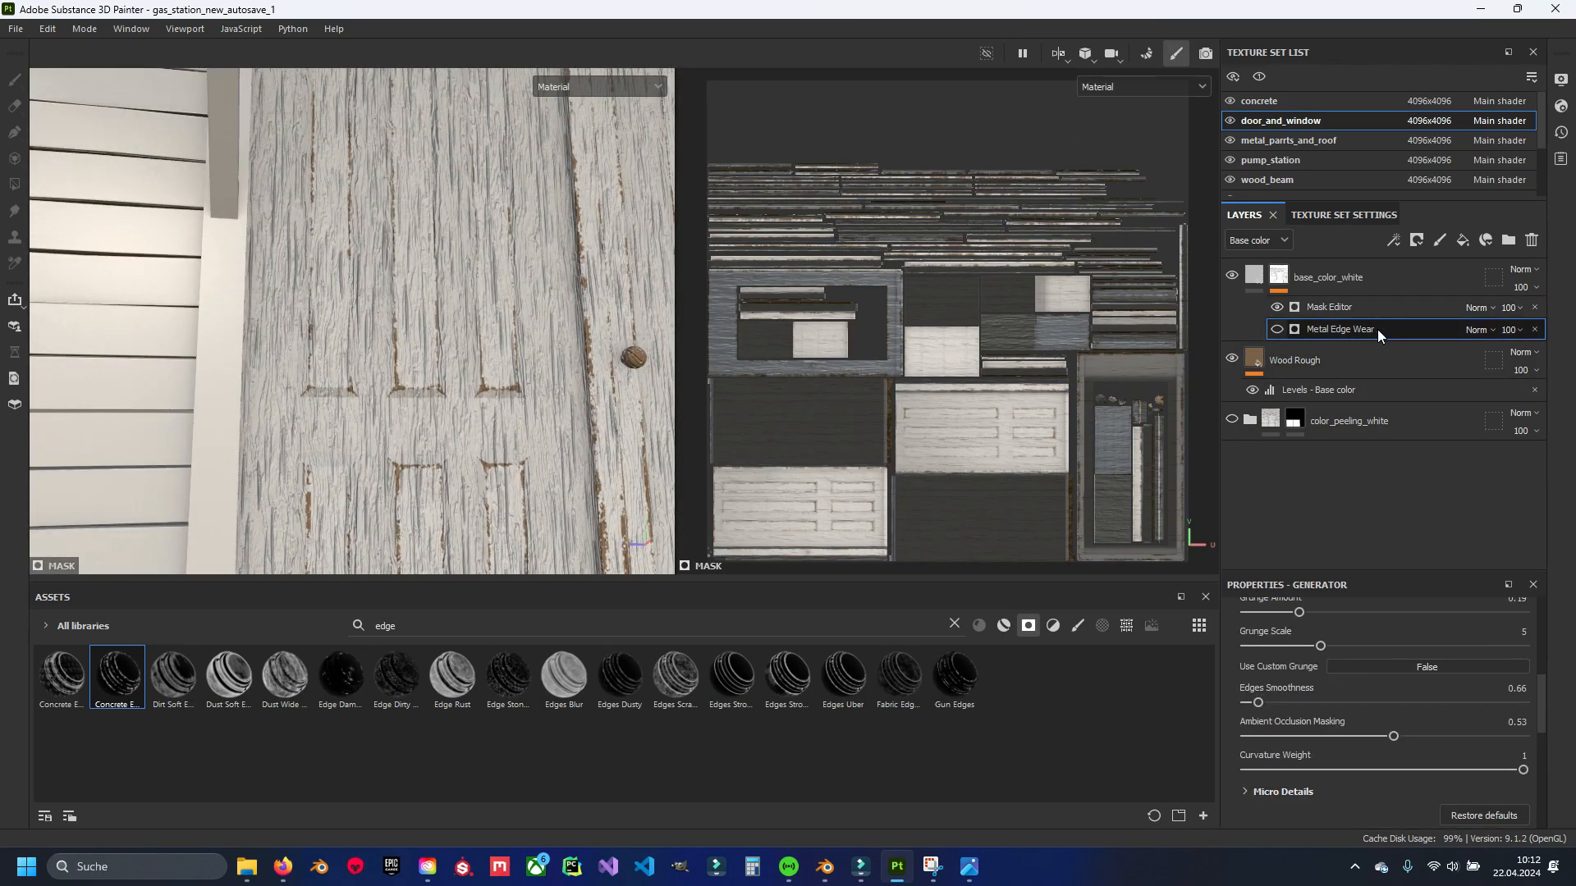
left_click(1535, 329)
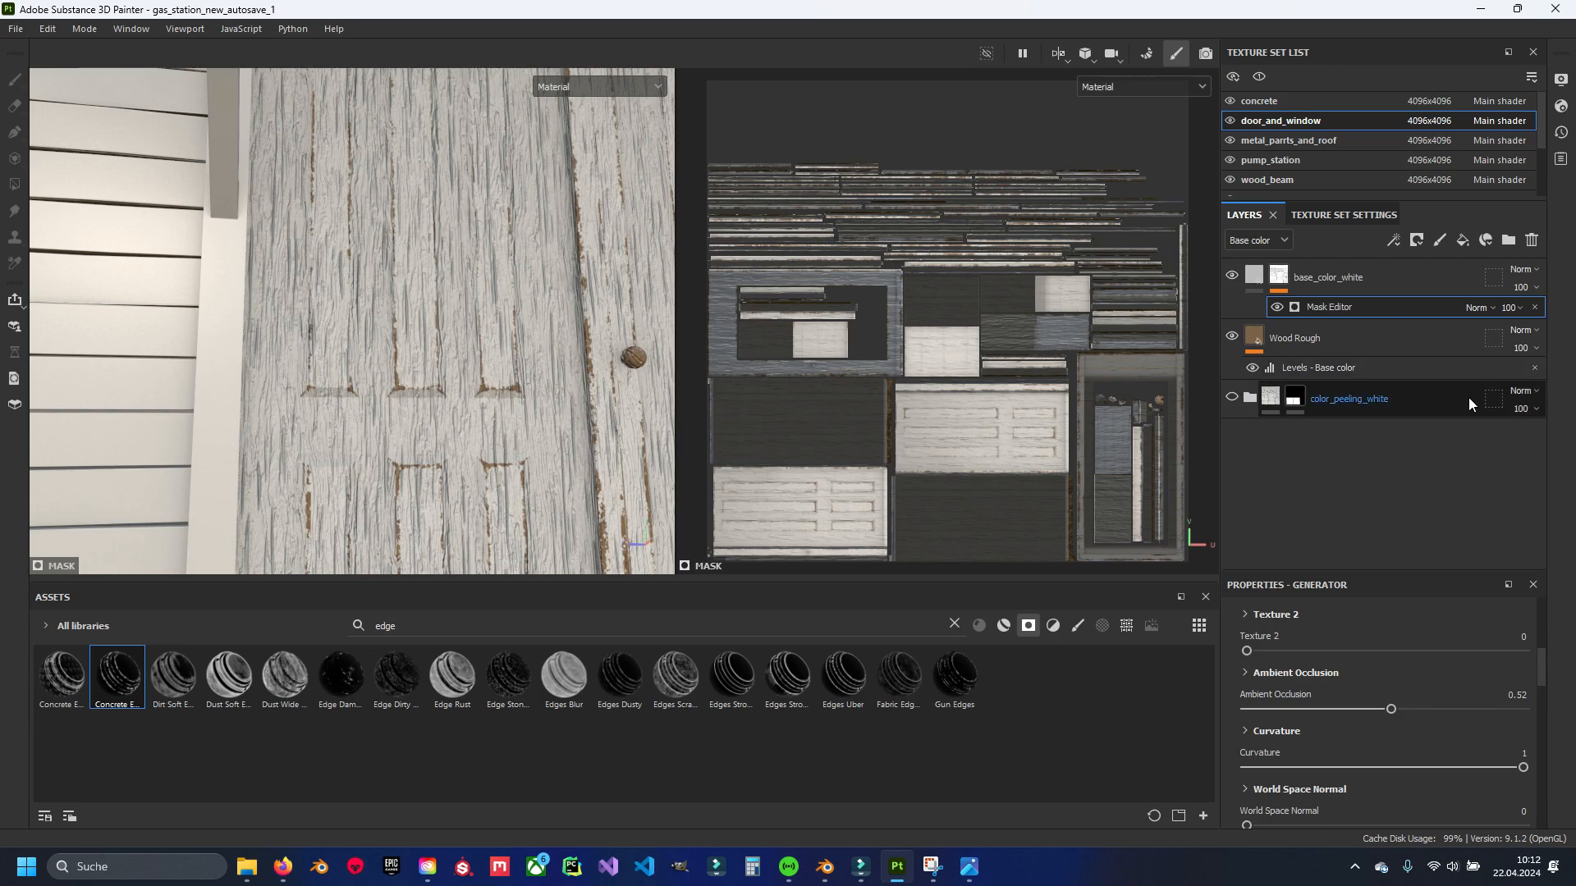